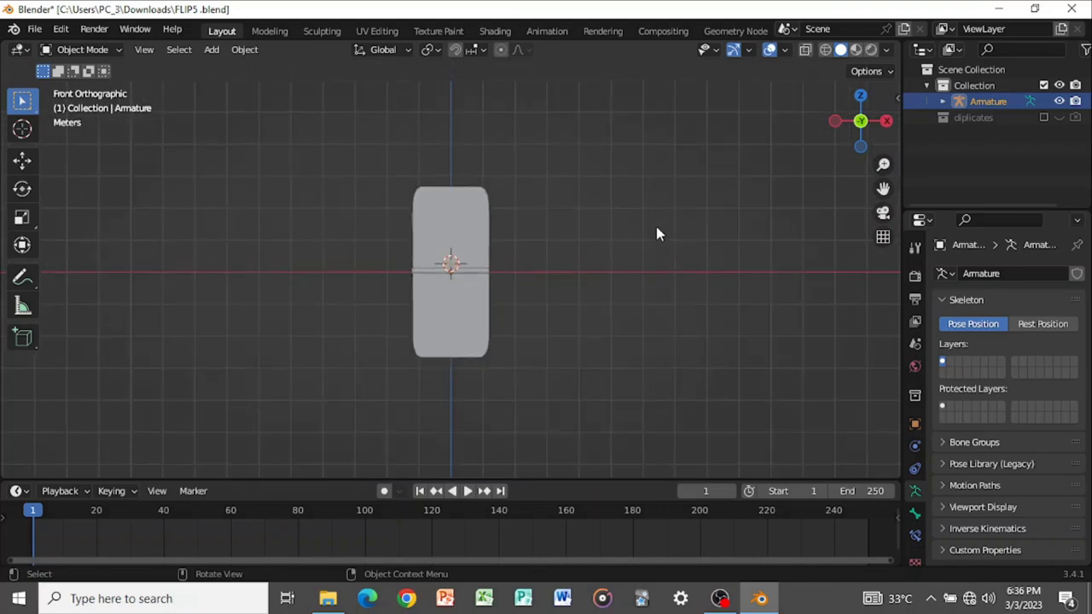
# - Move the phone with its armature about 2.67 m up along the Z axis so its base rests on the ground
pyautogui.press('z')
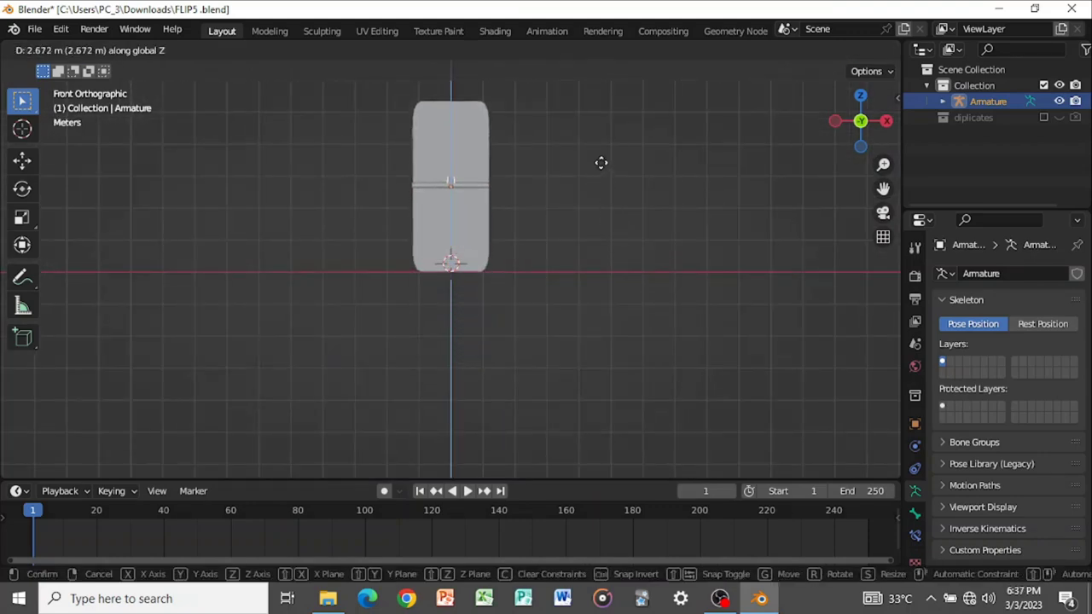
pyautogui.click(601, 162)
pyautogui.moveTo(599, 158); pyautogui.dragTo(476, 187, button='middle')
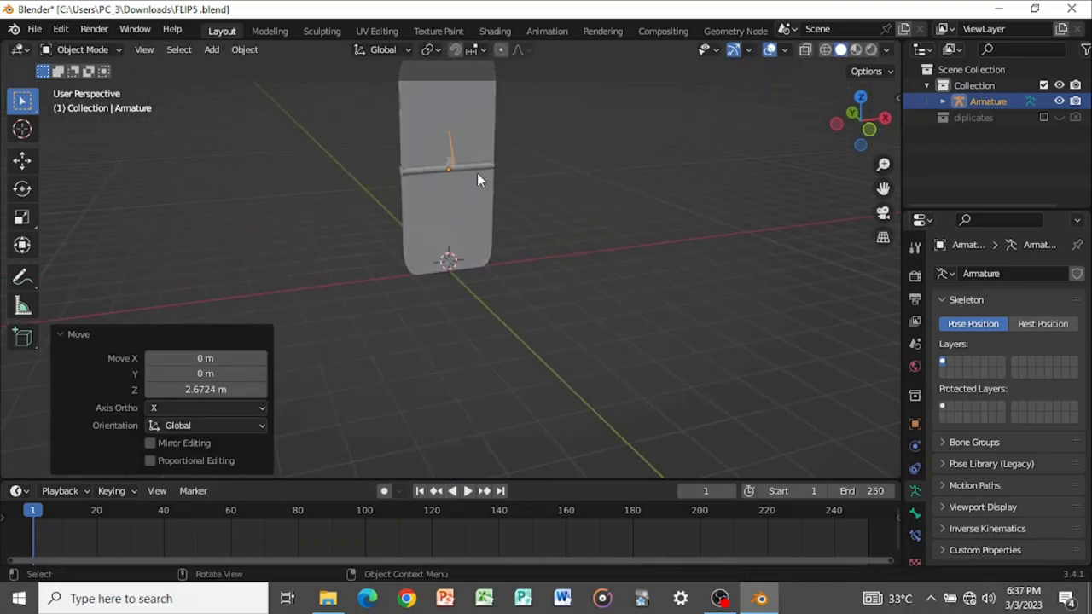
pyautogui.scroll(8, 470, 160)
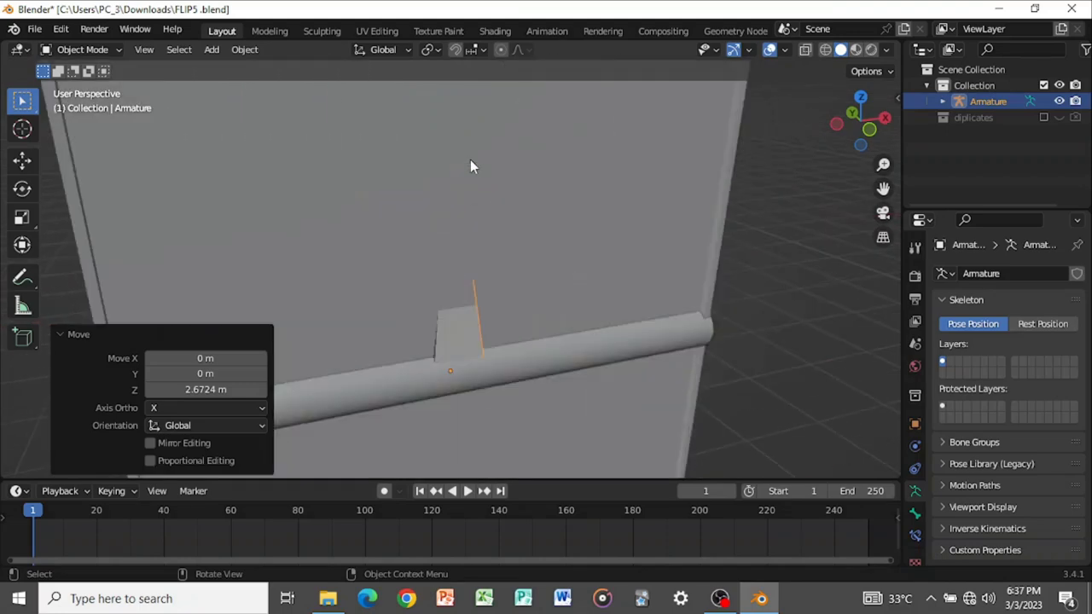
pyautogui.scroll(-8, 453, 155)
pyautogui.moveTo(478, 194); pyautogui.dragTo(546, 198, button='middle')
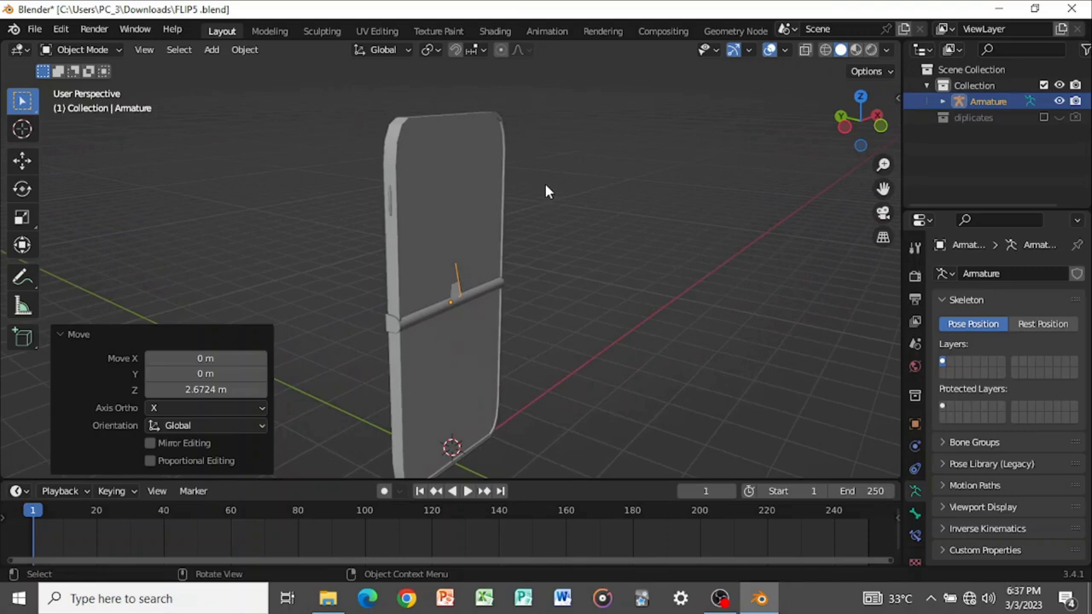
pyautogui.moveTo(483, 214); pyautogui.dragTo(493, 288, button='middle')
# - Add a 2 m mesh plane at the world origin beneath the phone
pyautogui.scroll(-5, 468, 253)
pyautogui.hotkey('shift', 's')
pyautogui.press('Escape')
pyautogui.hotkey('shift', 'a')
pyautogui.moveTo(493, 287)
pyautogui.moveTo(499, 256)
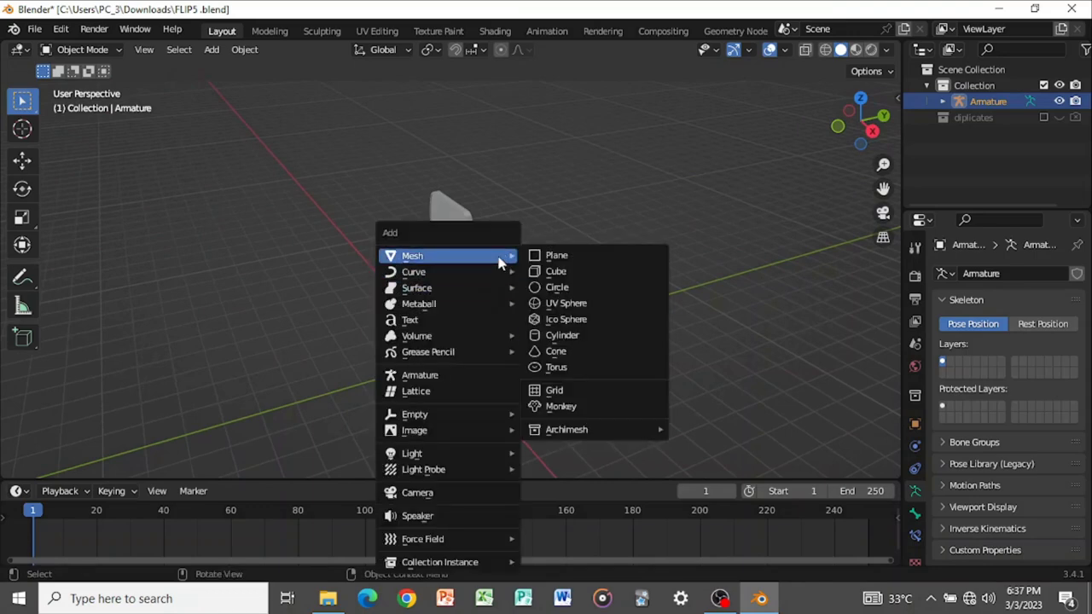
pyautogui.click(575, 255)
pyautogui.scroll(5, 542, 300)
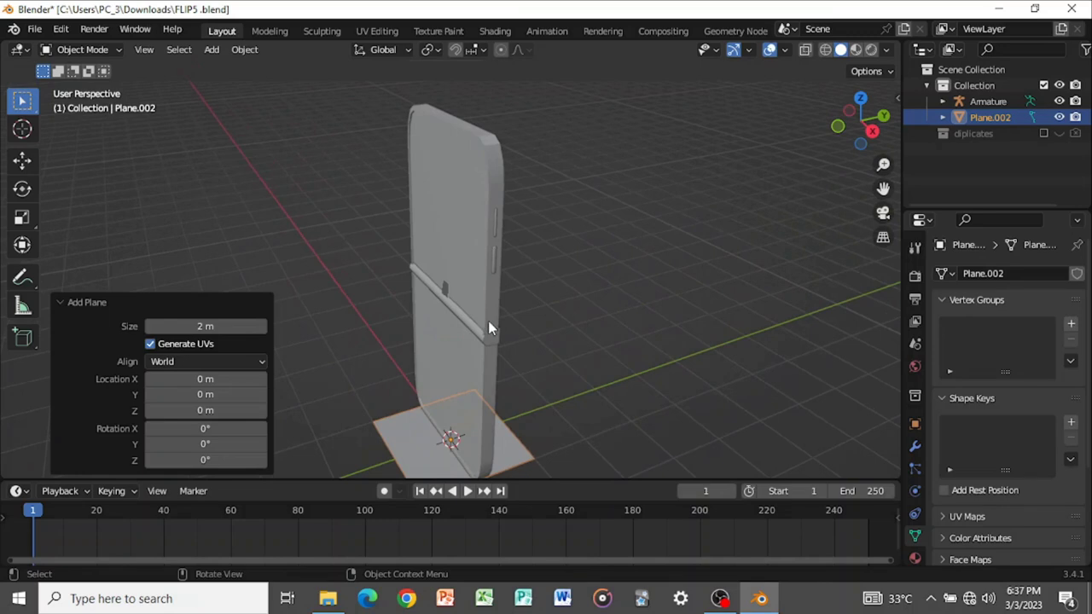
pyautogui.scroll(-3, 489, 327)
# - Try scaling the ground plane by a factor of 9, and undo it
pyautogui.click(475, 291)
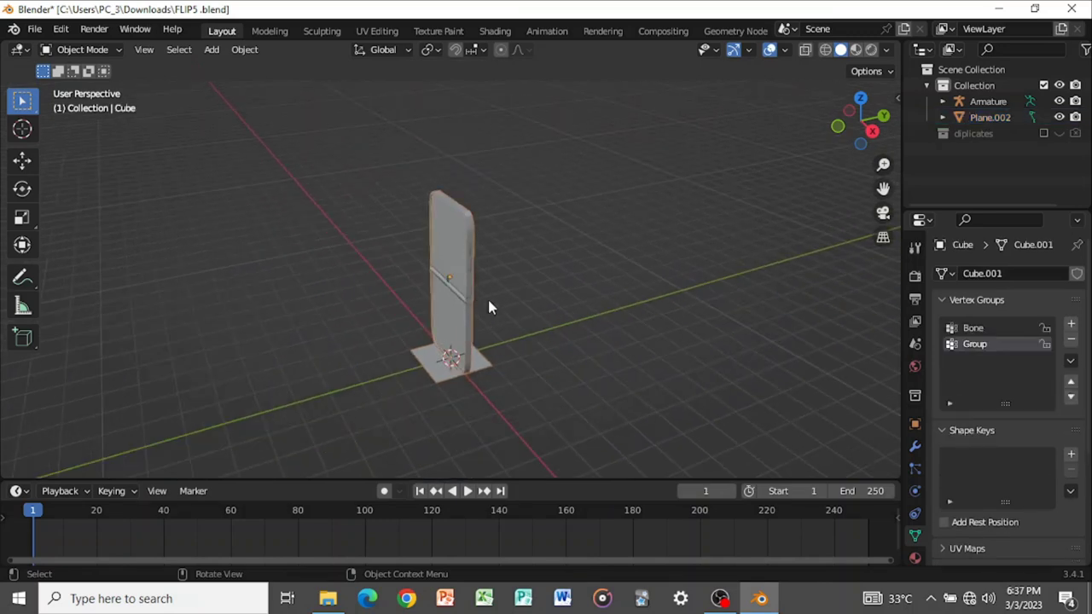
pyautogui.click(478, 360)
pyautogui.press('s')
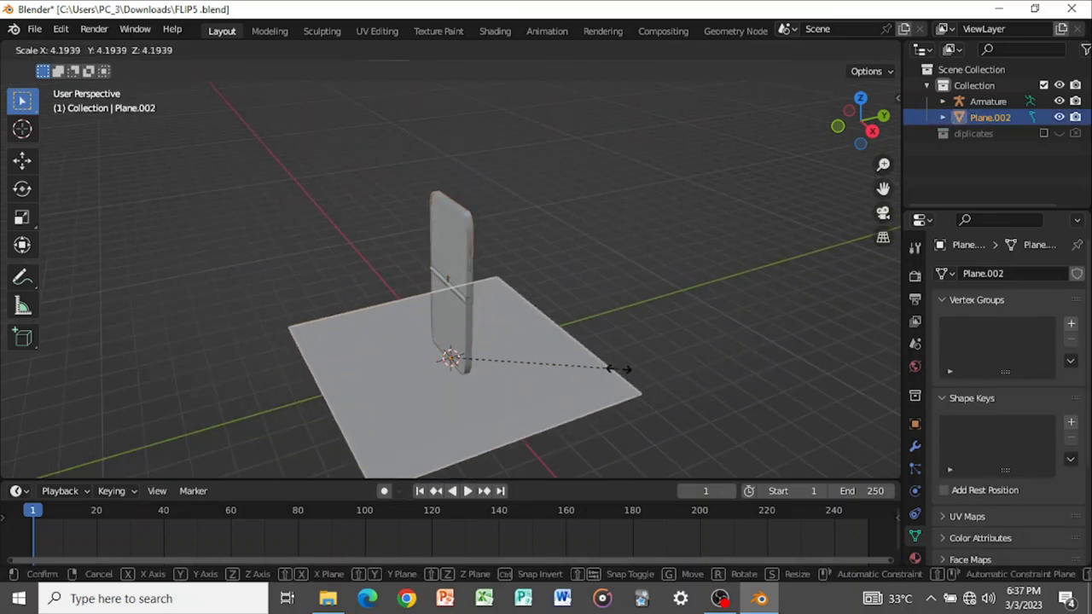
pyautogui.write('7')
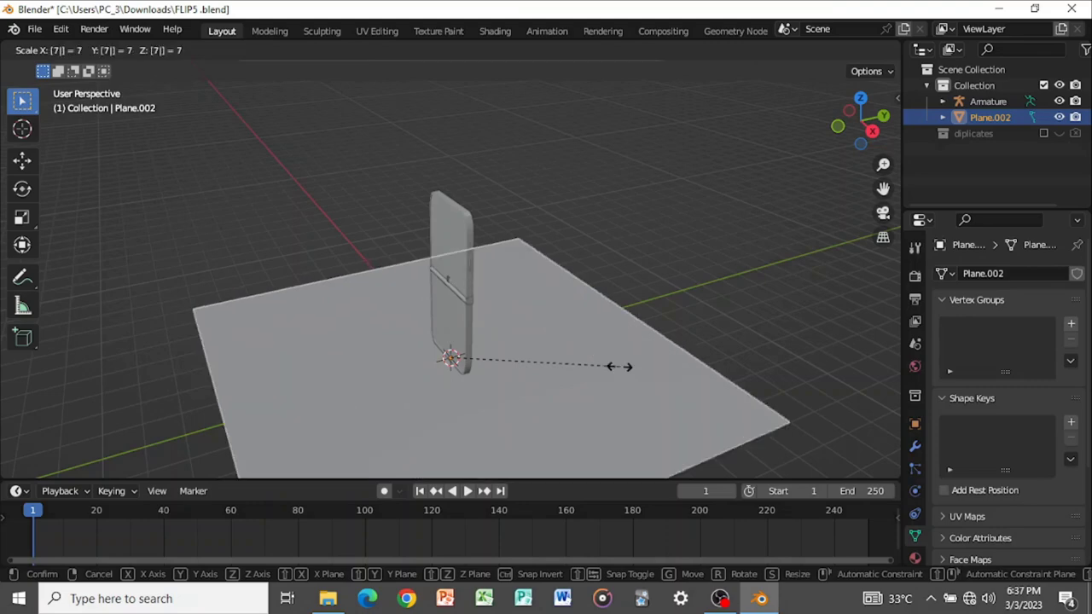
pyautogui.press('Escape')
pyautogui.write('s9')
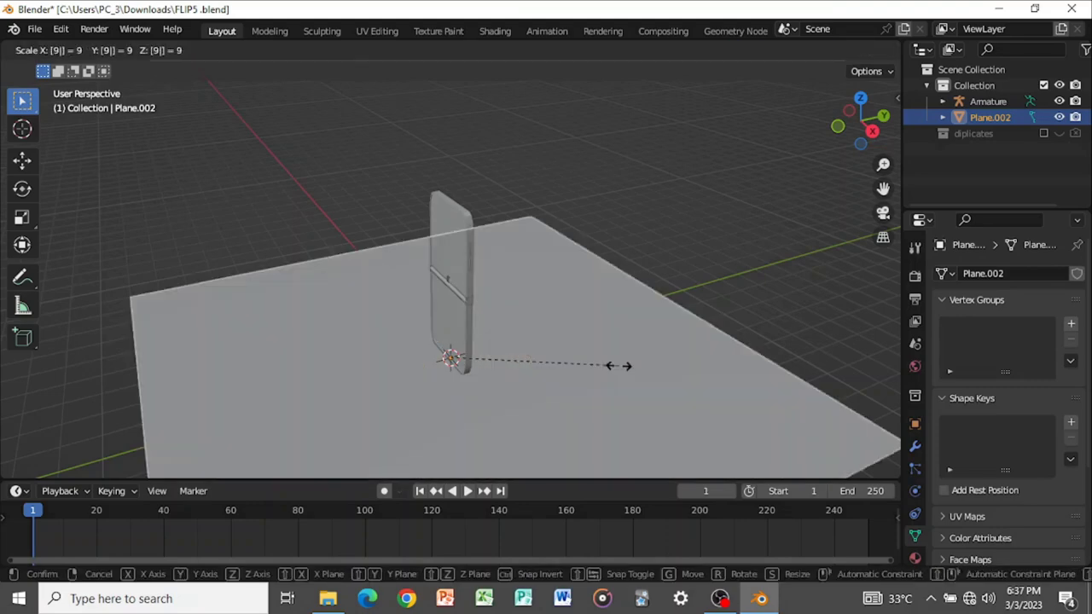
pyautogui.press('Return')
pyautogui.moveTo(618, 366); pyautogui.dragTo(574, 325, button='middle')
pyautogui.scroll(-2, 574, 326)
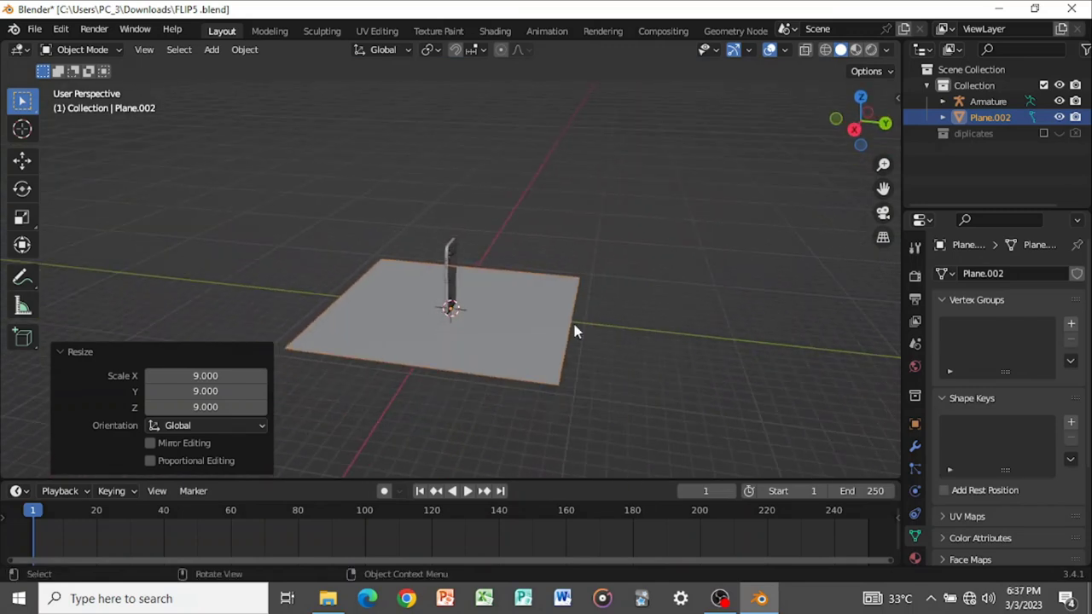
pyautogui.hotkey('ctrl', 'z')
# - Scale the ground plane by a factor of 15, and enlarge it further freehand
pyautogui.write('s')
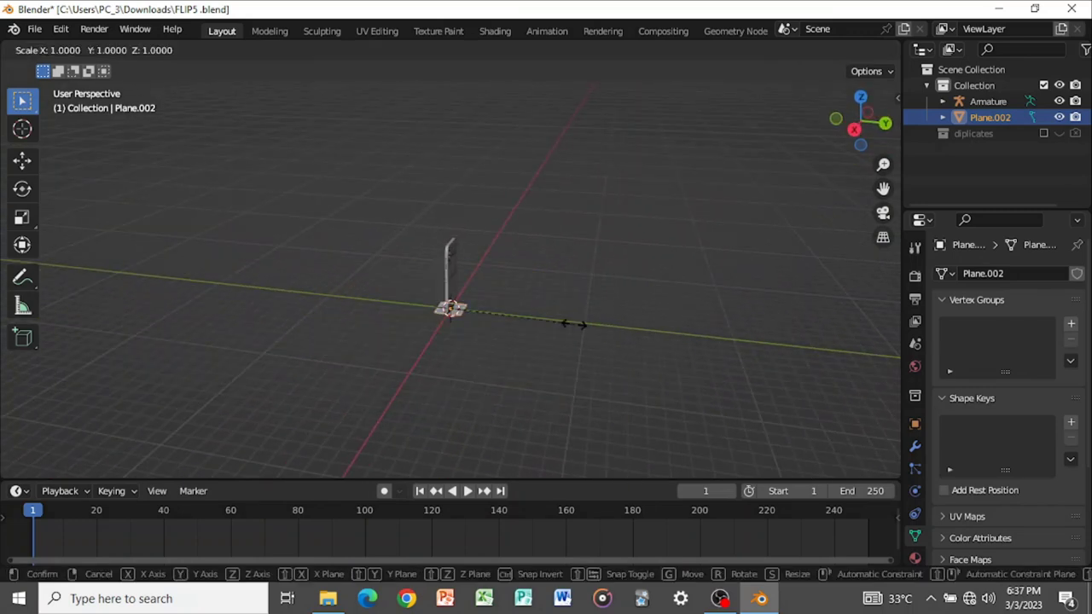
pyautogui.write('15')
pyautogui.press('Return')
pyautogui.moveTo(574, 324); pyautogui.dragTo(545, 374, button='middle')
pyautogui.press('s')
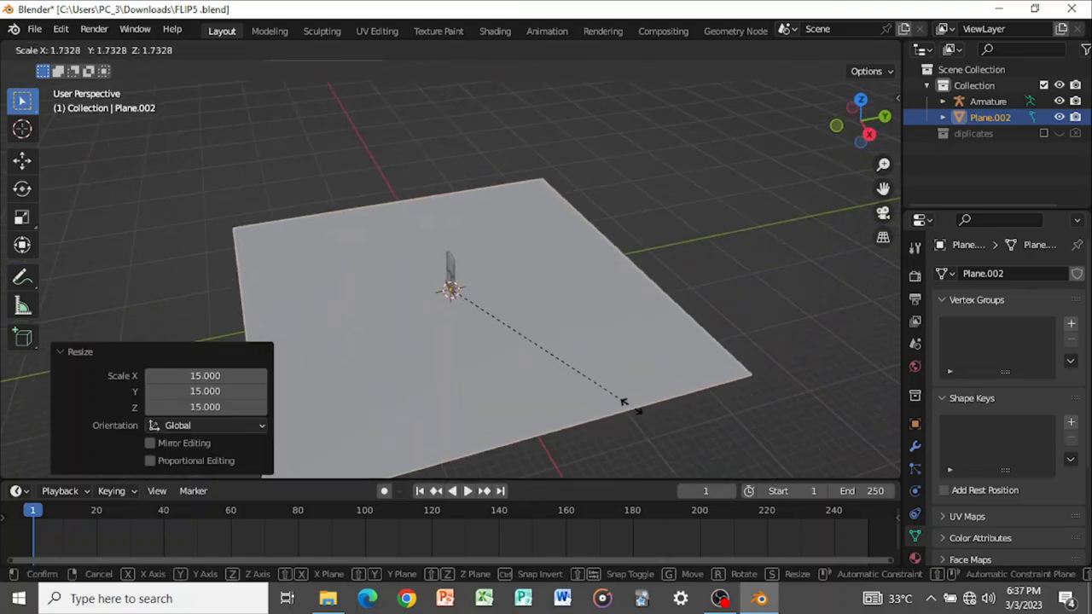
pyautogui.click(655, 419)
# - Extrude the plane's positive-Y edge about 28 m straight up along Z to form a back wall
pyautogui.moveTo(660, 415); pyautogui.dragTo(634, 365, button='middle')
pyautogui.press('Tab')
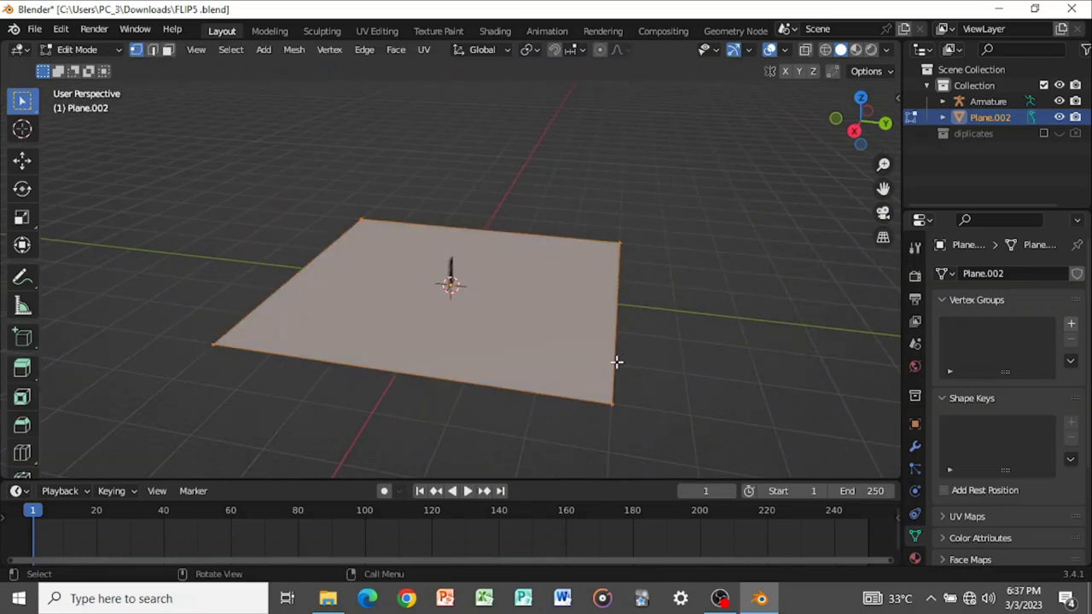
pyautogui.press('3')
pyautogui.hotkey('alt', 'a')
pyautogui.press('2')
pyautogui.click(611, 358)
pyautogui.moveTo(610, 363); pyautogui.dragTo(648, 328, button='middle')
pyautogui.press('e')
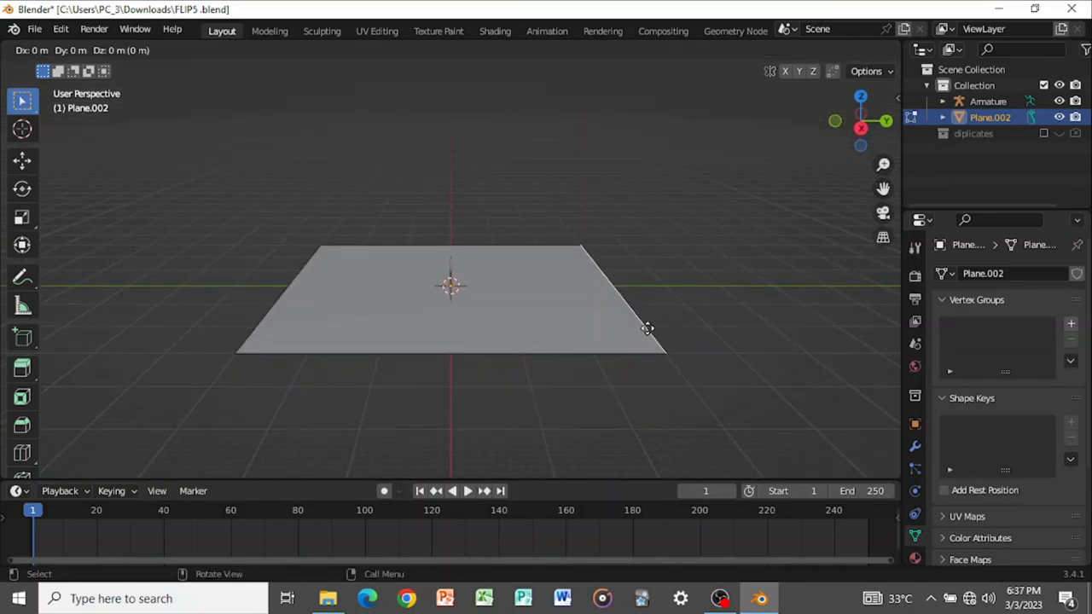
pyautogui.press('z')
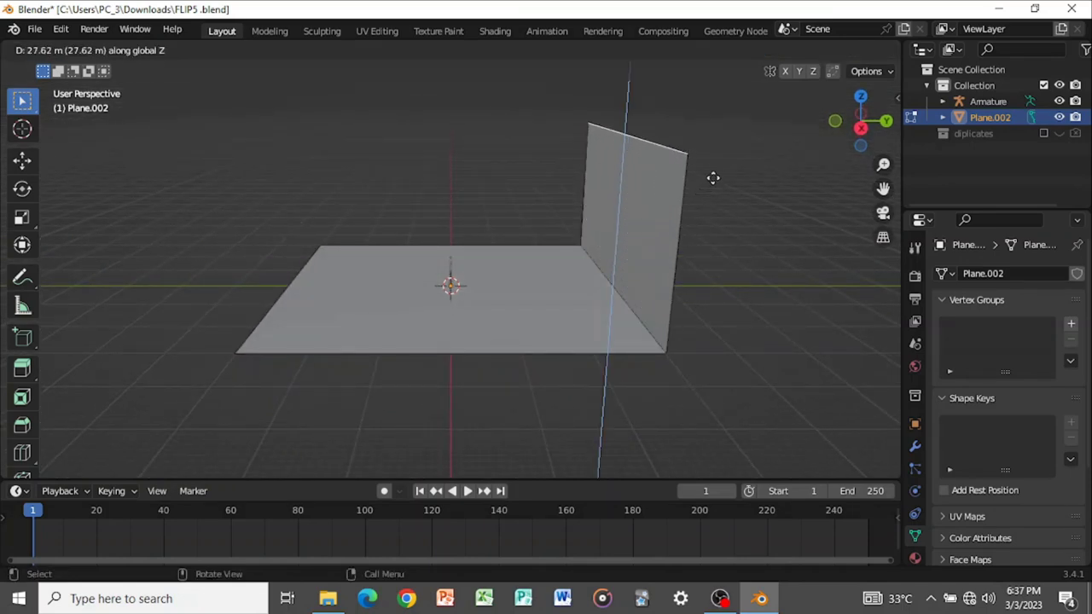
pyautogui.click(713, 177)
# - Bevel the edge between floor and back wall into a wide rounded curve, and return to Object Mode
pyautogui.click(624, 322)
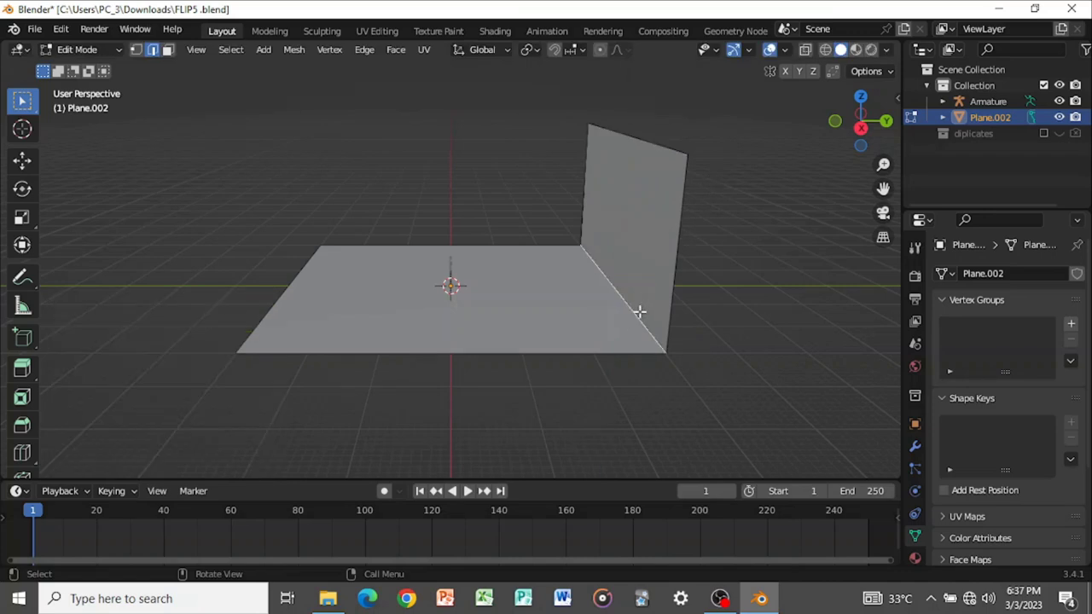
pyautogui.hotkey('ctrl', 'b')
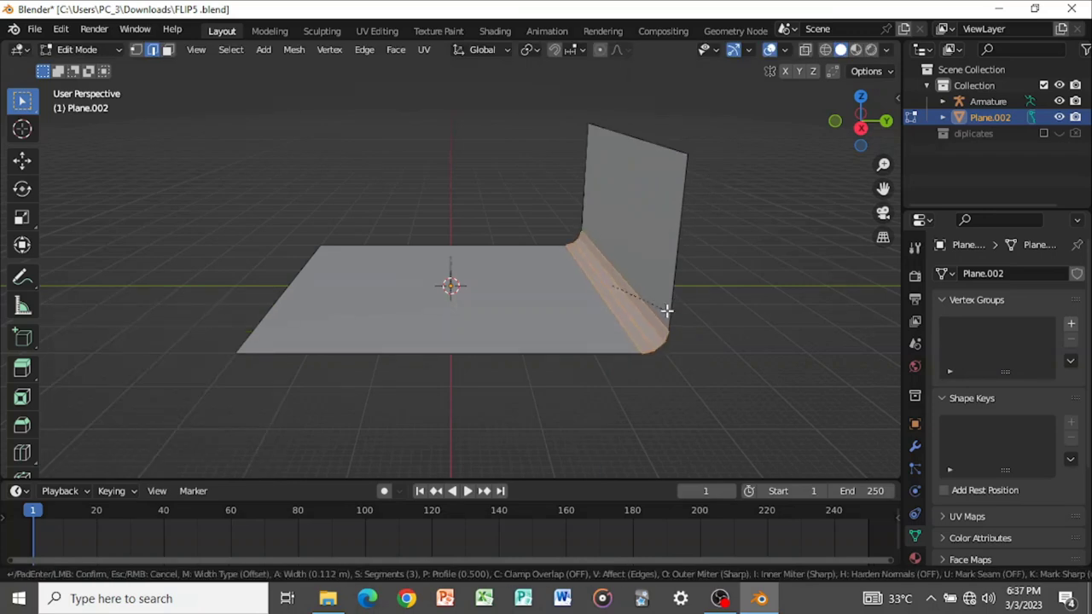
pyautogui.click(578, 344)
pyautogui.press('Tab')
# - Apply Shade Smooth to the curved backdrop and save the file
pyautogui.rightClick(578, 344)
pyautogui.click(551, 272)
pyautogui.moveTo(553, 287)
pyautogui.mouseDown(button='middle')
pyautogui.moveTo(602, 327)
pyautogui.moveTo(504, 339)
pyautogui.moveTo(473, 309)
pyautogui.moveTo(617, 309)
pyautogui.moveTo(620, 327)
pyautogui.moveTo(522, 344)
pyautogui.moveTo(534, 322)
pyautogui.moveTo(463, 318)
pyautogui.moveTo(571, 307)
pyautogui.moveTo(480, 312)
pyautogui.moveTo(522, 325)
pyautogui.moveTo(546, 307)
pyautogui.mouseUp(button='middle')
pyautogui.scroll(3, 519, 332)
pyautogui.scroll(-3, 551, 349)
pyautogui.hotkey('ctrl', 's')
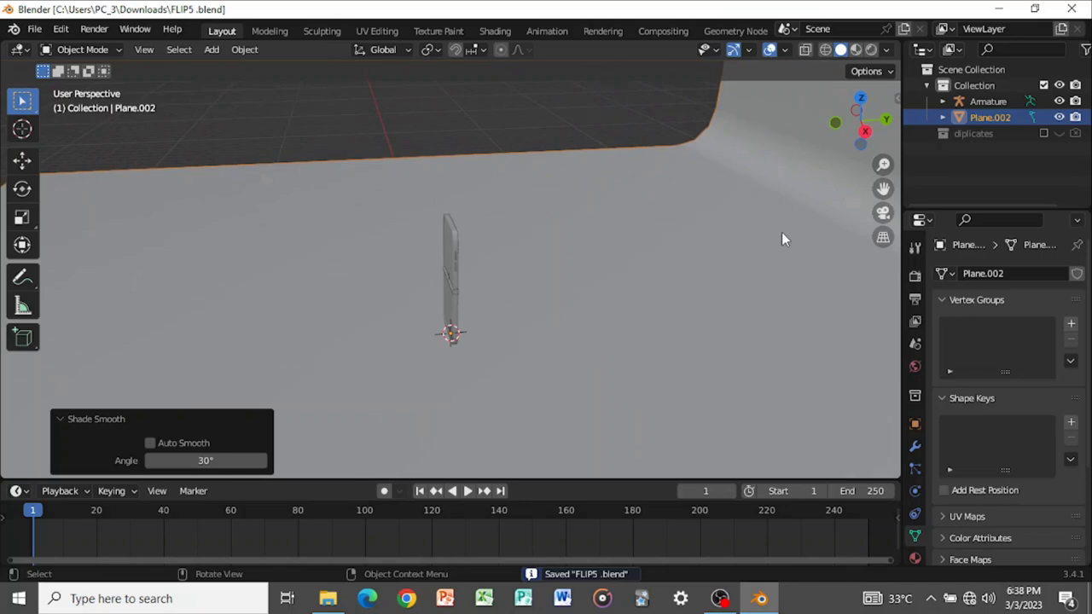
# - Enable Ambient Occlusion, Bloom, Screen Space Reflections and Motion Blur in the Eevee render settings
pyautogui.click(914, 276)
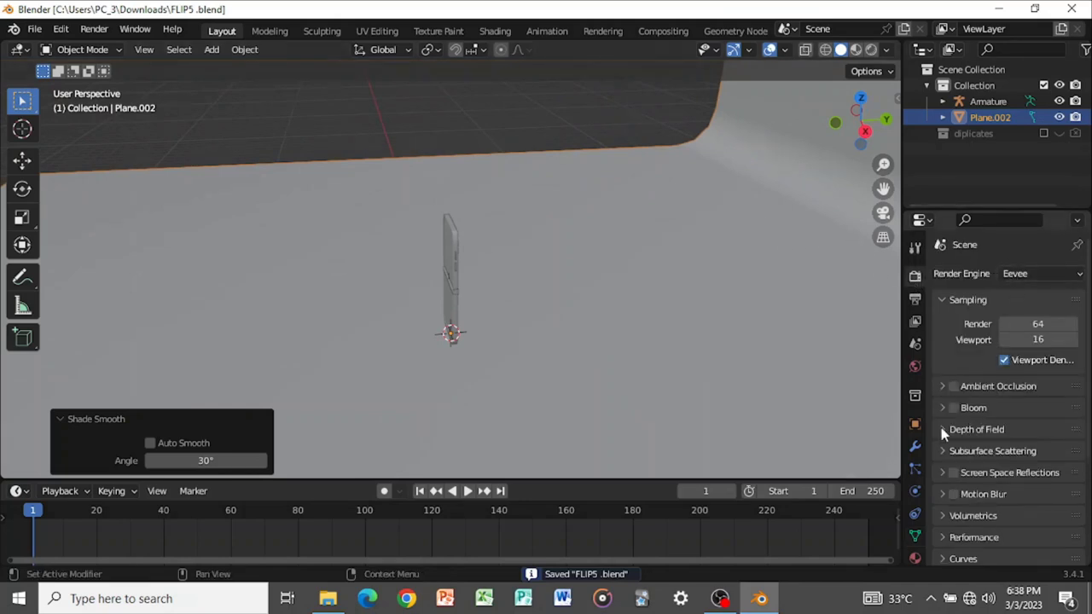
pyautogui.click(953, 386)
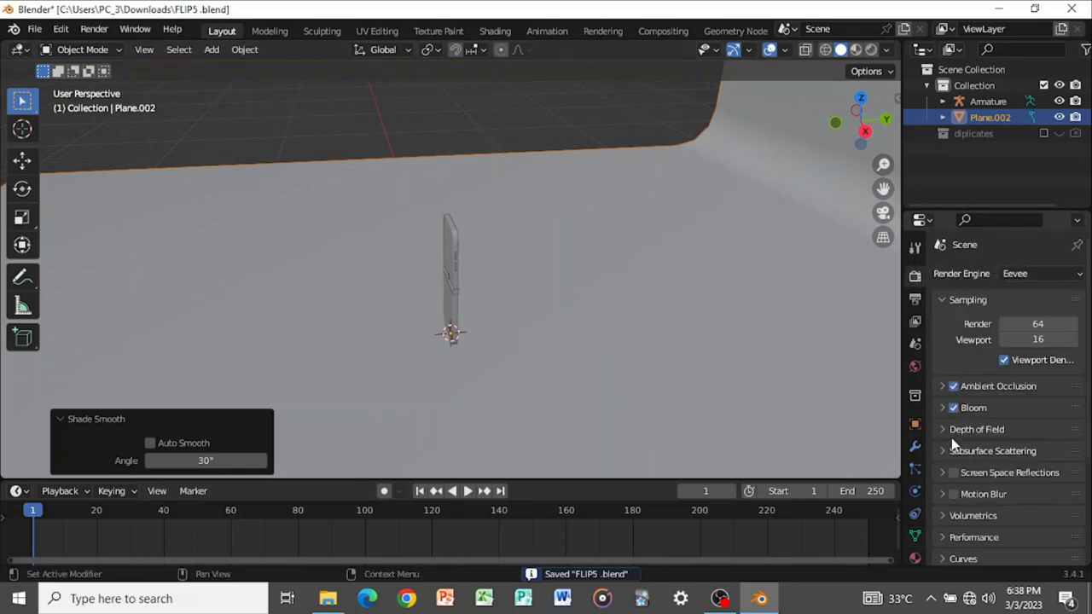
pyautogui.click(952, 471)
pyautogui.click(955, 494)
pyautogui.scroll(-5, 967, 496)
pyautogui.scroll(5, 969, 488)
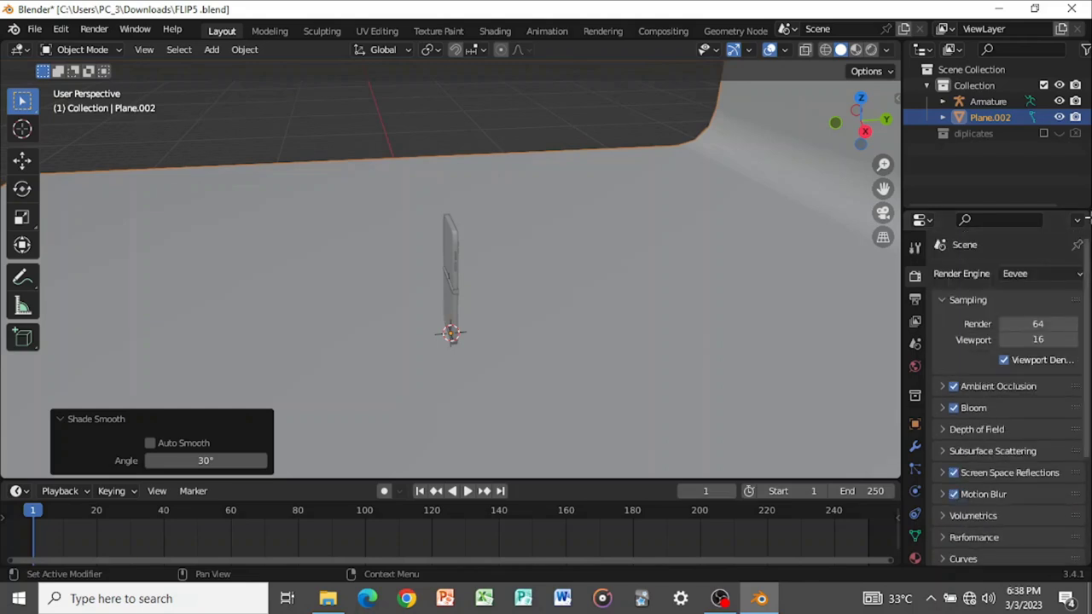
# - Change the render engine to Cycles and set the viewport's maximum samples to 30
pyautogui.click(1035, 274)
pyautogui.click(1036, 325)
pyautogui.scroll(-2, 989, 375)
pyautogui.scroll(2, 1009, 362)
pyautogui.click(1043, 420)
pyautogui.write('30')
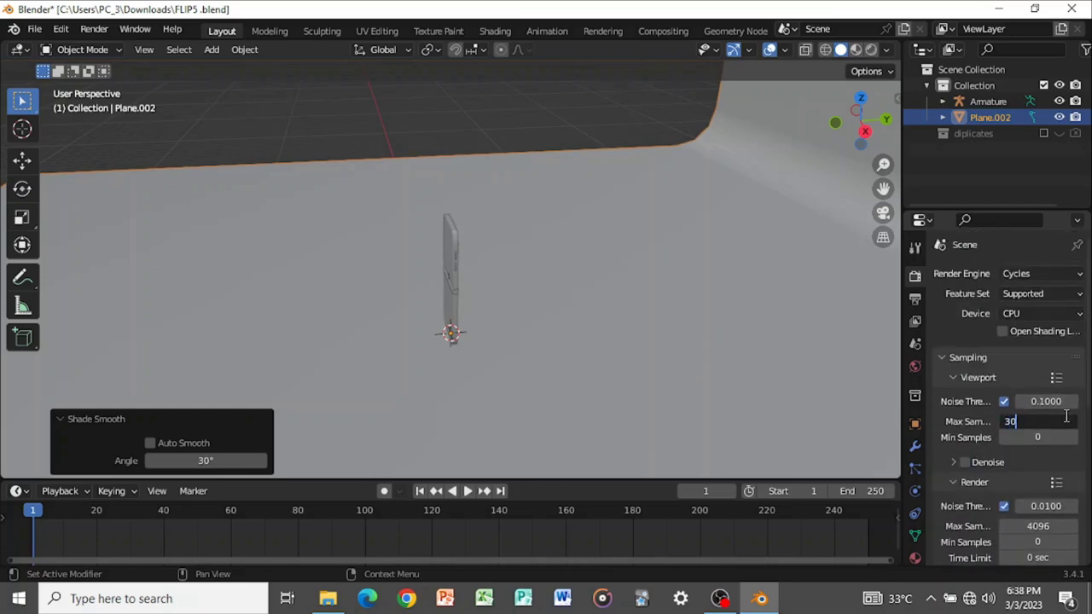
pyautogui.press('Return')
pyautogui.click(1049, 421)
pyautogui.press('Return')
# - Set the maximum samples for the final render to 200
pyautogui.scroll(-2, 1047, 477)
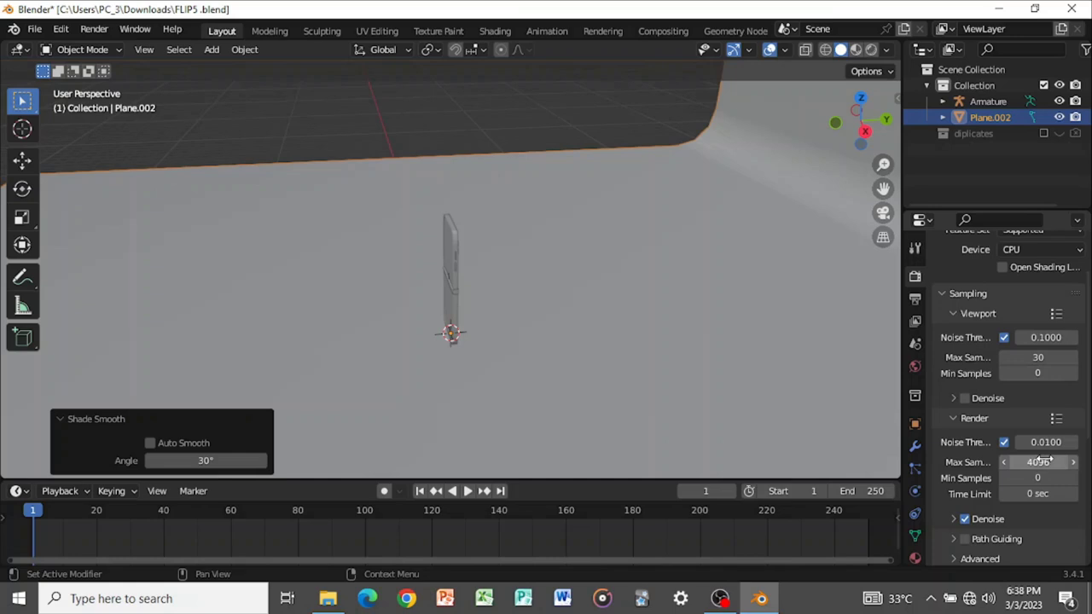
pyautogui.click(1044, 460)
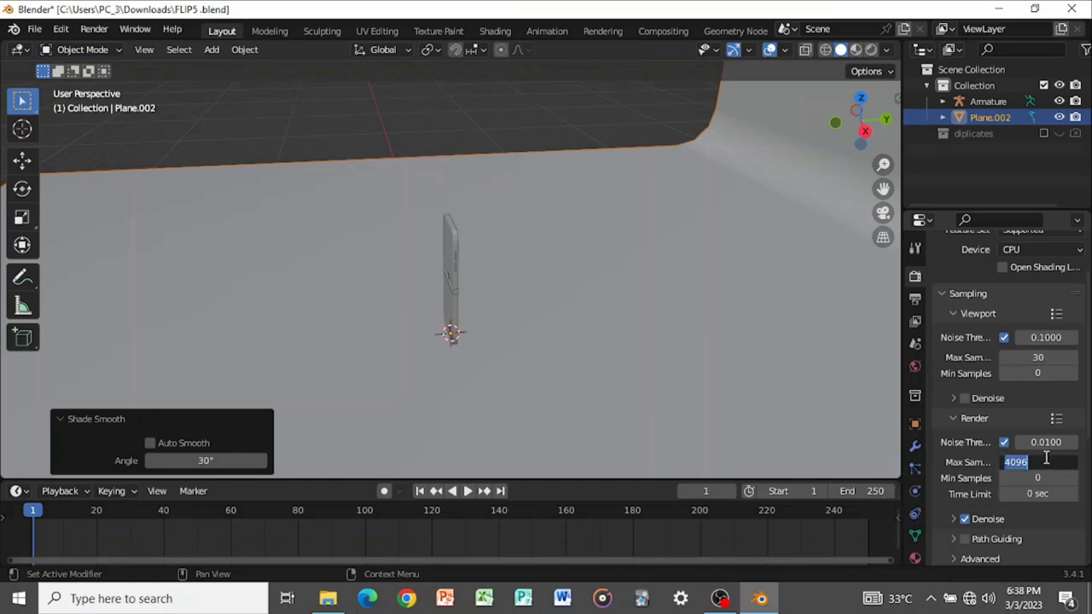
pyautogui.write('200')
pyautogui.press('Return')
pyautogui.rightClick(1042, 461)
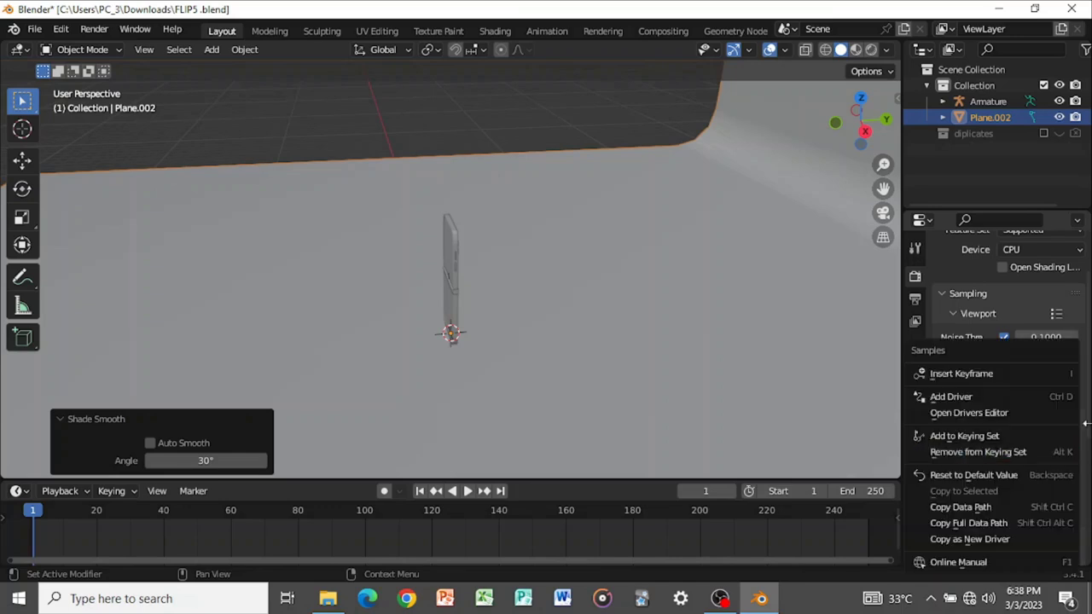
pyautogui.rightClick(964, 390)
pyautogui.rightClick(866, 379)
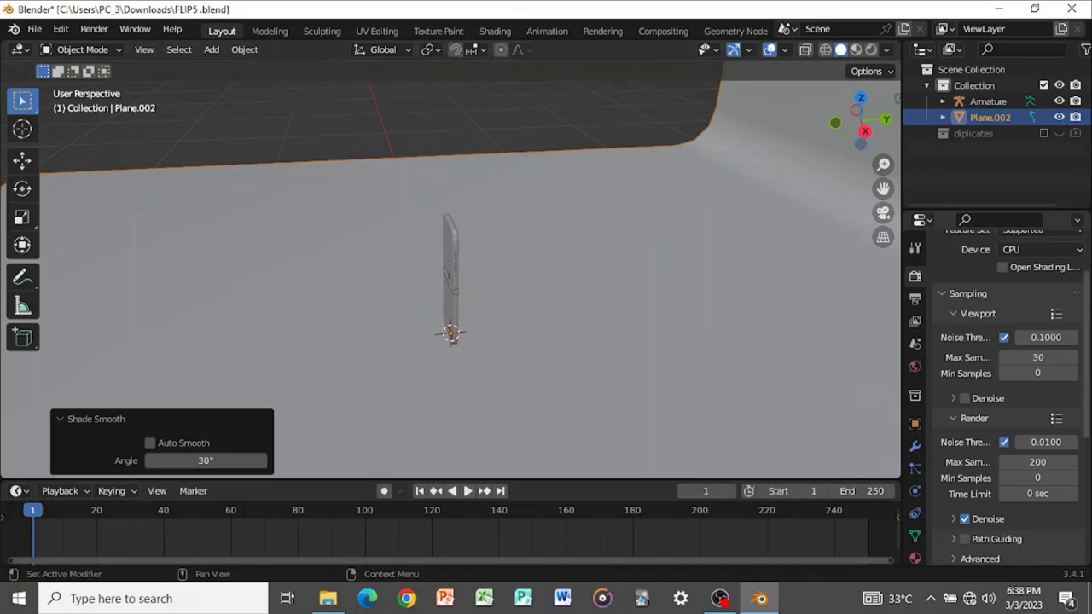
# - Switch the viewport to Material Preview shading to view the phone on its backdrop
pyautogui.scroll(-2, 1011, 380)
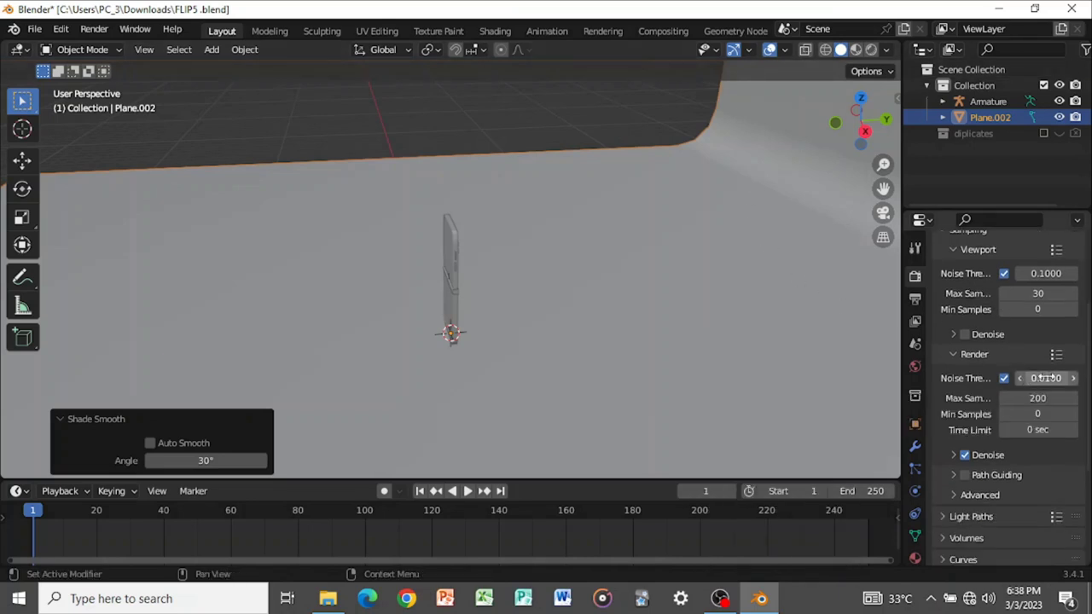
pyautogui.scroll(-5, 1042, 378)
pyautogui.moveTo(763, 361); pyautogui.dragTo(729, 150, button='middle')
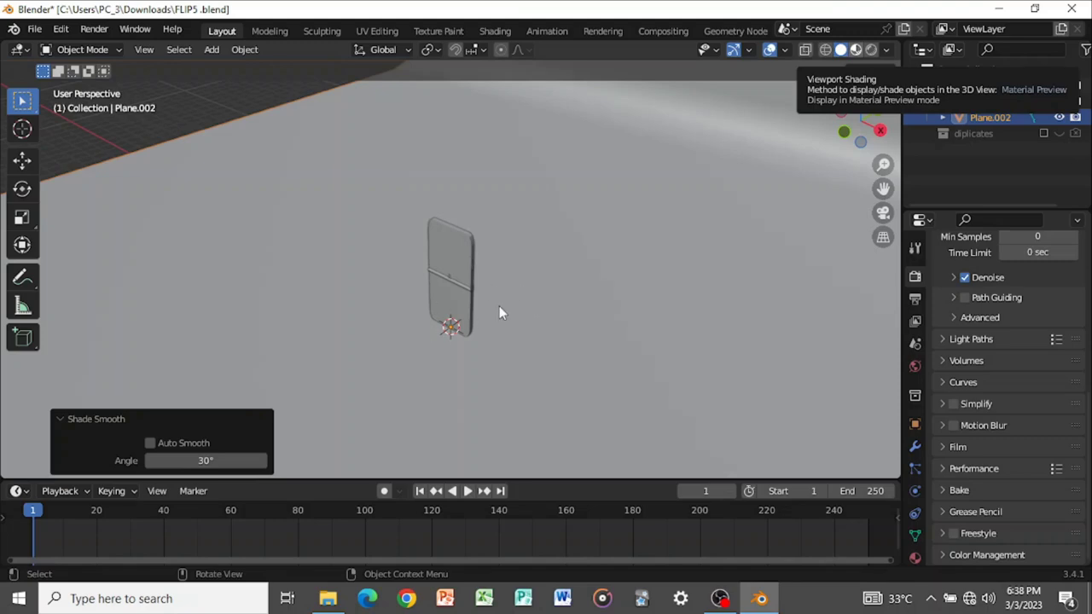
pyautogui.press('XF86AudioRaiseVolume')
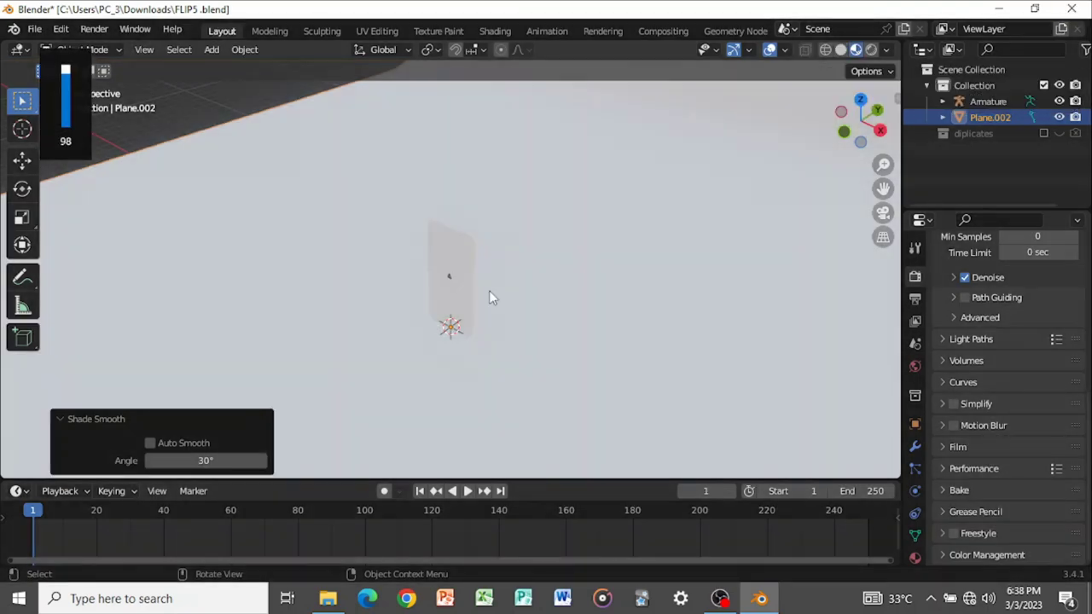
pyautogui.moveTo(456, 305); pyautogui.dragTo(594, 276, button='middle')
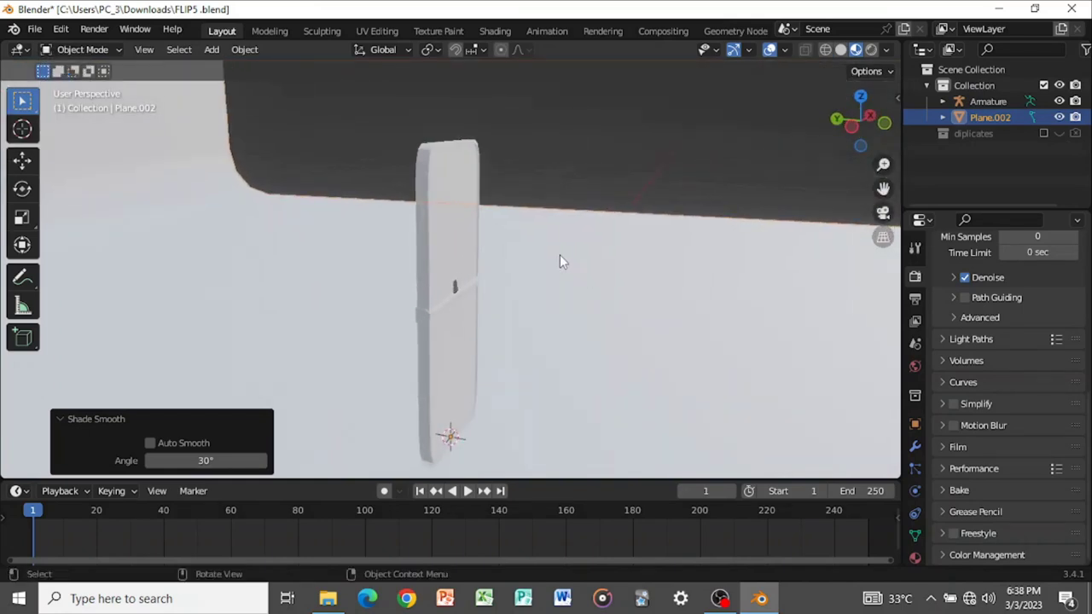
pyautogui.scroll(2, 560, 256)
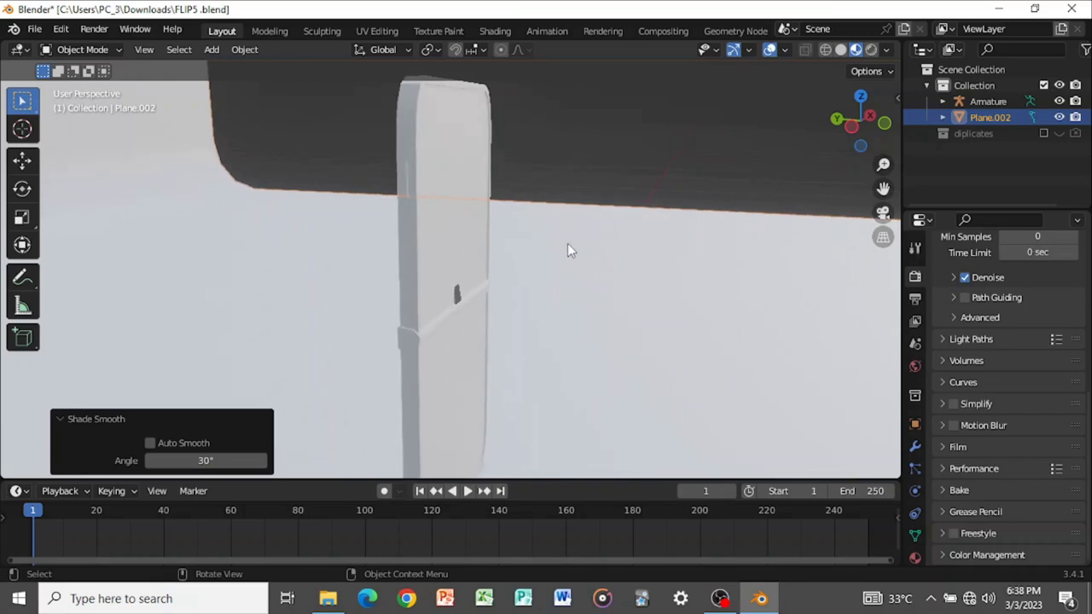
# - Change the Material Preview lighting to the second HDRI environment, the warm brown-toned one
pyautogui.click(887, 49)
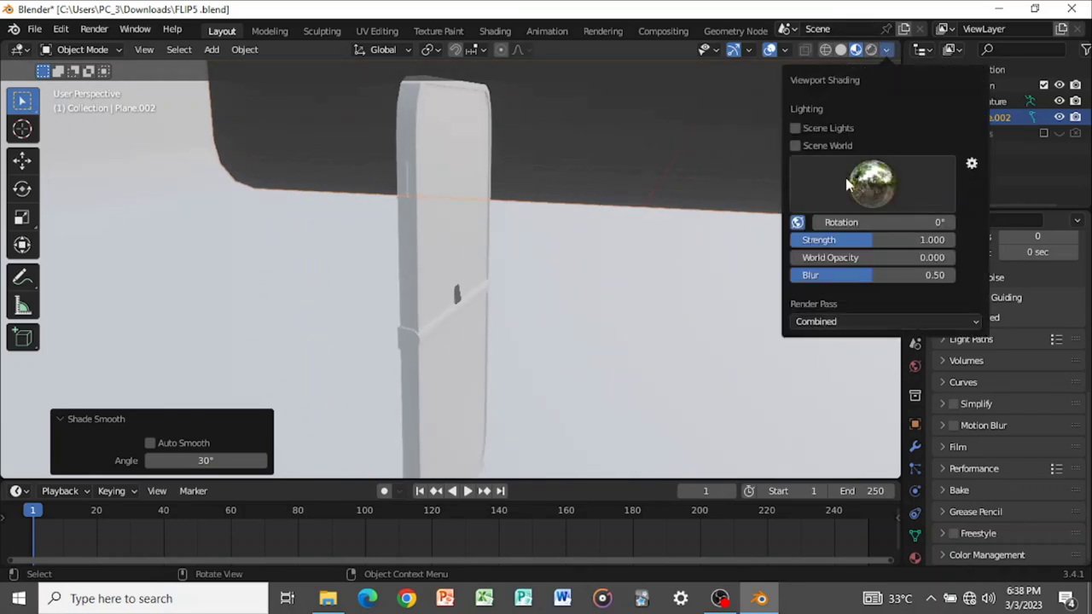
pyautogui.click(894, 162)
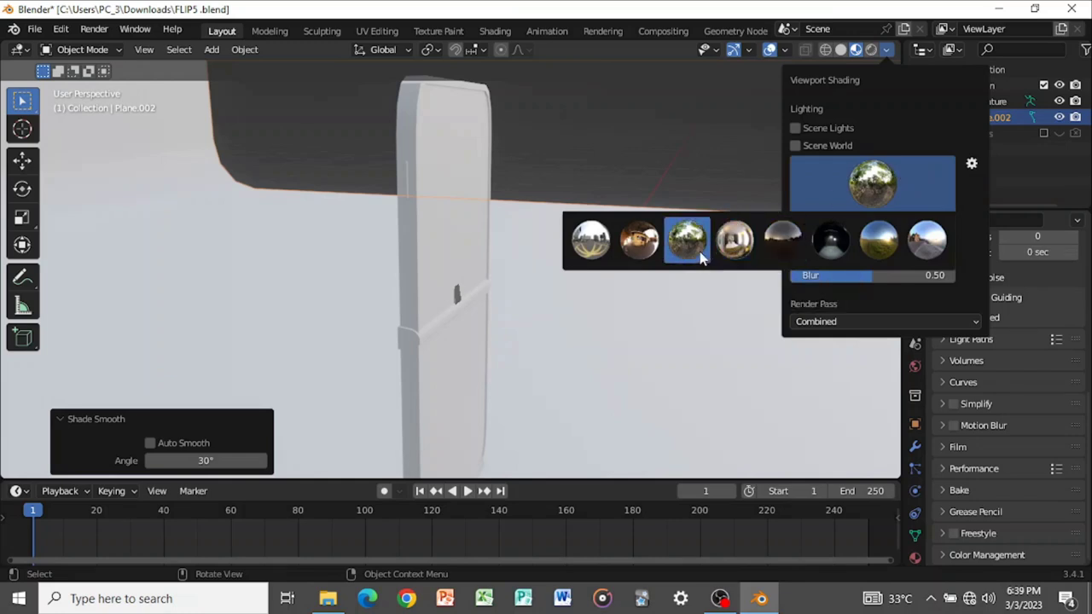
pyautogui.click(638, 242)
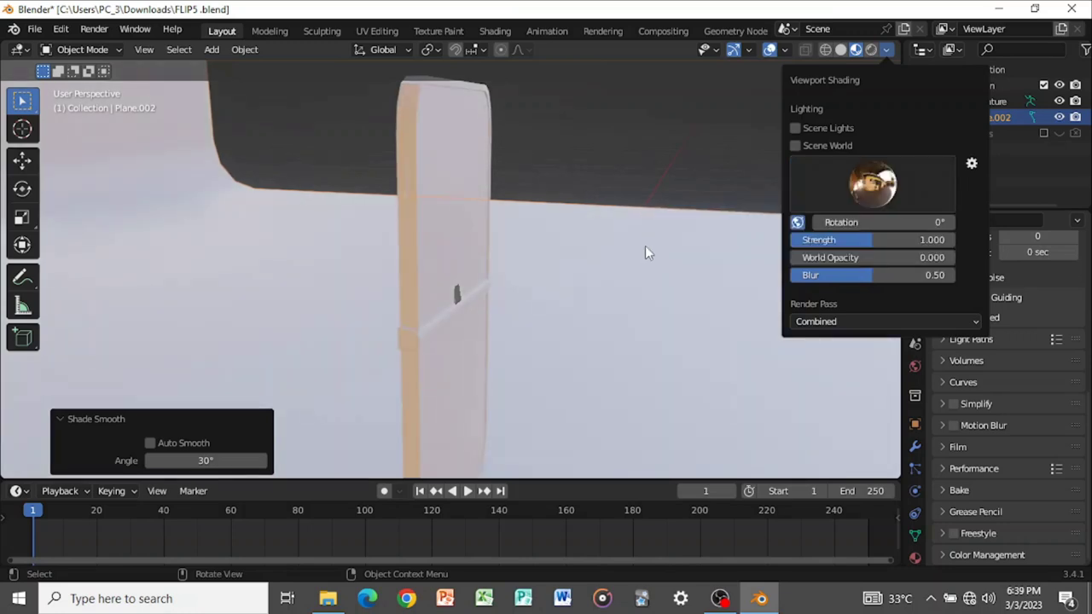
# - Create a new material on the phone body and name it PHONE
pyautogui.click(587, 274)
pyautogui.moveTo(525, 299); pyautogui.dragTo(561, 288, button='middle')
pyautogui.moveTo(495, 290); pyautogui.dragTo(489, 181, button='middle')
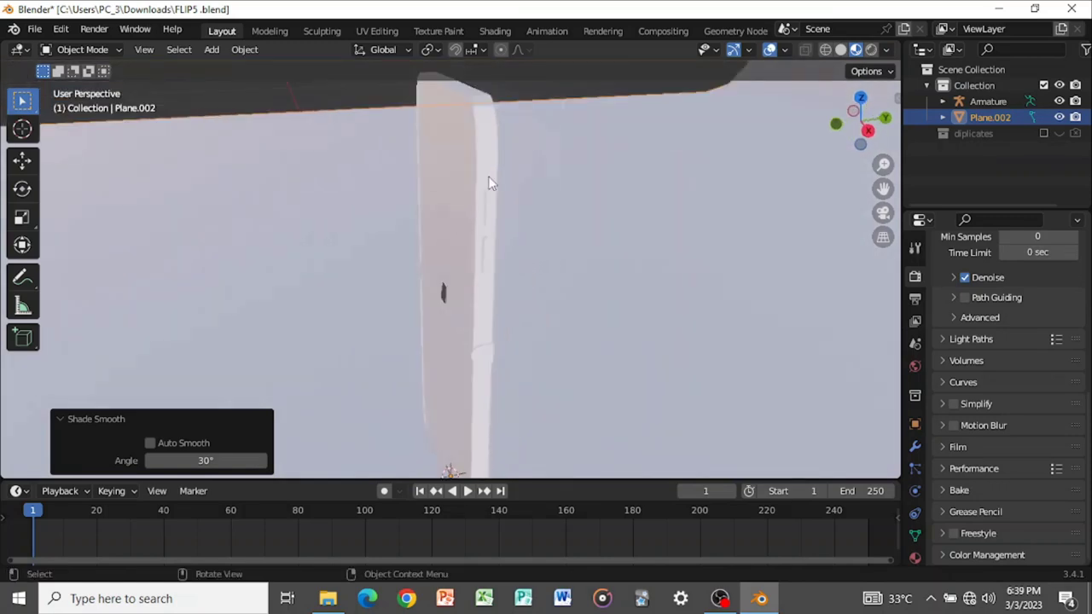
pyautogui.click(541, 237)
pyautogui.click(915, 556)
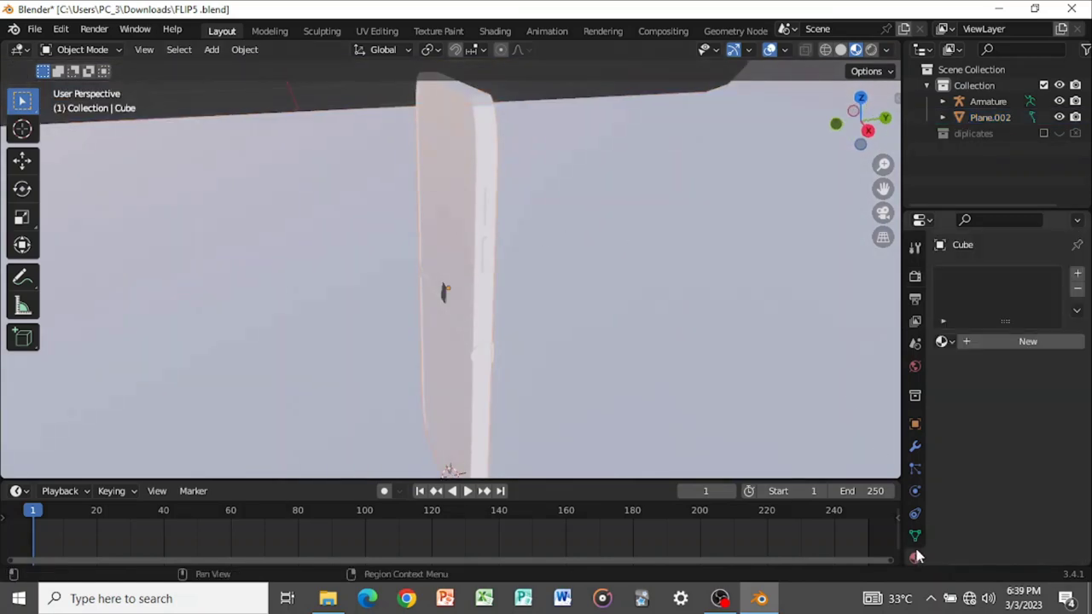
pyautogui.click(1026, 344)
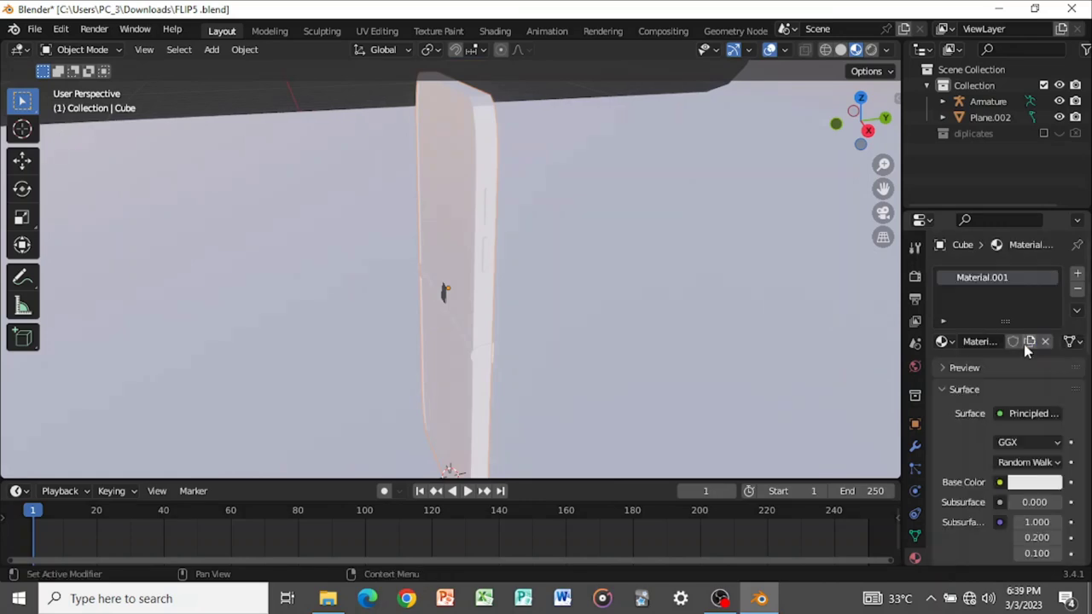
pyautogui.doubleClick(984, 342)
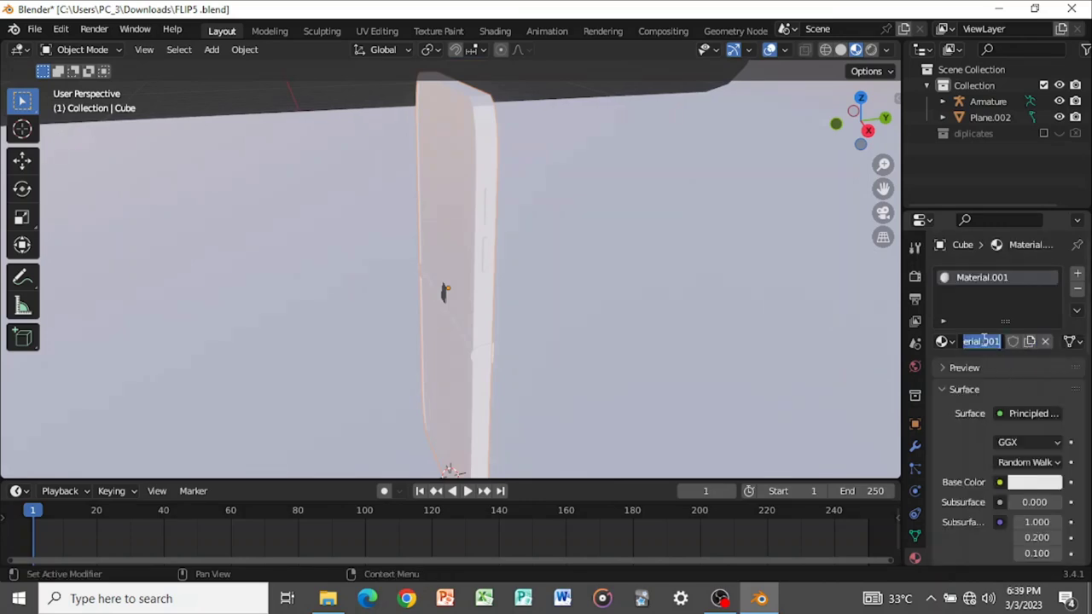
pyautogui.write('PHONE')
pyautogui.press('Return')
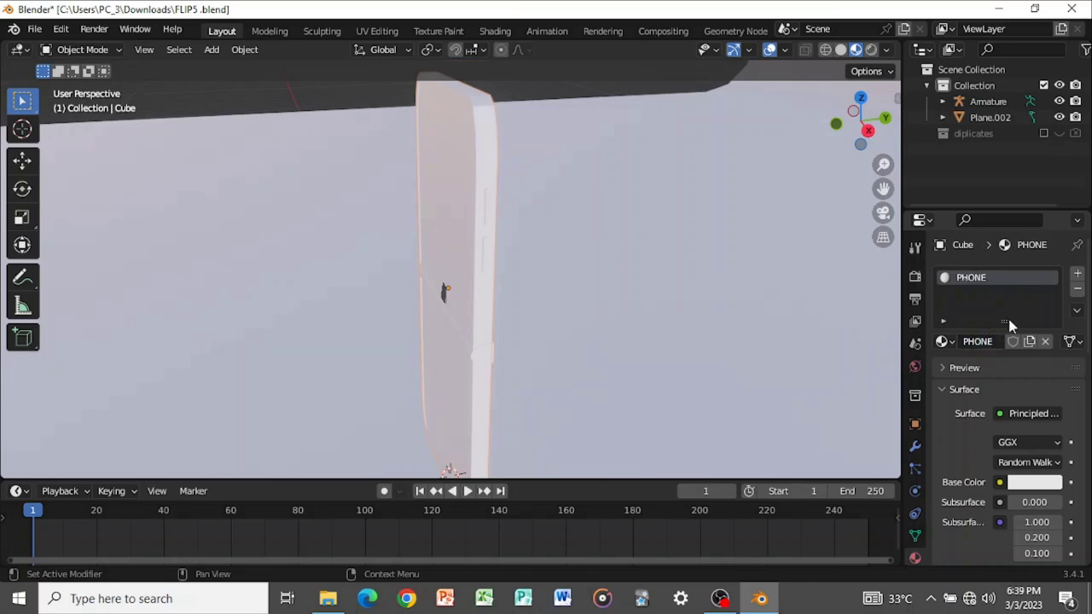
# - Set the PHONE material's base color to light cyan with saturation 0.683 and its roughness to 0.254
pyautogui.click(1032, 483)
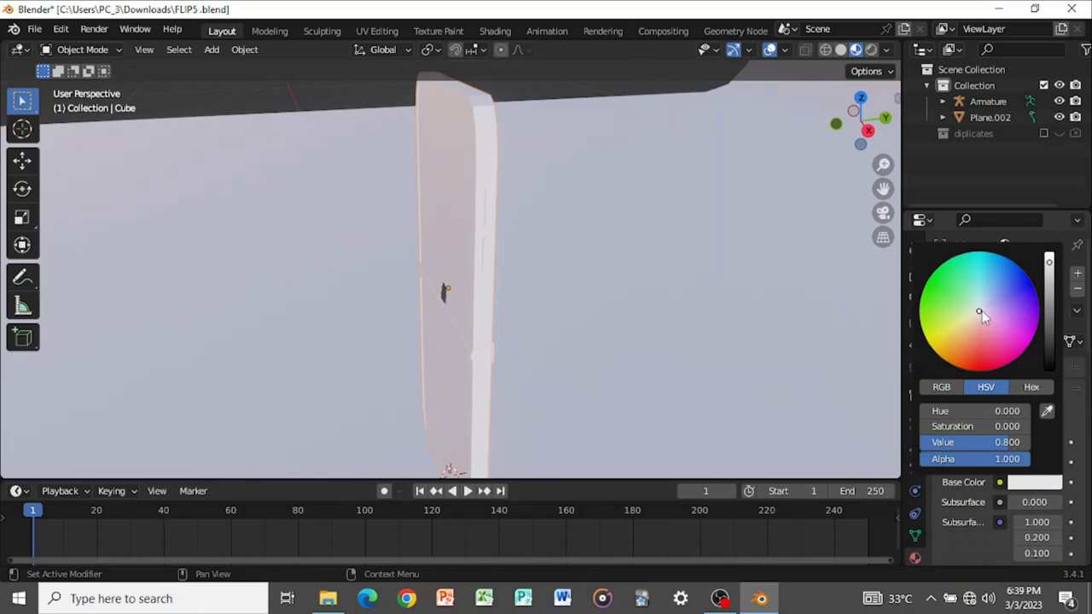
pyautogui.moveTo(980, 310); pyautogui.dragTo(981, 286)
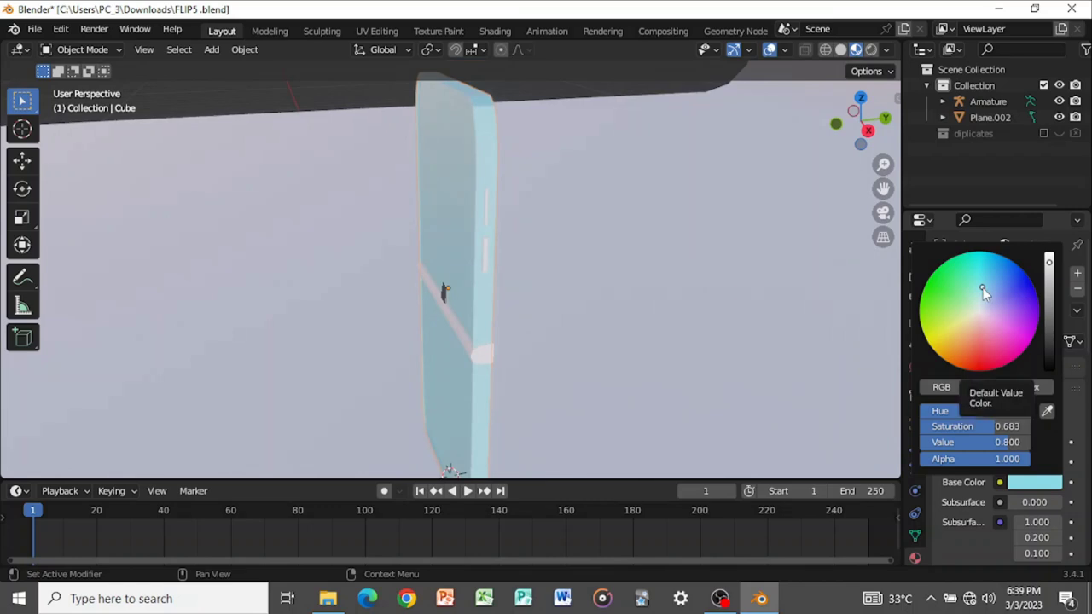
pyautogui.scroll(-5, 1055, 446)
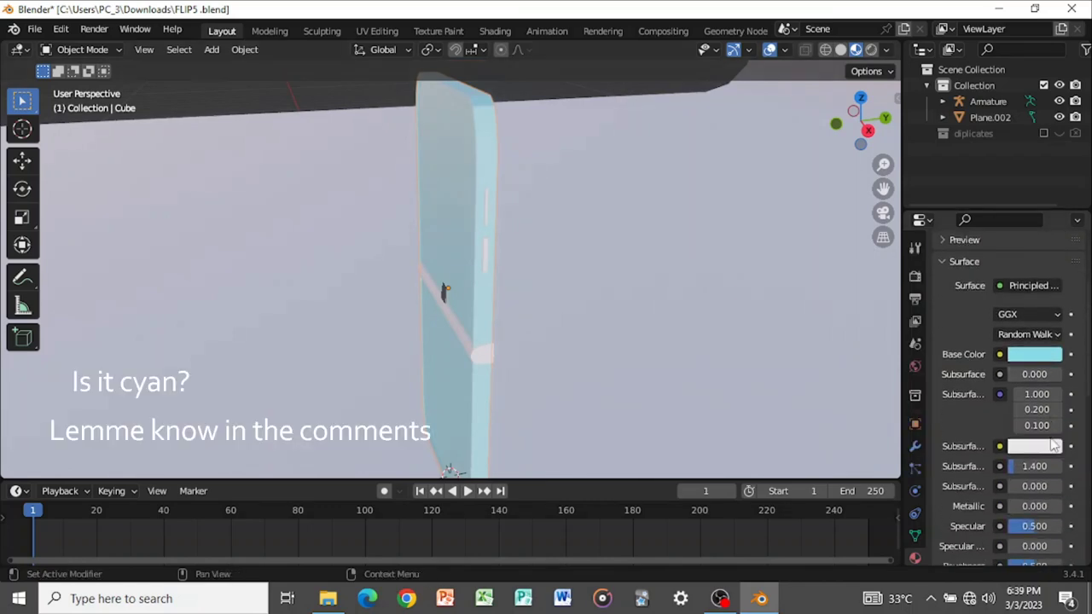
pyautogui.scroll(-2, 1053, 444)
pyautogui.moveTo(1032, 501)
pyautogui.mouseDown()
pyautogui.moveTo(1011, 502)
pyautogui.moveTo(1021, 502)
pyautogui.mouseUp()
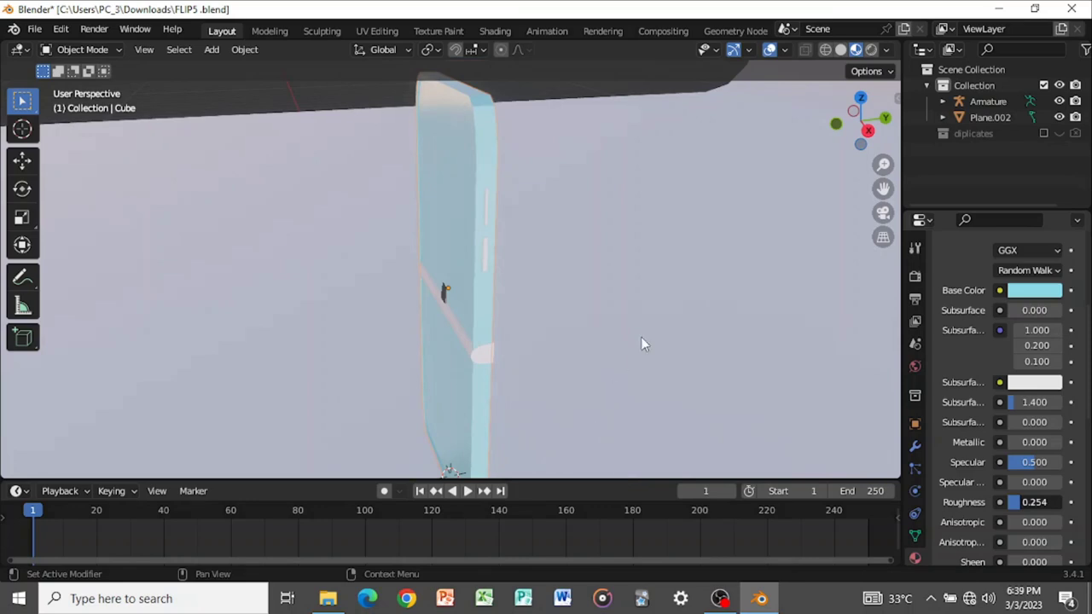
# - Fine-tune the PHONE material's roughness to 0.239
pyautogui.moveTo(636, 299); pyautogui.dragTo(583, 312, button='middle')
pyautogui.scroll(-3, 538, 320)
pyautogui.scroll(3, 583, 312)
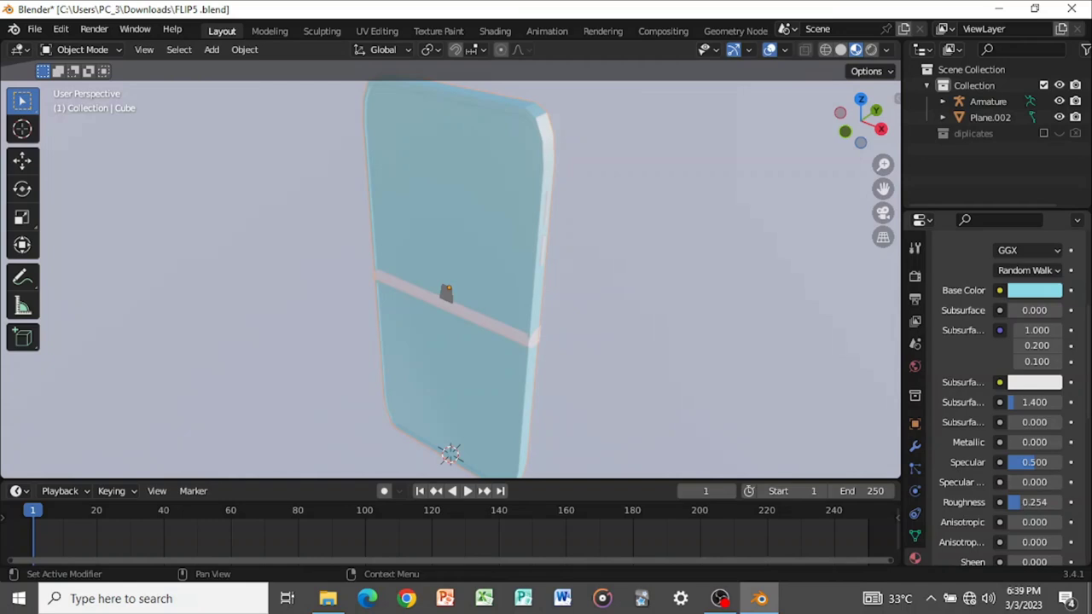
pyautogui.moveTo(1028, 502); pyautogui.dragTo(1033, 501)
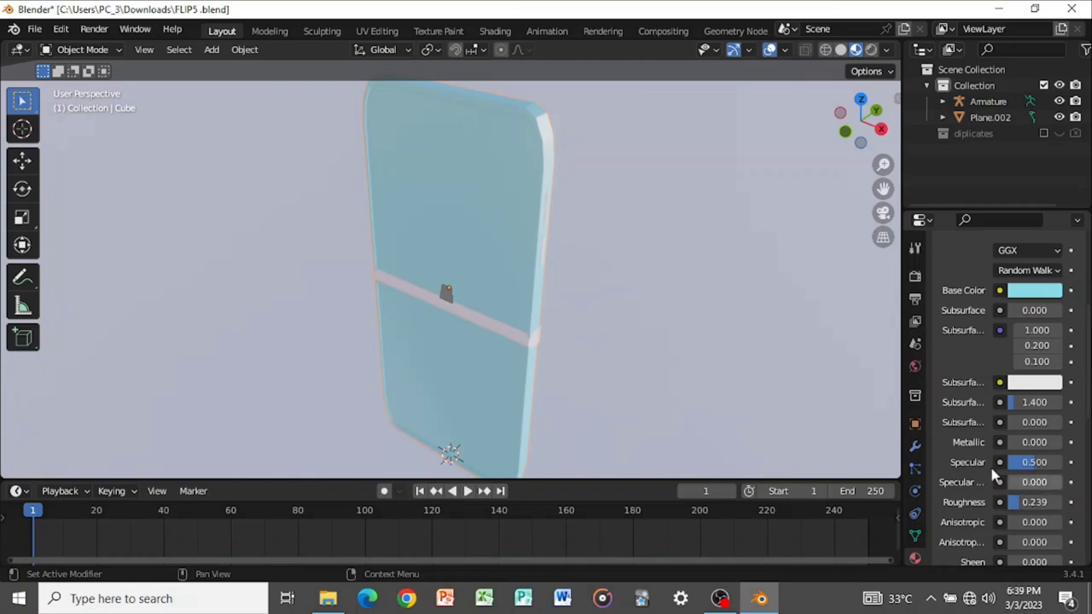
pyautogui.scroll(-4, 1023, 478)
pyautogui.scroll(-2, 1022, 477)
pyautogui.scroll(10, 1019, 426)
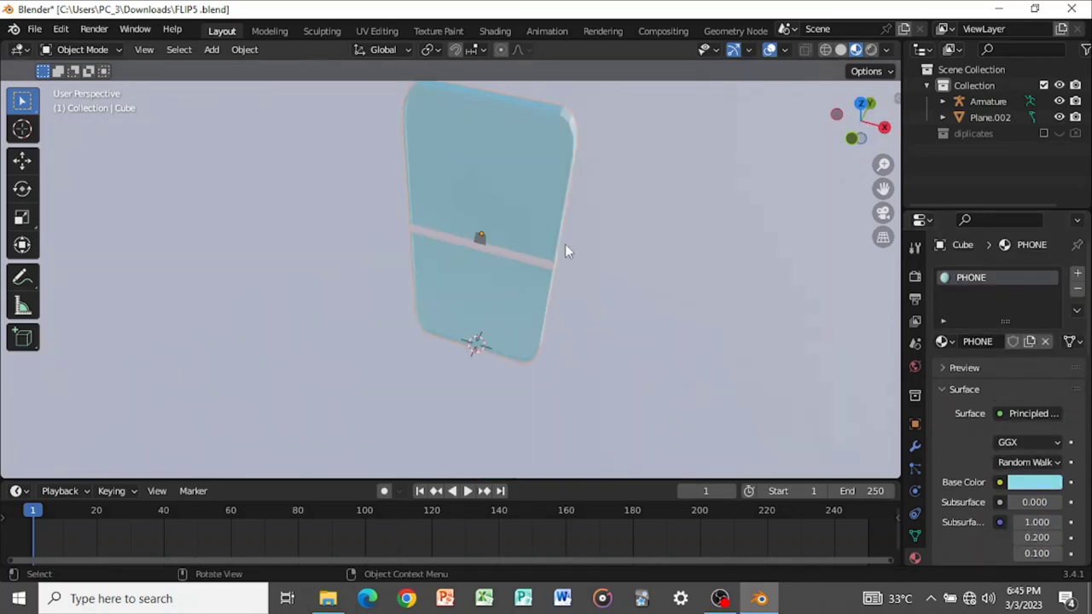
# - Edit the phone body in face selection mode and add a second material slot with a new material
pyautogui.moveTo(565, 244); pyautogui.dragTo(588, 171, button='middle')
pyautogui.press('Tab')
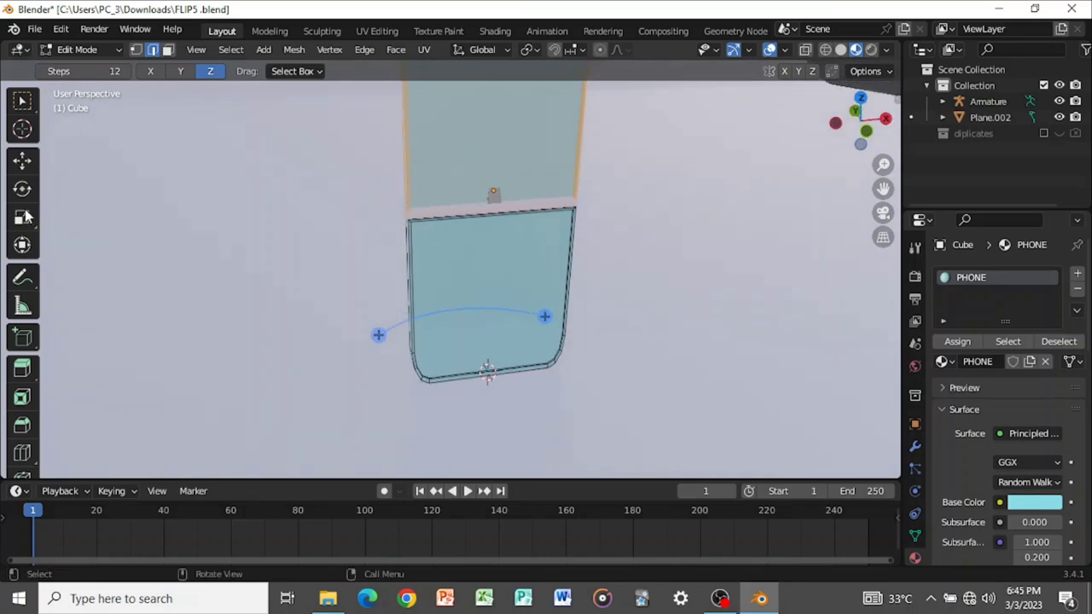
pyautogui.click(23, 106)
pyautogui.press('3')
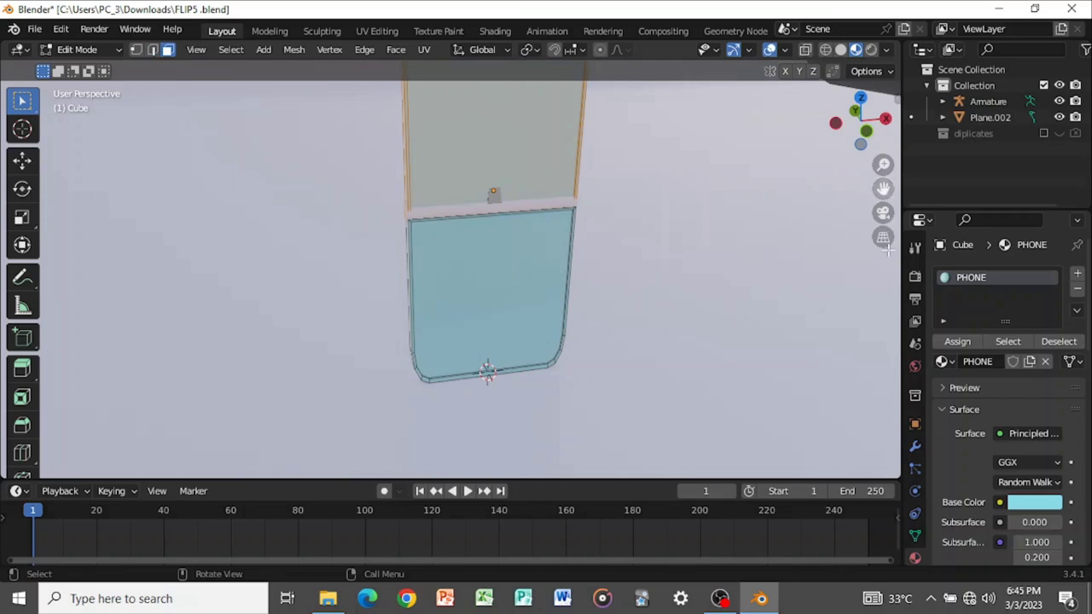
pyautogui.click(1078, 273)
pyautogui.click(1022, 387)
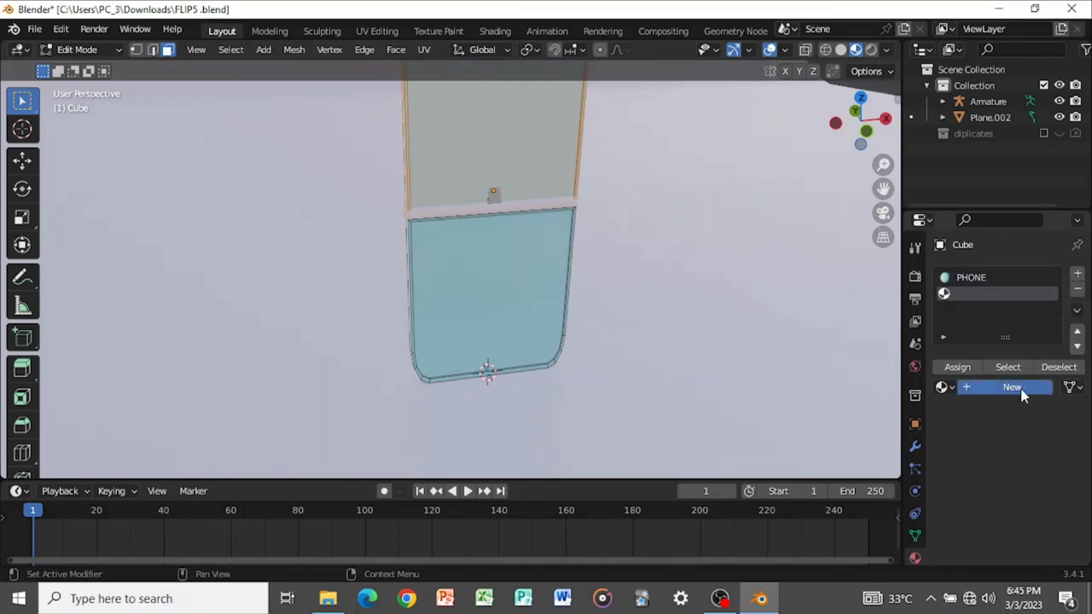
# - Set the new material's transmission to 1
pyautogui.scroll(-3, 1018, 444)
pyautogui.scroll(-15, 1022, 462)
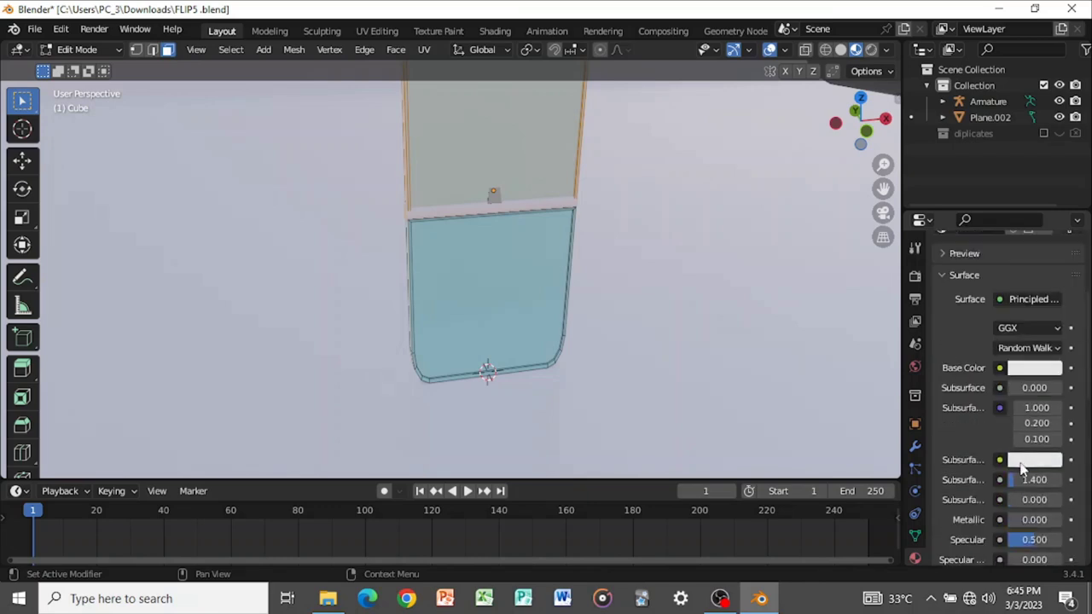
pyautogui.click(1037, 294)
pyautogui.write('1')
pyautogui.press('Return')
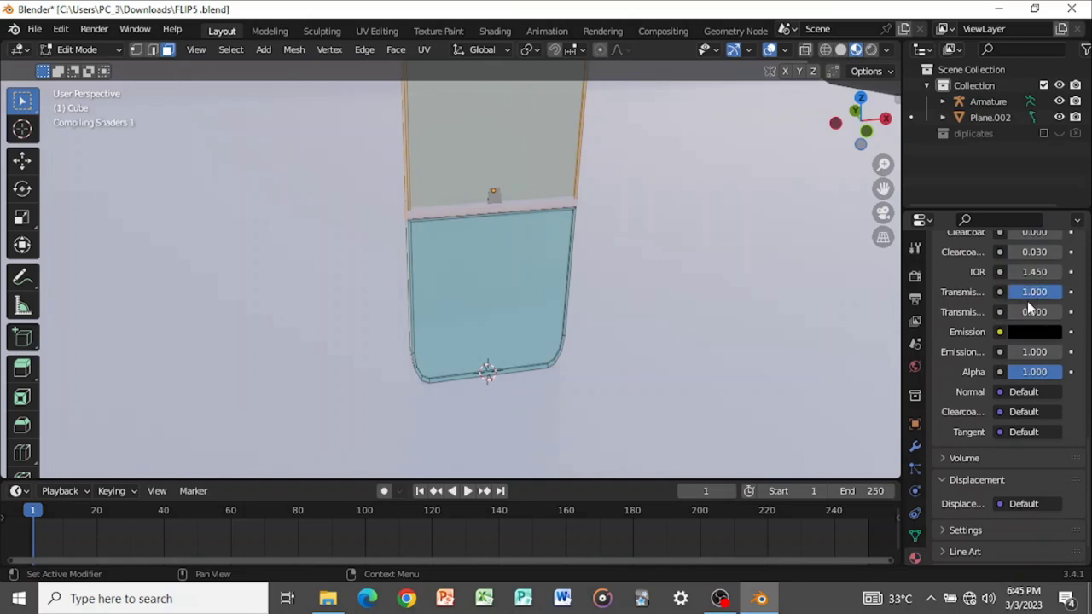
# - Darken Material.001's base color to near black and lower its roughness to 0.196
pyautogui.scroll(15, 1027, 301)
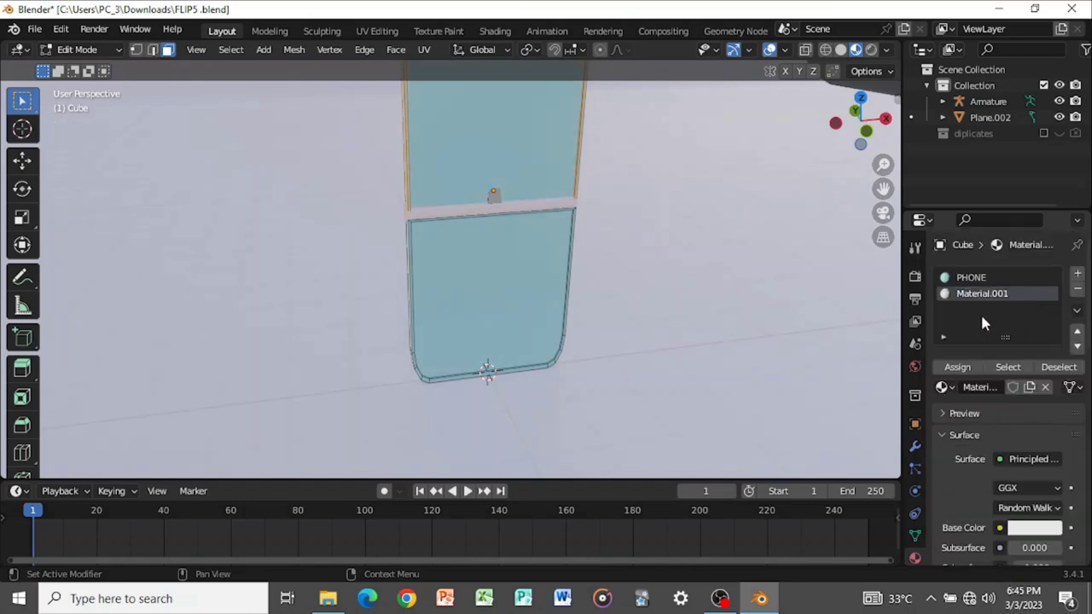
pyautogui.scroll(-3, 1003, 486)
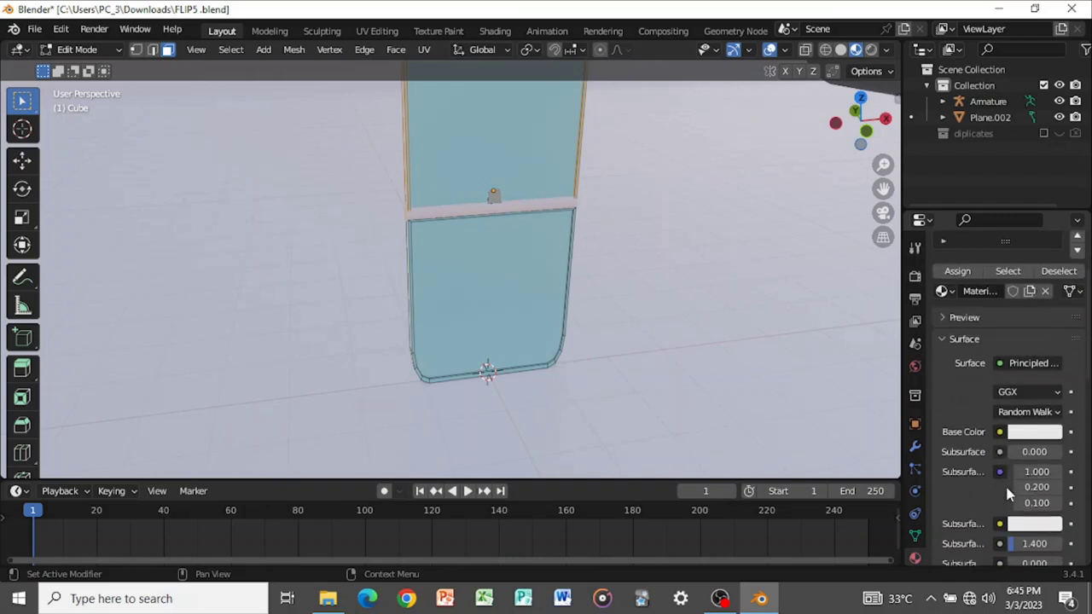
pyautogui.click(1048, 432)
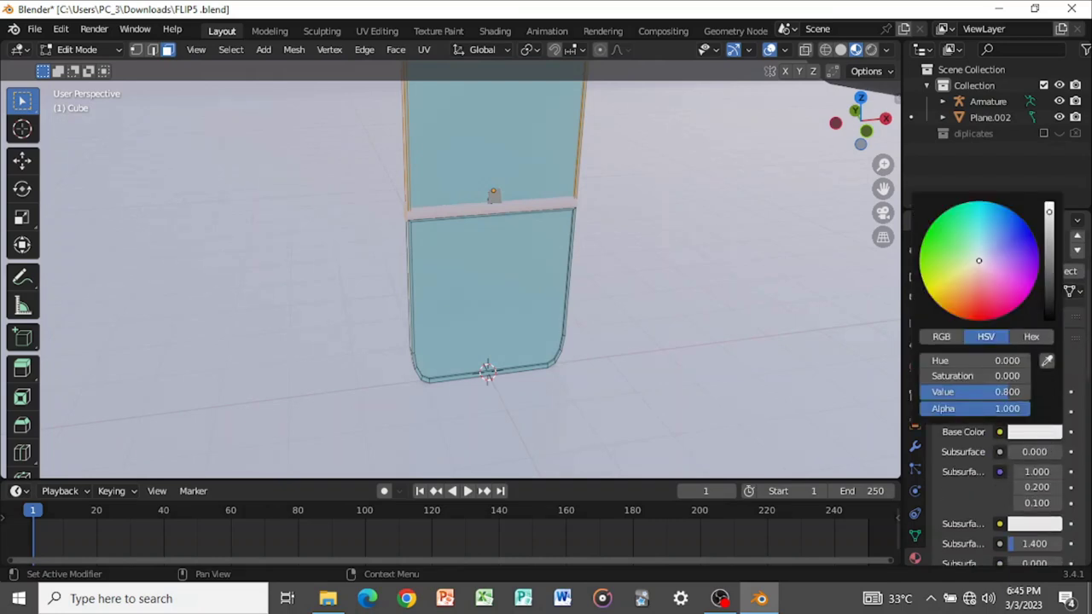
pyautogui.moveTo(1048, 211); pyautogui.dragTo(1049, 312)
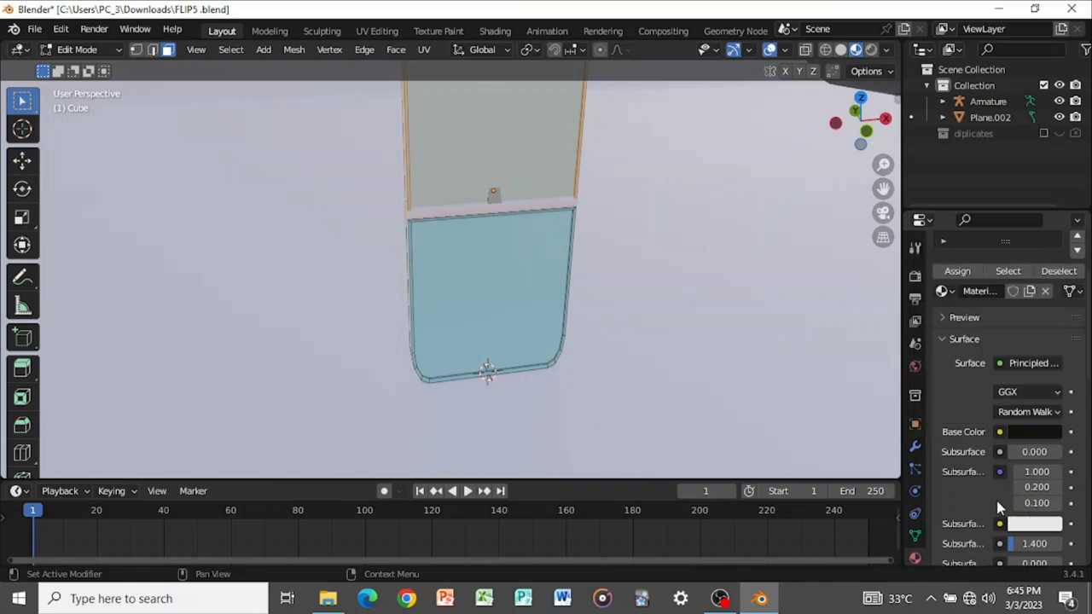
pyautogui.scroll(-4, 1003, 496)
pyautogui.scroll(-2, 1065, 452)
pyautogui.scroll(-1, 1065, 452)
pyautogui.moveTo(1035, 419); pyautogui.dragTo(1013, 419)
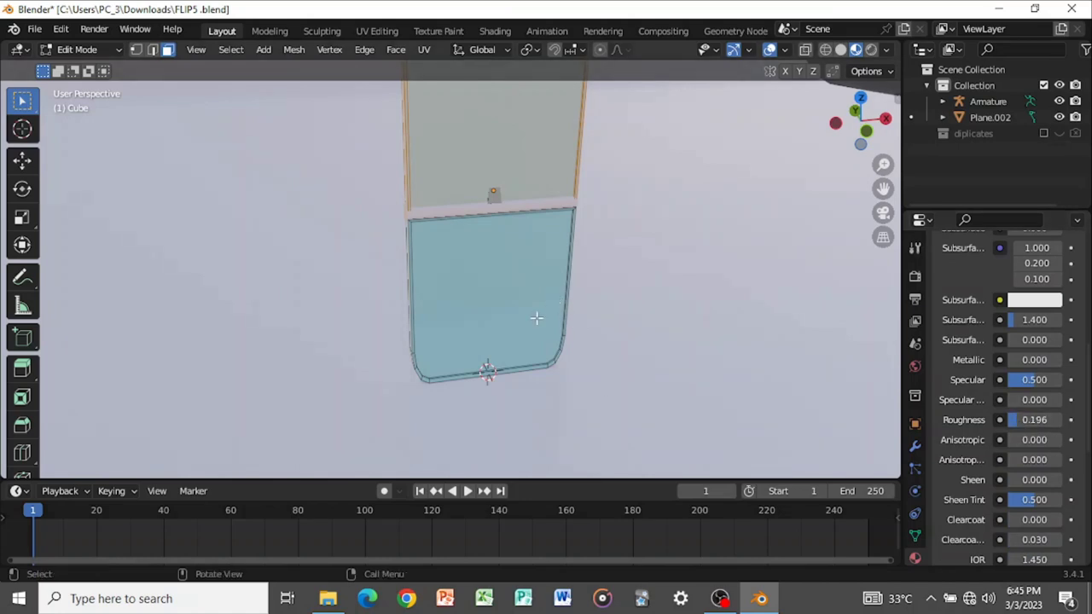
# - Assign Material.001 to the large screen faces above and below the hinge, and return to Object Mode
pyautogui.click(506, 171)
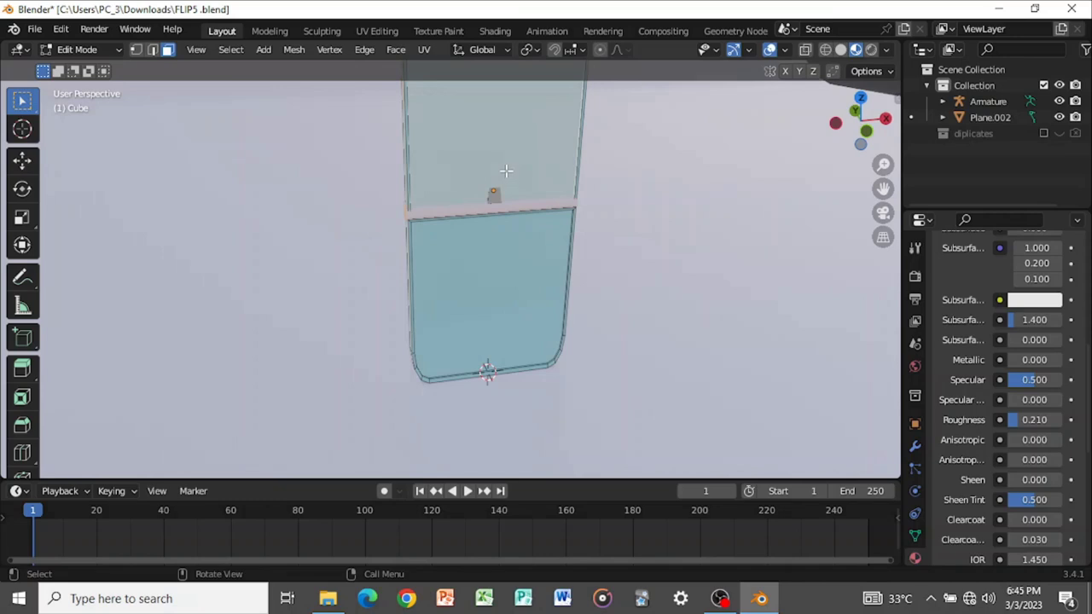
pyautogui.moveTo(535, 167); pyautogui.dragTo(480, 273, button='middle')
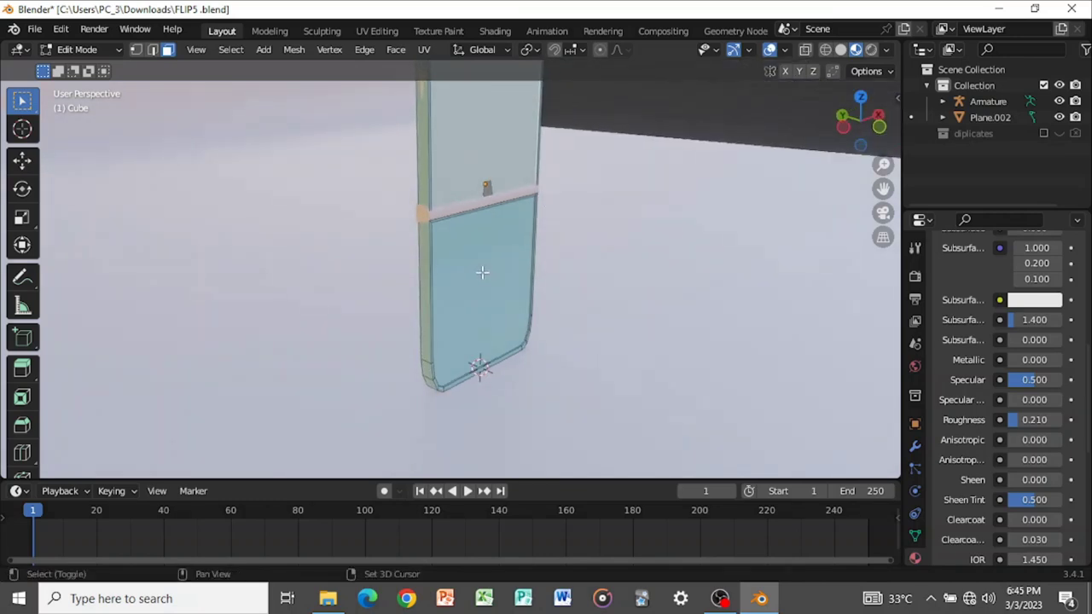
pyautogui.keyDown('shift'); pyautogui.click(482, 272); pyautogui.keyUp('shift')
pyautogui.scroll(8, 1012, 276)
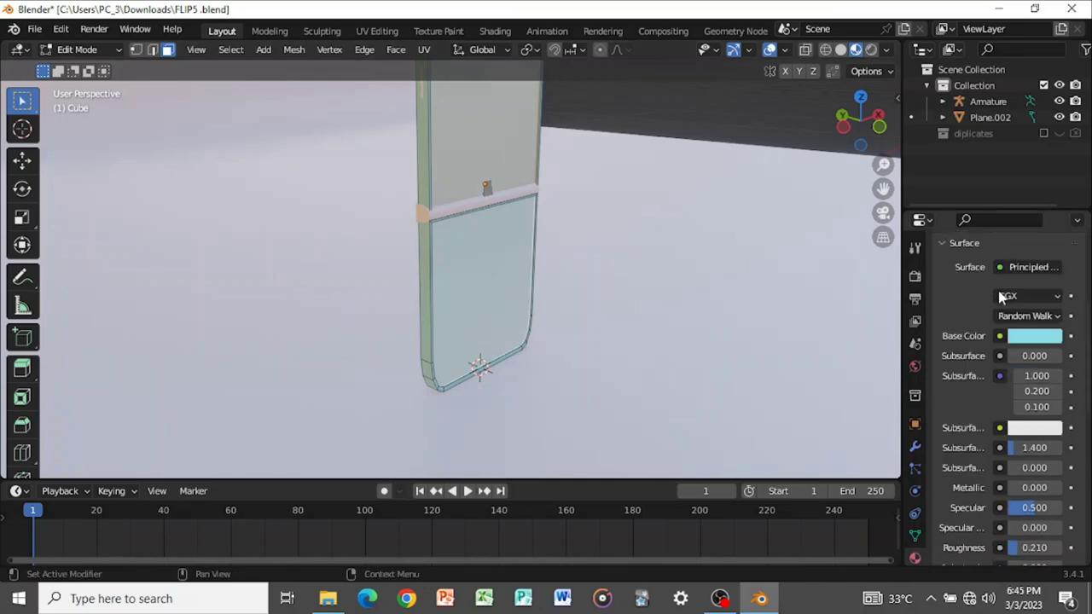
pyautogui.scroll(3, 973, 284)
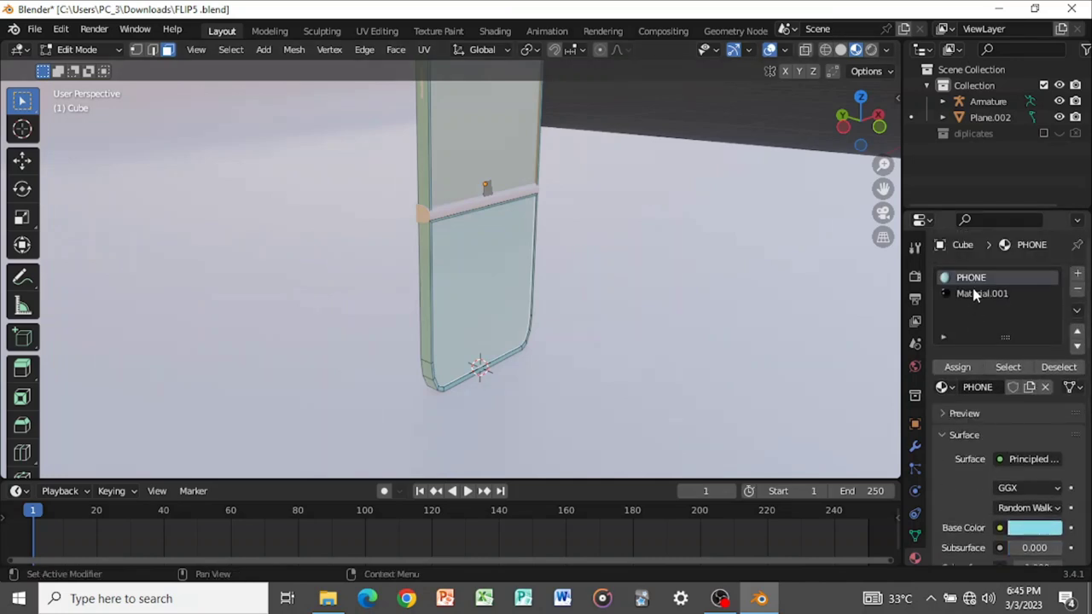
pyautogui.click(973, 294)
pyautogui.click(957, 368)
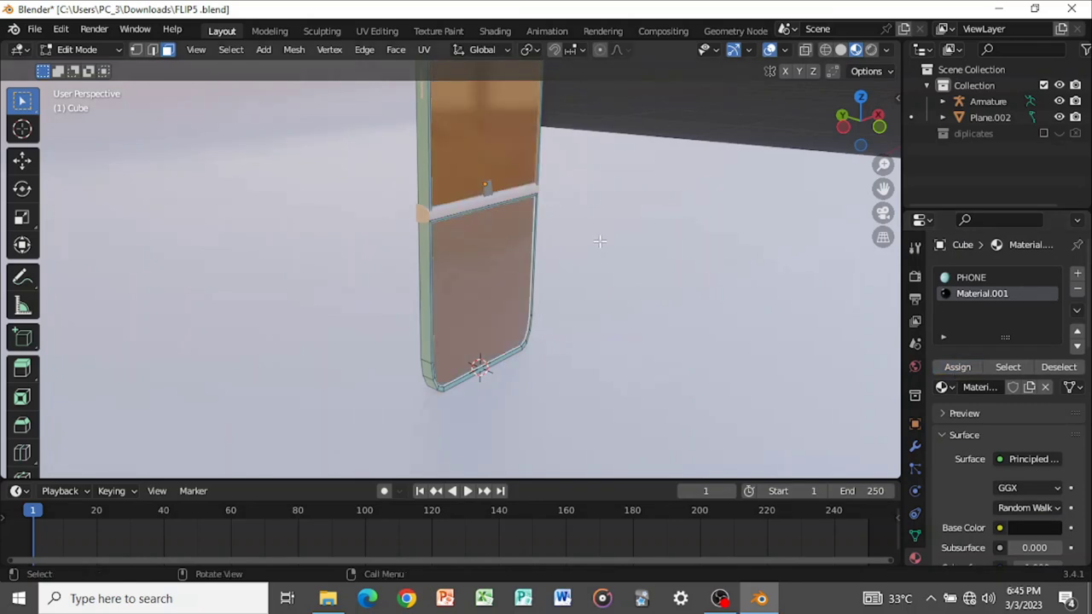
pyautogui.press('Tab')
# - Switch the viewport to Solid shading to inspect the phone body's side edges
pyautogui.moveTo(586, 205); pyautogui.dragTo(421, 293, button='middle')
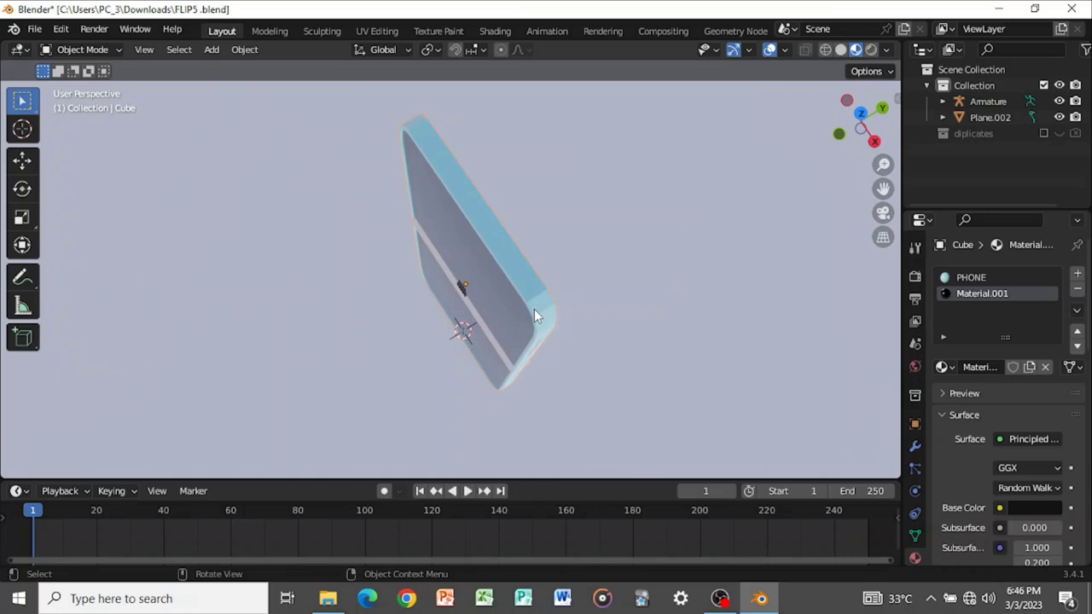
pyautogui.moveTo(548, 301); pyautogui.dragTo(507, 260, button='middle')
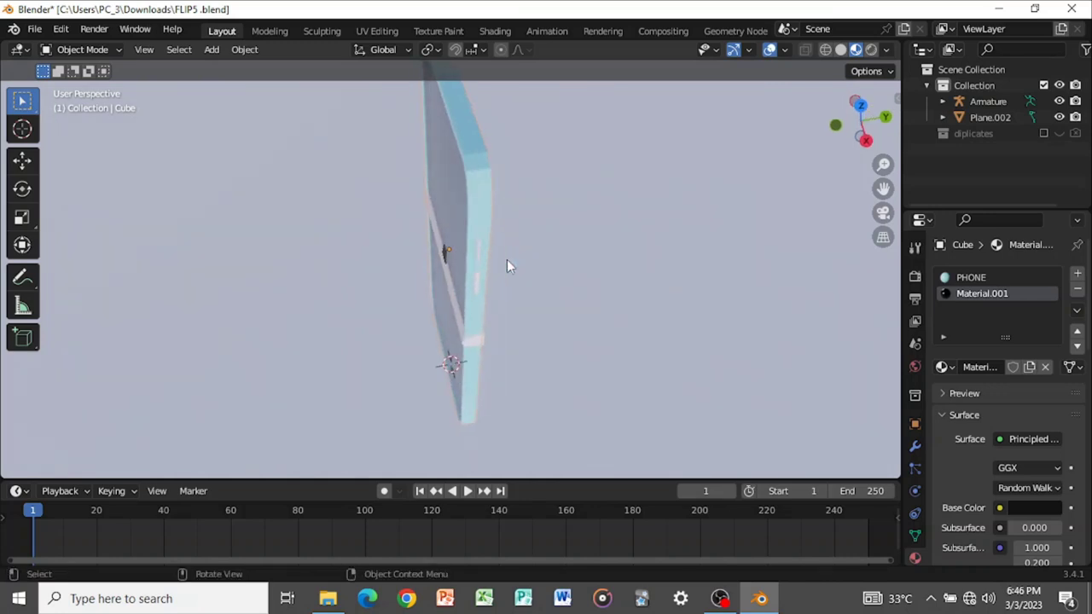
pyautogui.press('Tab')
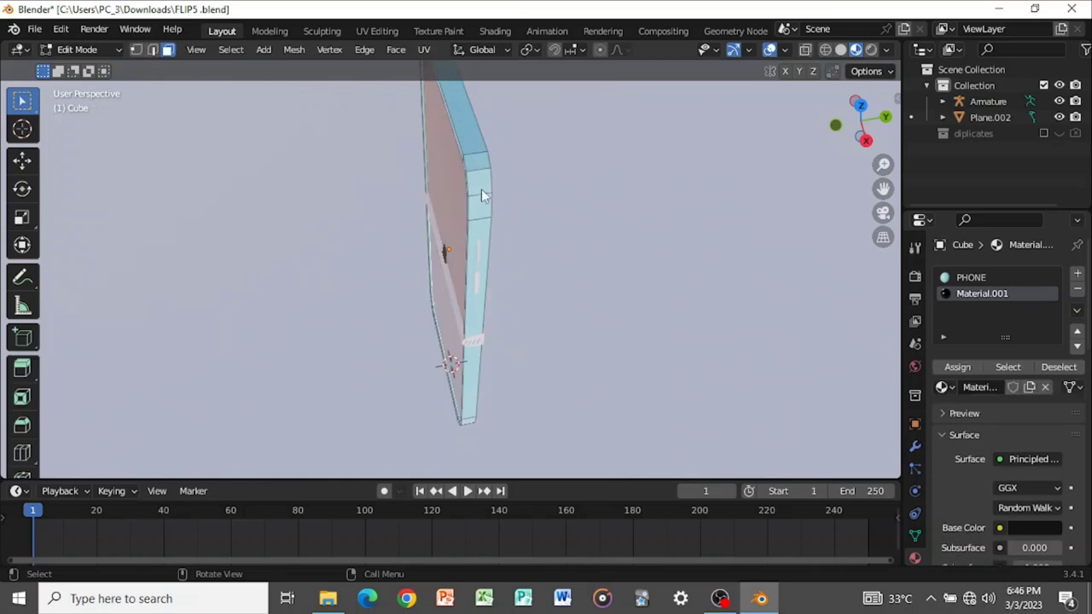
pyautogui.press('Tab')
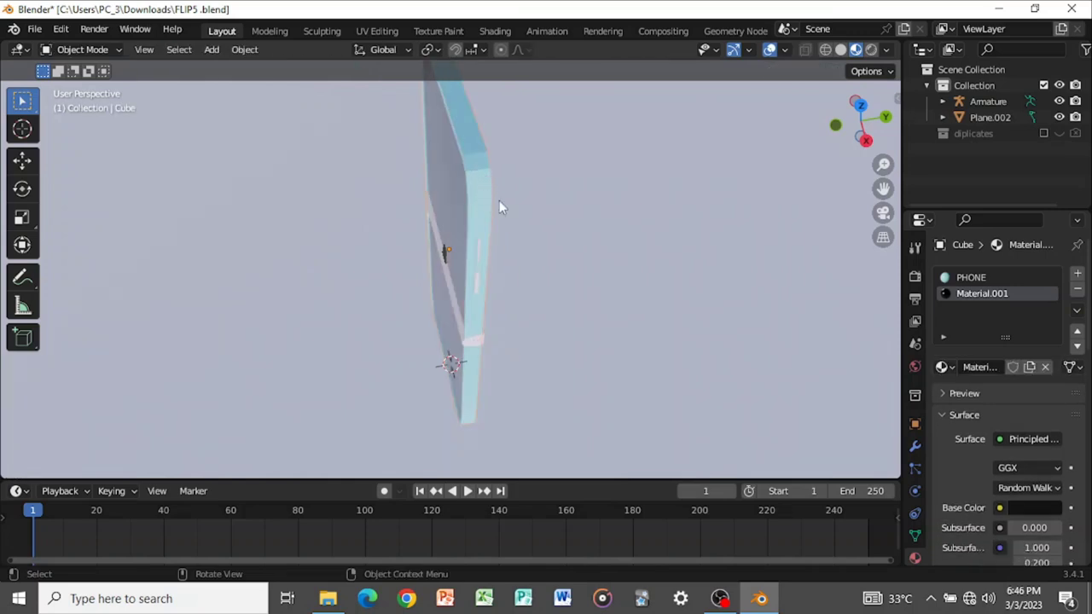
pyautogui.click(840, 49)
pyautogui.moveTo(548, 273); pyautogui.dragTo(544, 307, button='middle')
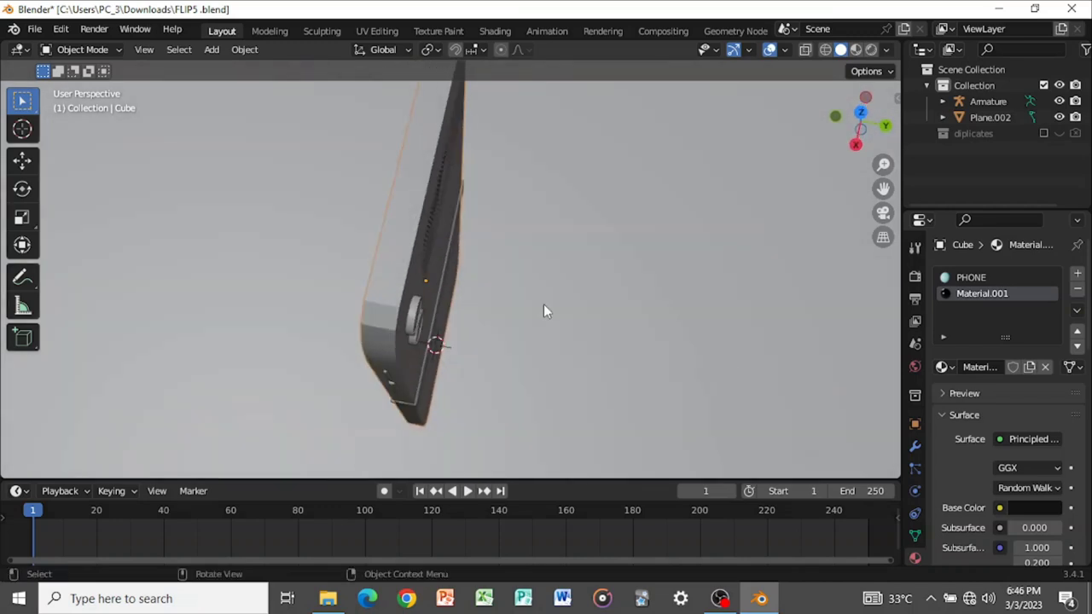
# - Try to box-select the phone body's faces with X-ray from the top view, and undo that selection
pyautogui.click(860, 116)
pyautogui.press('Tab')
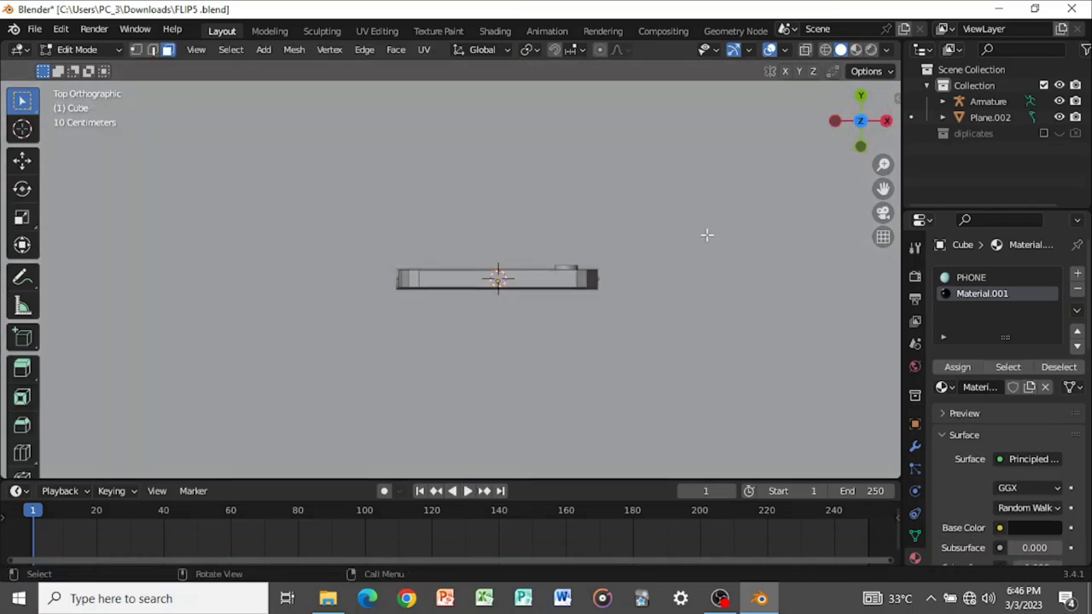
pyautogui.hotkey('alt', 'z')
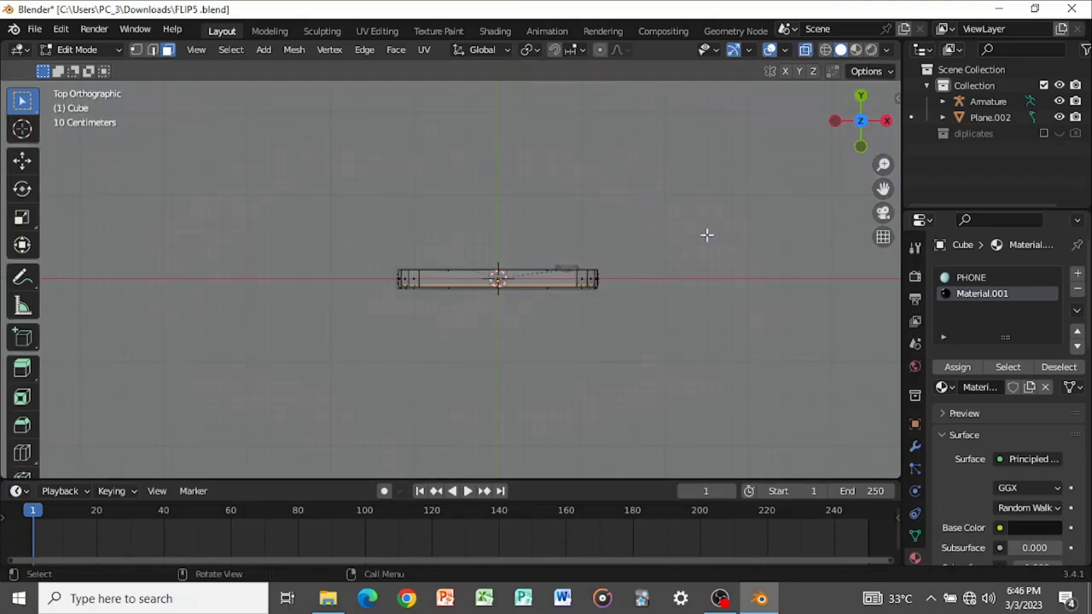
pyautogui.moveTo(338, 188); pyautogui.dragTo(646, 309)
pyautogui.moveTo(646, 309); pyautogui.dragTo(561, 191, button='middle')
pyautogui.hotkey('ctrl', 'z')
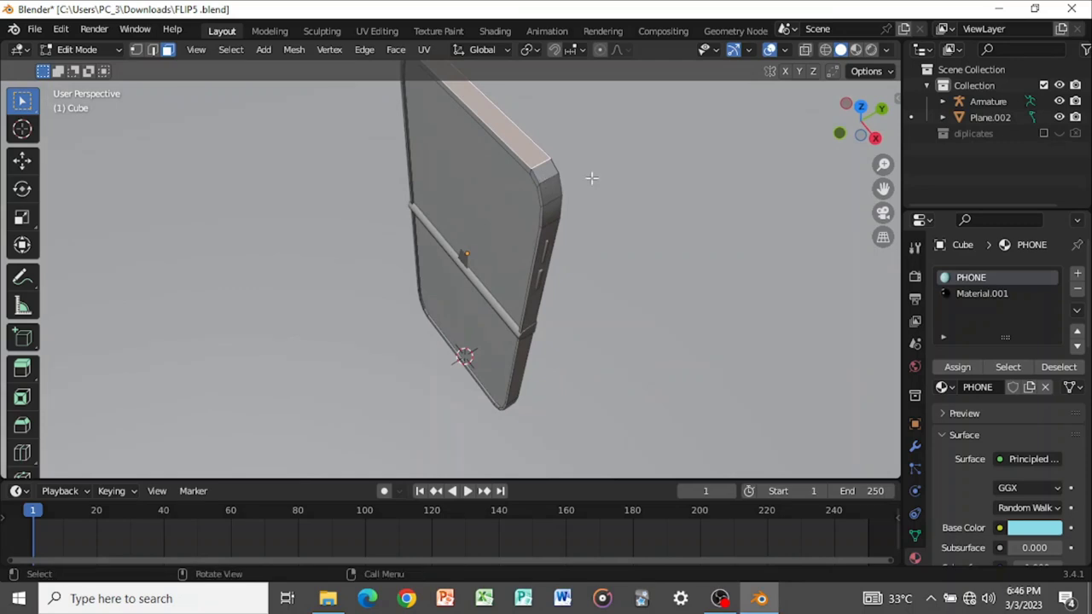
pyautogui.click(1059, 117)
pyautogui.click(1059, 117)
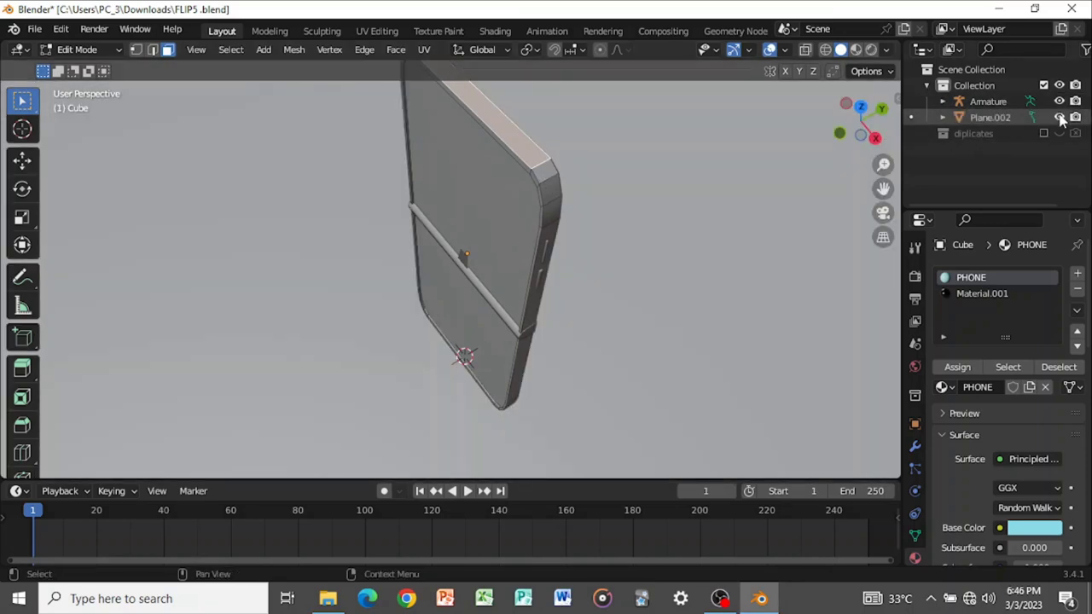
pyautogui.click(1058, 117)
# - Return to Object Mode and hide the hinge bar curve between the phone's two halves
pyautogui.press('Tab')
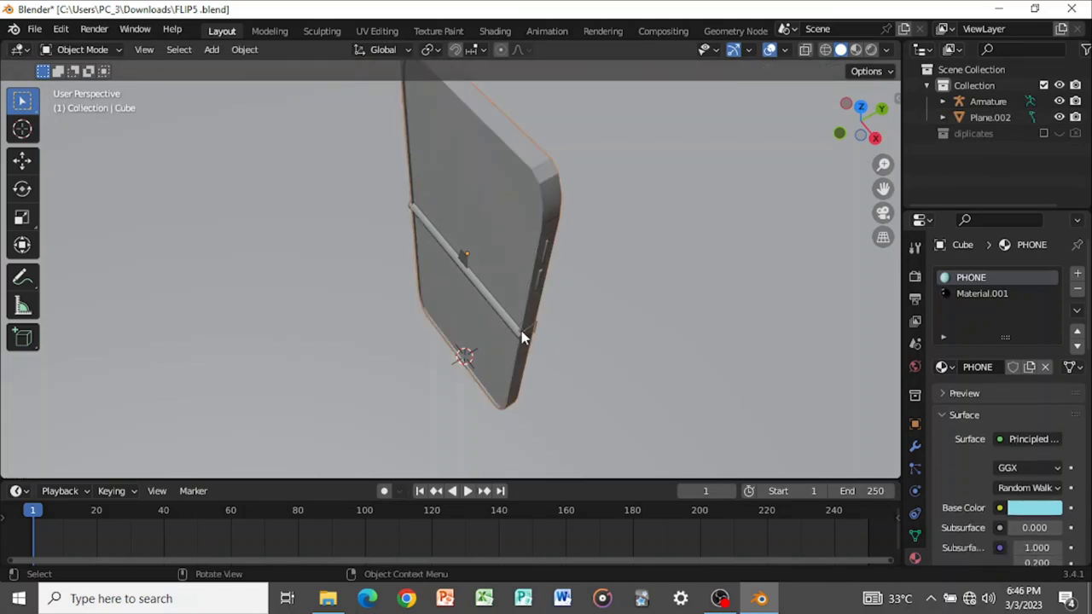
pyautogui.click(522, 338)
pyautogui.moveTo(523, 337); pyautogui.dragTo(538, 312, button='middle')
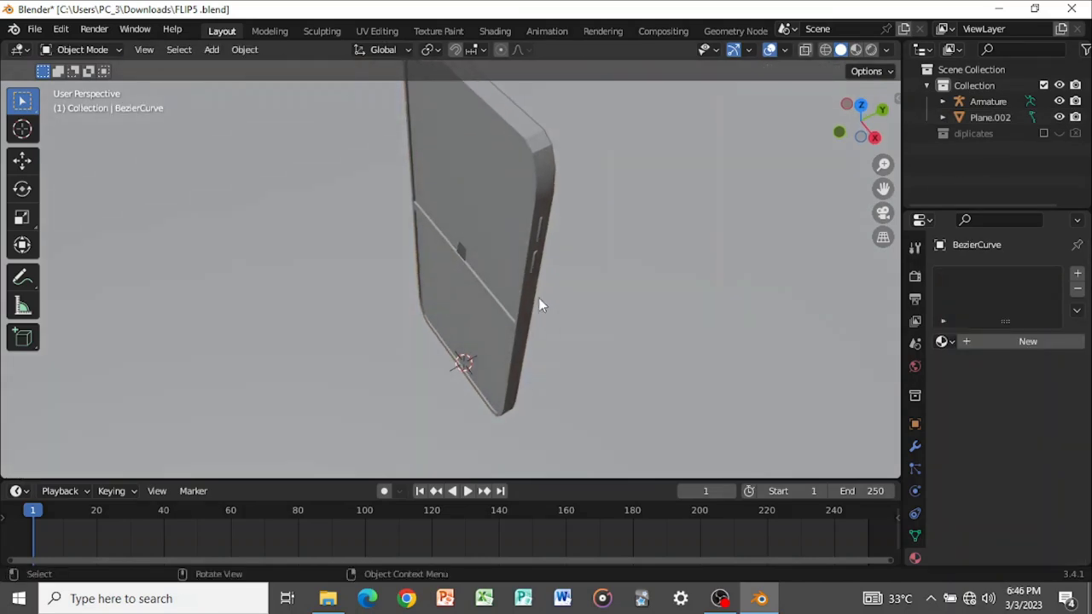
# - Reopen the phone body in Edit Mode and add the rounded upper corner and upper side faces to the selection
pyautogui.click(543, 167)
pyautogui.press('Tab')
pyautogui.moveTo(534, 179); pyautogui.dragTo(524, 217, button='middle')
pyautogui.press('shift')
pyautogui.keyDown('shift'); pyautogui.click(520, 202); pyautogui.keyUp('shift')
pyautogui.keyDown('shift'); pyautogui.click(520, 214); pyautogui.keyUp('shift')
pyautogui.keyDown('shift'); pyautogui.click(519, 256); pyautogui.keyUp('shift')
pyautogui.moveTo(515, 302); pyautogui.dragTo(462, 258, button='middle')
pyautogui.keyDown('shift'); pyautogui.click(492, 283); pyautogui.keyUp('shift')
# - Extend the selection down the same side with the hinge strip faces, lower side face and bottom corner faces
pyautogui.scroll(3, 461, 259)
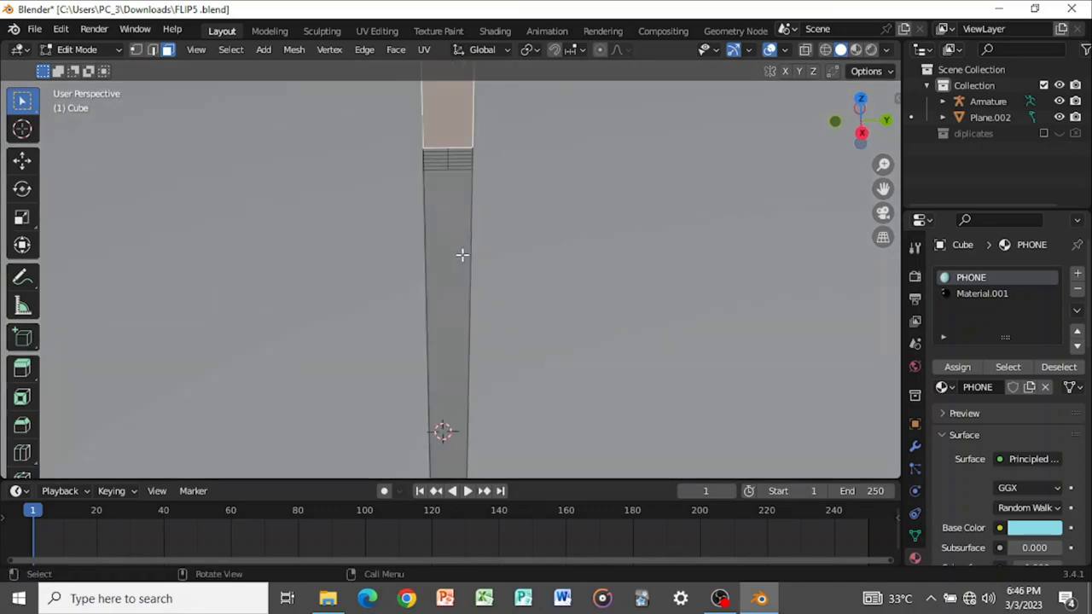
pyautogui.press('shift')
pyautogui.keyDown('shift'); pyautogui.moveTo(428, 136); pyautogui.dragTo(461, 190); pyautogui.keyUp('shift')
pyautogui.moveTo(460, 190); pyautogui.dragTo(446, 276, button='middle')
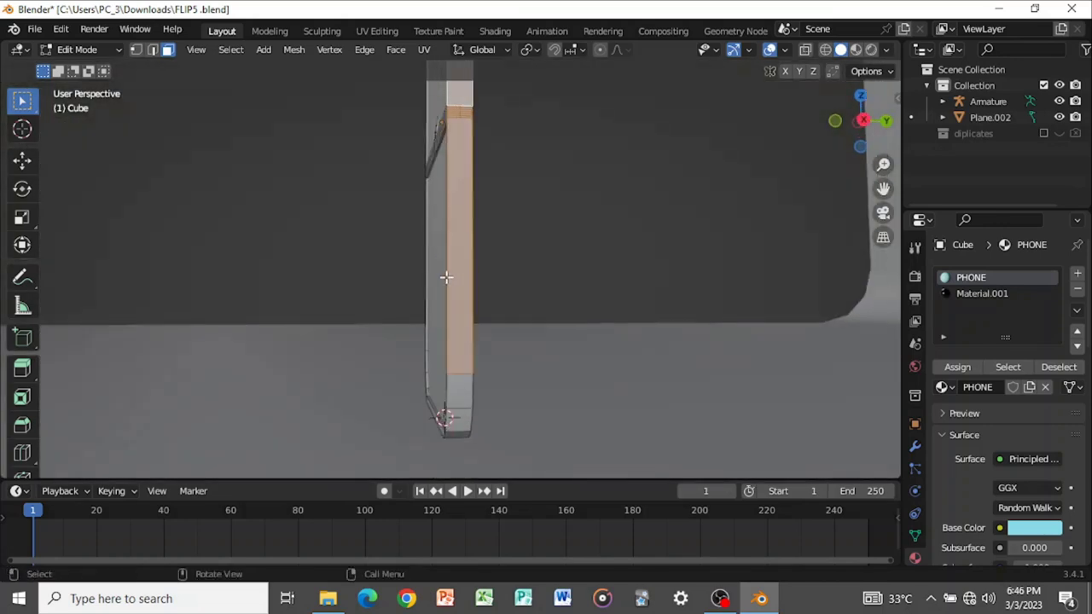
pyautogui.keyDown('shift'); pyautogui.click(460, 397); pyautogui.keyUp('shift')
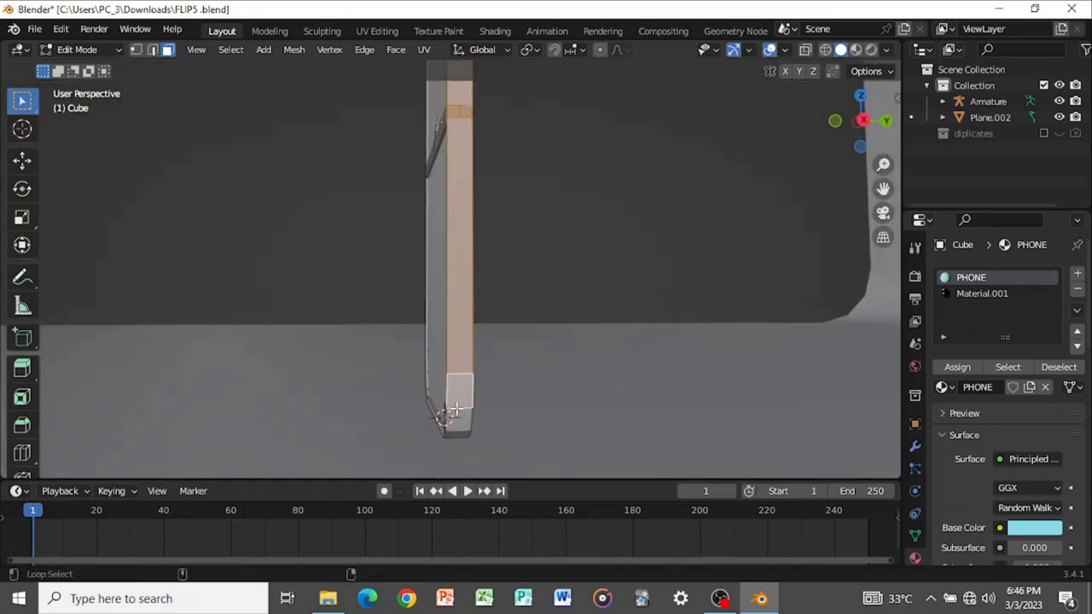
pyautogui.keyDown('alt'); pyautogui.keyDown('shift'); pyautogui.click(452, 415); pyautogui.keyUp('shift'); pyautogui.keyUp('alt')
# - Add the bottom, opposite side, hinge strip and remaining upper corner faces to complete the selection around the phone's rim
pyautogui.moveTo(450, 417); pyautogui.dragTo(434, 220, button='middle')
pyautogui.keyDown('alt'); pyautogui.keyDown('shift'); pyautogui.click(436, 225); pyautogui.keyUp('shift'); pyautogui.keyUp('alt')
pyautogui.scroll(5, 436, 227)
pyautogui.moveTo(439, 229); pyautogui.dragTo(491, 184, button='middle')
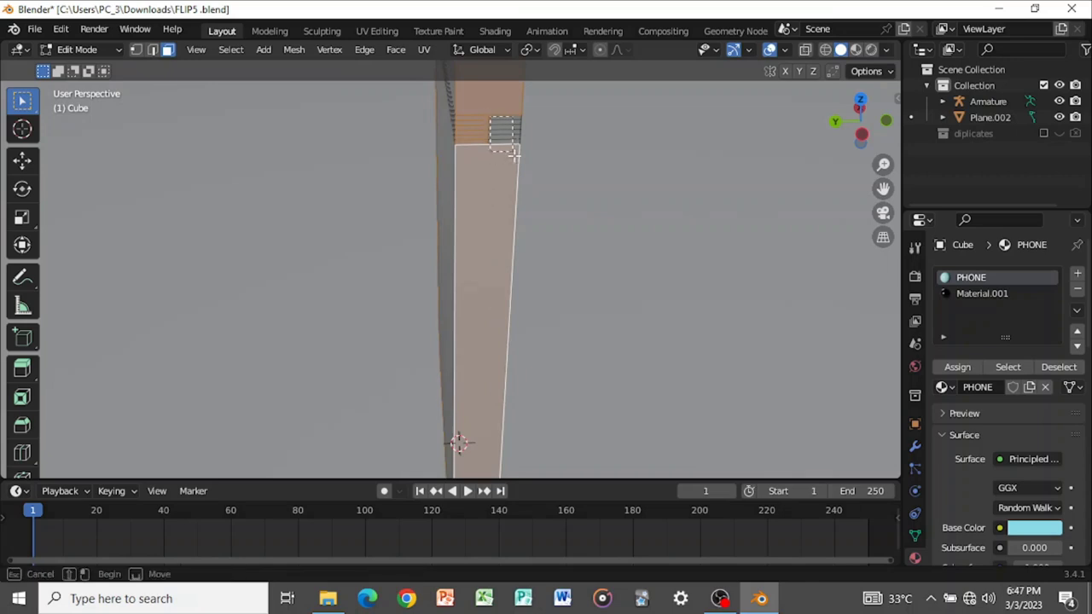
pyautogui.scroll(-5, 503, 151)
pyautogui.moveTo(482, 161); pyautogui.dragTo(476, 195, button='middle')
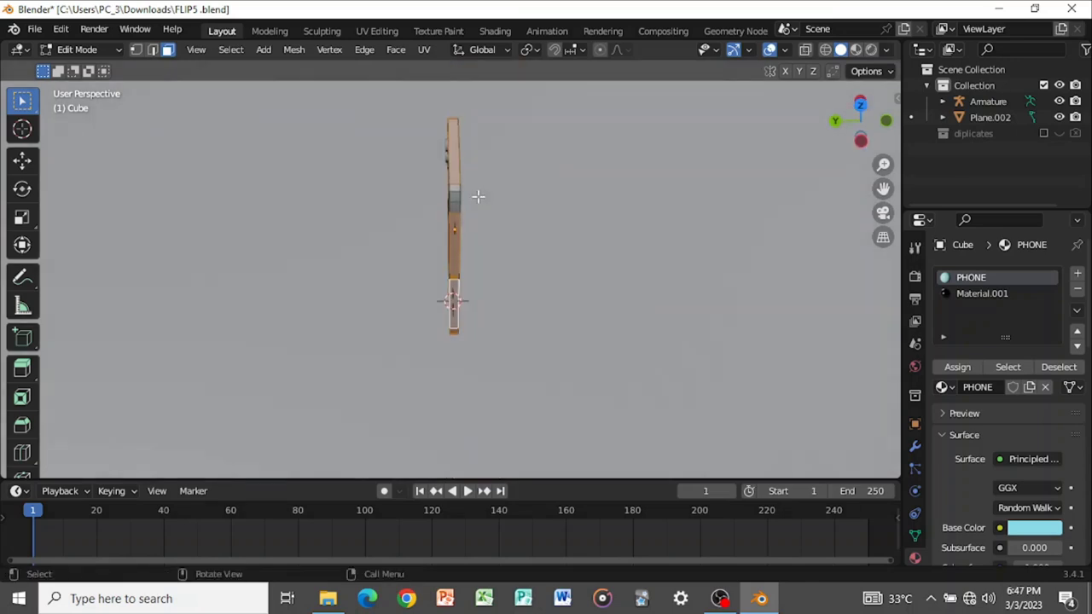
pyautogui.scroll(3, 478, 162)
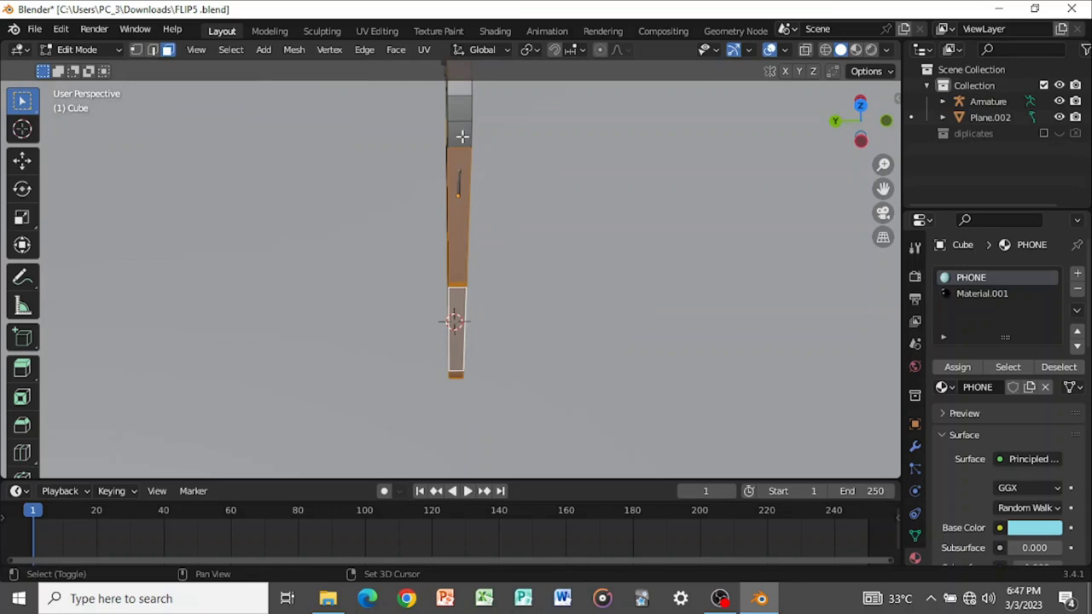
pyautogui.keyDown('shift'); pyautogui.click(462, 137); pyautogui.keyUp('shift')
pyautogui.keyDown('shift'); pyautogui.click(462, 104); pyautogui.keyUp('shift')
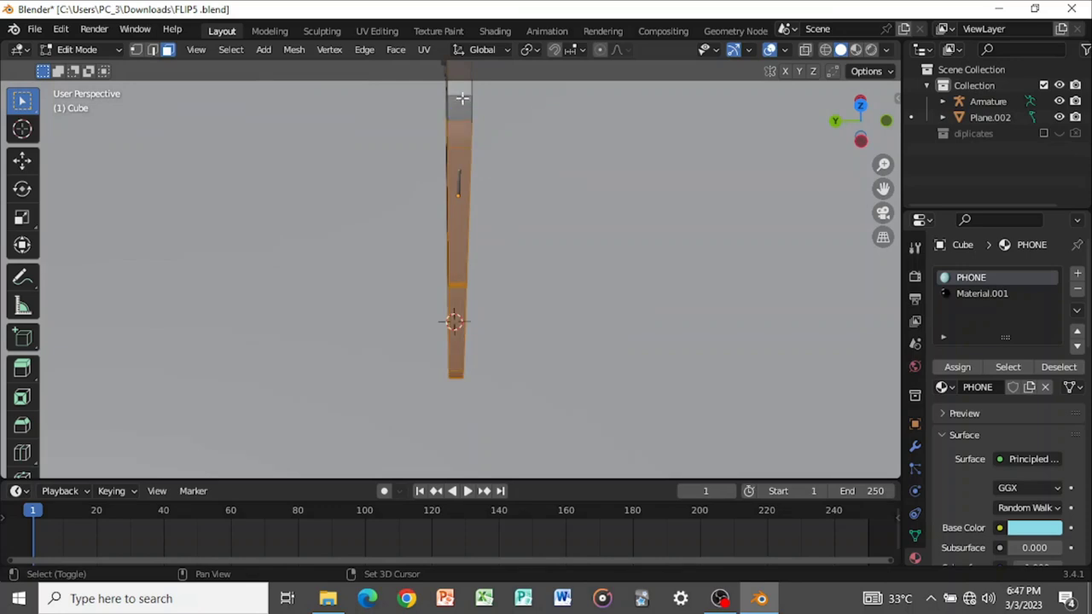
pyautogui.moveTo(478, 105); pyautogui.dragTo(493, 141, button='middle')
pyautogui.moveTo(480, 225); pyautogui.dragTo(568, 163, button='middle')
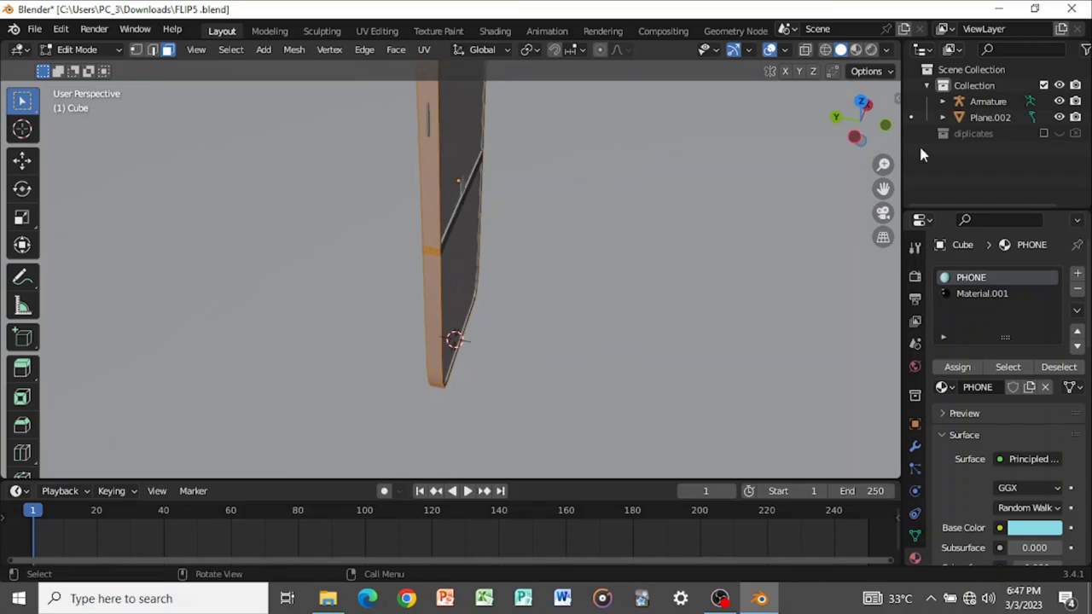
# - Create a new material in a third slot and brighten its base color to near white
pyautogui.click(1077, 273)
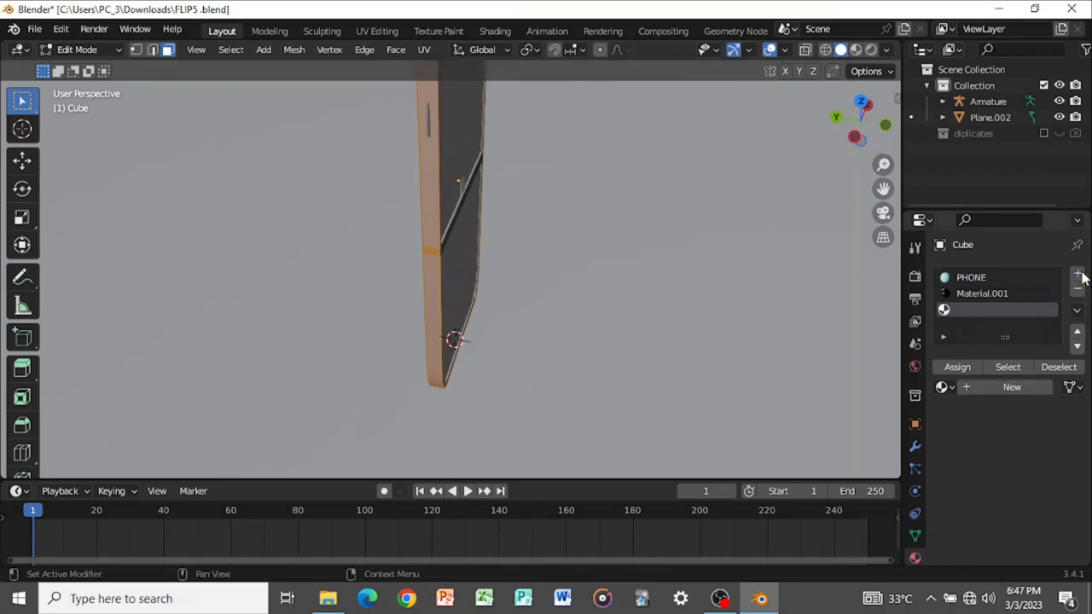
pyautogui.click(998, 387)
pyautogui.scroll(-3, 993, 382)
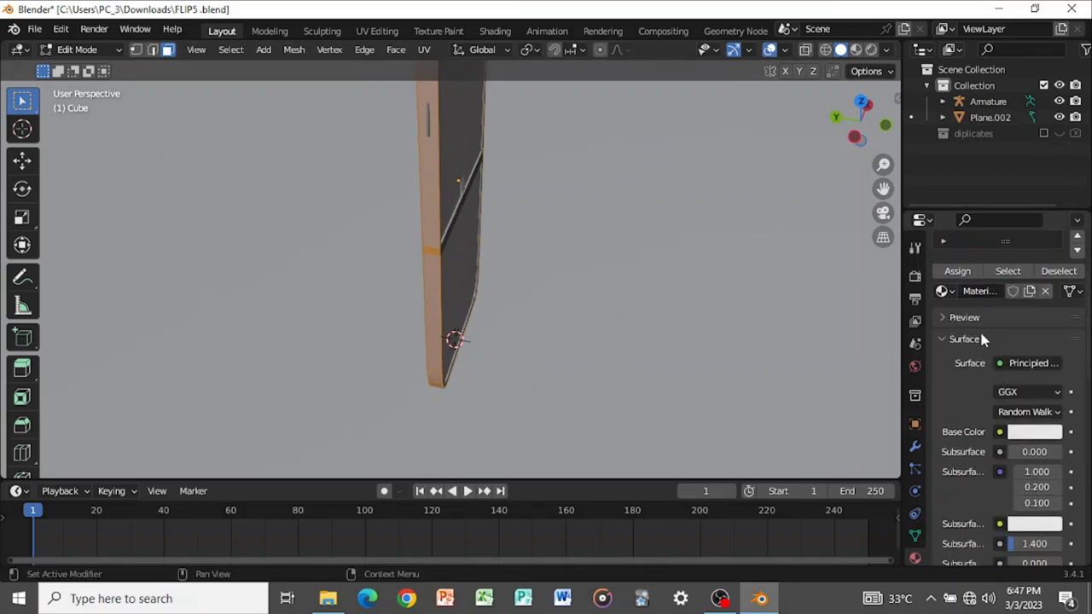
pyautogui.scroll(3, 1017, 320)
pyautogui.scroll(-4, 1019, 350)
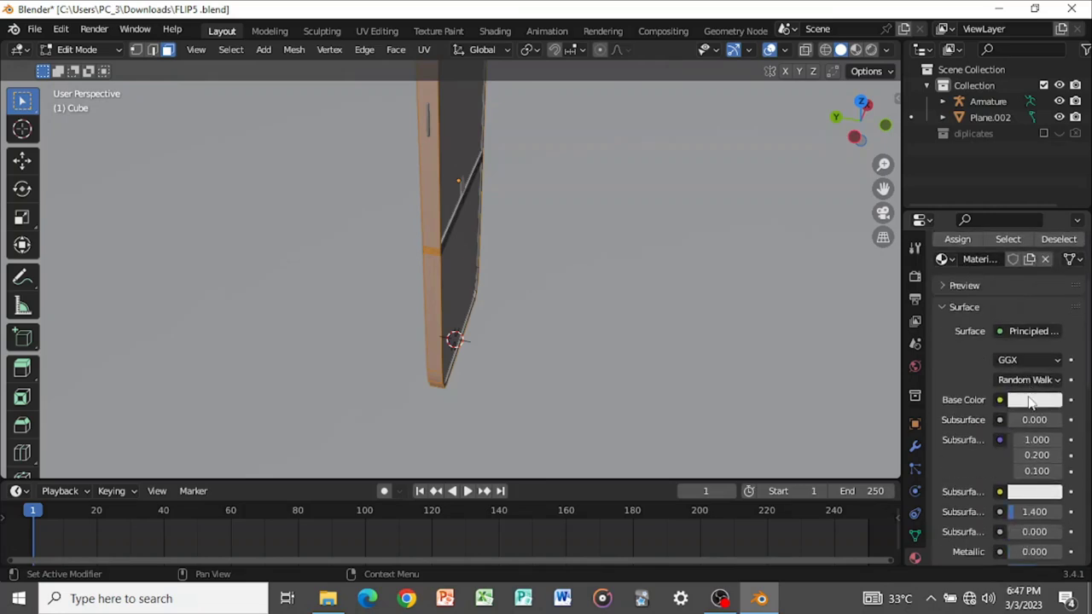
pyautogui.click(1029, 400)
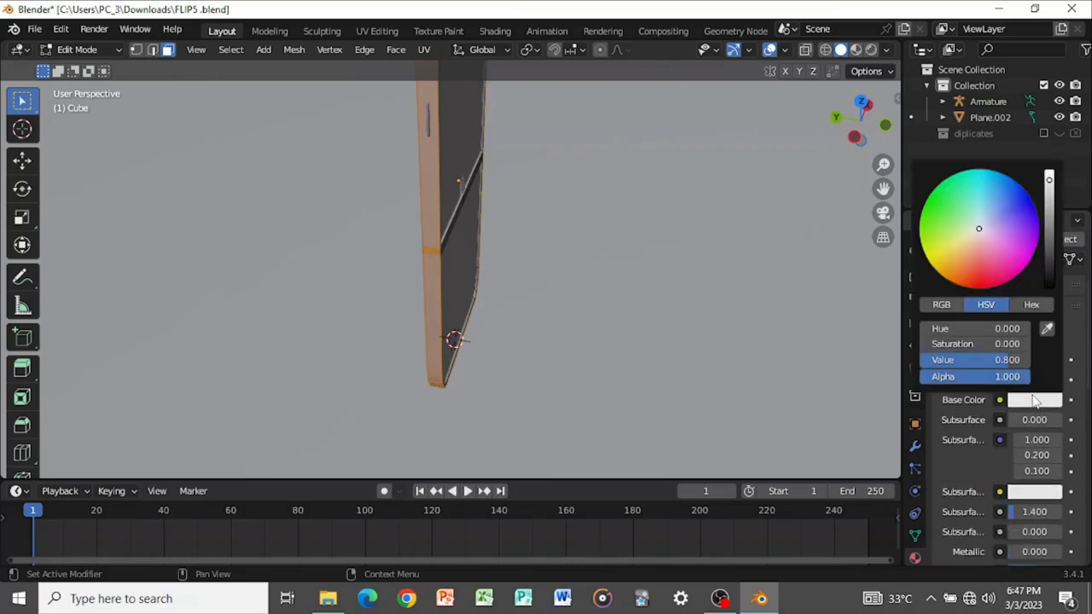
pyautogui.click(1034, 400)
pyautogui.moveTo(1006, 362); pyautogui.dragTo(1028, 363)
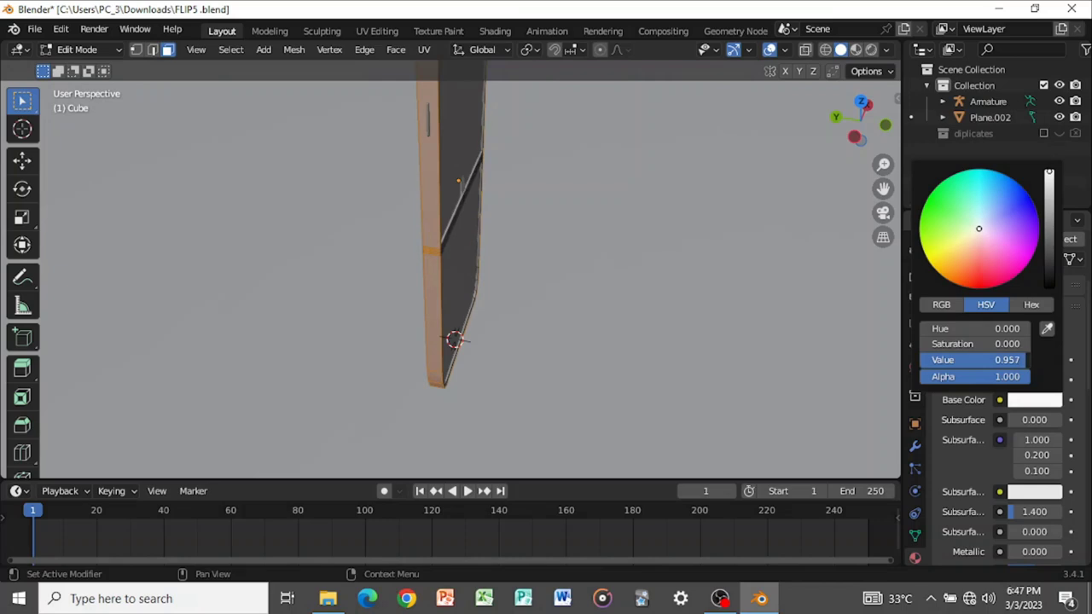
# - Lower the new white material's roughness and assign it to the selected rim faces
pyautogui.scroll(-4, 1014, 463)
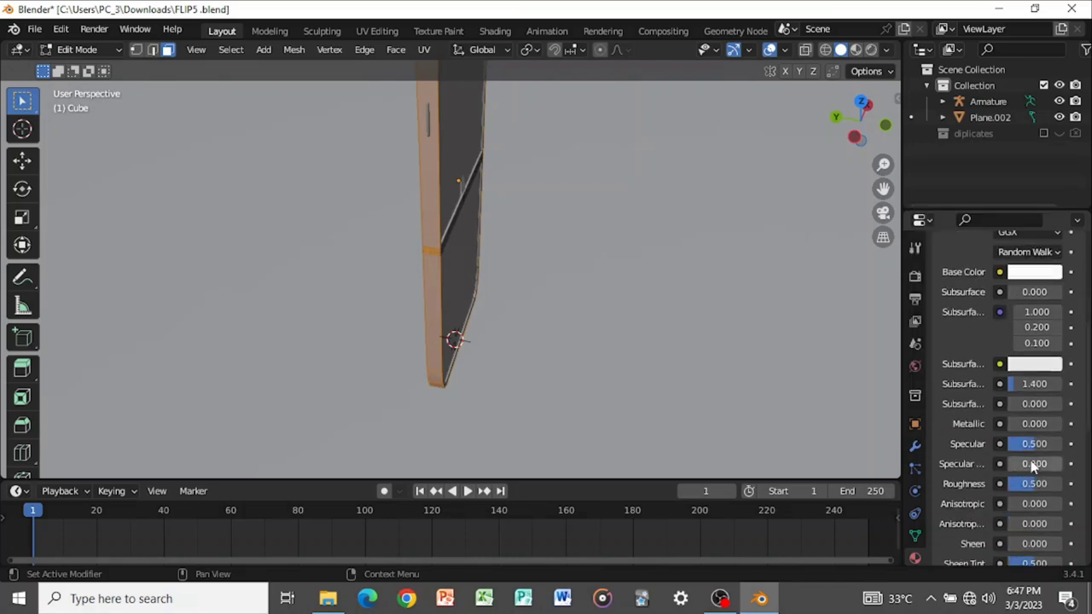
pyautogui.moveTo(1034, 483); pyautogui.dragTo(1006, 484)
pyautogui.scroll(7, 1029, 454)
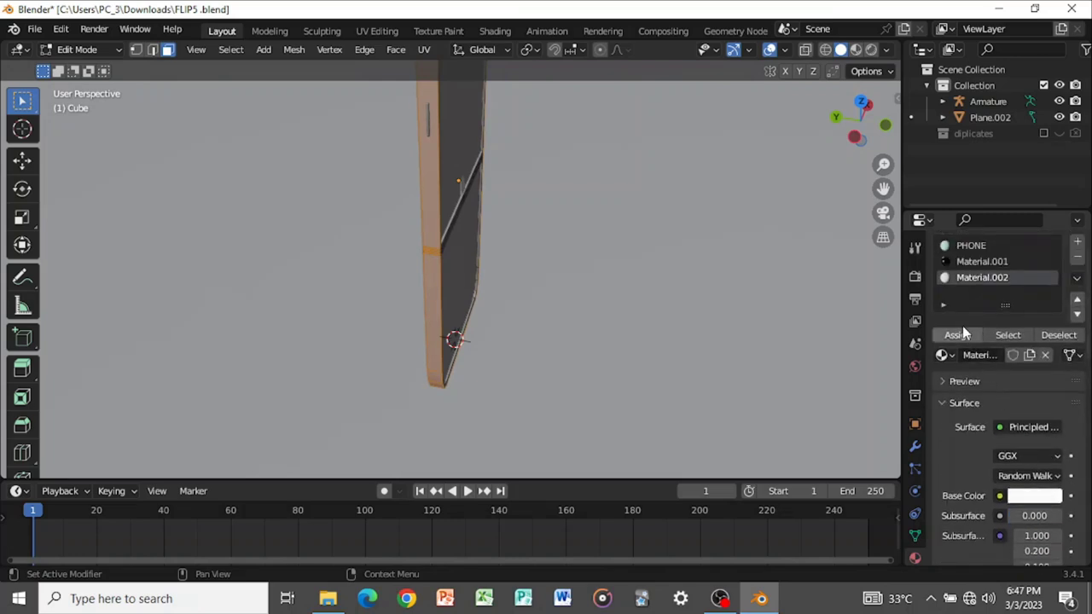
# - Switch the viewport to Material Preview shading and return to Object Mode
pyautogui.click(855, 50)
pyautogui.moveTo(536, 276); pyautogui.dragTo(583, 307, button='middle')
pyautogui.press('Tab')
# - Show the white material's preview and set its roughness to 0.196 and metallic to 0.072
pyautogui.click(945, 363)
pyautogui.click(945, 363)
pyautogui.click(945, 363)
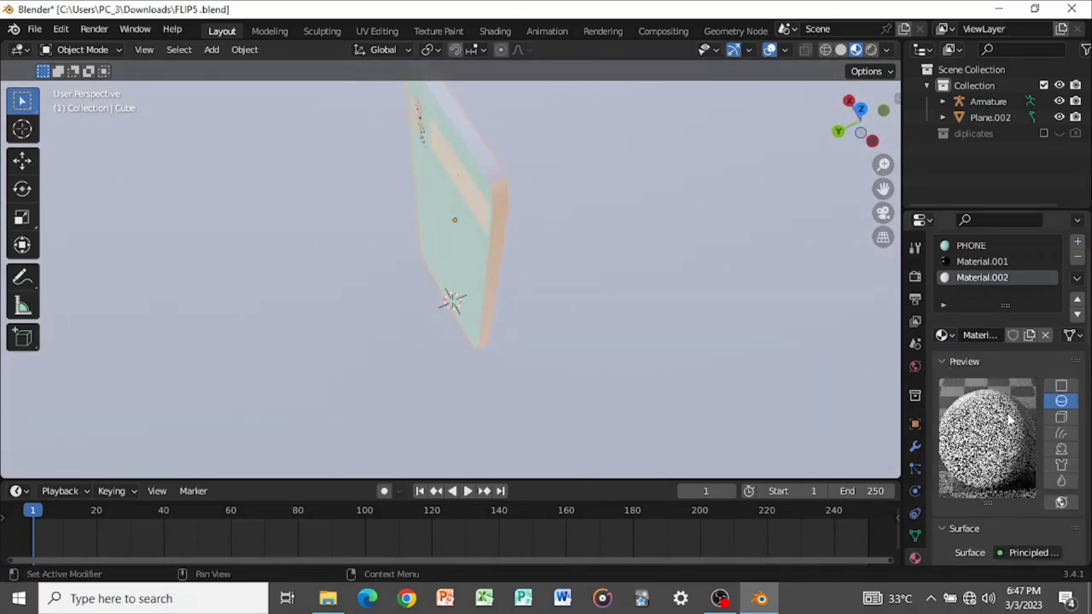
pyautogui.scroll(-10, 1013, 432)
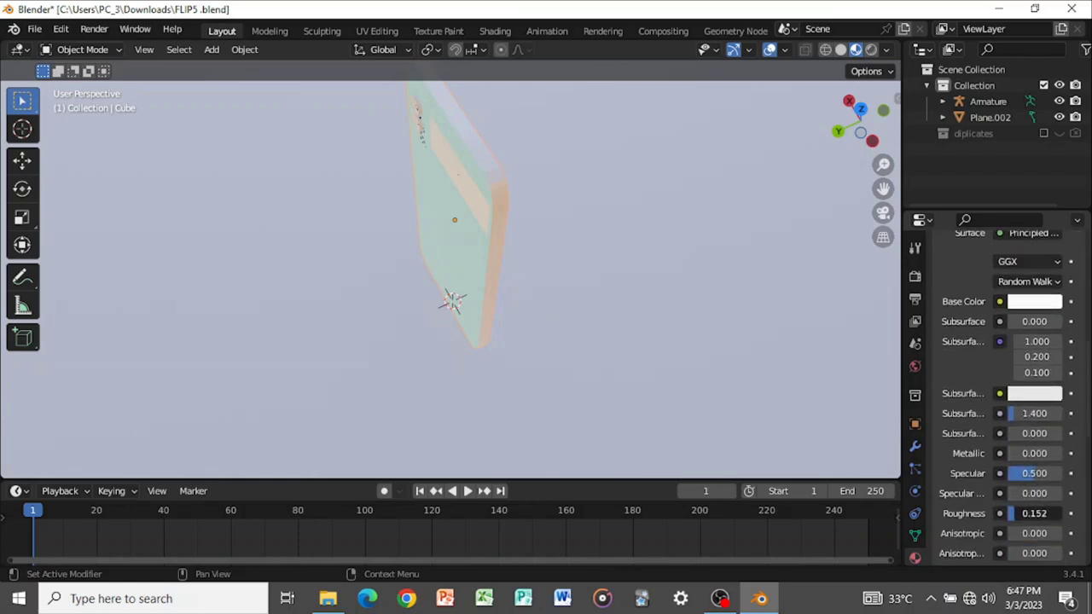
pyautogui.moveTo(1022, 518); pyautogui.dragTo(1019, 518)
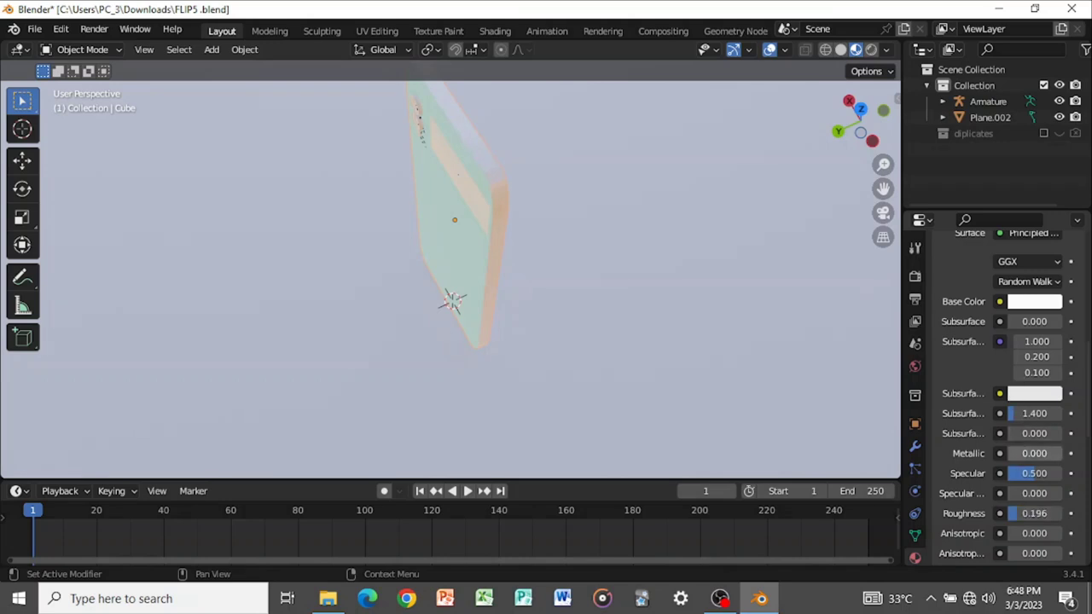
pyautogui.moveTo(1023, 453); pyautogui.dragTo(1032, 453)
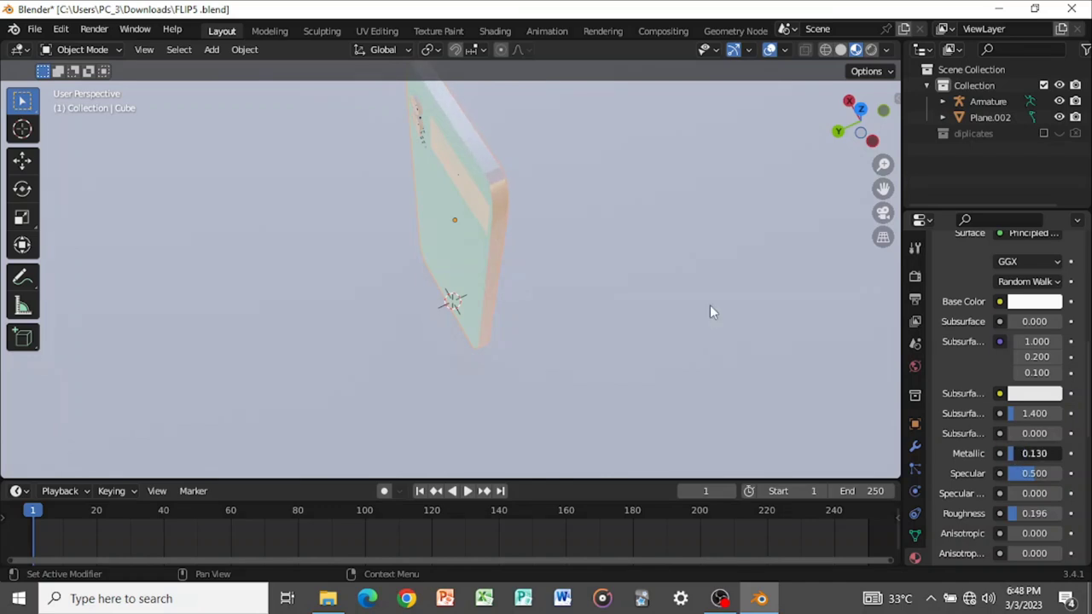
# - Examine the white rim, dark screens and hinge strip of the phone in Material Preview
pyautogui.moveTo(643, 265); pyautogui.dragTo(636, 256, button='middle')
pyautogui.moveTo(562, 244); pyautogui.dragTo(488, 226, button='middle')
pyautogui.scroll(-2, 508, 198)
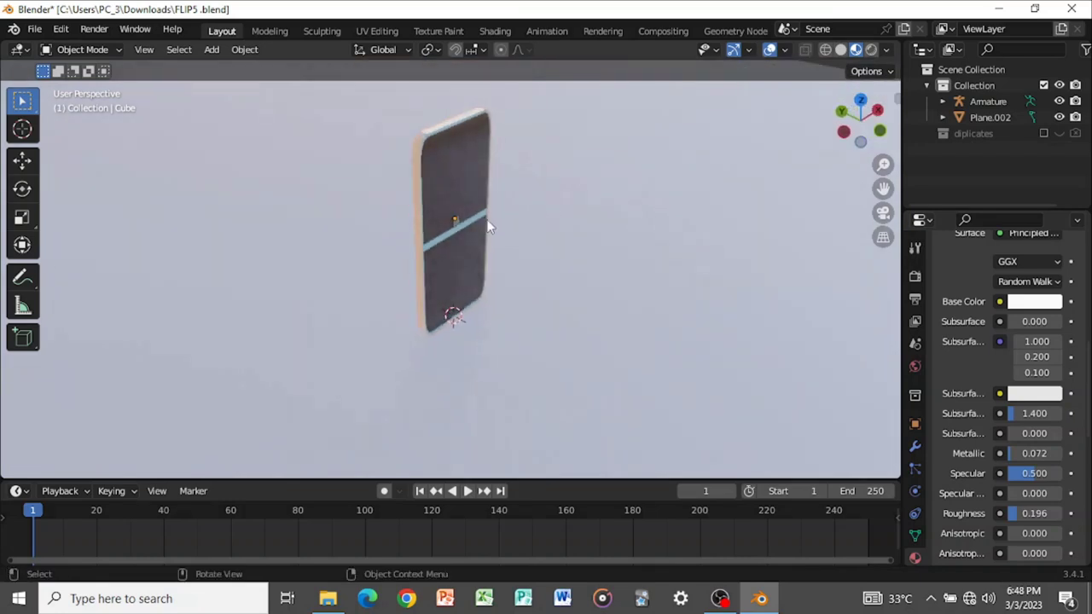
pyautogui.scroll(2, 488, 226)
pyautogui.scroll(1, 455, 205)
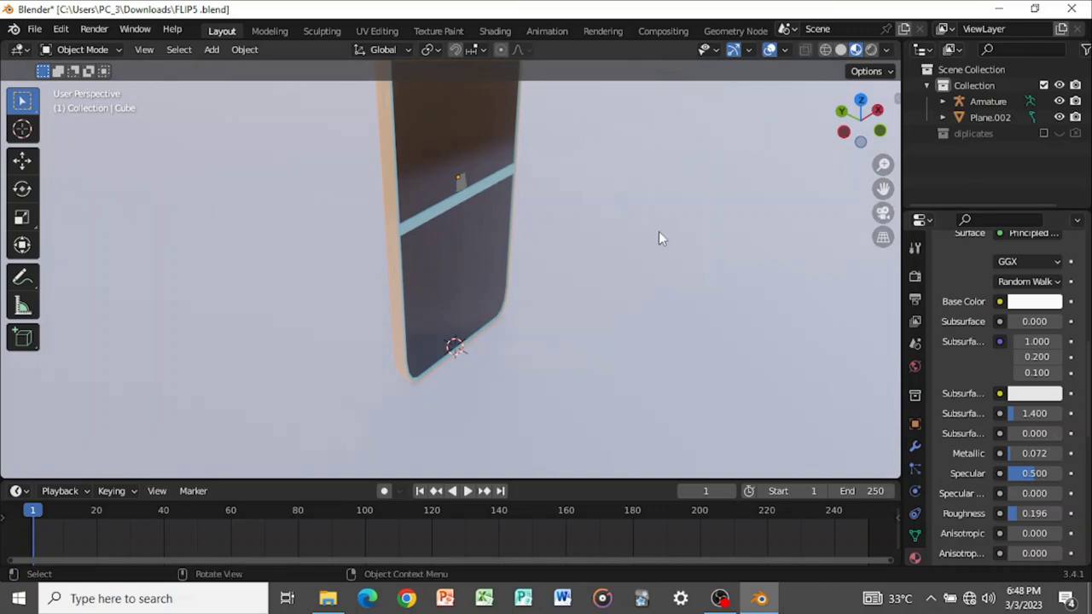
pyautogui.scroll(-3, 658, 232)
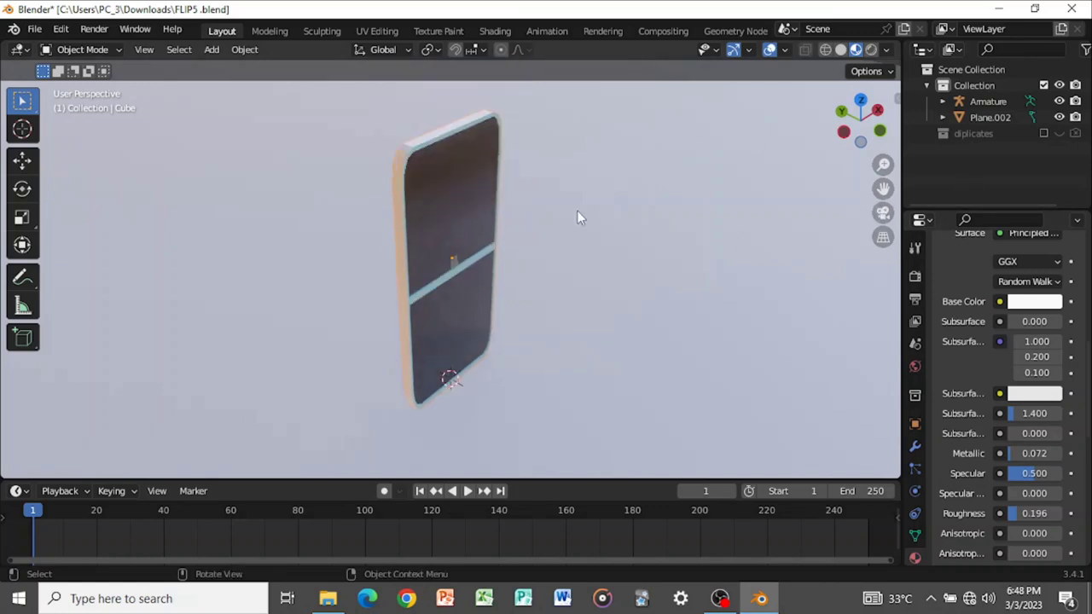
pyautogui.scroll(6, 570, 224)
pyautogui.scroll(1, 566, 237)
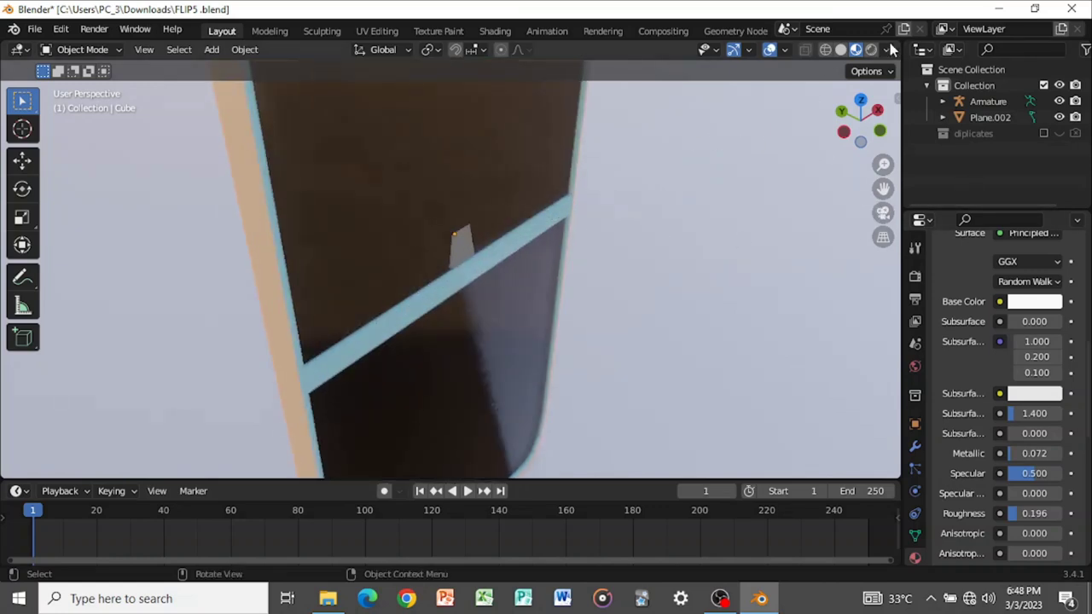
# - In Solid shading and Edit Mode, box-select all hinge strip faces together with the screen faces above and below
pyautogui.click(839, 51)
pyautogui.moveTo(714, 146)
pyautogui.mouseDown(button='middle')
pyautogui.moveTo(439, 273)
pyautogui.moveTo(402, 266)
pyautogui.moveTo(459, 232)
pyautogui.moveTo(496, 245)
pyautogui.mouseUp(button='middle')
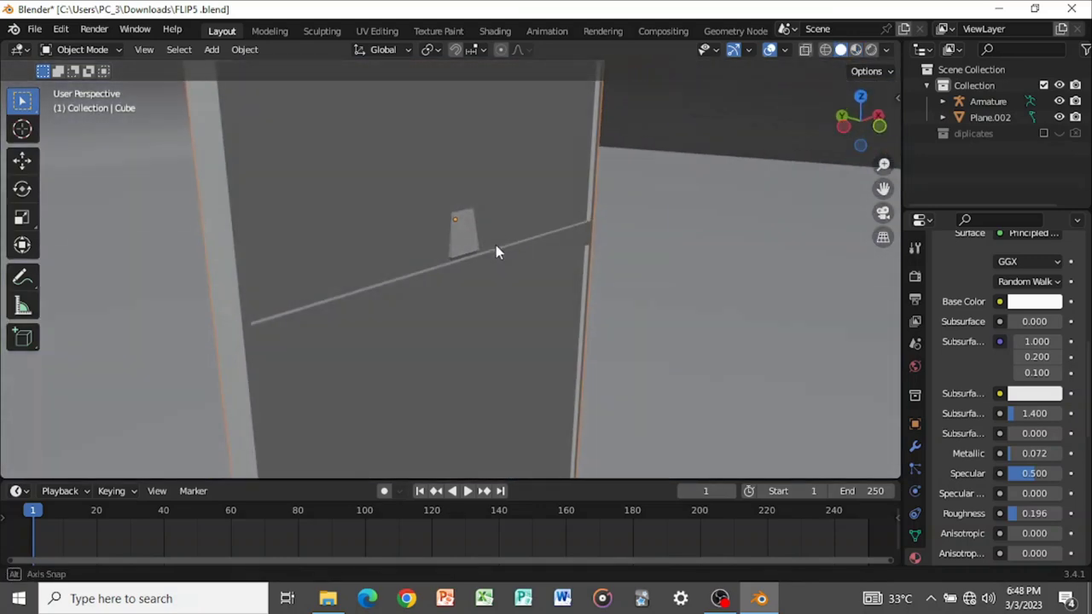
pyautogui.press('Tab')
pyautogui.scroll(1, 493, 251)
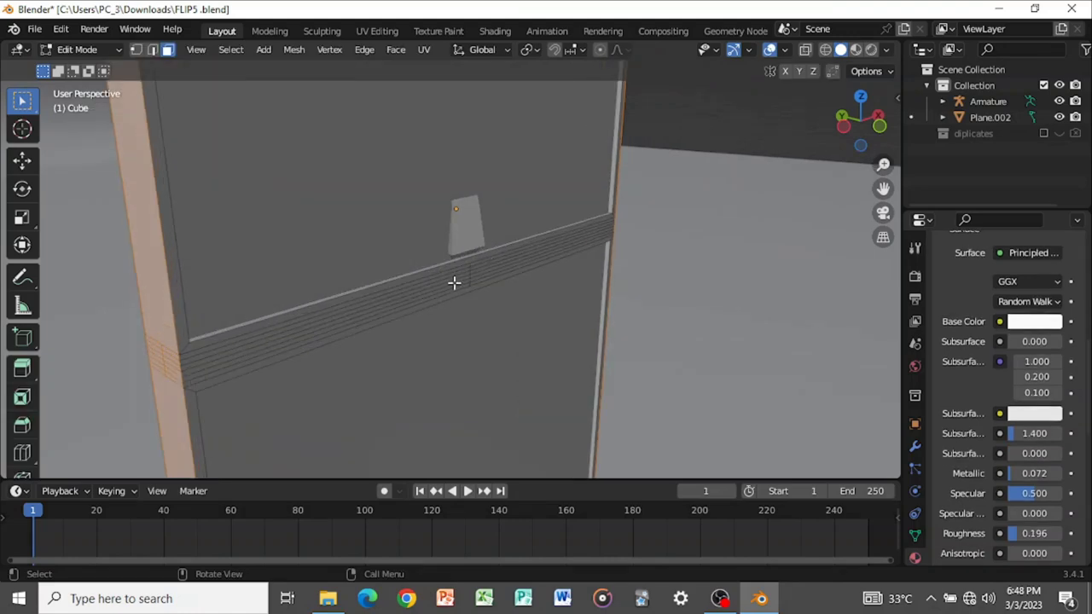
pyautogui.moveTo(451, 283); pyautogui.dragTo(456, 272, button='middle')
pyautogui.scroll(-2, 443, 275)
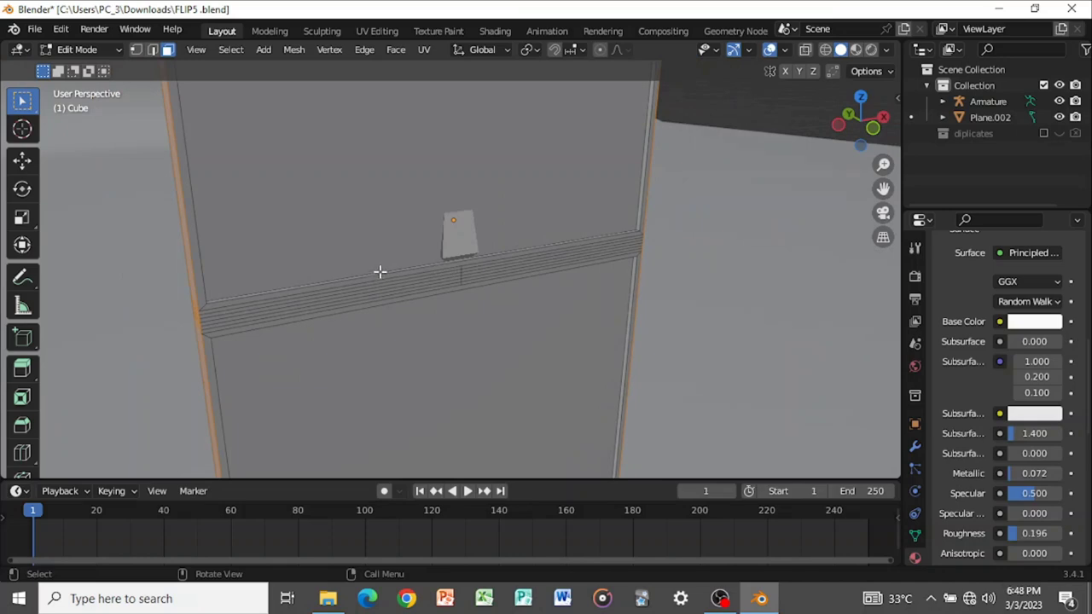
pyautogui.moveTo(384, 275); pyautogui.dragTo(439, 303)
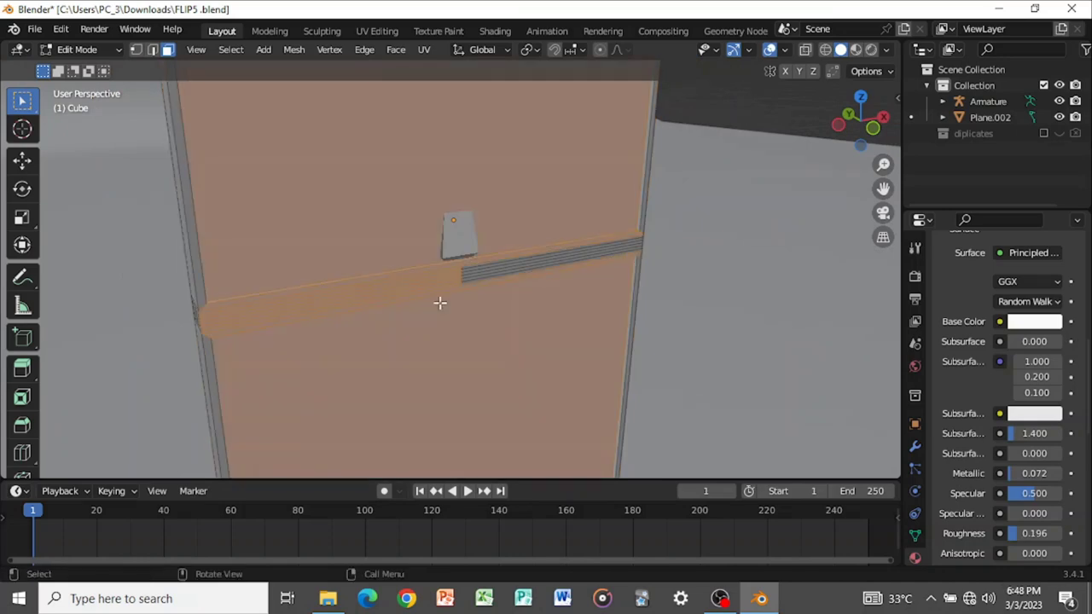
pyautogui.moveTo(429, 224); pyautogui.dragTo(490, 312)
pyautogui.moveTo(489, 312); pyautogui.dragTo(517, 239, button='middle')
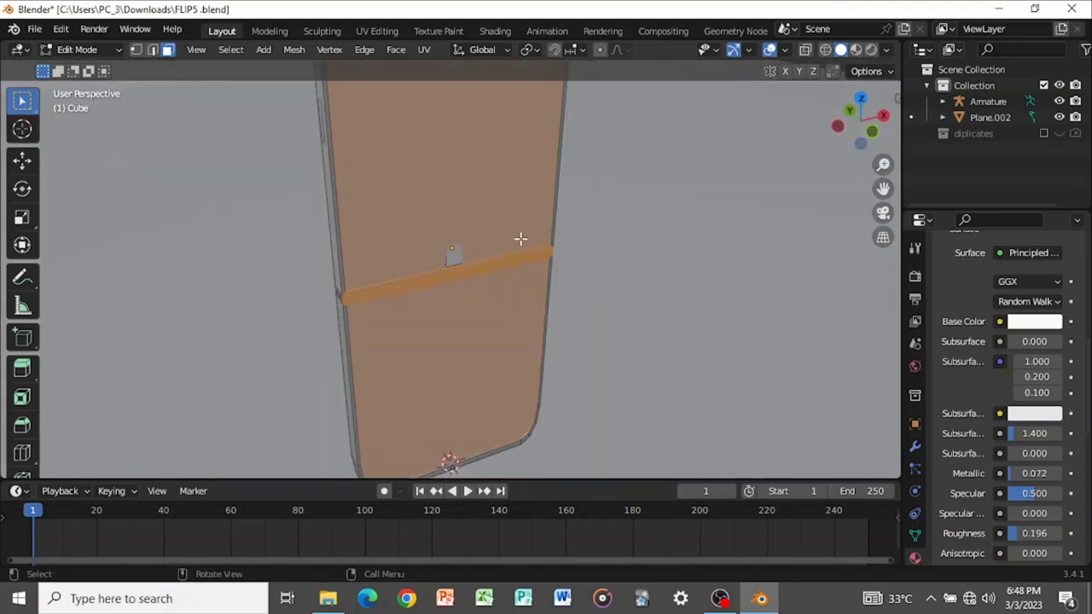
# - Assign the black Material.001 to the selected hinge and screen faces, and check it in Material Preview from Object Mode
pyautogui.scroll(8, 1024, 324)
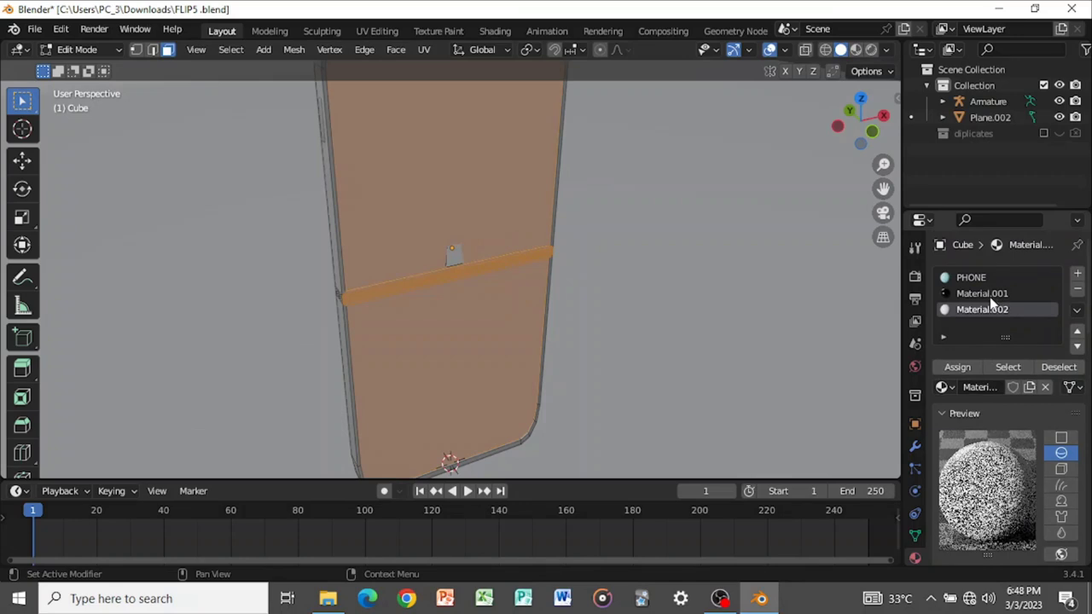
pyautogui.click(957, 369)
pyautogui.press('Tab')
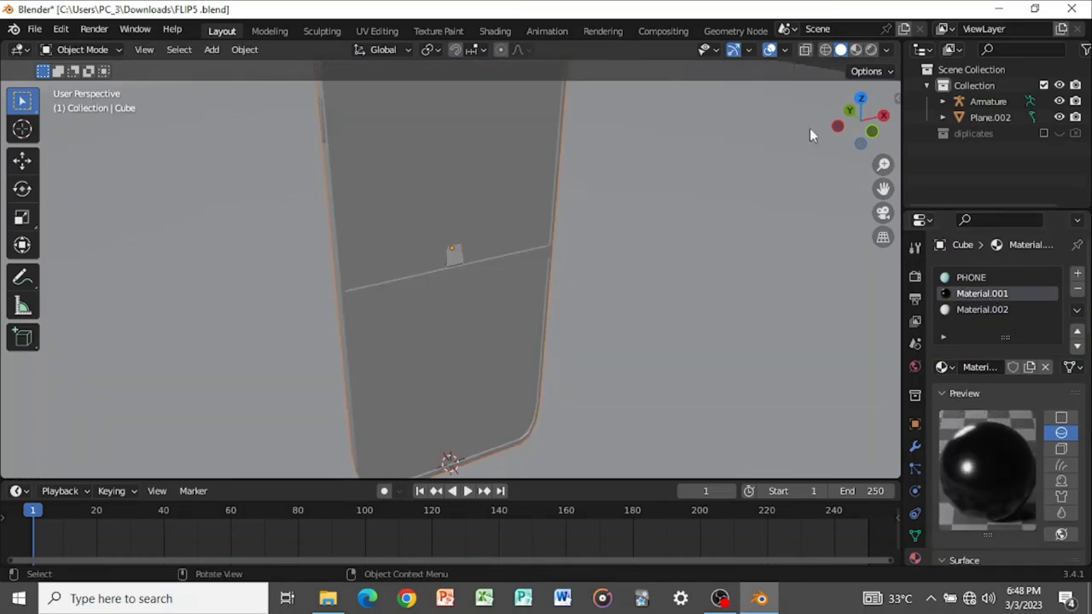
pyautogui.click(856, 49)
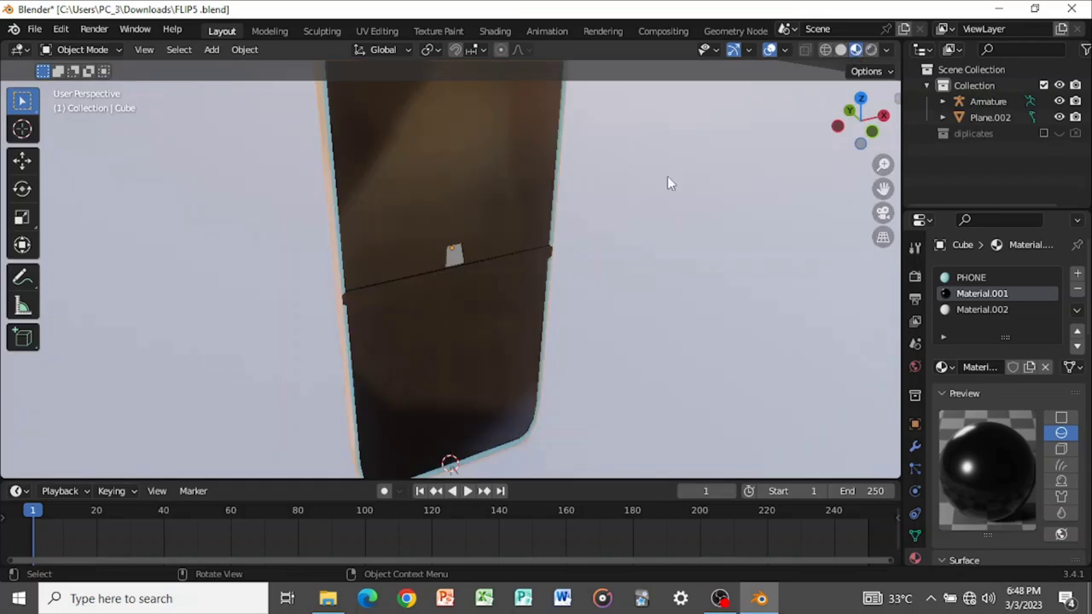
pyautogui.moveTo(607, 224); pyautogui.dragTo(588, 247, button='middle')
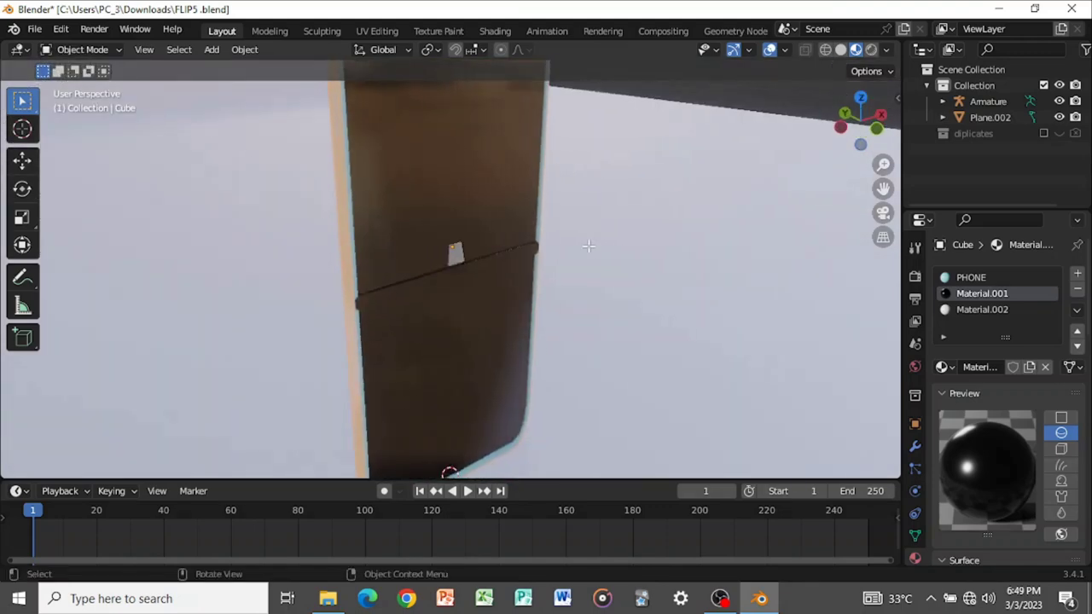
# - Switch to Solid shading in Object Mode and select the separate hinge cylinder between the two screens
pyautogui.press('Tab')
pyautogui.click(840, 50)
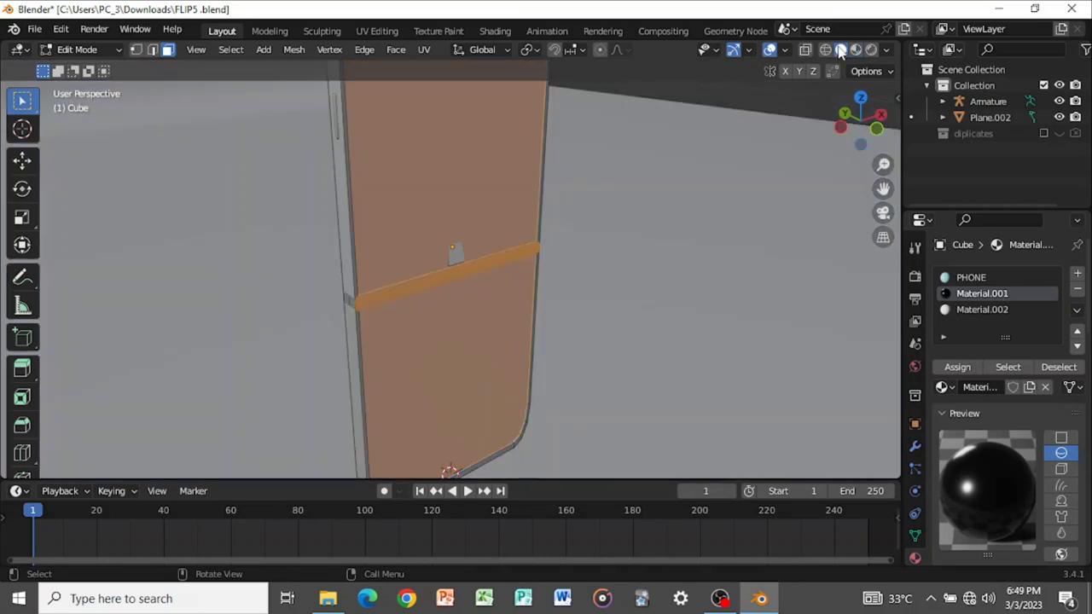
pyautogui.press('Tab')
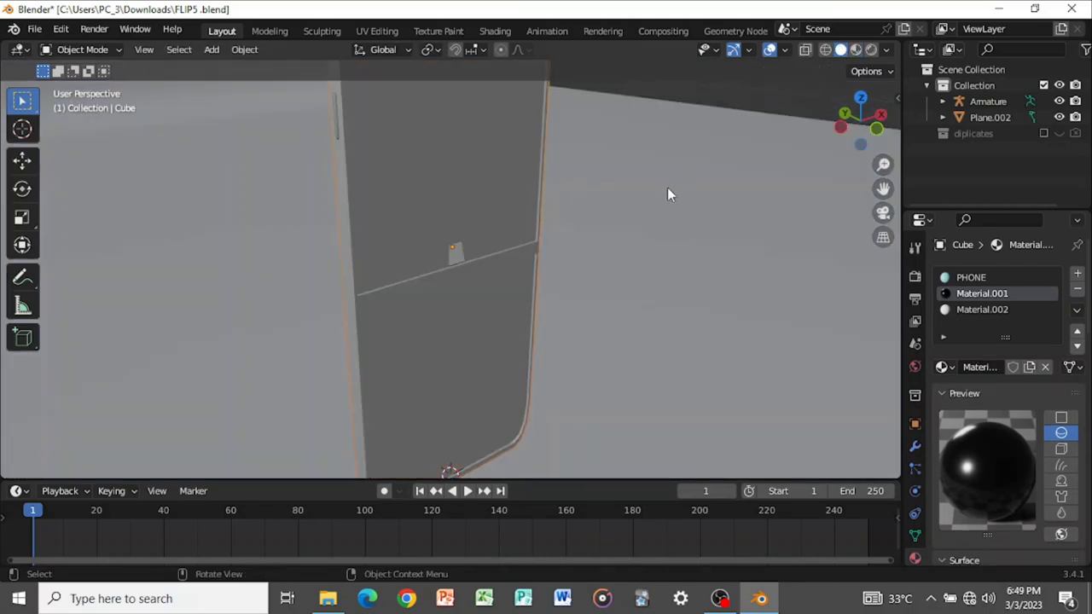
pyautogui.click(431, 265)
pyautogui.click(399, 292)
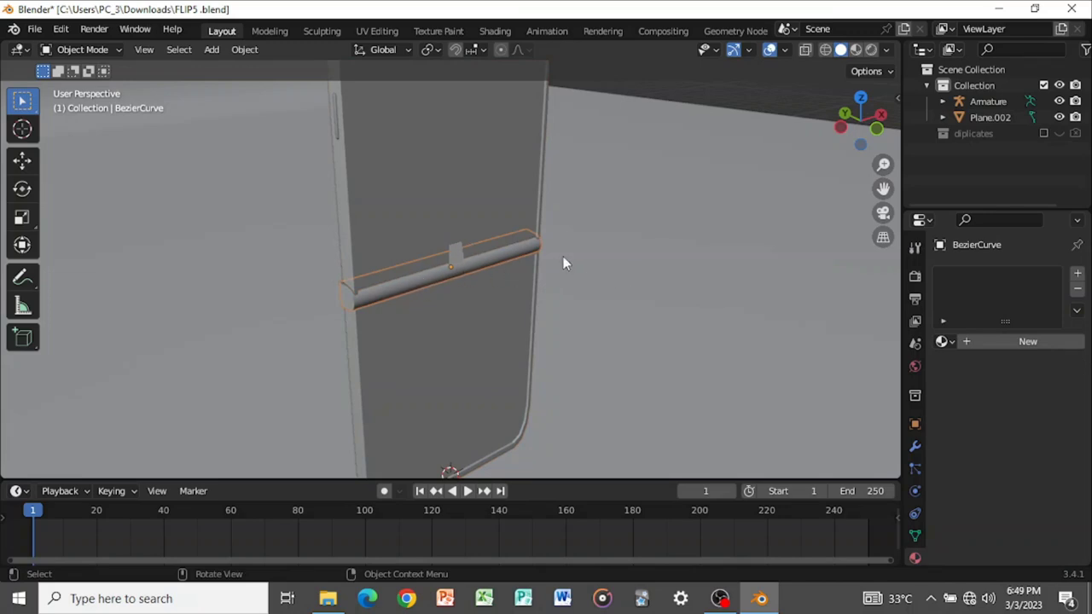
# - Inspect the hinge's side in Material Preview, add two empty material slots to it and make the first slot active
pyautogui.click(857, 51)
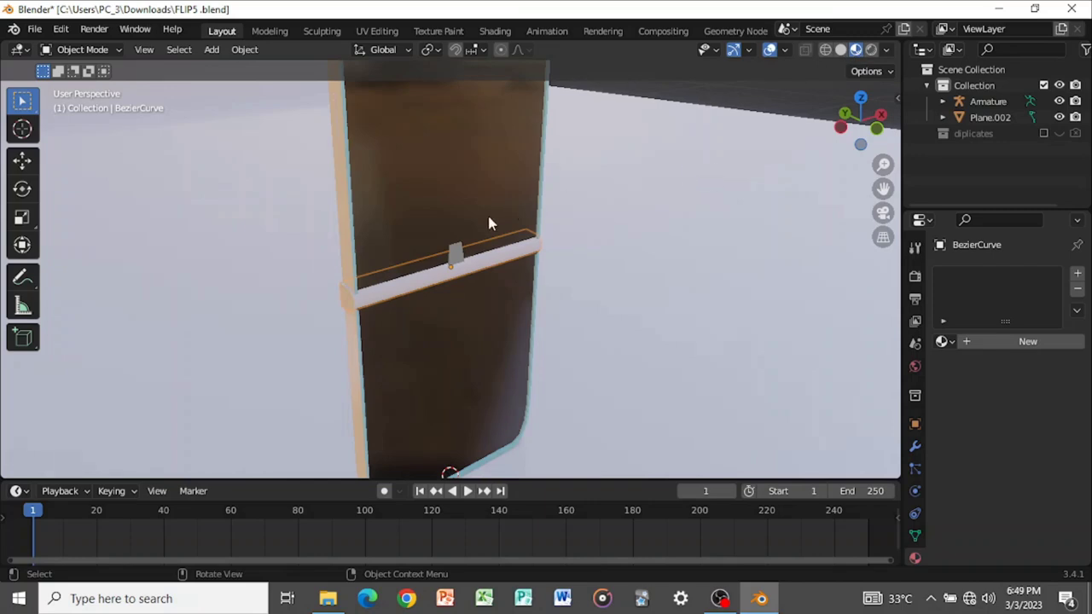
pyautogui.moveTo(533, 257); pyautogui.dragTo(437, 298, button='middle')
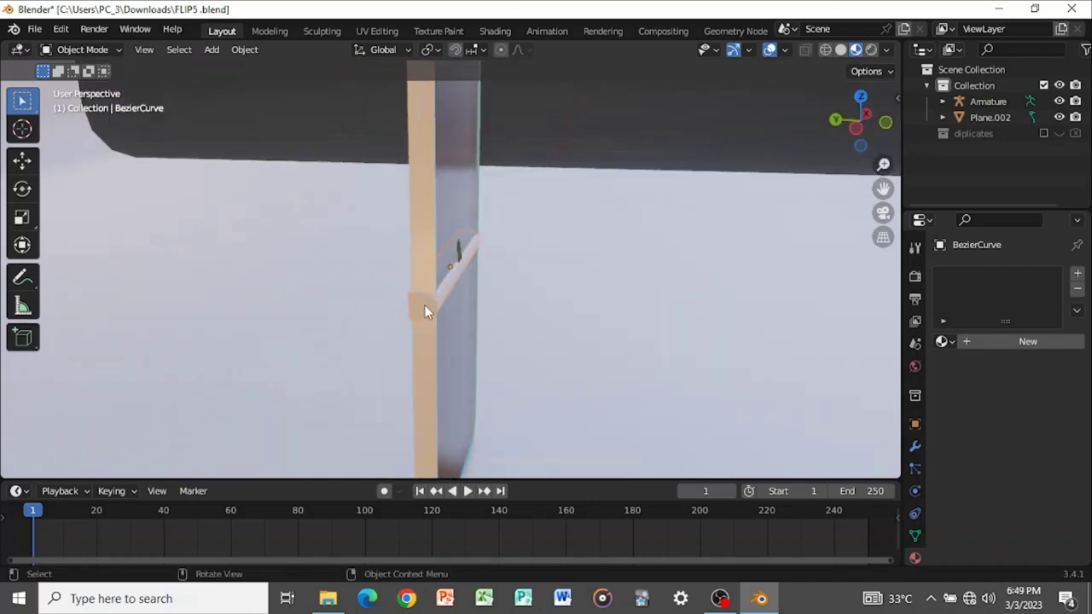
pyautogui.moveTo(455, 270); pyautogui.dragTo(509, 295, button='middle')
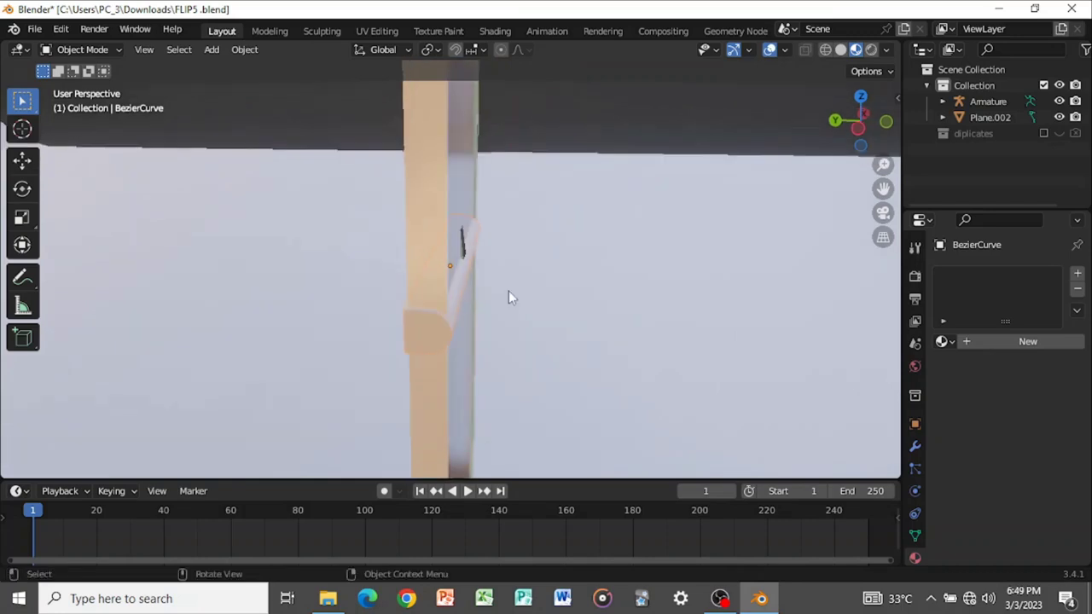
pyautogui.click(1077, 273)
pyautogui.click(1078, 276)
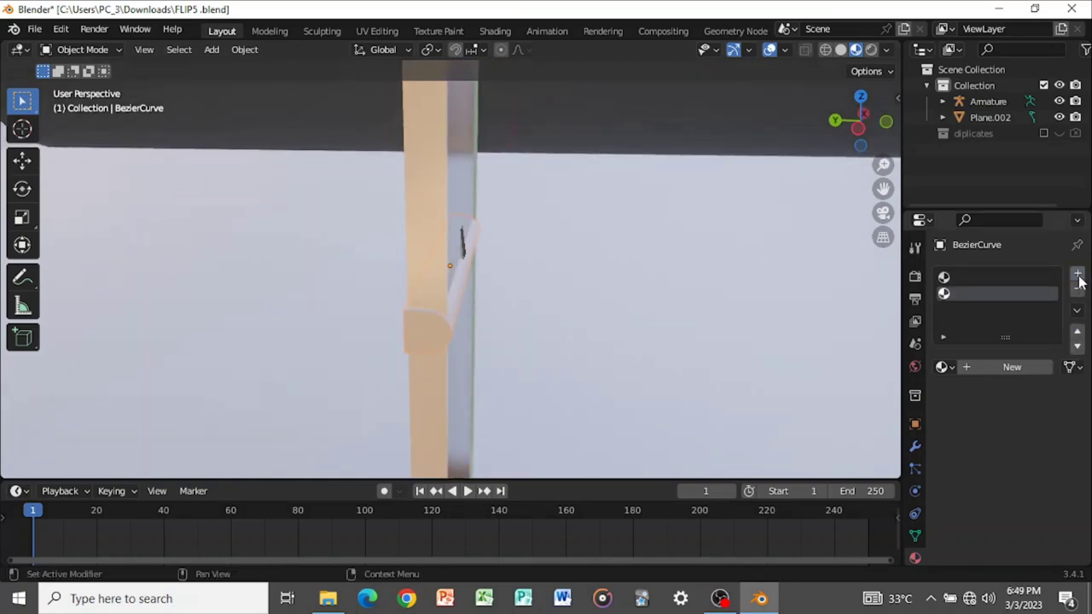
pyautogui.click(1011, 282)
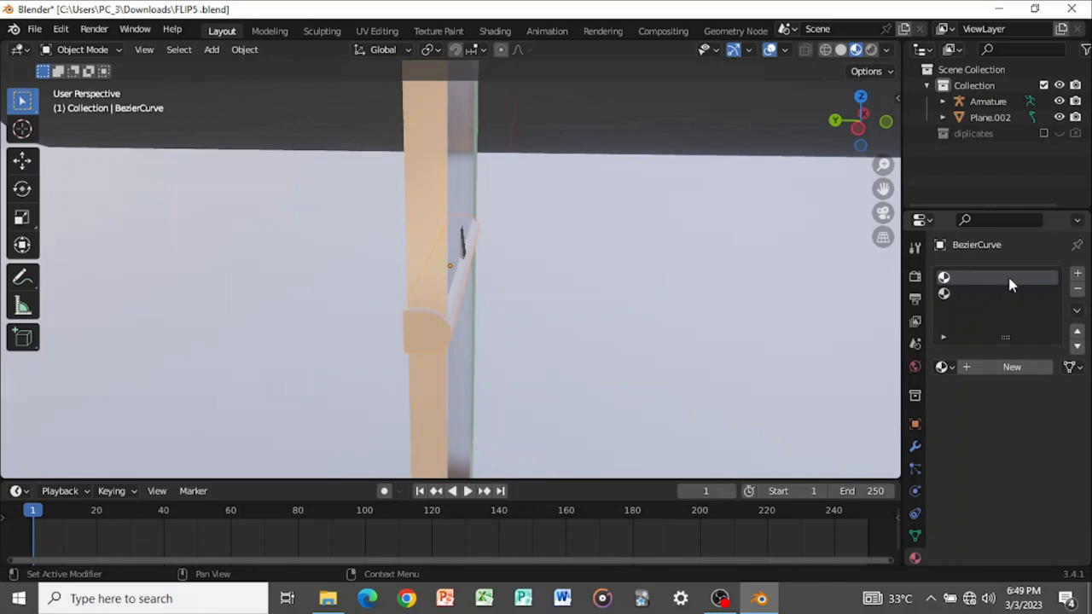
# - In Edit Mode with Solid shading, put the black Material.001 in the hinge's first slot and assign it to the selected cylinder faces
pyautogui.press('Tab')
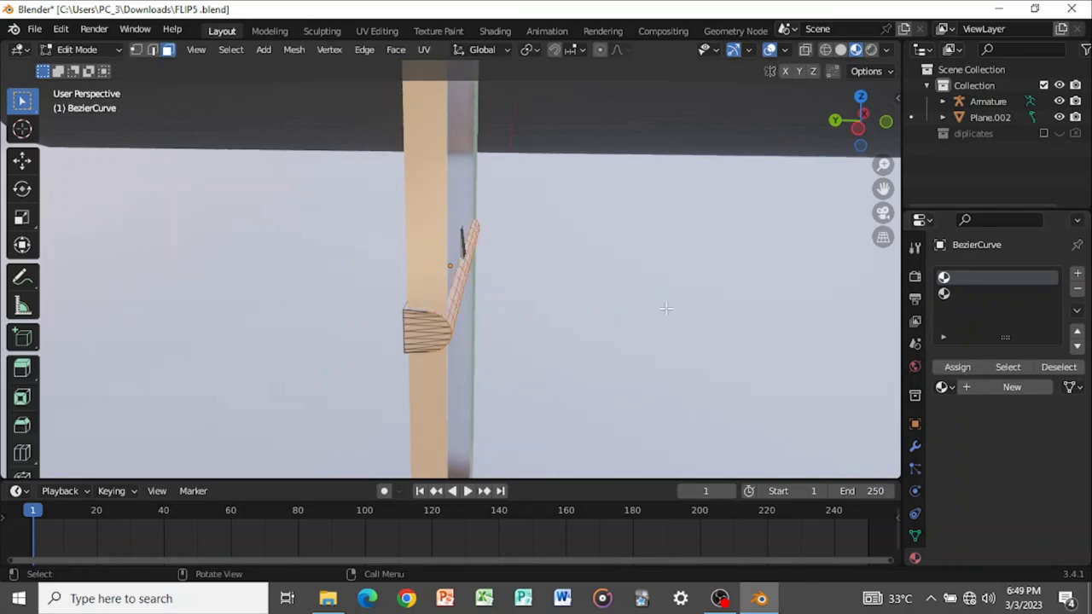
pyautogui.click(840, 52)
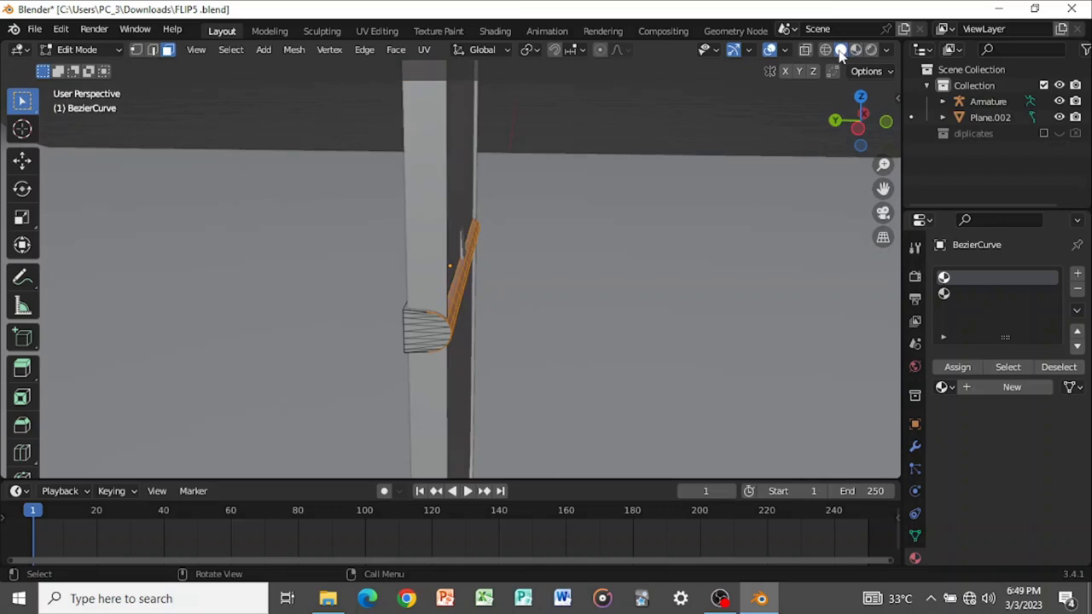
pyautogui.moveTo(716, 213); pyautogui.dragTo(607, 266, button='middle')
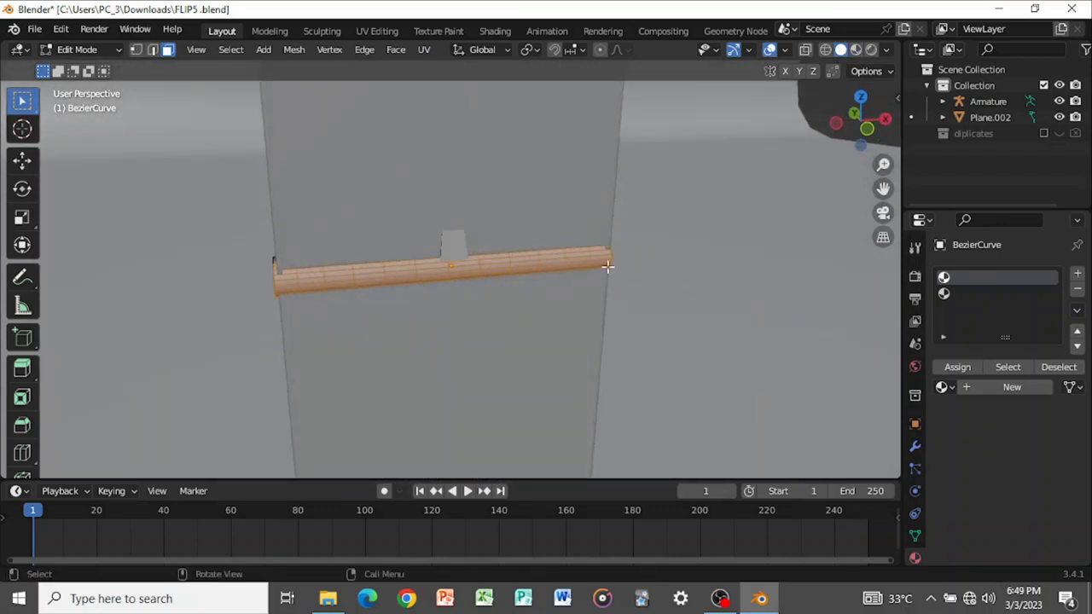
pyautogui.click(941, 387)
pyautogui.click(836, 237)
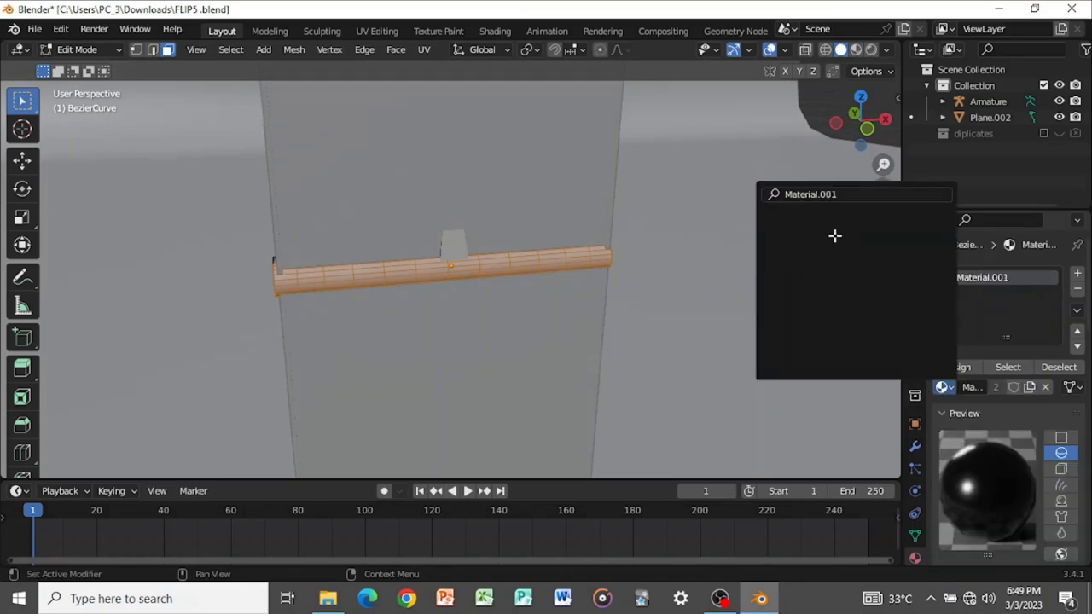
pyautogui.click(969, 374)
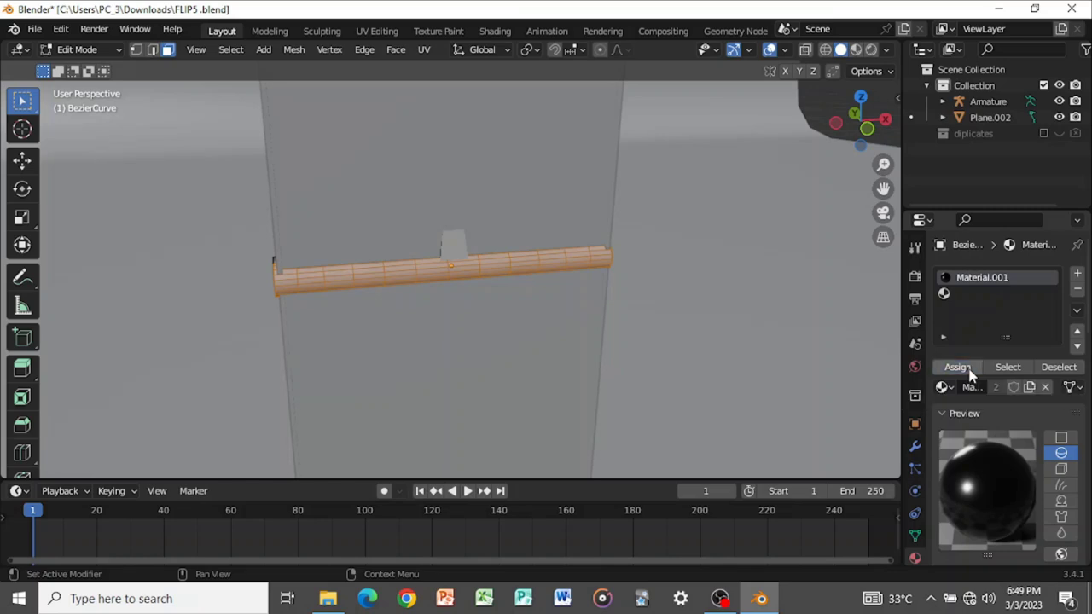
# - Invert the selection to the hinge's remaining end faces and assign them the second slot with the PHONE material
pyautogui.click(638, 301)
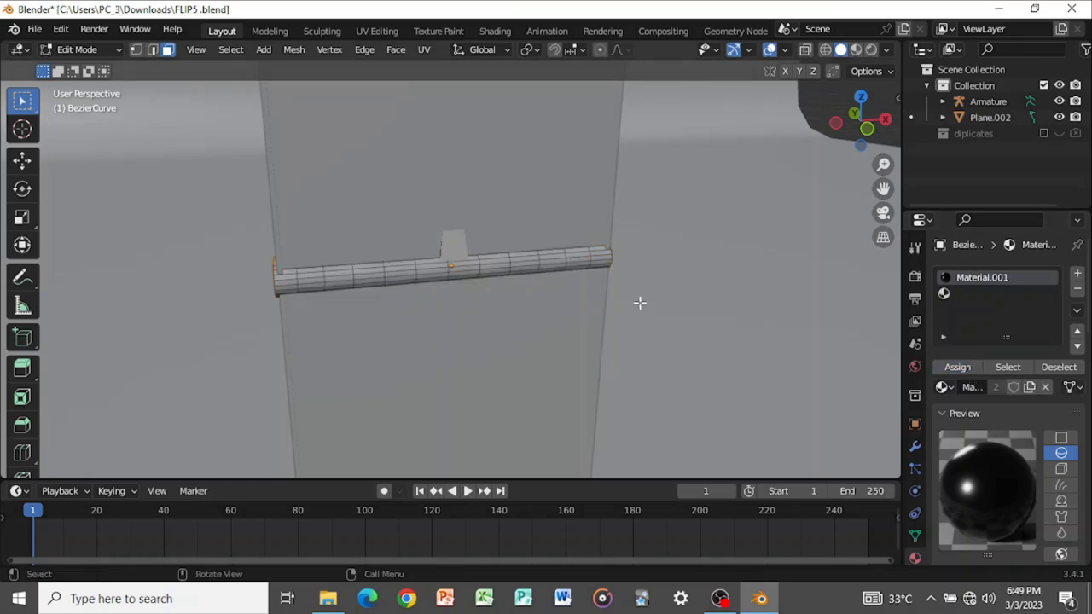
pyautogui.click(958, 295)
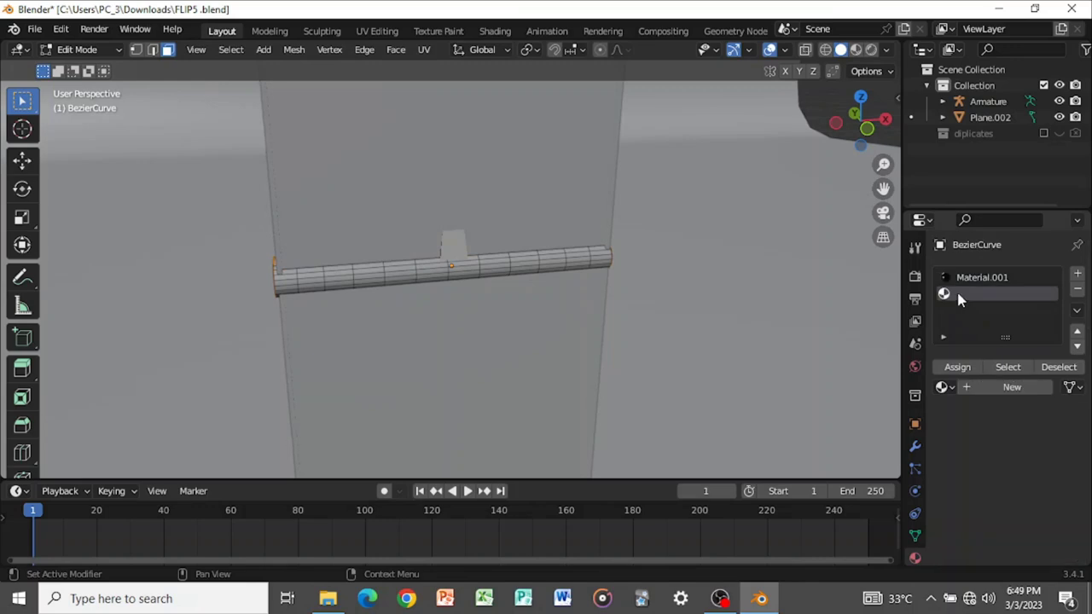
pyautogui.click(943, 388)
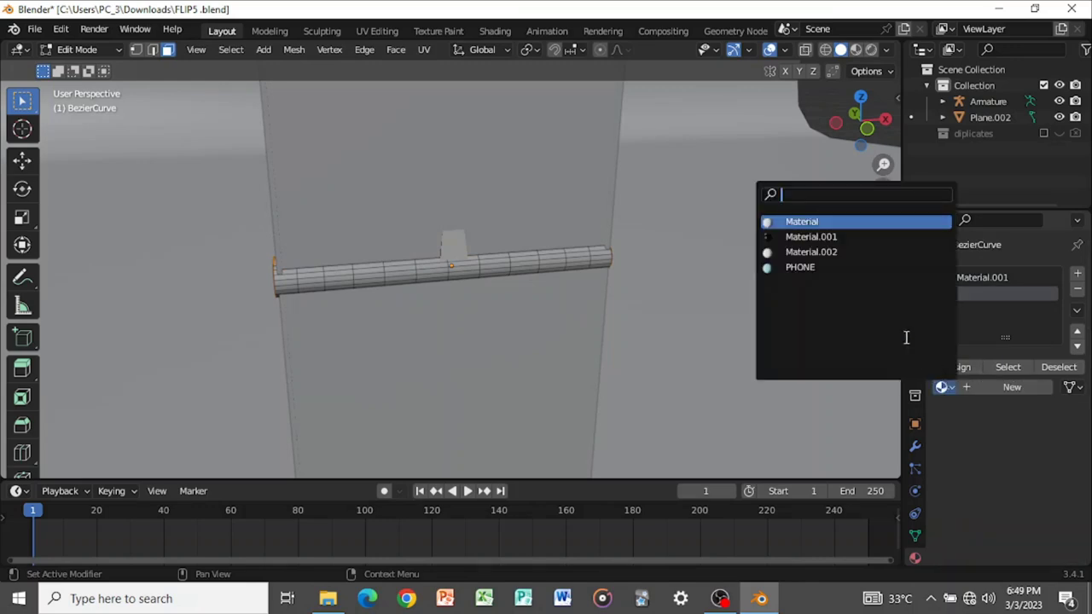
pyautogui.click(800, 267)
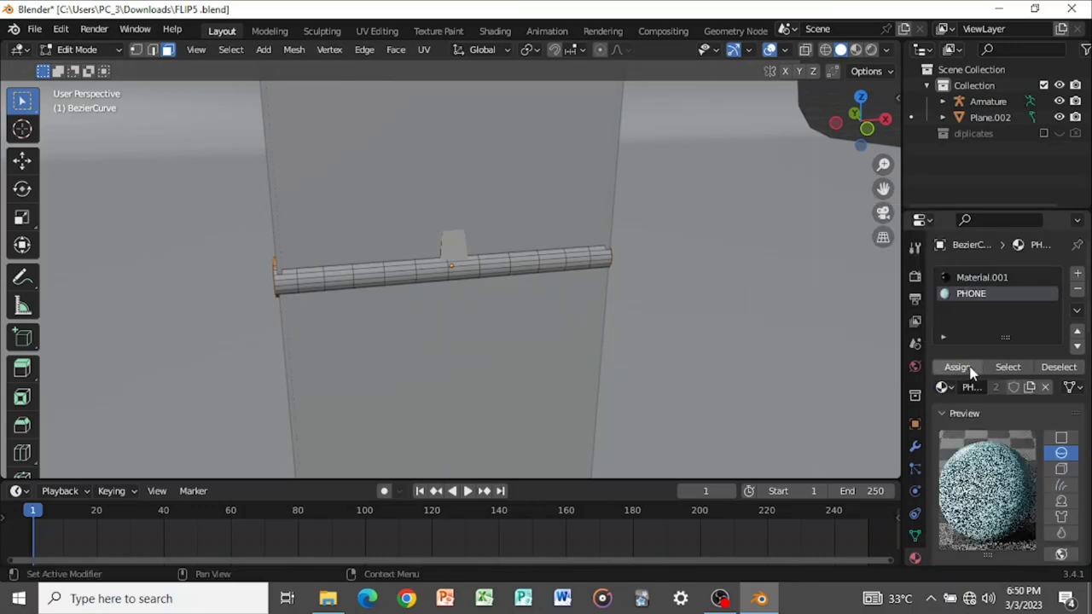
pyautogui.click(957, 366)
# - Replace the second slot's material with the white Material.002 and check the hinge in Material Preview from Object Mode
pyautogui.moveTo(506, 309); pyautogui.dragTo(604, 288, button='middle')
pyautogui.click(942, 387)
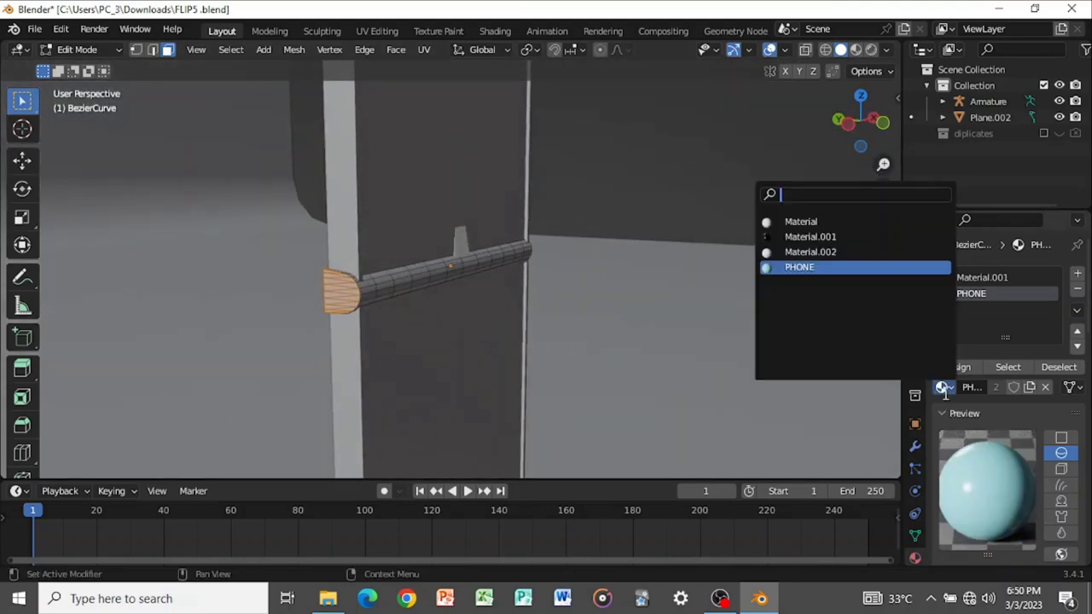
pyautogui.click(861, 251)
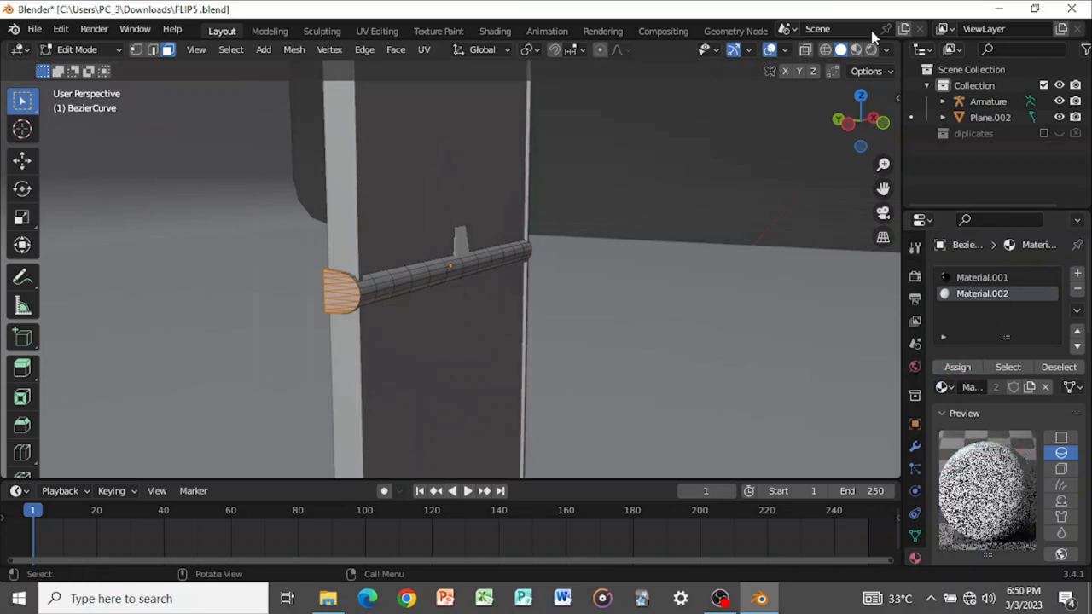
pyautogui.press('Tab')
pyautogui.click(860, 53)
pyautogui.moveTo(572, 334); pyautogui.dragTo(488, 293, button='middle')
pyautogui.scroll(-4, 488, 293)
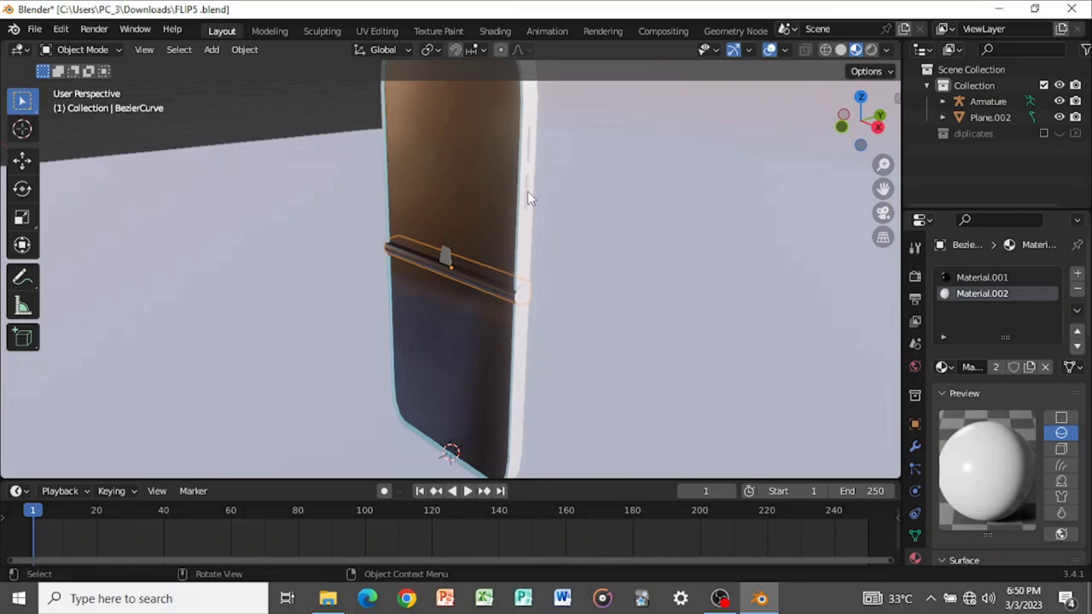
# - In Solid shading, select the phone's side buttons, give them the PHONE material and check the back in Material Preview
pyautogui.click(528, 195)
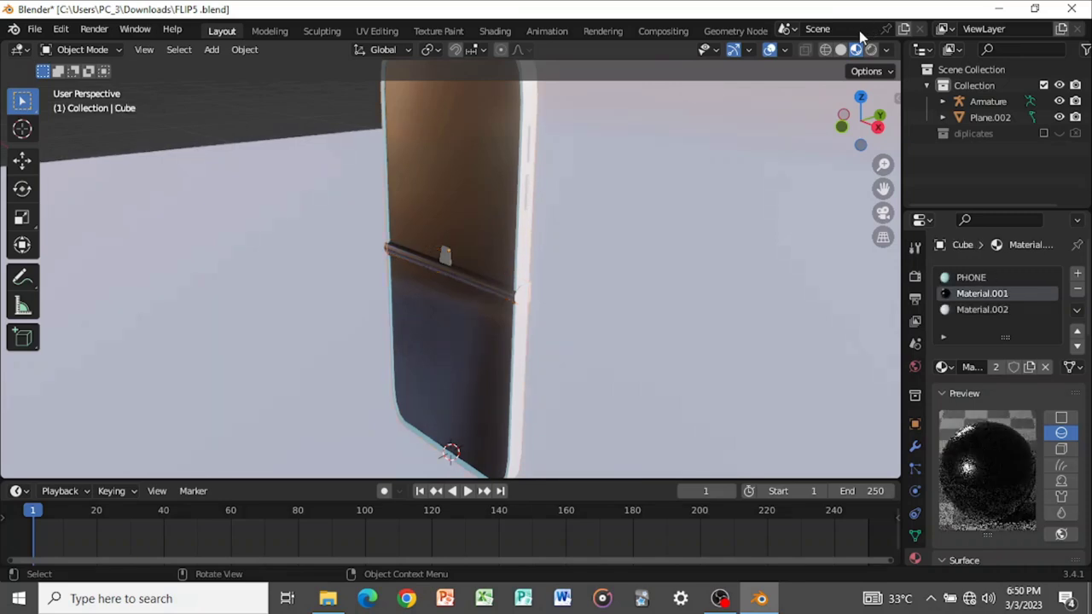
pyautogui.press('z')
pyautogui.scroll(2, 601, 170)
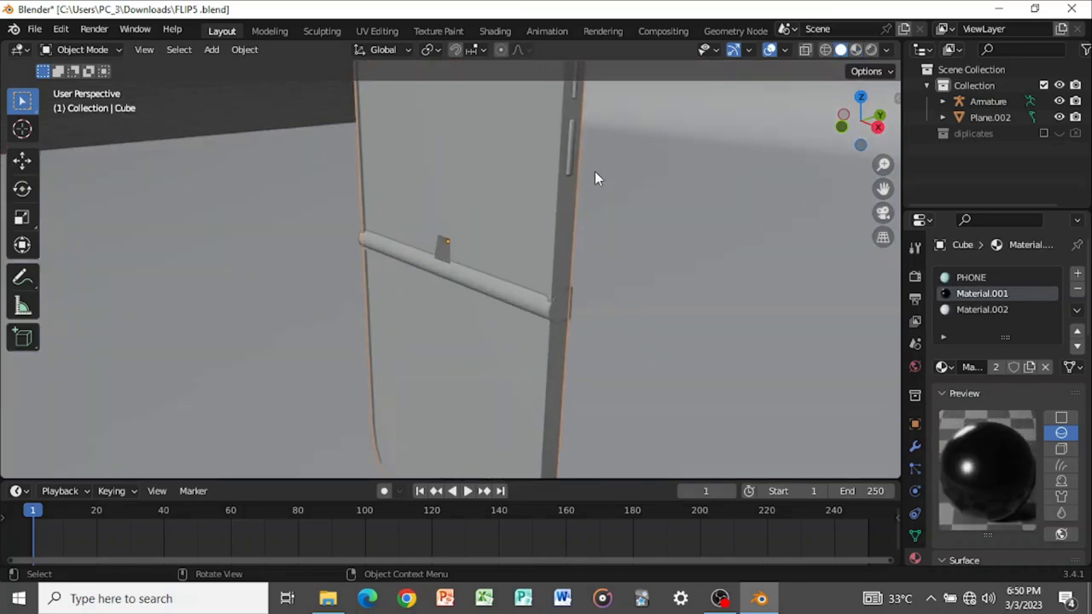
pyautogui.click(572, 158)
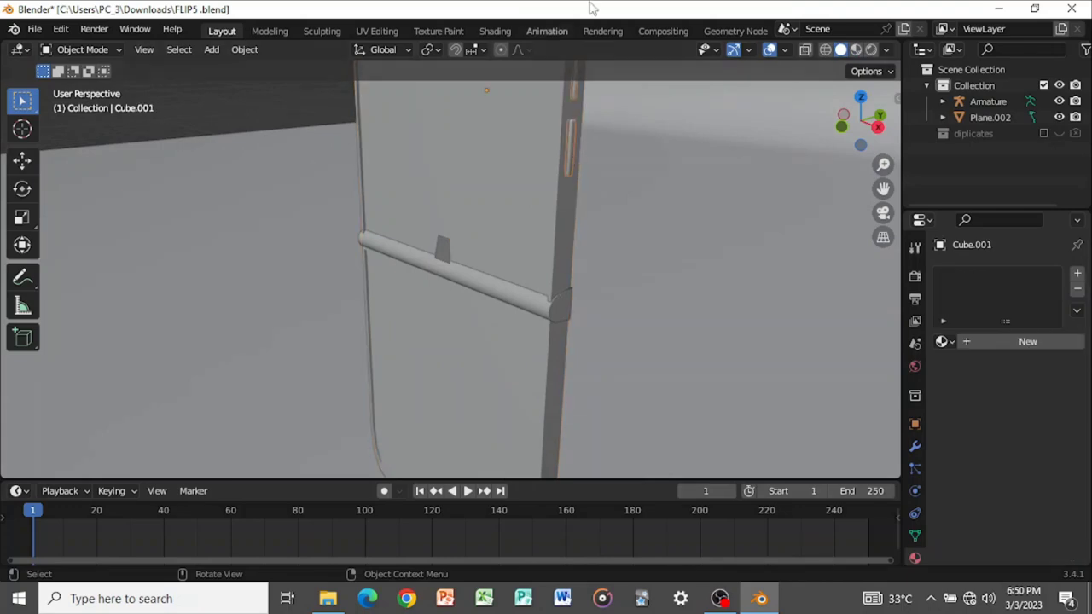
pyautogui.moveTo(425, 212); pyautogui.dragTo(401, 226, button='middle')
pyautogui.scroll(-4, 605, 272)
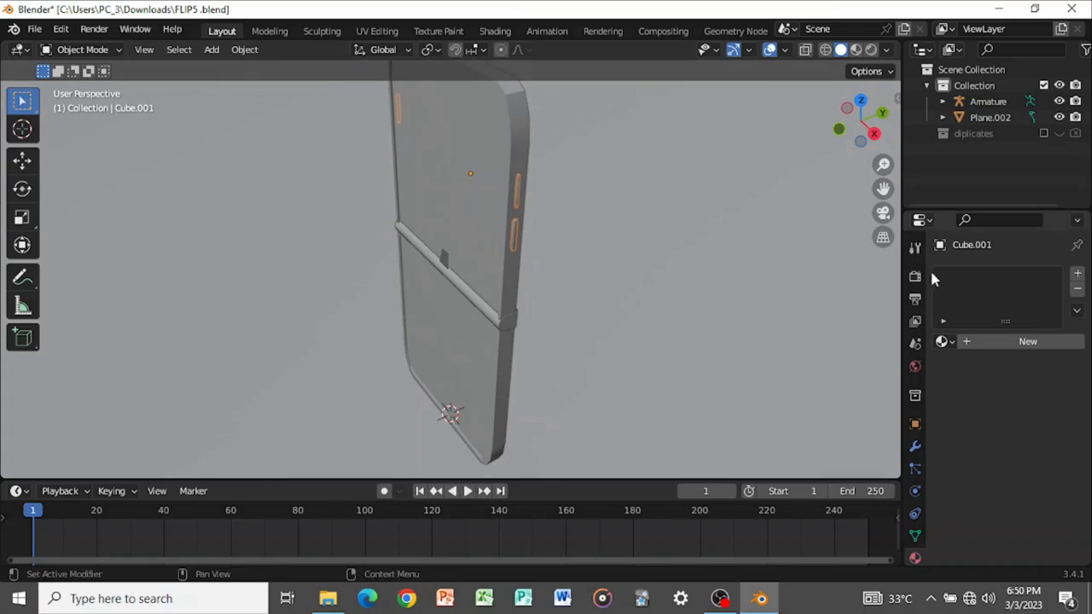
pyautogui.click(941, 341)
pyautogui.click(853, 410)
pyautogui.moveTo(747, 341)
pyautogui.mouseDown(button='middle')
pyautogui.moveTo(599, 273)
pyautogui.moveTo(575, 292)
pyautogui.moveTo(588, 273)
pyautogui.mouseUp(button='middle')
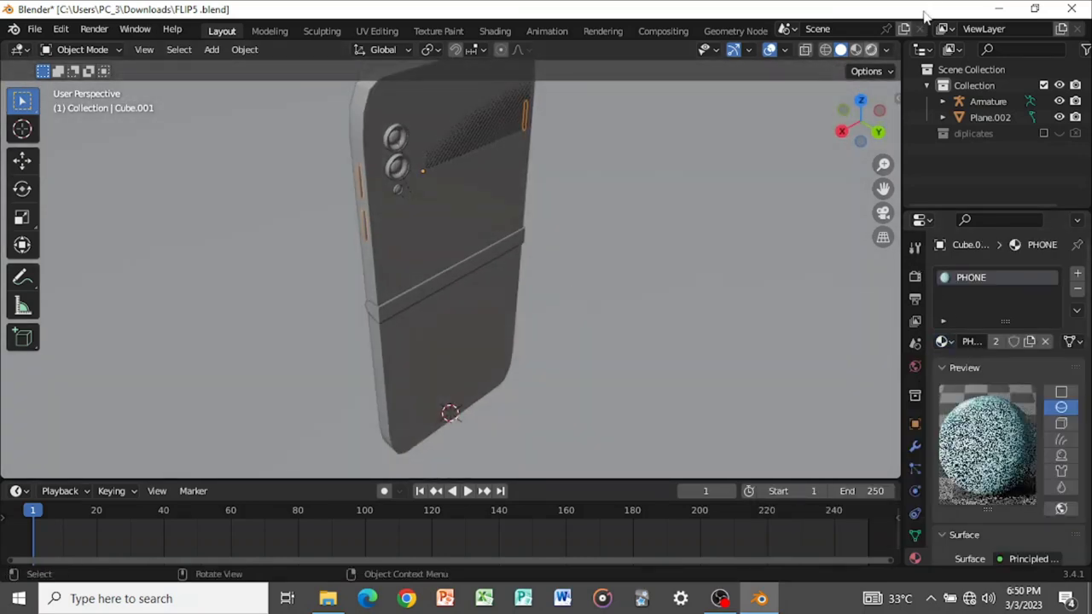
pyautogui.click(855, 51)
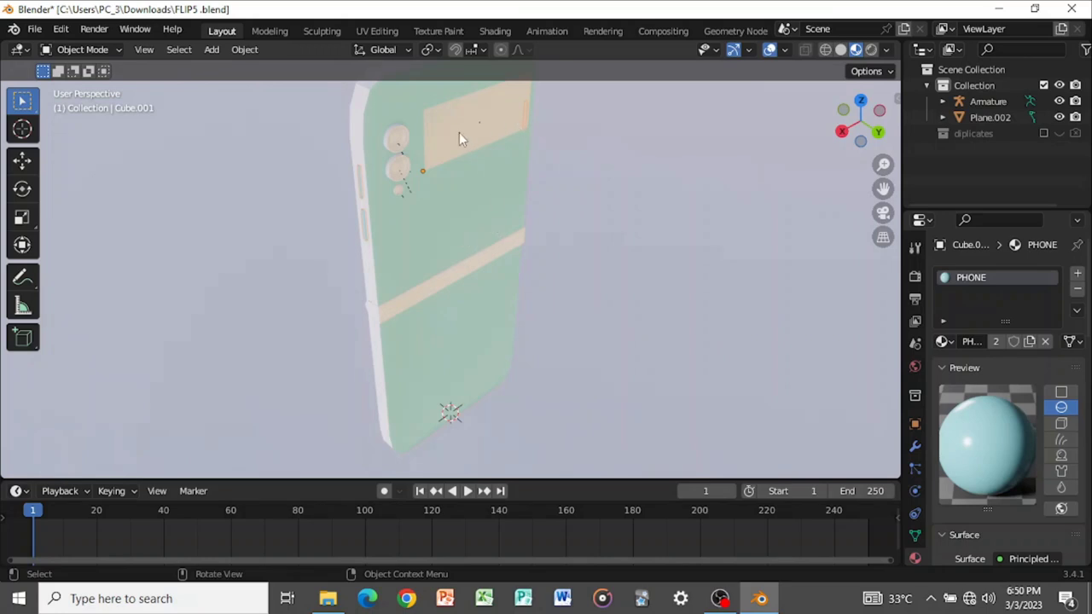
# - Select the upper camera's lens sphere, save the file and frame the lens head-on
pyautogui.click(397, 139)
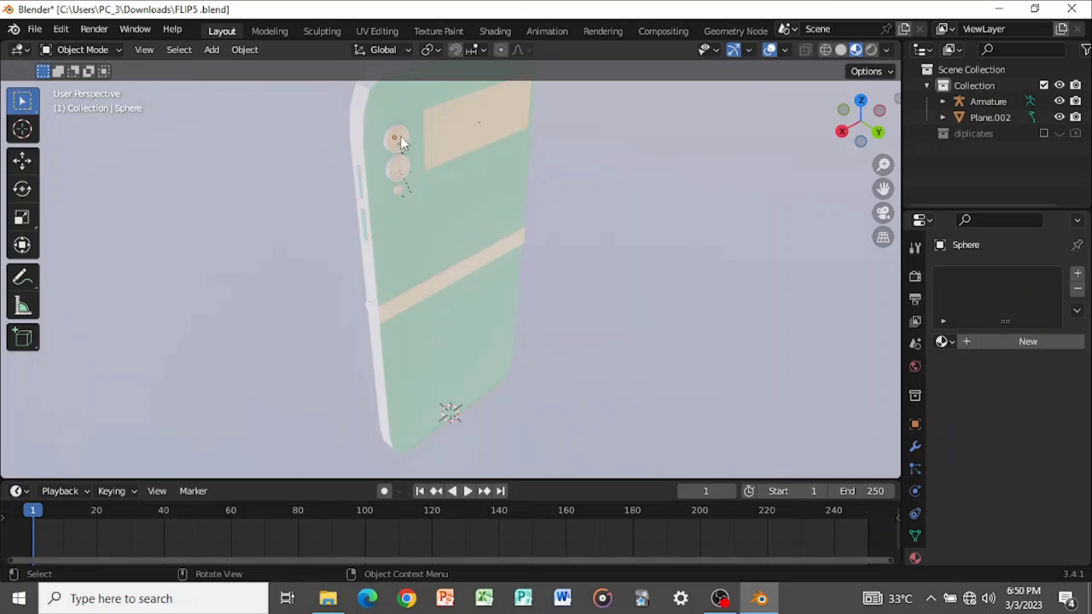
pyautogui.hotkey('ctrl', 's')
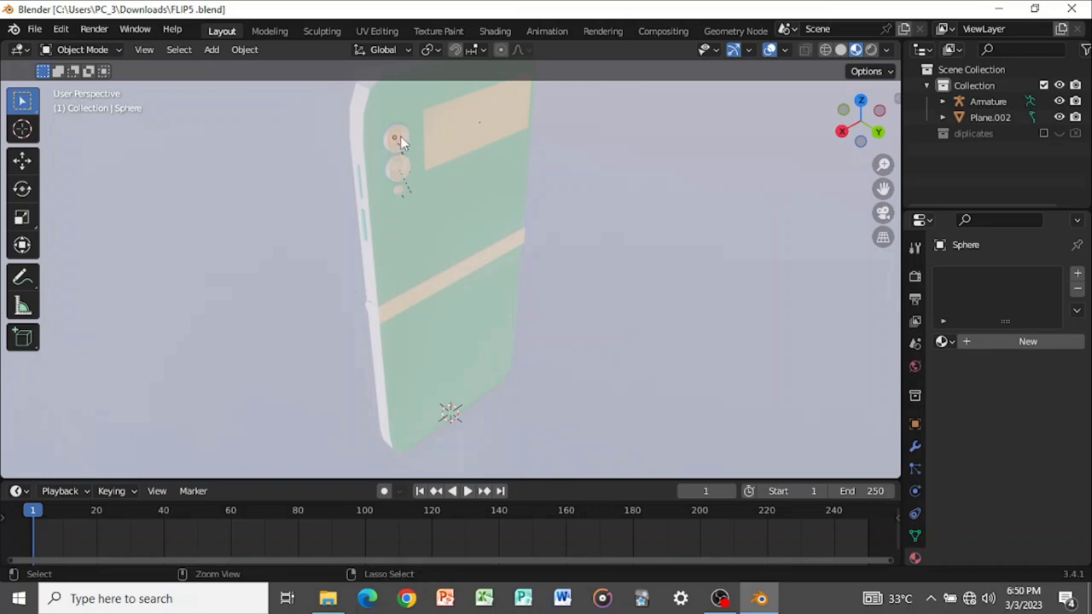
pyautogui.press('KP_Decimal')
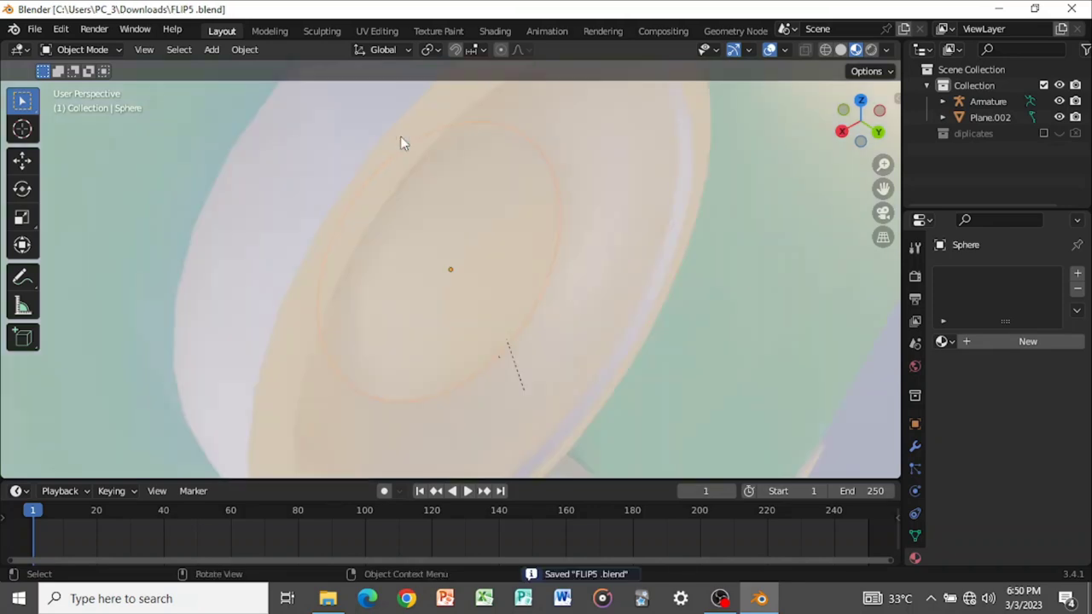
pyautogui.press('XF86AudioRaiseVolume')
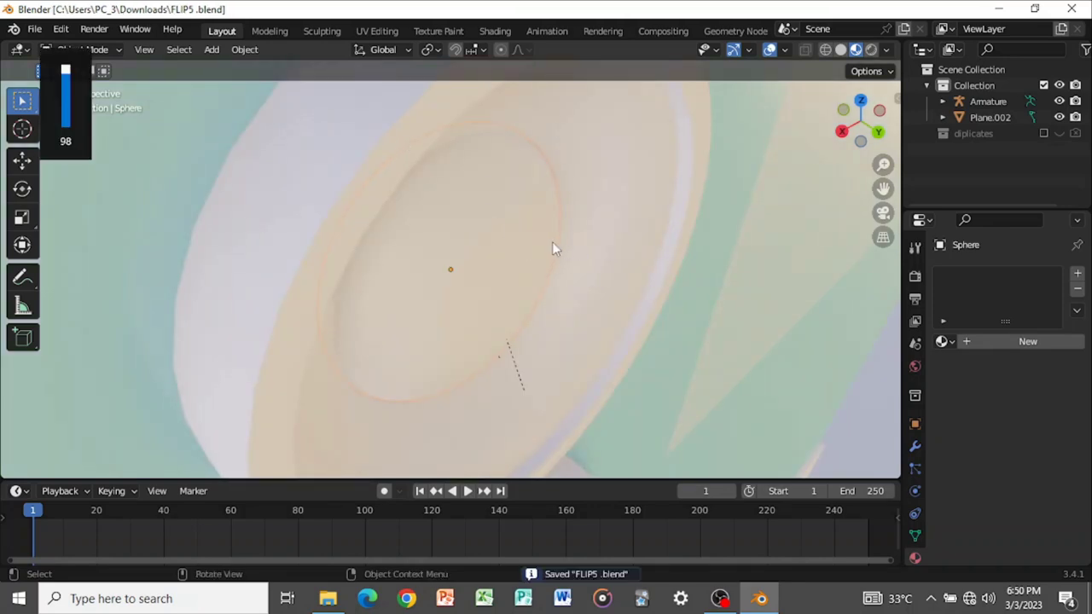
pyautogui.moveTo(511, 240); pyautogui.dragTo(478, 216, button='middle')
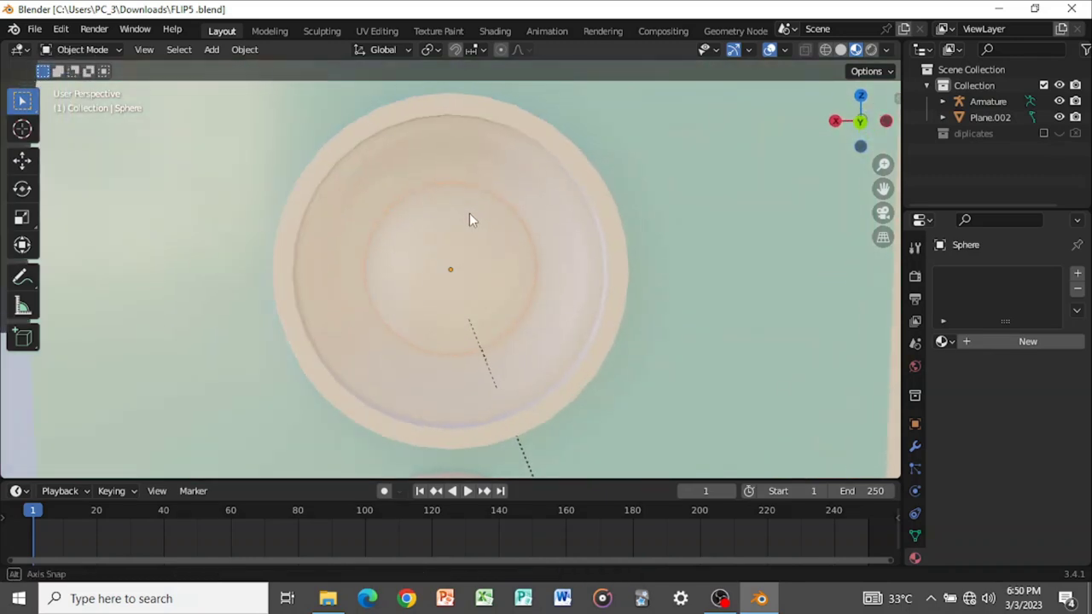
# - In the Shading workspace, create a new material for the upper camera's lens sphere and bring its nodes into view
pyautogui.click(455, 49)
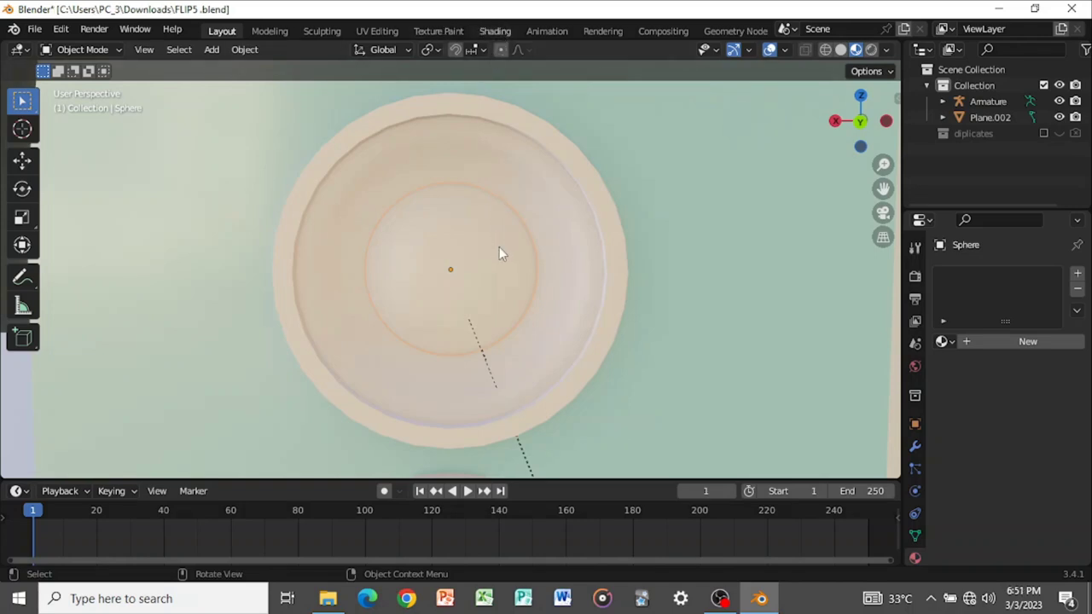
pyautogui.doubleClick(1032, 29)
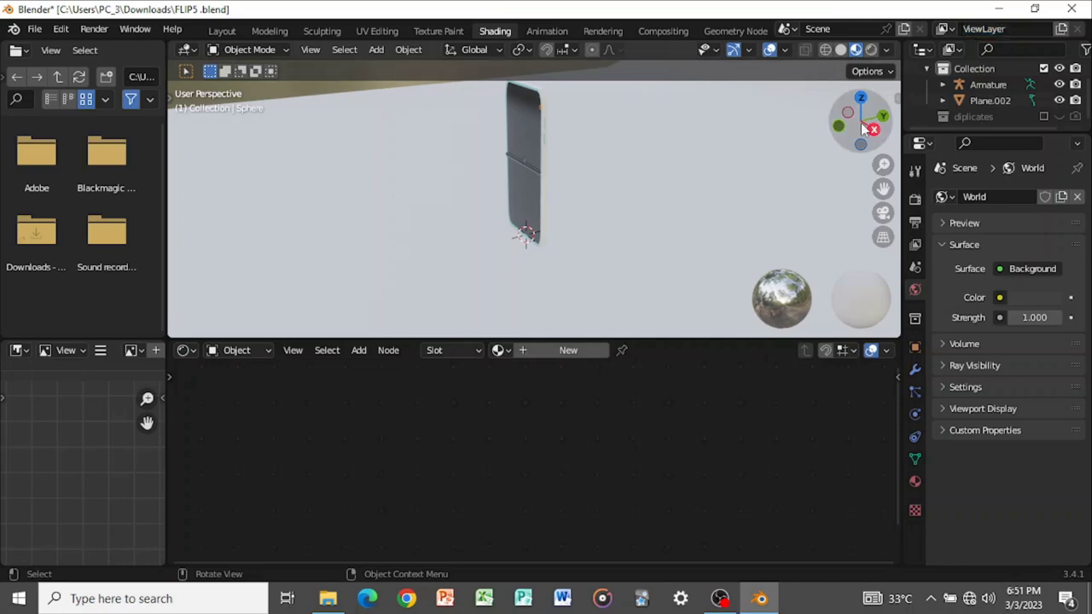
pyautogui.moveTo(763, 155); pyautogui.dragTo(526, 176, button='middle')
pyautogui.scroll(8, 689, 182)
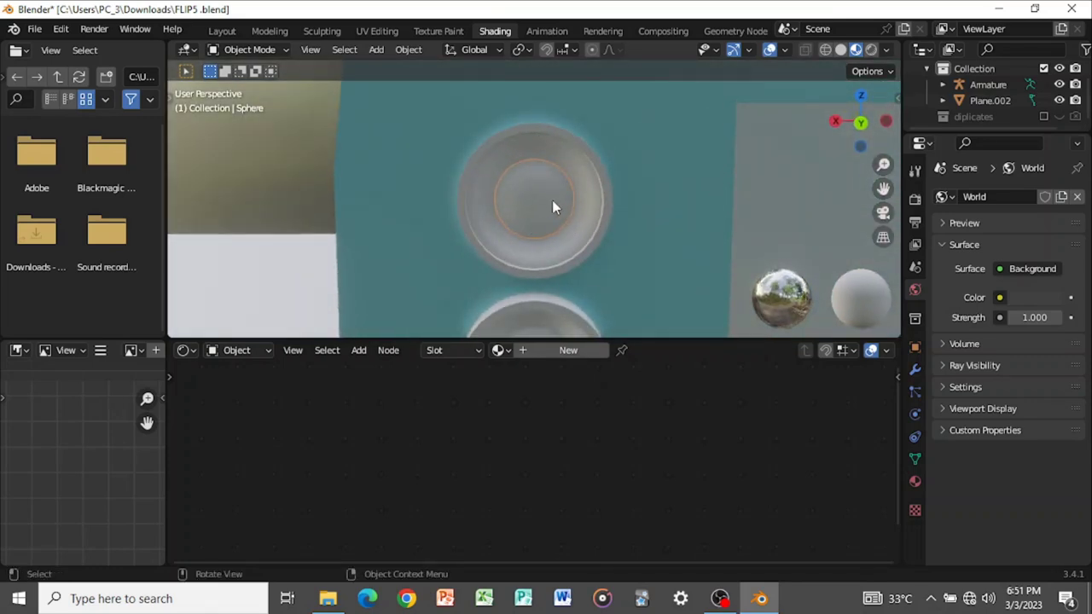
pyautogui.click(562, 350)
pyautogui.scroll(2, 567, 388)
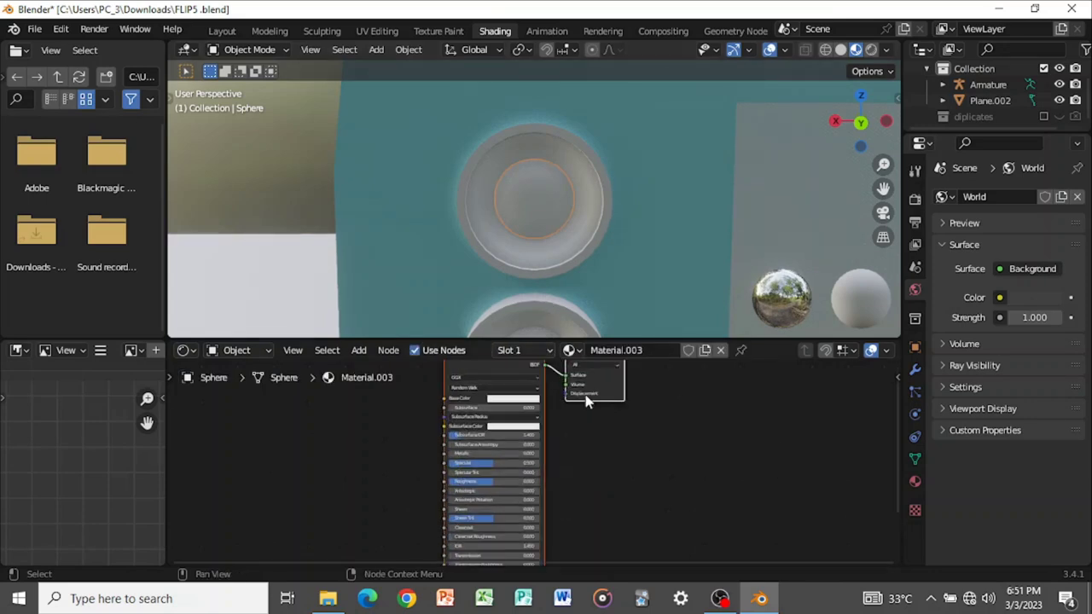
# - Insert a Mix Shader node on the link between the Principled BSDF and Material Output, spacing the nodes apart to make room
pyautogui.moveTo(604, 410); pyautogui.dragTo(703, 431)
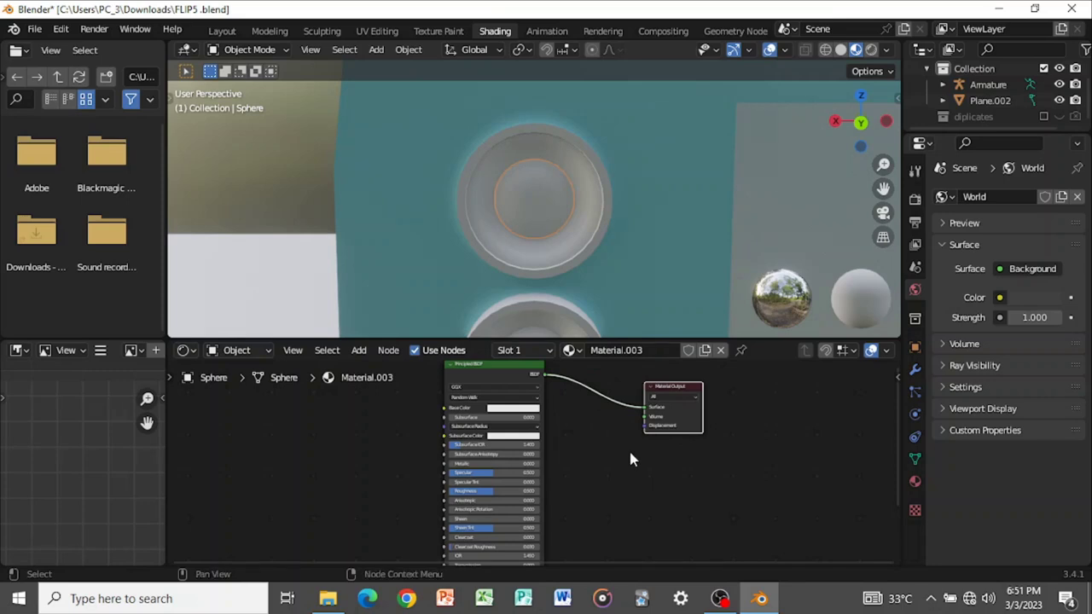
pyautogui.hotkey('shift', 'a')
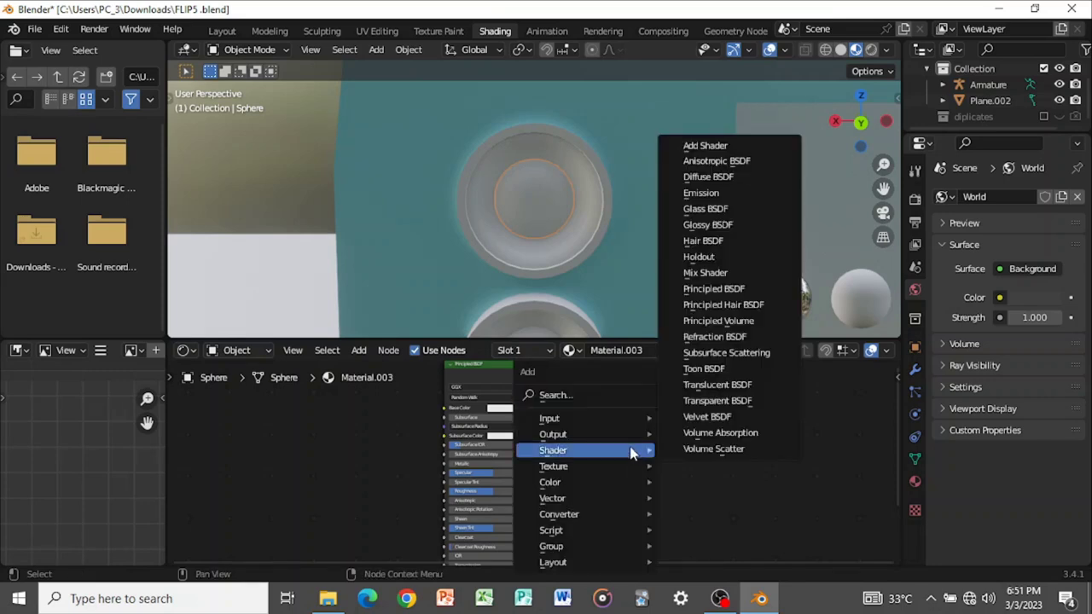
pyautogui.press('Escape')
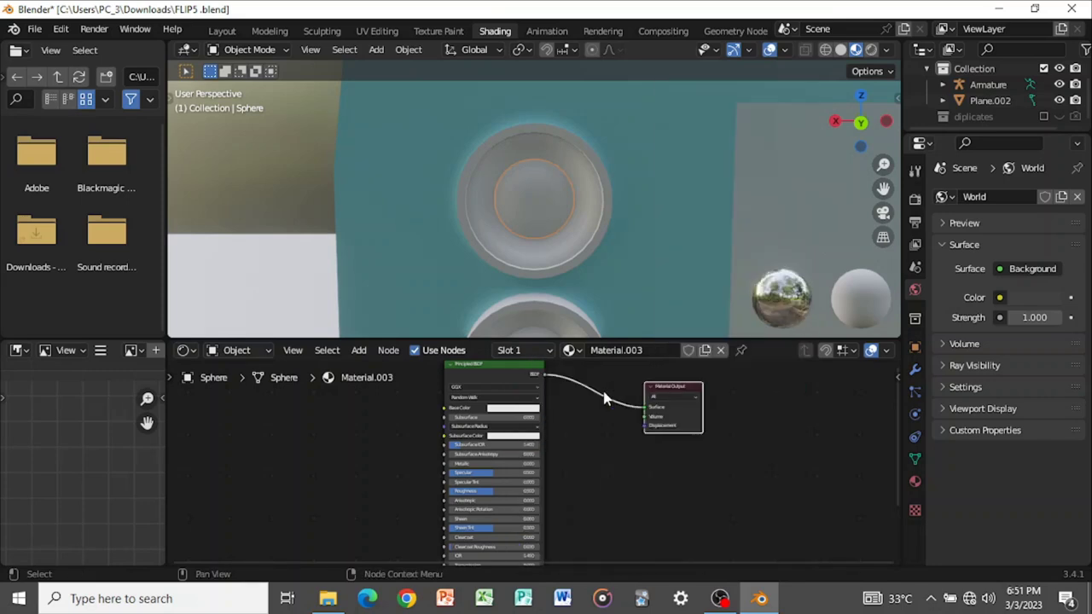
pyautogui.hotkey('shift', 'a')
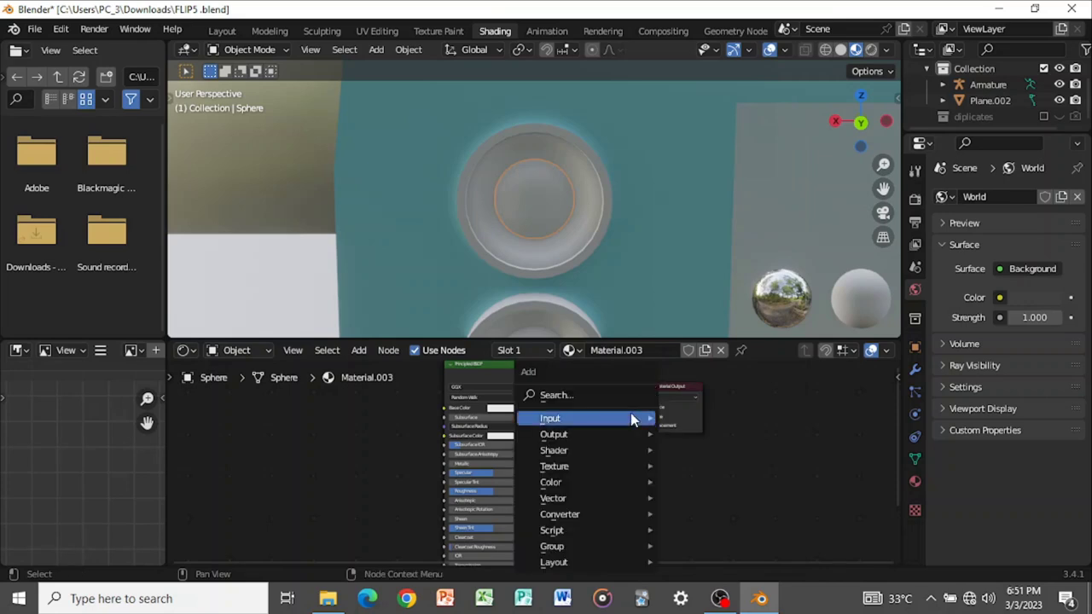
pyautogui.click(619, 395)
pyautogui.write('mi')
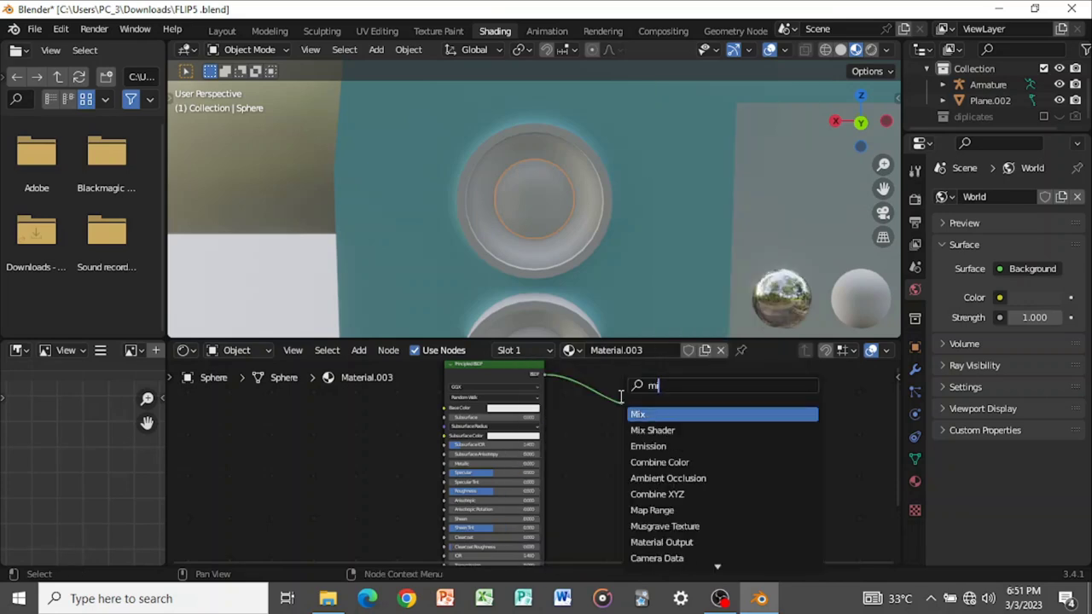
pyautogui.click(638, 429)
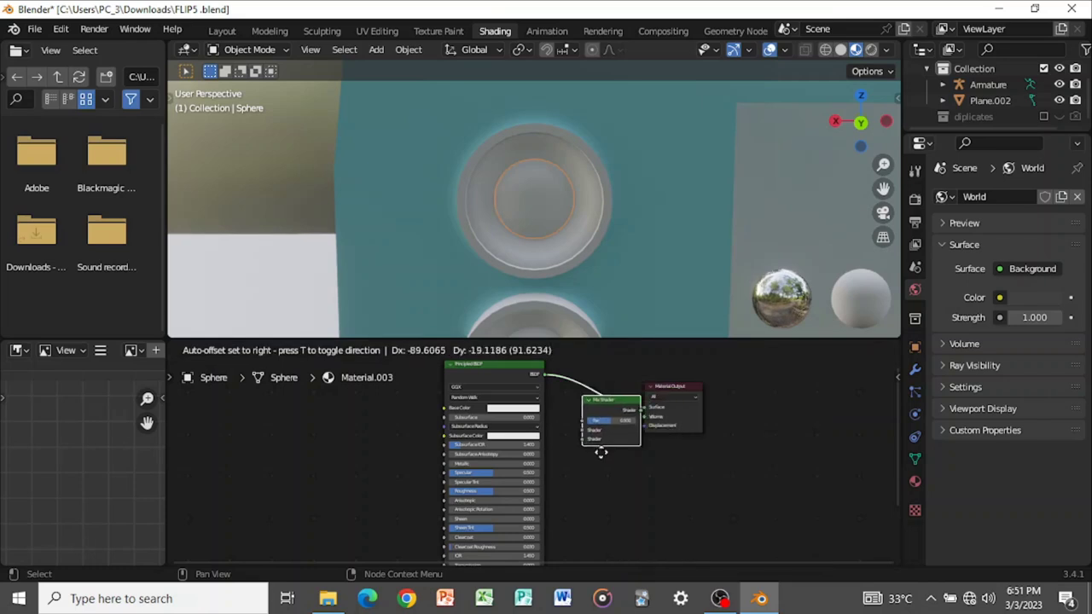
pyautogui.click(582, 452)
pyautogui.moveTo(691, 403); pyautogui.dragTo(708, 383)
pyautogui.press('g')
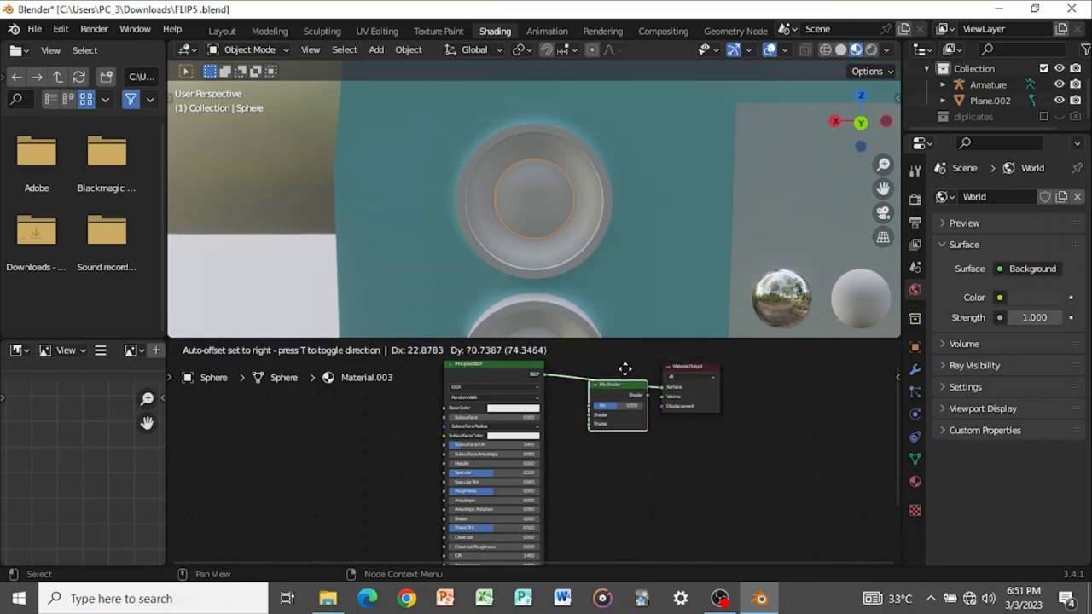
pyautogui.click(625, 374)
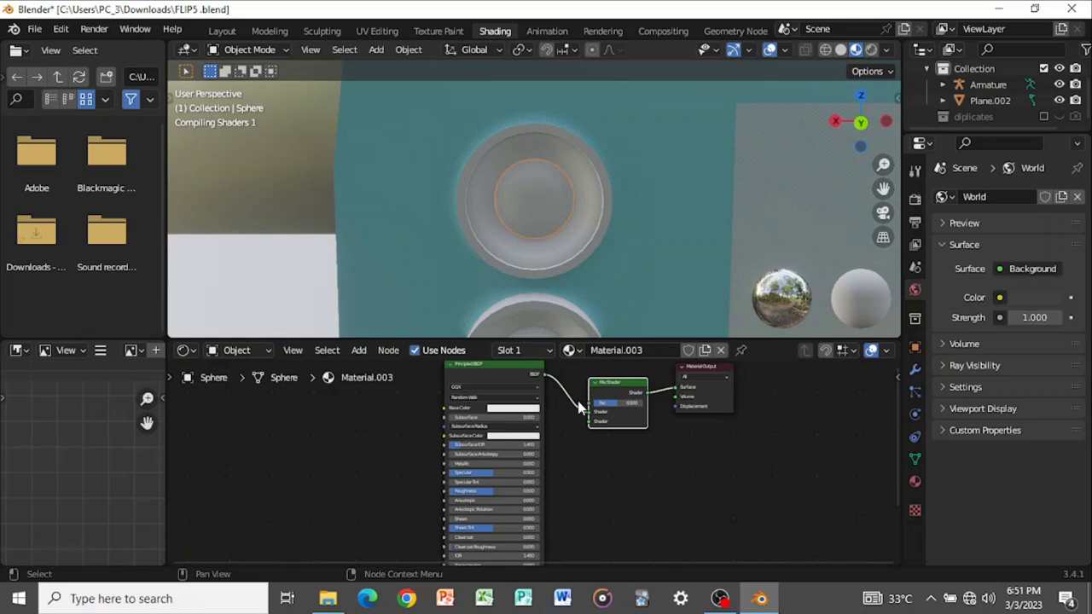
# - In Solid shading, add a Glossy BSDF node and connect its output to the Mix Shader's second shader input
pyautogui.click(841, 49)
pyautogui.moveTo(506, 370); pyautogui.dragTo(464, 366)
pyautogui.hotkey('shift', 'a')
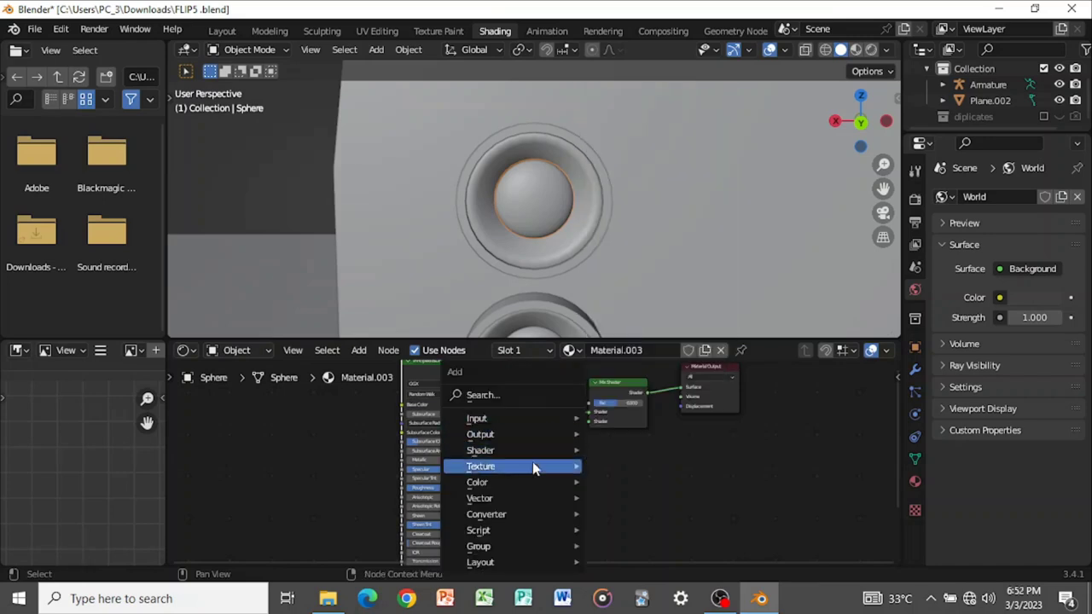
pyautogui.click(536, 395)
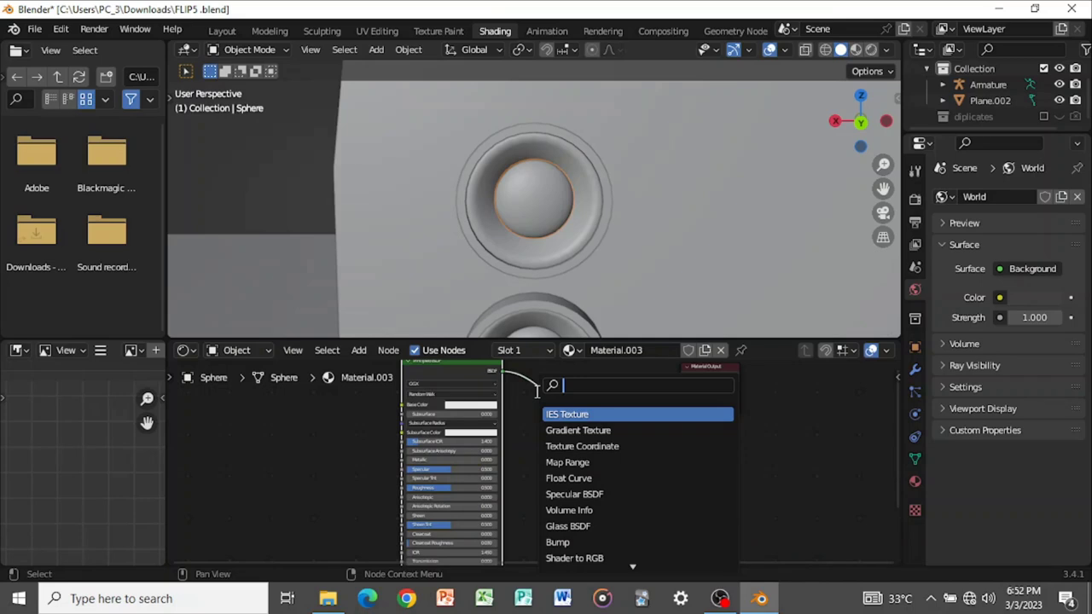
pyautogui.write('glo')
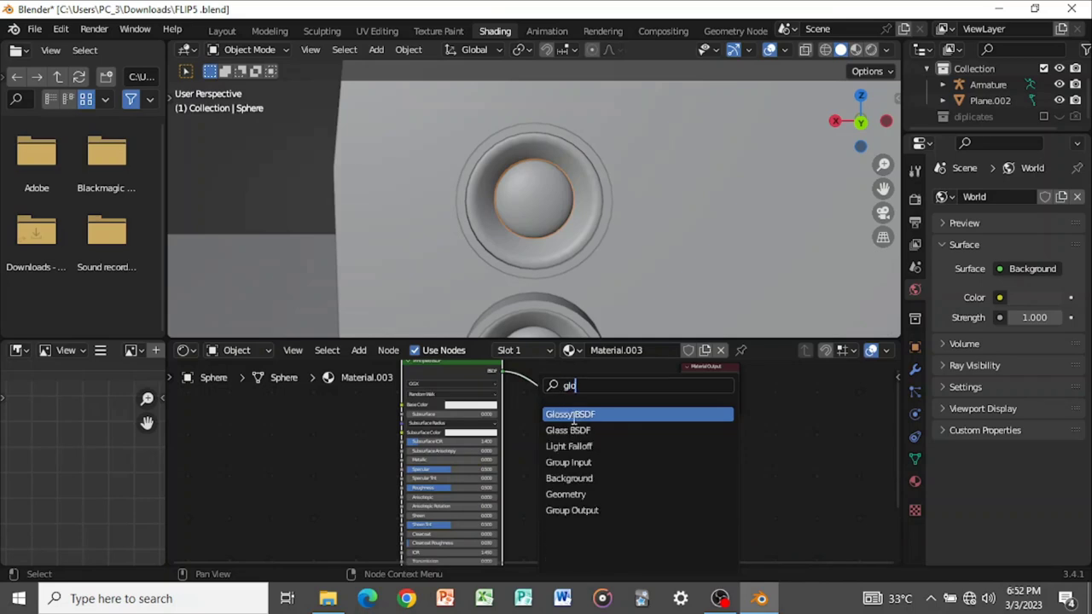
pyautogui.click(572, 415)
pyautogui.click(547, 480)
pyautogui.moveTo(573, 457); pyautogui.dragTo(592, 421)
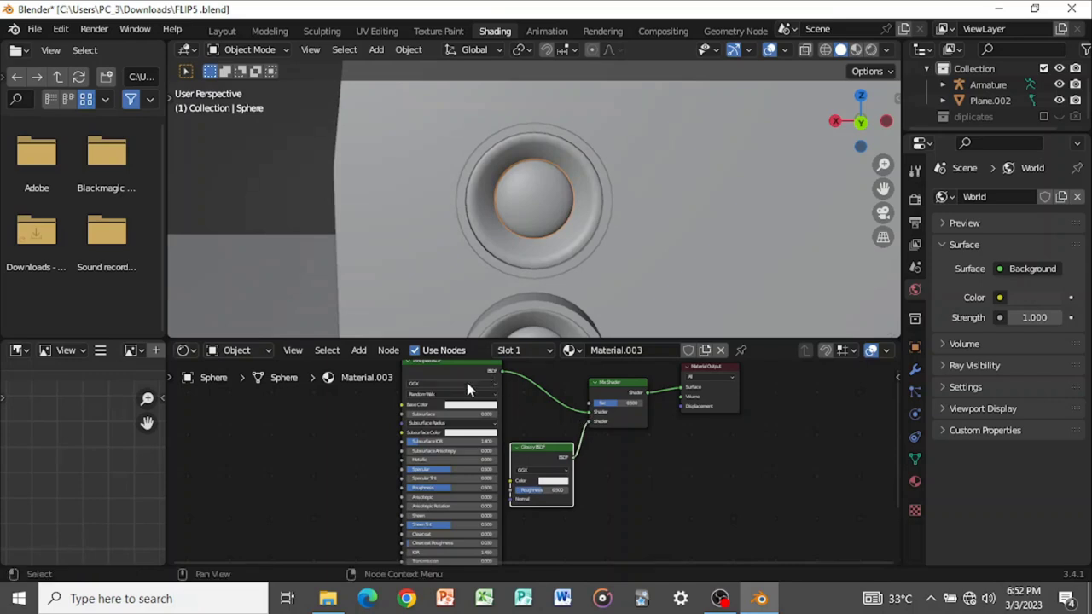
# - Try Principled BSDF roughness values of 0.3 and 0.255 on the lens in Material Preview
pyautogui.click(915, 482)
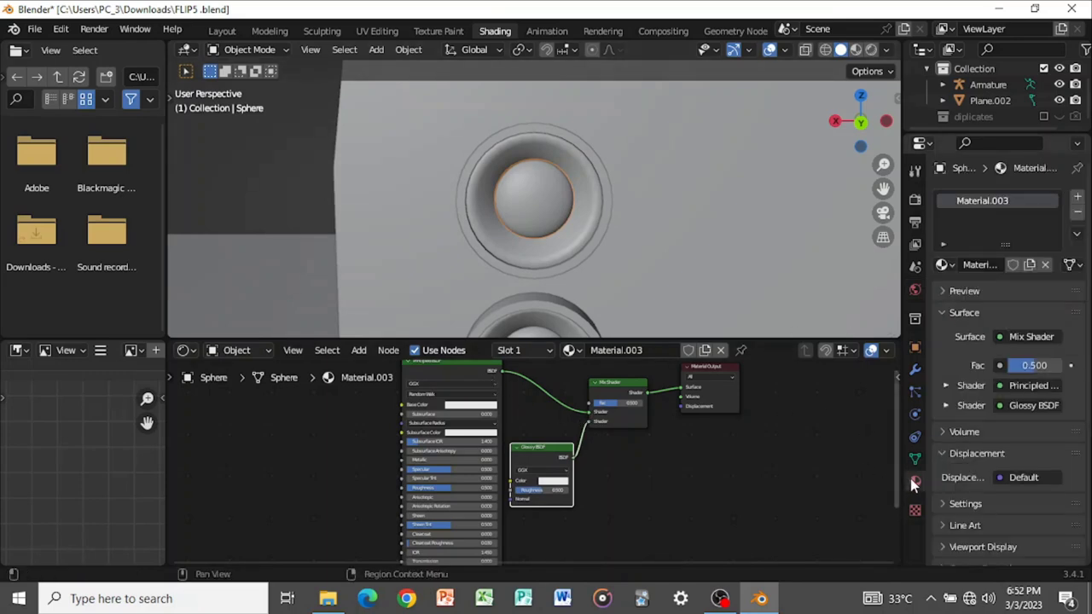
pyautogui.scroll(5, 389, 502)
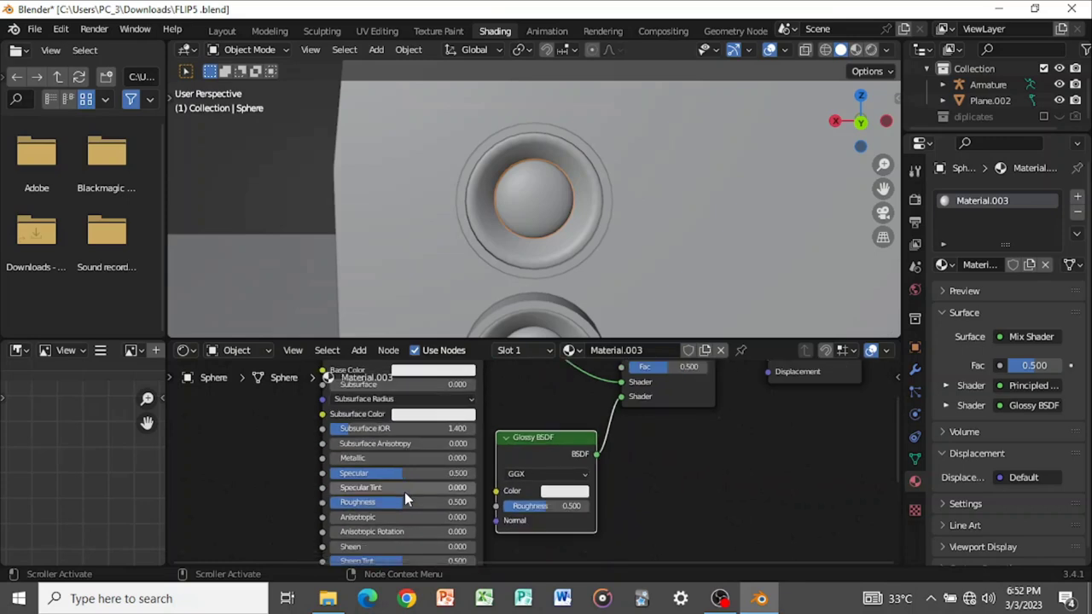
pyautogui.scroll(2, 405, 499)
pyautogui.click(855, 51)
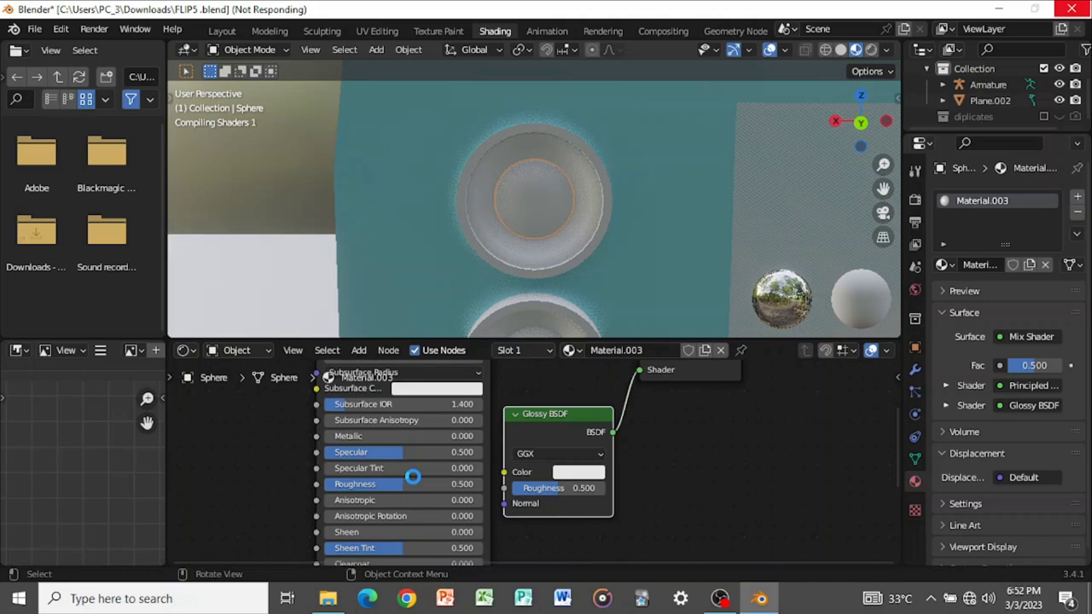
pyautogui.click(408, 483)
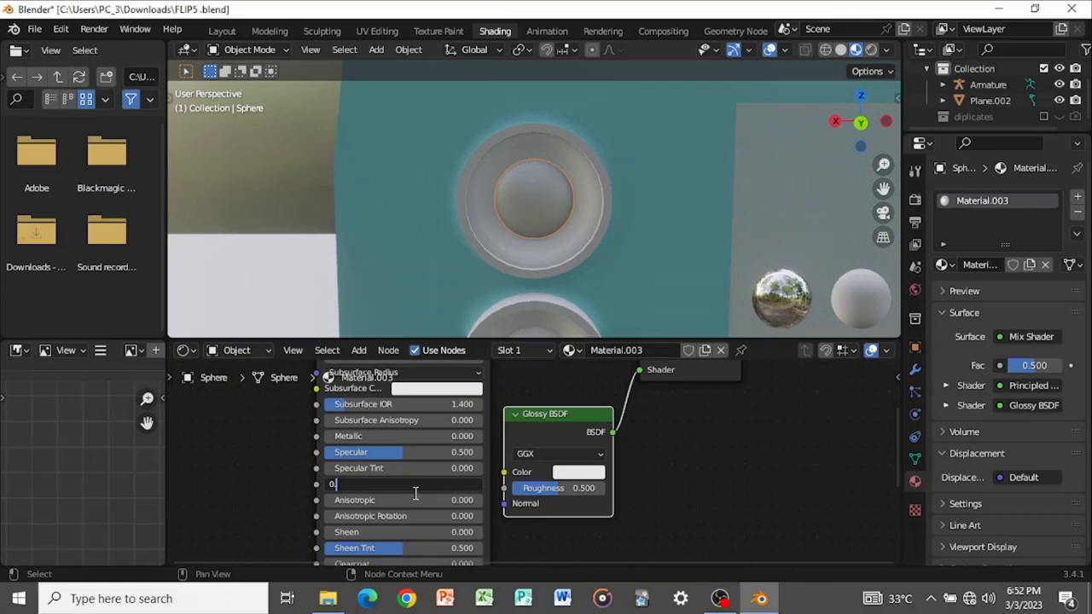
pyautogui.write('0.3')
pyautogui.press('Return')
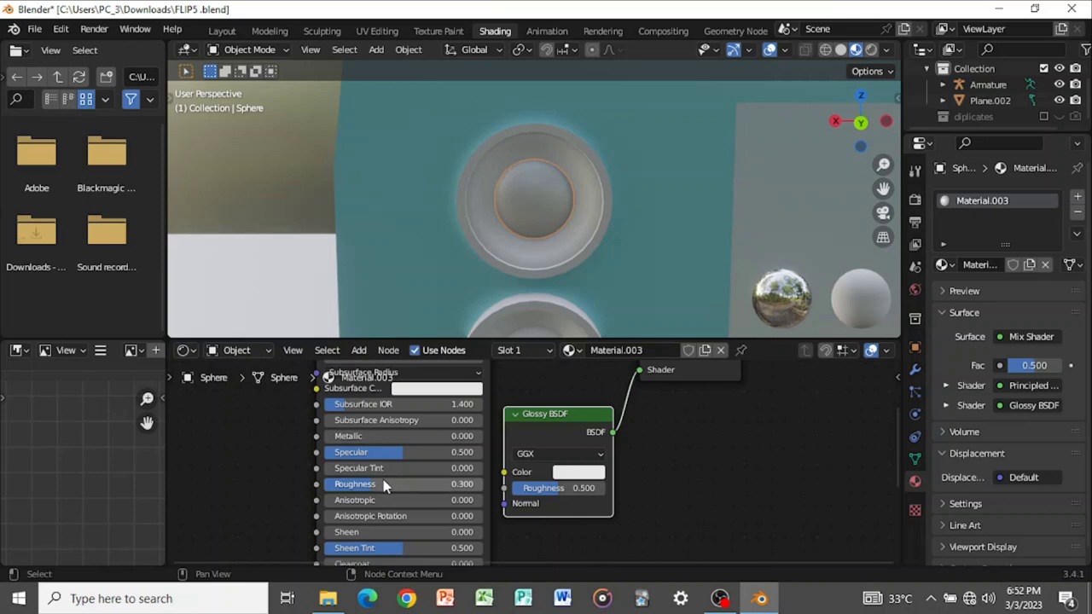
pyautogui.moveTo(373, 486); pyautogui.dragTo(367, 486)
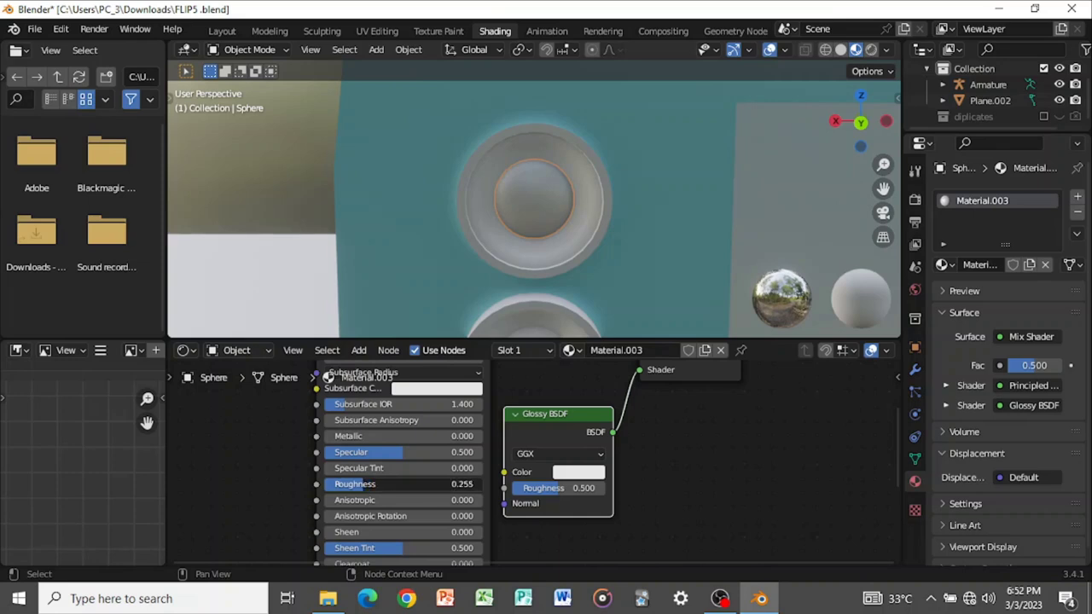
pyautogui.click(461, 486)
pyautogui.press('Return')
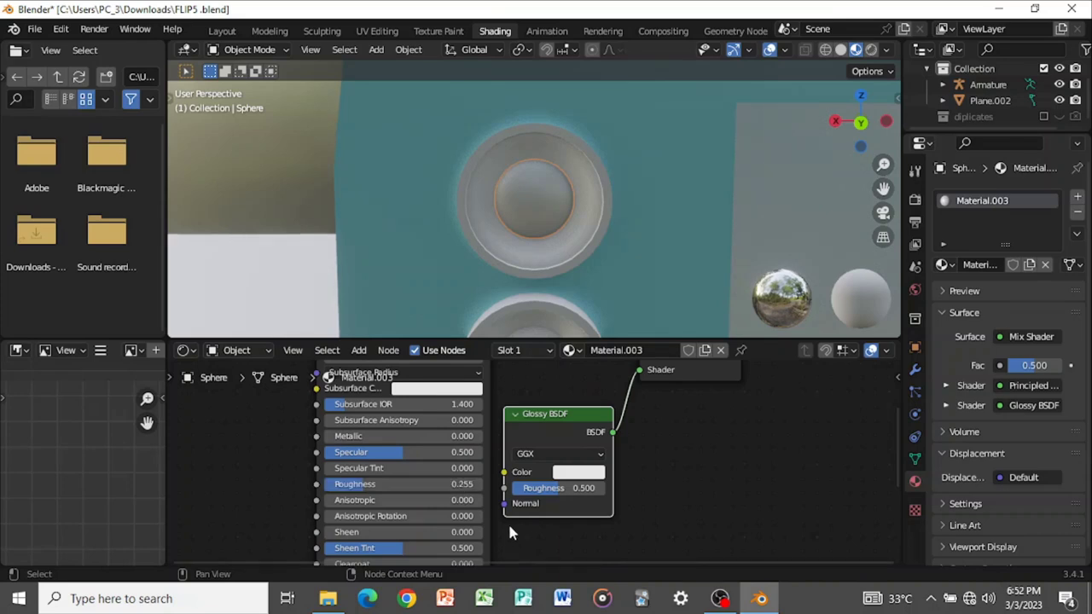
# - Return to Solid shading and set the Principled BSDF's transmission to 1
pyautogui.scroll(-1, 510, 524)
pyautogui.moveTo(464, 465); pyautogui.dragTo(492, 349, button='middle')
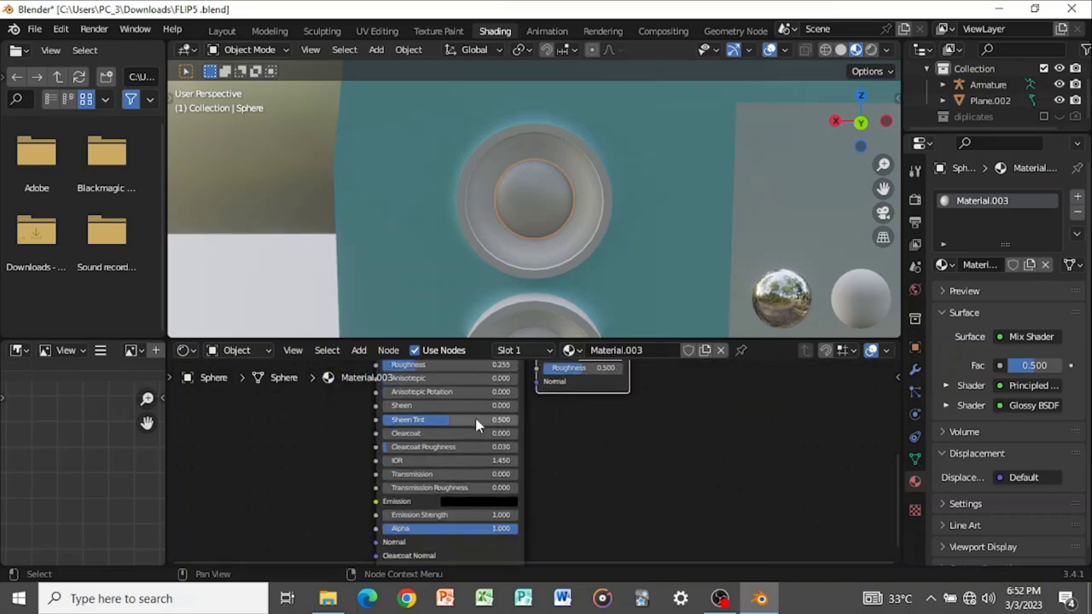
pyautogui.click(840, 49)
pyautogui.scroll(3, 421, 441)
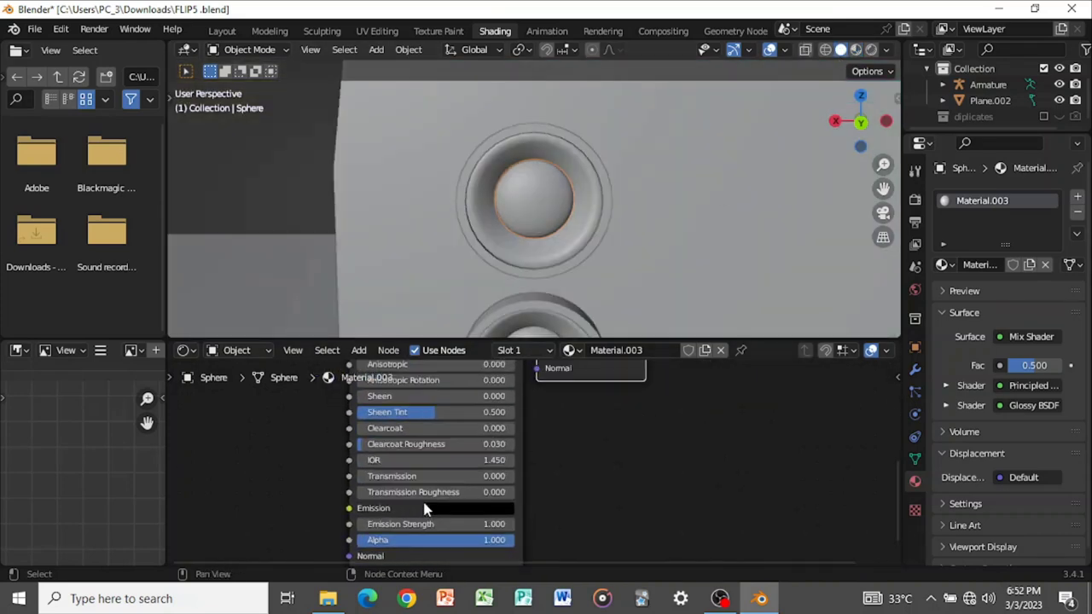
pyautogui.click(452, 480)
pyautogui.write('1')
pyautogui.press('Return')
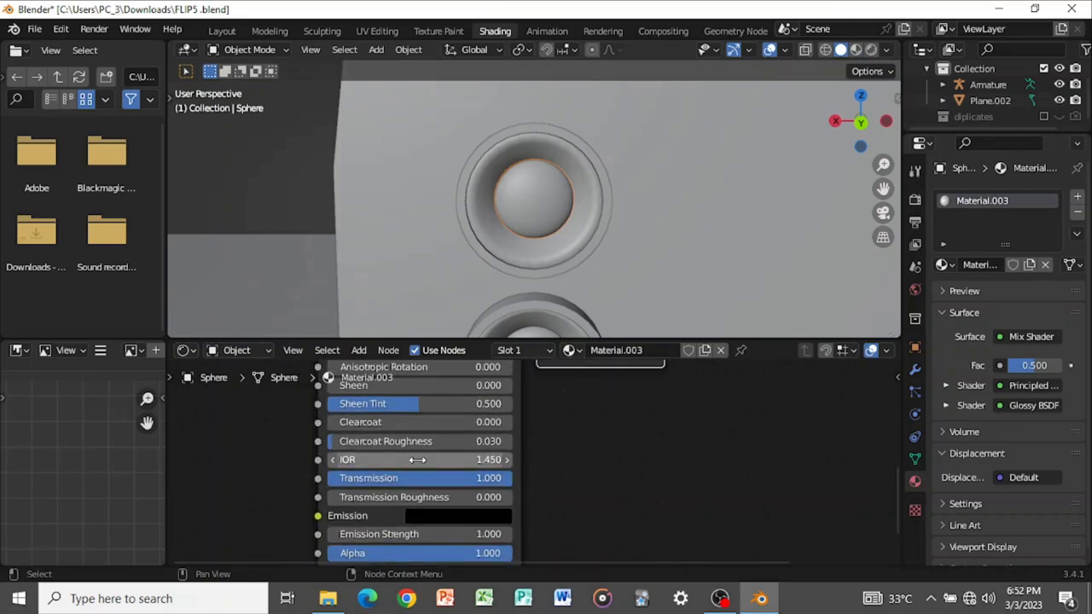
# - Set the Principled BSDF's roughness to 0.205, check the lens in Material Preview and save the file
pyautogui.moveTo(435, 446); pyautogui.dragTo(430, 538, button='middle')
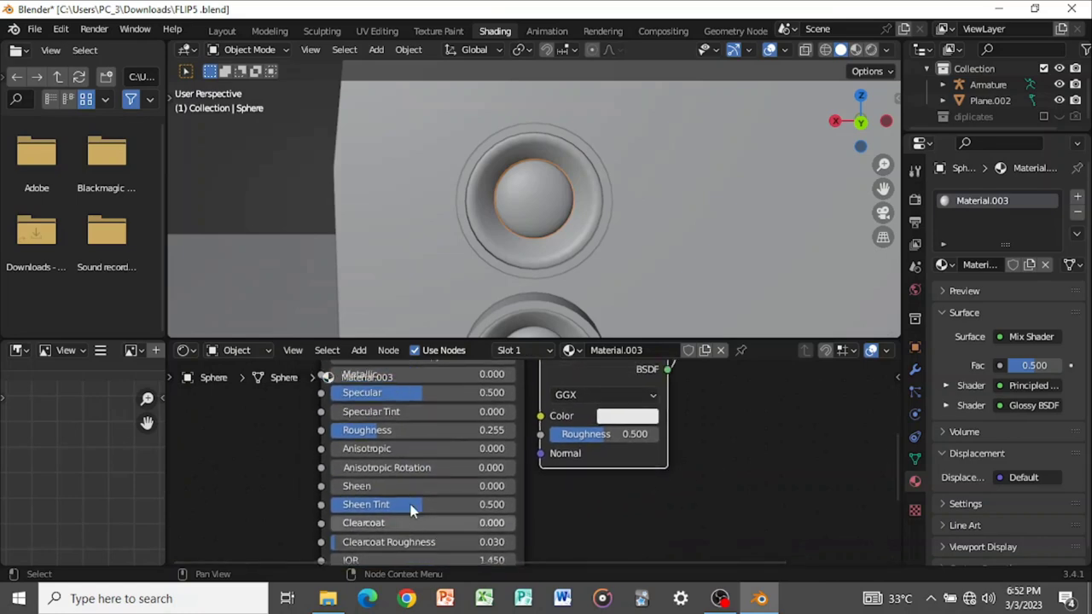
pyautogui.moveTo(378, 427); pyautogui.dragTo(365, 426)
pyautogui.moveTo(467, 363); pyautogui.dragTo(445, 506, button='middle')
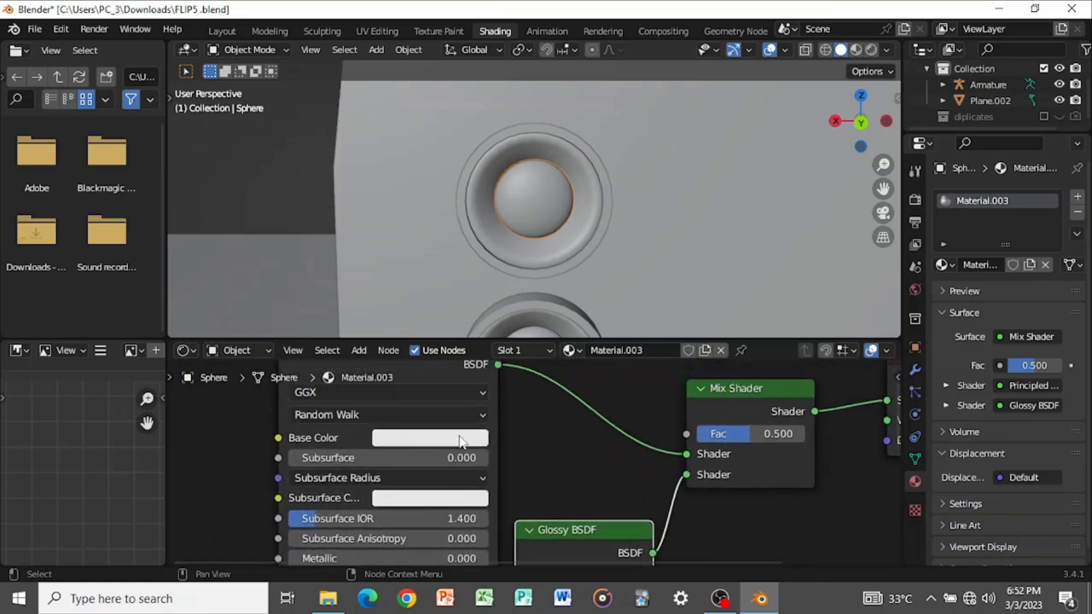
pyautogui.click(857, 51)
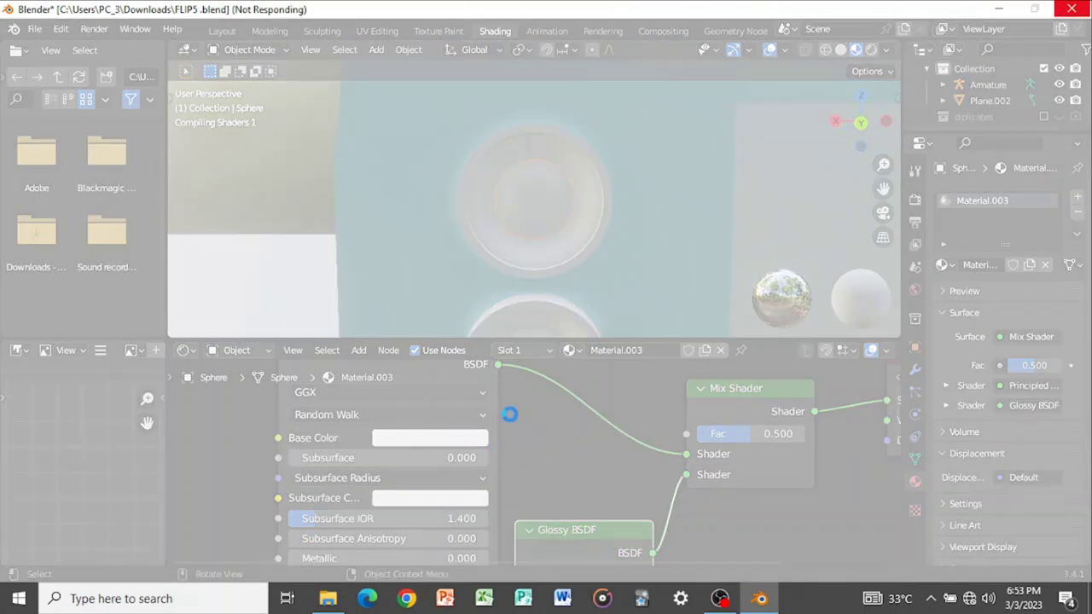
pyautogui.click(675, 252)
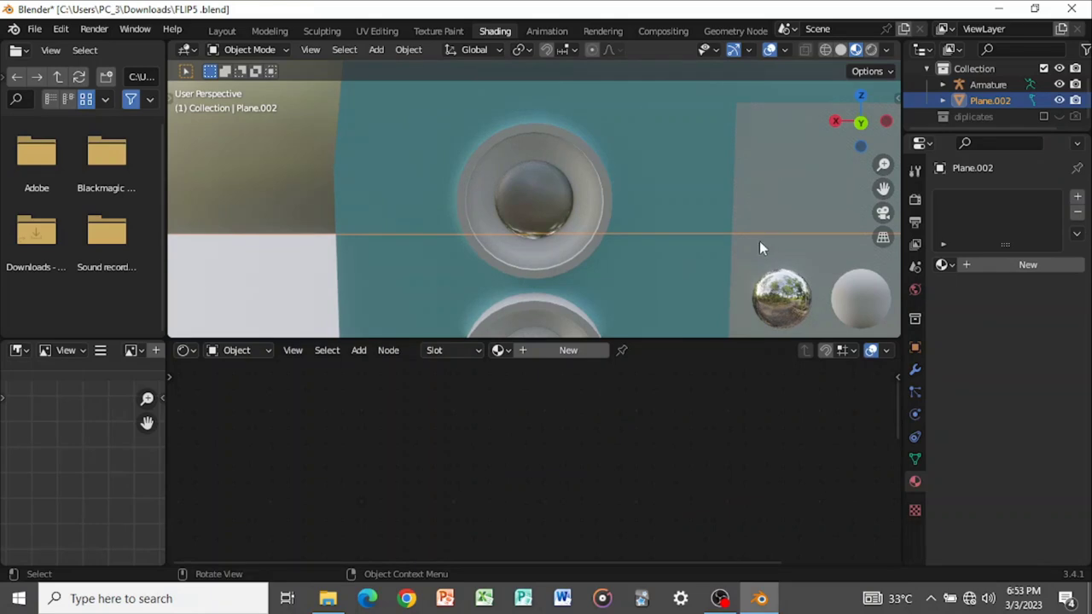
pyautogui.hotkey('ctrl', 's')
# - Reselect the upper lens sphere and set its Principled BSDF base color to a dark bluish purple
pyautogui.click(555, 207)
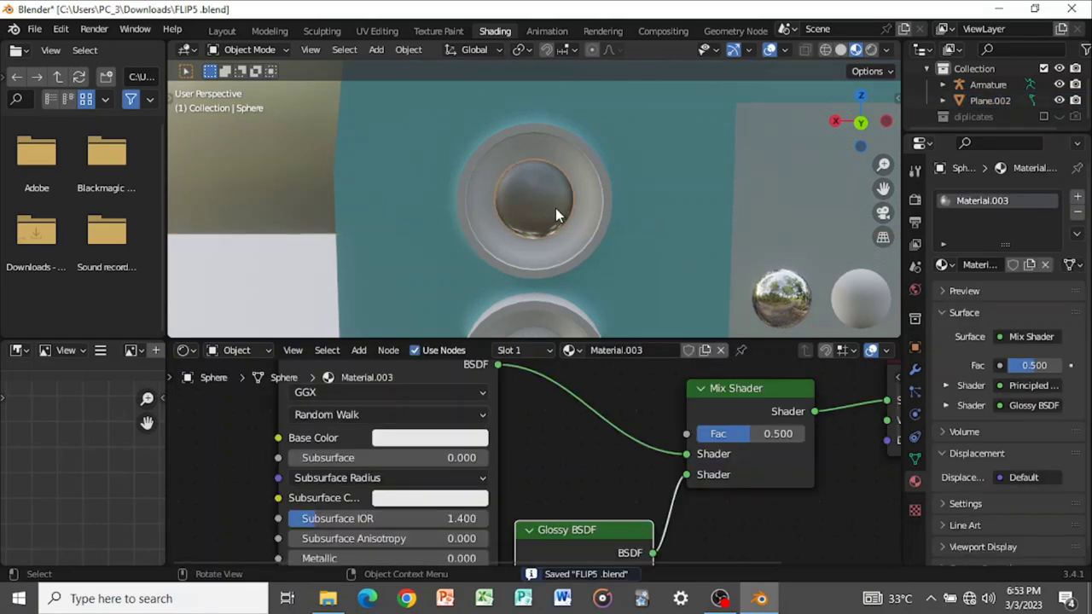
pyautogui.click(447, 439)
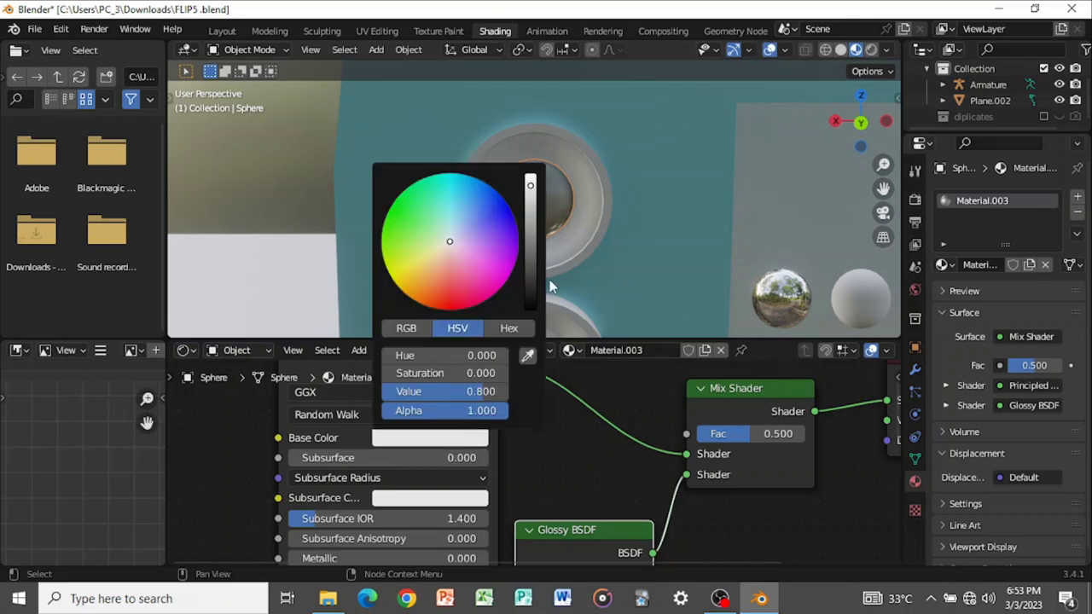
pyautogui.moveTo(531, 257); pyautogui.dragTo(484, 227)
pyautogui.click(484, 230)
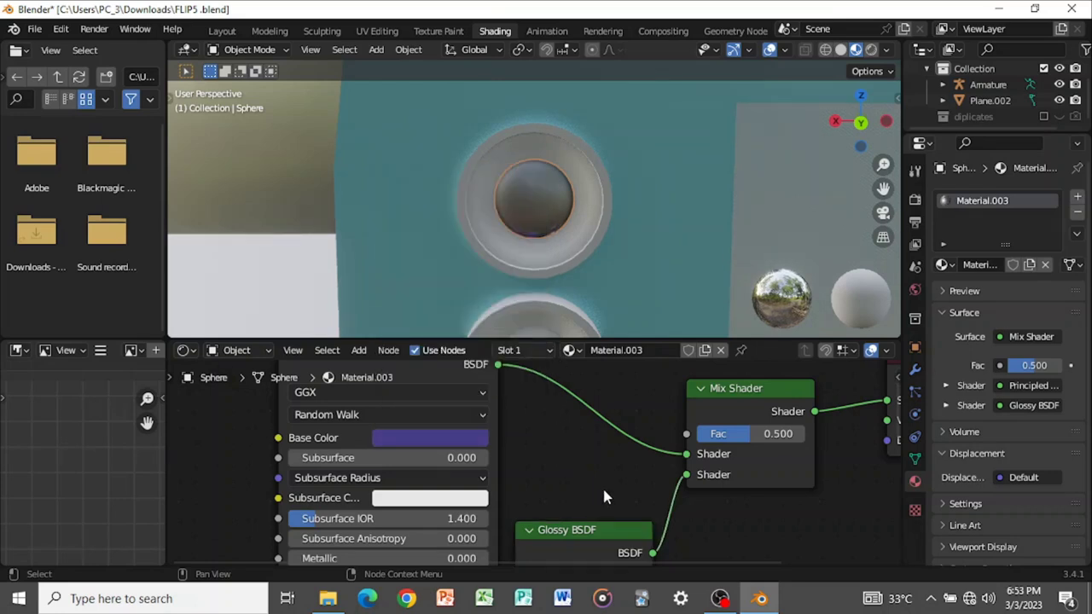
# - Set the Mix Shader's factor to 0.425 so the Principled BSDF outweighs the glossy shader
pyautogui.scroll(-2, 593, 409)
pyautogui.scroll(-2, 593, 424)
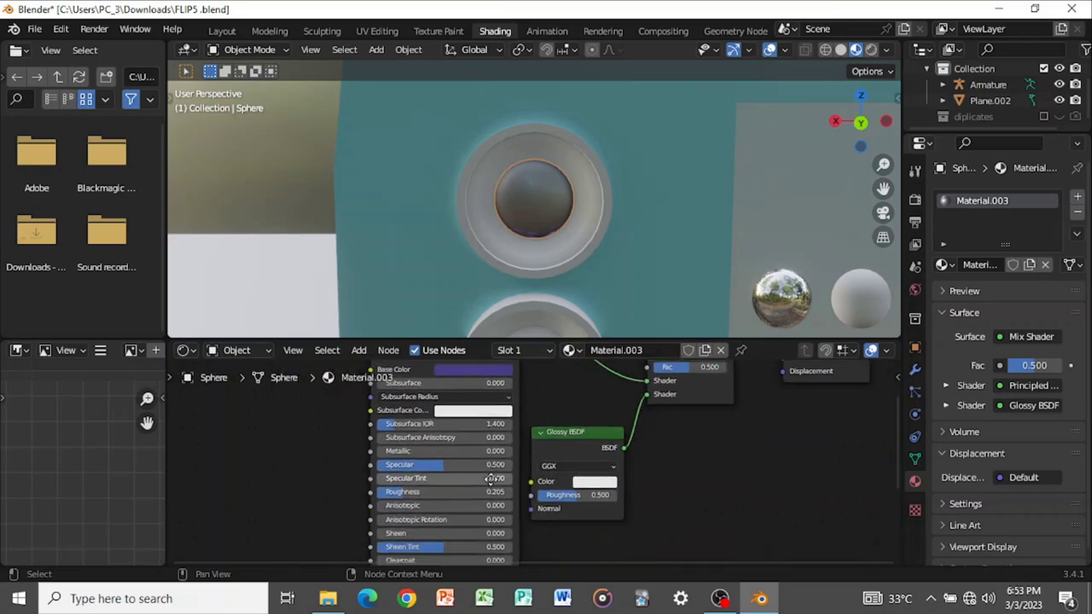
pyautogui.moveTo(441, 506); pyautogui.dragTo(422, 516, button='middle')
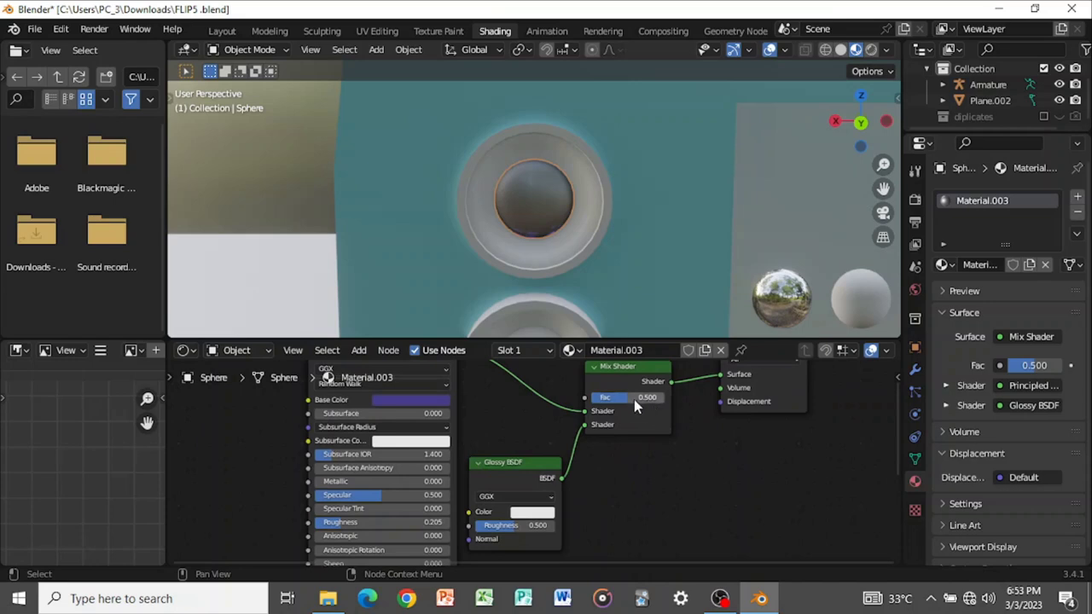
pyautogui.moveTo(629, 401)
pyautogui.mouseDown()
pyautogui.moveTo(602, 401)
pyautogui.moveTo(612, 401)
pyautogui.mouseUp()
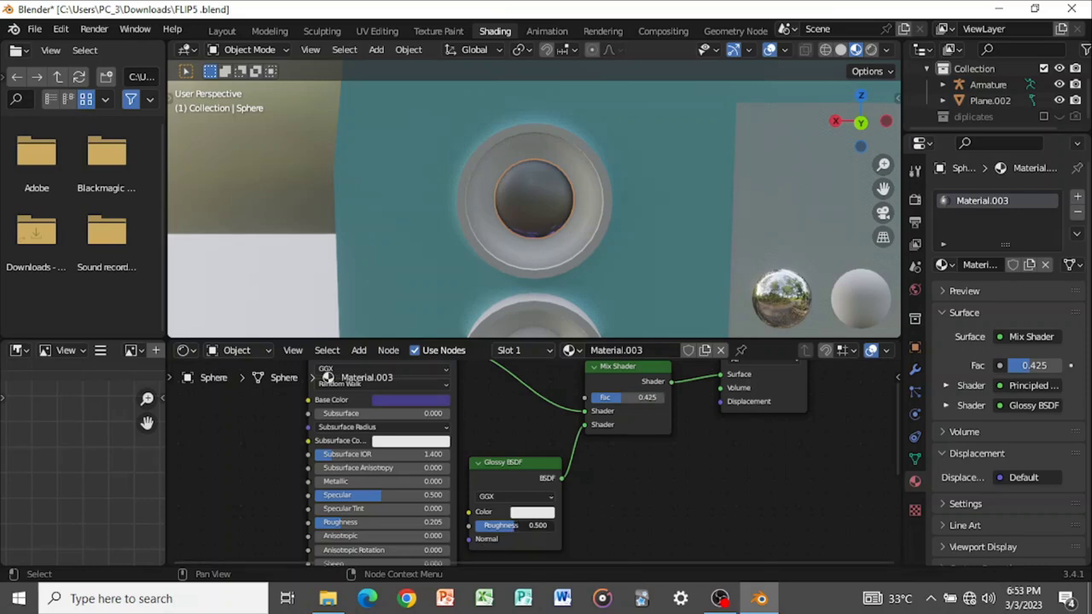
# - Set the Glossy BSDF's roughness to 0.362 and darken its color to a value of about 0.104
pyautogui.moveTo(512, 525); pyautogui.dragTo(499, 524)
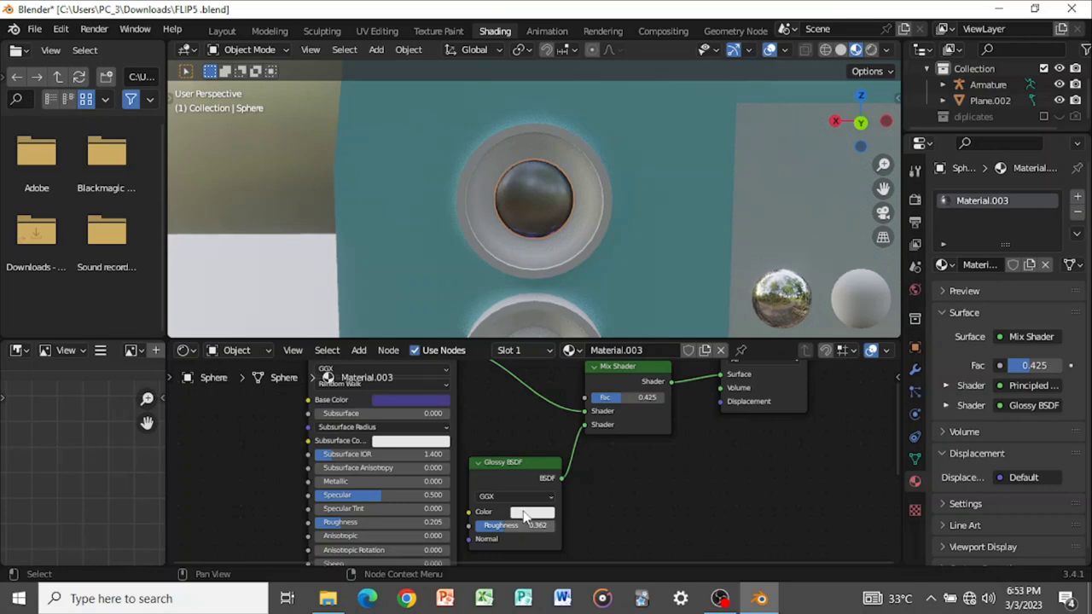
pyautogui.click(523, 512)
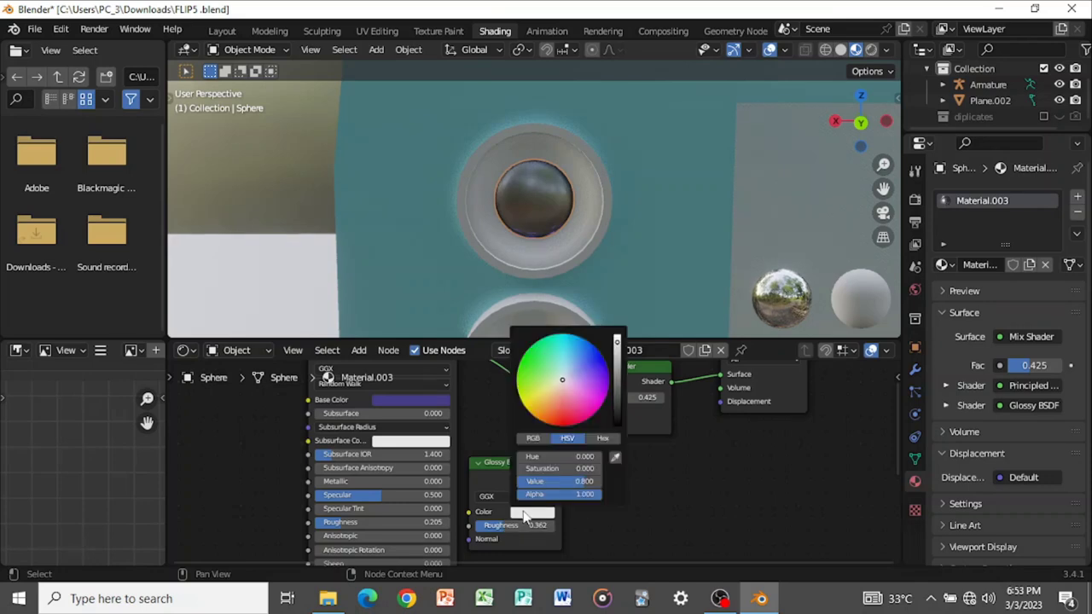
pyautogui.click(617, 399)
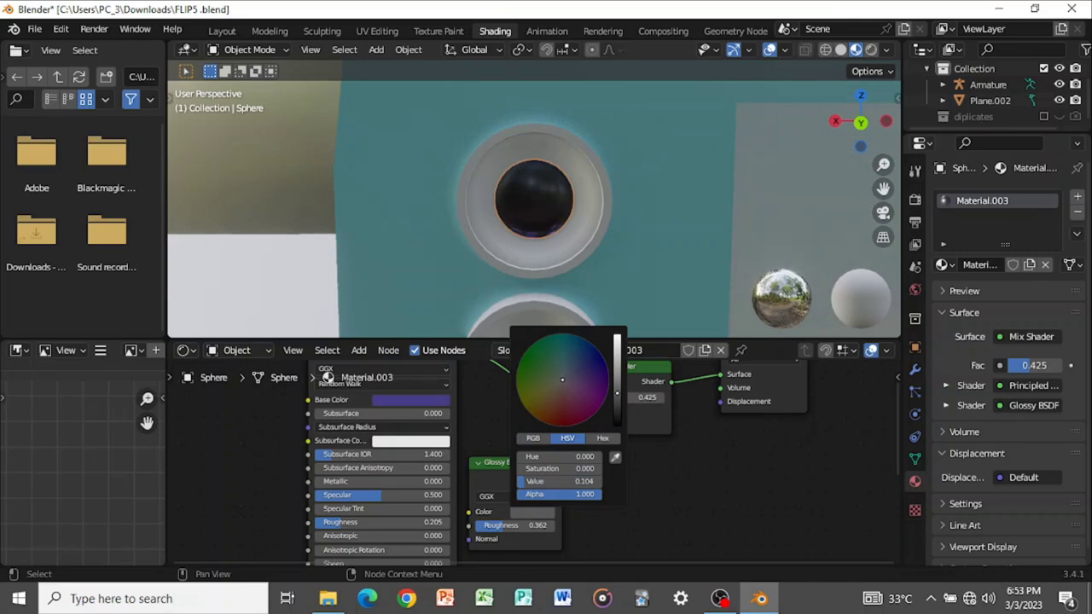
# - Darken the Glossy BSDF's color slightly further and set the Mix Shader's factor to 0.358
pyautogui.moveTo(617, 394); pyautogui.dragTo(617, 400)
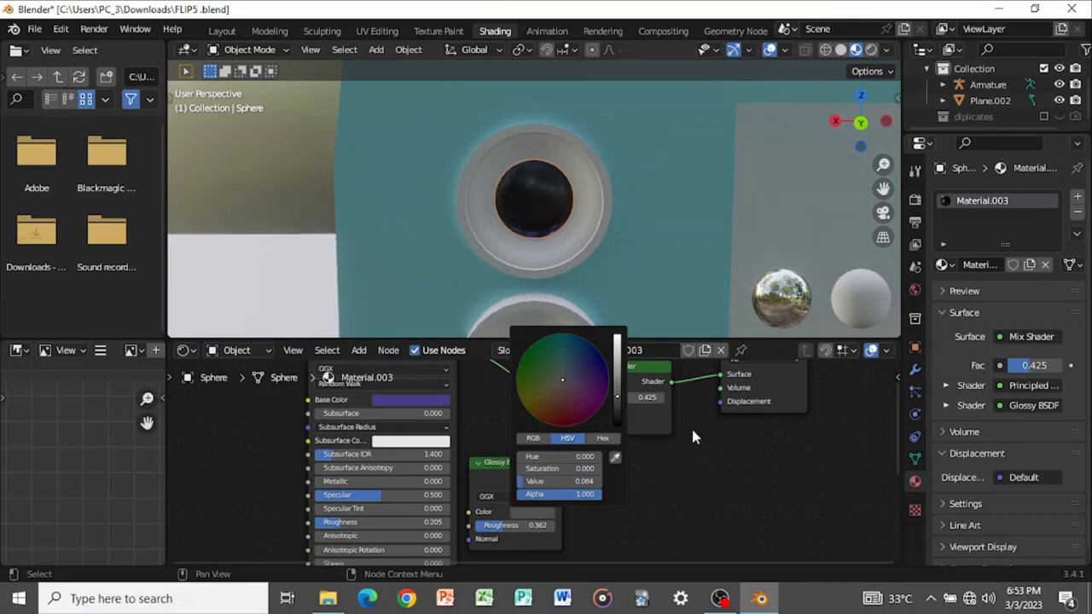
pyautogui.moveTo(631, 398); pyautogui.dragTo(616, 397)
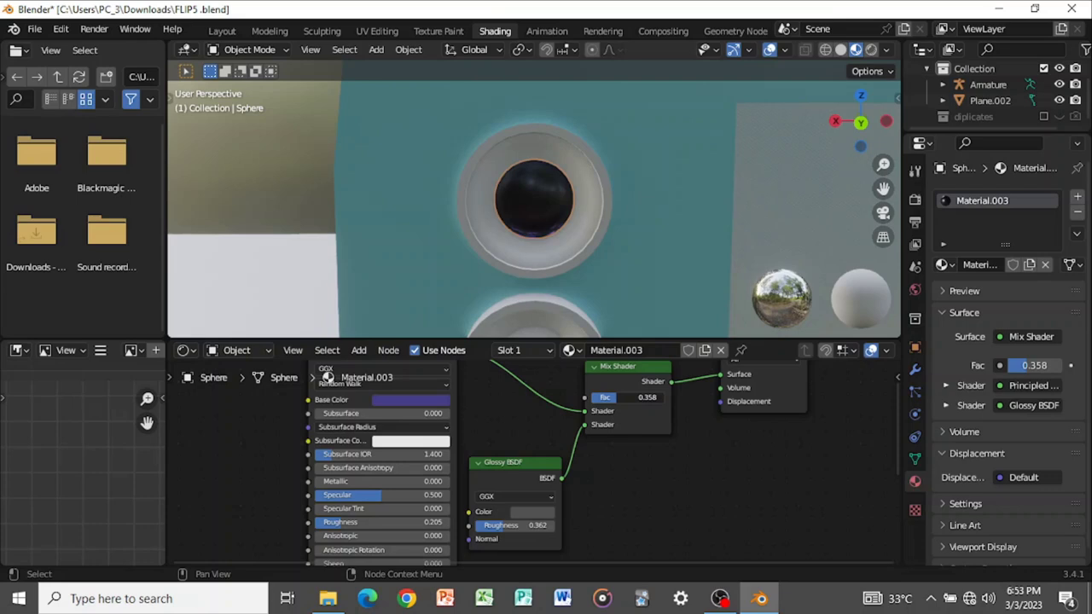
pyautogui.moveTo(642, 249); pyautogui.dragTo(584, 244, button='middle')
pyautogui.scroll(10, 584, 237)
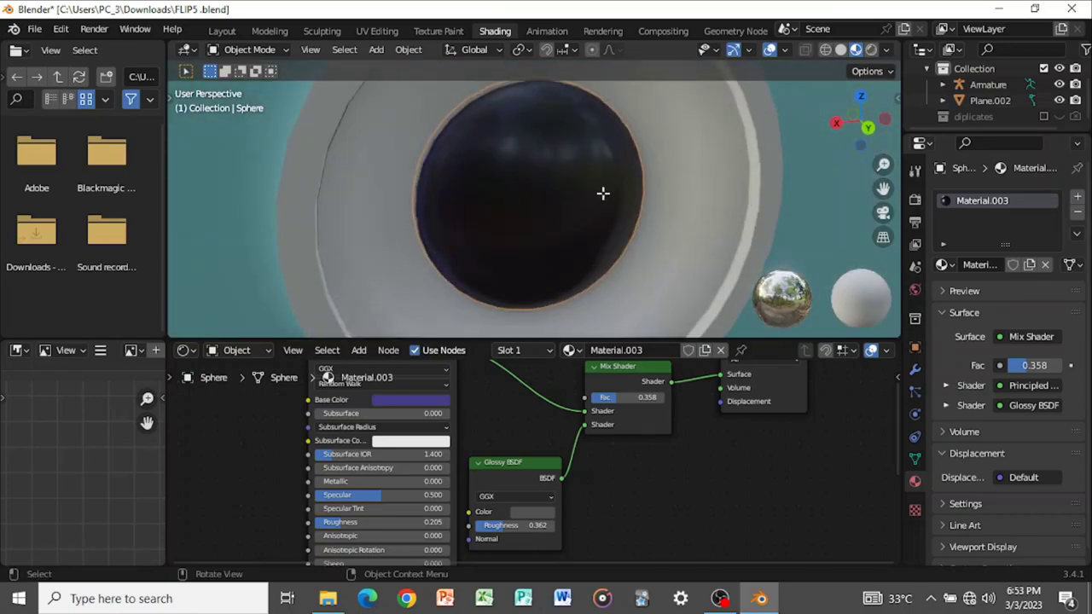
# - Select all faces of the upper lens sphere and add a second material slot holding an independent copy of Material.003
pyautogui.press('Tab')
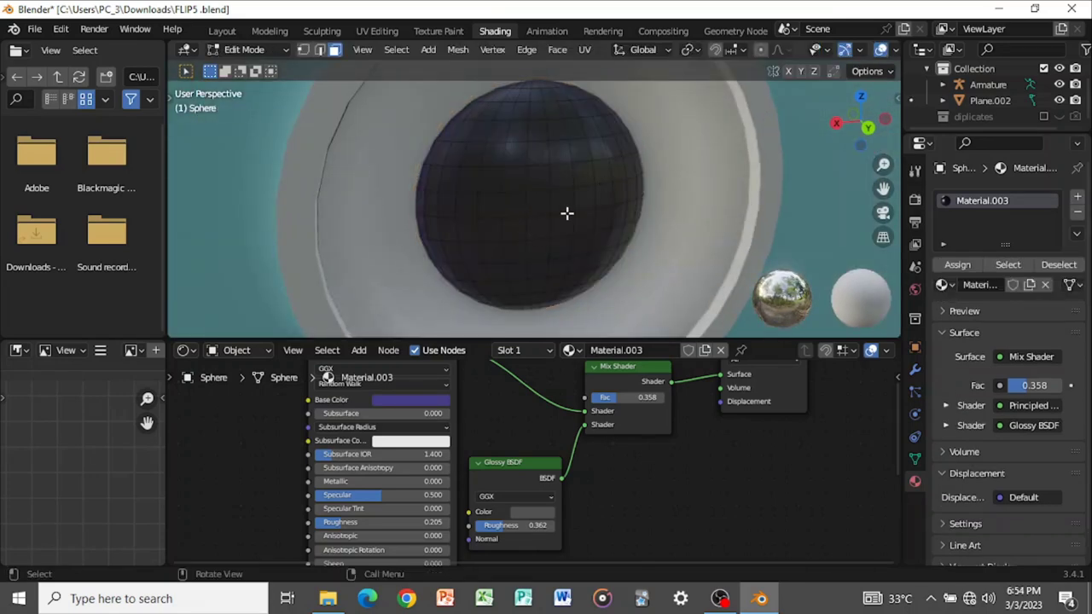
pyautogui.press('a')
pyautogui.moveTo(529, 199); pyautogui.dragTo(688, 209, button='middle')
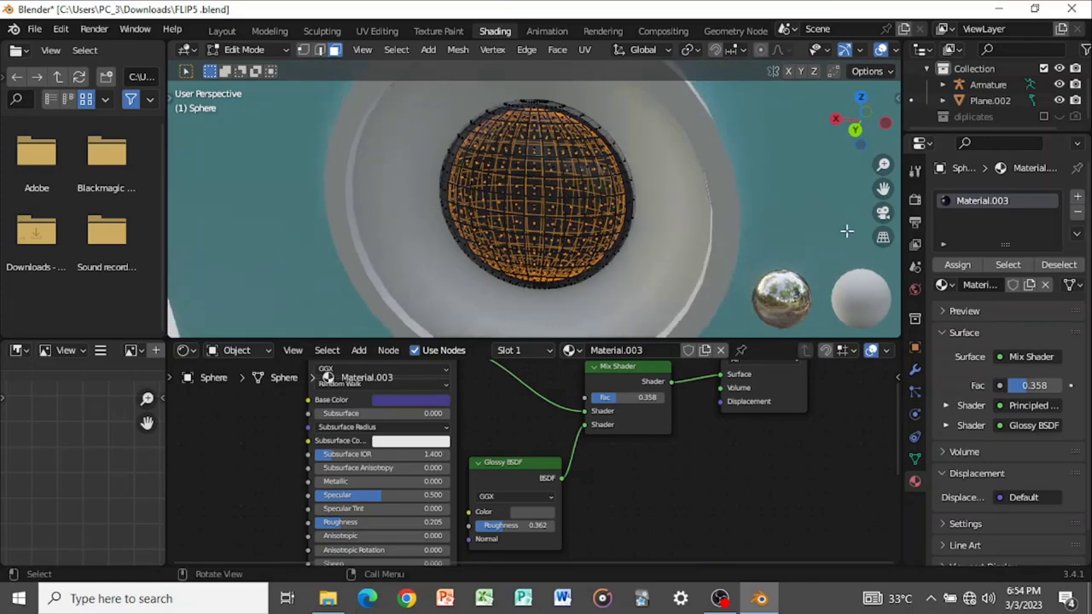
pyautogui.click(1078, 200)
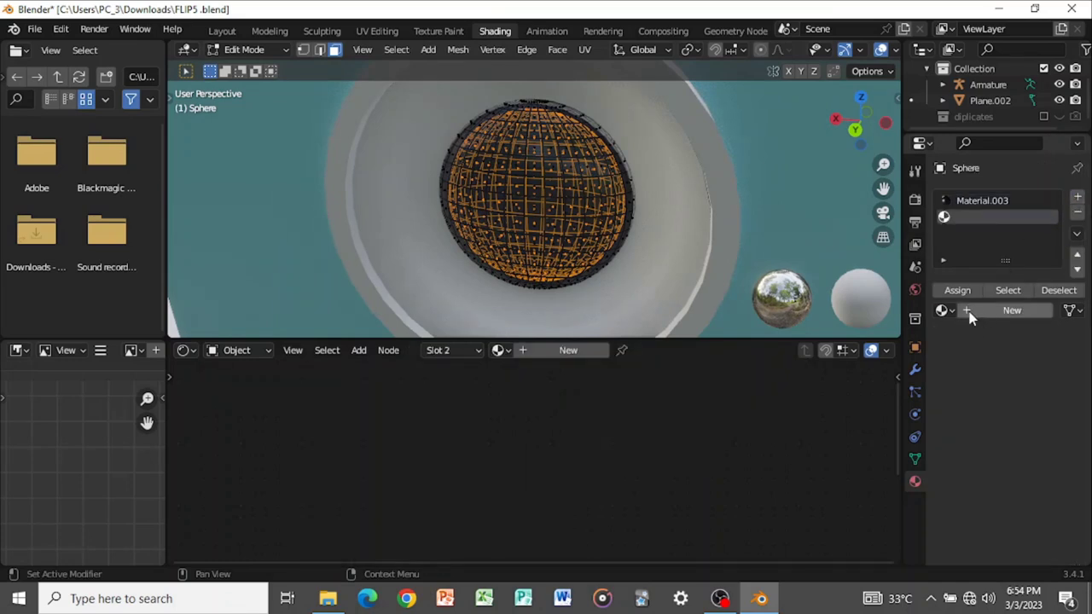
pyautogui.click(941, 310)
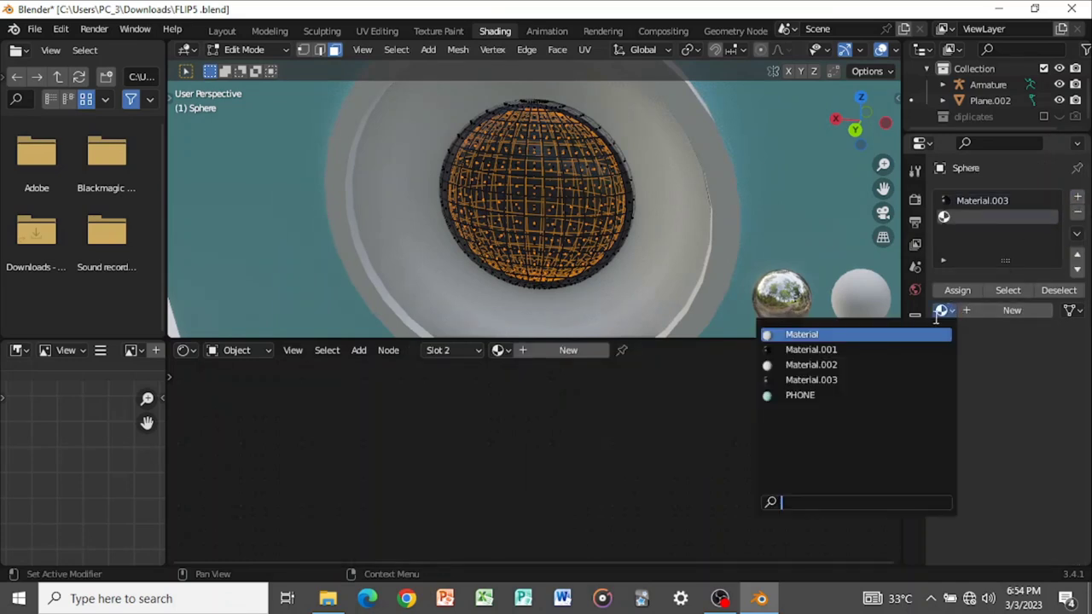
pyautogui.click(841, 386)
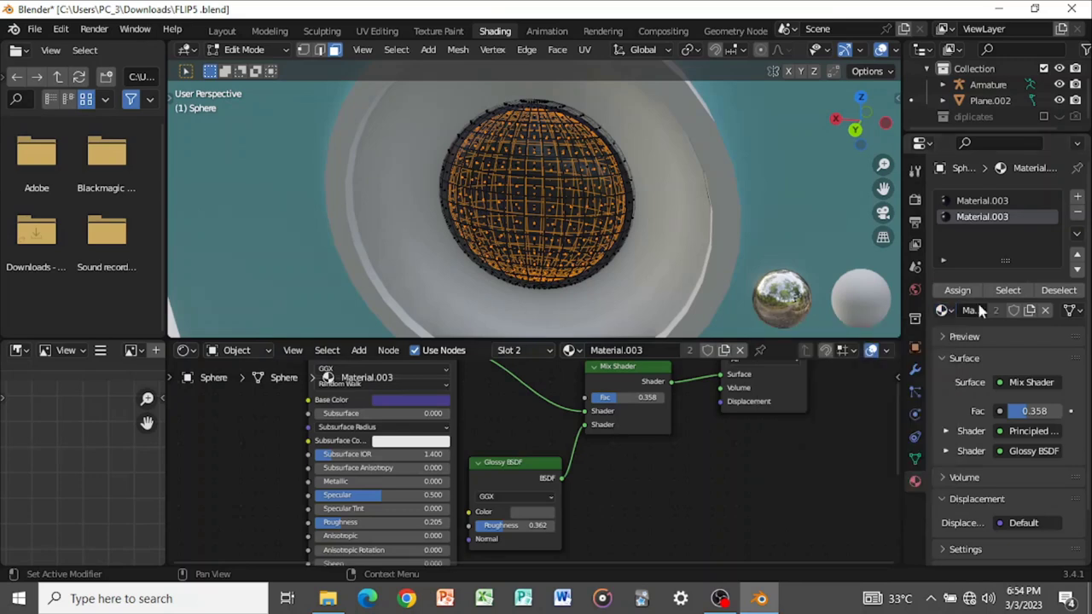
pyautogui.click(1031, 312)
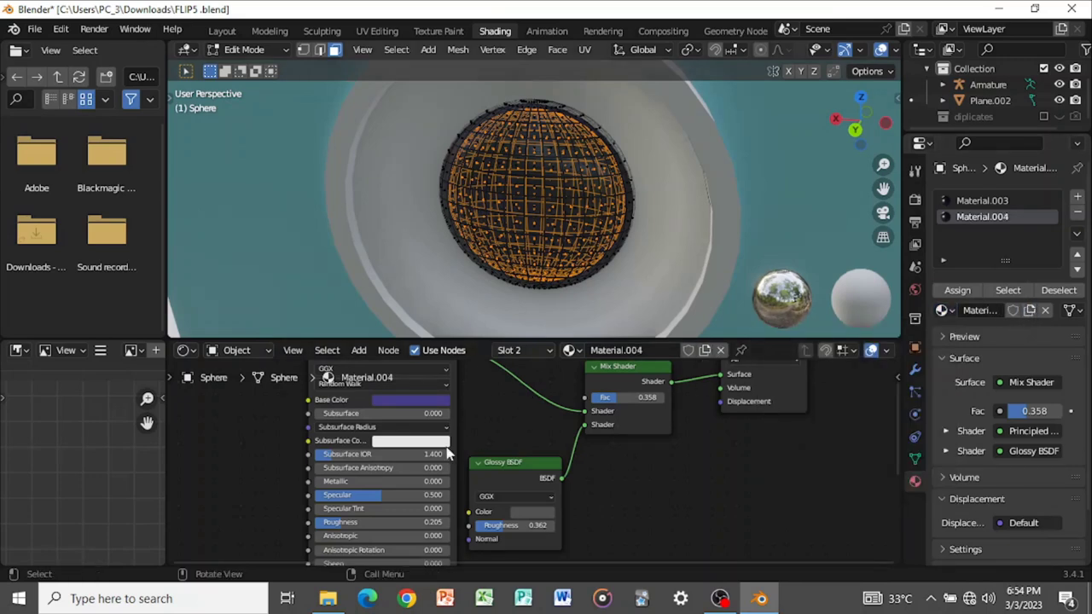
# - Change the copied material's Principled base color to a more saturated blue and assign it to the selected sphere faces
pyautogui.click(426, 400)
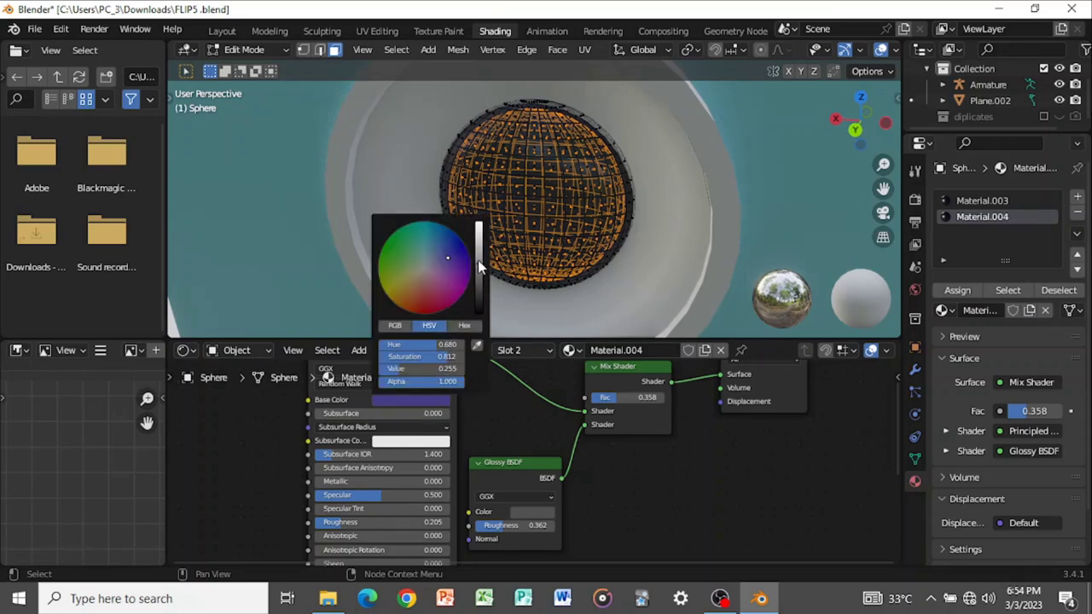
pyautogui.moveTo(478, 260)
pyautogui.mouseDown()
pyautogui.moveTo(479, 245)
pyautogui.moveTo(438, 257)
pyautogui.moveTo(456, 249)
pyautogui.mouseUp()
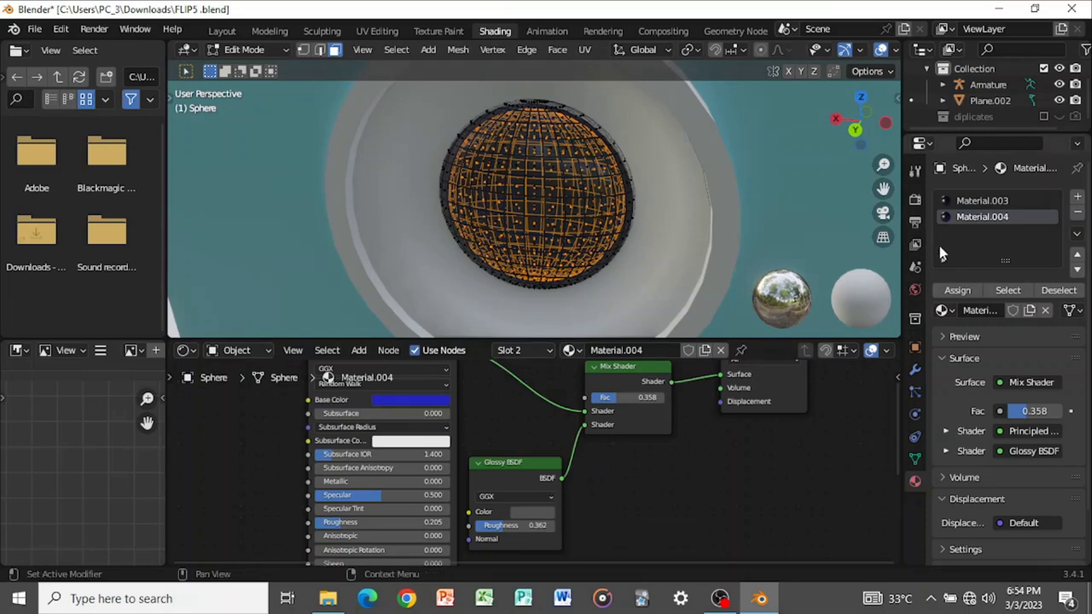
pyautogui.click(947, 290)
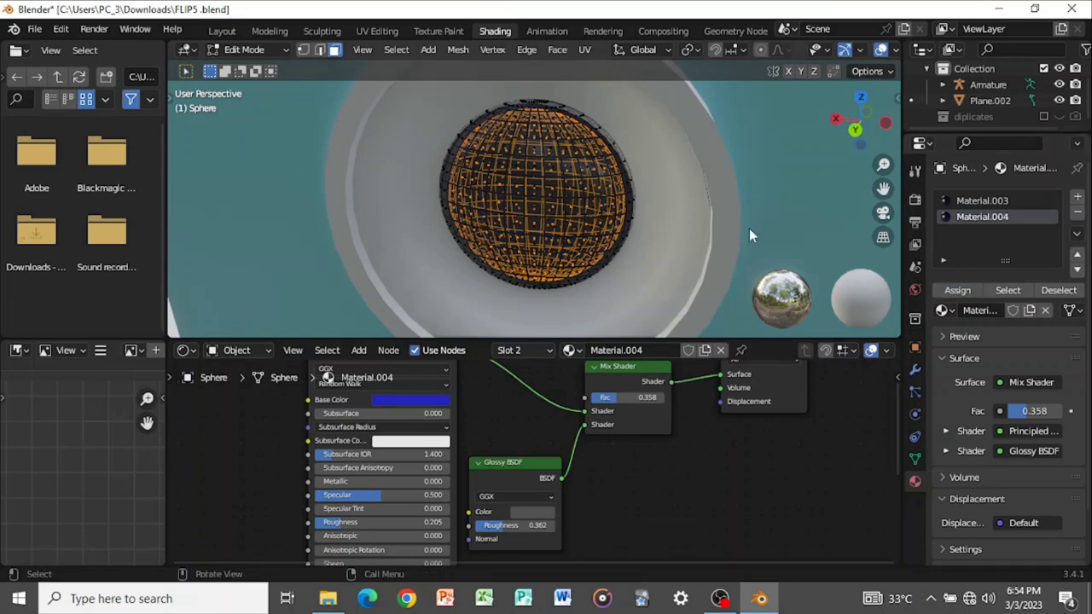
pyautogui.press('Tab')
pyautogui.moveTo(674, 210); pyautogui.dragTo(655, 195, button='middle')
pyautogui.scroll(-5, 655, 196)
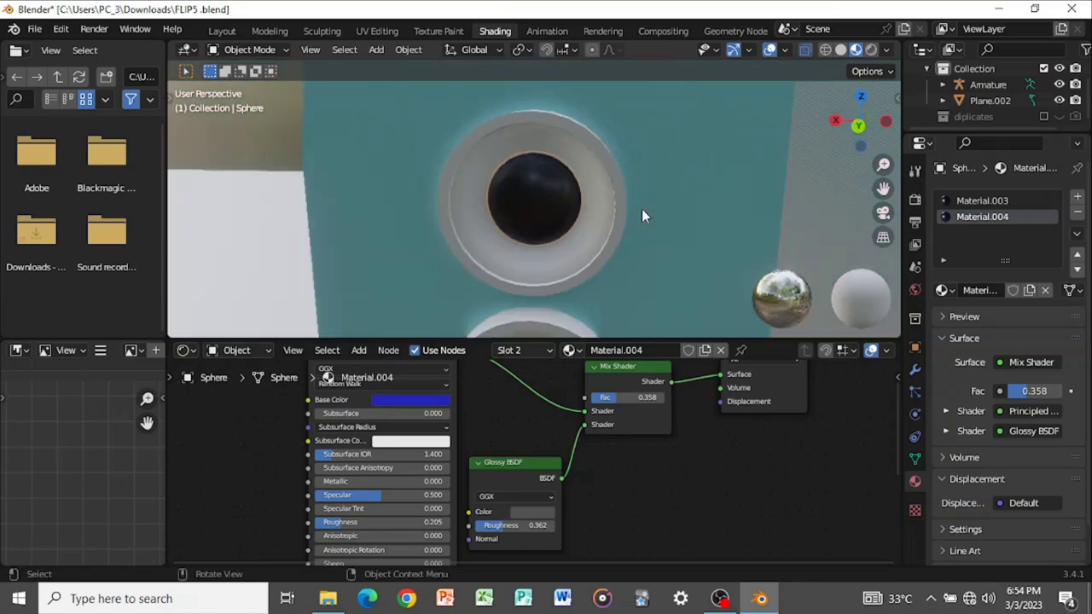
# - Select the inner ring surrounding the upper lens sphere and create a new material for it
pyautogui.click(584, 224)
pyautogui.click(583, 224)
pyautogui.click(583, 224)
pyautogui.click(583, 224)
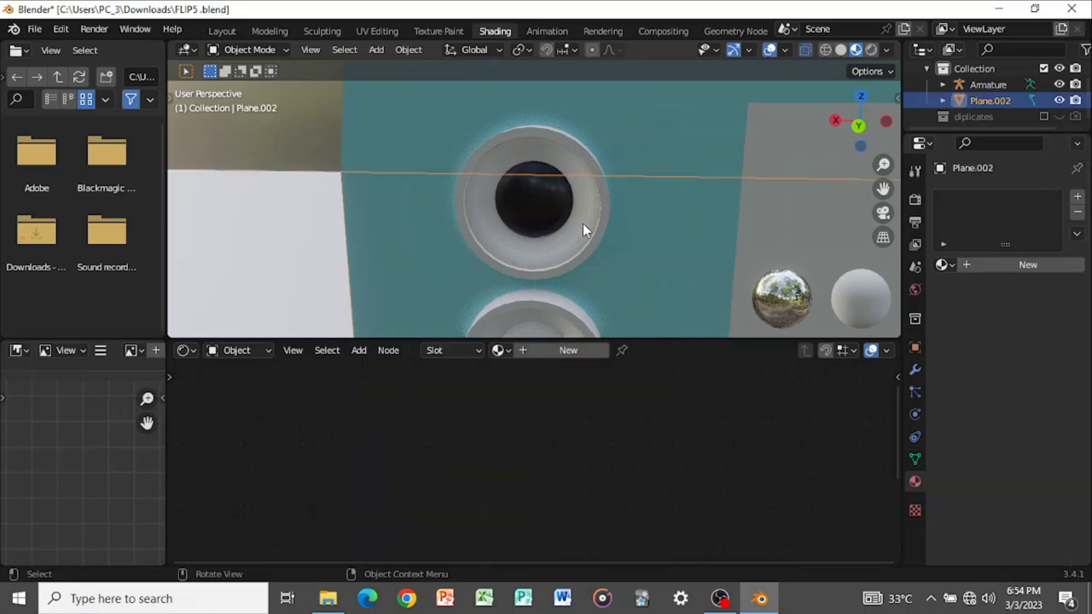
pyautogui.click(582, 223)
pyautogui.click(1000, 265)
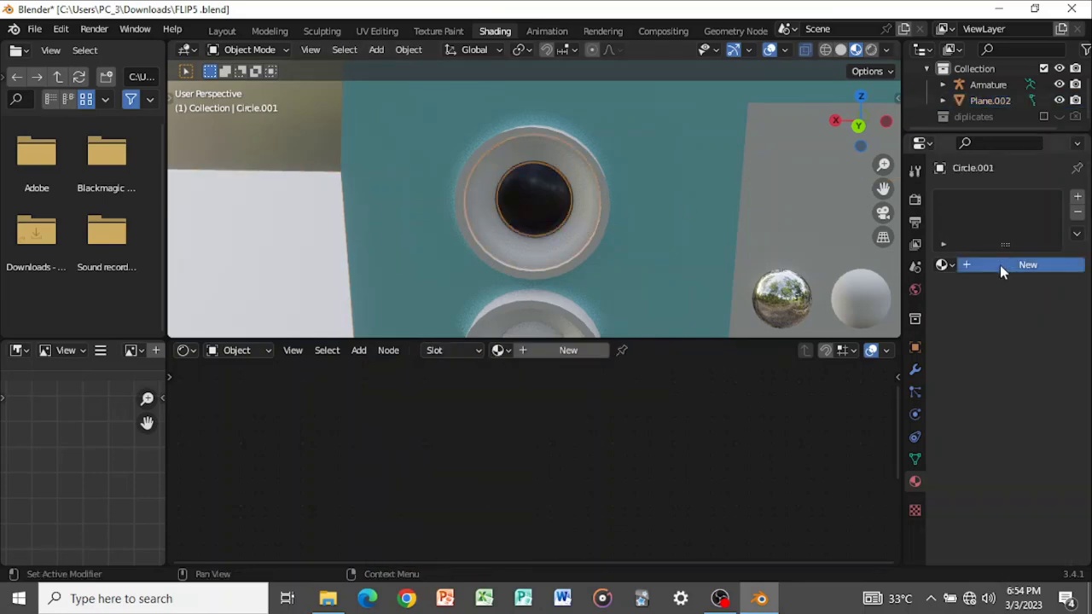
# - Set the inner ring material's base color to near black with a value of 0.025 and its roughness to 0.790
pyautogui.scroll(-5, 1002, 358)
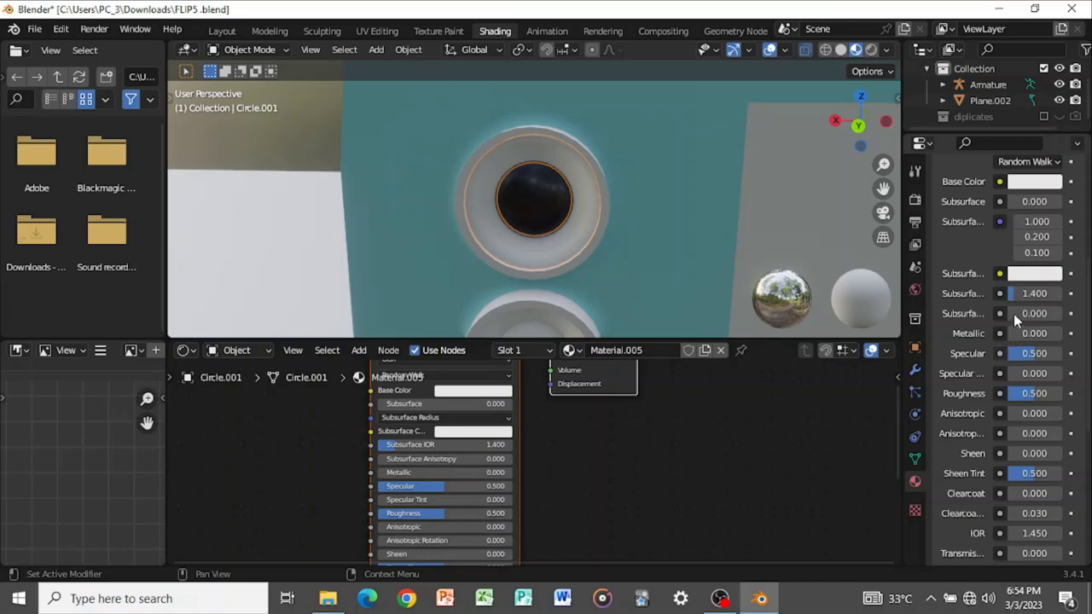
pyautogui.click(1027, 184)
pyautogui.moveTo(989, 387); pyautogui.dragTo(938, 389)
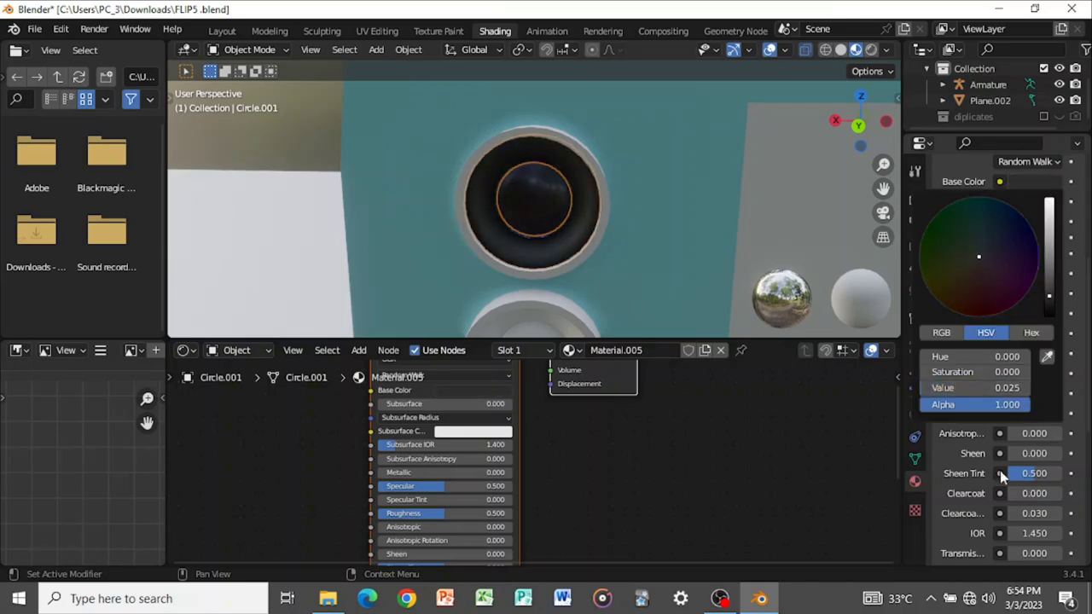
pyautogui.moveTo(1020, 395); pyautogui.dragTo(1037, 395)
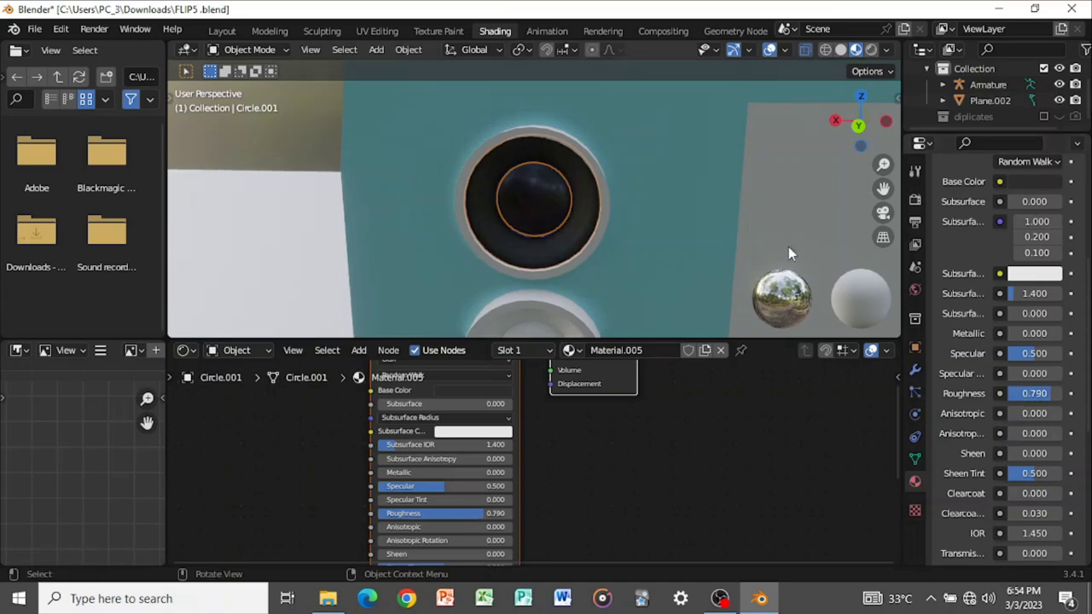
# - Apply Material.005 to the outer ring of the upper camera and make it an independent copy
pyautogui.click(623, 224)
pyautogui.moveTo(653, 195); pyautogui.dragTo(617, 239, button='middle')
pyautogui.click(618, 232)
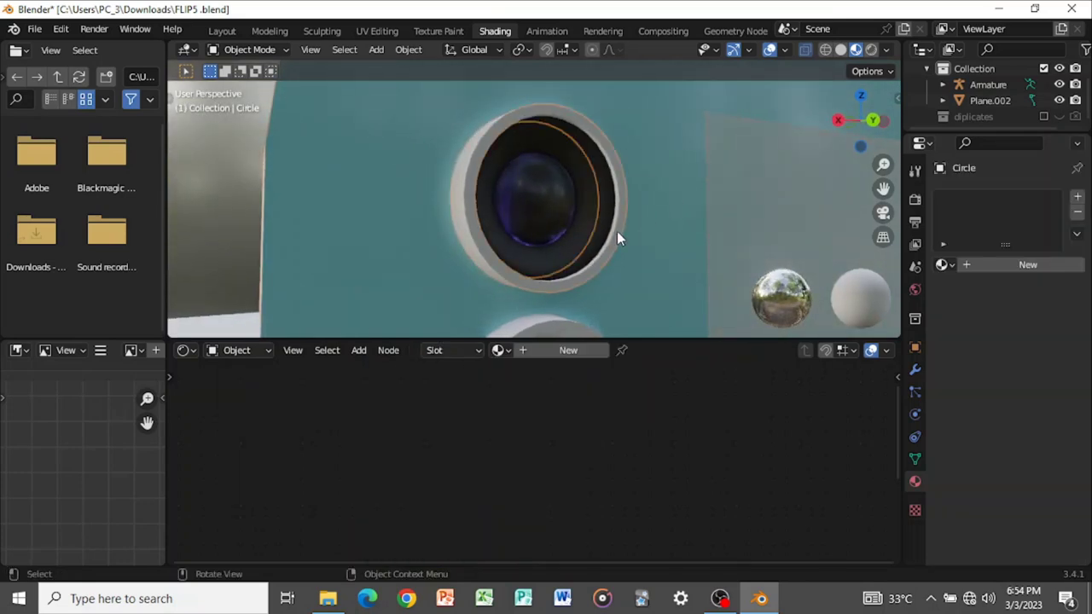
pyautogui.click(943, 266)
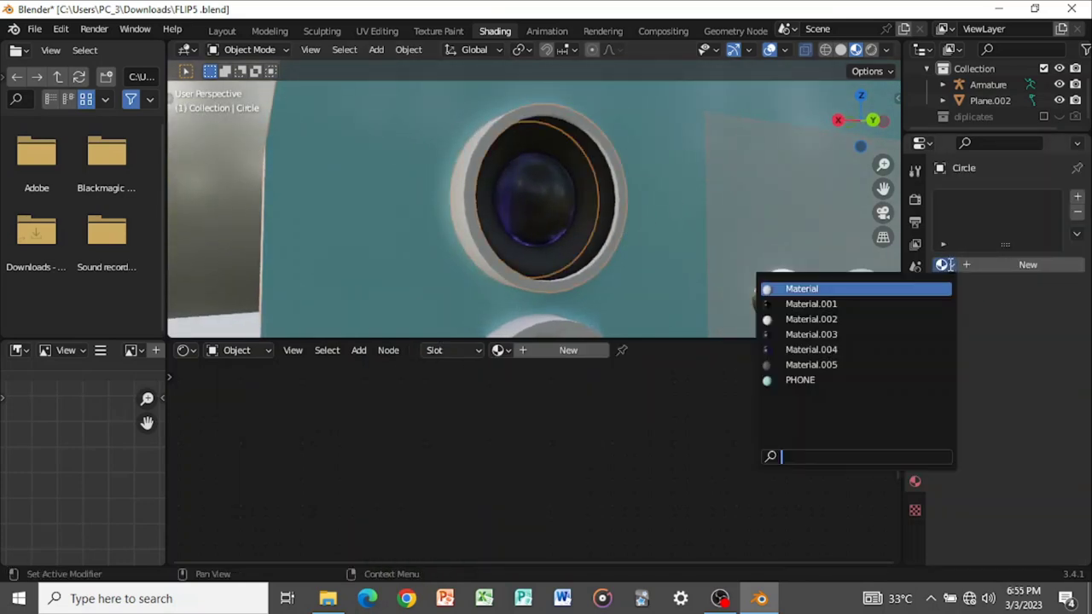
pyautogui.click(874, 364)
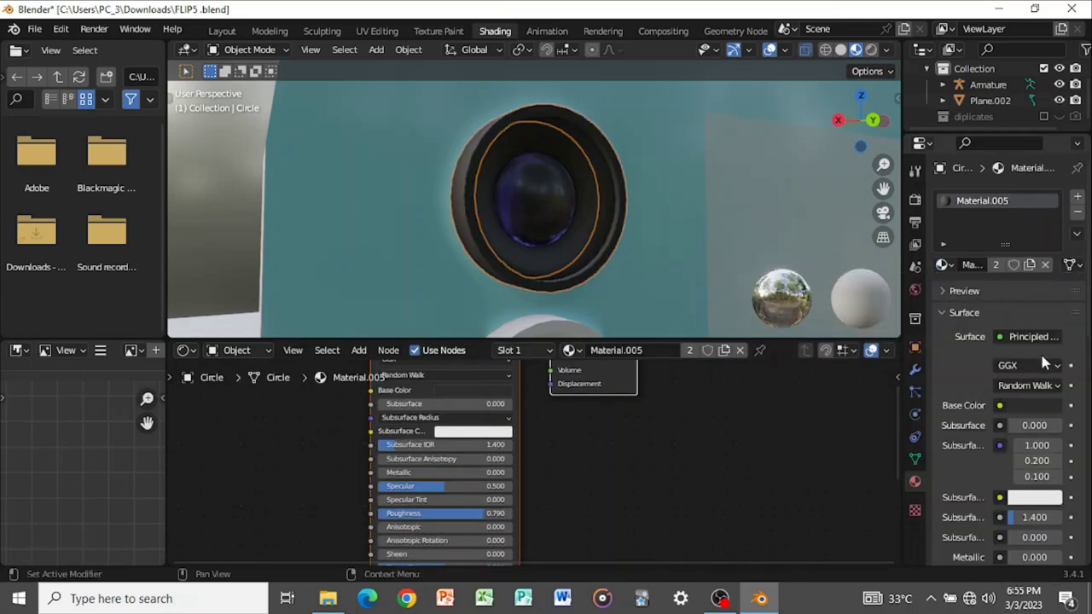
pyautogui.click(1029, 266)
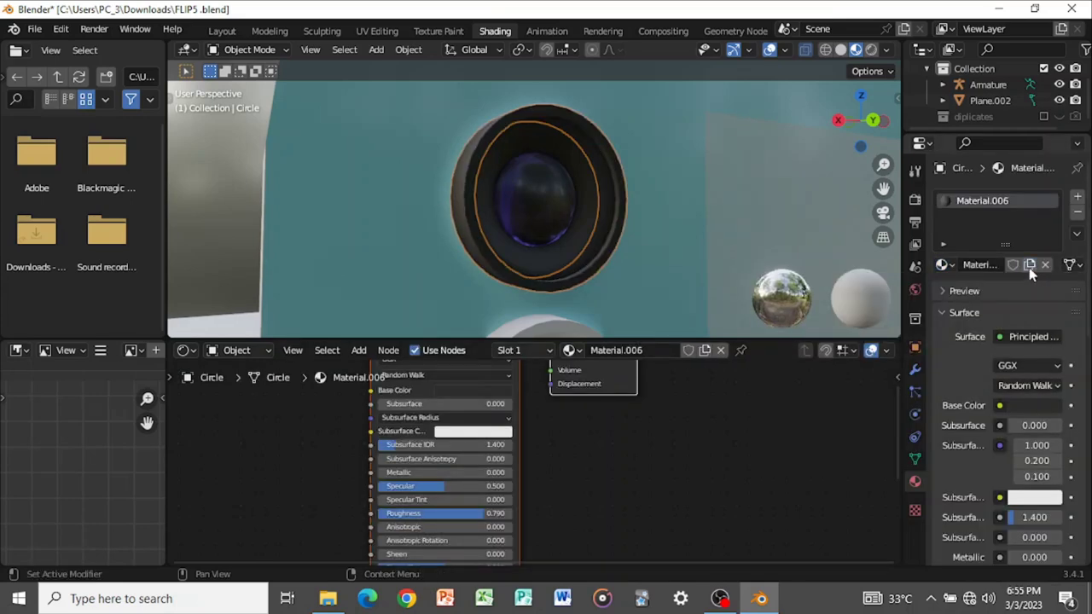
# - Try a roughness of 0.4 on the outer ring's material and settle on 0.3
pyautogui.scroll(-4, 1035, 411)
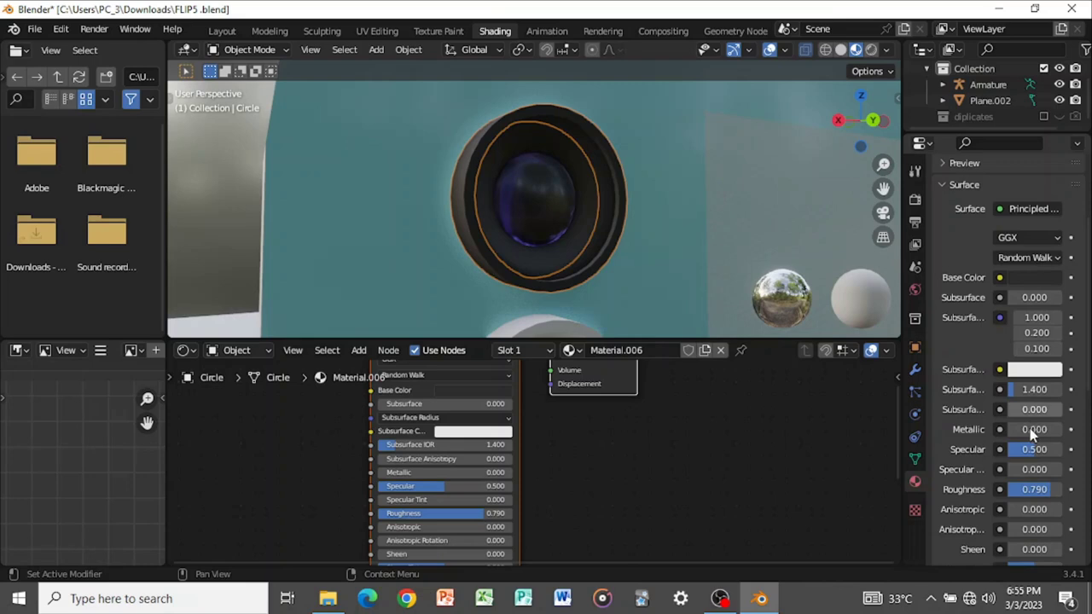
pyautogui.scroll(-1, 1029, 428)
pyautogui.doubleClick(1025, 459)
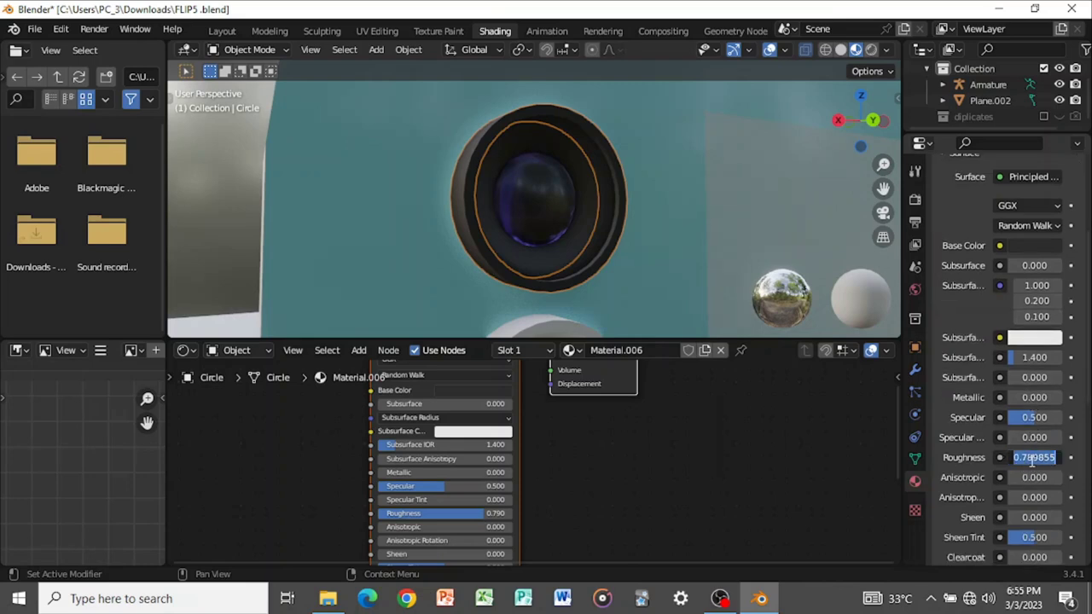
pyautogui.press('BackSpace')
pyautogui.write('.4')
pyautogui.press('Return')
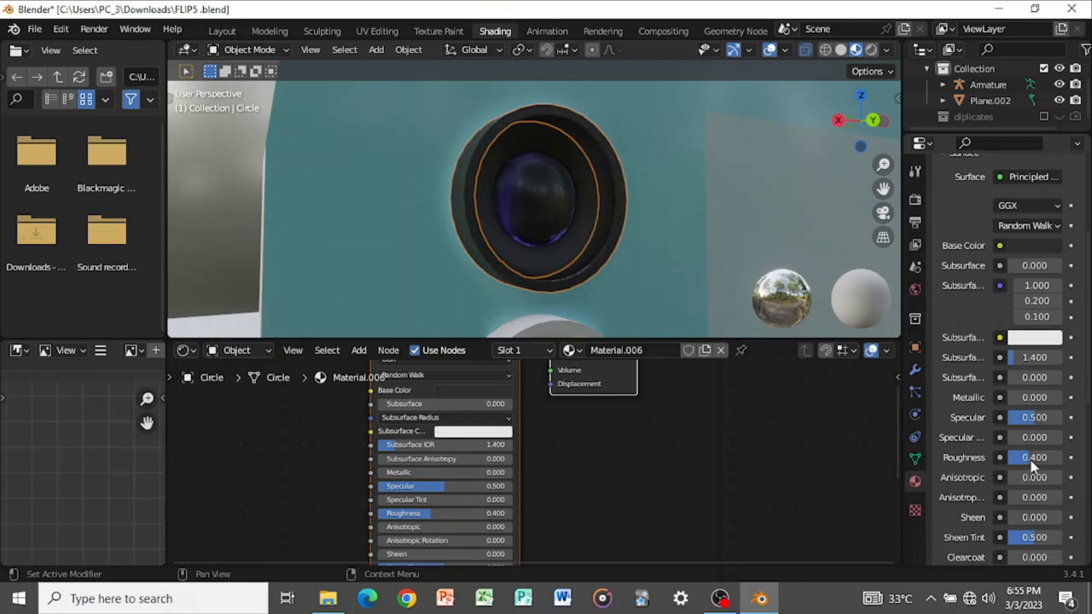
pyautogui.doubleClick(1041, 456)
pyautogui.press('BackSpace')
pyautogui.write('.3')
pyautogui.press('Return')
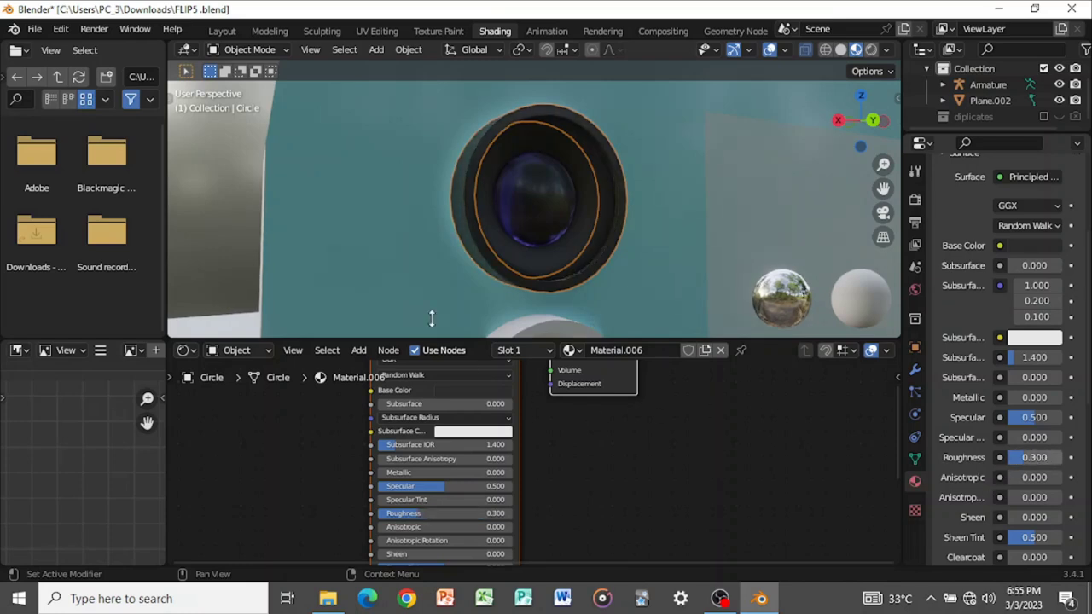
# - Apply the blue lens material, Material.004, to the lower camera's lens sphere
pyautogui.moveTo(457, 269); pyautogui.dragTo(570, 236, button='middle')
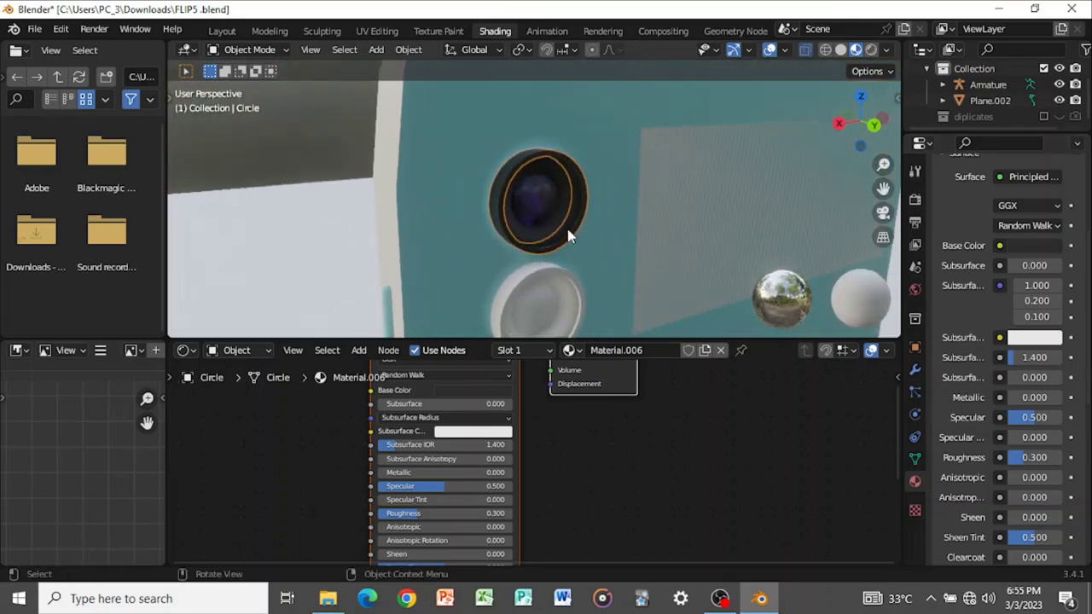
pyautogui.click(537, 310)
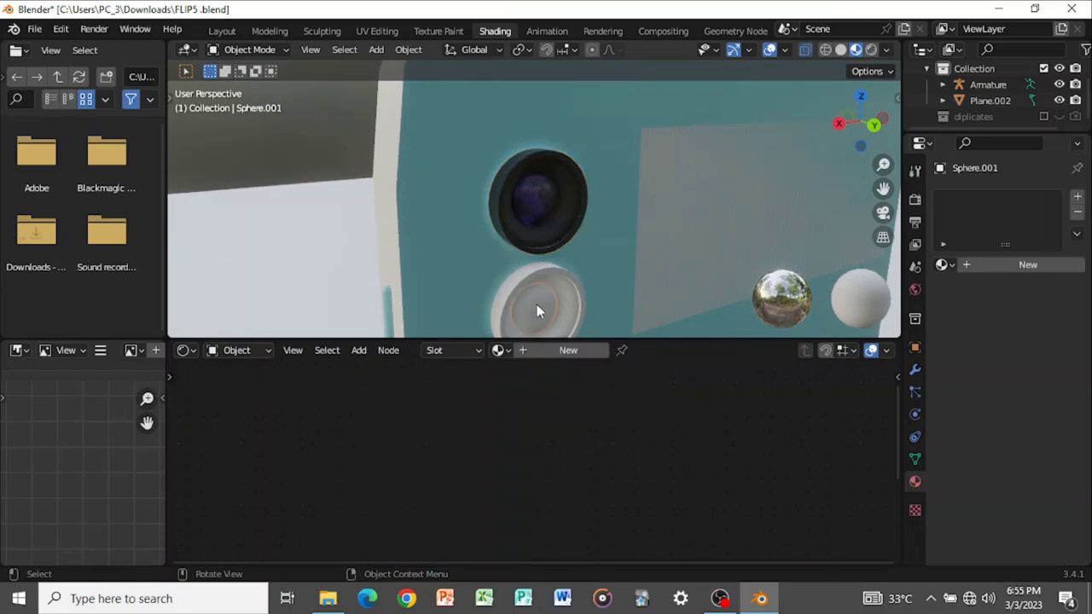
pyautogui.click(943, 264)
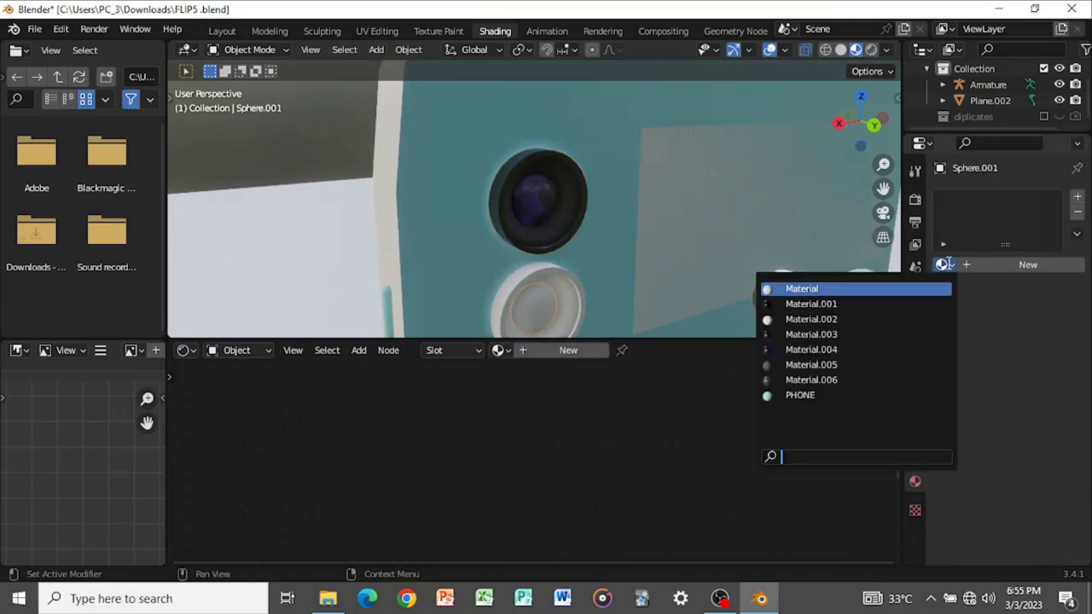
pyautogui.click(863, 350)
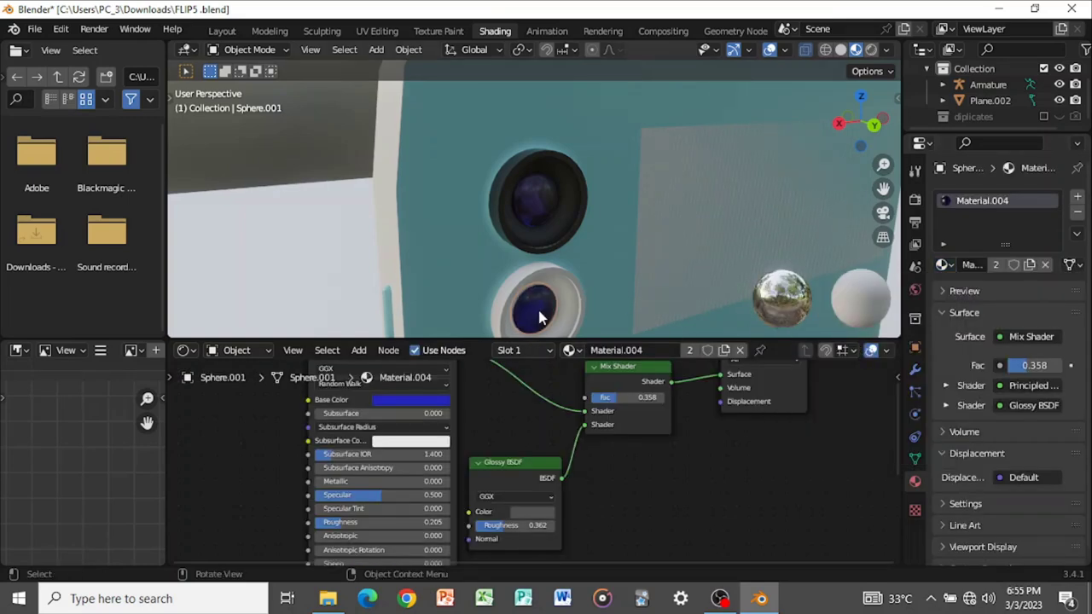
# - Apply Material.005 to the inner ring around the lower lens sphere
pyautogui.click(574, 308)
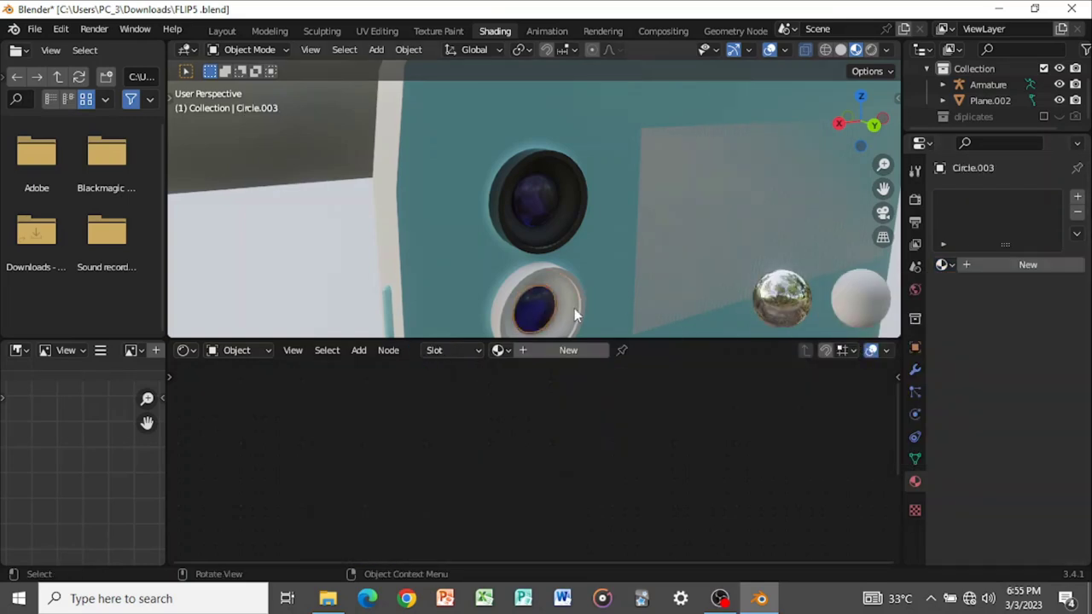
pyautogui.click(942, 265)
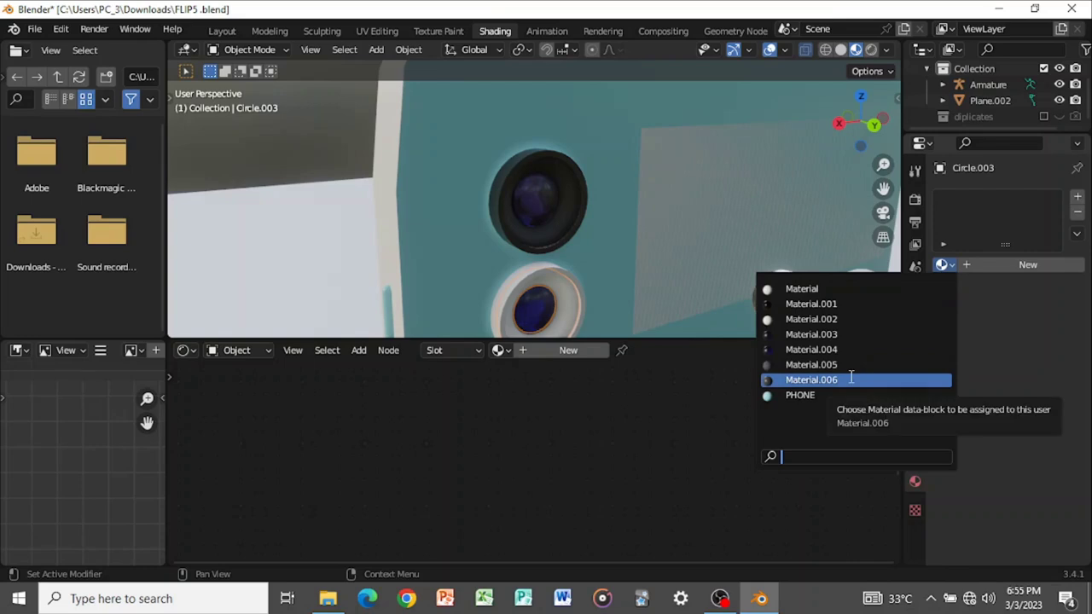
pyautogui.click(842, 364)
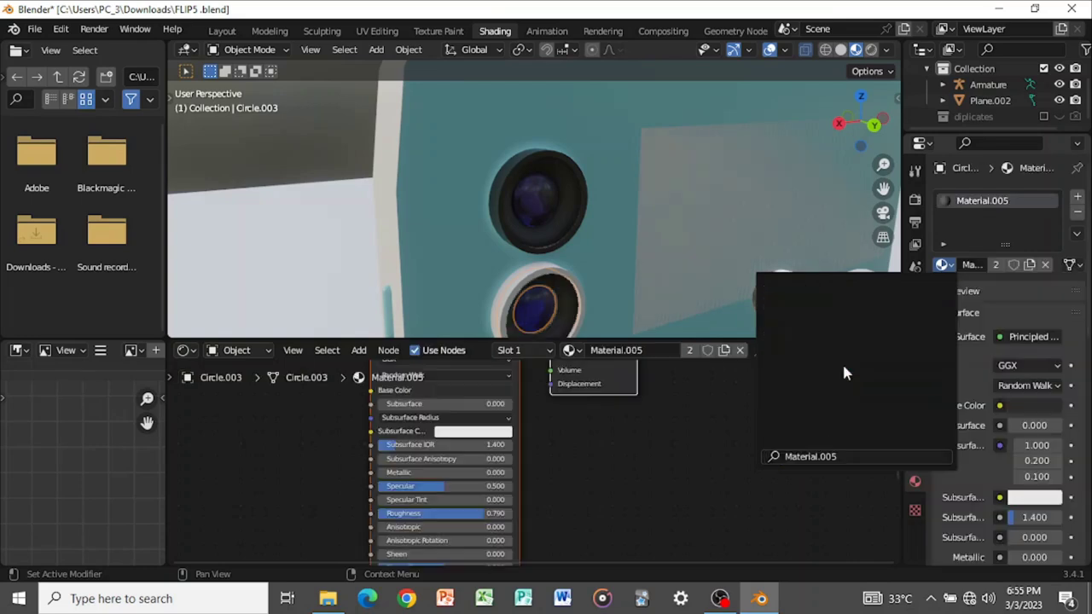
# - Apply Material.006 to the outer ring of the lower camera
pyautogui.click(556, 272)
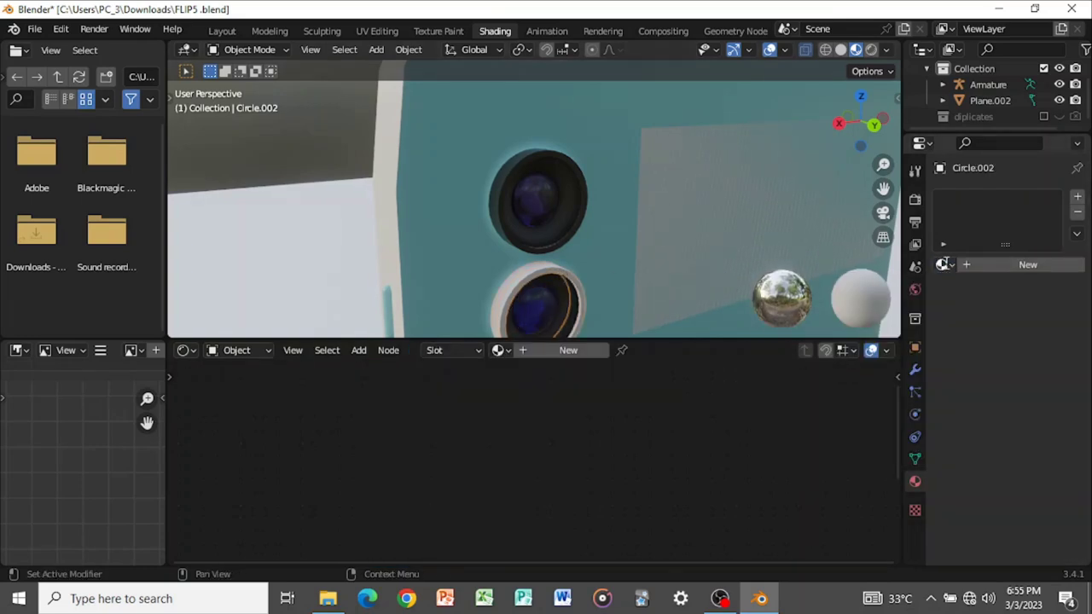
pyautogui.click(942, 264)
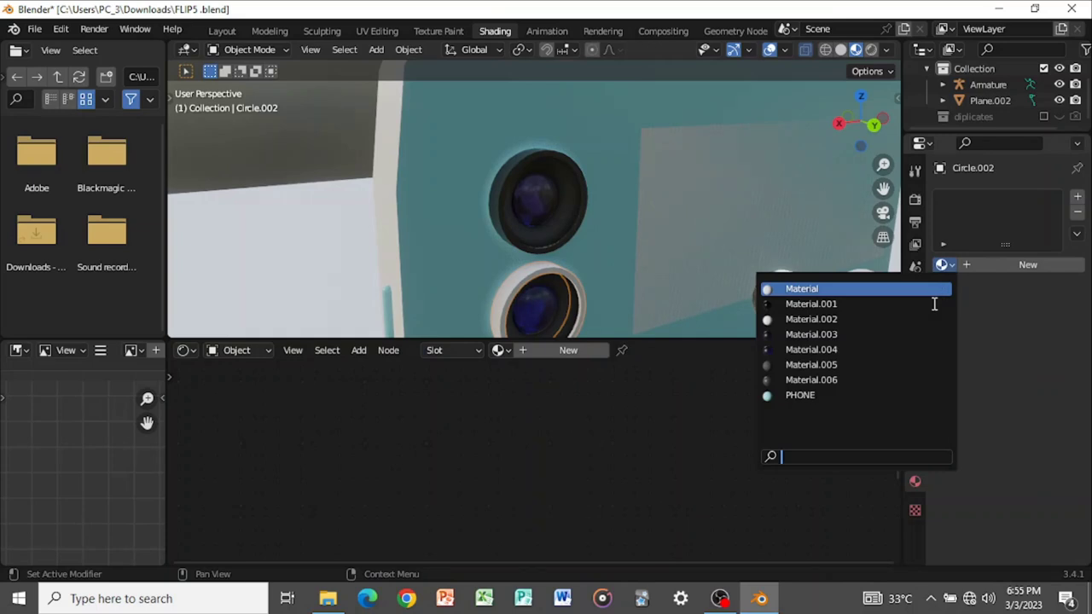
pyautogui.click(839, 379)
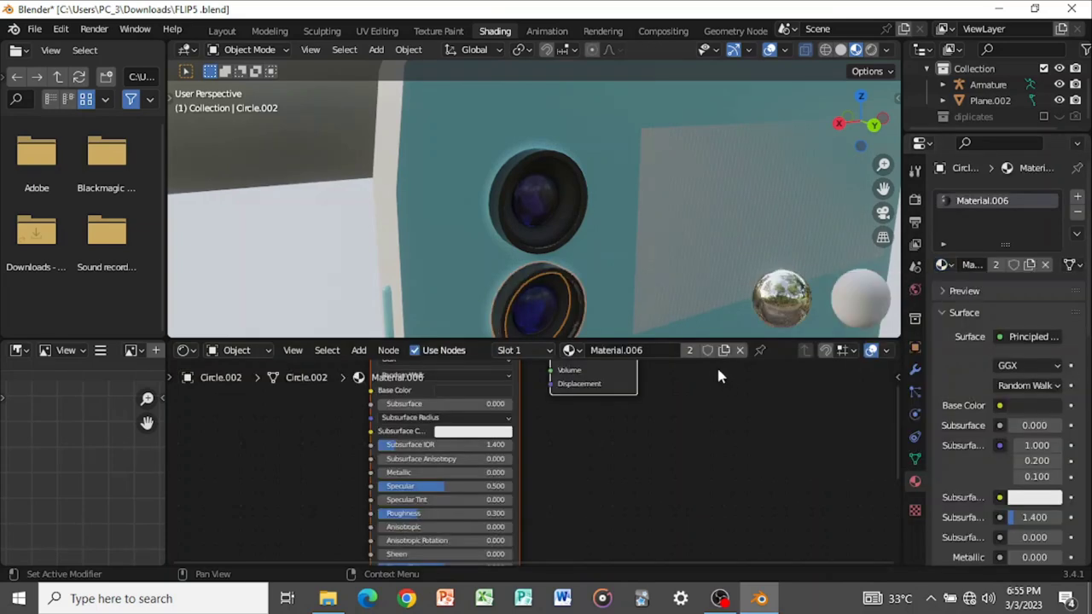
# - Apply Material.003 to the small flash sphere below the cameras and make it an independent copy
pyautogui.moveTo(617, 252); pyautogui.dragTo(590, 249, button='middle')
pyautogui.keyDown('shift'); pyautogui.moveTo(607, 335); pyautogui.dragTo(624, 312, button='middle'); pyautogui.keyUp('shift')
pyautogui.press('XF86AudioRaiseVolume')
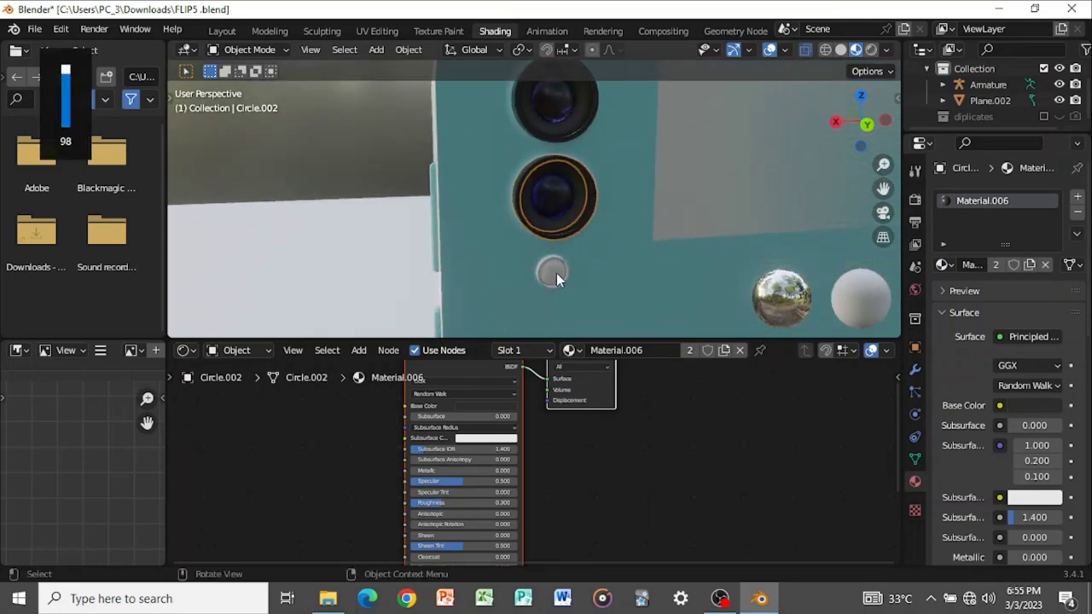
pyautogui.click(552, 273)
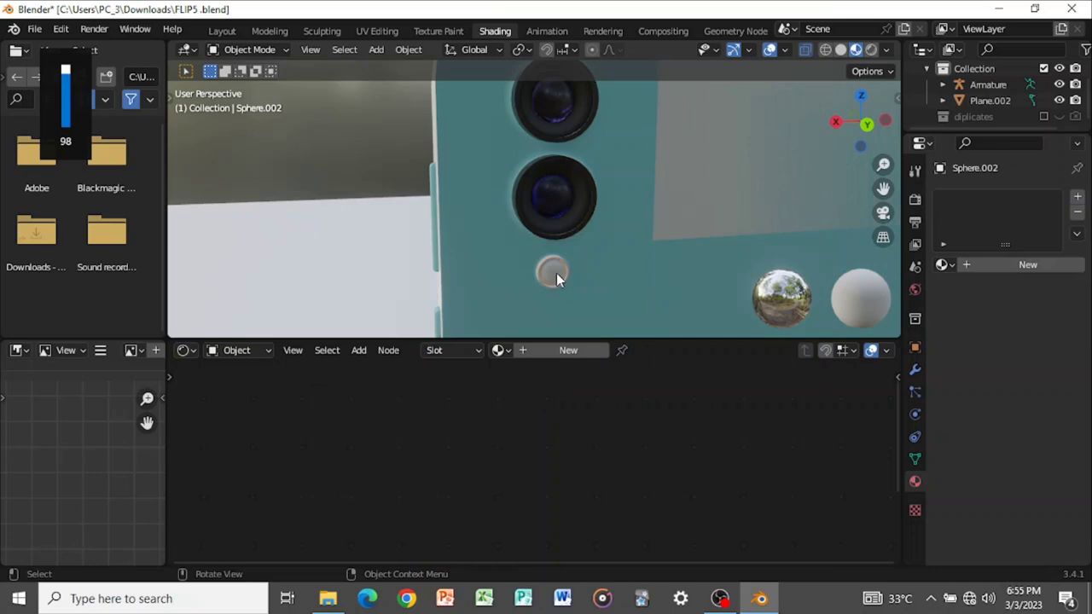
pyautogui.click(943, 264)
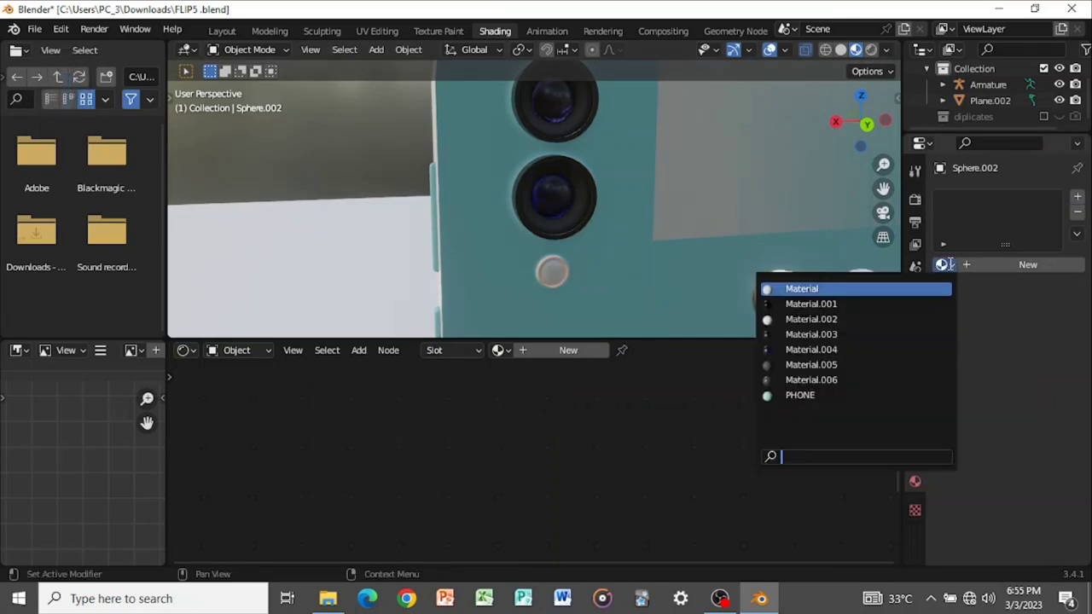
pyautogui.click(832, 334)
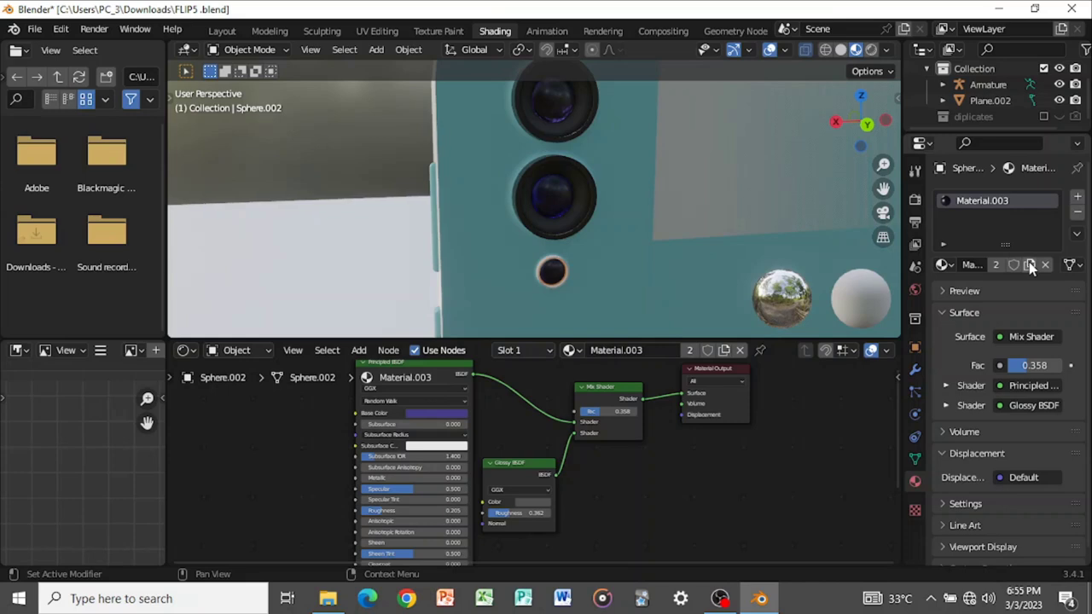
pyautogui.click(1027, 262)
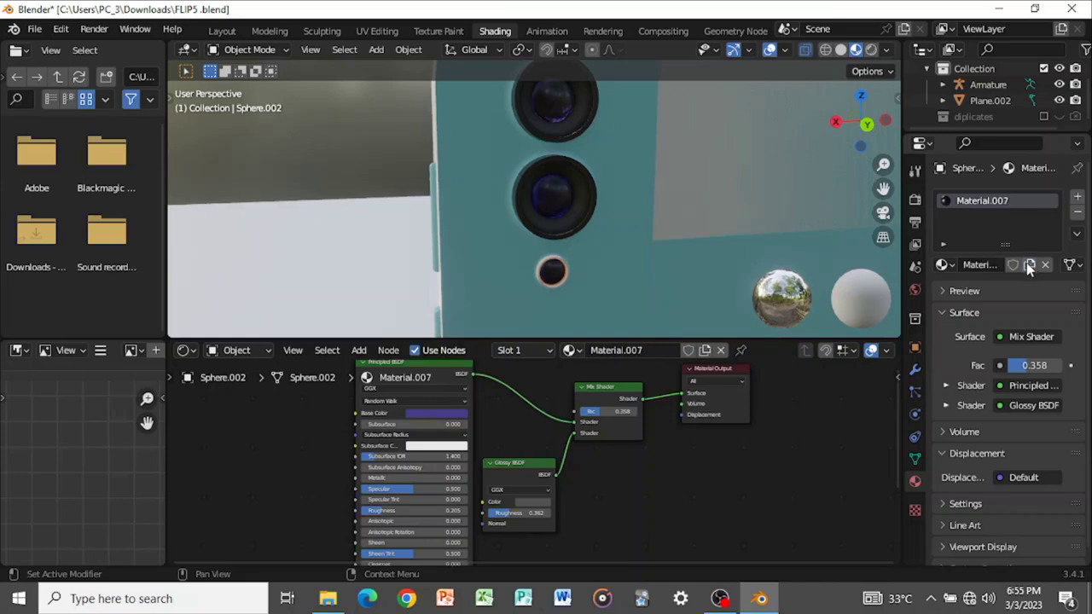
# - Raise the flash material's base color to full brightness and its Glossy BSDF color to white
pyautogui.click(452, 414)
pyautogui.moveTo(492, 295); pyautogui.dragTo(491, 273)
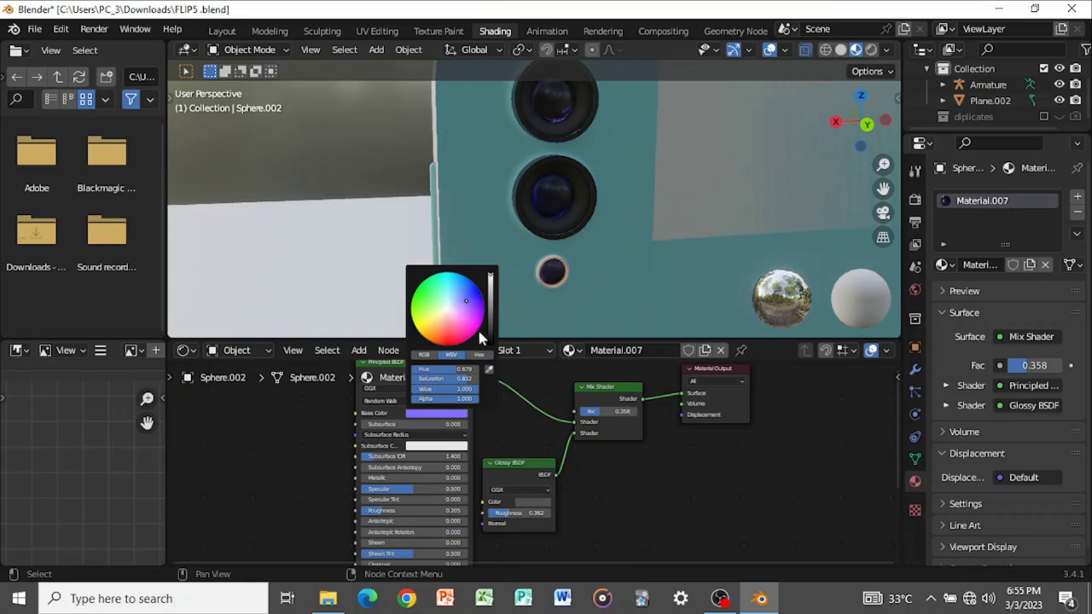
pyautogui.click(532, 503)
pyautogui.moveTo(601, 413); pyautogui.dragTo(599, 367)
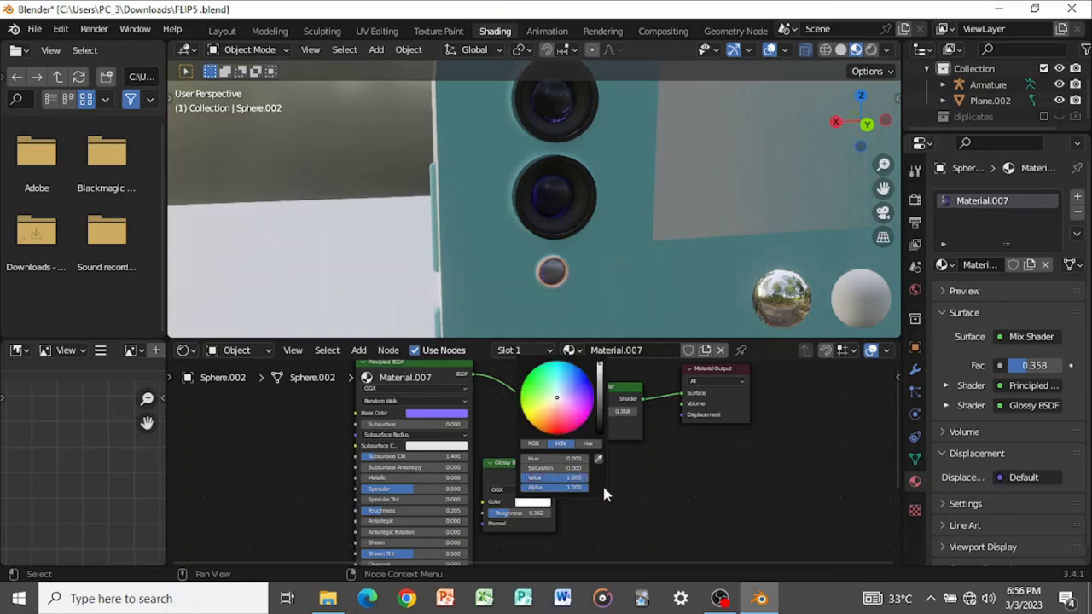
# - Change the flash material's base color to near-white and raise its Mix Shader factor to about 0.467
pyautogui.moveTo(602, 411)
pyautogui.mouseDown()
pyautogui.moveTo(583, 411)
pyautogui.moveTo(597, 411)
pyautogui.mouseUp()
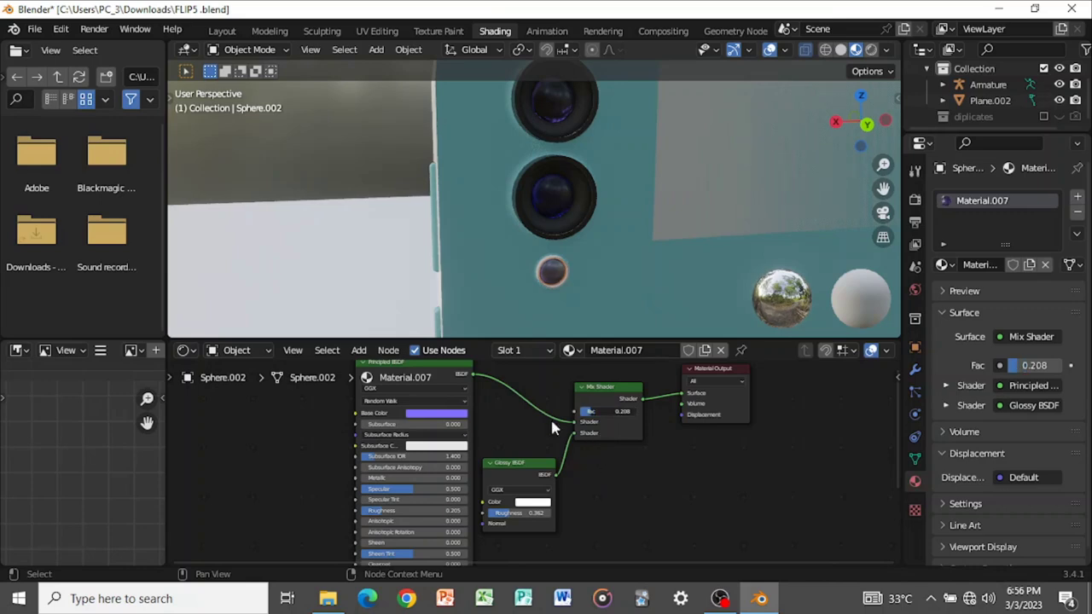
pyautogui.click(461, 418)
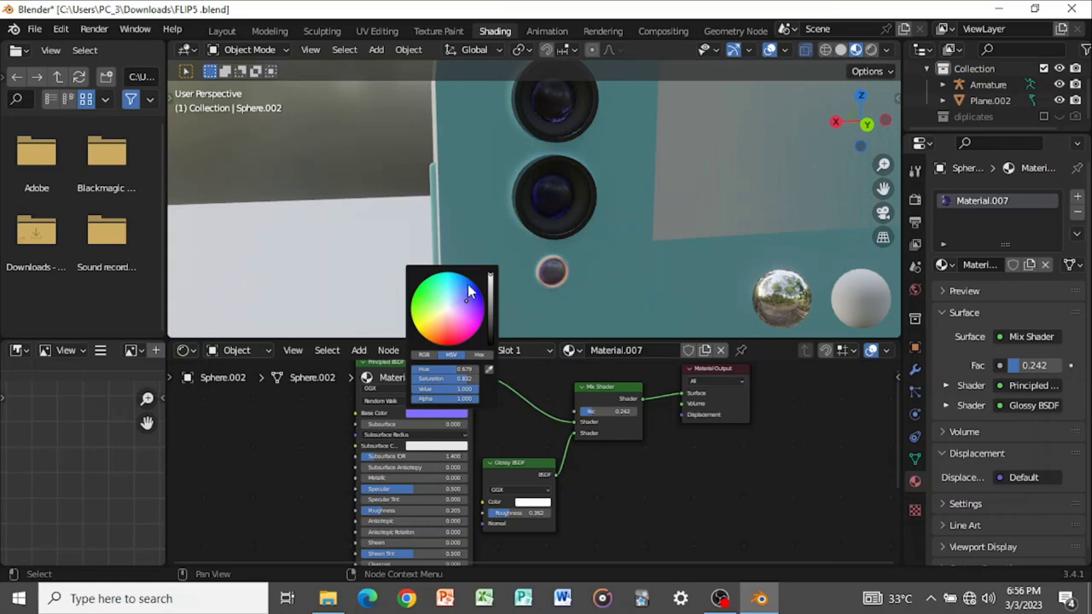
pyautogui.click(446, 305)
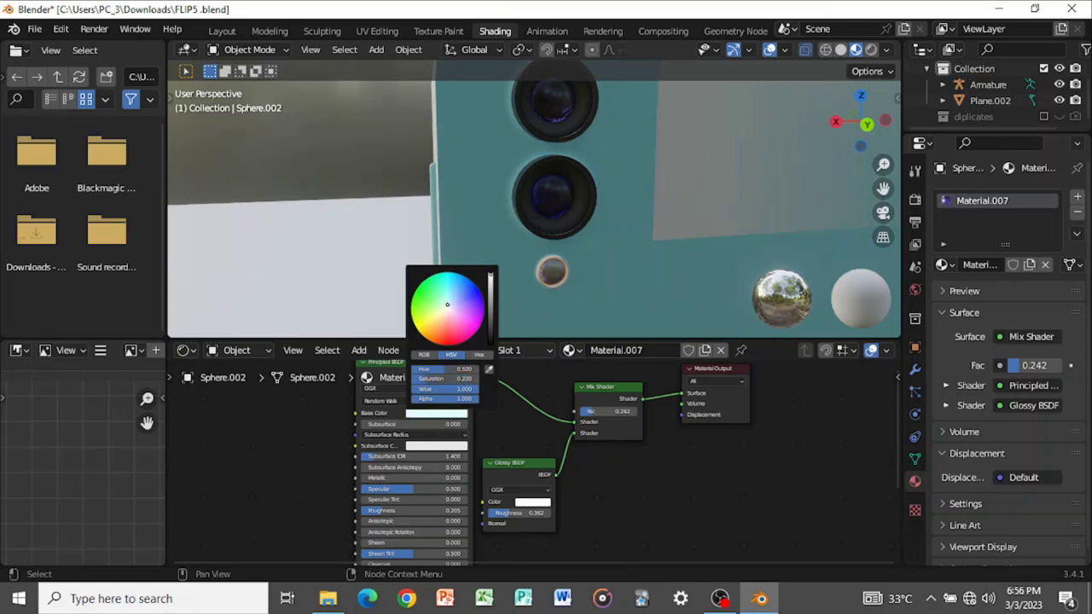
pyautogui.click(445, 378)
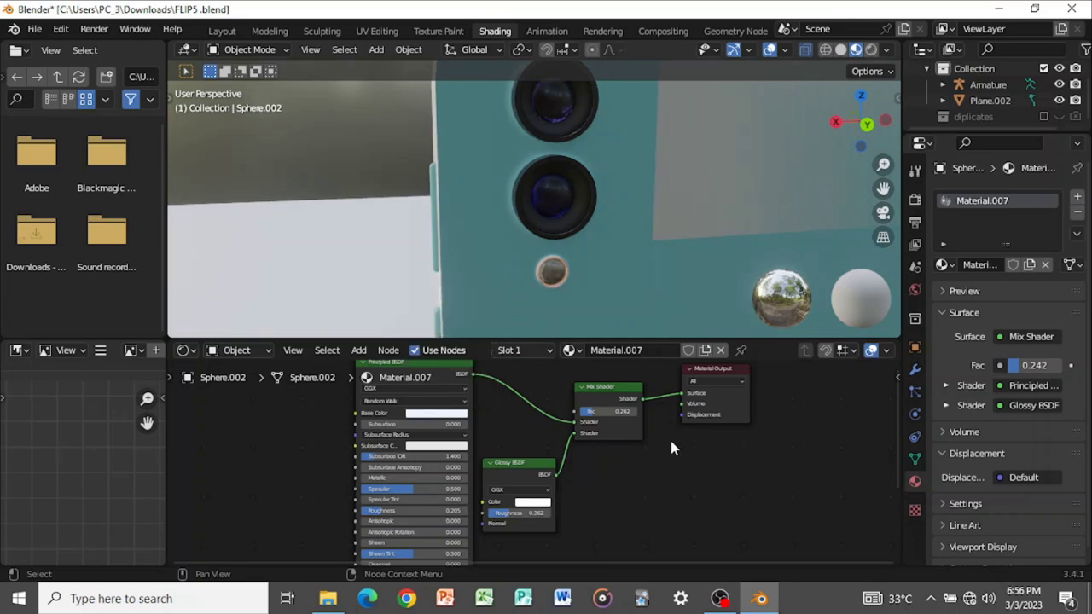
pyautogui.moveTo(663, 266); pyautogui.dragTo(580, 324, button='middle')
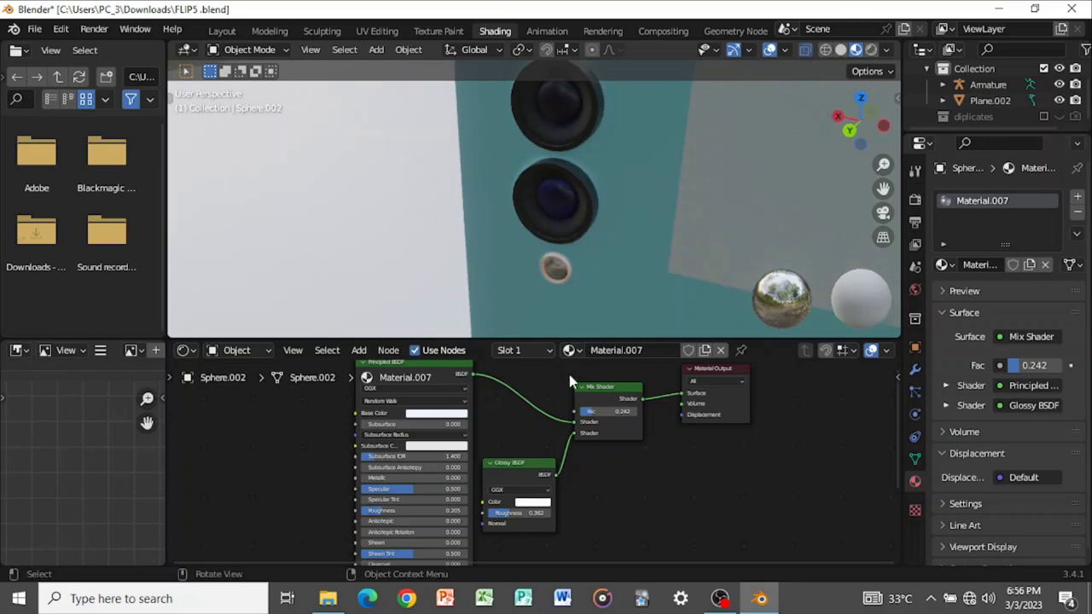
pyautogui.scroll(1, 594, 422)
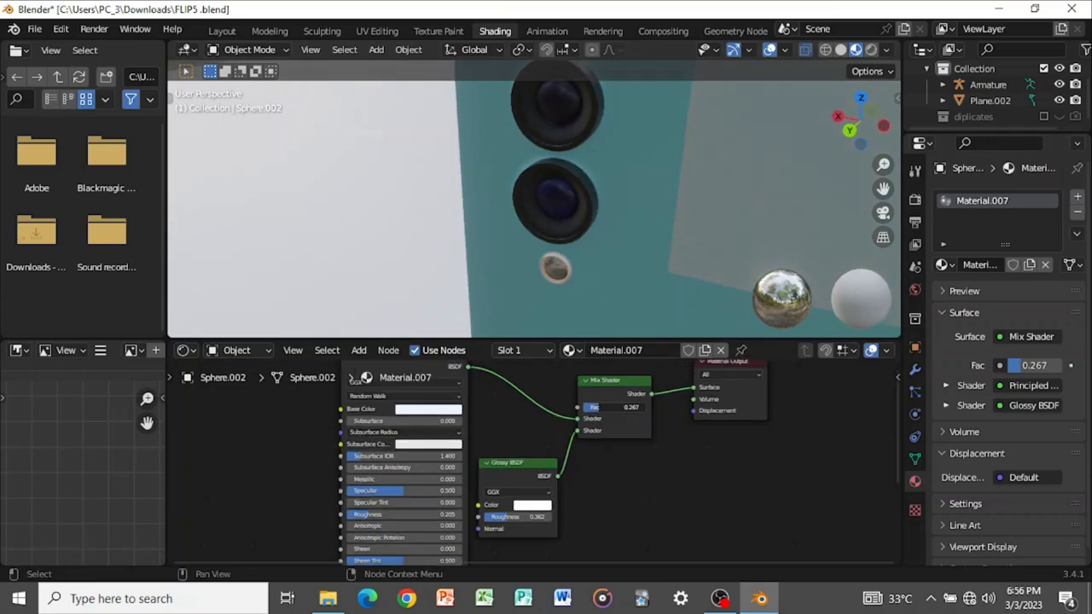
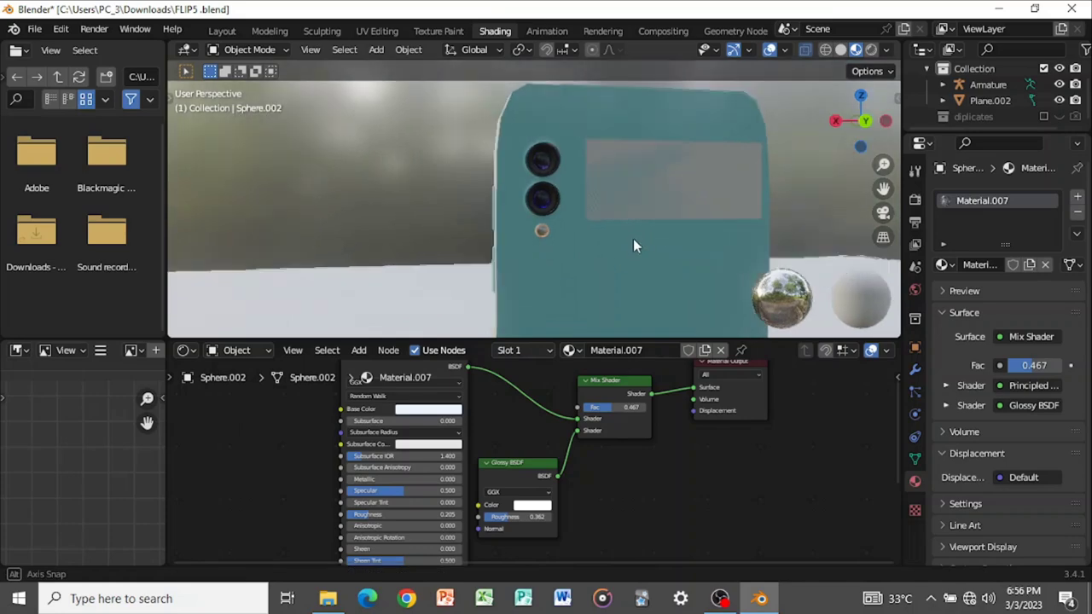
# - Give the rectangular cover screen a new Emission material with a near-black color, value about 0.012
pyautogui.click(754, 186)
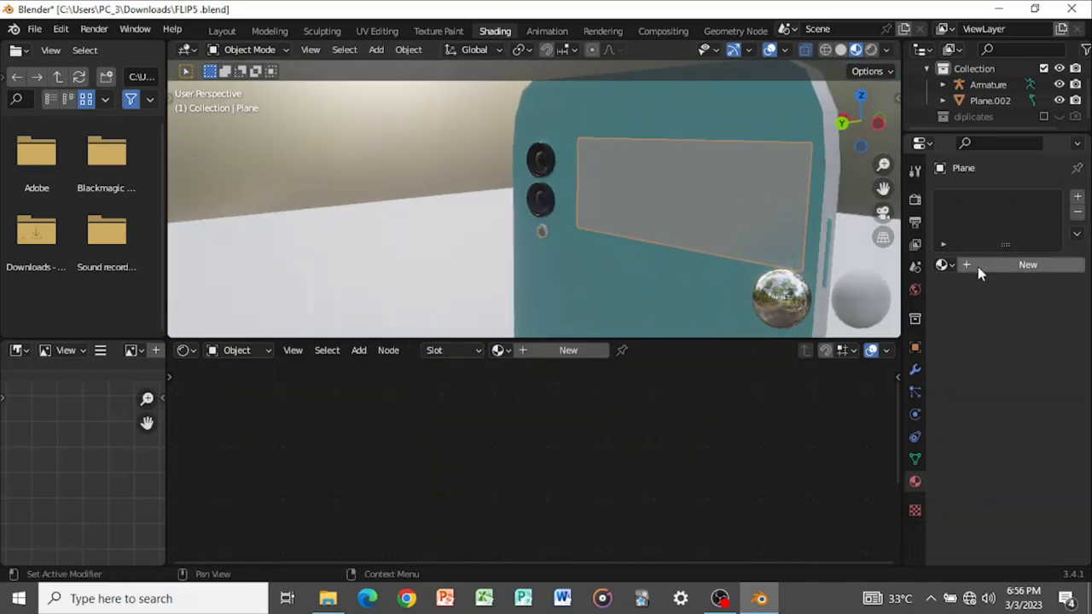
pyautogui.click(978, 266)
pyautogui.scroll(-4, 1007, 388)
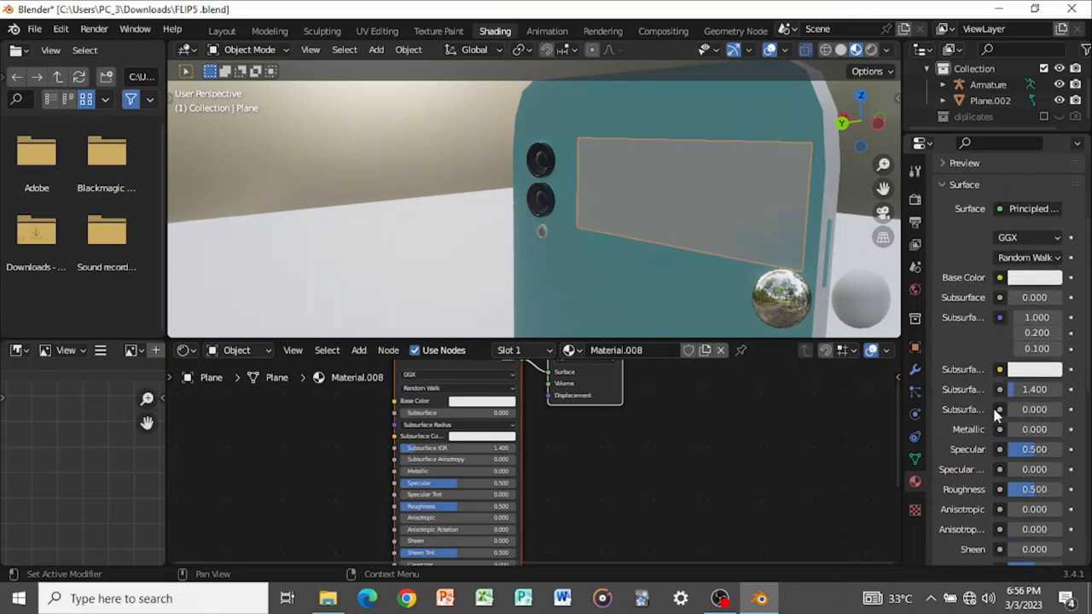
pyautogui.scroll(-3, 1004, 405)
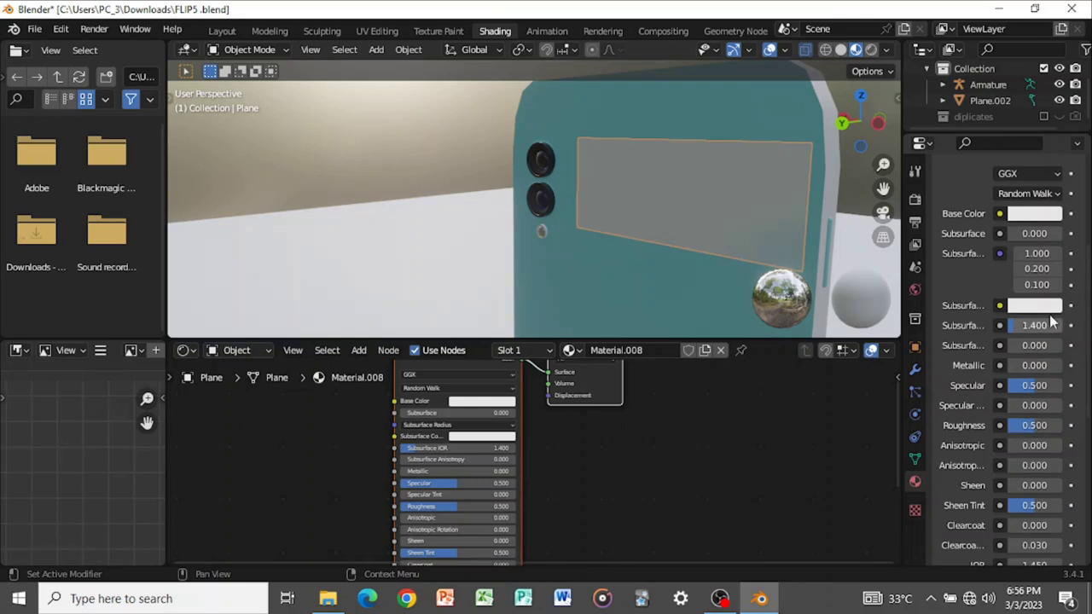
pyautogui.scroll(6, 1041, 358)
pyautogui.click(1049, 273)
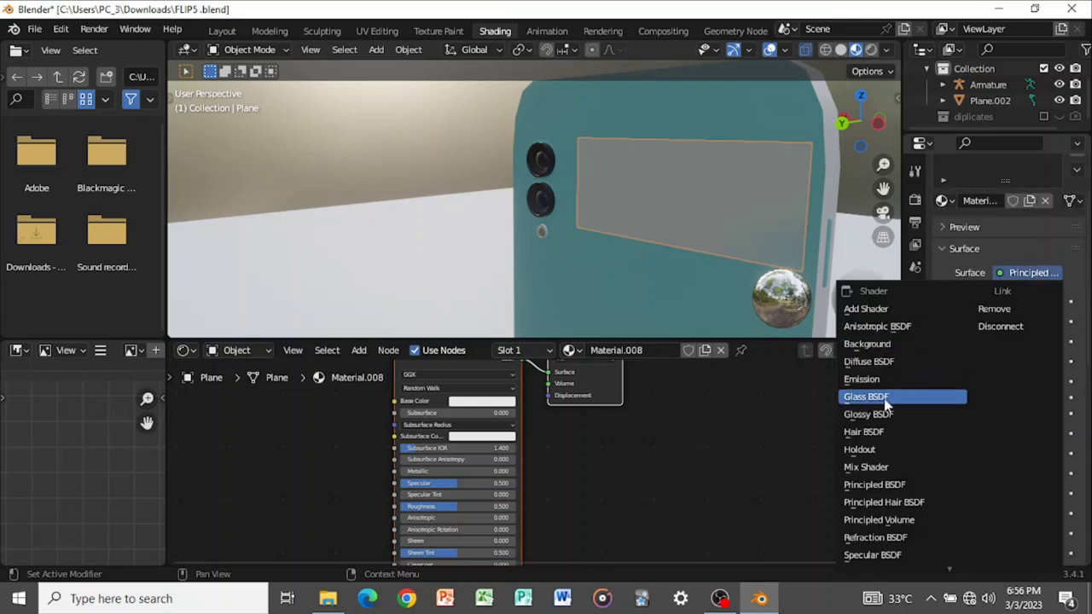
pyautogui.click(863, 379)
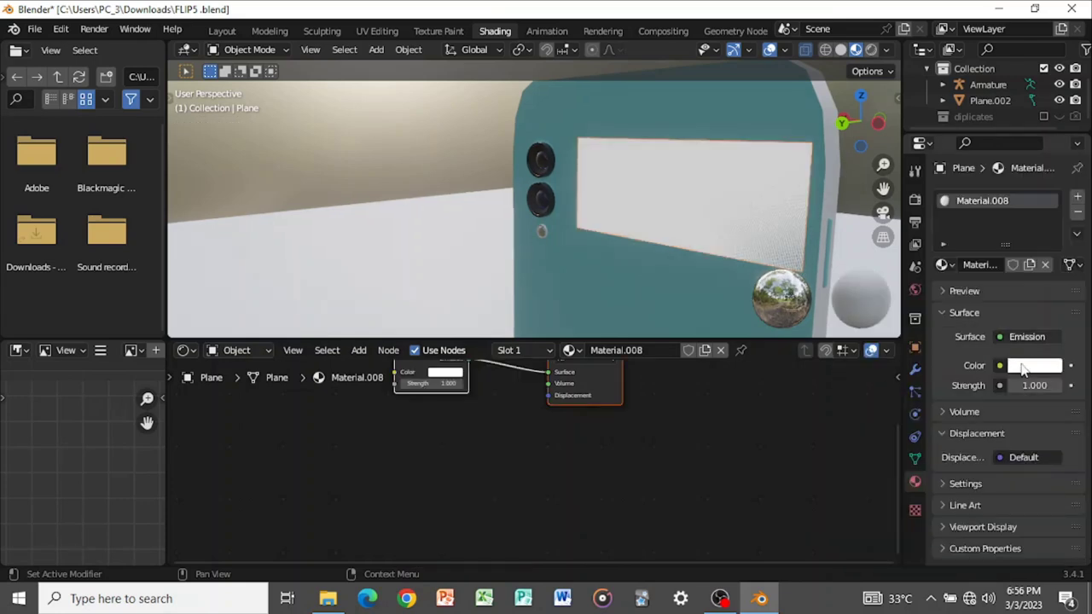
pyautogui.click(1024, 368)
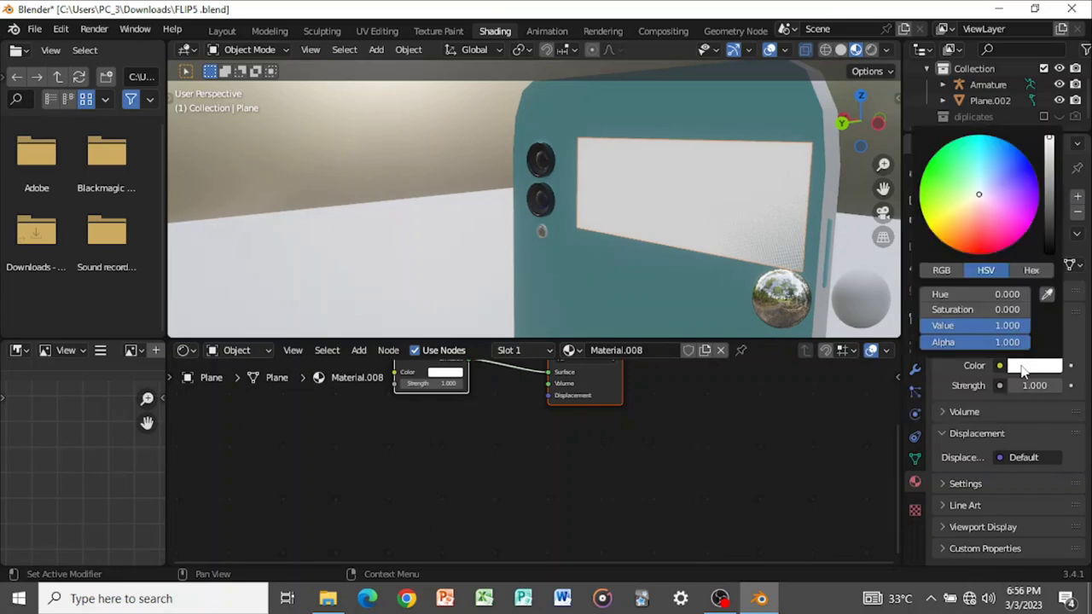
pyautogui.click(1049, 240)
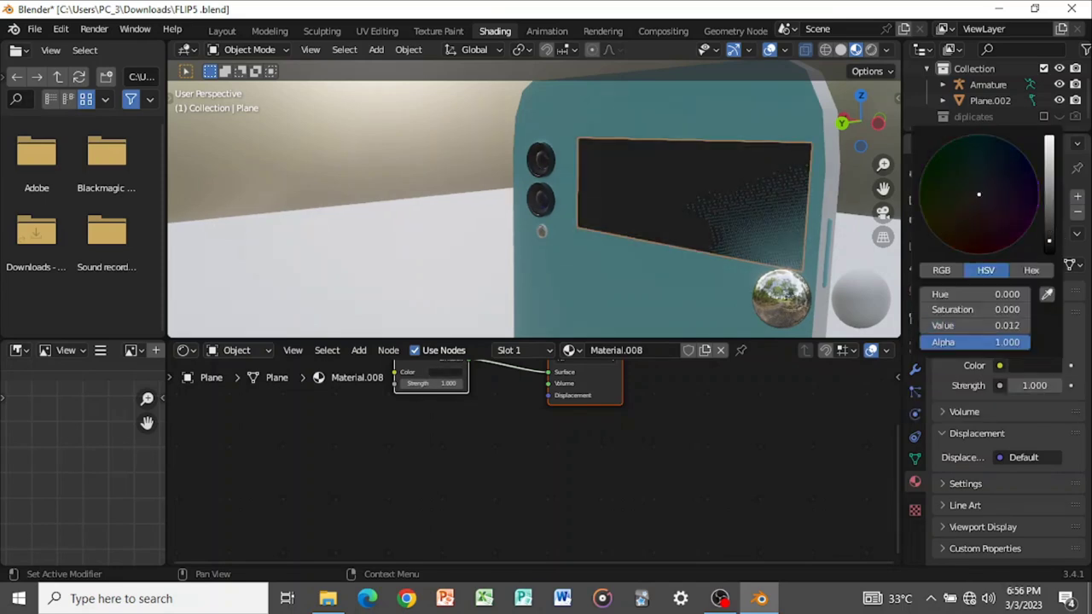
# - Move the cover screen plane about 0.001 m along the global Y axis, out from the phone's back
pyautogui.moveTo(817, 223); pyautogui.dragTo(777, 182, button='middle')
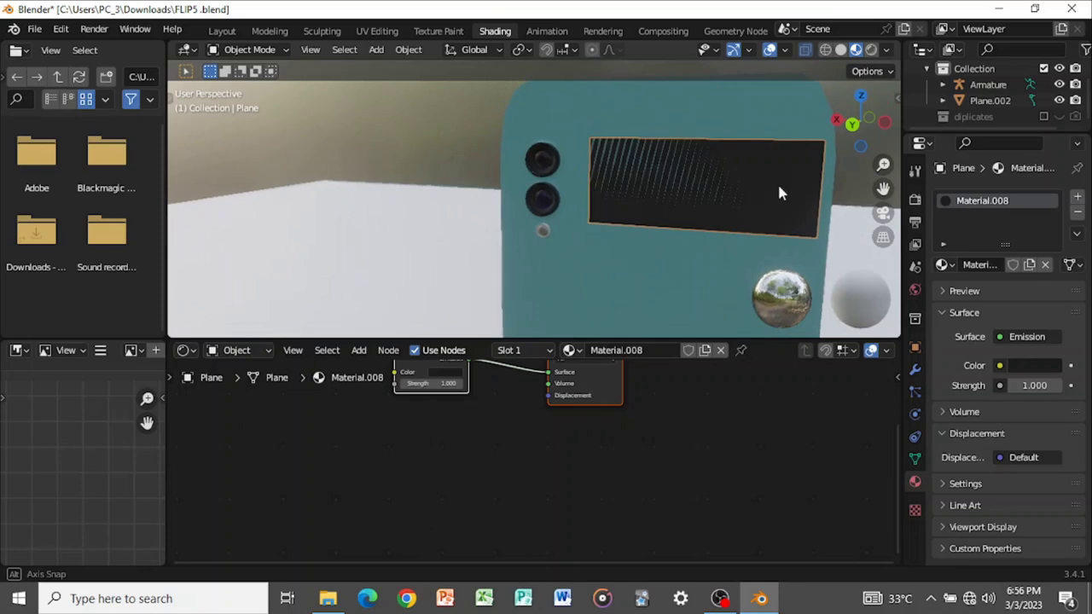
pyautogui.moveTo(710, 218); pyautogui.dragTo(741, 180, button='middle')
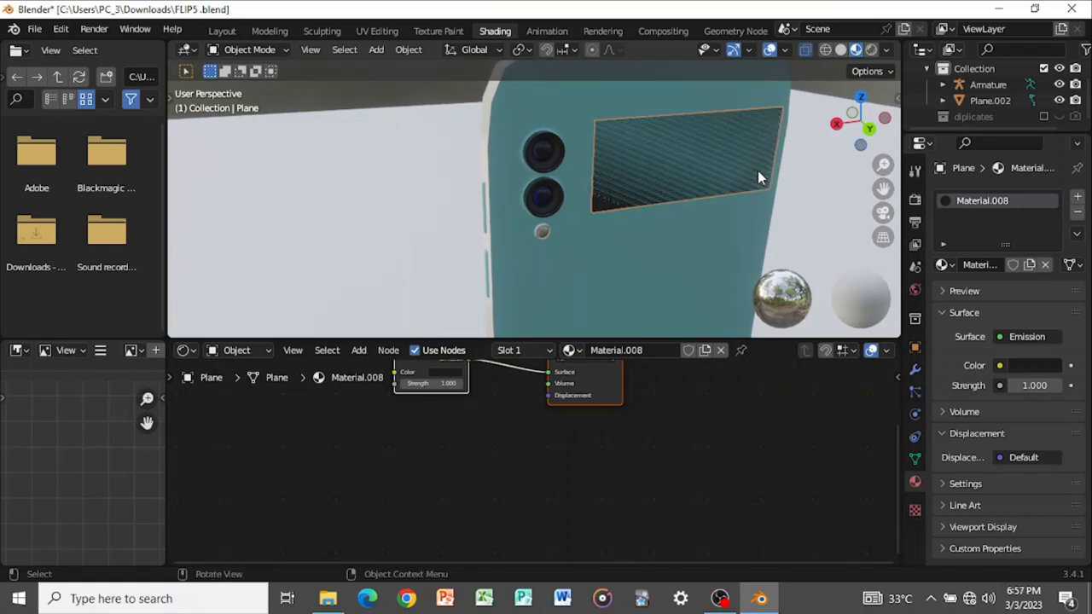
pyautogui.press('g')
pyautogui.press('y')
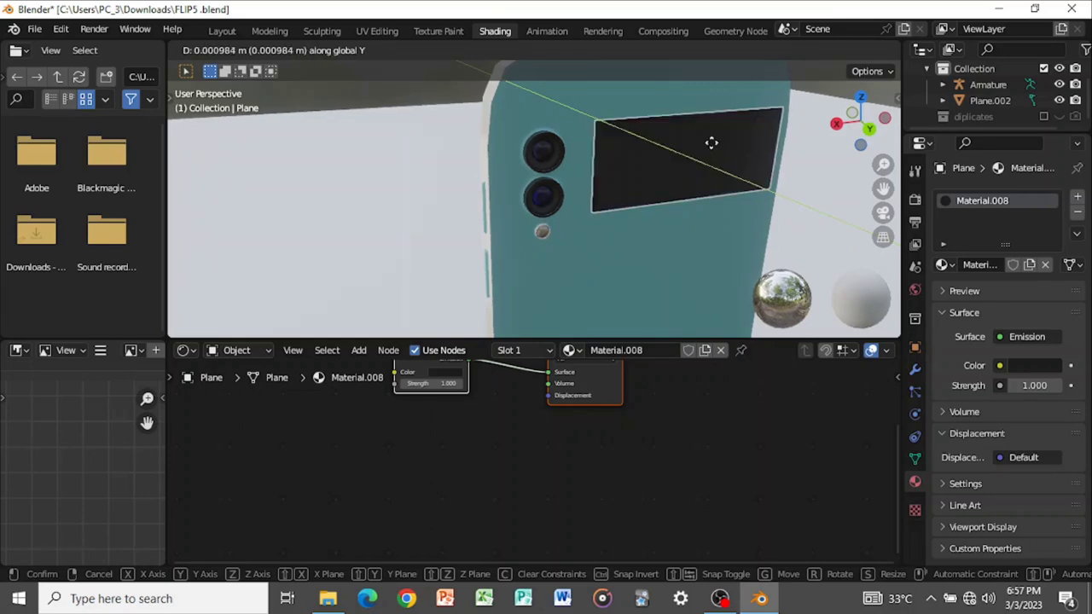
pyautogui.click(713, 148)
# - Replace the material of the button on the phone's side with the white Material.002
pyautogui.moveTo(819, 137); pyautogui.dragTo(524, 198, button='middle')
pyautogui.scroll(-5, 524, 199)
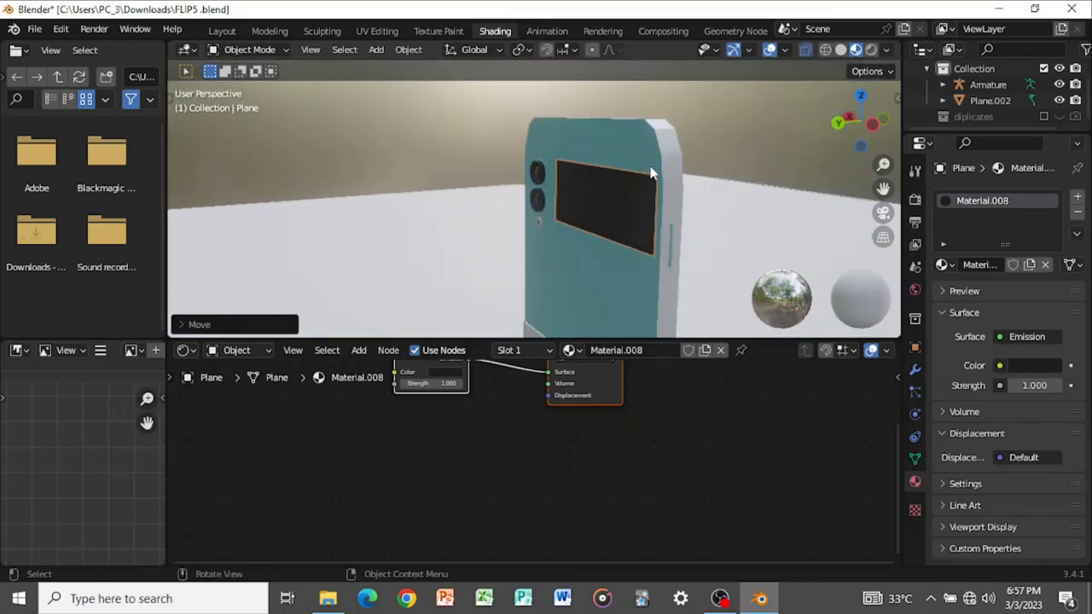
pyautogui.moveTo(621, 173); pyautogui.dragTo(610, 177, button='middle')
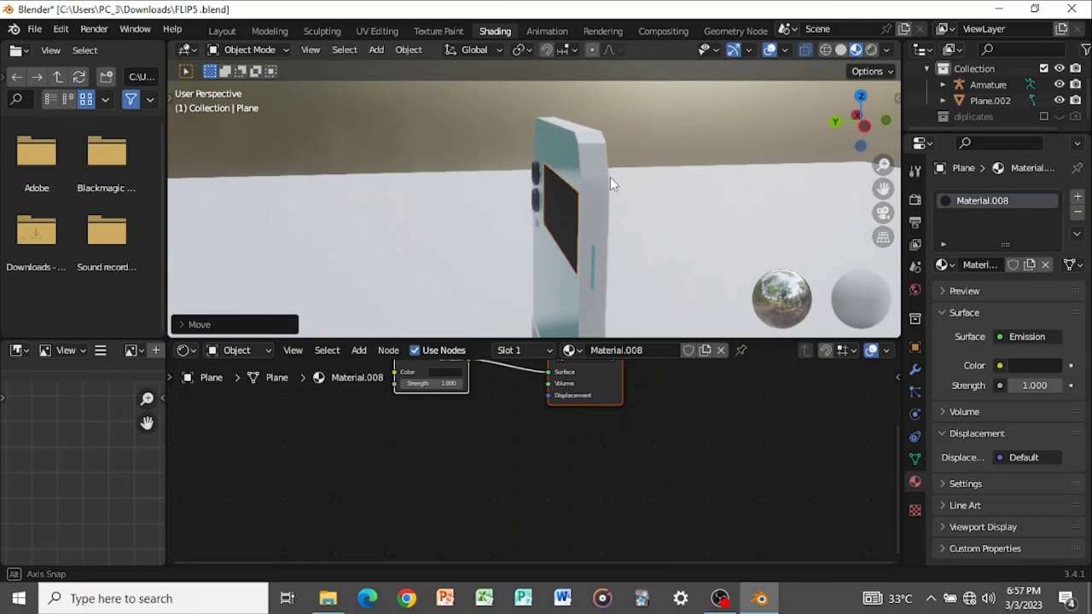
pyautogui.click(593, 258)
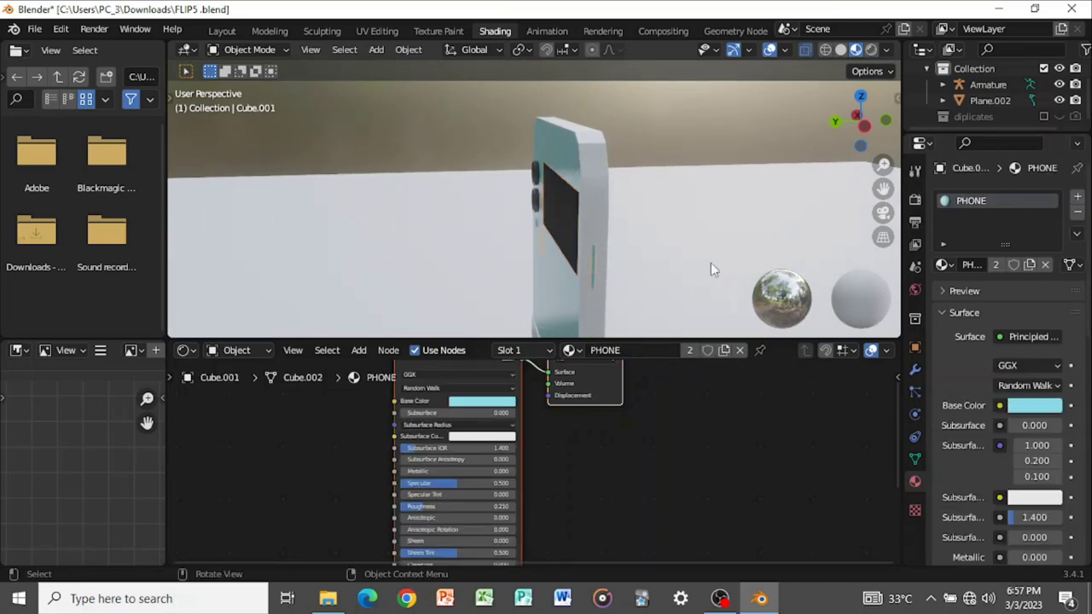
pyautogui.click(943, 262)
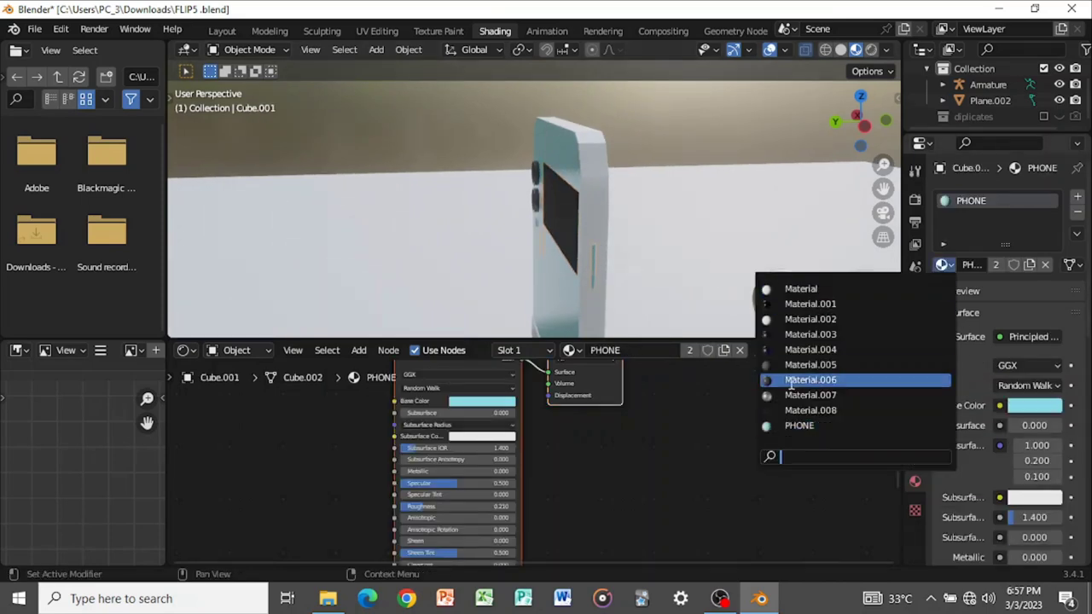
pyautogui.click(801, 318)
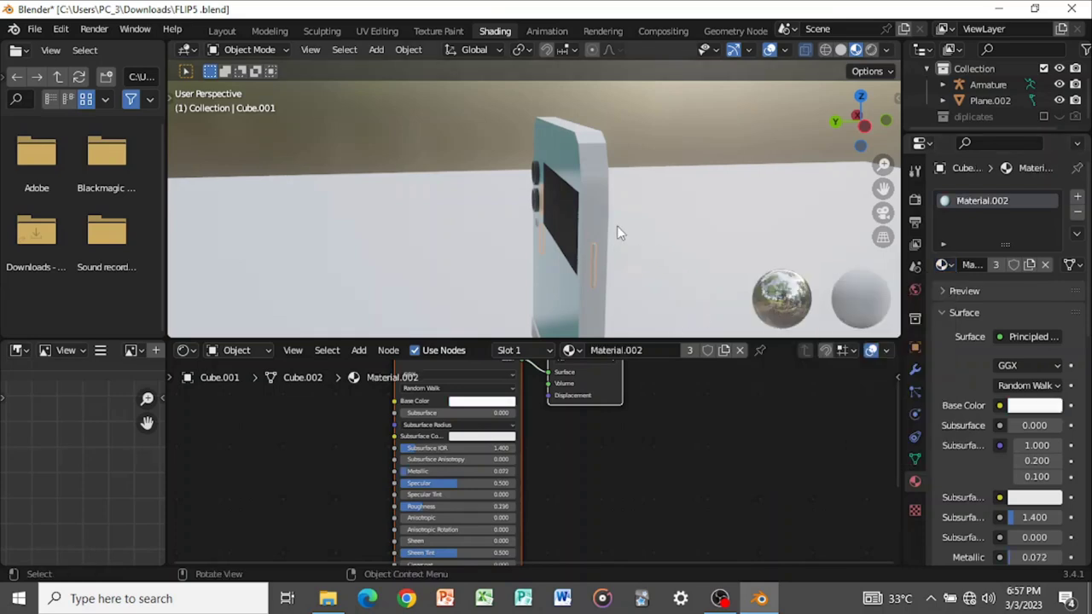
# - Create a new material for the backdrop plane behind the phone
pyautogui.click(711, 205)
pyautogui.moveTo(707, 223); pyautogui.dragTo(574, 224, button='middle')
pyautogui.scroll(-3, 538, 241)
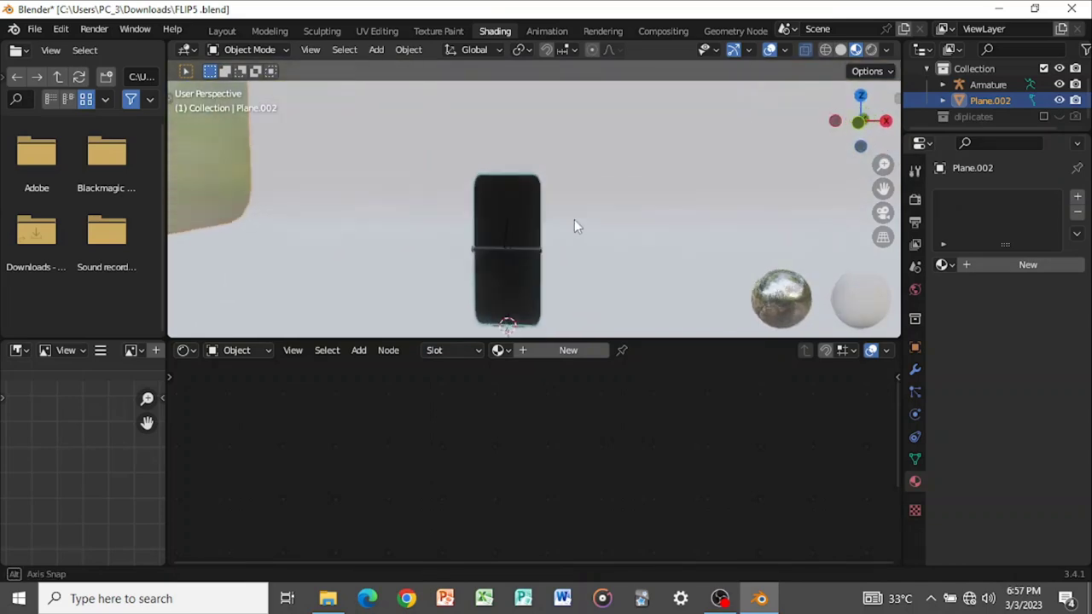
pyautogui.scroll(2, 597, 234)
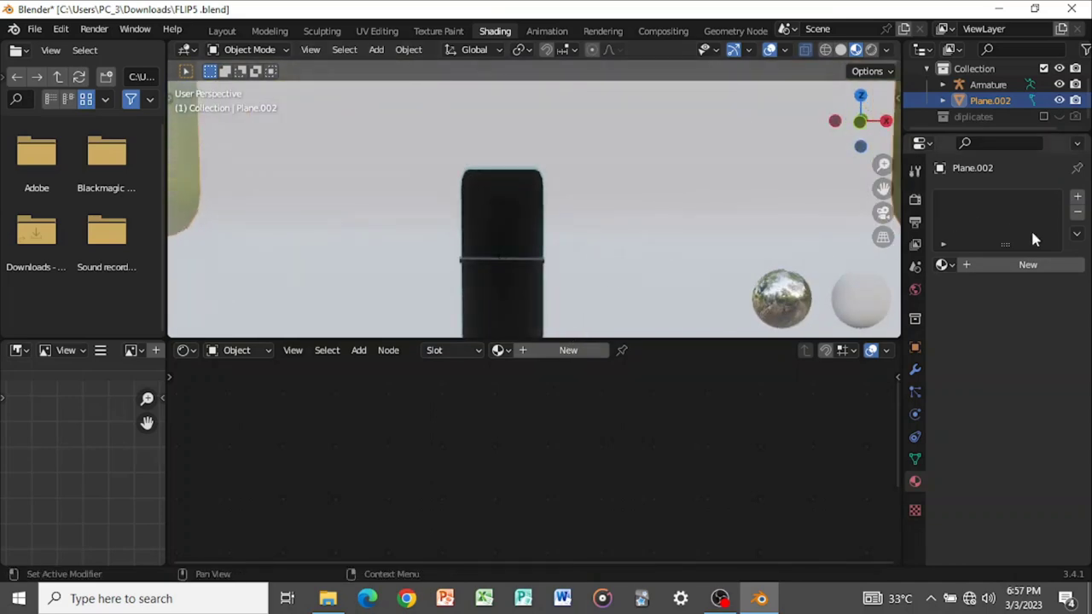
pyautogui.click(1023, 265)
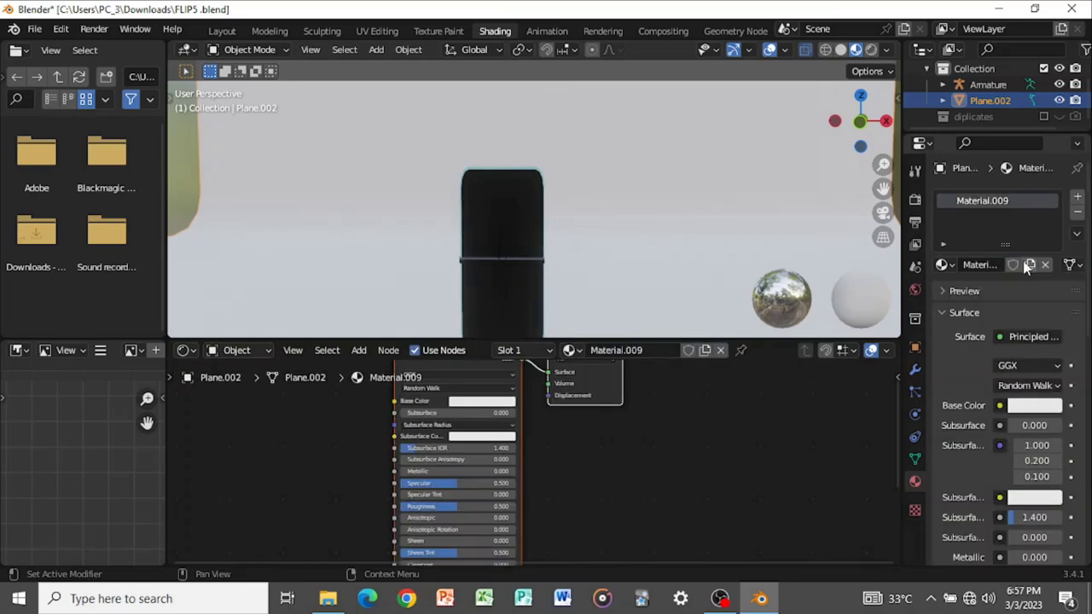
# - Darken the base color of the backdrop's new material to near-black
pyautogui.click(1029, 407)
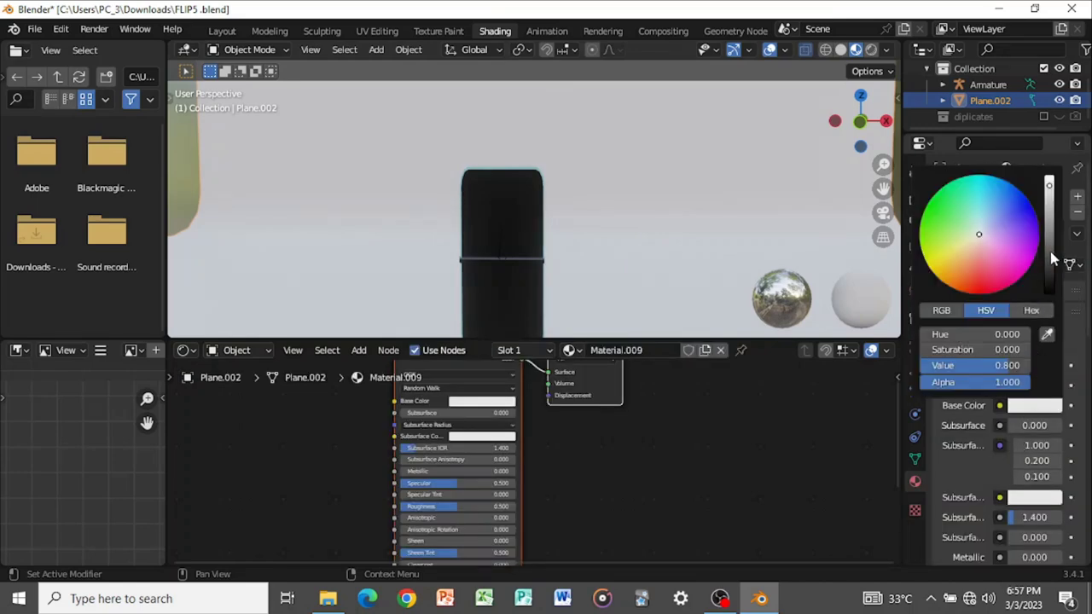
pyautogui.moveTo(1052, 258); pyautogui.dragTo(1049, 292)
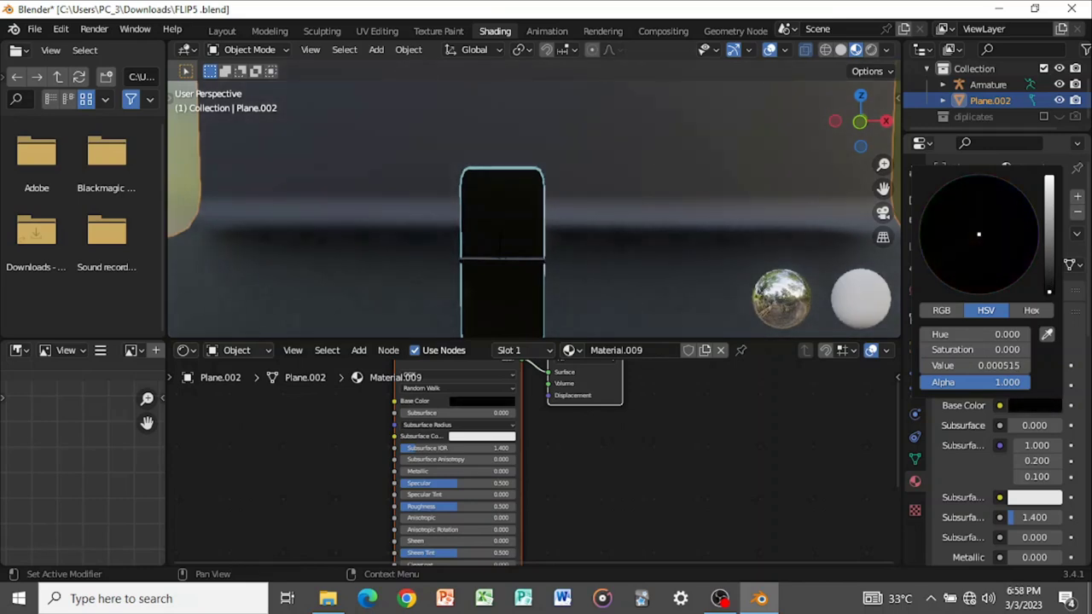
pyautogui.scroll(2, 1027, 498)
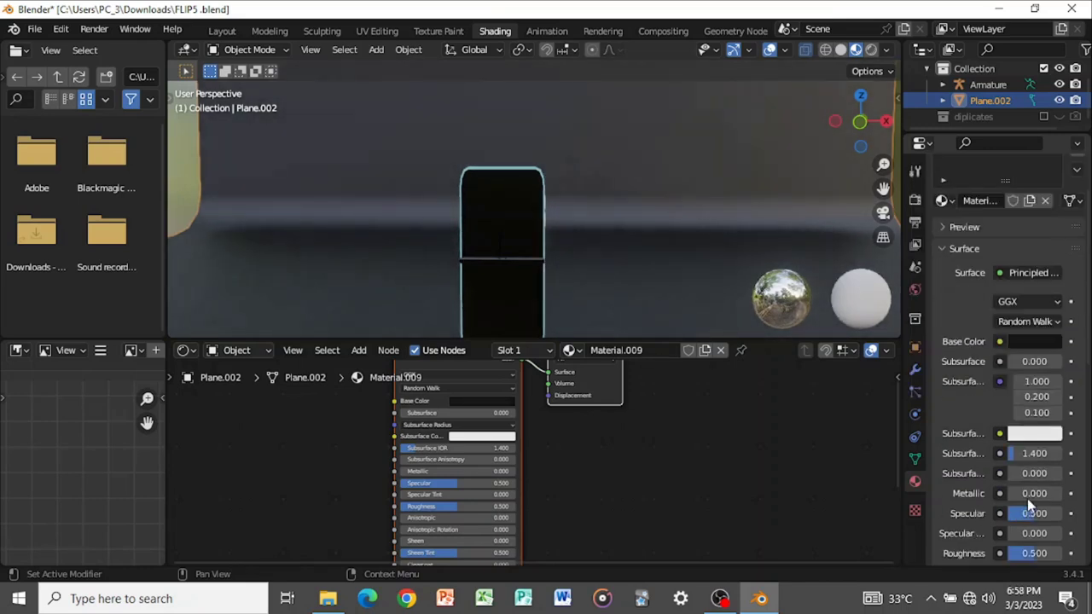
# - Set the backdrop material's roughness to 1.000 and specular to 0.000, and save the file
pyautogui.scroll(-2, 1027, 503)
pyautogui.moveTo(1034, 490); pyautogui.dragTo(1063, 490)
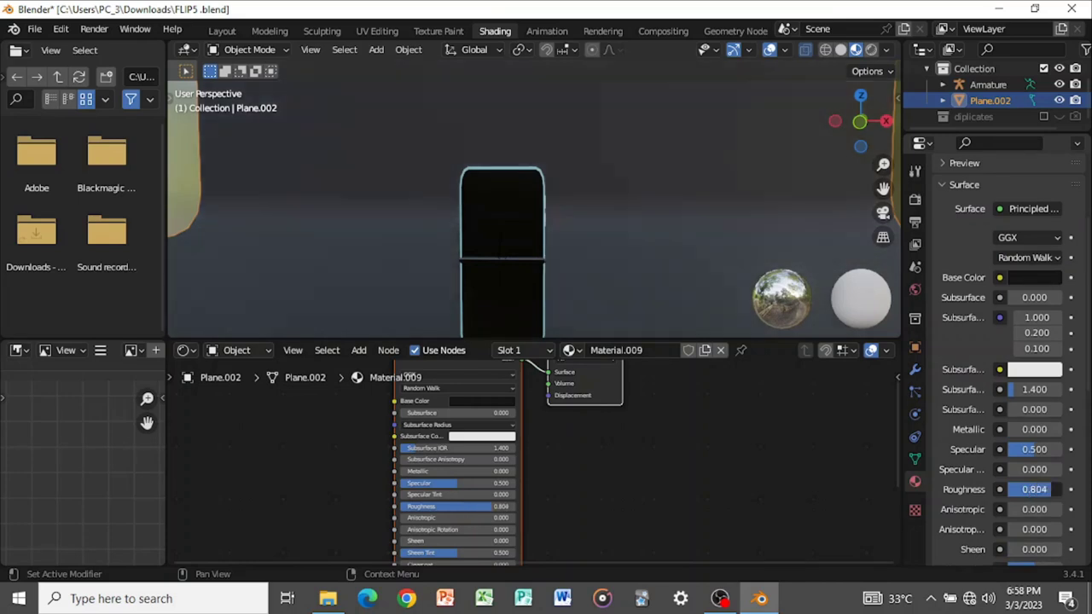
pyautogui.moveTo(1049, 449); pyautogui.dragTo(1015, 448)
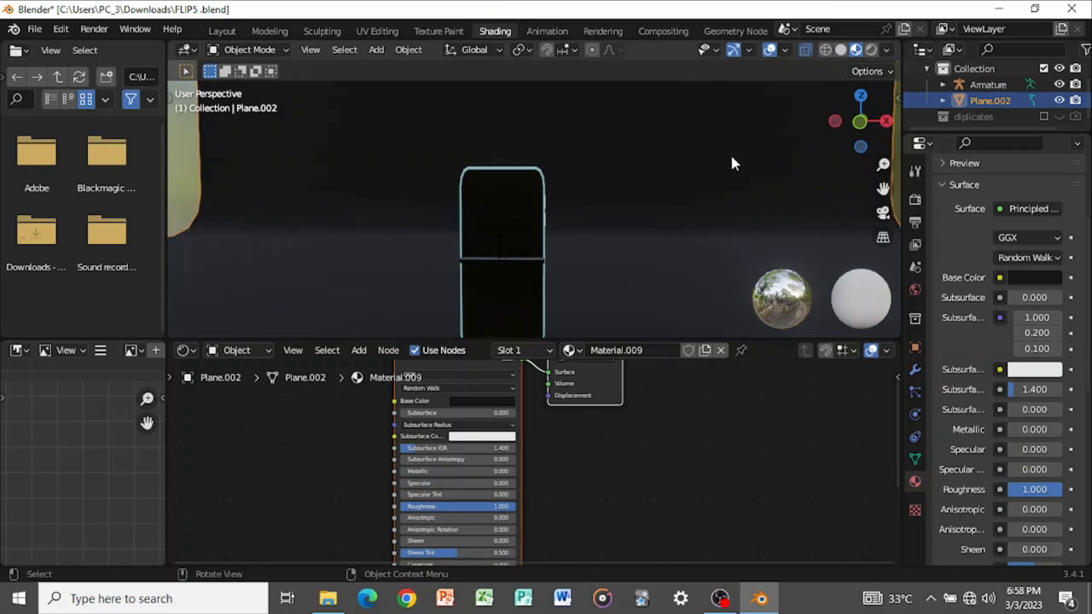
pyautogui.hotkey('ctrl', 's')
# - Switch to the Layout workspace and select the cover screen on the phone's back
pyautogui.moveTo(605, 190); pyautogui.dragTo(504, 256, button='middle')
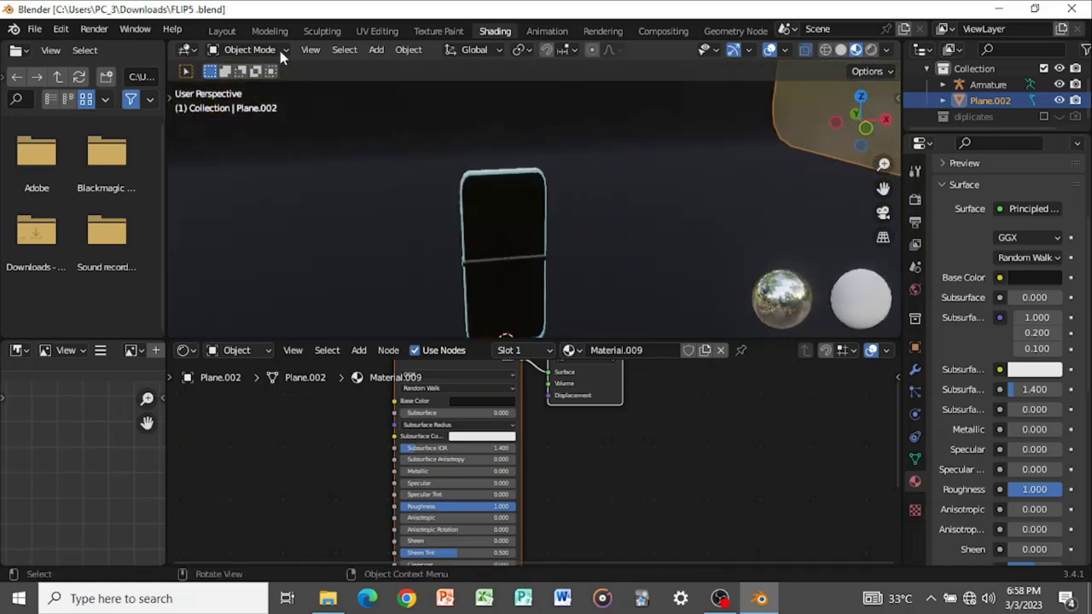
pyautogui.click(220, 31)
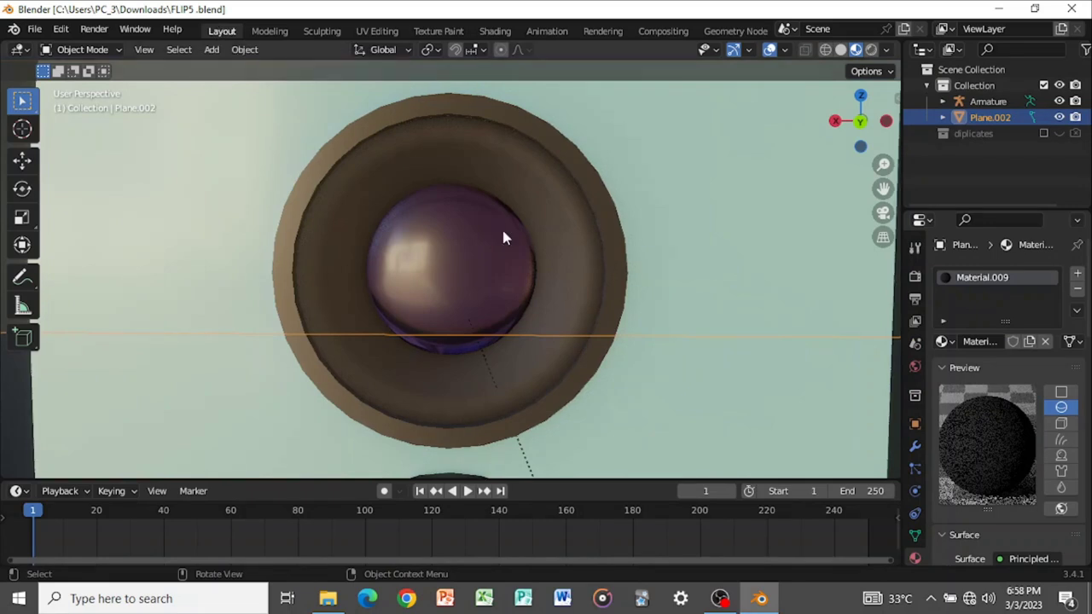
pyautogui.scroll(-10, 503, 235)
pyautogui.scroll(-5, 546, 253)
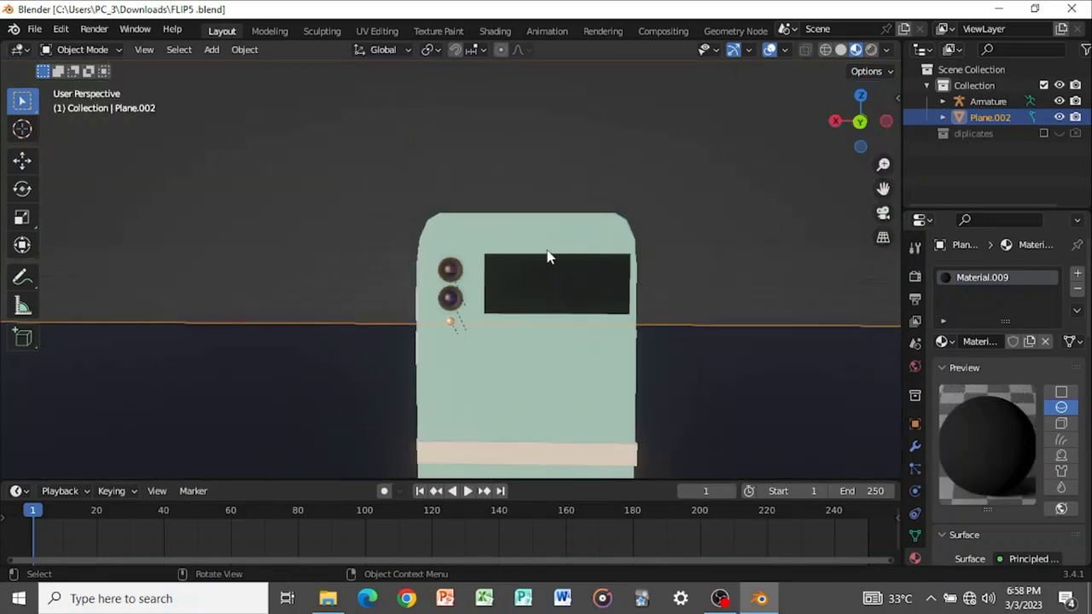
pyautogui.click(508, 281)
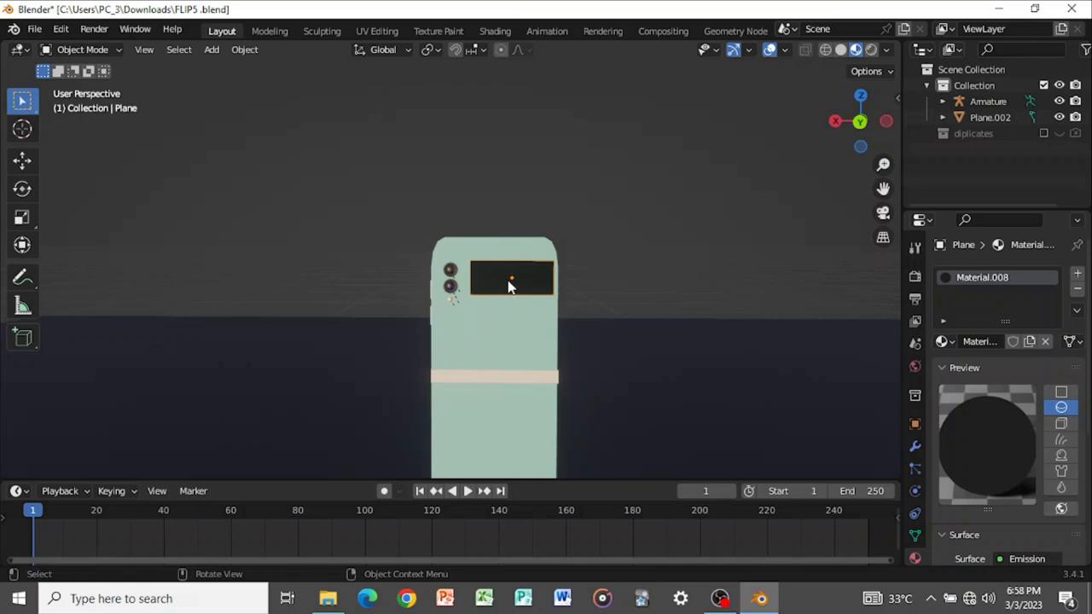
pyautogui.moveTo(486, 350); pyautogui.dragTo(435, 310, button='middle')
pyautogui.scroll(-2, 454, 337)
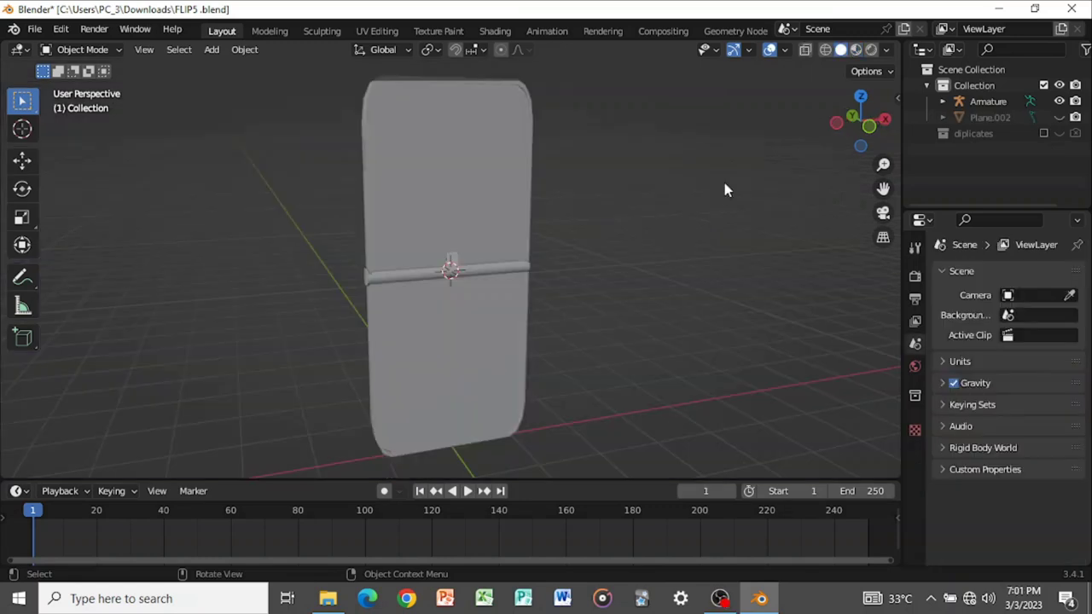
# - Make the hidden backdrop Plane.002 visible again in the viewport
pyautogui.moveTo(532, 273); pyautogui.dragTo(558, 290, button='middle')
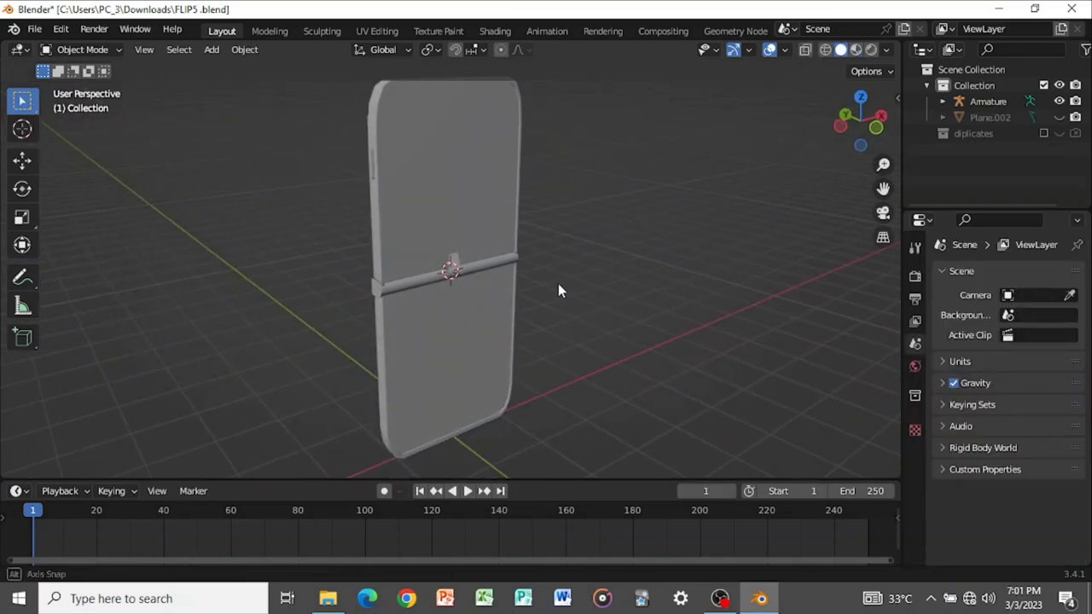
pyautogui.click(1059, 117)
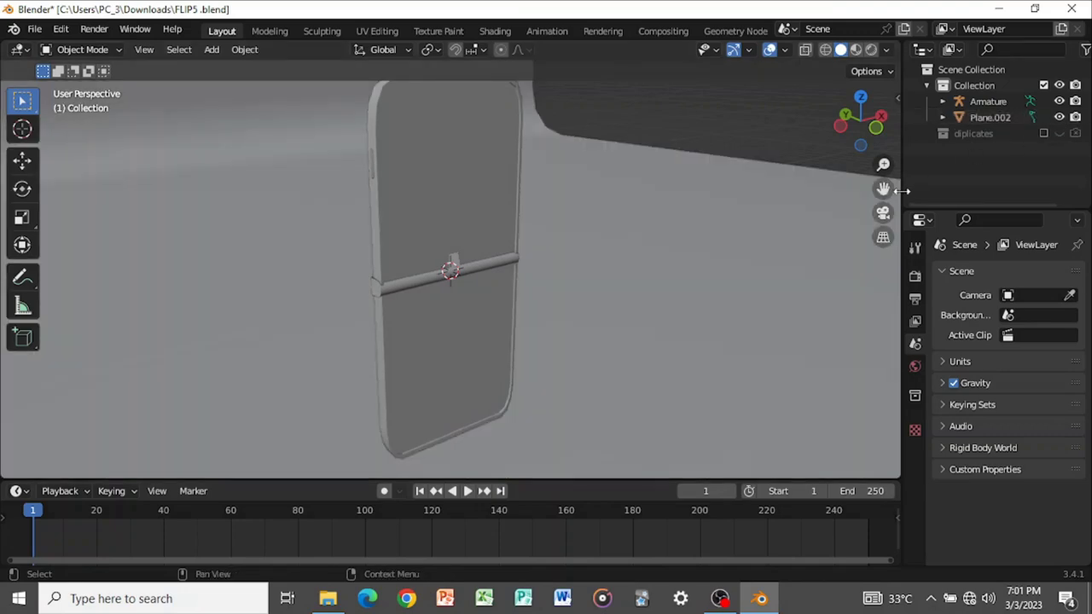
pyautogui.scroll(-3, 646, 263)
pyautogui.moveTo(646, 263); pyautogui.dragTo(587, 299, button='middle')
pyautogui.scroll(2, 562, 297)
pyautogui.scroll(1, 585, 301)
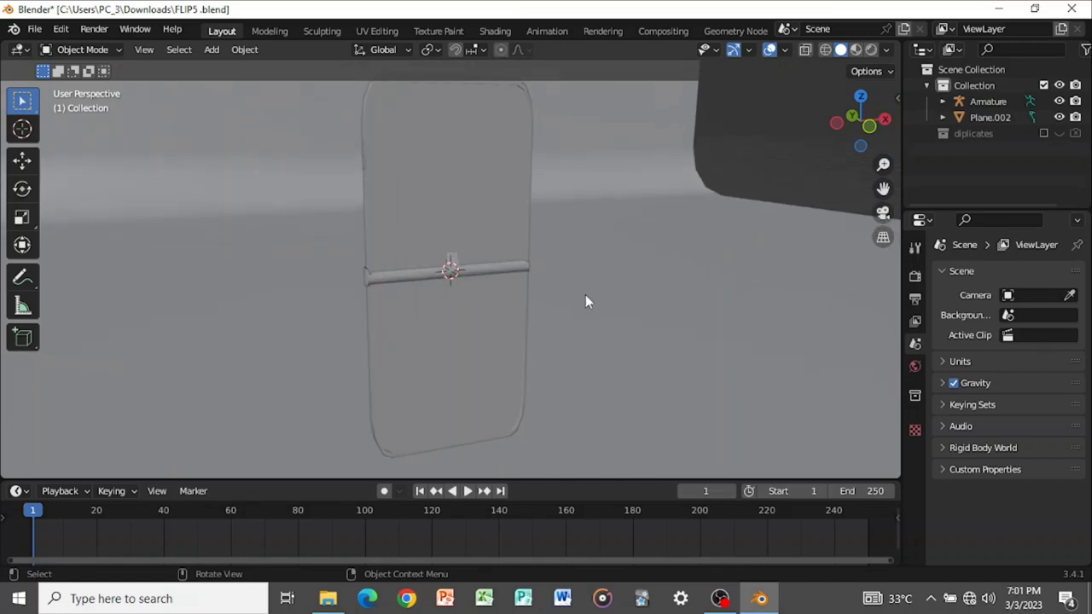
# - Select the armature at the phone's hinge and switch it to Pose Mode
pyautogui.click(512, 271)
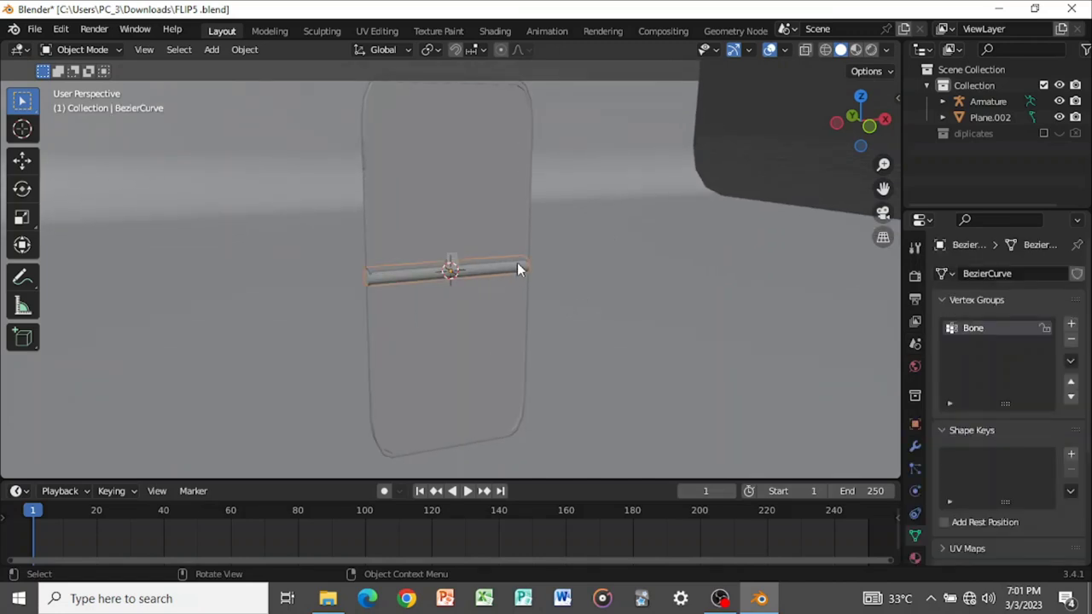
pyautogui.click(450, 268)
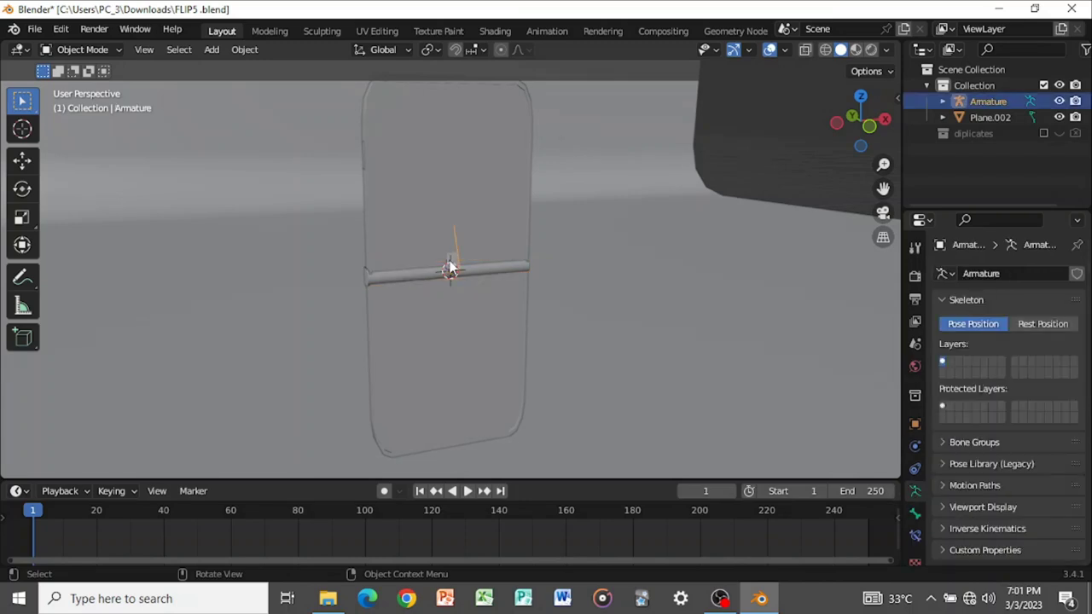
pyautogui.click(96, 51)
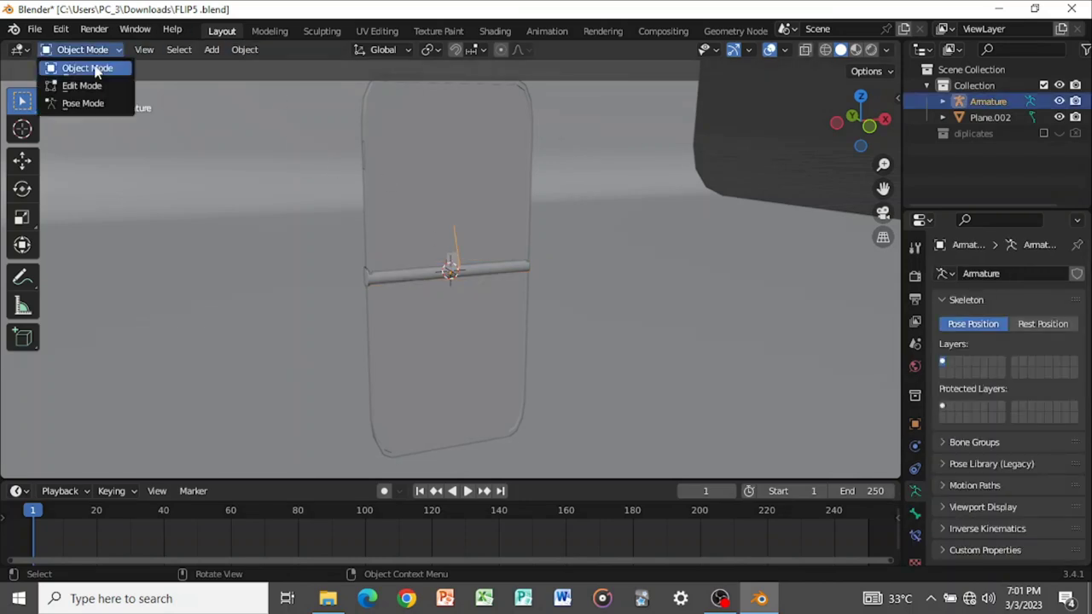
pyautogui.click(88, 104)
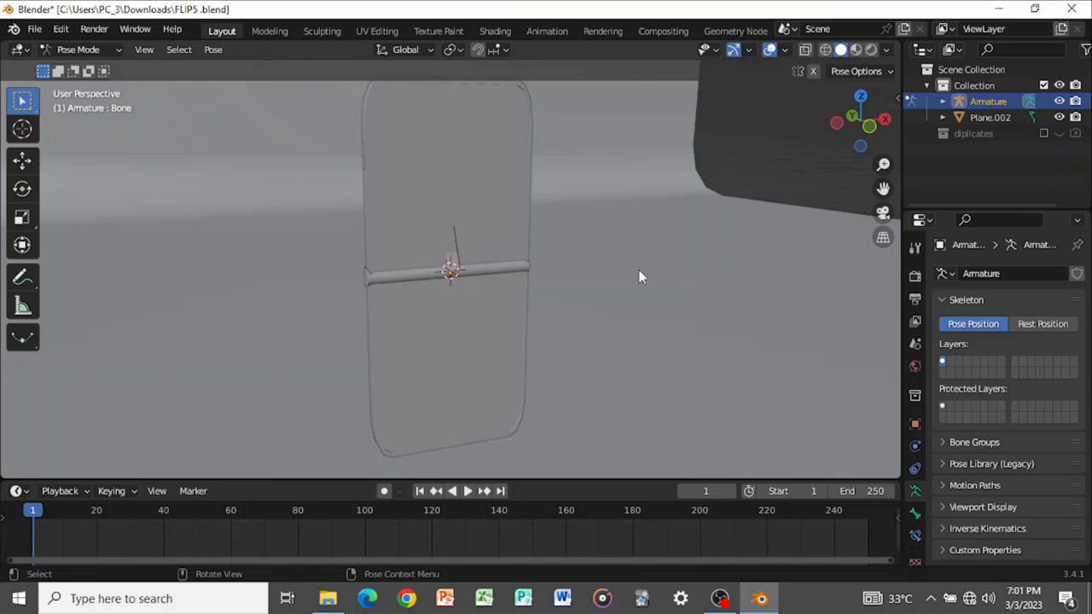
# - Show the hinge bone's transform values and insert a Rotation keyframe for it at frame 1
pyautogui.press('n')
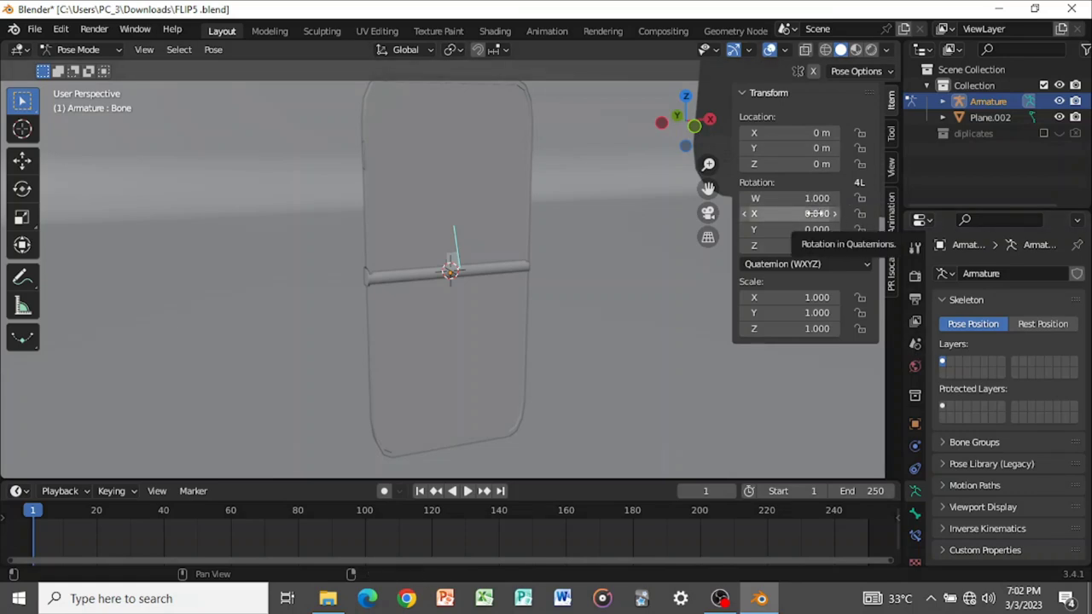
pyautogui.press('i')
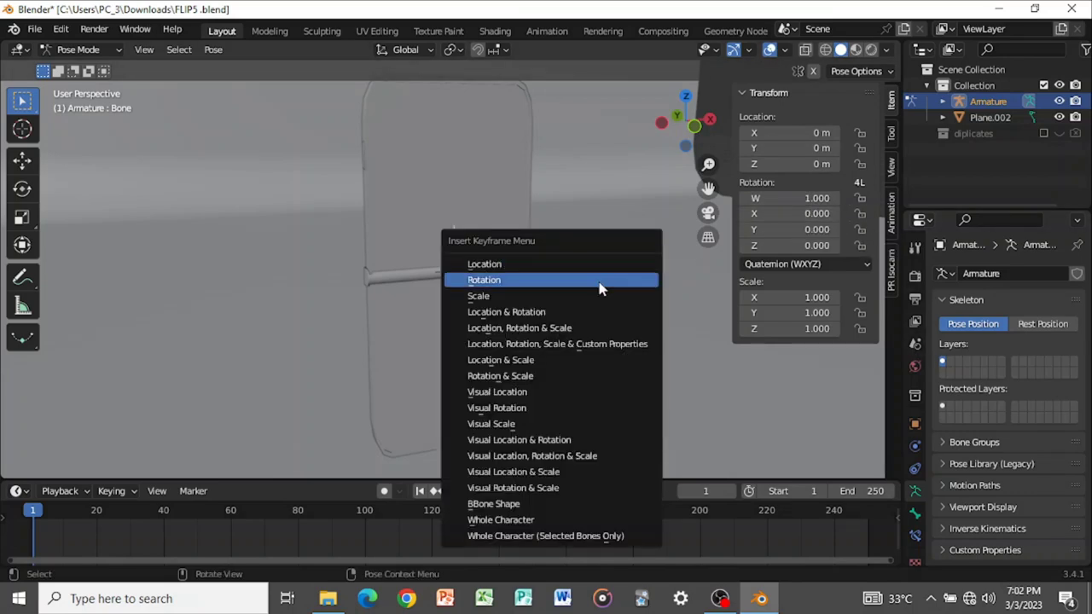
pyautogui.click(598, 281)
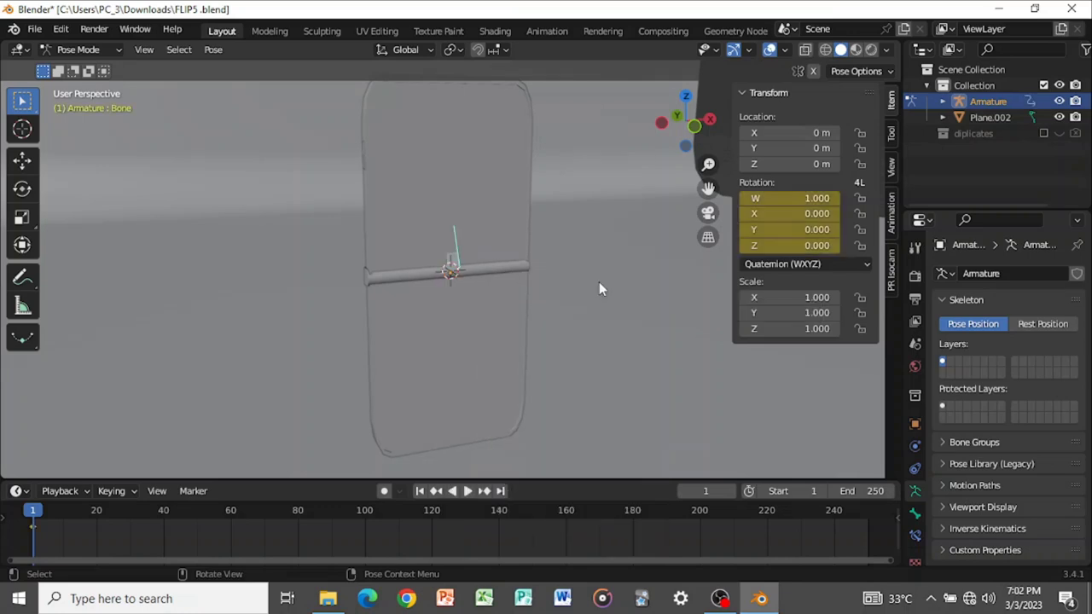
# - Set the hinge bone's X rotation to 180 at frame 40 to fold the phone
pyautogui.press('space')
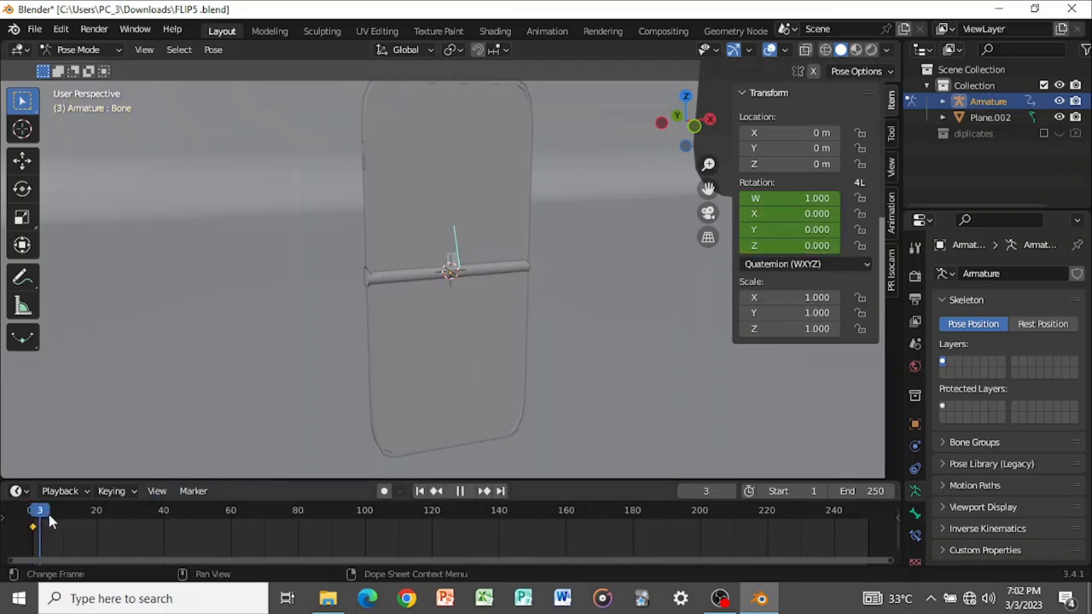
pyautogui.click(95, 522)
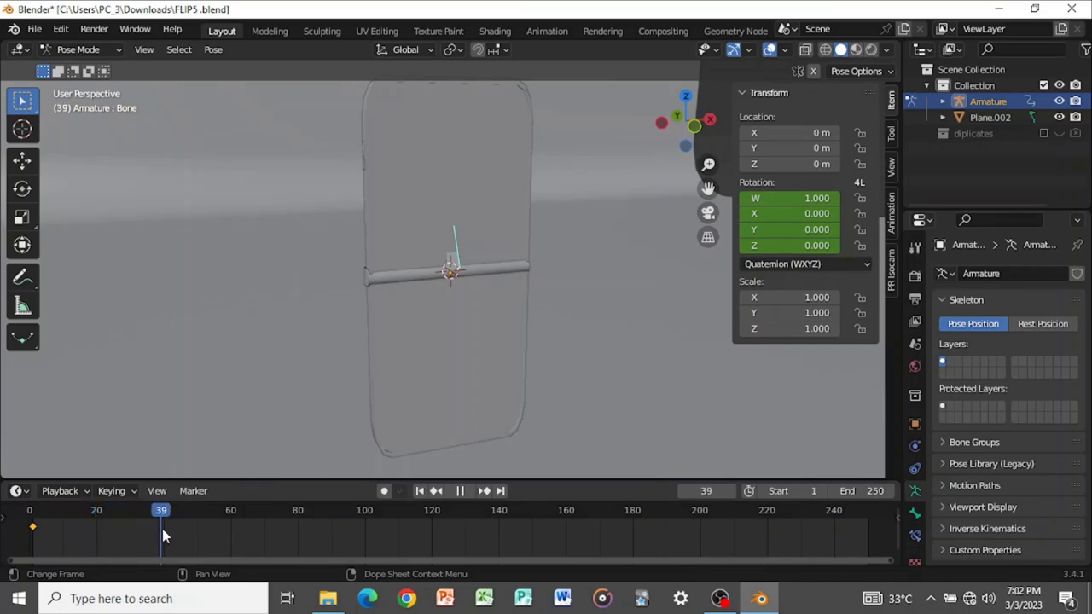
pyautogui.press('space')
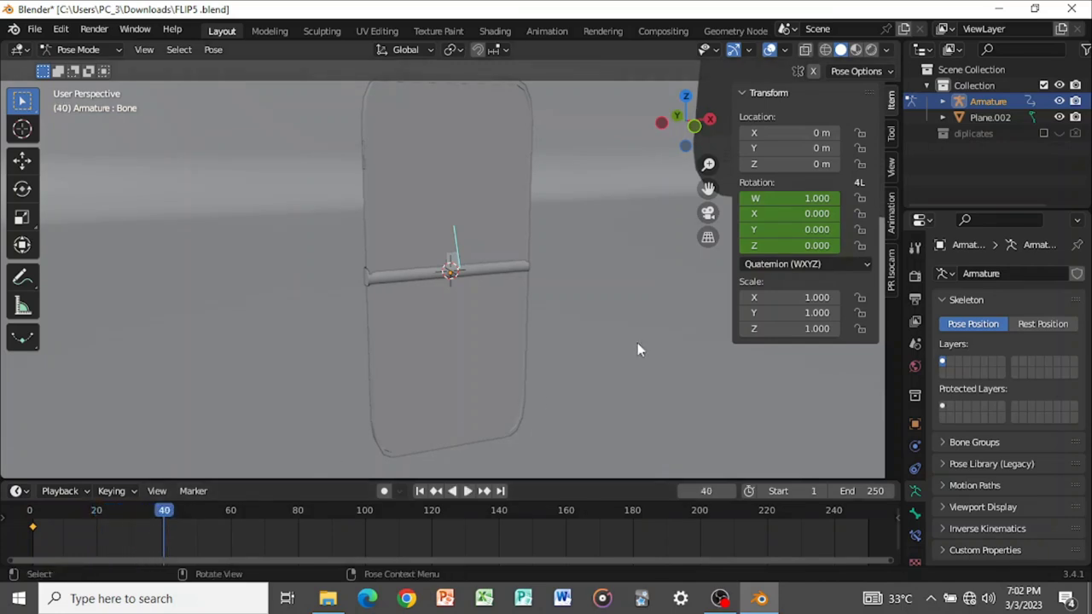
pyautogui.click(802, 215)
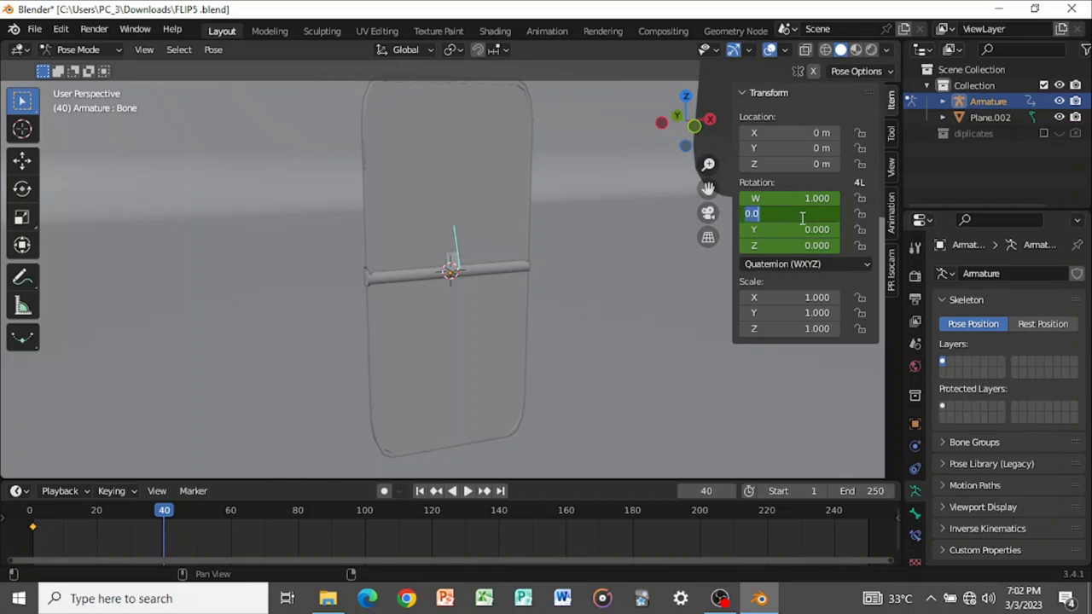
pyautogui.write('180\\')
pyautogui.press('Return')
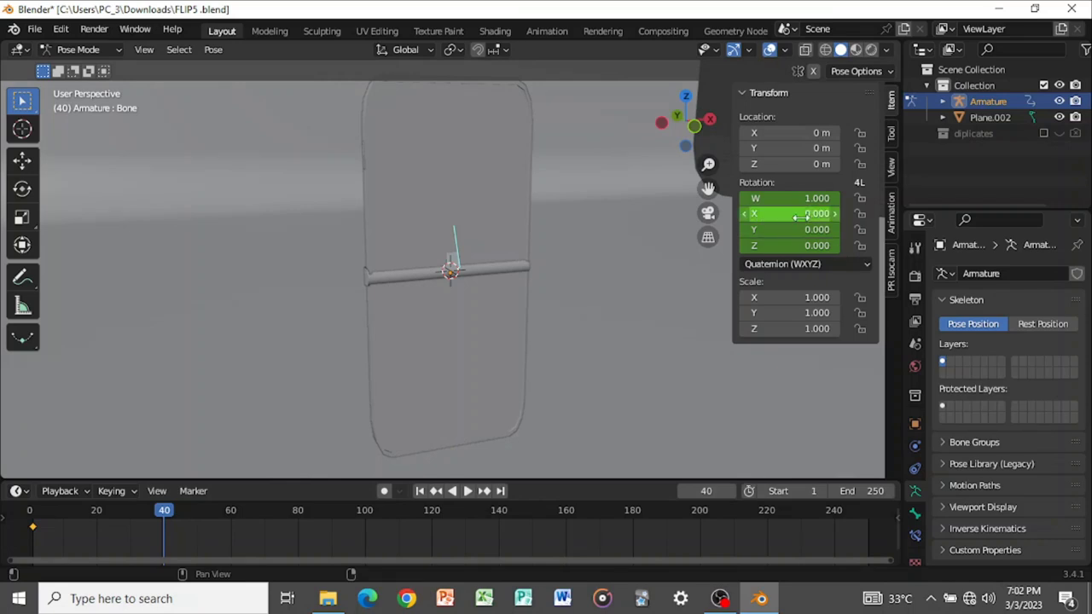
pyautogui.click(802, 216)
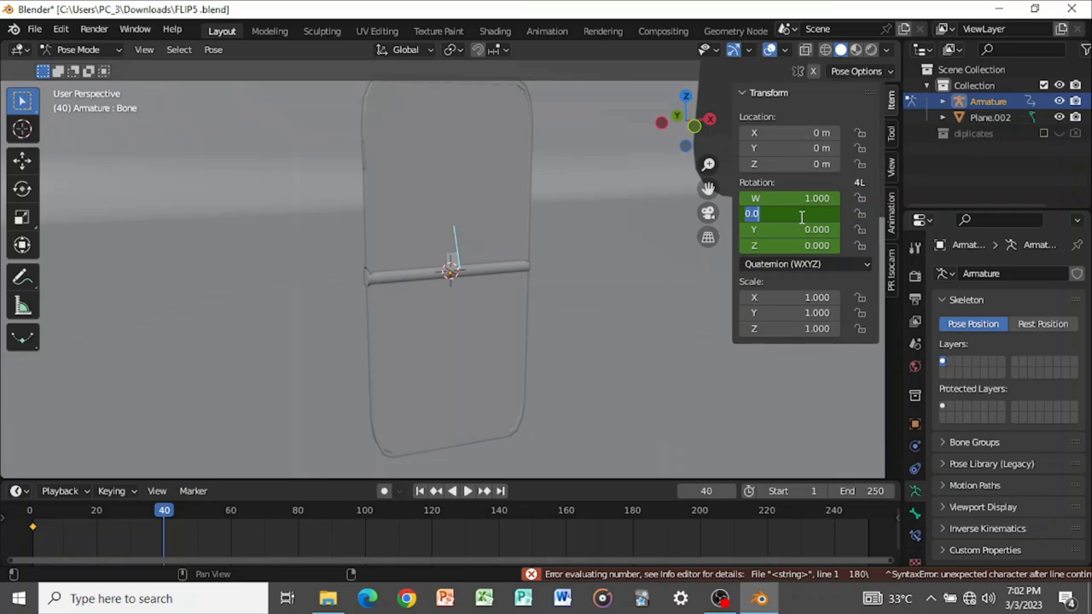
pyautogui.write('180')
pyautogui.press('Return')
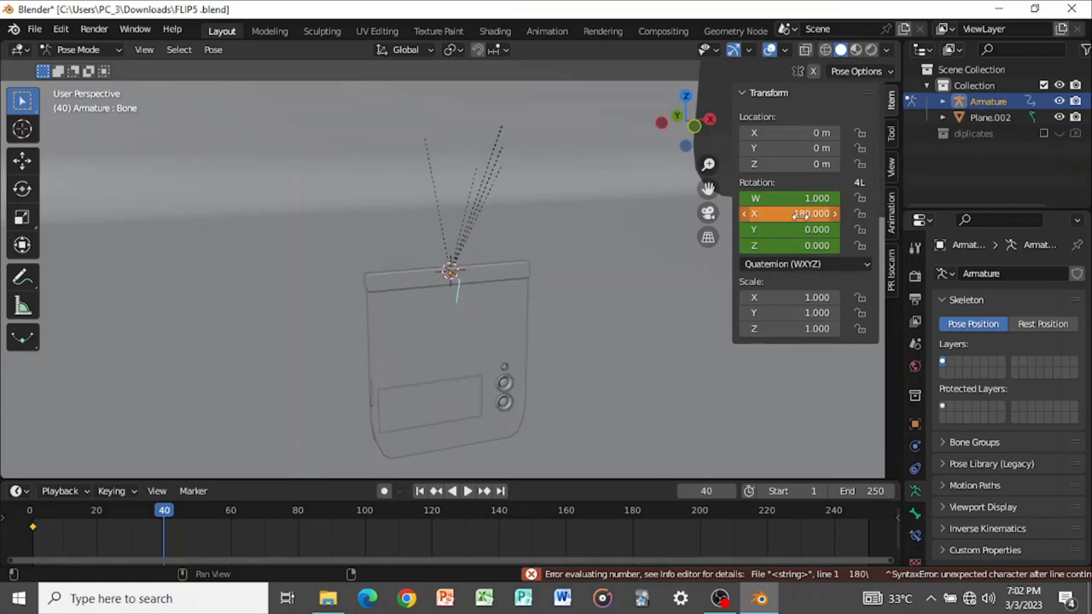
# - Insert a Rotation keyframe for the folded hinge bone at frame 40
pyautogui.moveTo(475, 188); pyautogui.dragTo(570, 168, button='middle')
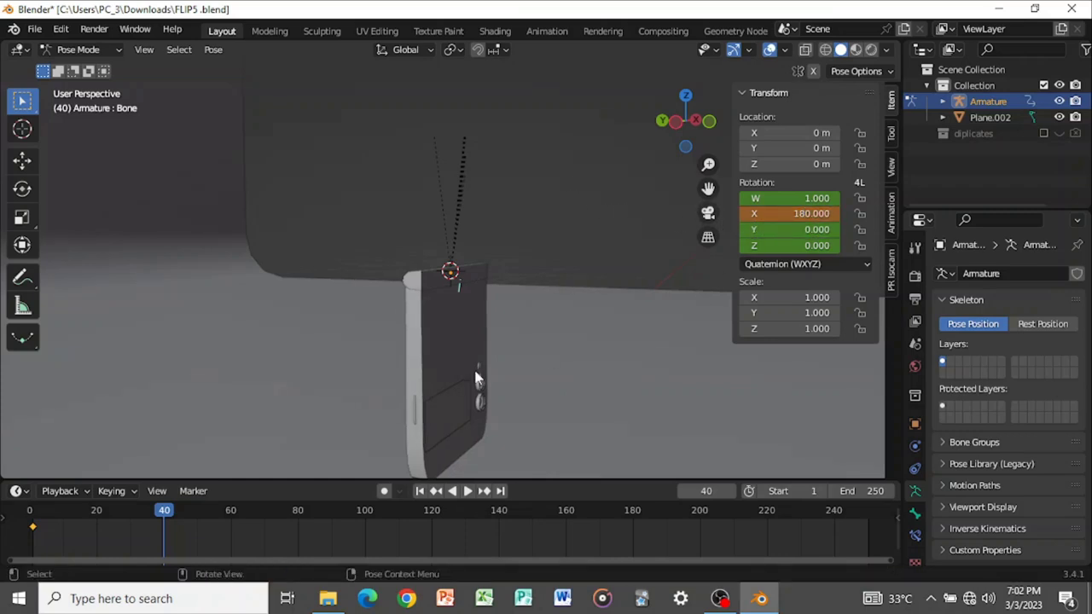
pyautogui.press('i')
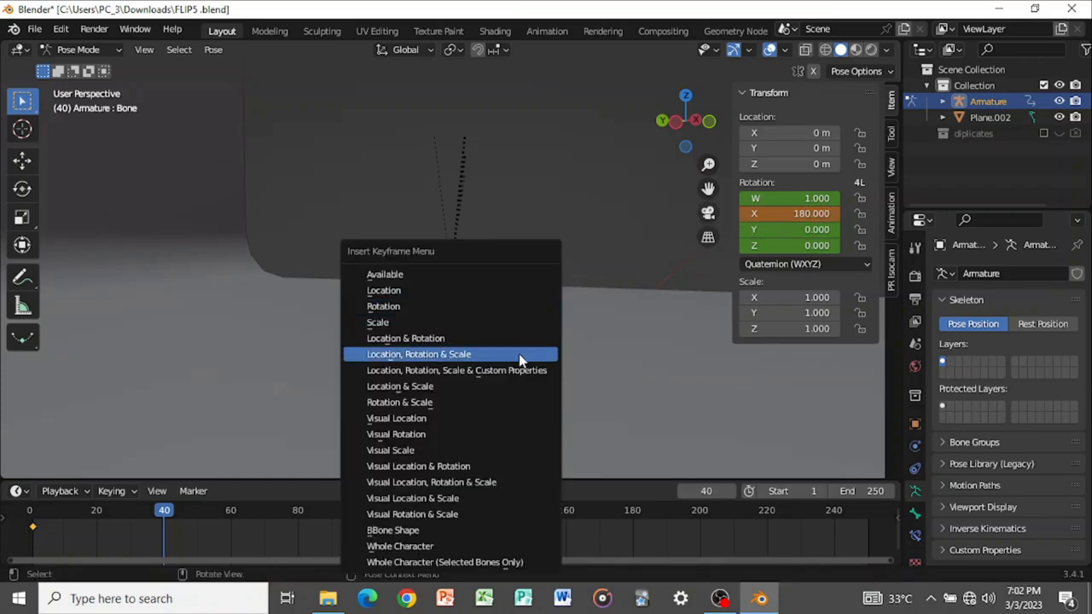
pyautogui.click(421, 306)
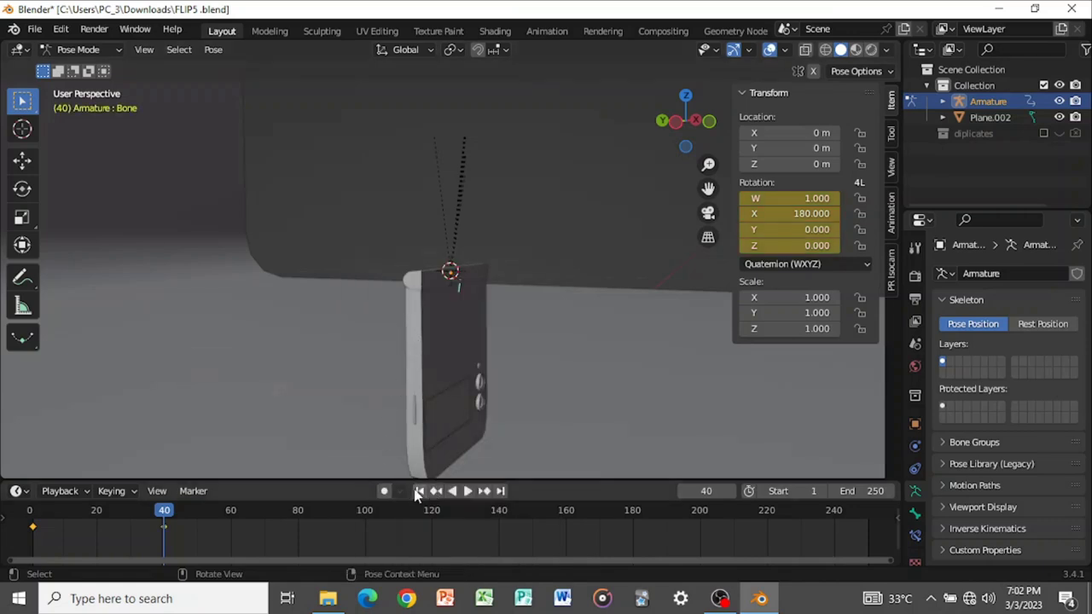
# - Play back the folding animation, stop it and return to frame 1
pyautogui.click(452, 491)
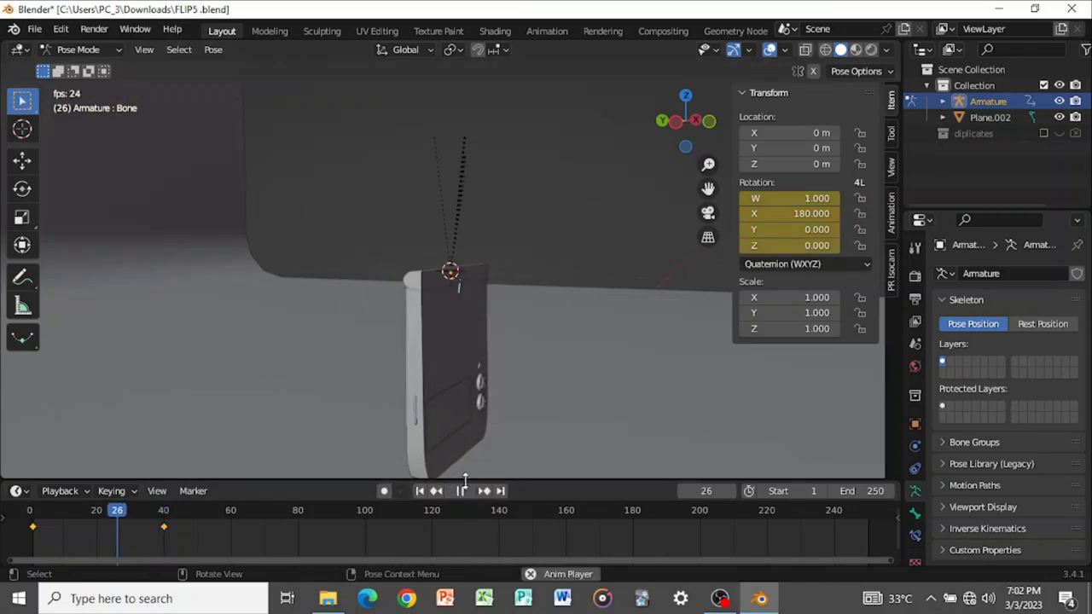
pyautogui.click(461, 491)
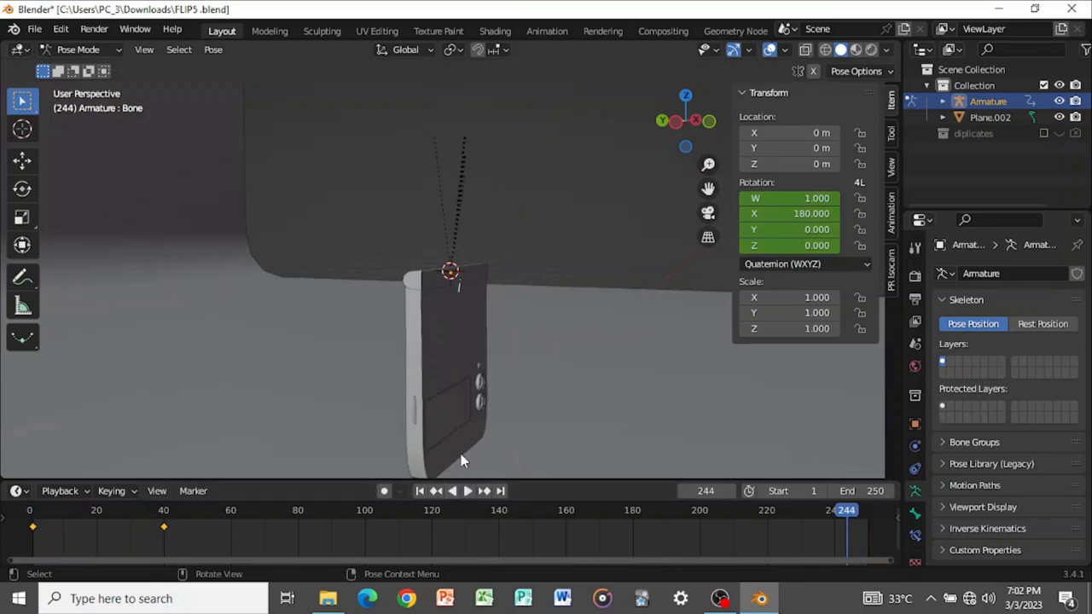
pyautogui.click(419, 490)
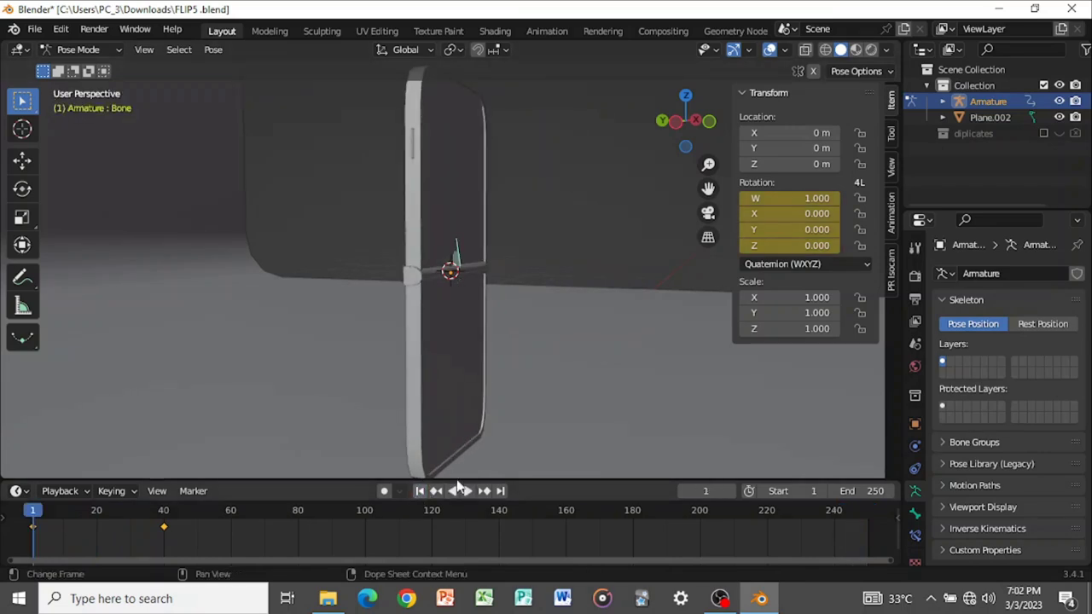
# - Set the animation's end frame to 40 and play the folding animation
pyautogui.click(859, 489)
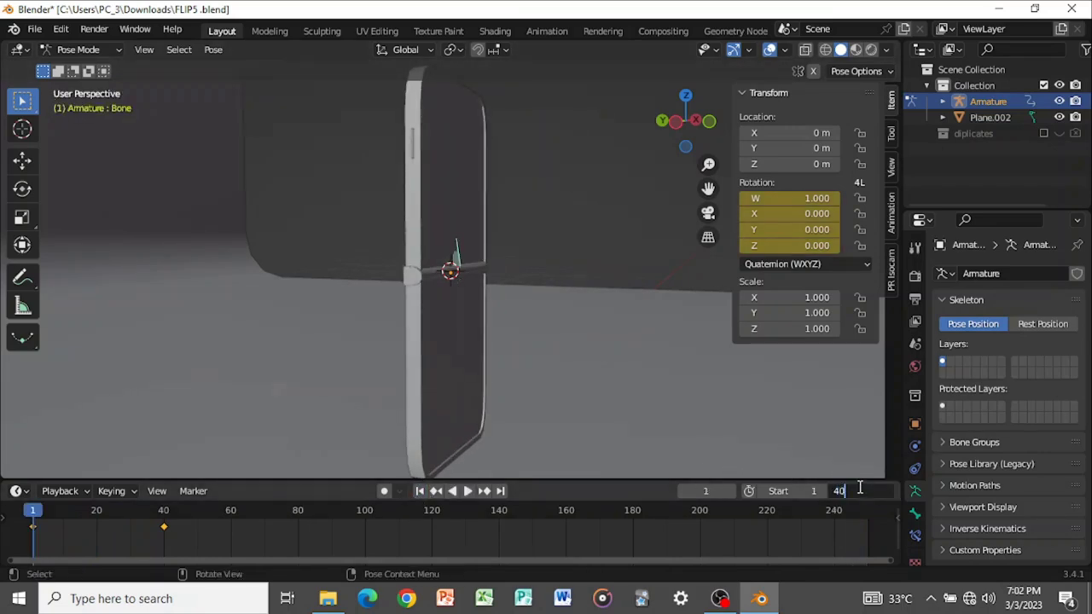
pyautogui.write('40')
pyautogui.press('Return')
pyautogui.press('space')
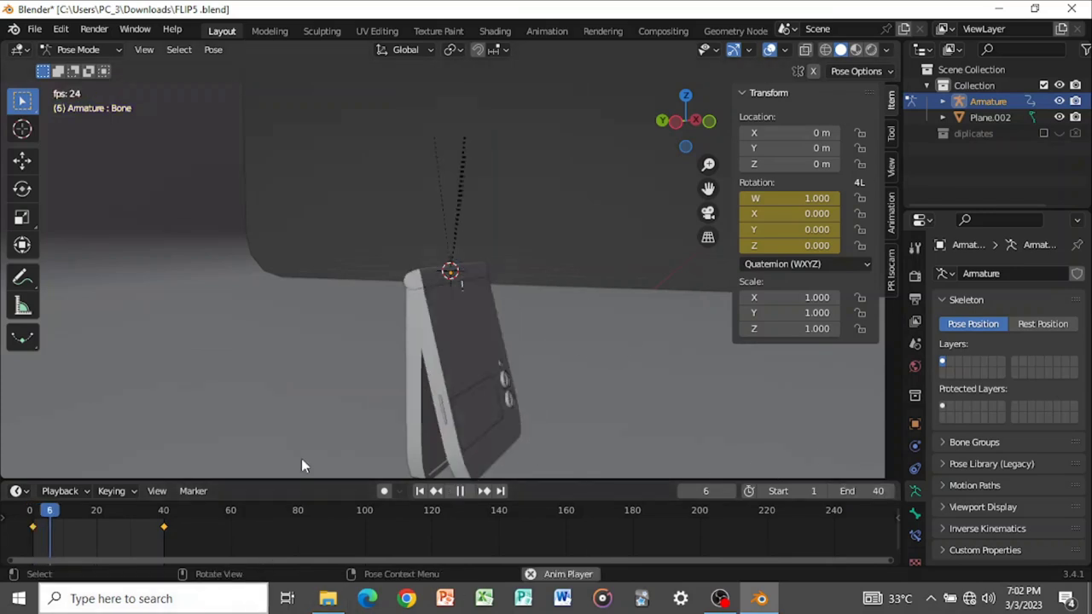
# - Play back the folding animation repeatedly, restarting from frame 1, to check its speed
pyautogui.press('space')
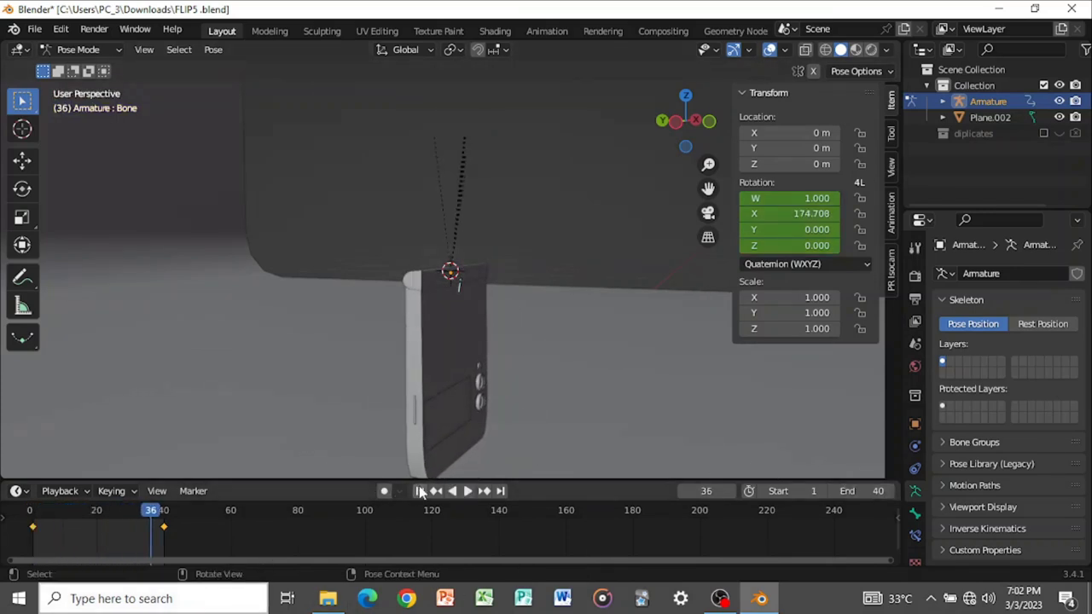
pyautogui.press('space')
pyautogui.press('space')
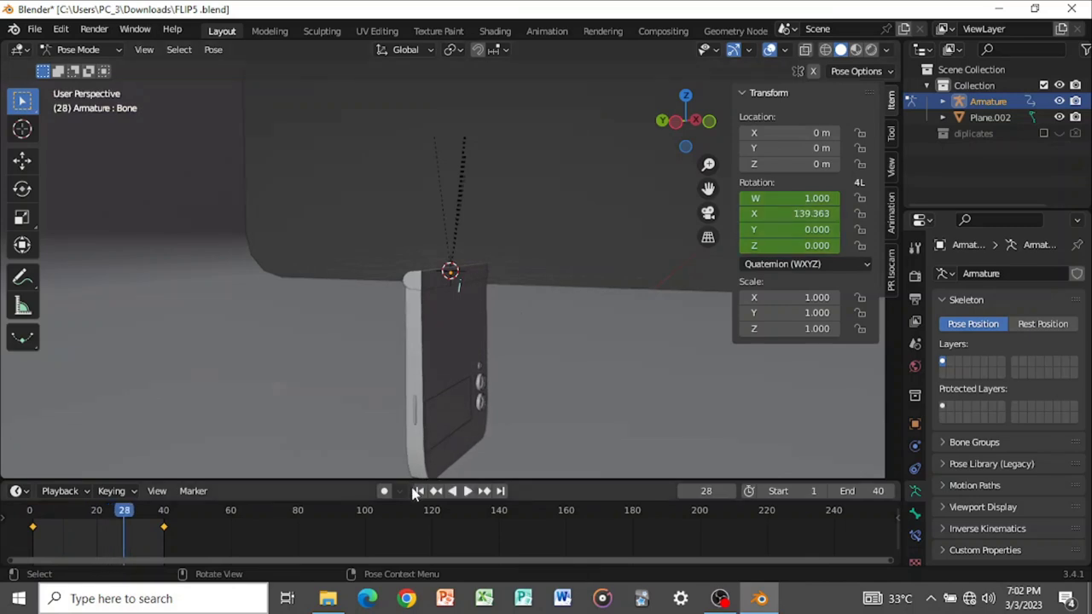
pyautogui.click(420, 492)
pyautogui.press('space')
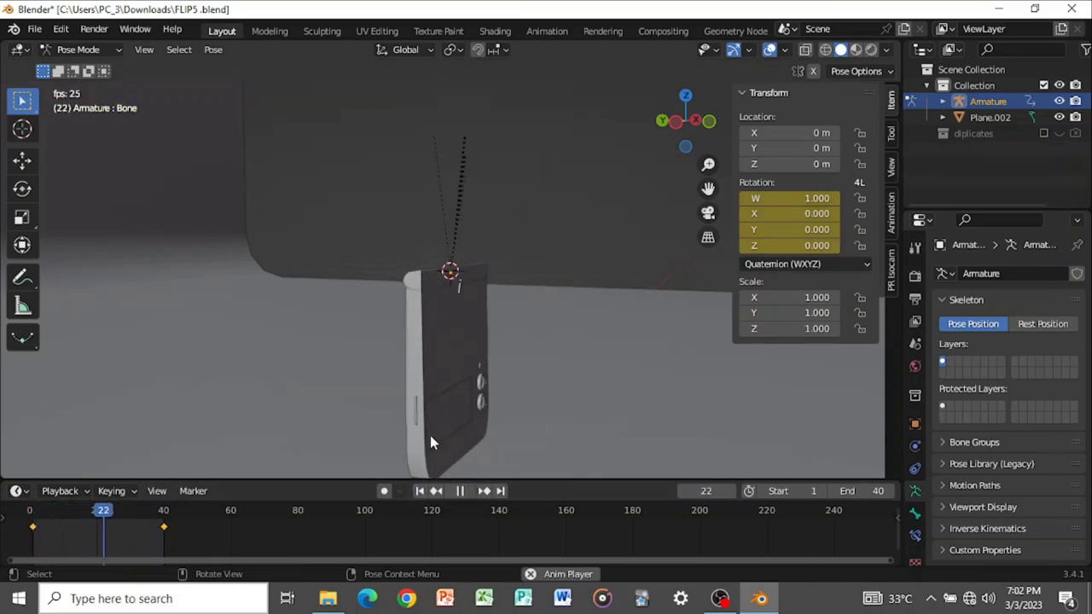
pyautogui.press('space')
# - Enlarge the timeline area, switch it to the Graph Editor and bring the hinge bone's X rotation curve into view
pyautogui.moveTo(397, 482); pyautogui.dragTo(397, 434)
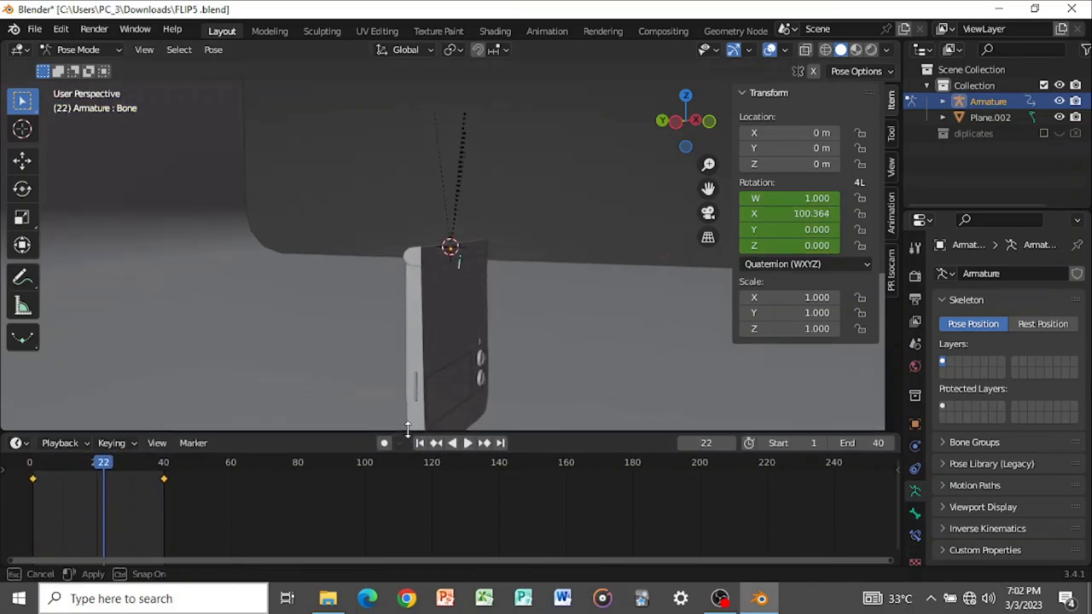
pyautogui.moveTo(252, 559); pyautogui.dragTo(137, 570)
pyautogui.hotkey('ctrl', 'Tab')
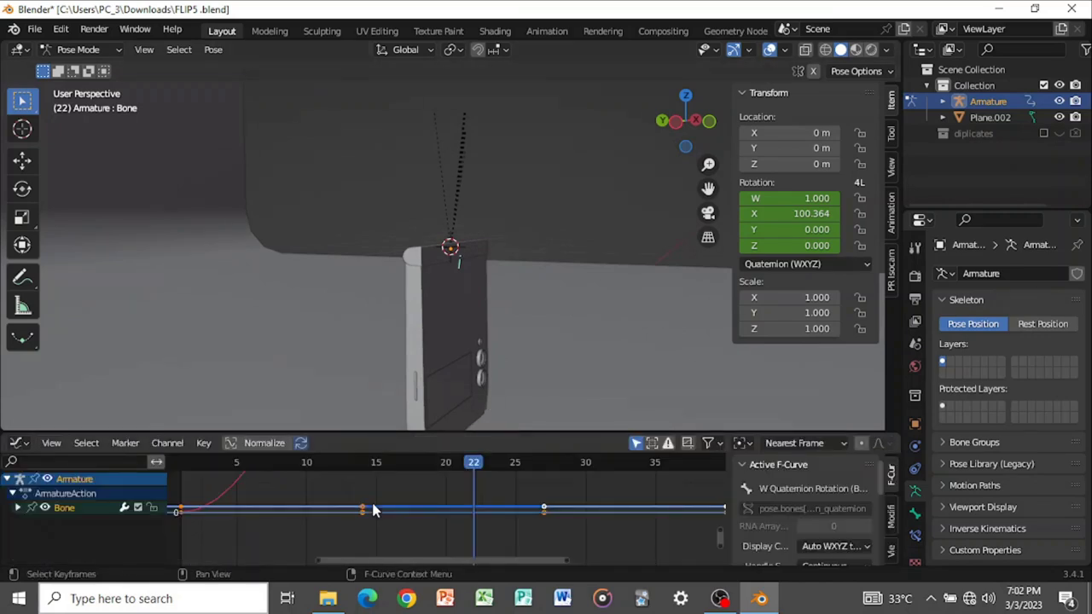
pyautogui.scroll(-4, 393, 503)
pyautogui.scroll(-5, 401, 507)
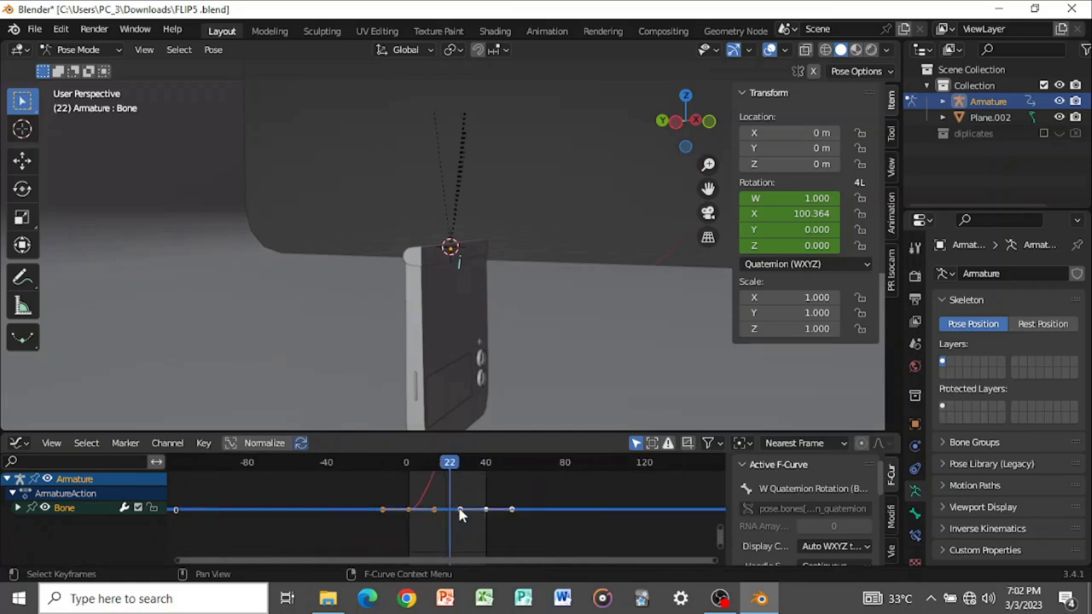
pyautogui.moveTo(715, 533); pyautogui.dragTo(692, 487)
pyautogui.scroll(-6, 589, 509)
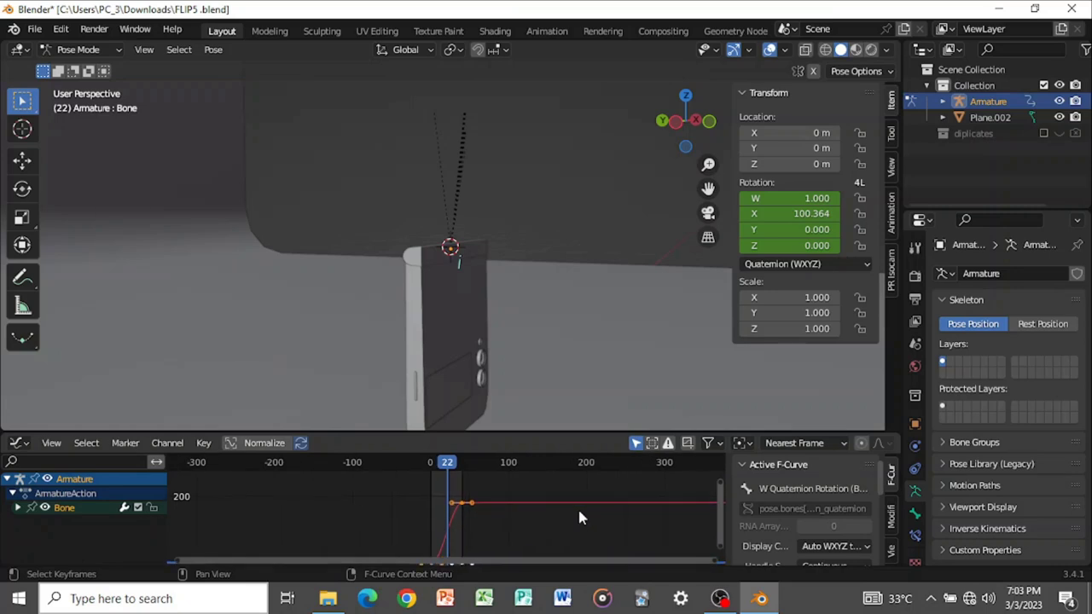
# - Try Linear interpolation on the hinge bone's rotation keyframes
pyautogui.press('t')
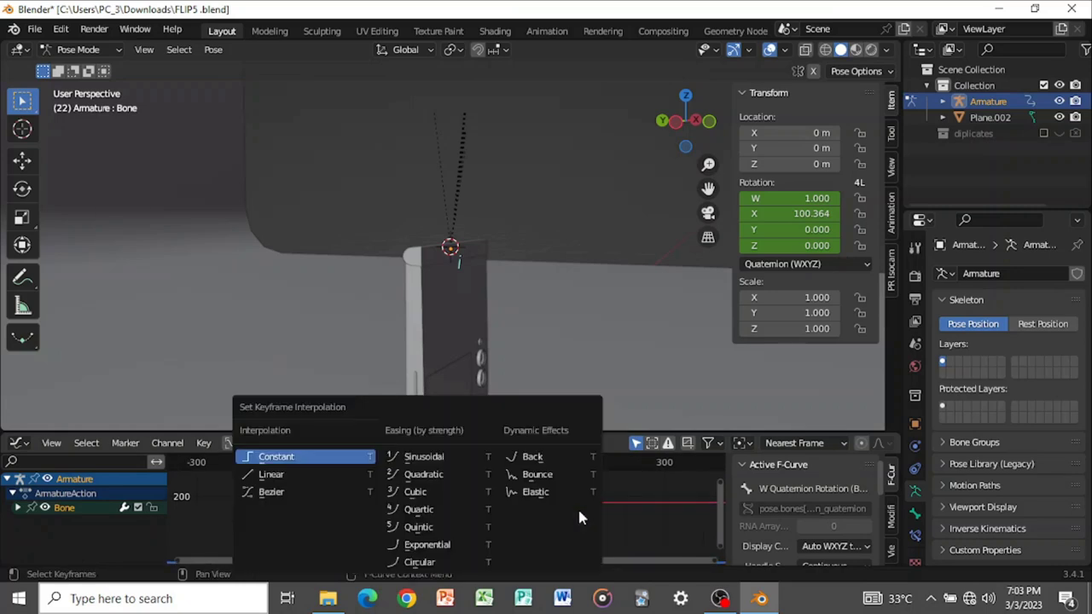
pyautogui.click(271, 474)
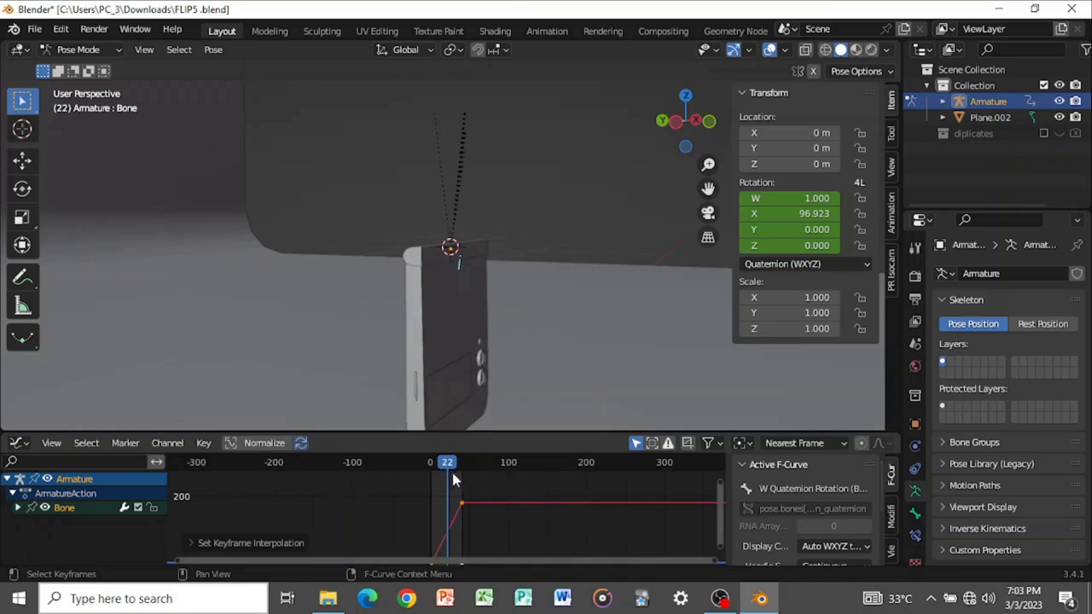
pyautogui.moveTo(451, 469)
pyautogui.mouseDown()
pyautogui.moveTo(426, 472)
pyautogui.moveTo(451, 476)
pyautogui.mouseUp()
pyautogui.keyDown('alt'); pyautogui.scroll(-20, 459, 479); pyautogui.keyUp('alt')
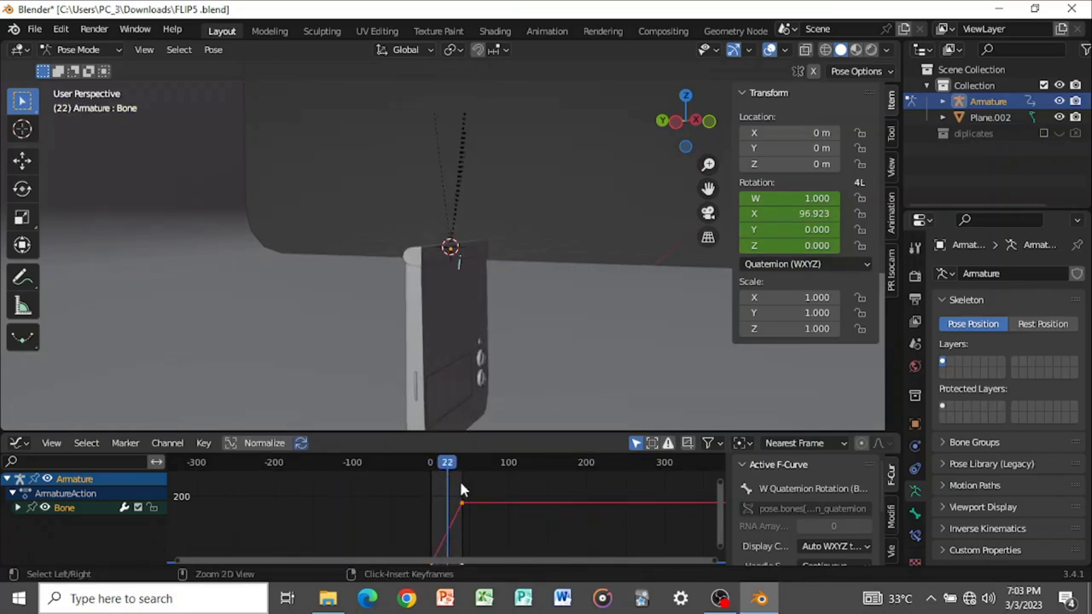
# - Move the X rotation curve's end keyframe from frame 40 to about frame 26, keeping its value
pyautogui.scroll(2, 476, 505)
pyautogui.scroll(6, 478, 502)
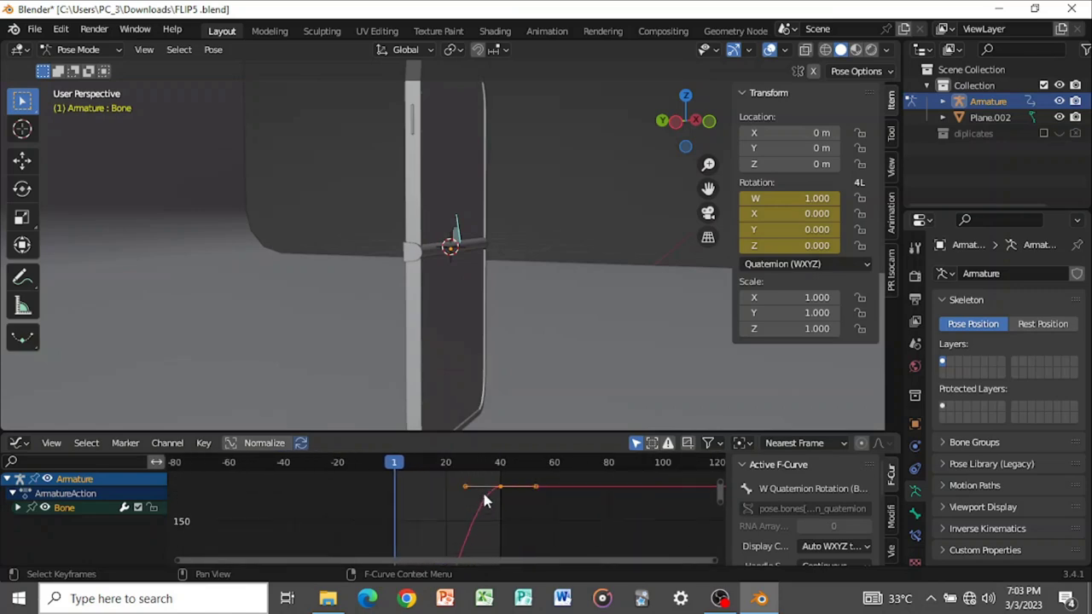
pyautogui.moveTo(510, 485); pyautogui.dragTo(464, 488)
pyautogui.press('x')
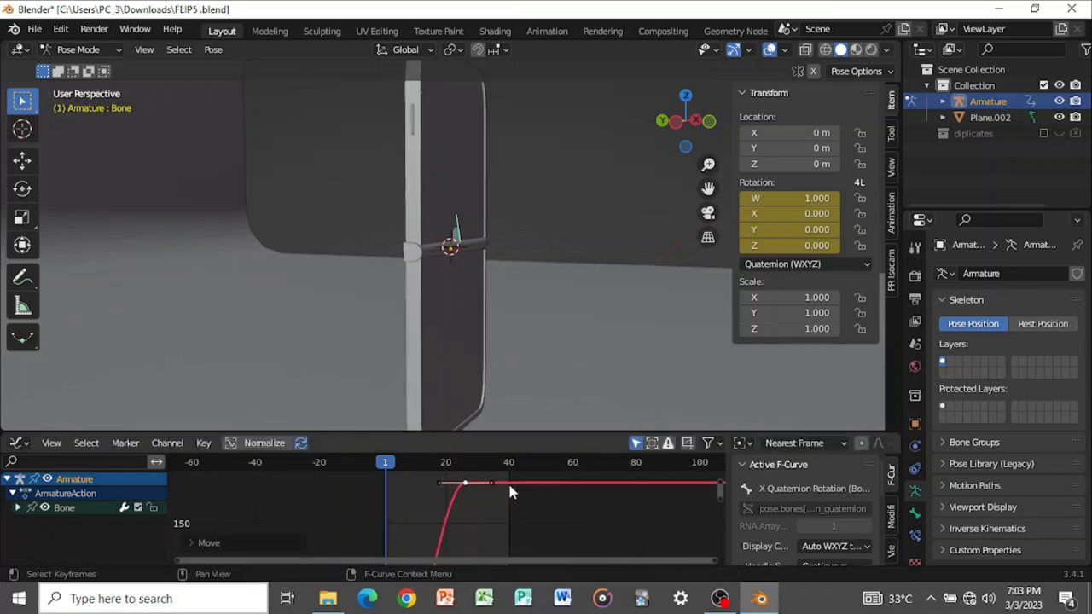
# - Move the X rotation curve's start keyframe along the time axis to about frame 6
pyautogui.scroll(-2, 509, 489)
pyautogui.moveTo(719, 495); pyautogui.dragTo(436, 559)
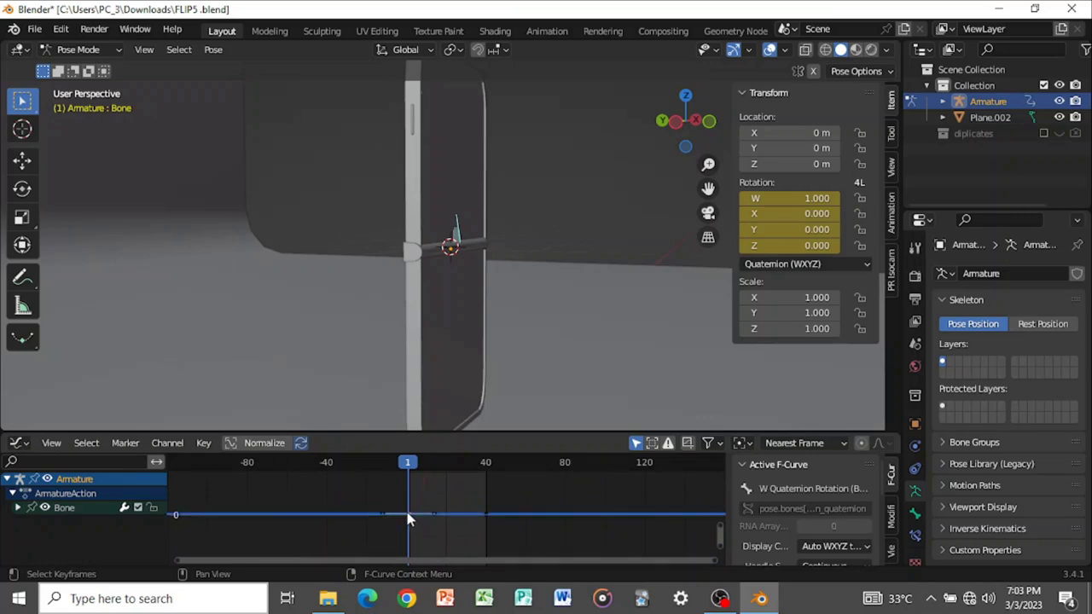
pyautogui.moveTo(408, 516); pyautogui.dragTo(416, 514)
pyautogui.press('x')
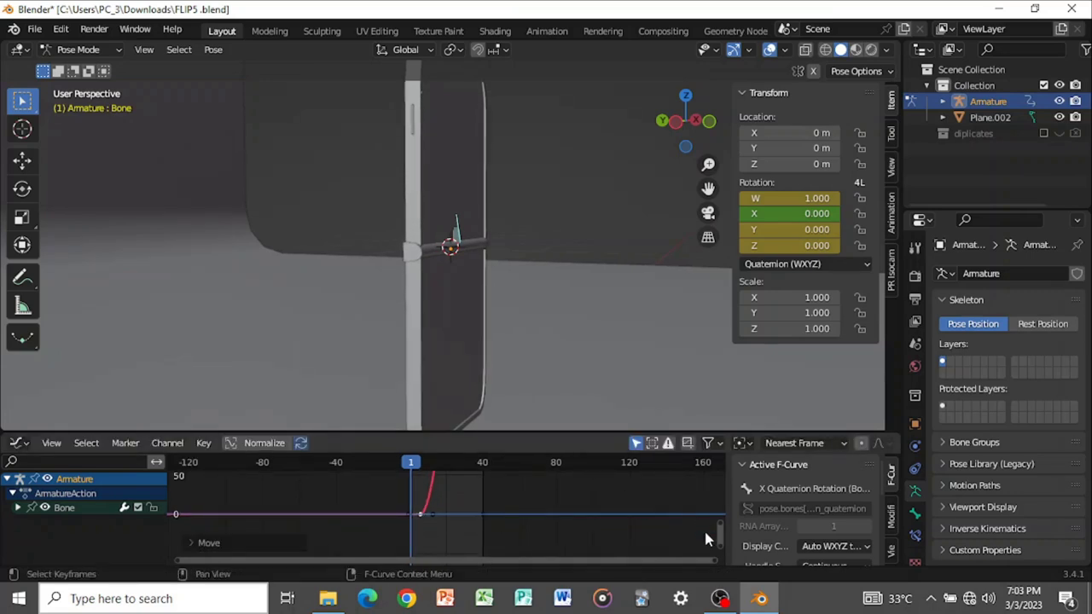
# - Play back the retimed fold several times, rewinding between plays, to judge its new timing
pyautogui.click(714, 529)
pyautogui.click(714, 527)
pyautogui.moveTo(714, 527); pyautogui.dragTo(717, 469)
pyautogui.press('Home')
pyautogui.press('space')
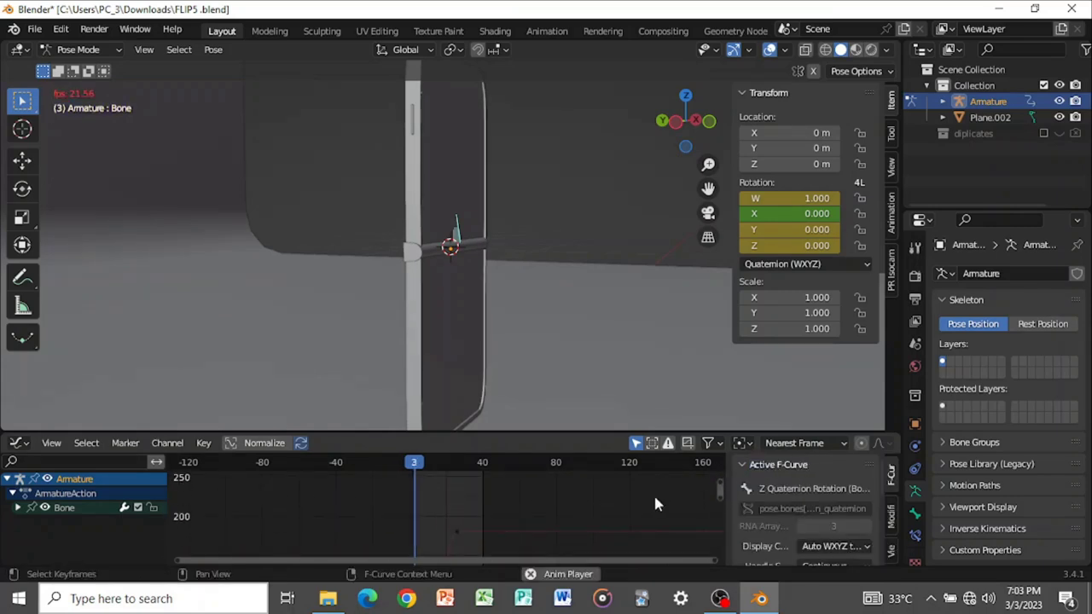
pyautogui.press('space')
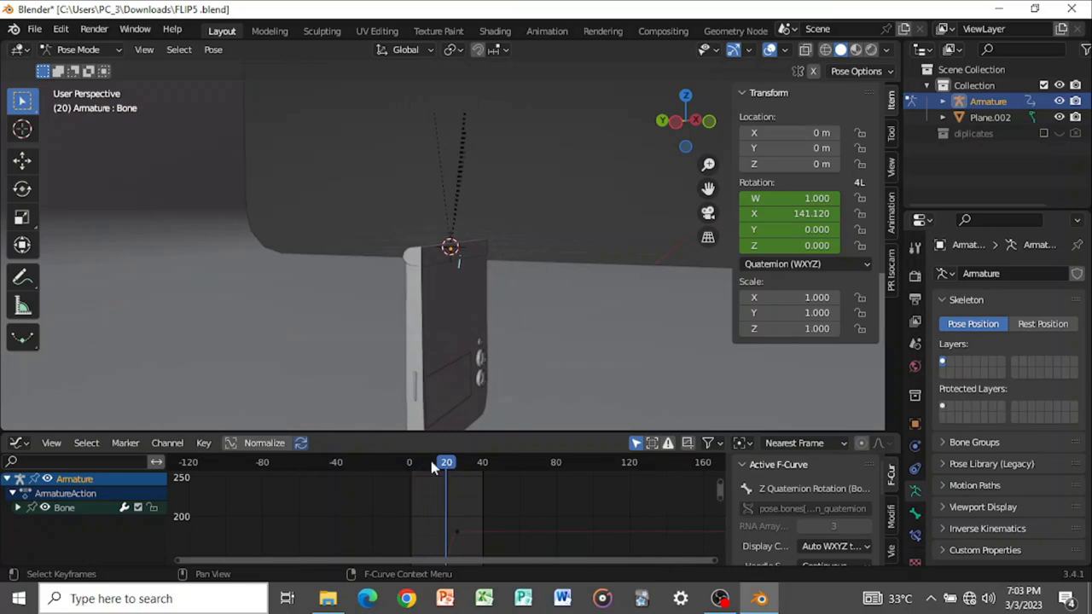
pyautogui.hotkey('shift', 'Left')
pyautogui.press('space')
pyautogui.press('space')
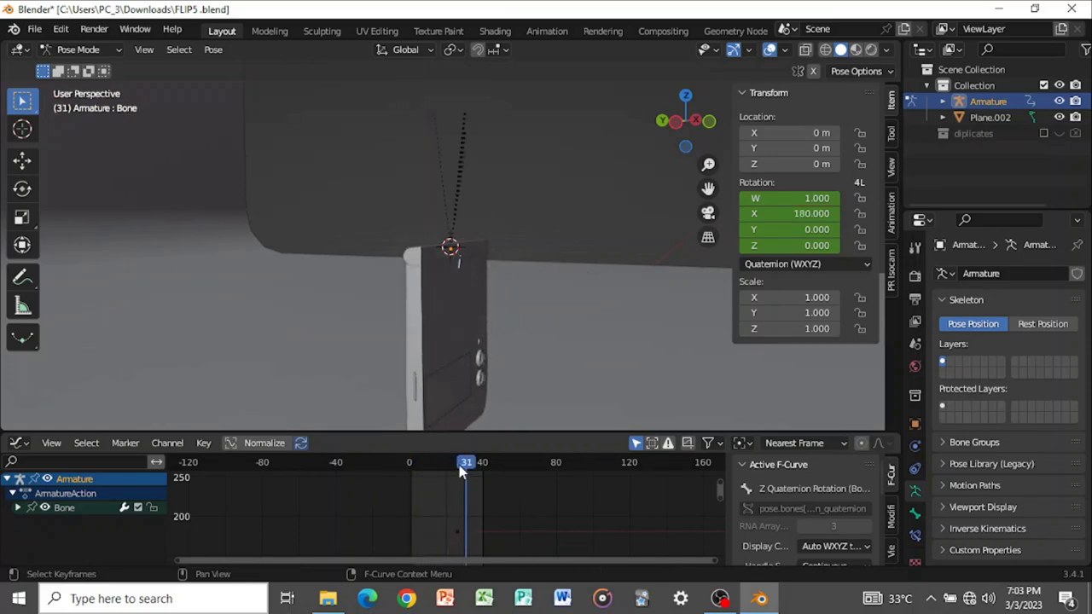
pyautogui.press('Left')
pyautogui.press('Left')
pyautogui.press('Left')
pyautogui.press('Left')
pyautogui.press('Left')
pyautogui.press('Left')
pyautogui.press('Left')
pyautogui.press('Left')
pyautogui.press('Left')
pyautogui.press('Left')
pyautogui.press('Left')
pyautogui.press('Left')
pyautogui.press('Left')
pyautogui.press('Left')
pyautogui.press('Left')
pyautogui.press('Left')
pyautogui.press('Left')
pyautogui.press('Left')
pyautogui.press('Left')
pyautogui.press('Left')
pyautogui.press('space')
pyautogui.press('space')
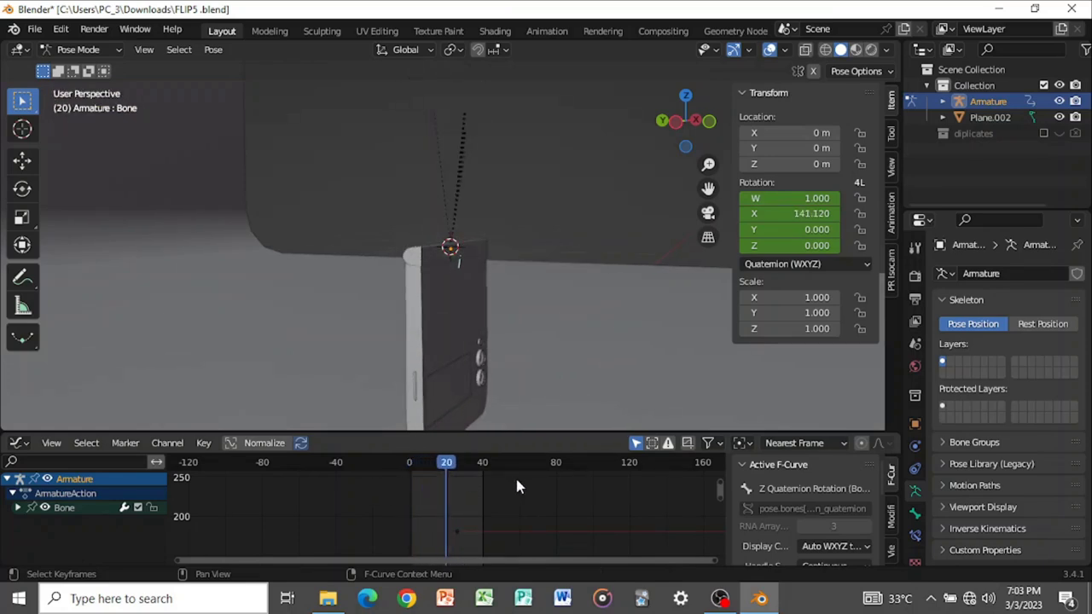
pyautogui.press('XF86AudioRaiseVolume')
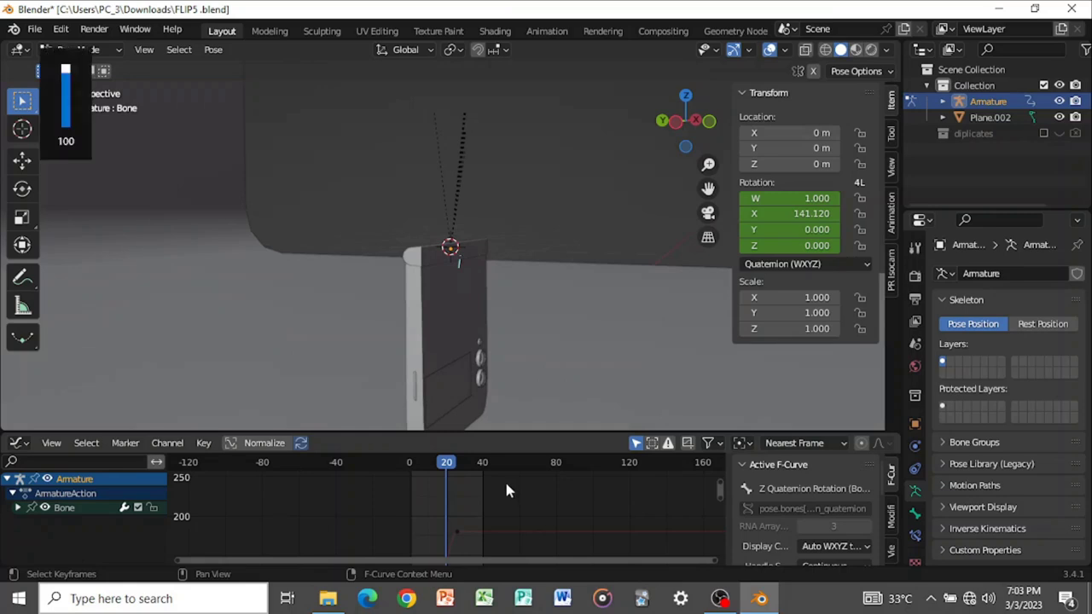
# - Set the keyframe easing type to Automatic Easing and return to frame 1
pyautogui.hotkey('ctrl', 'e')
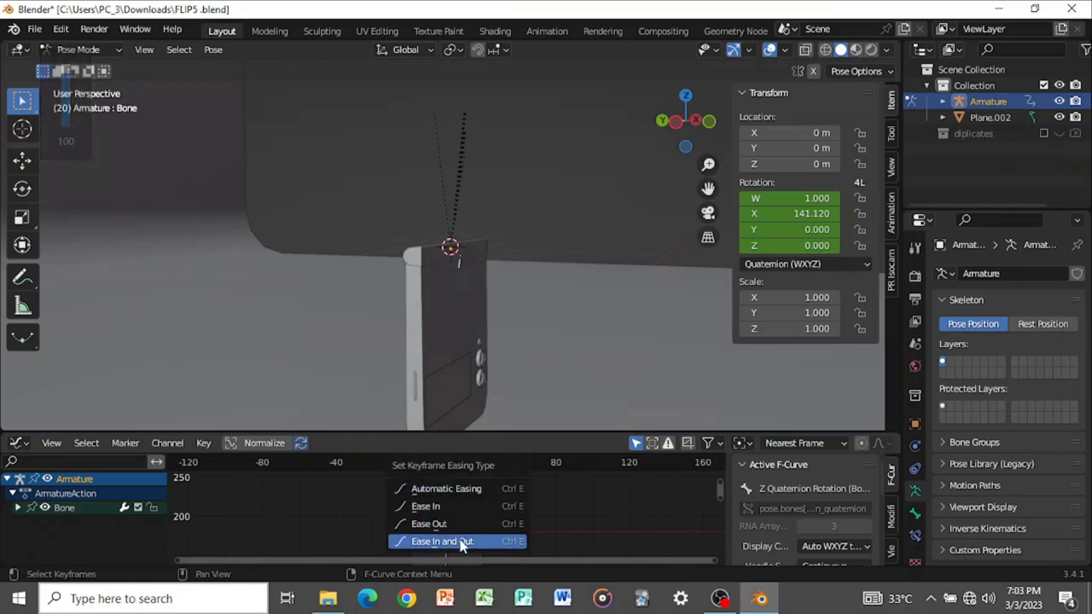
pyautogui.click(465, 489)
pyautogui.hotkey('shift', 'Left')
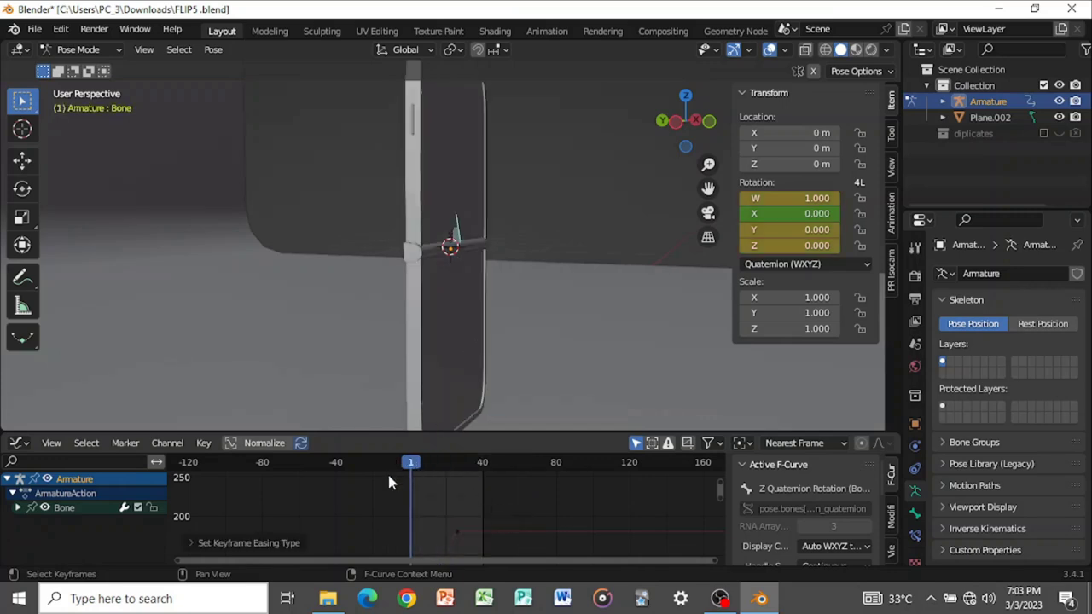
# - Replay the fold from the start several times to review the automatic easing, ending on frame 1
pyautogui.press('space')
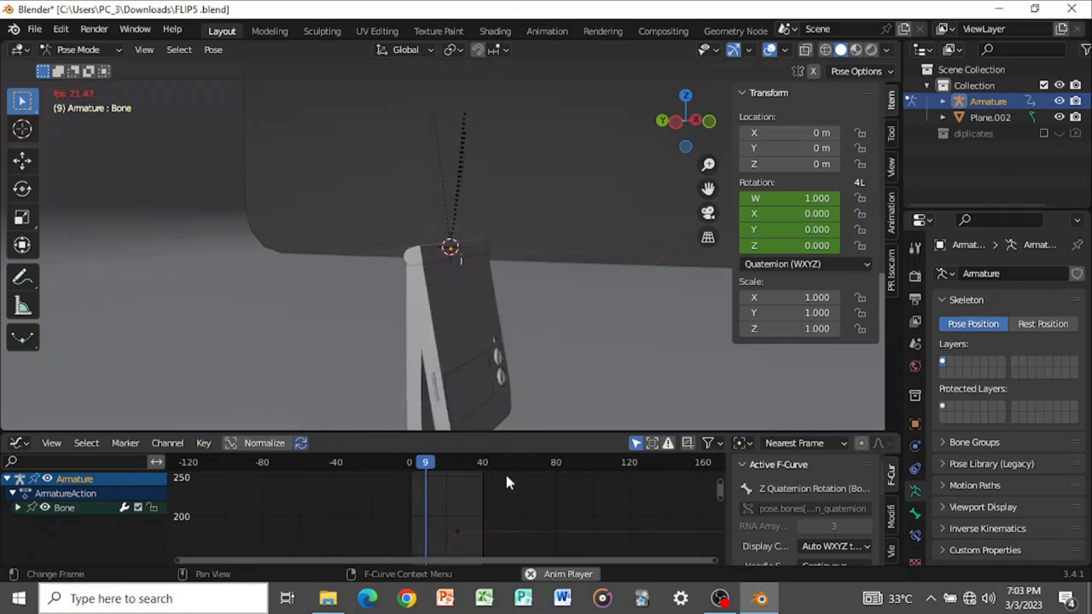
pyautogui.press('space')
pyautogui.hotkey('shift', 'Left')
pyautogui.press('space')
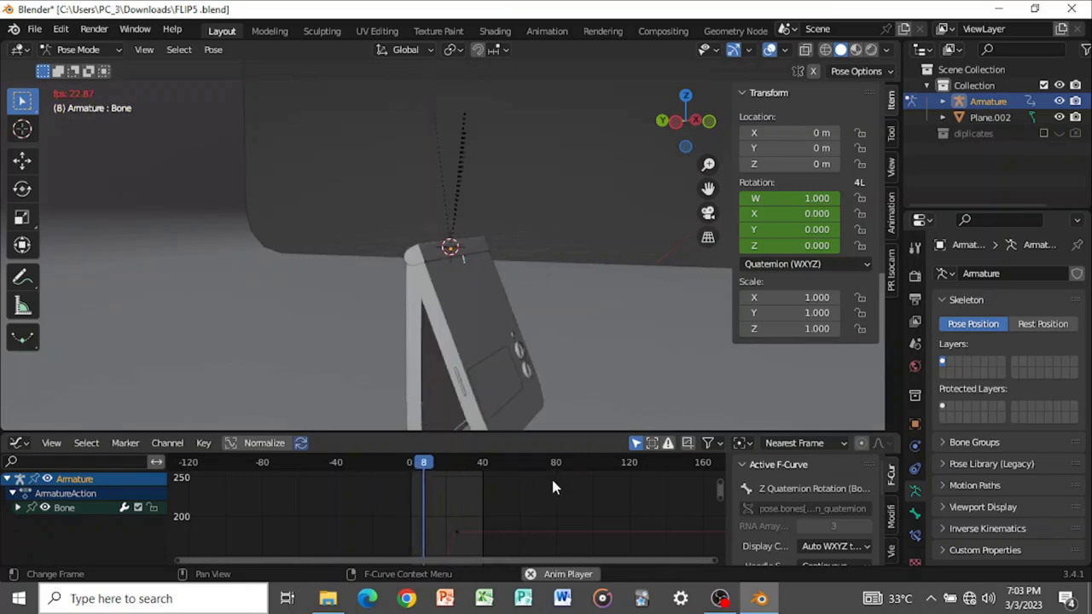
pyautogui.press('space')
pyautogui.hotkey('shift', 'Left')
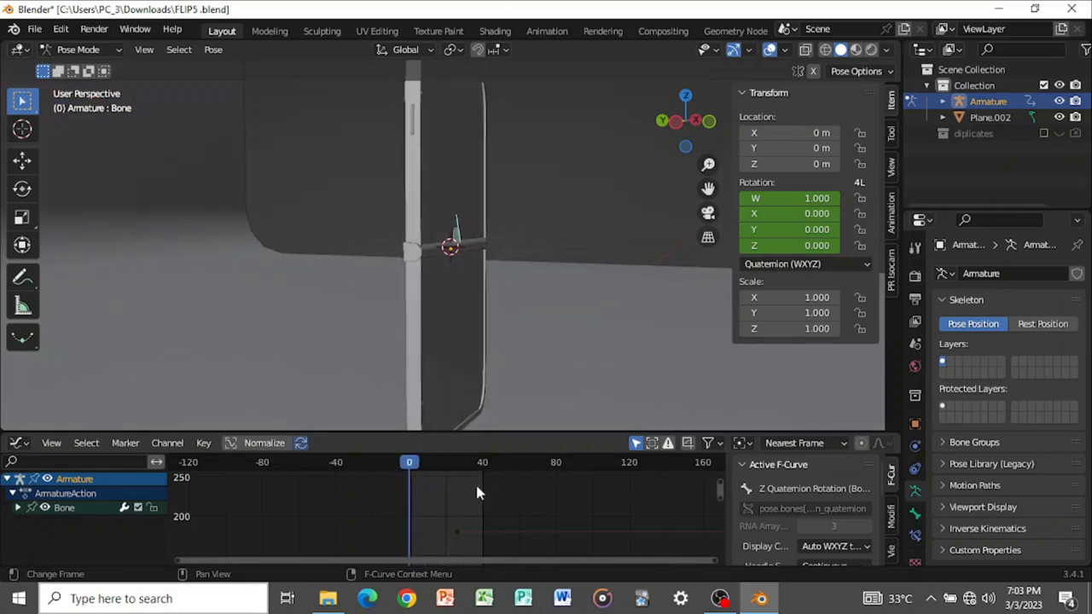
pyautogui.press('space')
pyautogui.press('space')
pyautogui.hotkey('shift', 'Left')
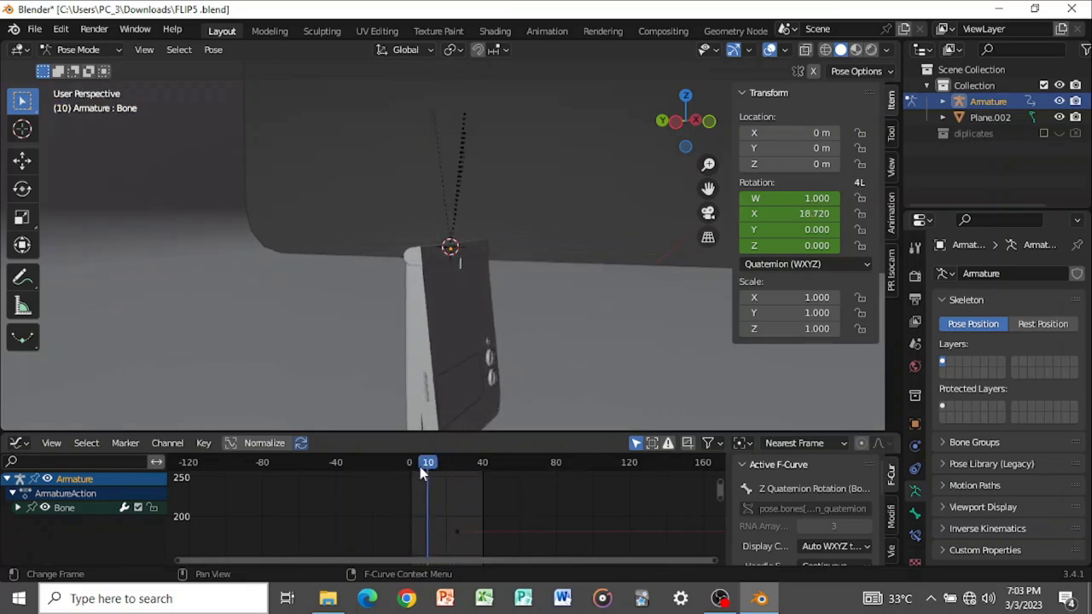
pyautogui.press('space')
pyautogui.press('space')
pyautogui.hotkey('shift', 'Left')
pyautogui.press('Right')
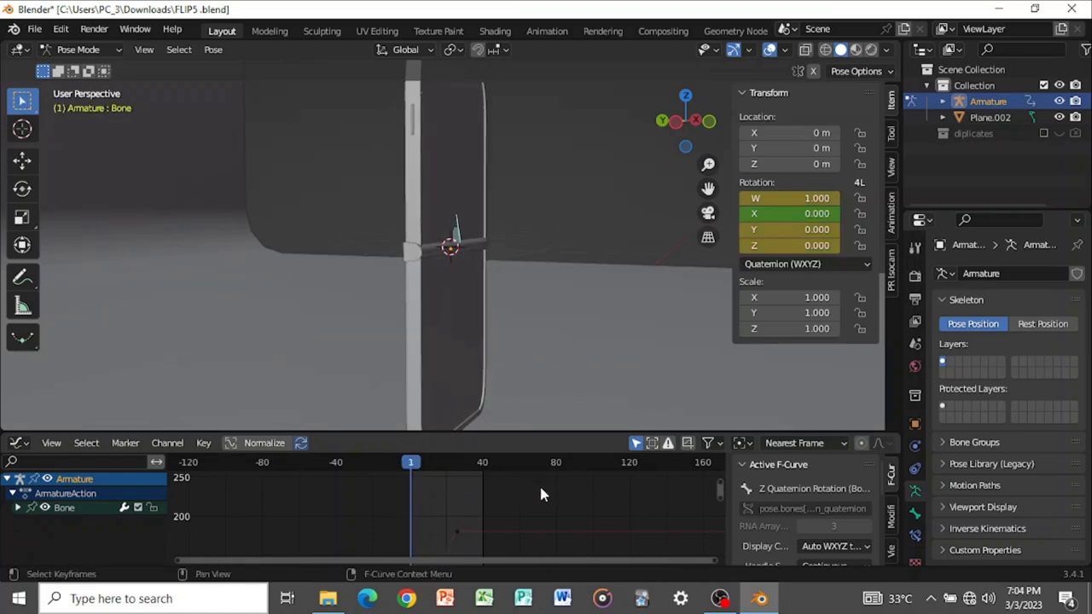
# - Set the keyframe easing type to Ease Out
pyautogui.scroll(-1, 544, 496)
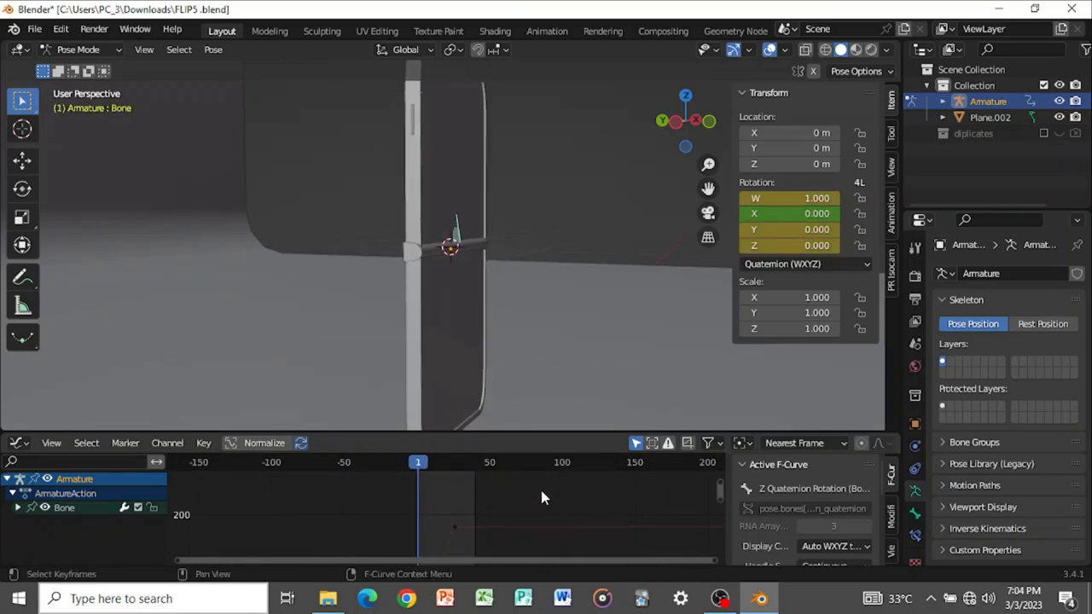
pyautogui.hotkey('ctrl', 'e')
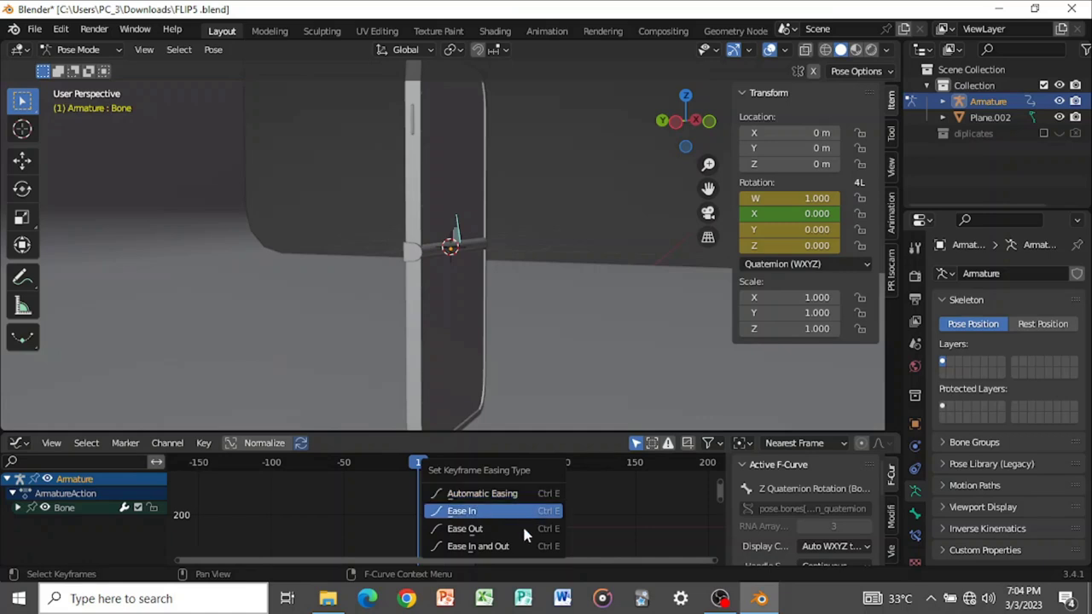
pyautogui.click(524, 528)
# - Play back the fold from frame 1 repeatedly to check the Ease Out motion, then stop playback
pyautogui.press('space')
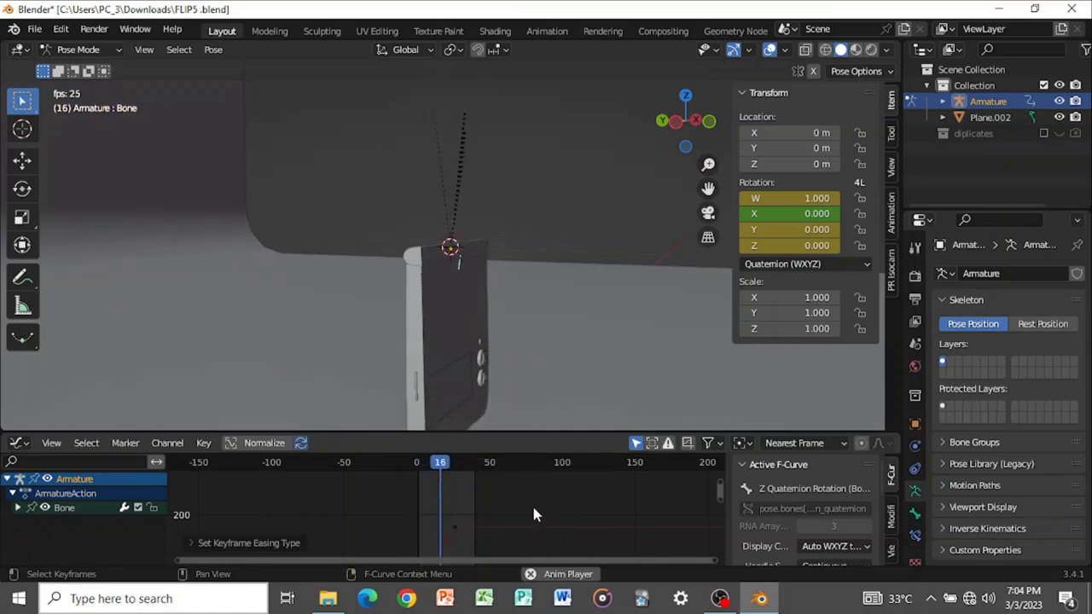
pyautogui.press('space')
pyautogui.press('space')
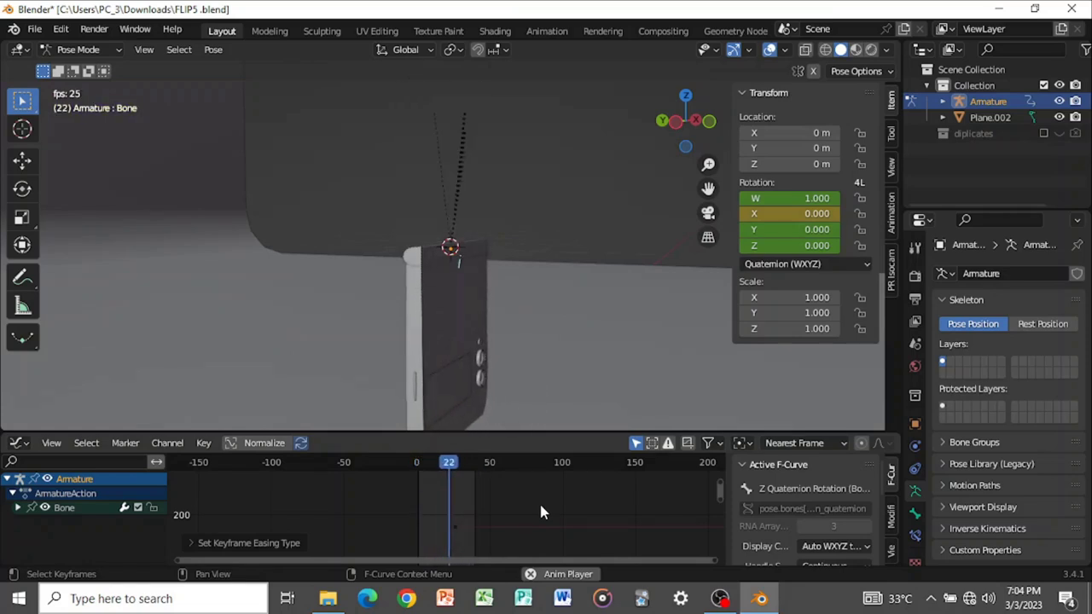
pyautogui.press('space')
pyautogui.hotkey('shift', 'Left')
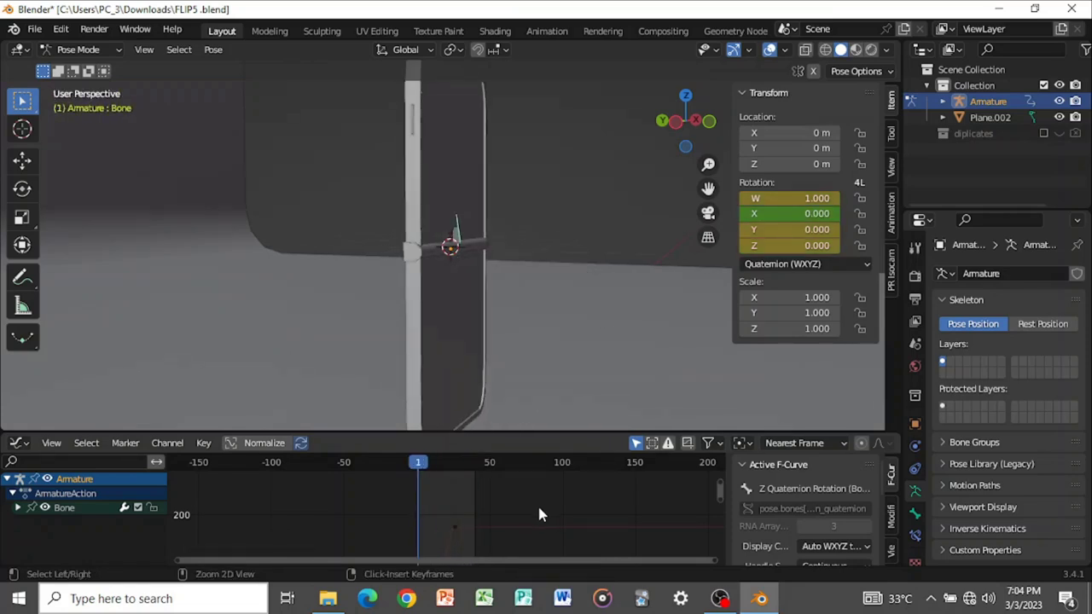
pyautogui.click(539, 514)
pyautogui.press('space')
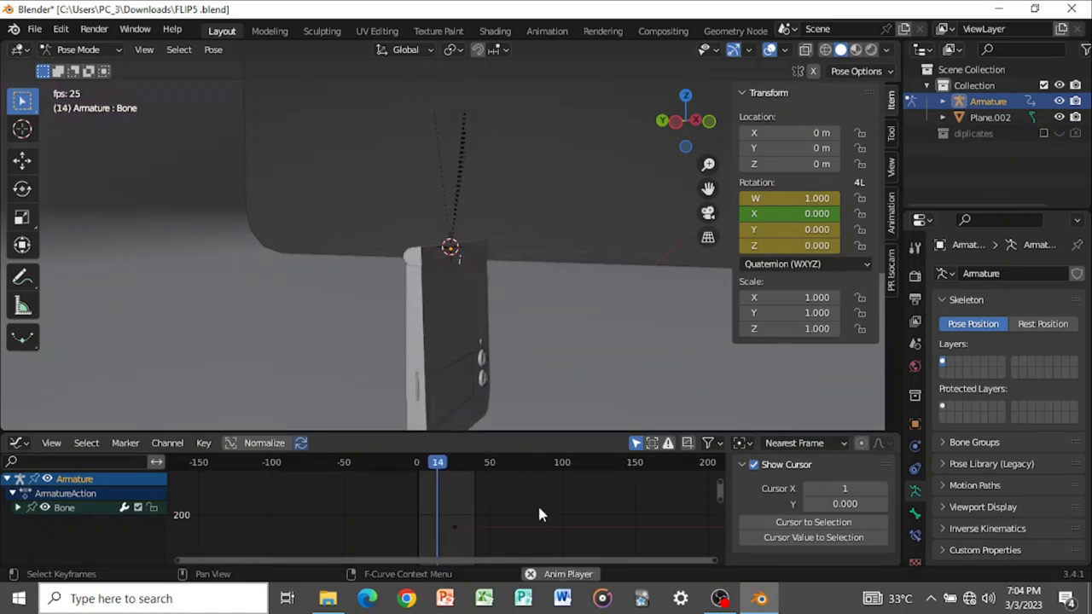
pyautogui.keyDown('ctrl'); pyautogui.click(539, 515); pyautogui.keyUp('ctrl')
pyautogui.click(539, 515)
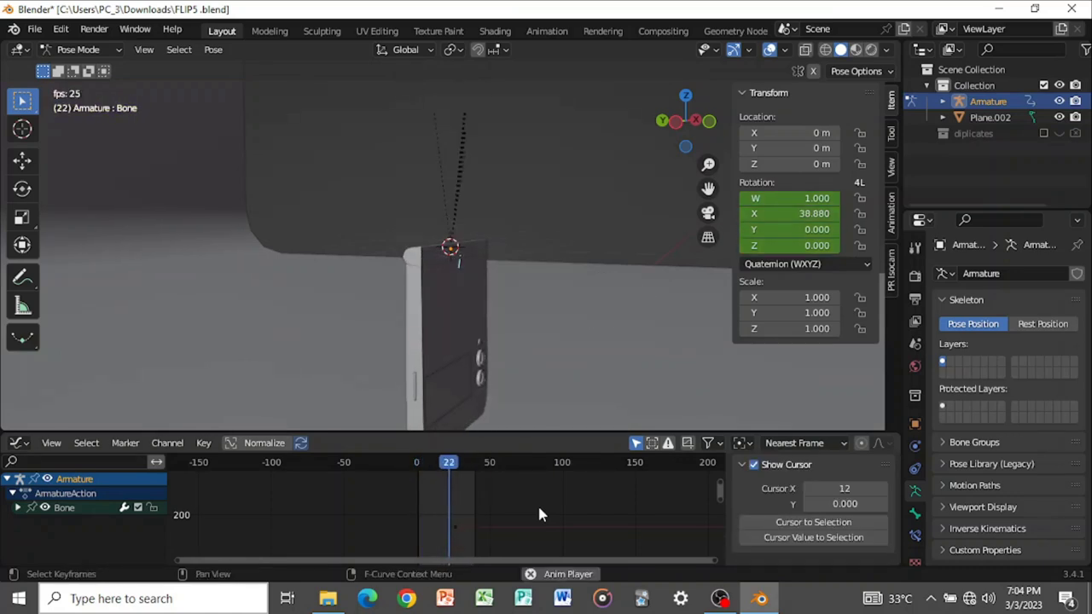
pyautogui.click(539, 514)
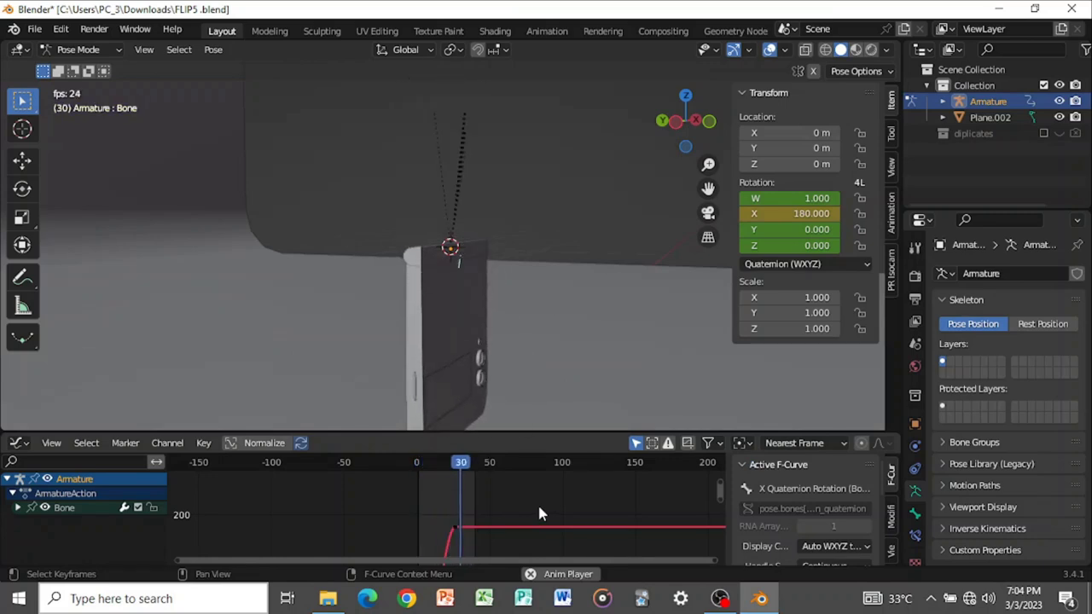
pyautogui.press('space')
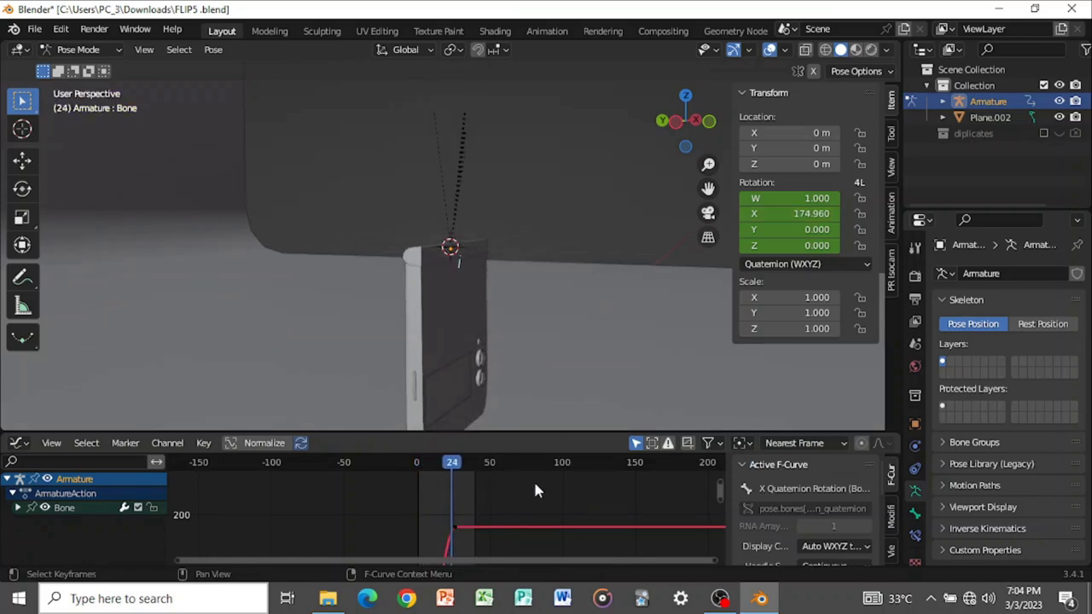
# - Move the closing X rotation keyframe along the time axis only to frame 38 in the graph
pyautogui.click(456, 532)
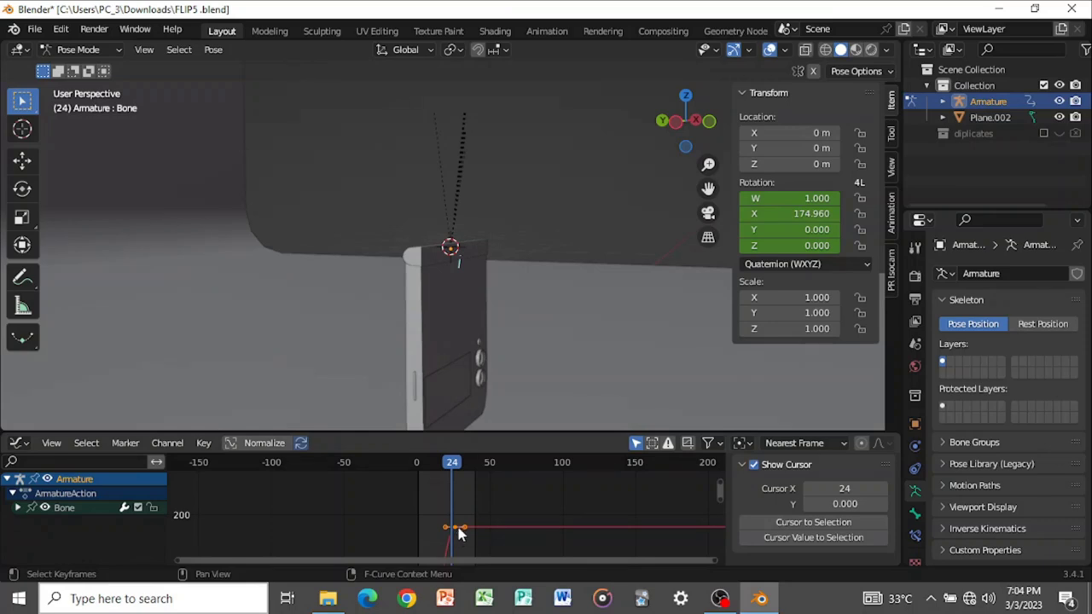
pyautogui.click(454, 529)
pyautogui.press('g')
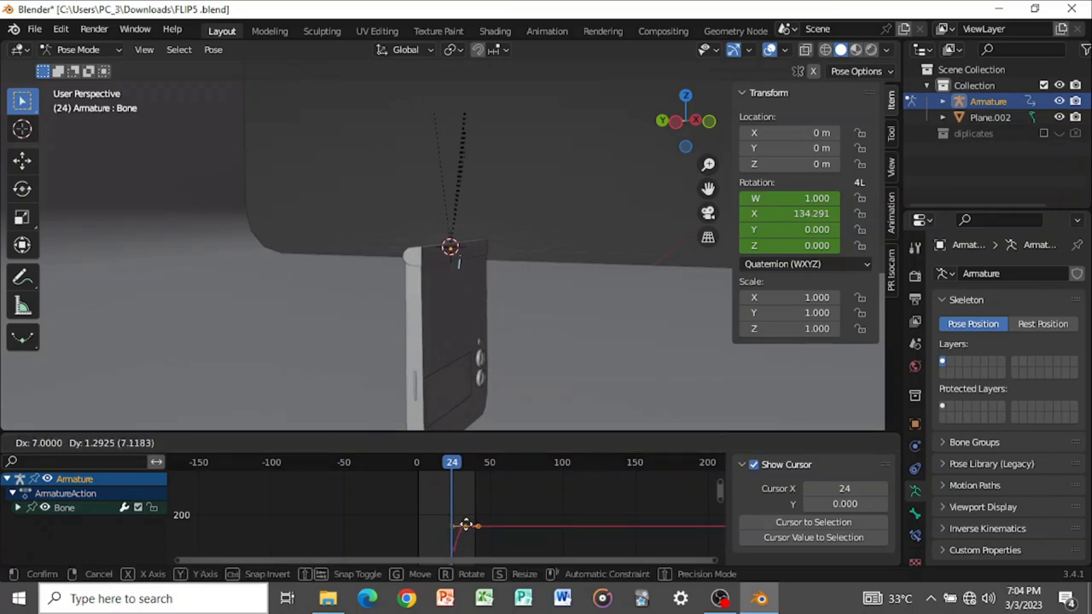
pyautogui.press('x')
pyautogui.click(474, 518)
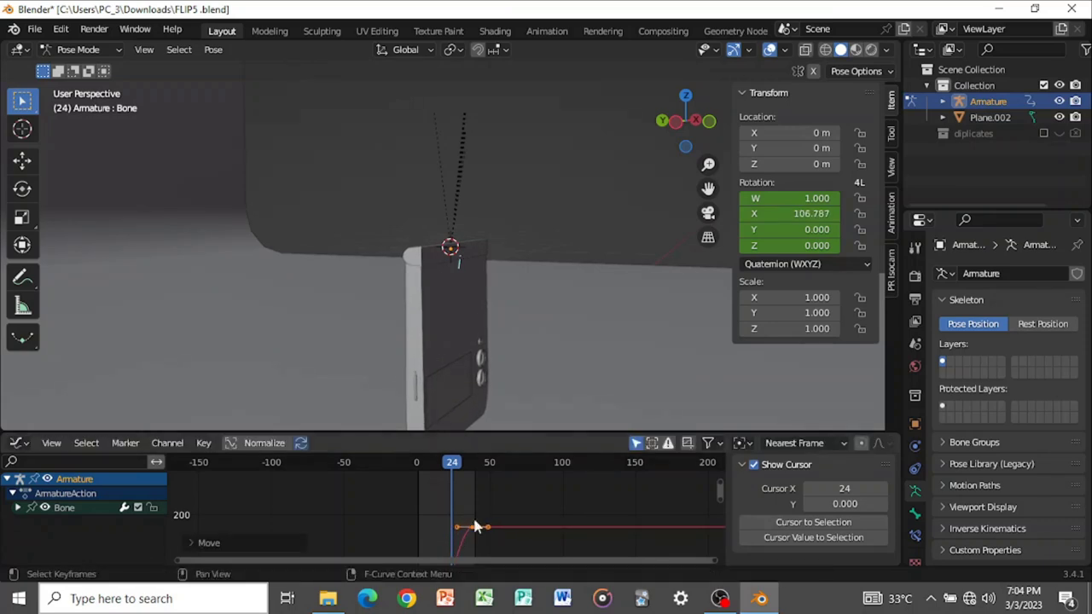
# - Play the fold with the new timing, go to frame 40 and switch the graph view to the Timeline
pyautogui.press('space')
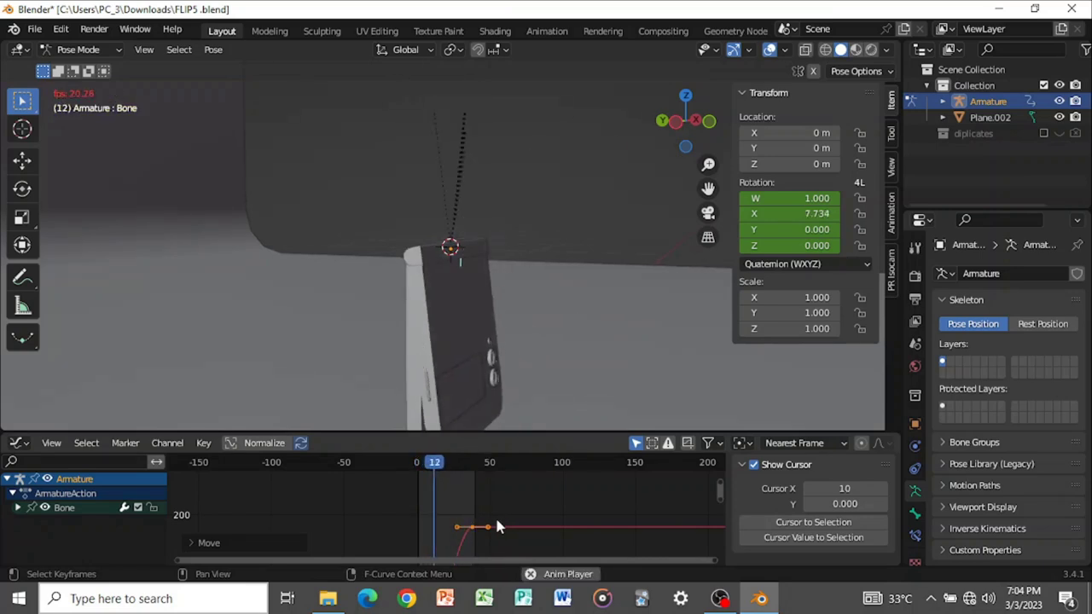
pyautogui.press('space')
pyautogui.moveTo(453, 471); pyautogui.dragTo(475, 484)
pyautogui.hotkey('ctrl', 'Tab')
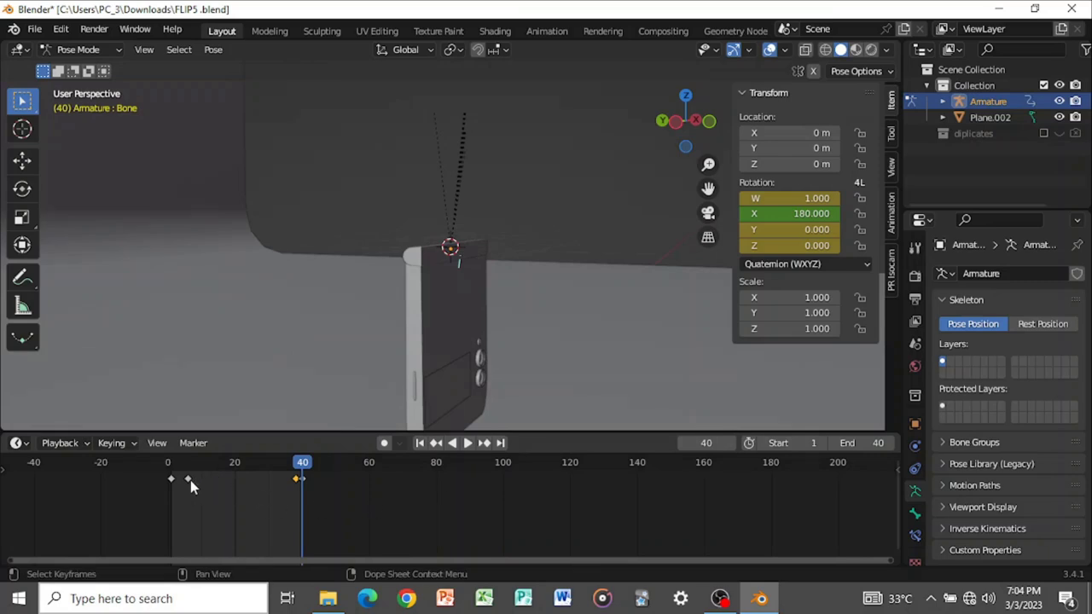
# - Try moving the frame 6 keyframe to the end of the fold, undo that move and replay the animation
pyautogui.moveTo(191, 480); pyautogui.dragTo(299, 484)
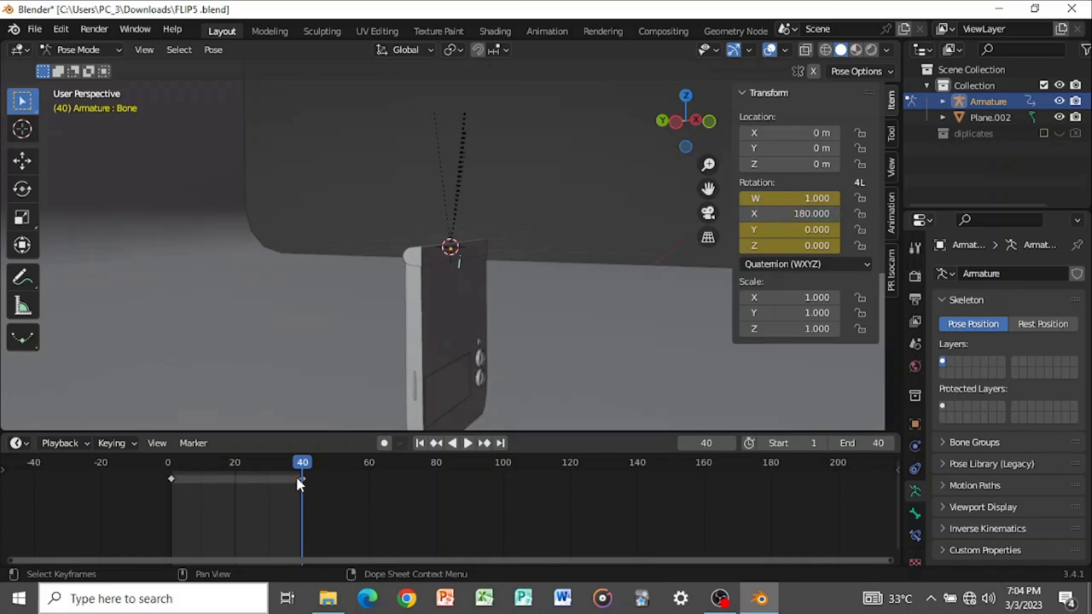
pyautogui.hotkey('ctrl', 'z')
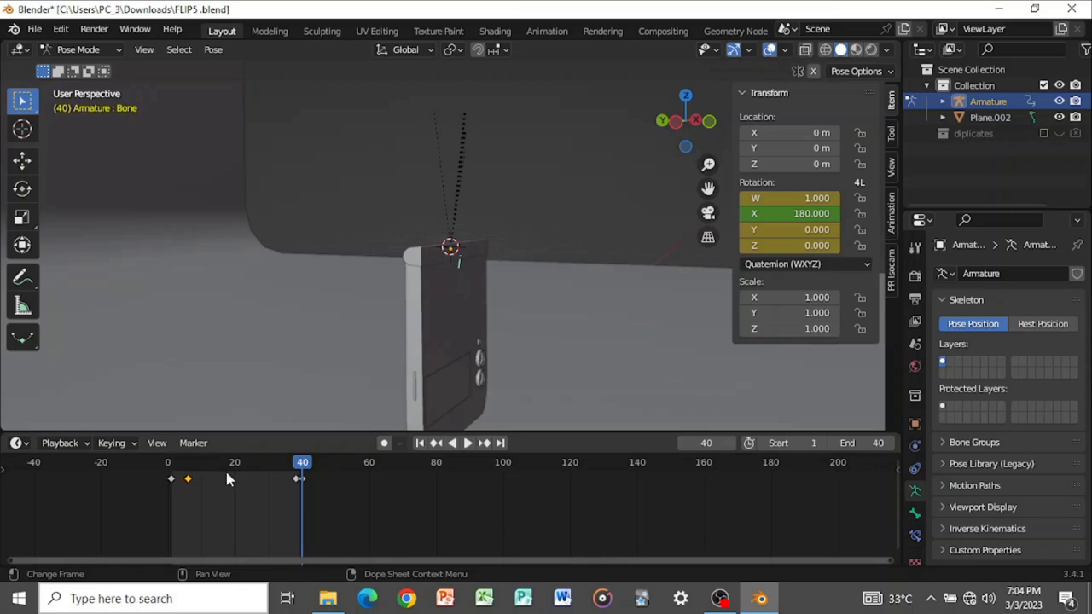
pyautogui.press('space')
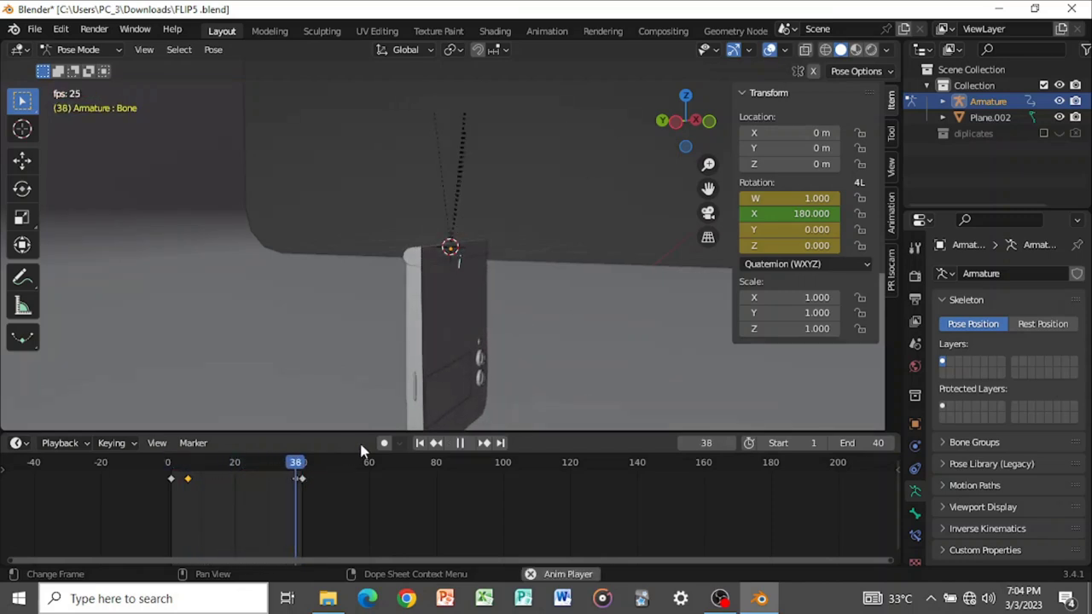
pyautogui.press('space')
# - Move the frame 38 keyframe to about frame 29 and delete the keyframes at frames 40 and 1
pyautogui.moveTo(297, 482); pyautogui.dragTo(274, 525)
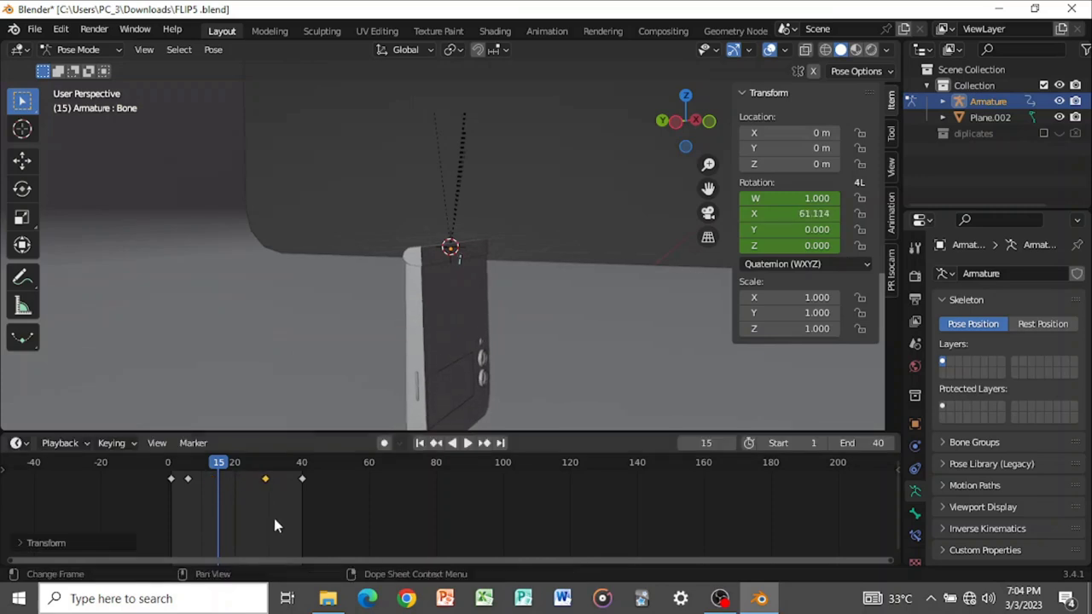
pyautogui.moveTo(303, 482); pyautogui.dragTo(293, 514)
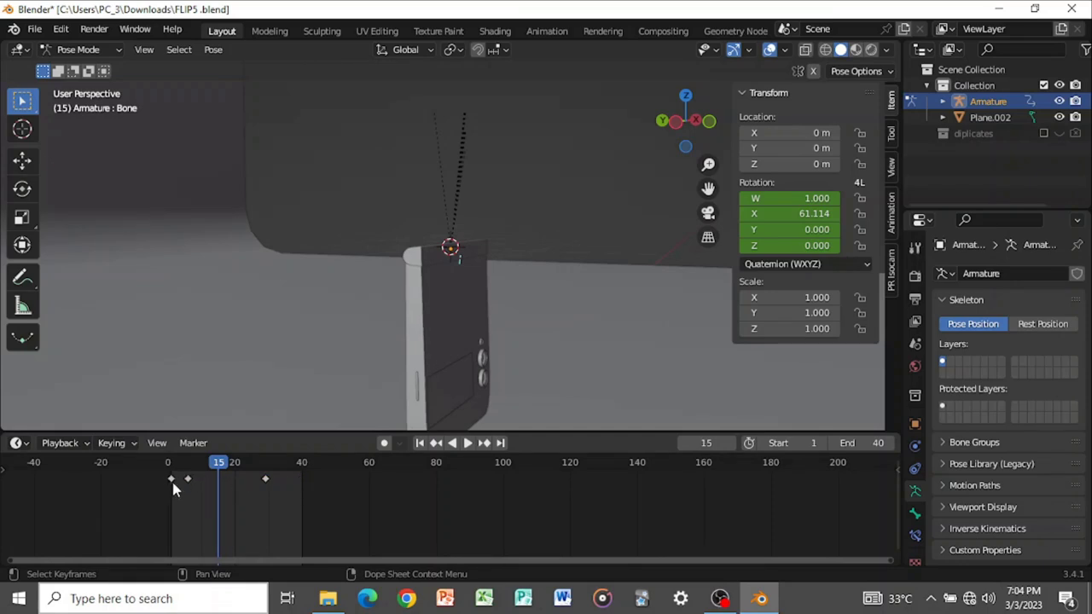
pyautogui.press('Delete')
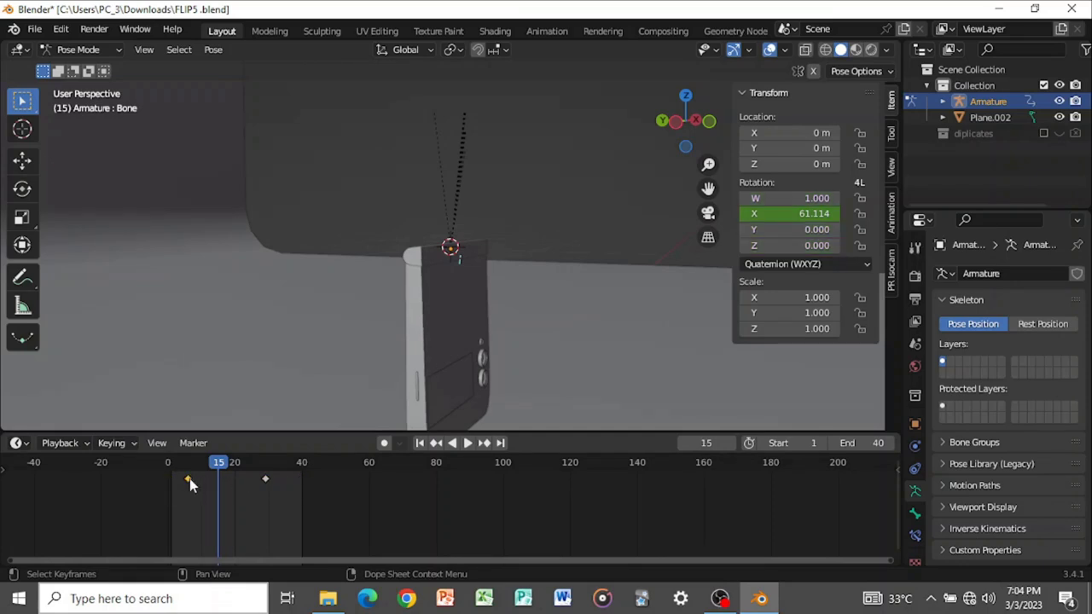
# - Replay the fold and move the opening keyframe from frame 6 to frame 1
pyautogui.press('space')
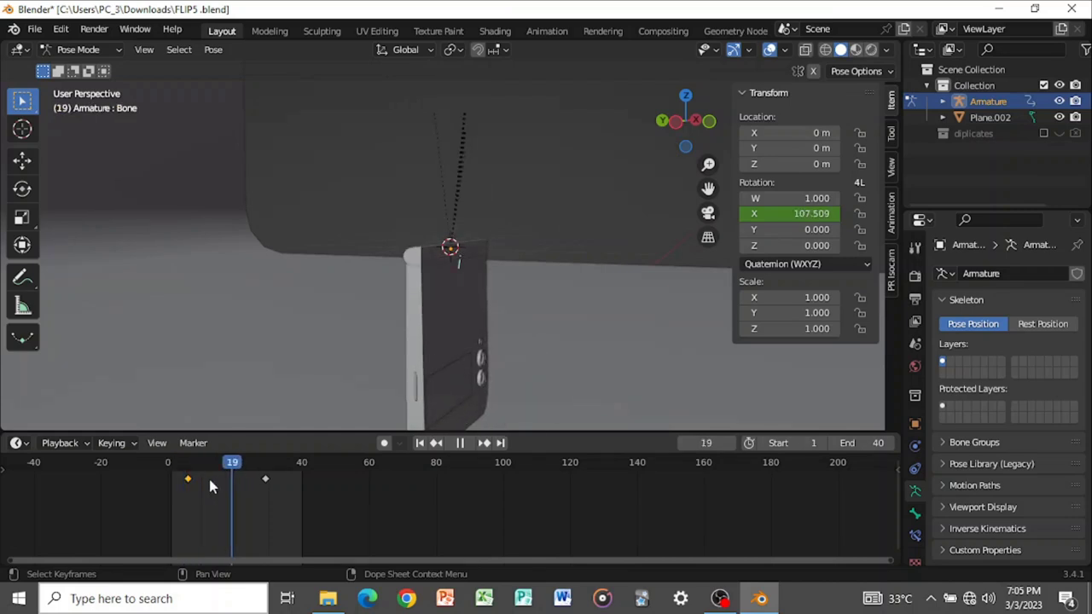
pyautogui.press('space')
pyautogui.moveTo(189, 477); pyautogui.dragTo(146, 495)
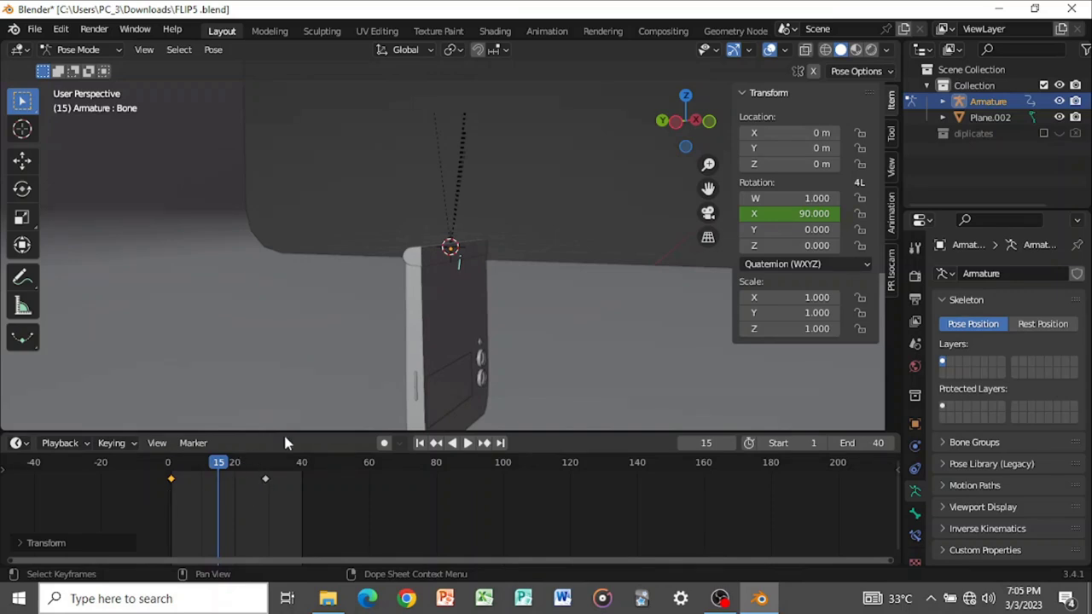
# - Frame the folded phone from its camera-lens side and add a camera in Object Mode
pyautogui.moveTo(486, 329)
pyautogui.mouseDown(button='middle')
pyautogui.moveTo(512, 307)
pyautogui.moveTo(439, 316)
pyautogui.moveTo(502, 341)
pyautogui.moveTo(504, 329)
pyautogui.moveTo(487, 324)
pyautogui.mouseUp(button='middle')
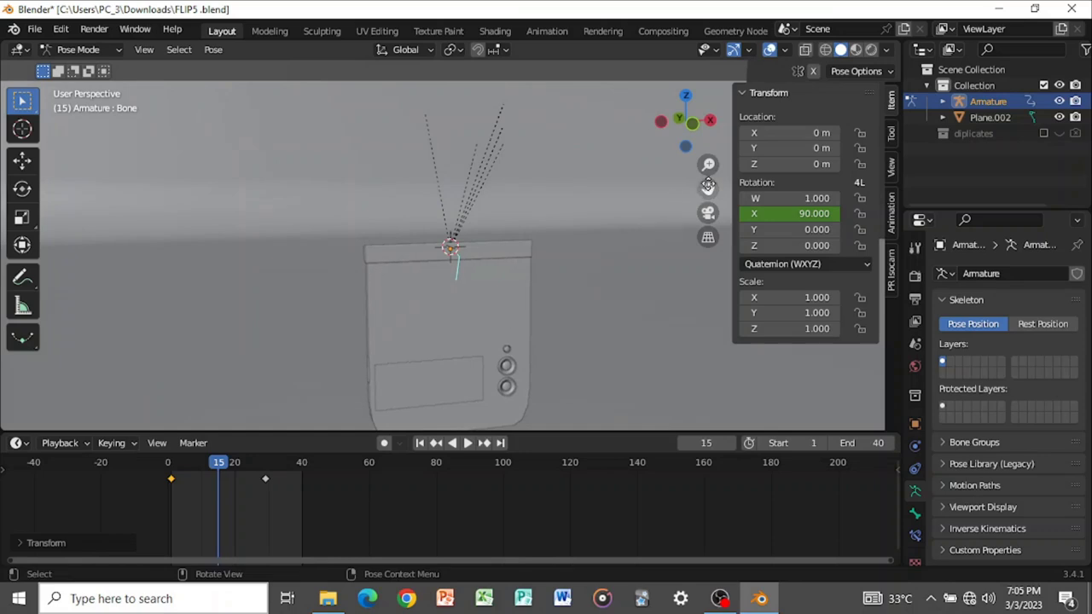
pyautogui.moveTo(707, 185); pyautogui.dragTo(678, 223)
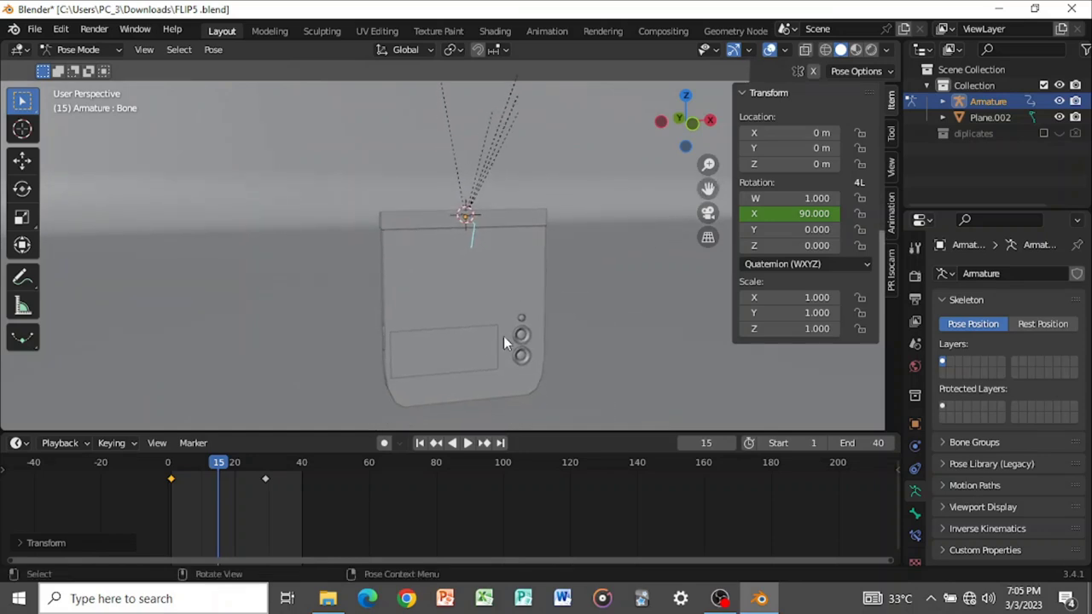
pyautogui.scroll(-1, 469, 341)
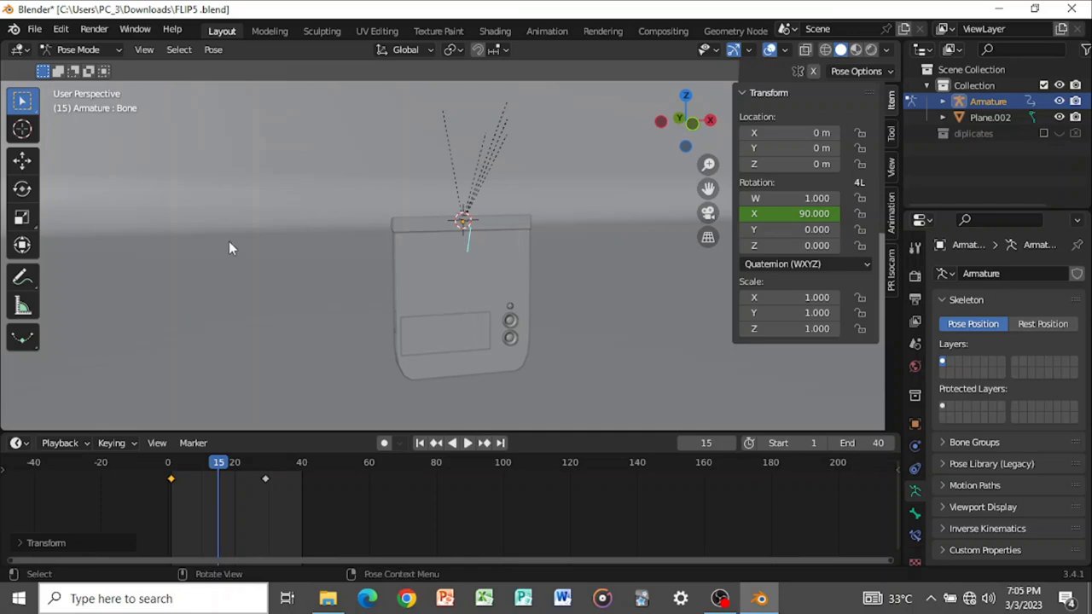
pyautogui.click(75, 51)
pyautogui.click(78, 66)
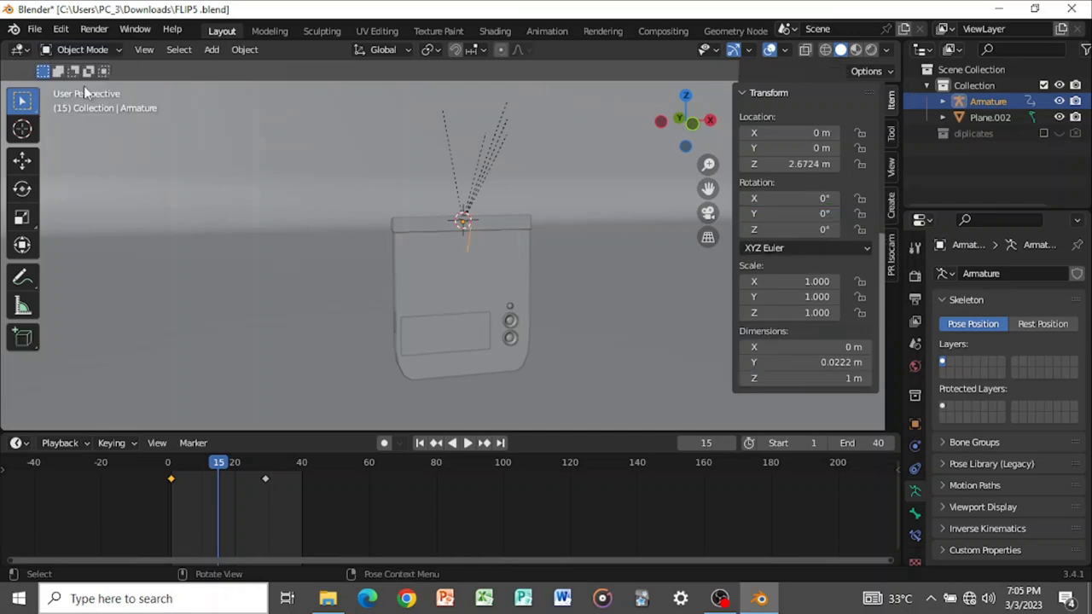
pyautogui.hotkey('shift', 'a')
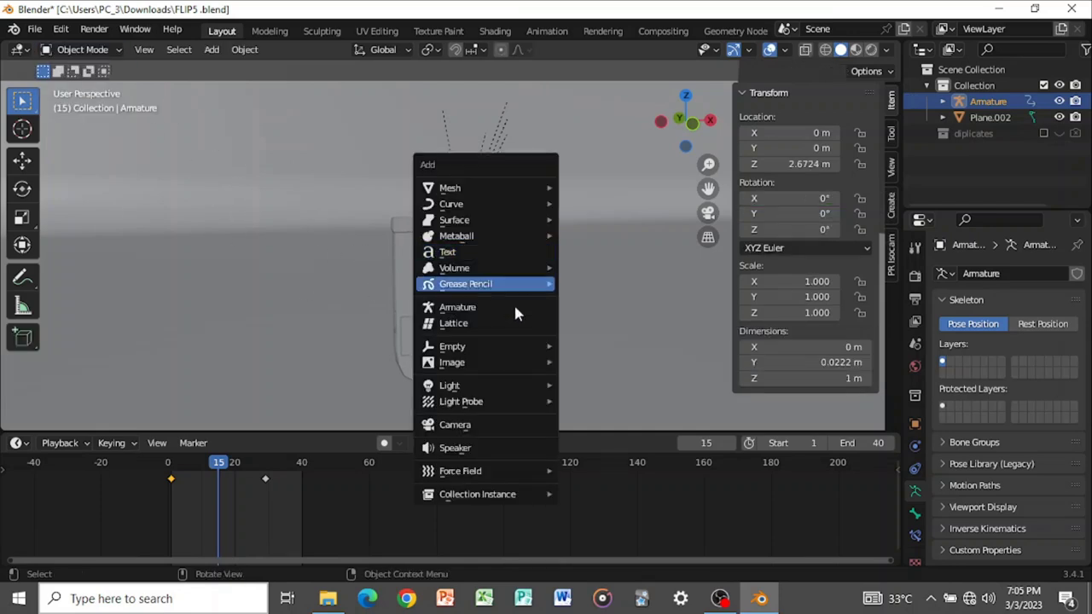
pyautogui.moveTo(491, 390)
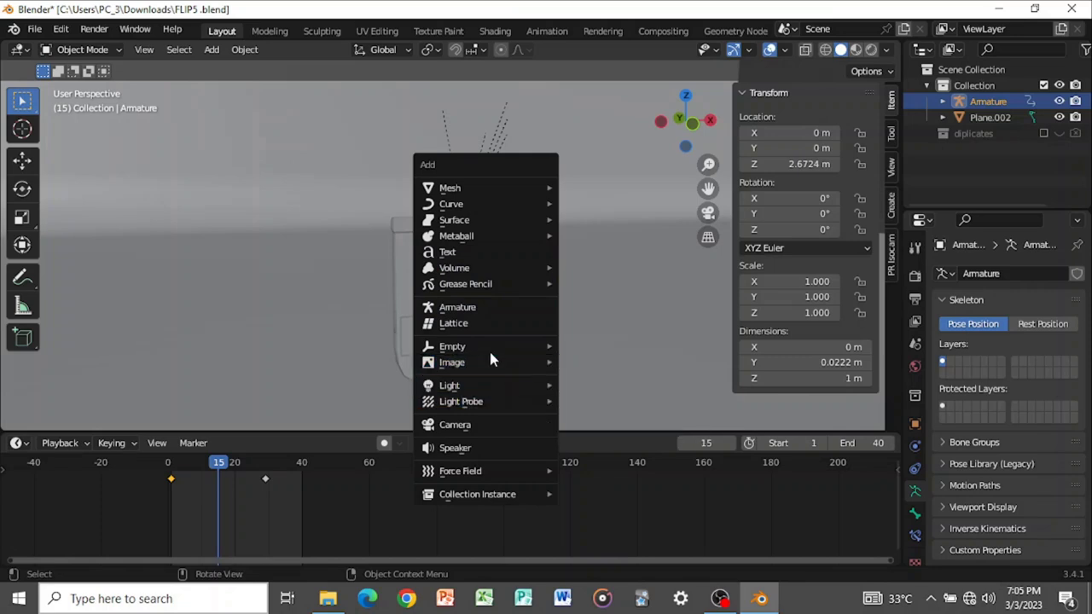
pyautogui.click(459, 424)
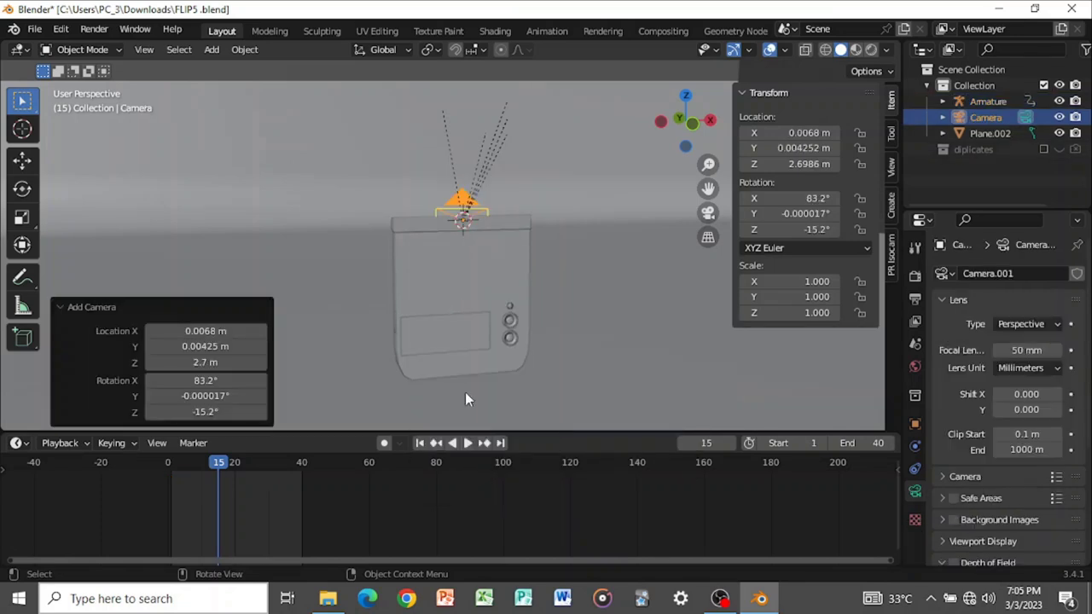
# - Align the new camera to the current view and lower it about 0.82 m along global Z
pyautogui.press('ctrl')
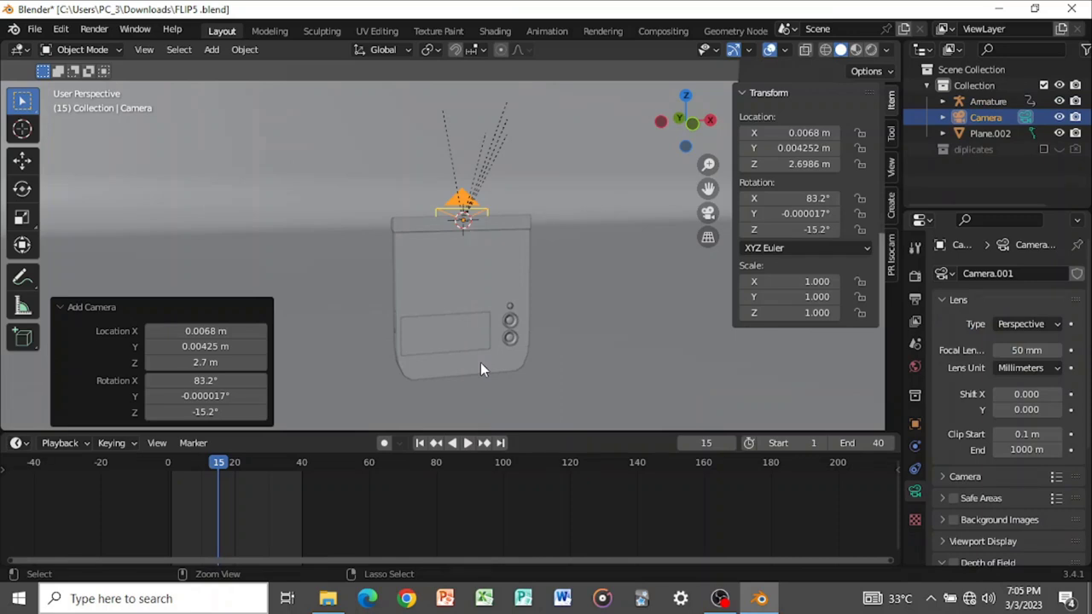
pyautogui.press('ctrl+alt+KP_0')
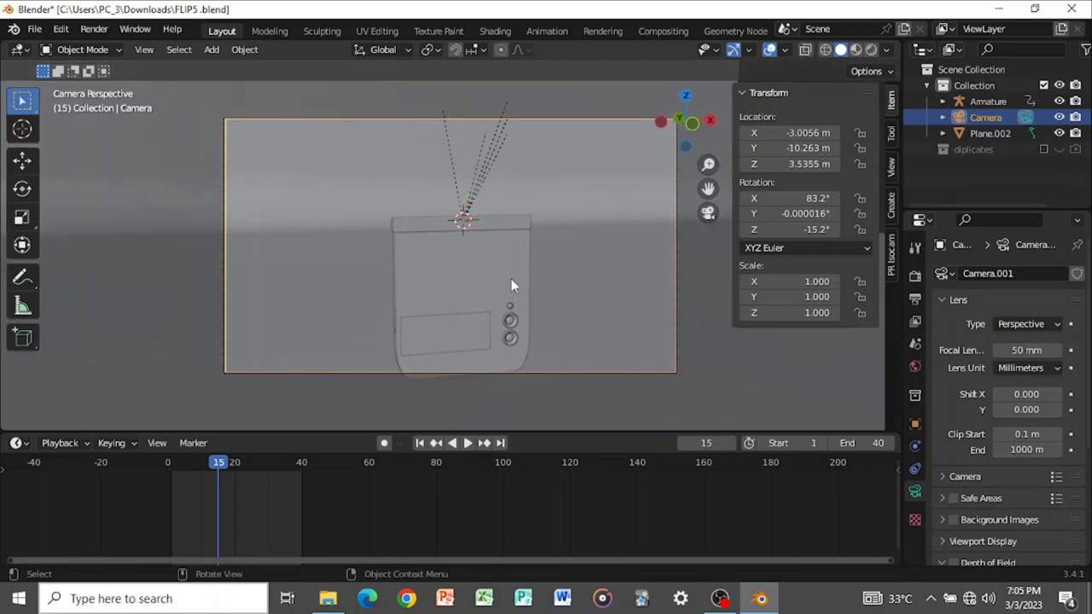
pyautogui.press('g')
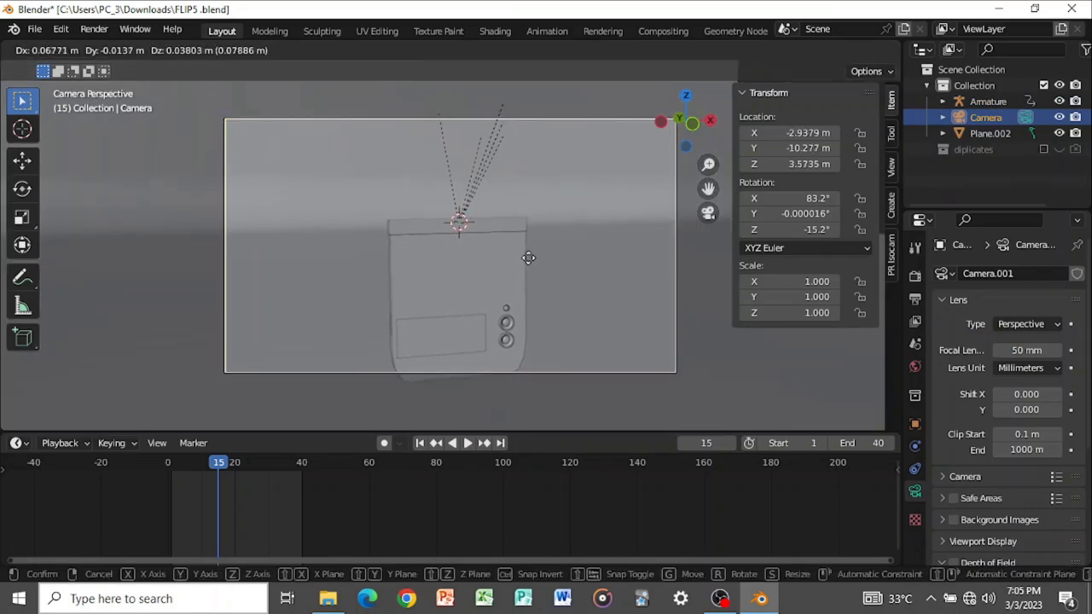
pyautogui.press('z')
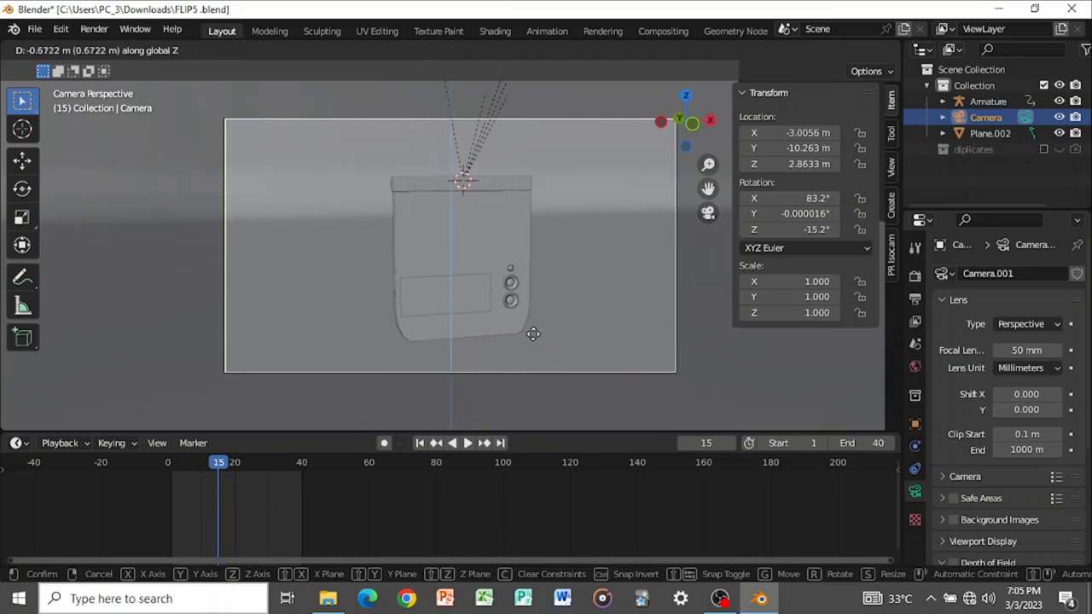
pyautogui.click(532, 347)
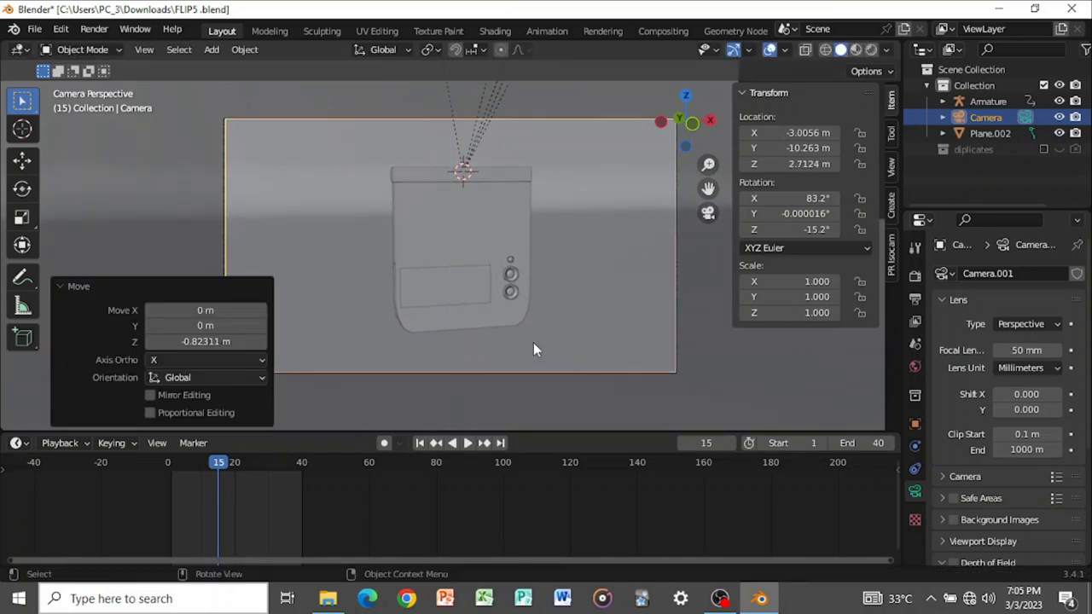
# - Move the camera about 1.54 m closer to the phone along its local Z axis
pyautogui.press('g')
pyautogui.press('z')
pyautogui.press('z')
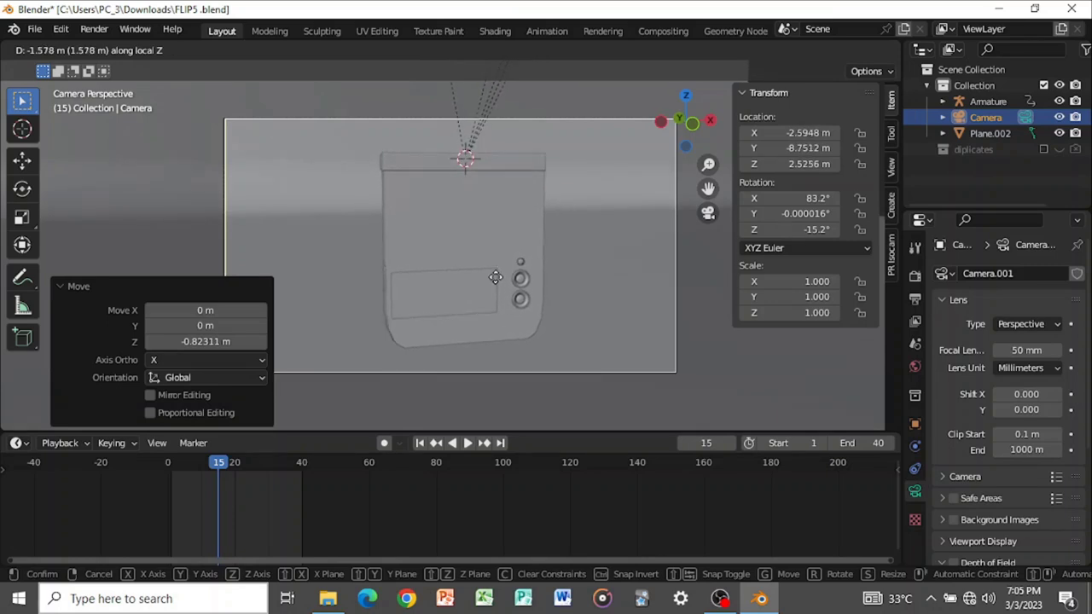
pyautogui.click(513, 284)
# - Go to frame 10 and select the hinge object along the phone's top edge
pyautogui.scroll(-4, 552, 305)
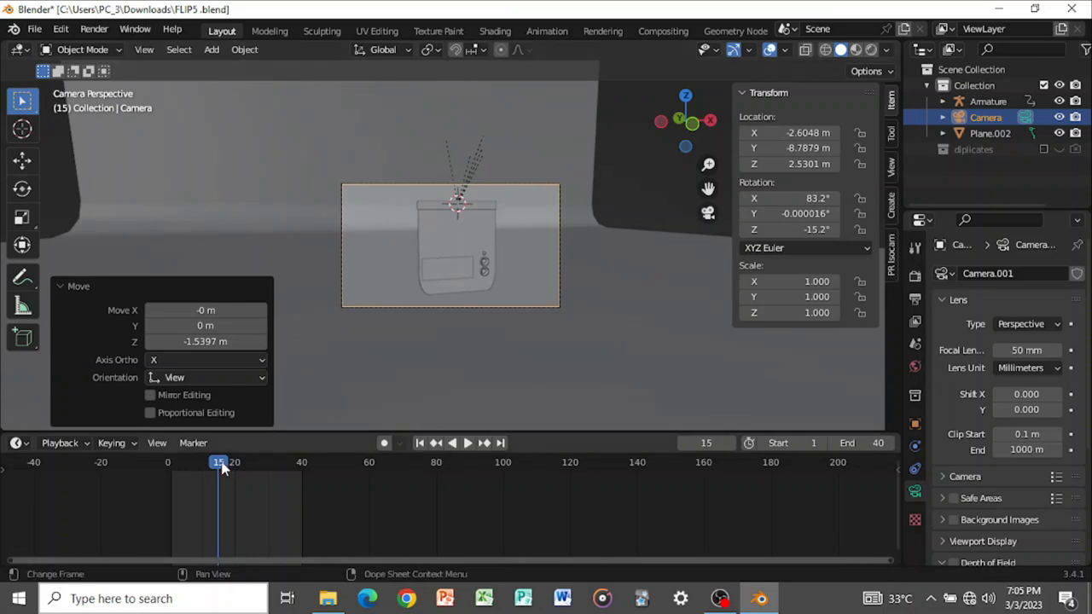
pyautogui.moveTo(220, 468)
pyautogui.mouseDown()
pyautogui.moveTo(171, 467)
pyautogui.moveTo(202, 466)
pyautogui.mouseUp()
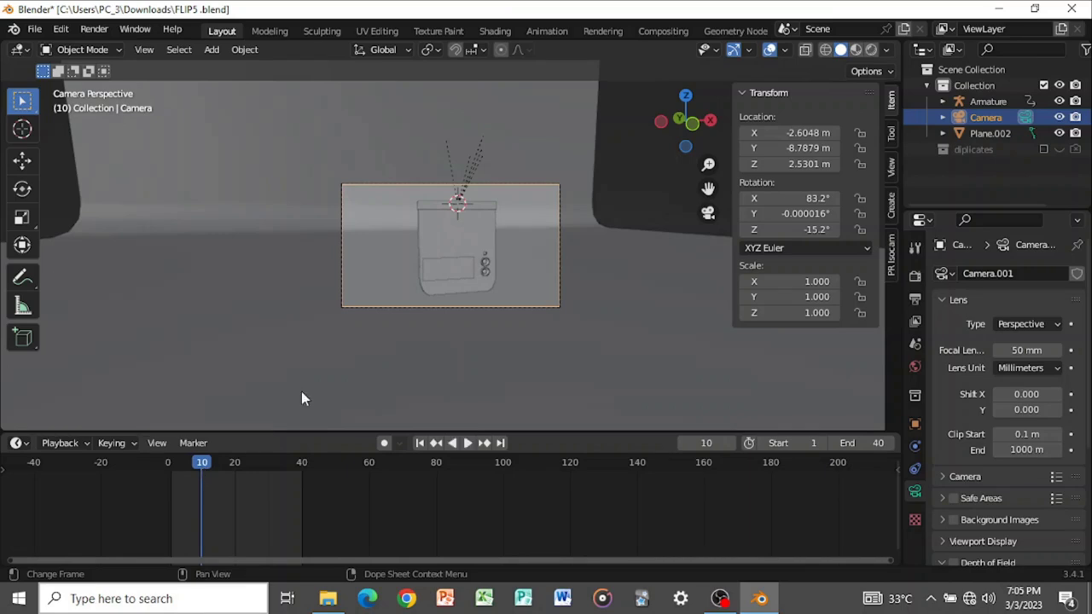
pyautogui.click(459, 203)
pyautogui.click(458, 205)
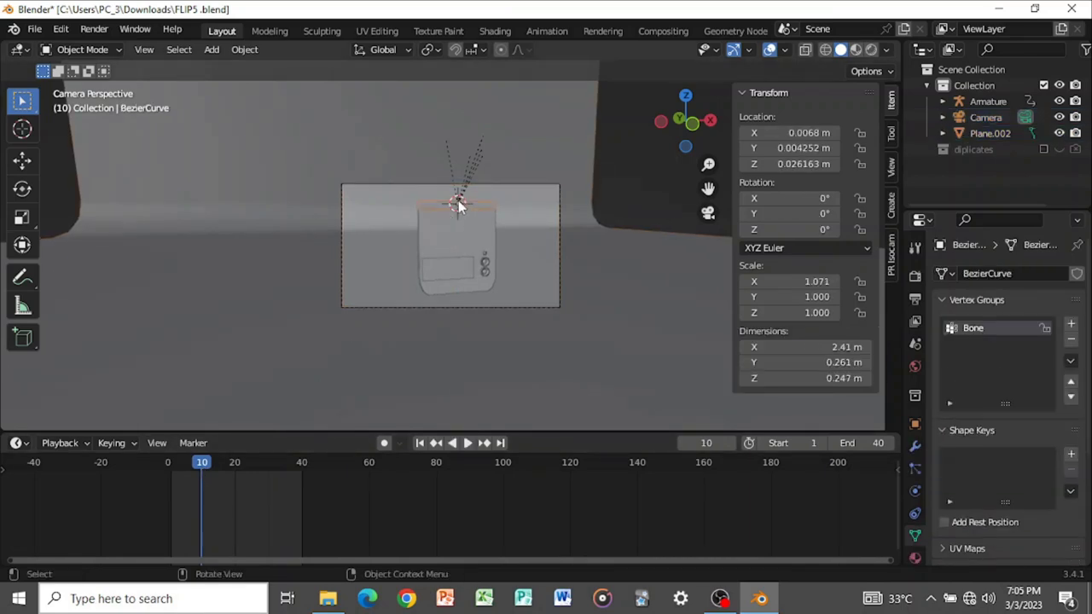
# - Reverse the order of the Armature's two keyframes by shifting them to frames 20 and 48 and scaling them by -1 along X
pyautogui.click(459, 205)
pyautogui.click(996, 101)
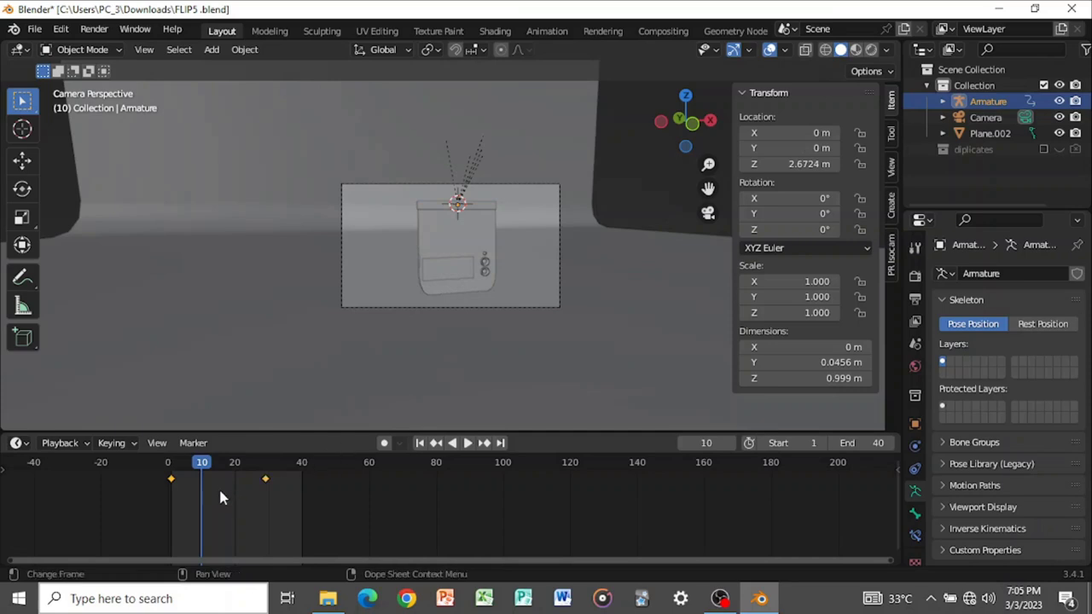
pyautogui.moveTo(266, 483); pyautogui.dragTo(332, 470)
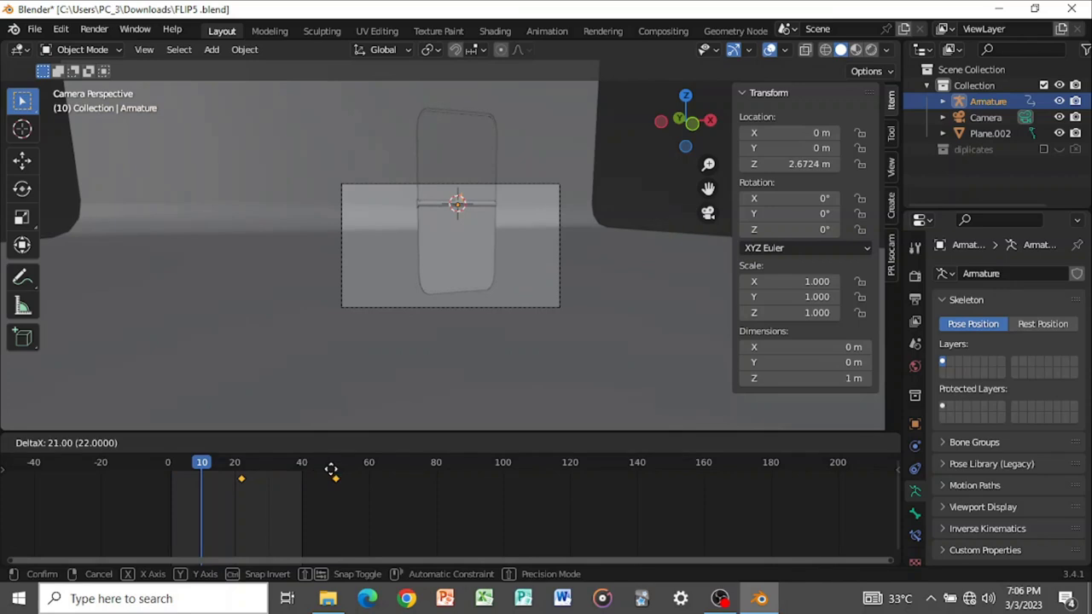
pyautogui.moveTo(331, 469); pyautogui.dragTo(330, 471)
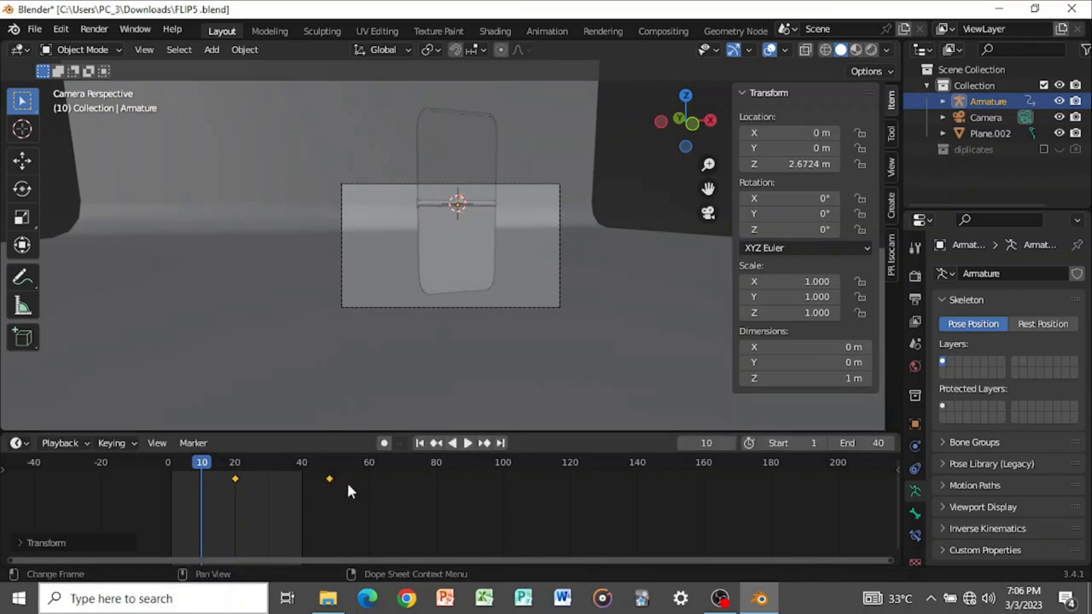
pyautogui.press('s')
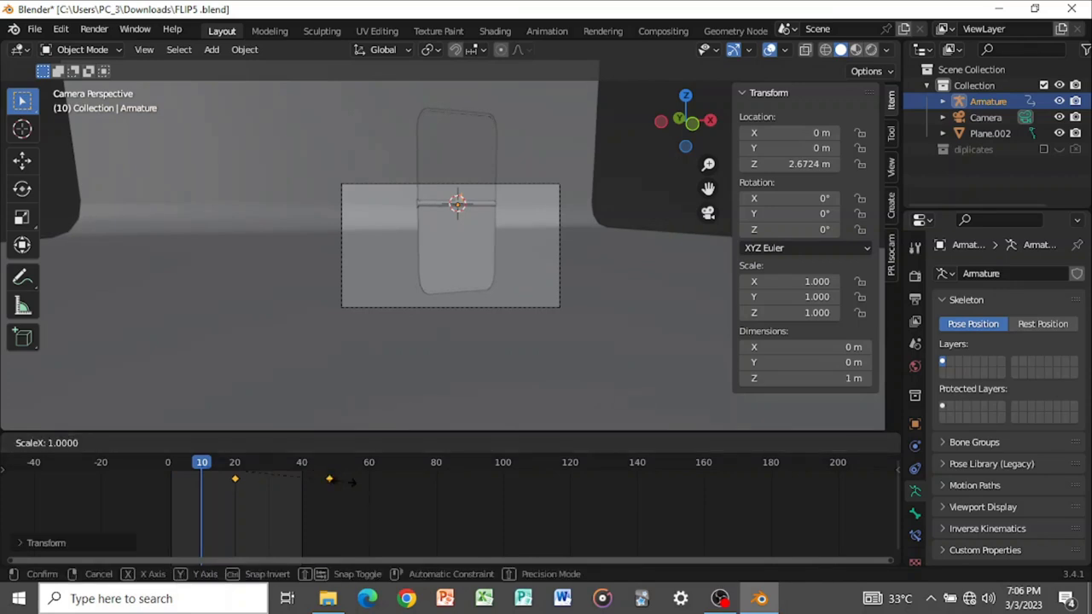
pyautogui.write('x-1')
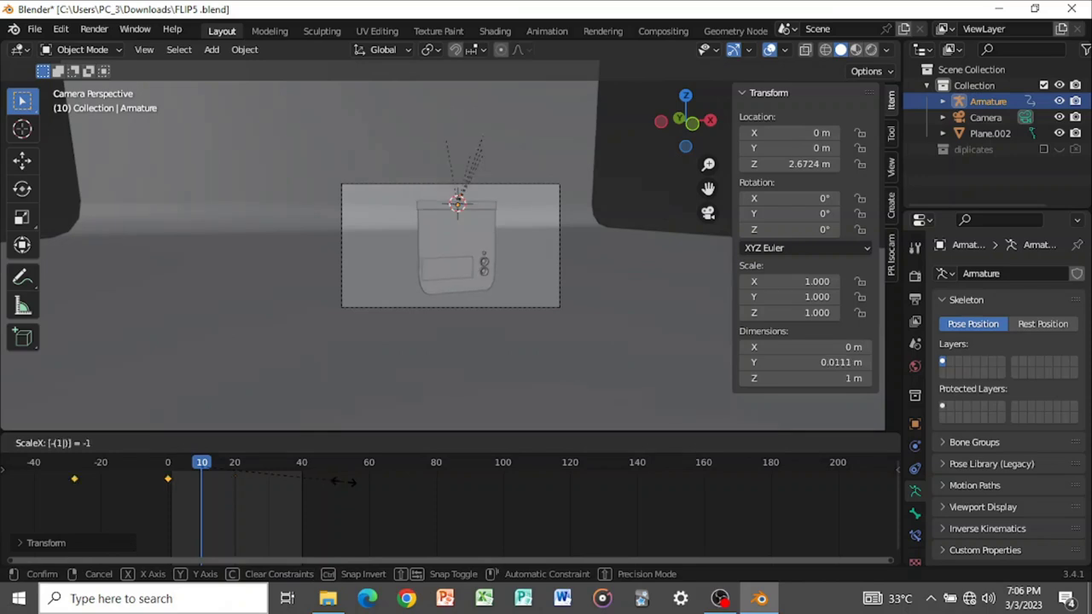
pyautogui.press('Return')
# - Try the reversed Armature keyframes at about frames 24 and 52, and at about frames 5 and 33, playing the animation each time
pyautogui.press('g')
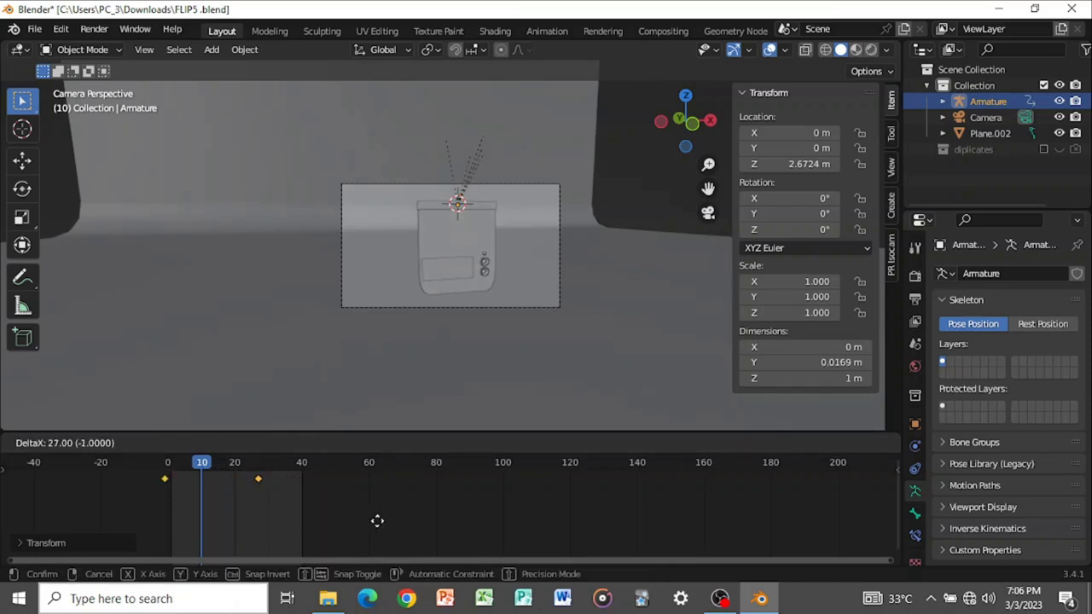
pyautogui.click(454, 508)
pyautogui.press('space')
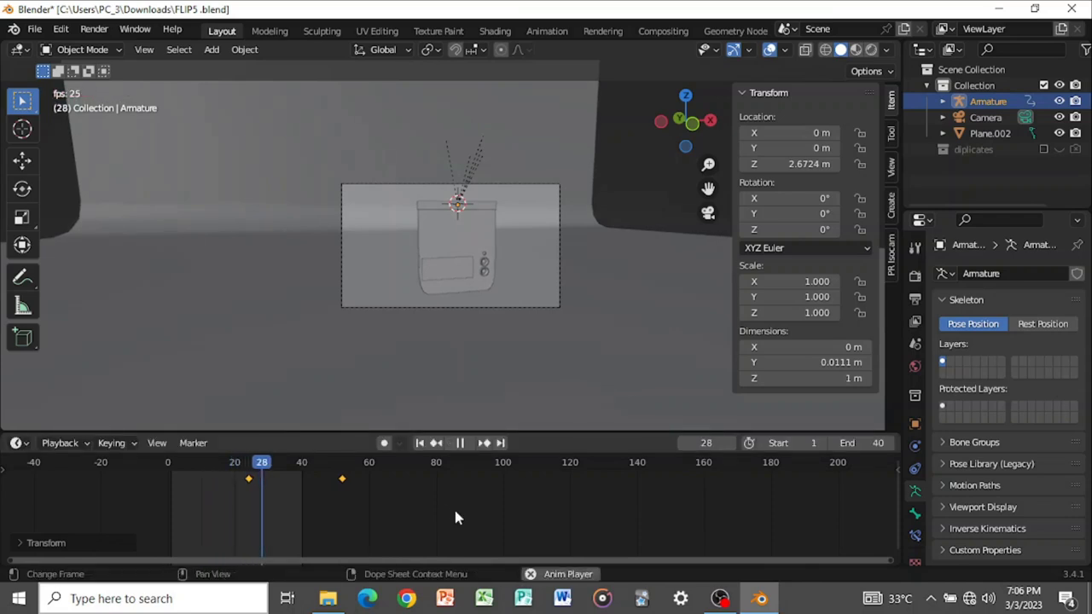
pyautogui.press('space')
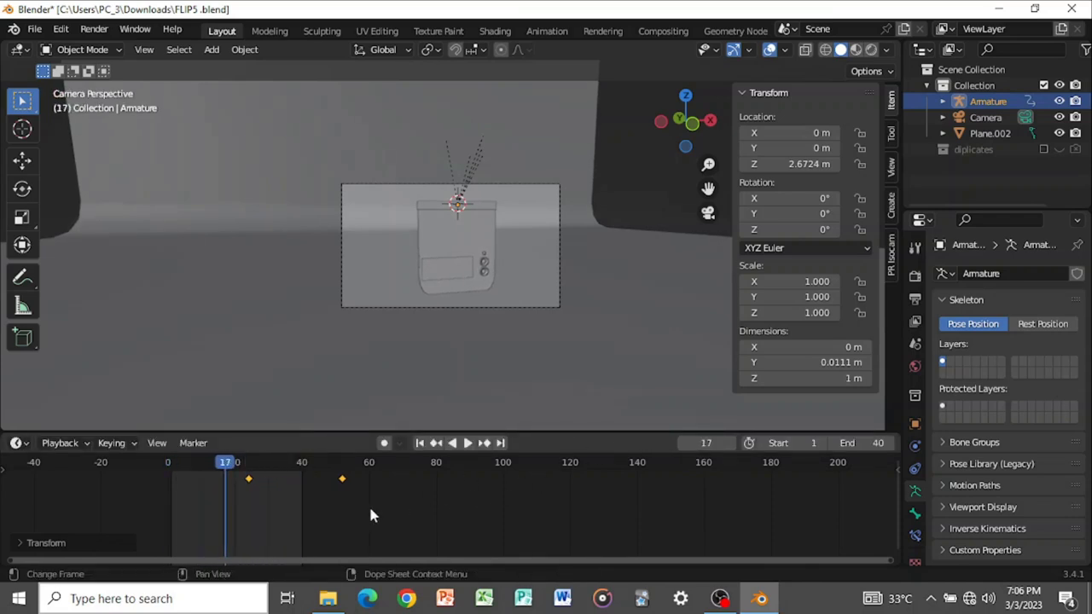
pyautogui.press('g')
pyautogui.click(313, 505)
pyautogui.press('space')
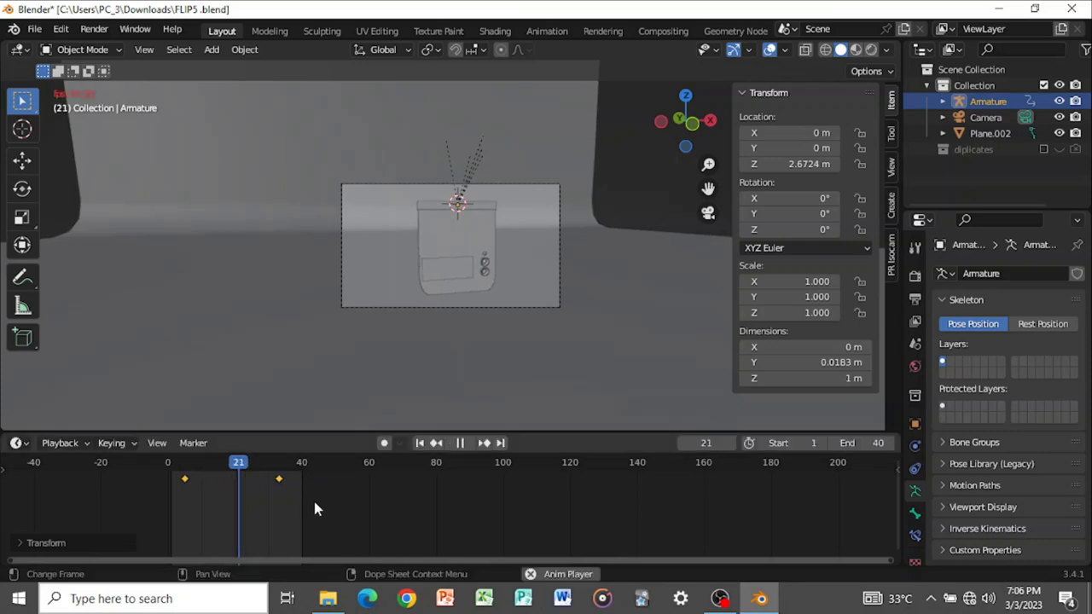
pyautogui.press('space')
# - Move the Armature's keyframes to about frames 29 and 57 and set the animation's end frame to 100
pyautogui.moveTo(295, 462); pyautogui.dragTo(209, 465)
pyautogui.press('g')
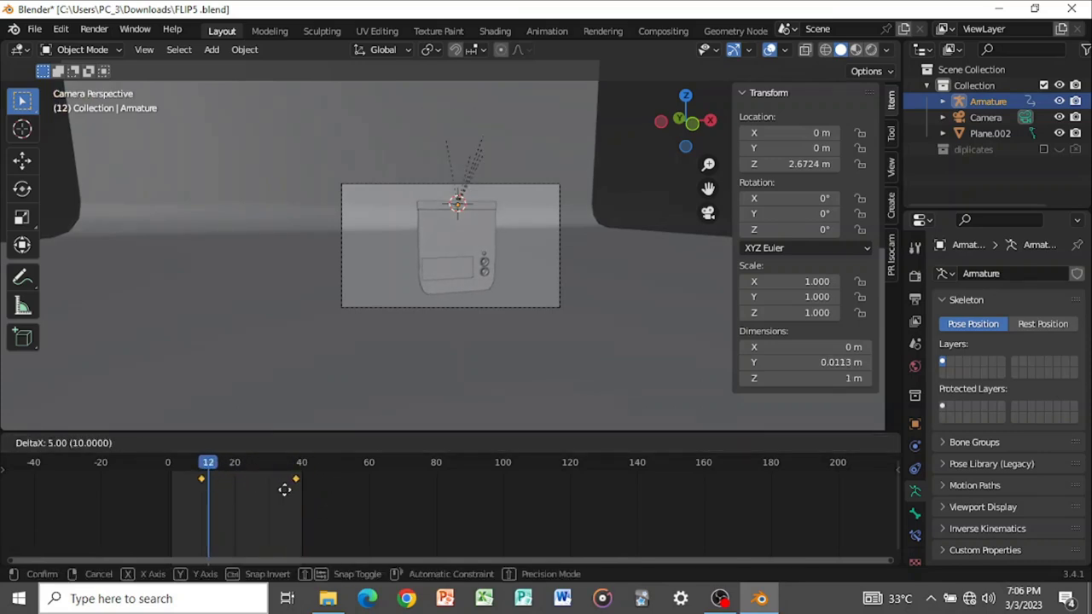
pyautogui.click(350, 482)
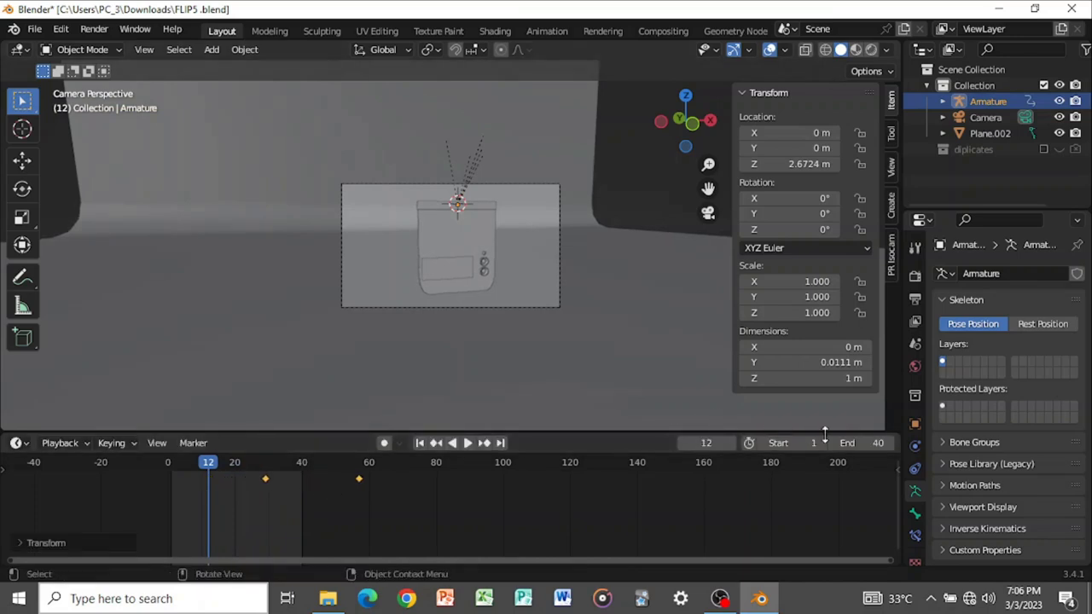
pyautogui.click(862, 443)
pyautogui.write('1000')
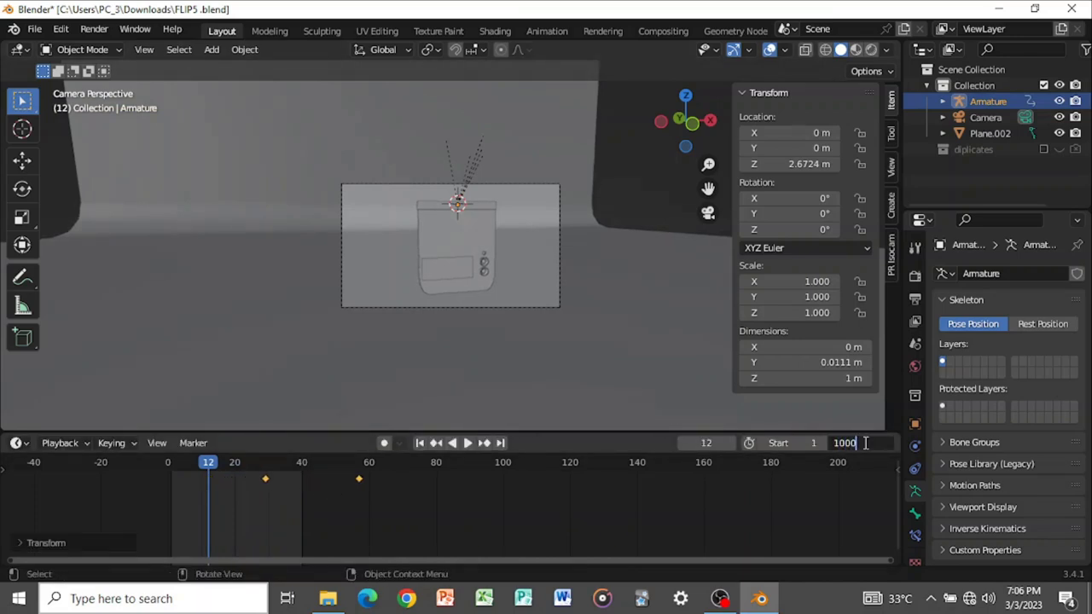
pyautogui.press('Return')
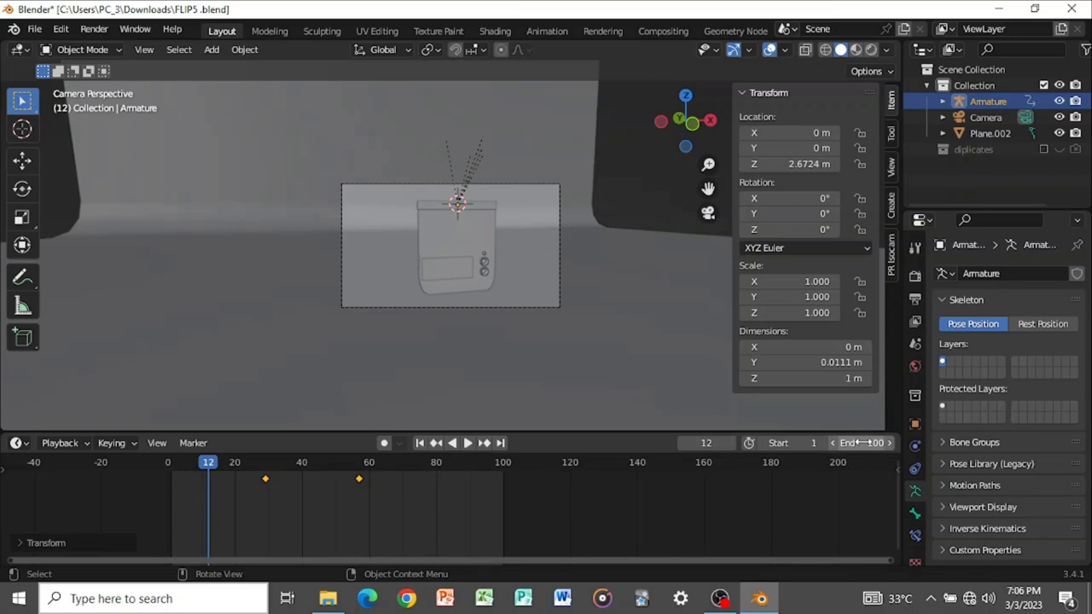
# - Move the camera about -2.2 m along the global X axis so the phone sits at the frame's right edge
pyautogui.click(557, 308)
pyautogui.scroll(4, 555, 307)
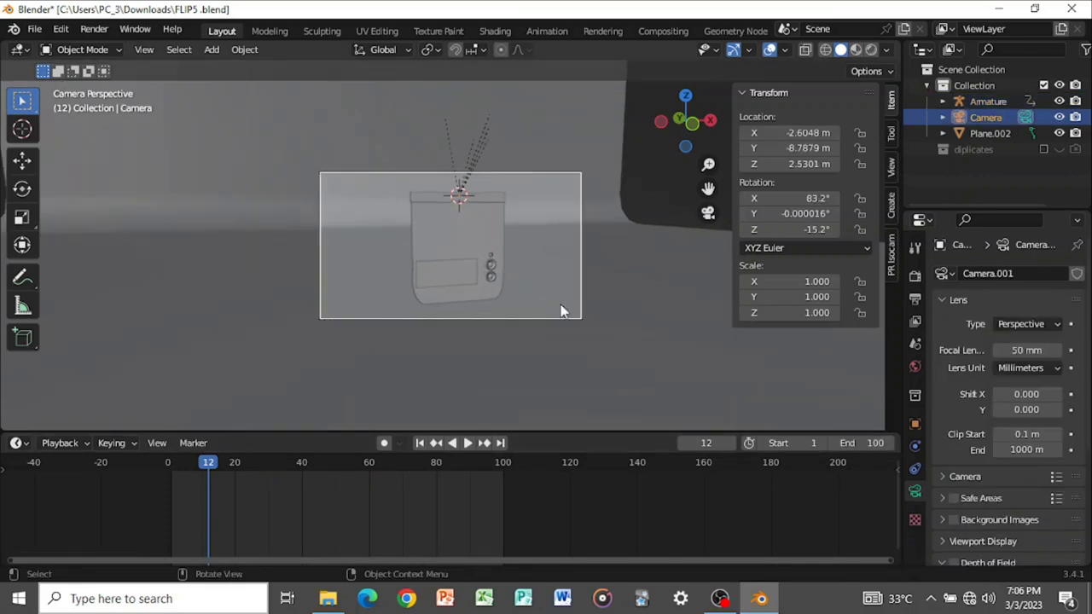
pyautogui.scroll(-2, 561, 306)
pyautogui.press('g')
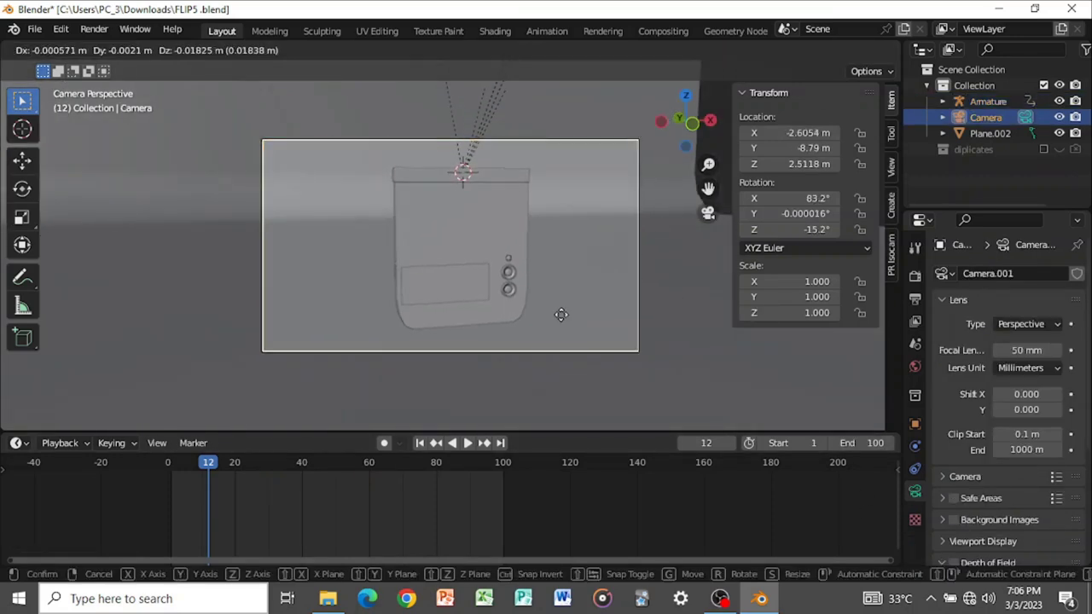
pyautogui.press('x')
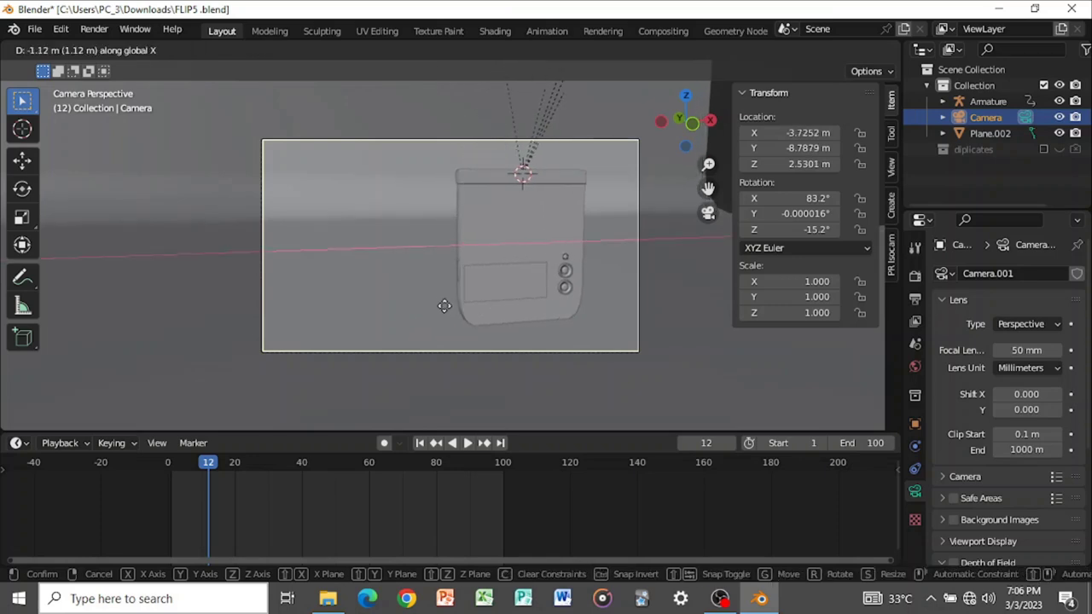
pyautogui.click(356, 307)
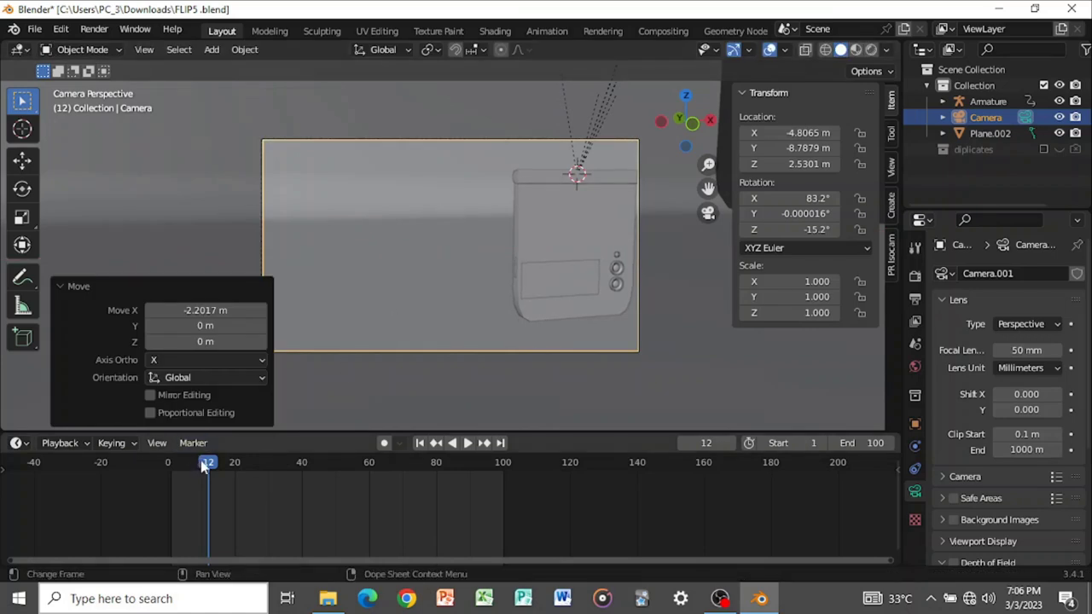
# - Insert a Location keyframe for the camera at frame 1
pyautogui.moveTo(208, 469); pyautogui.dragTo(172, 467)
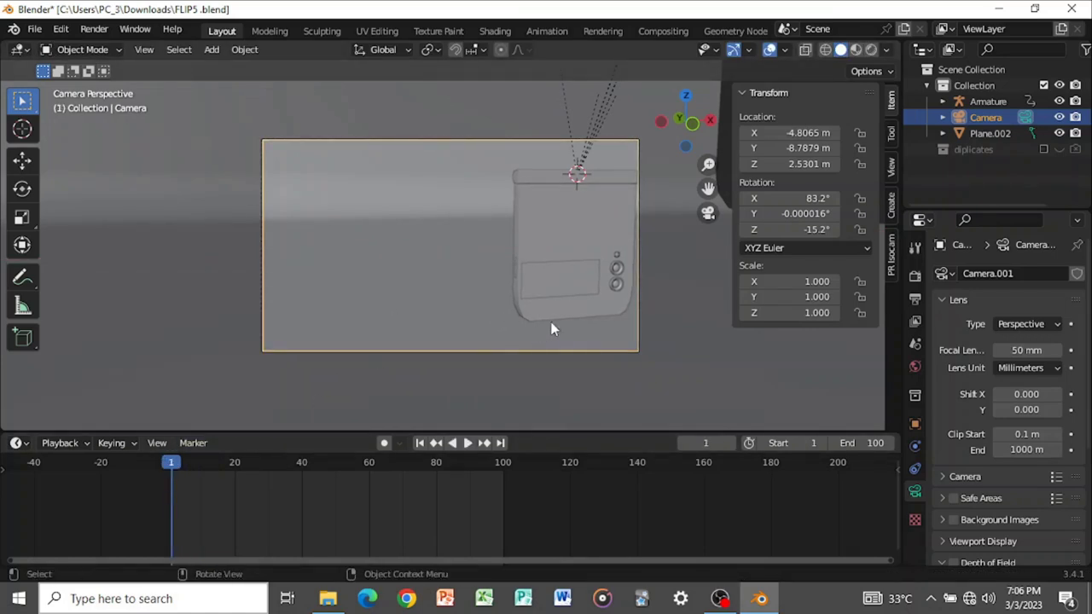
pyautogui.press('i')
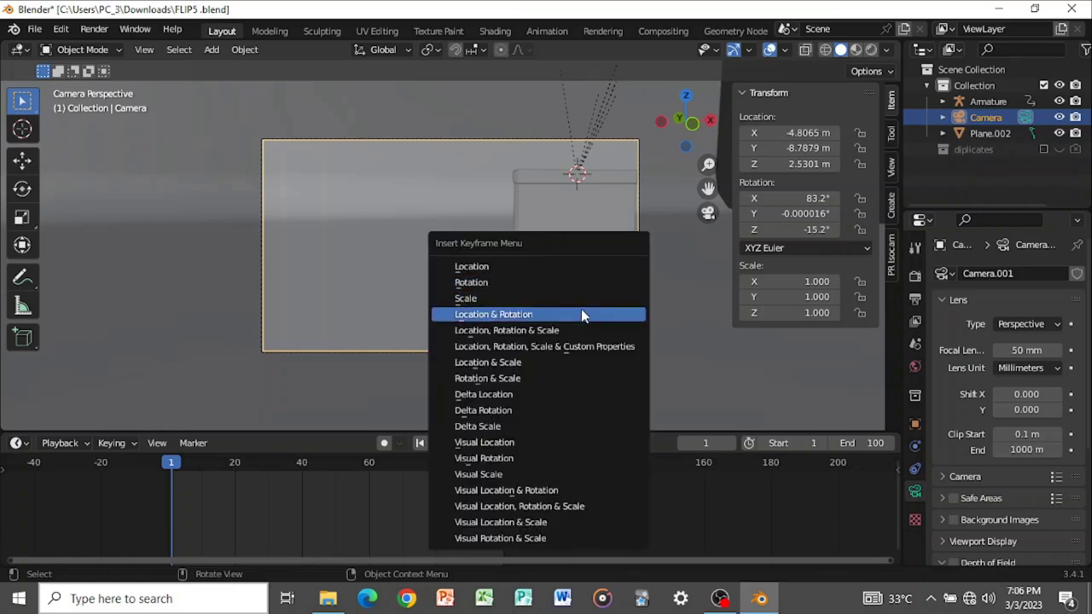
pyautogui.click(555, 269)
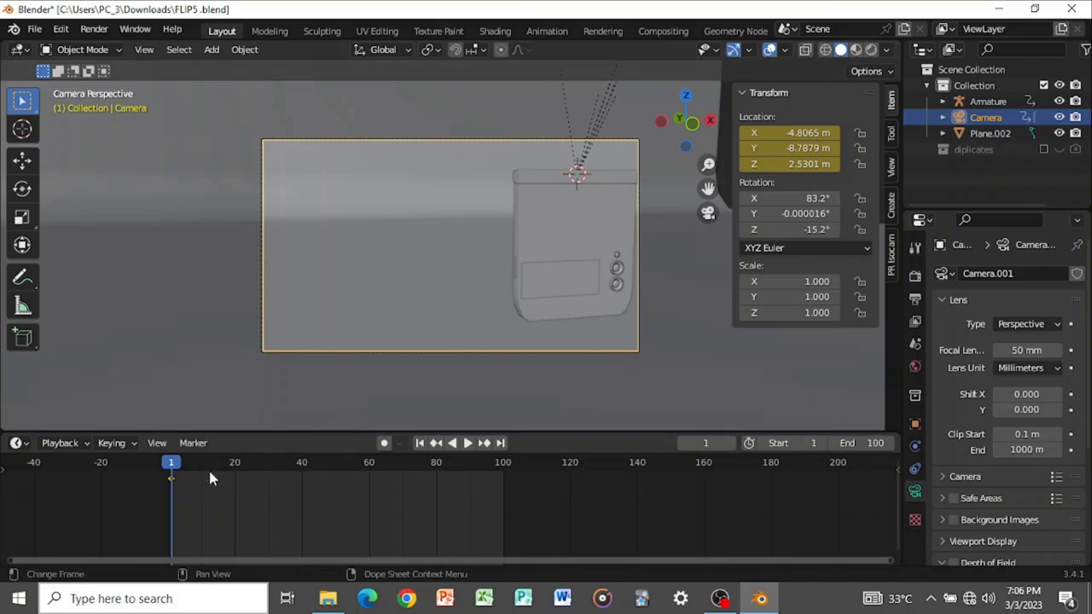
# - Display the Armature's keyframes to judge the timing and set the current frame to 15
pyautogui.moveTo(172, 469); pyautogui.dragTo(232, 475)
pyautogui.click(1009, 102)
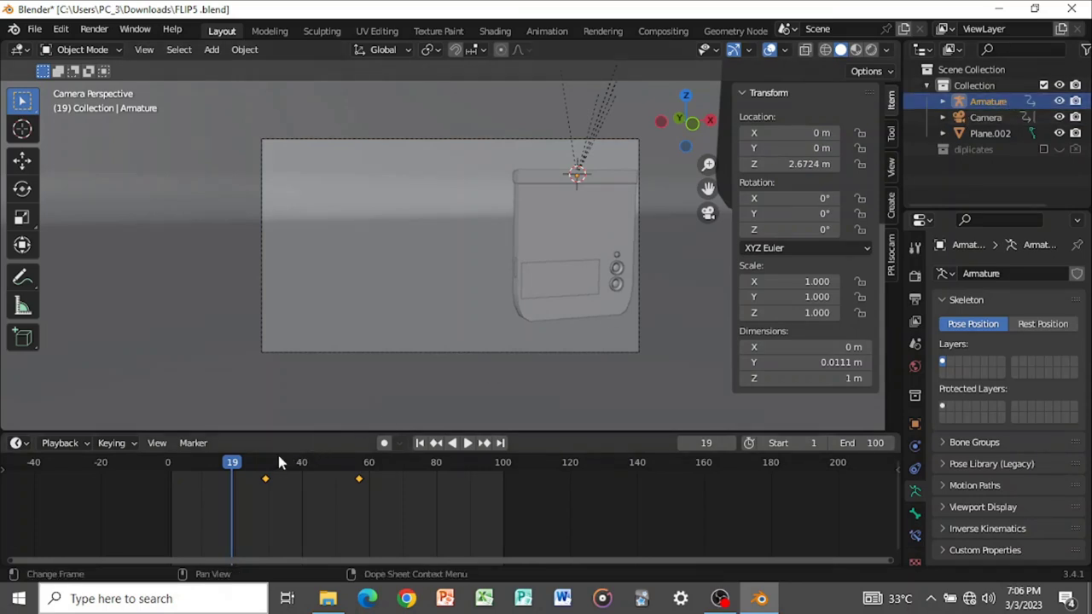
pyautogui.hotkey('shift', 'ctrl', 'space')
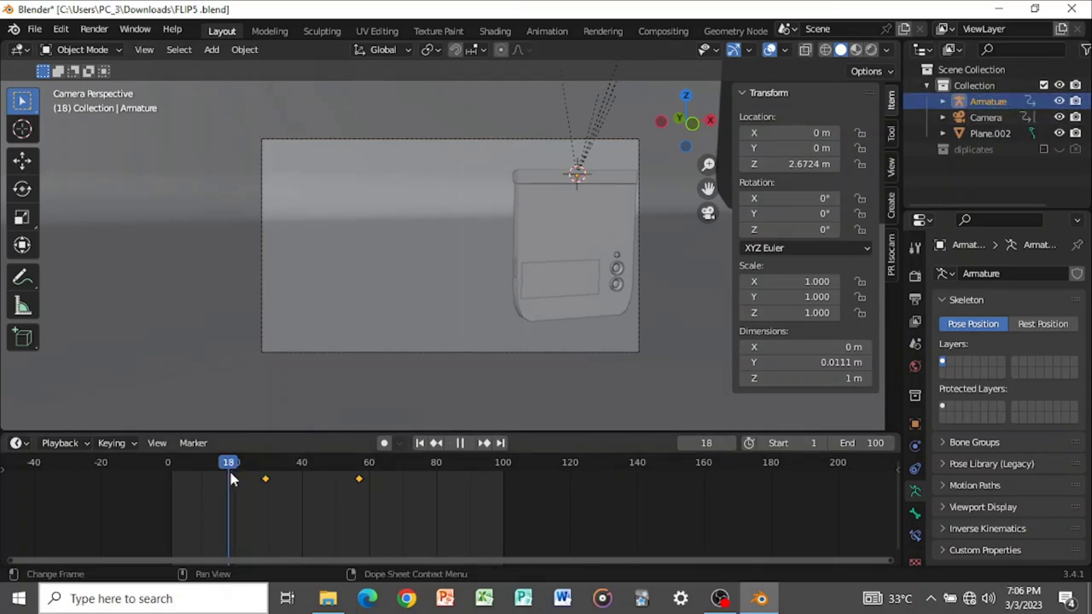
pyautogui.moveTo(235, 480)
pyautogui.mouseDown()
pyautogui.moveTo(209, 482)
pyautogui.moveTo(218, 488)
pyautogui.mouseUp()
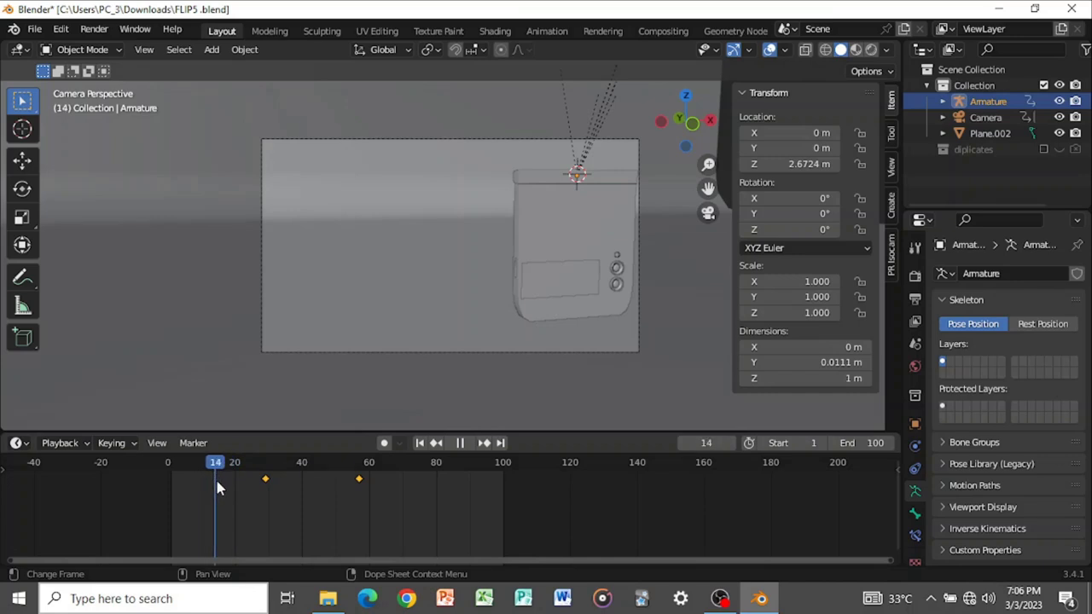
pyautogui.press('space')
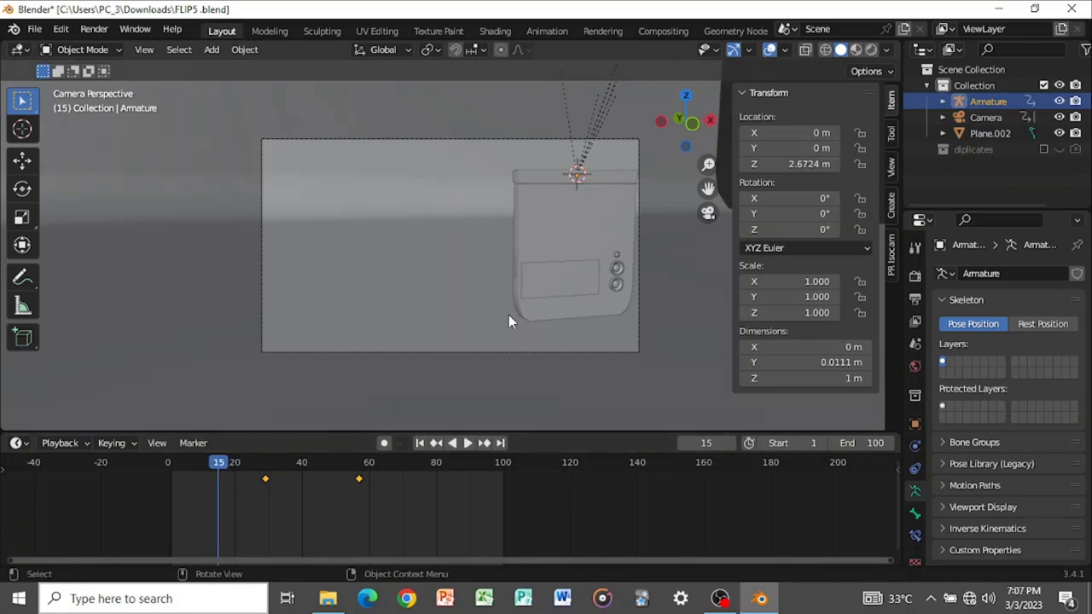
# - Move the camera about 2.41 m along the global X axis to centre the phone and insert a Location keyframe at frame 15
pyautogui.click(502, 350)
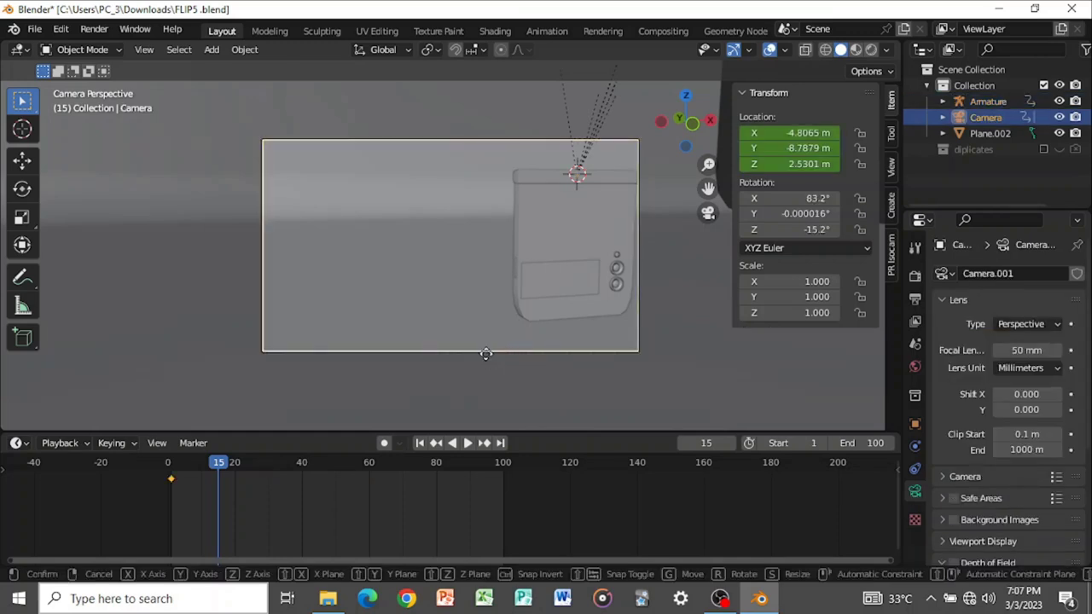
pyautogui.press('g')
pyautogui.press('x')
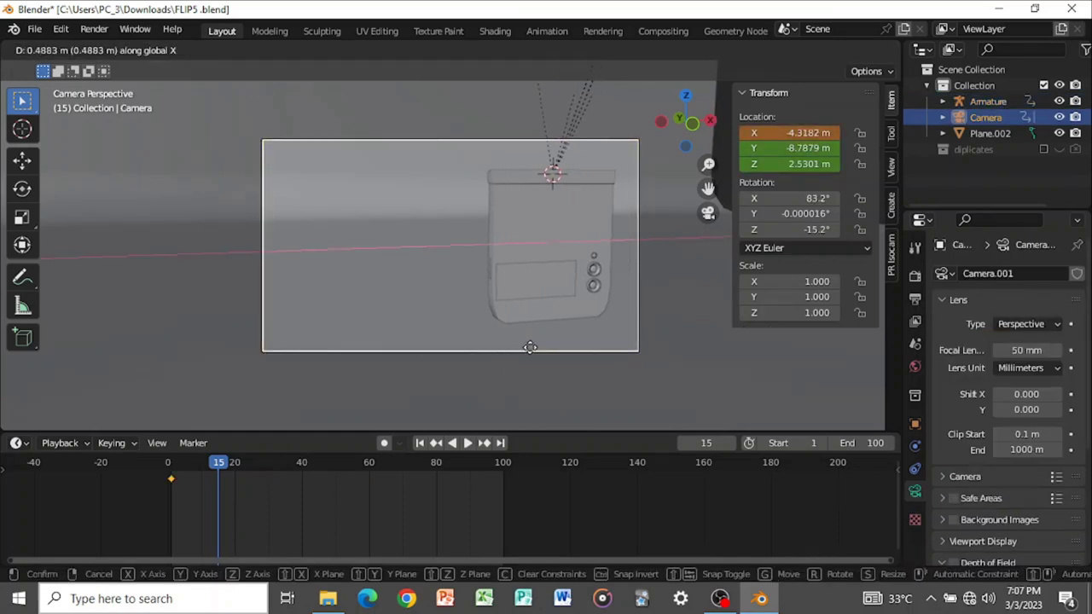
pyautogui.click(668, 341)
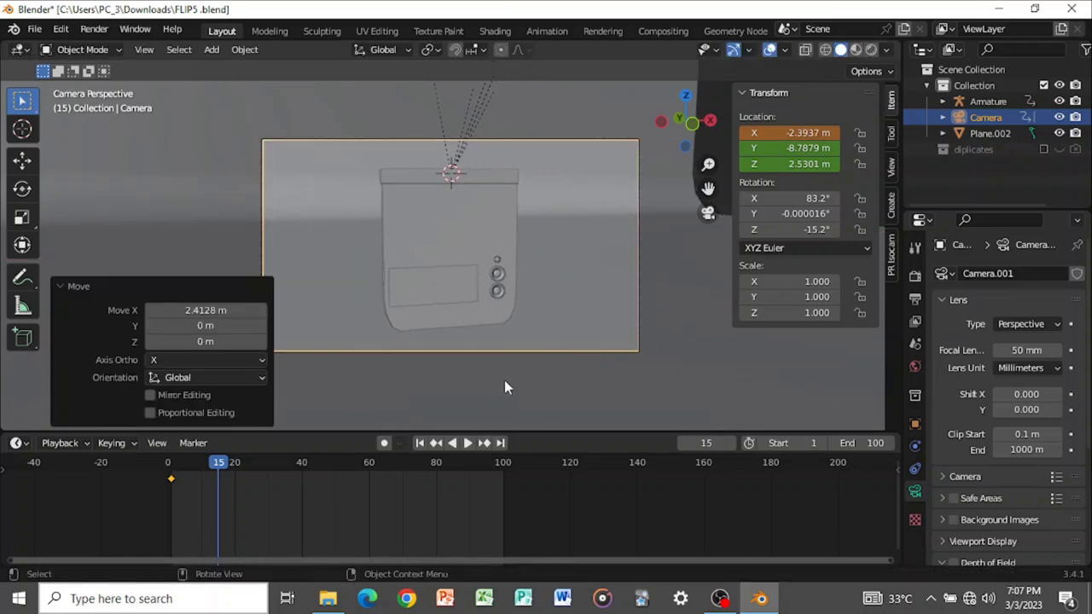
pyautogui.press('i')
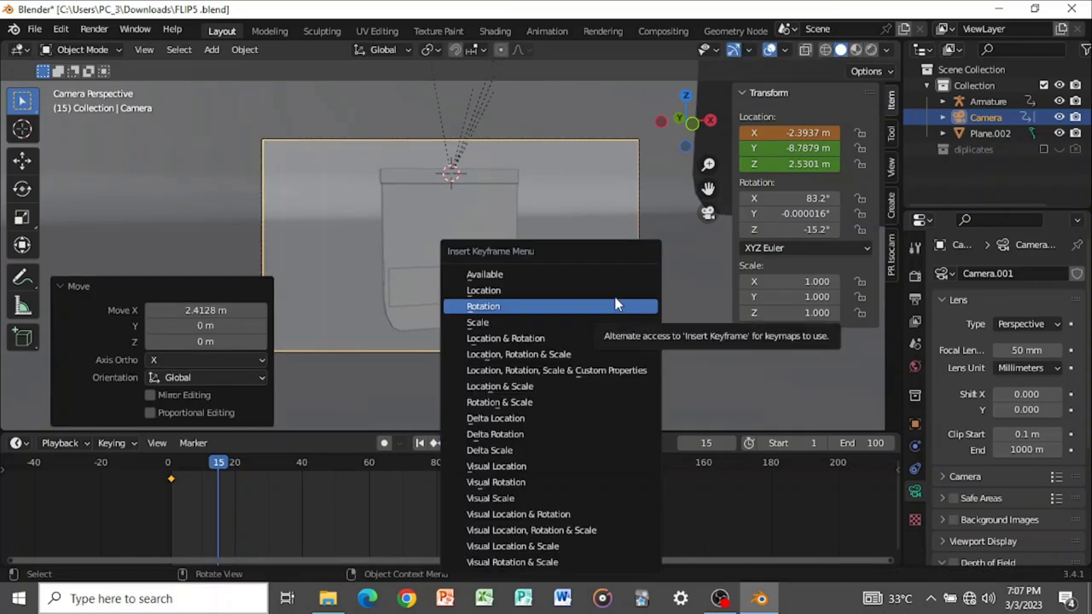
pyautogui.click(615, 293)
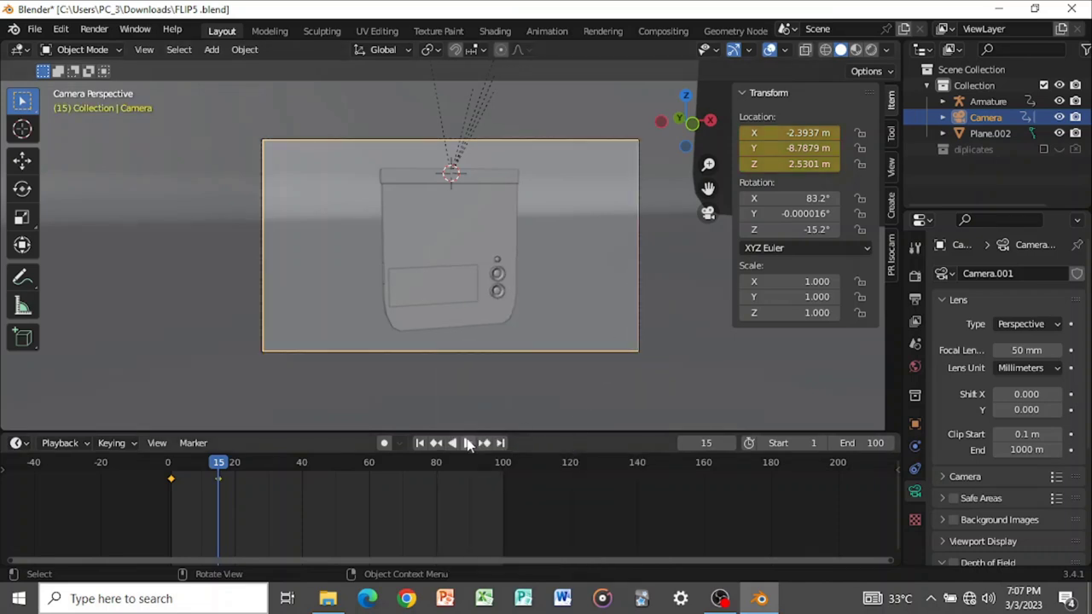
# - Scrub through the camera move to frame 21, switch the timeline to the Graph Editor and frame the camera's animation curves
pyautogui.click(420, 443)
pyautogui.moveTo(175, 482); pyautogui.dragTo(239, 478)
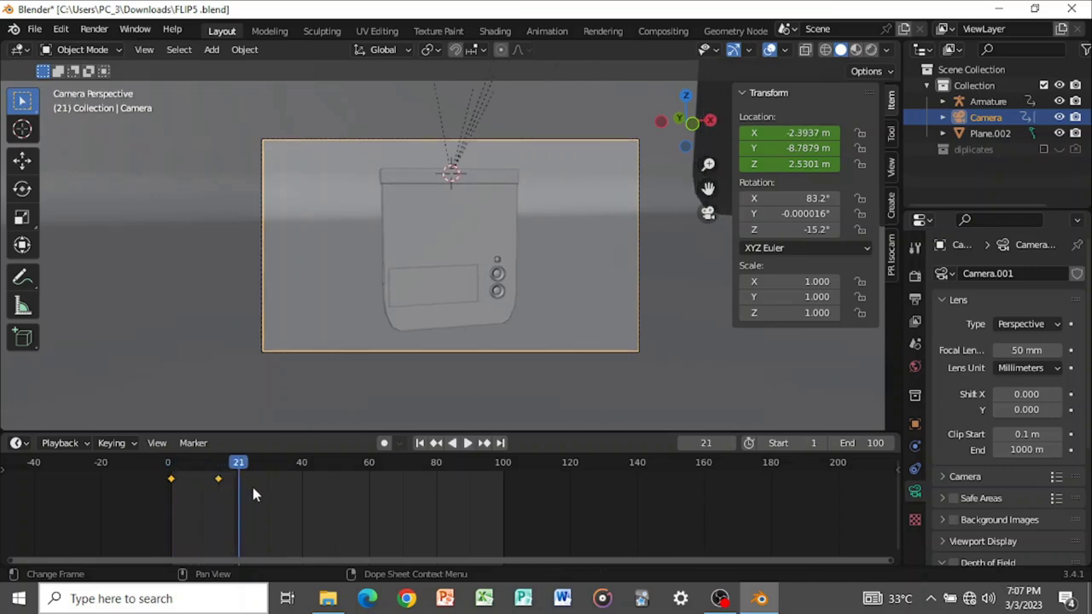
pyautogui.hotkey('ctrl', 'Tab')
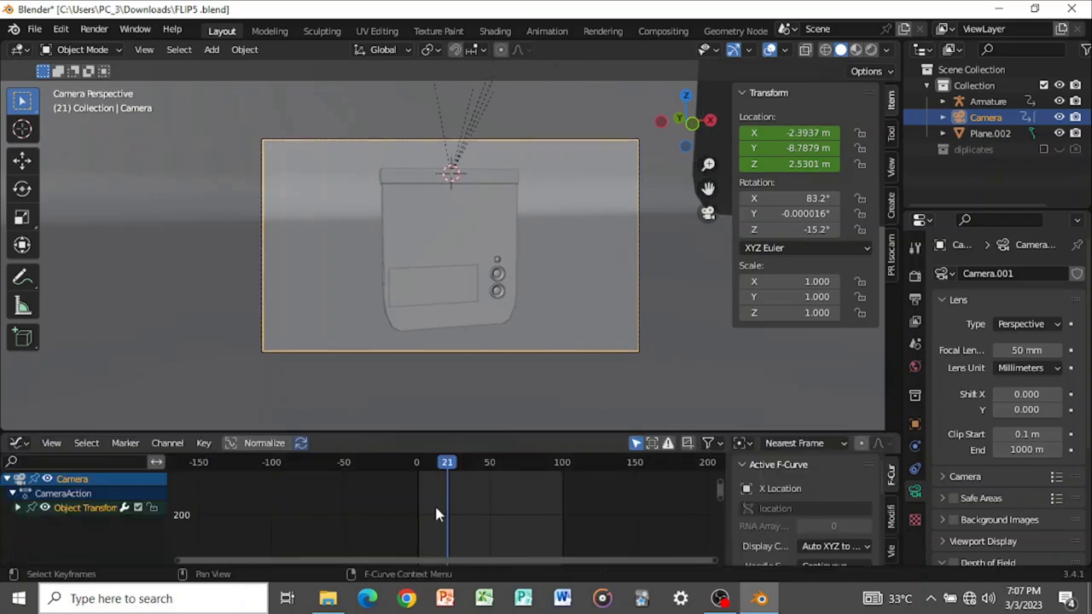
pyautogui.scroll(-2, 481, 512)
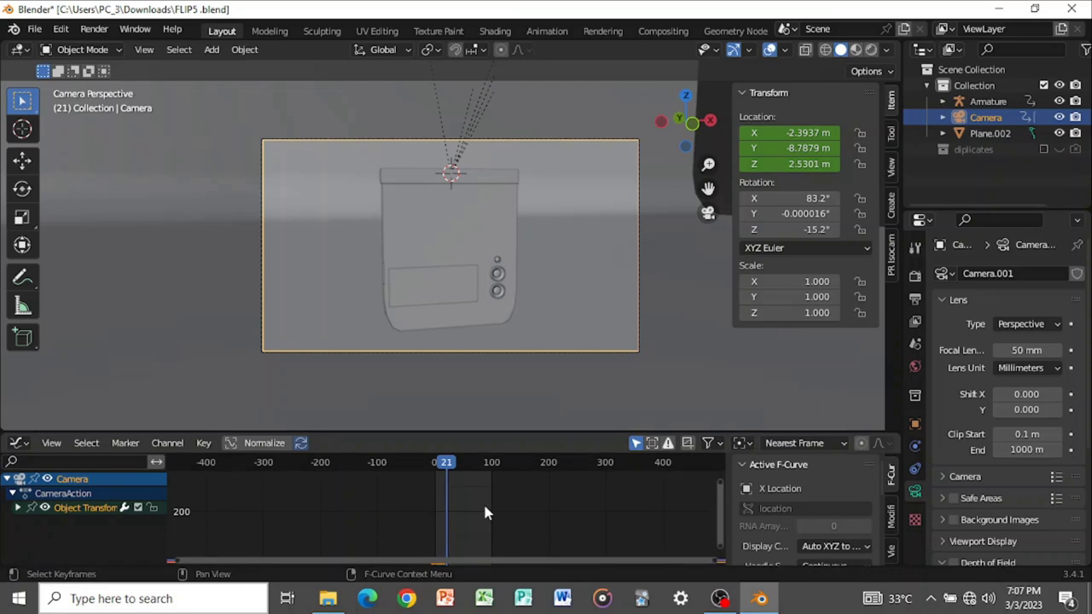
pyautogui.press('Home')
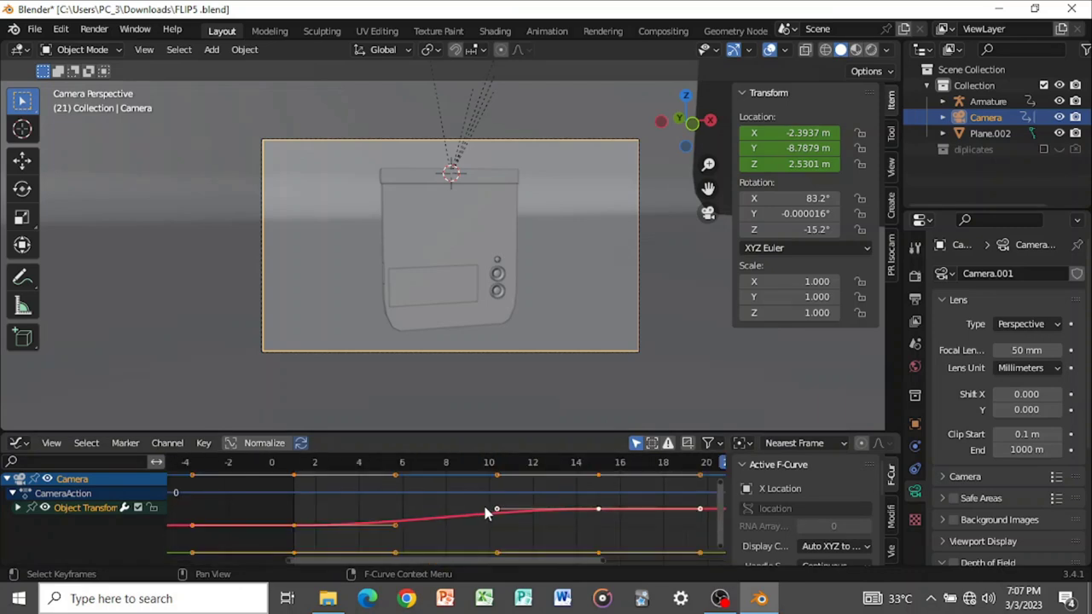
pyautogui.scroll(-8, 487, 511)
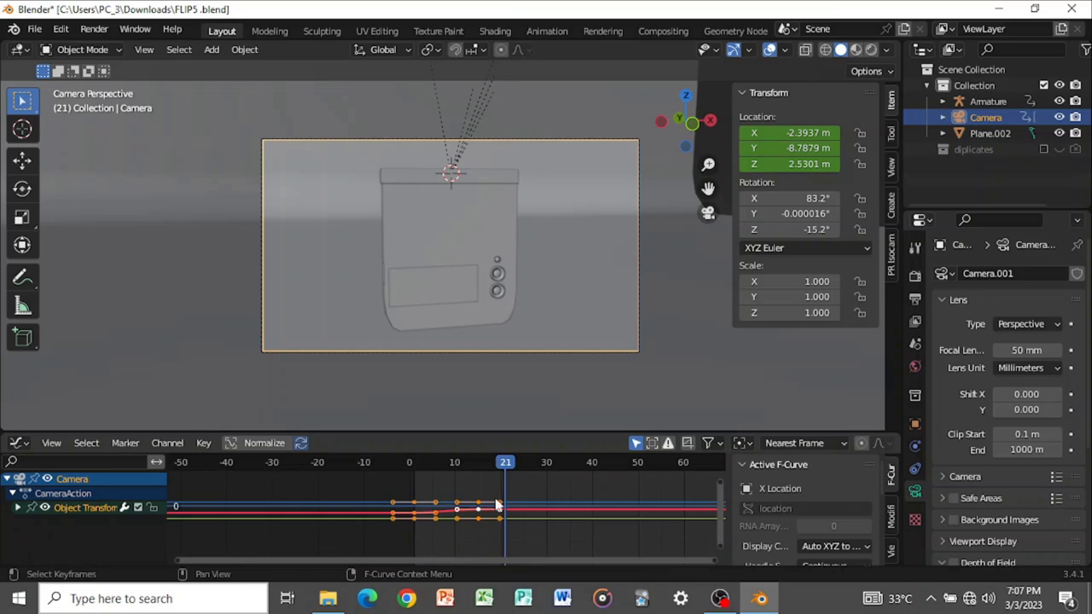
pyautogui.scroll(-1, 499, 503)
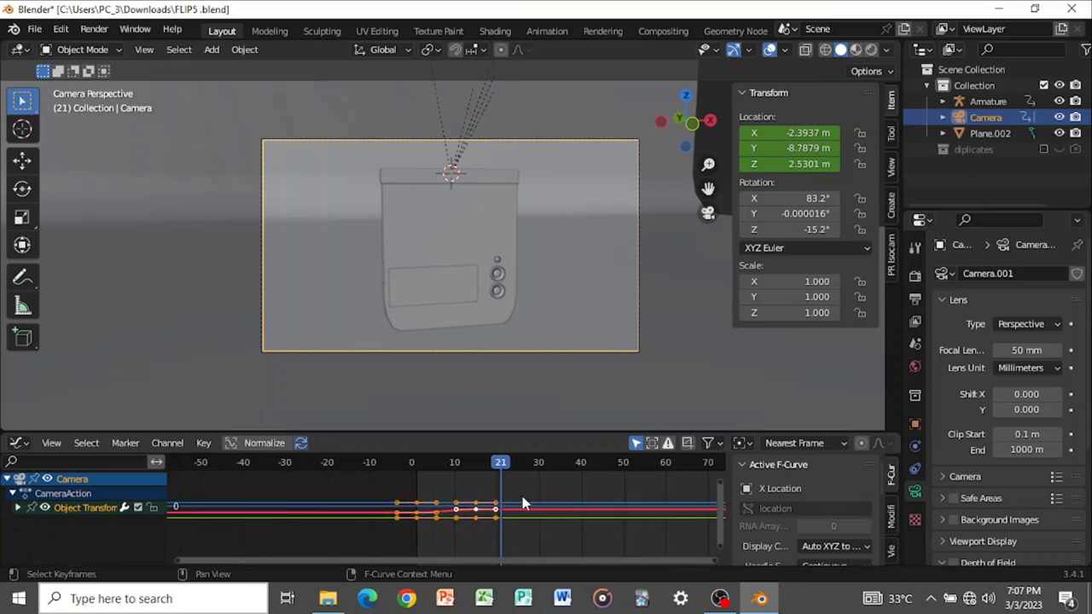
# - Set the interpolation of the camera's selected location keyframes to linear and return to frame 1
pyautogui.press('t')
pyautogui.click(510, 474)
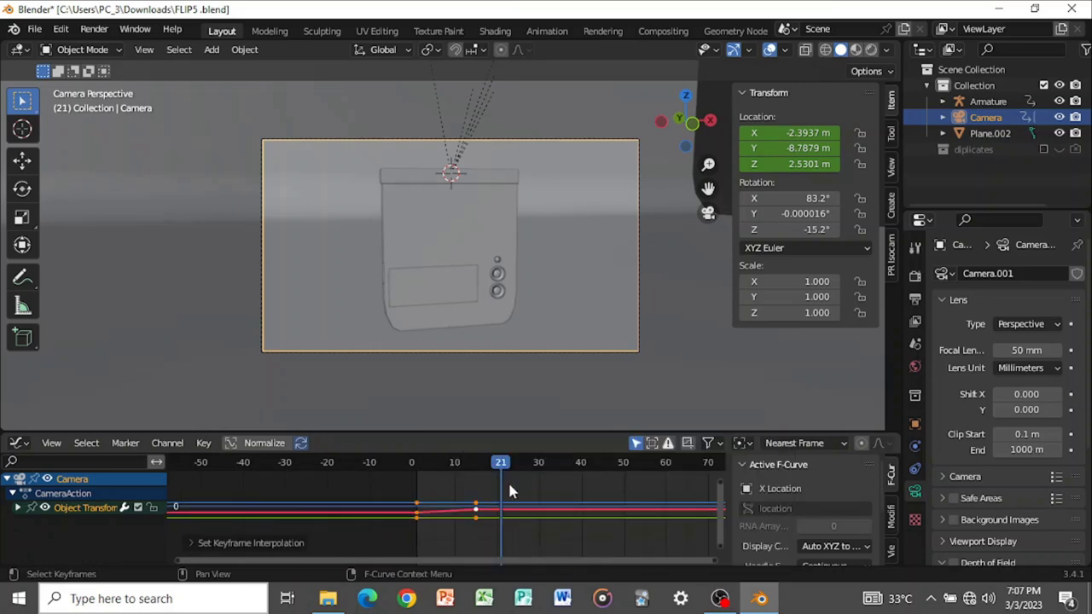
pyautogui.moveTo(504, 468); pyautogui.dragTo(417, 511)
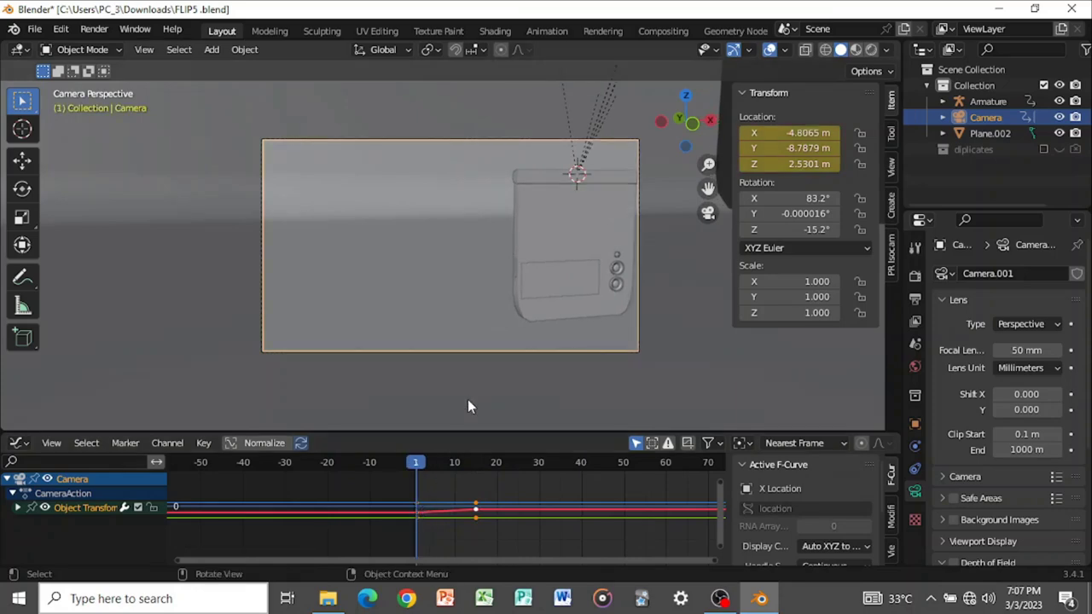
# - Leave the camera view to look at the phone freely and save the file
pyautogui.scroll(2, 556, 249)
pyautogui.moveTo(519, 290); pyautogui.dragTo(237, 275, button='middle')
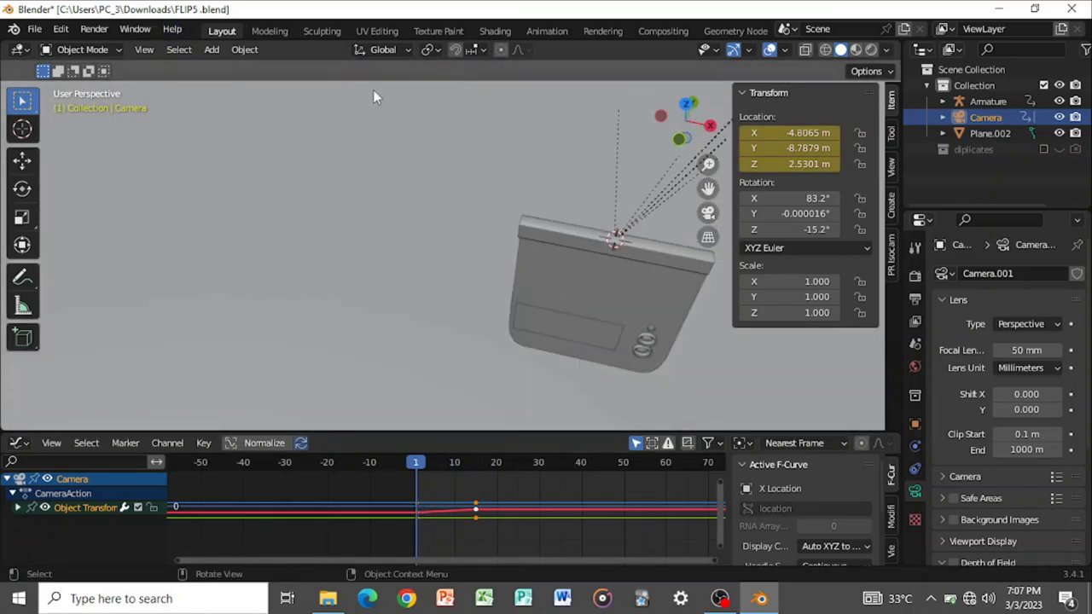
pyautogui.hotkey('ctrl', 's')
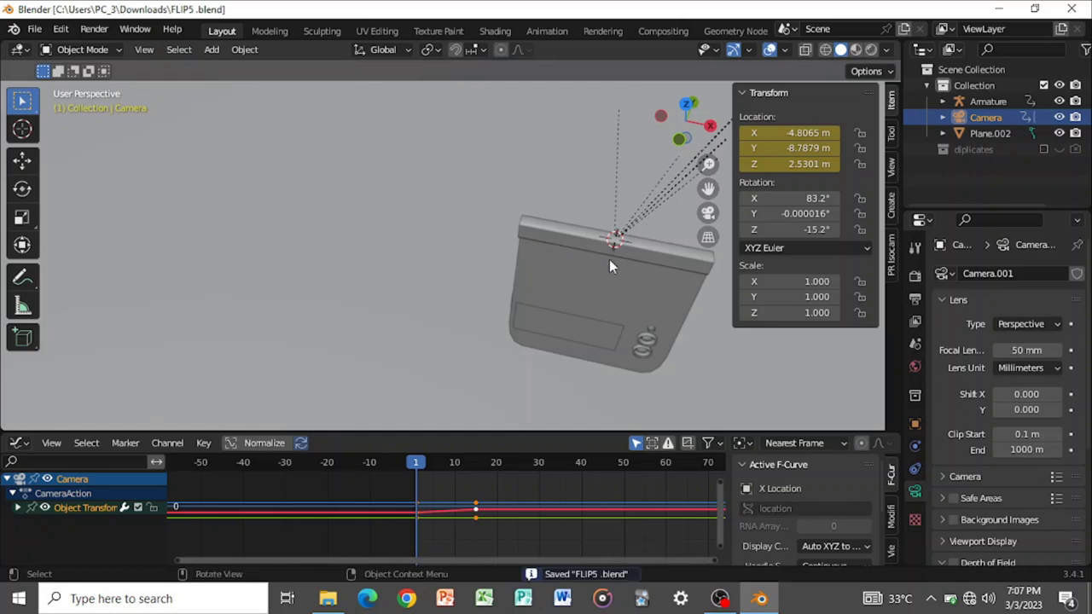
# - Add a text object at the centre of the phone's hinge, working from the top orthographic view with the sidebar hidden
pyautogui.click(686, 104)
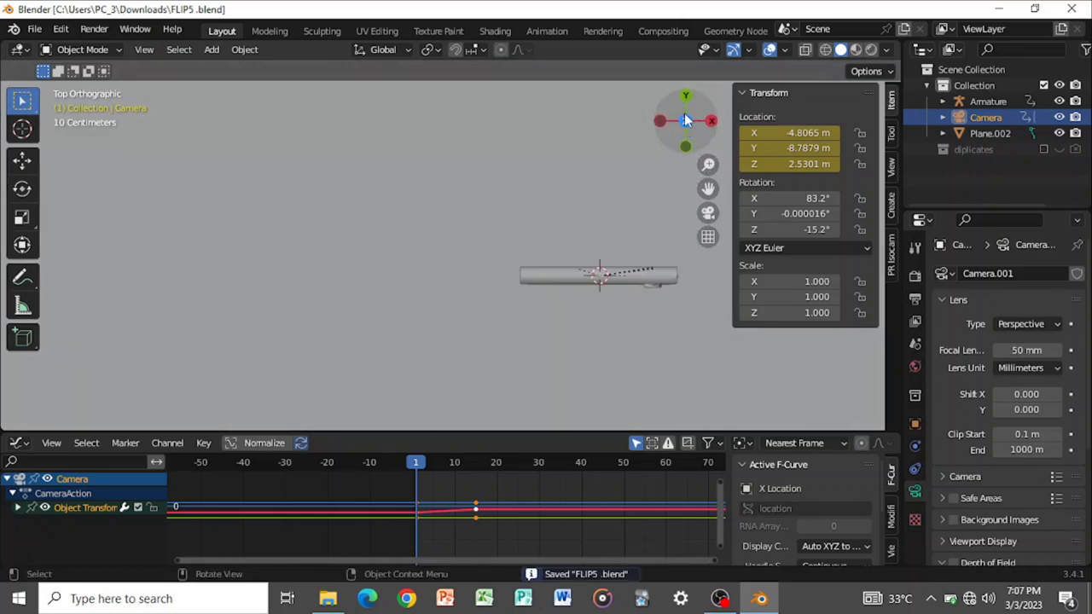
pyautogui.moveTo(708, 187); pyautogui.dragTo(693, 224)
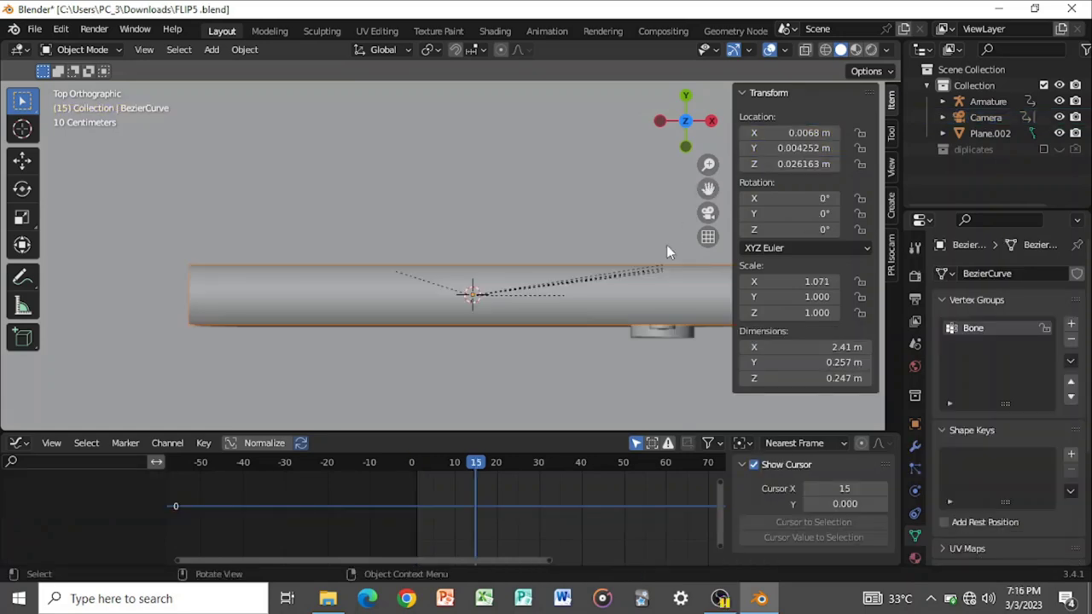
pyautogui.press('XF86AudioRaiseVolume')
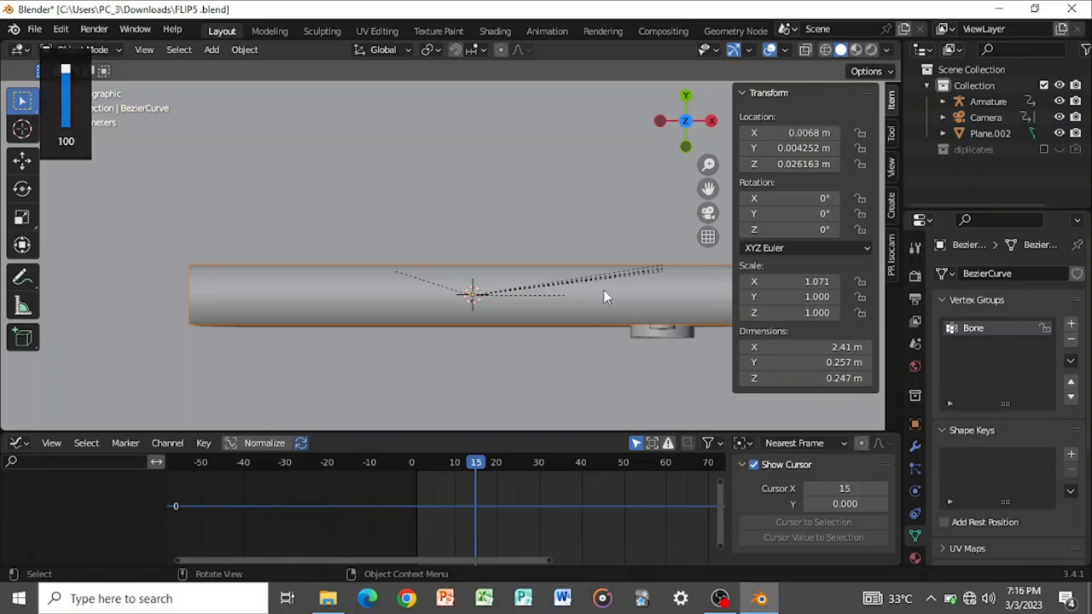
pyautogui.scroll(-1, 582, 285)
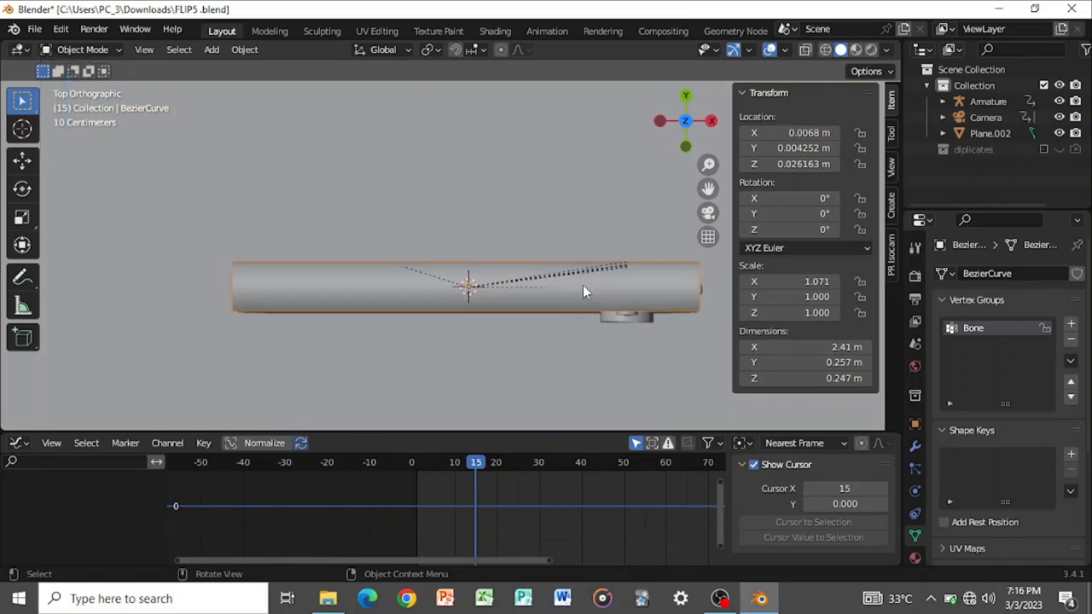
pyautogui.scroll(1, 574, 286)
pyautogui.scroll(-1, 433, 315)
pyautogui.press('n')
pyautogui.scroll(1, 651, 289)
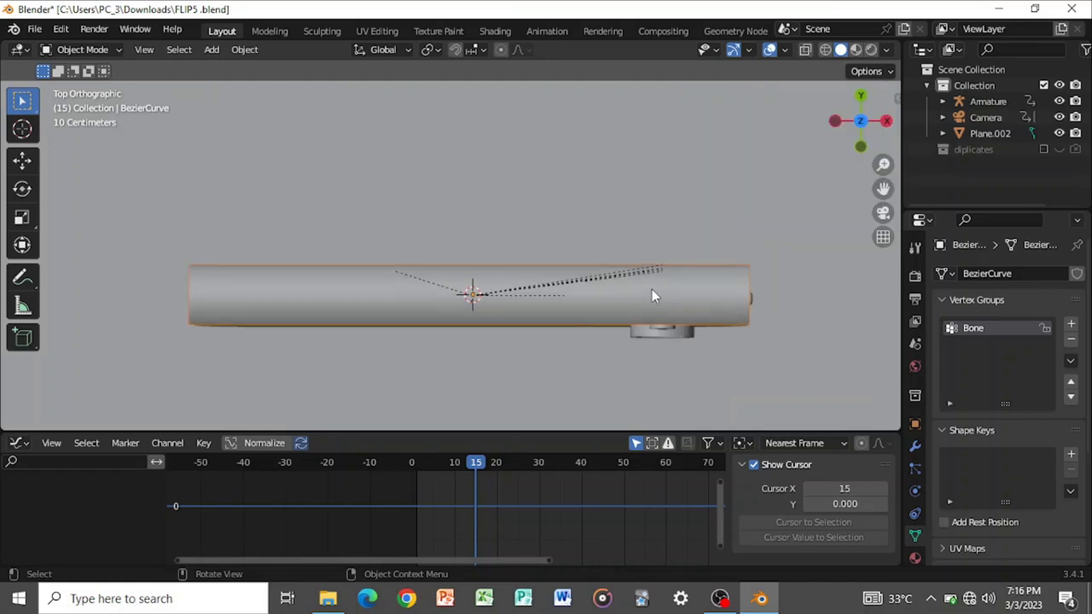
pyautogui.hotkey('shift', 'a')
pyautogui.hotkey('shift', 'a')
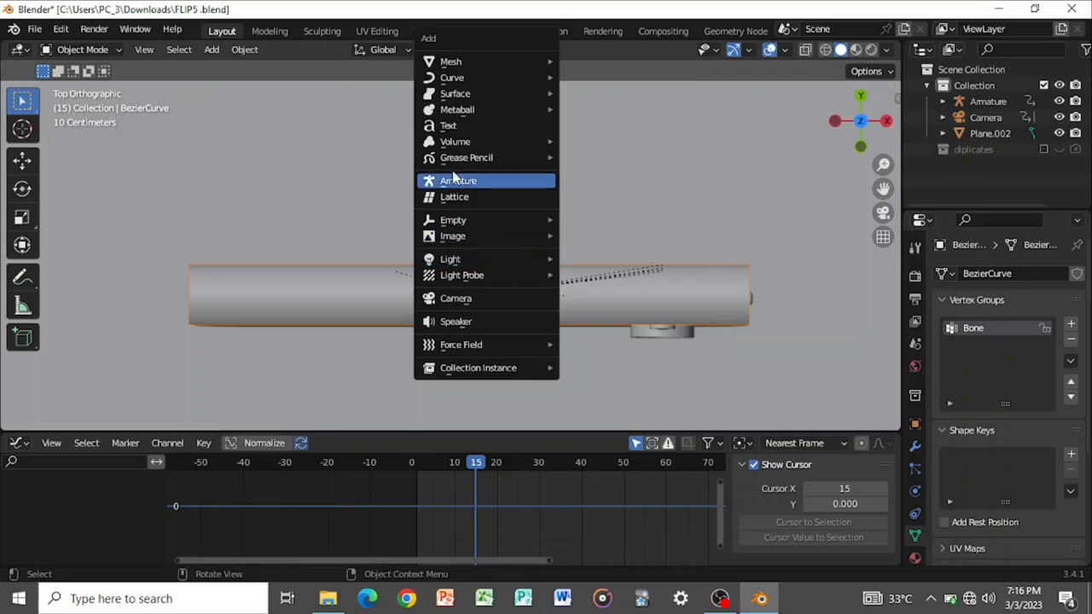
pyautogui.click(453, 126)
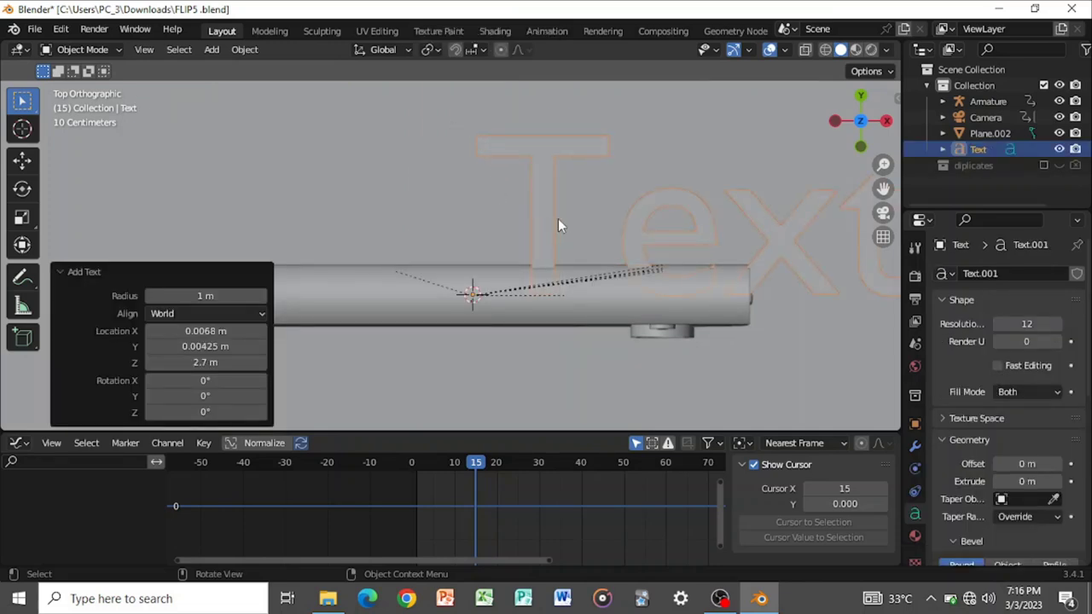
# - Scale the text down to about 0.167 and move it about -0.166 m along X to centre it on the hinge
pyautogui.scroll(-2, 576, 216)
pyautogui.press('s')
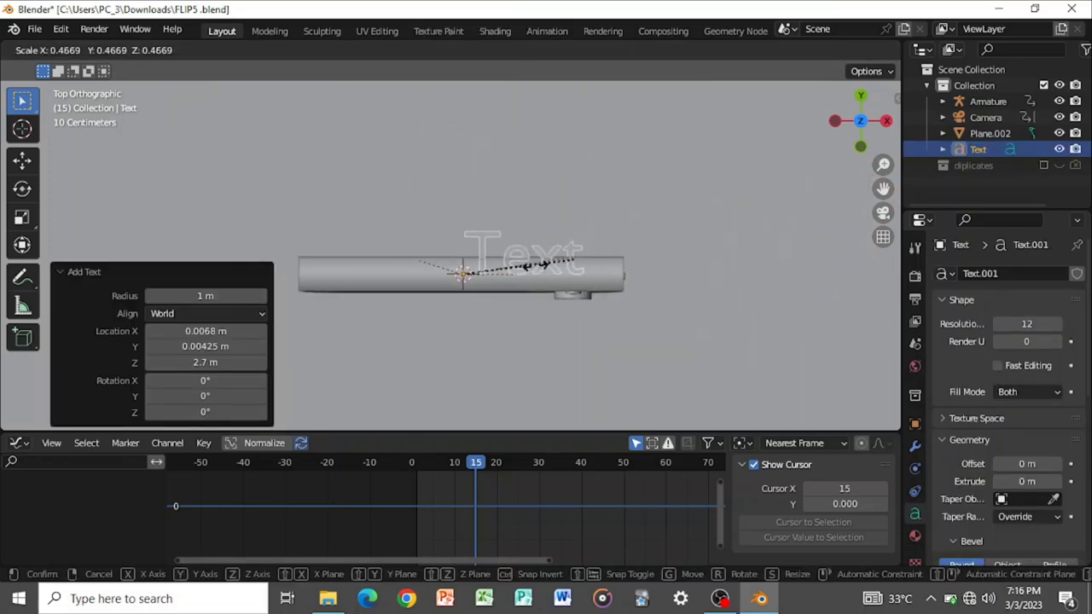
pyautogui.click(490, 289)
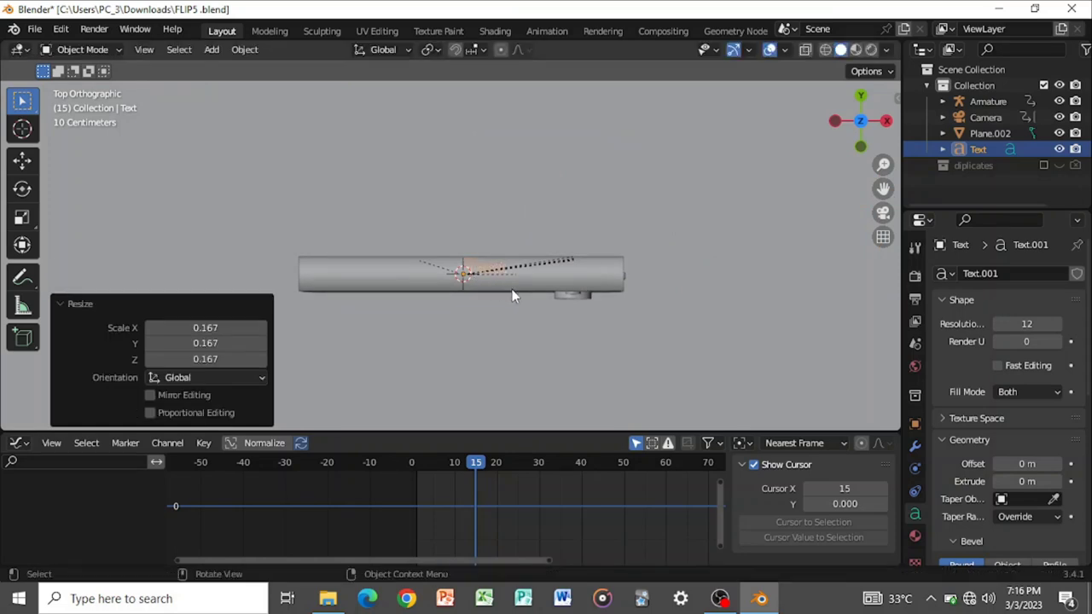
pyautogui.press('g')
pyautogui.press('x')
pyautogui.click(501, 291)
pyautogui.scroll(1, 500, 290)
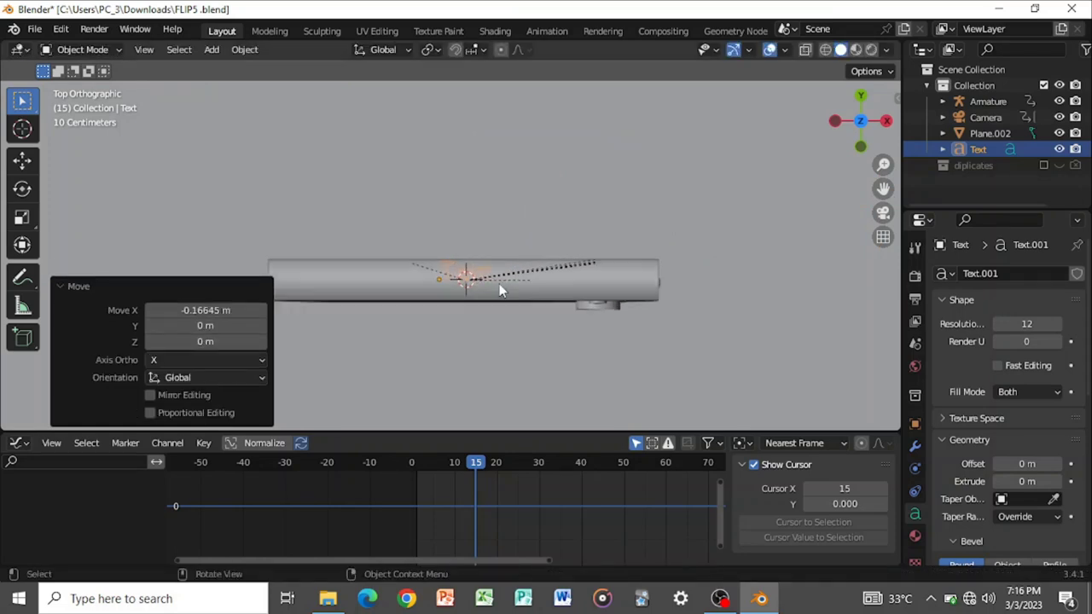
# - Move the text about -0.046 m along Y on the hinge and enlarge it by about 1.216
pyautogui.scroll(4, 501, 291)
pyautogui.press('g')
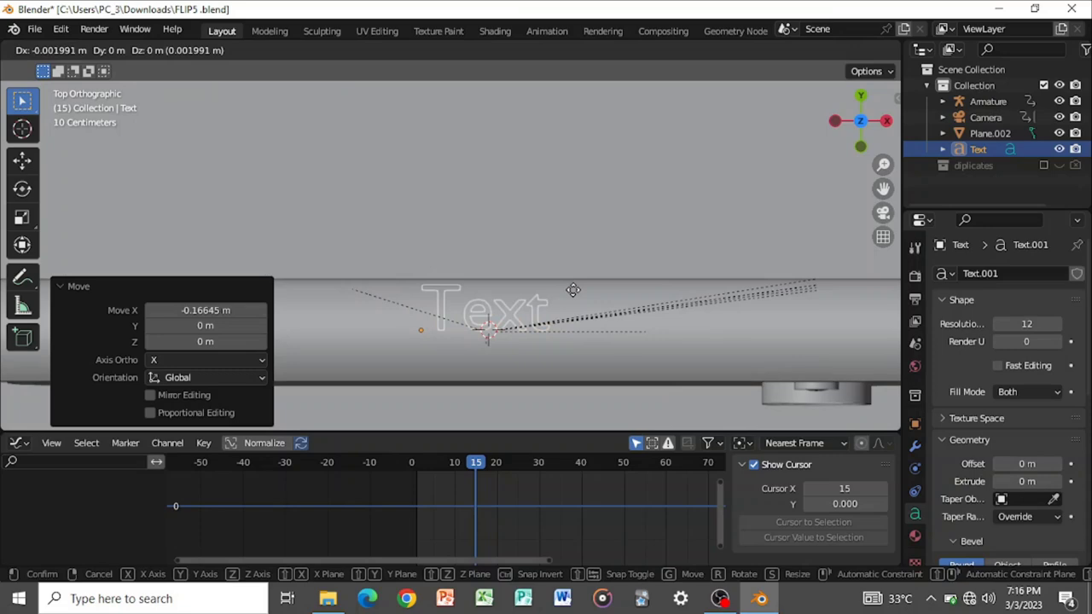
pyautogui.press('y')
pyautogui.click(574, 310)
pyautogui.press('s')
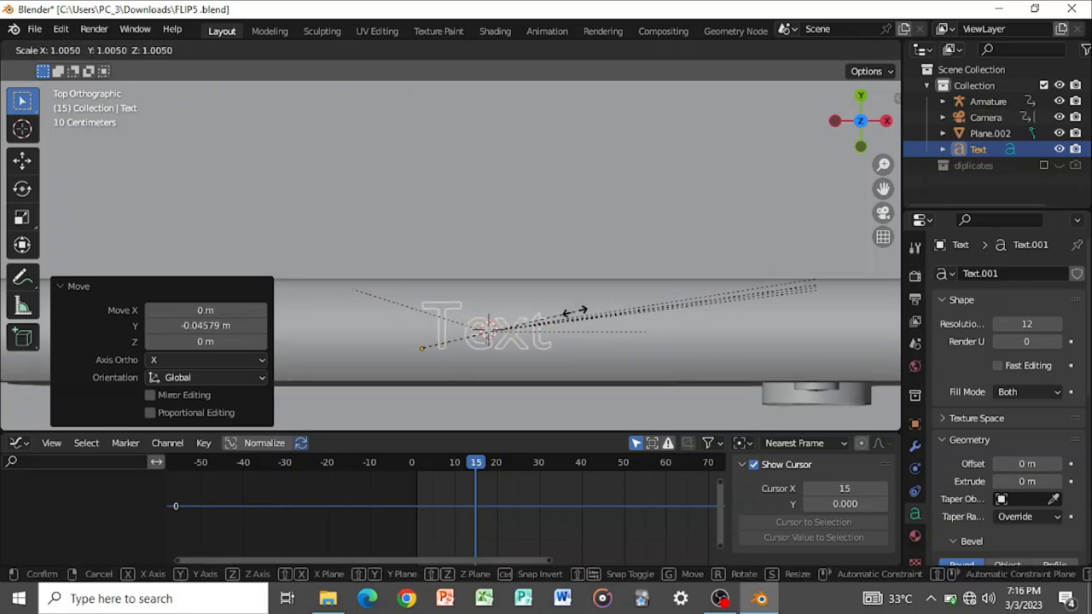
pyautogui.click(604, 304)
# - Give the hinge text an extrusion of 0.05 m
pyautogui.moveTo(605, 305); pyautogui.dragTo(623, 252, button='middle')
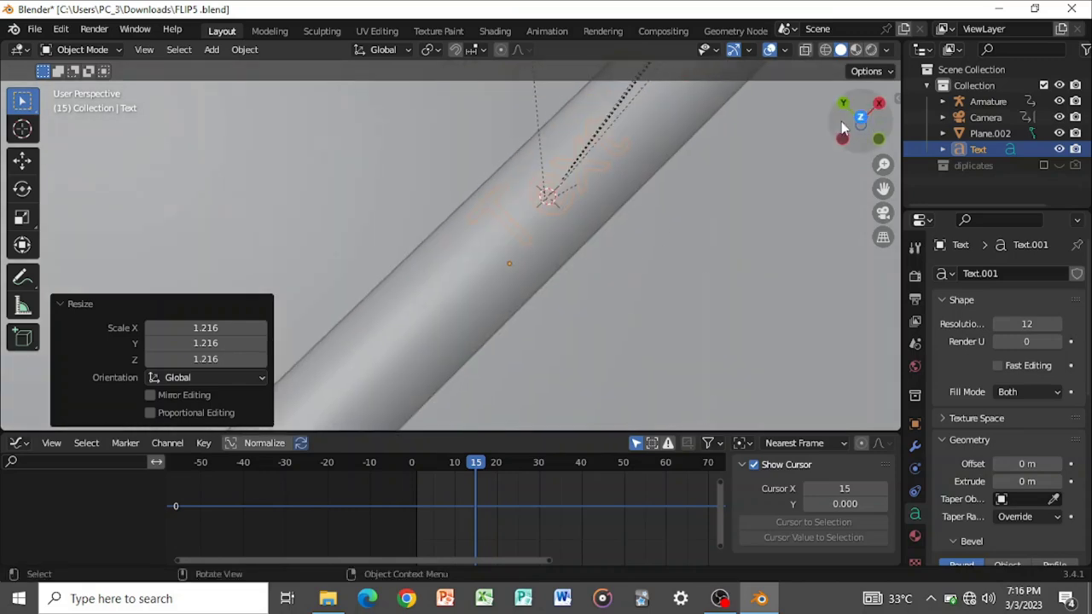
pyautogui.moveTo(858, 119); pyautogui.dragTo(511, 309)
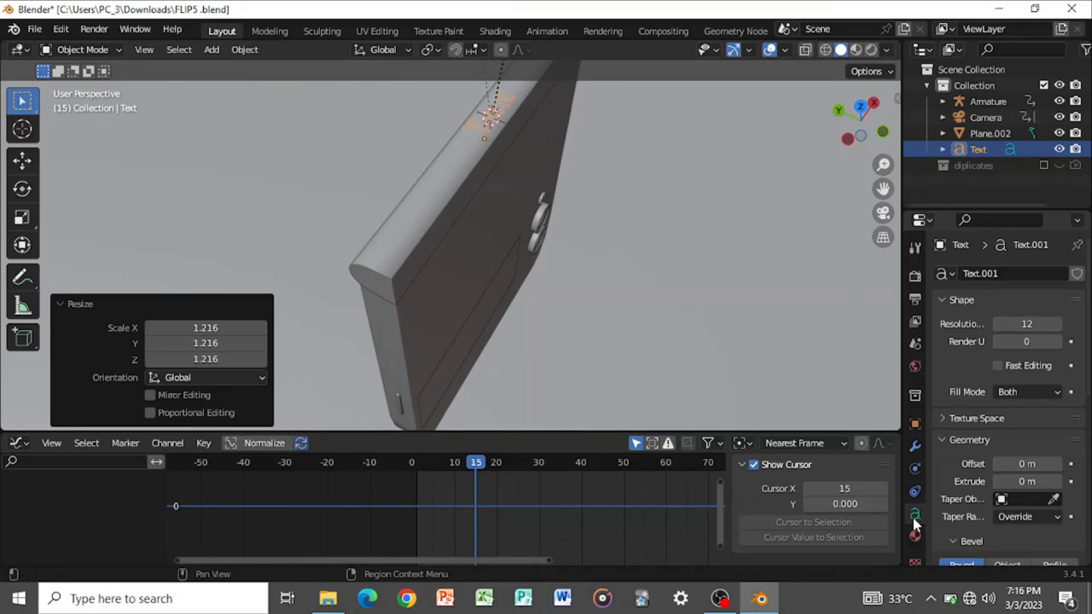
pyautogui.scroll(-5, 968, 443)
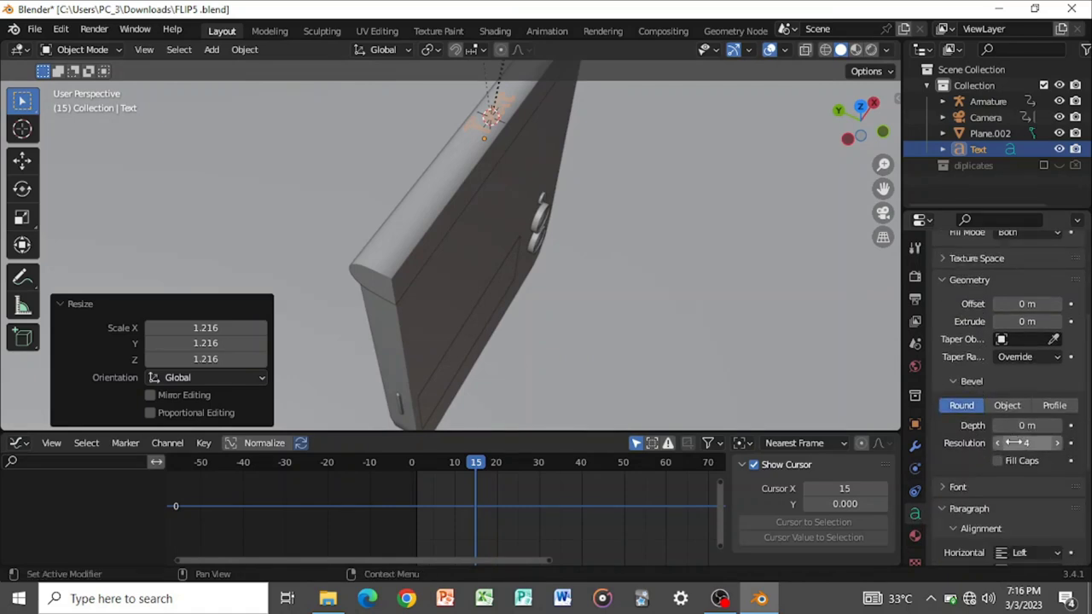
pyautogui.moveTo(1025, 322); pyautogui.dragTo(1011, 323)
# - Seat the text on the hinge surface by moving it about 0.072 m along Z and about -0.039 m along Y
pyautogui.scroll(5, 612, 202)
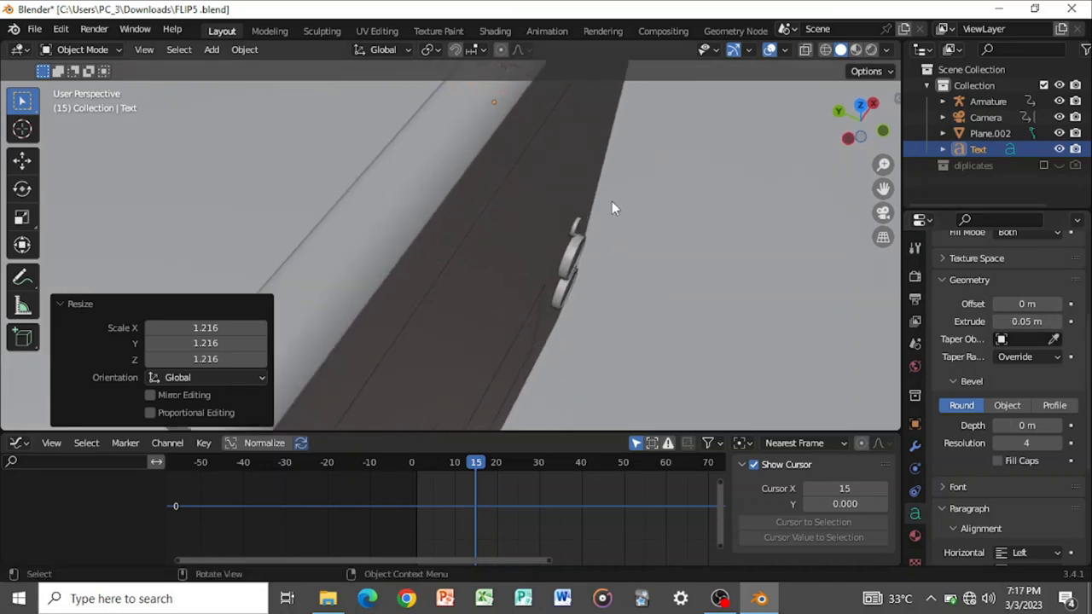
pyautogui.moveTo(611, 208); pyautogui.dragTo(740, 7, button='middle')
pyautogui.moveTo(657, 129); pyautogui.dragTo(572, 203, button='middle')
pyautogui.press('g')
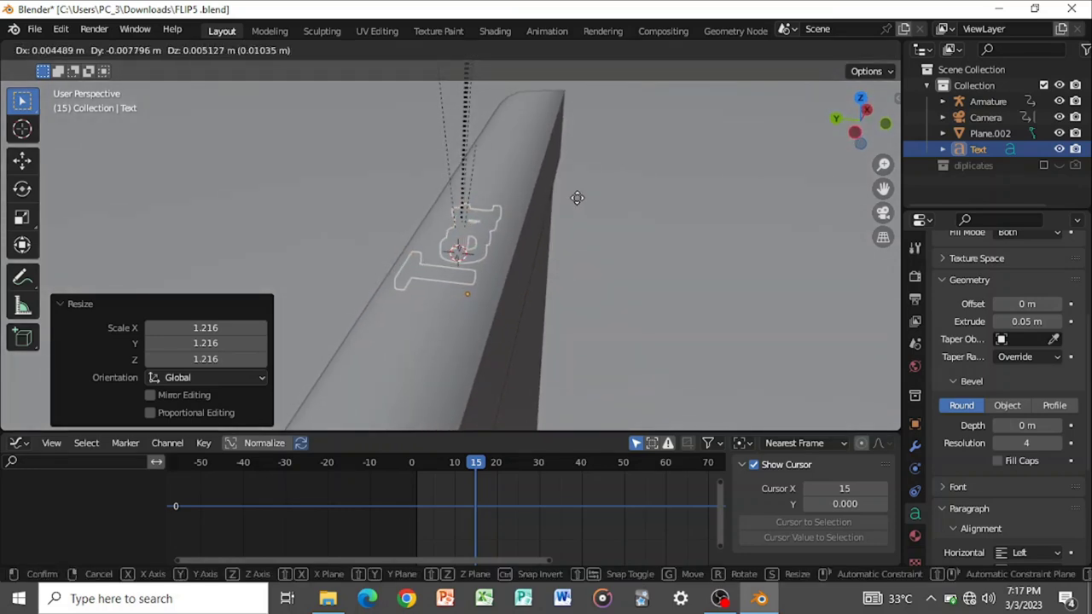
pyautogui.press('z')
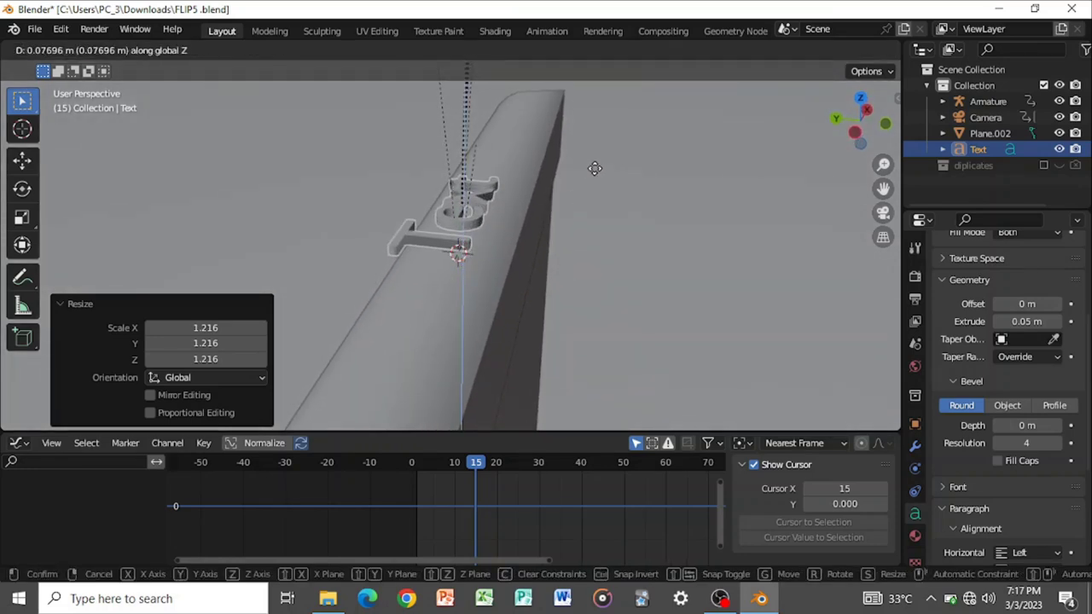
pyautogui.click(593, 170)
pyautogui.press('y')
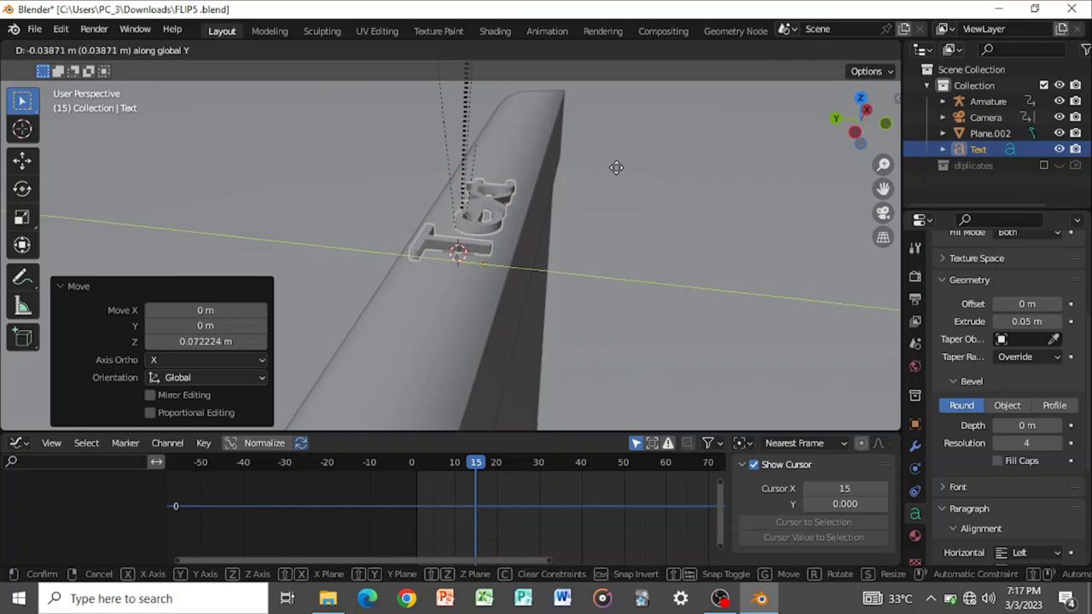
pyautogui.click(631, 175)
# - Scale the hinge text by about 0.837 and set its extrusion to 0.003 m
pyautogui.press('s')
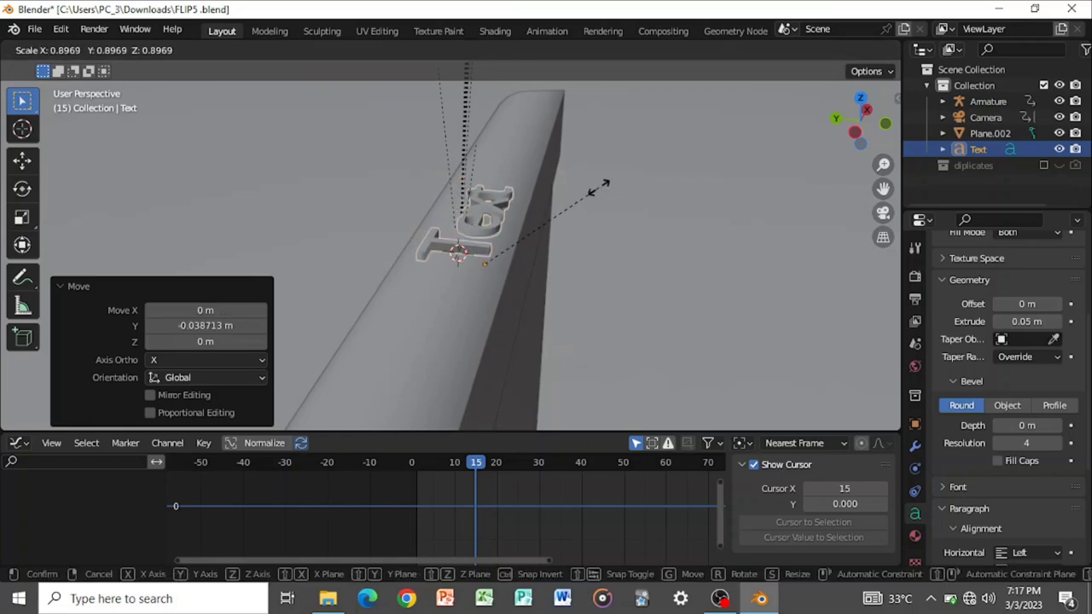
pyautogui.click(593, 184)
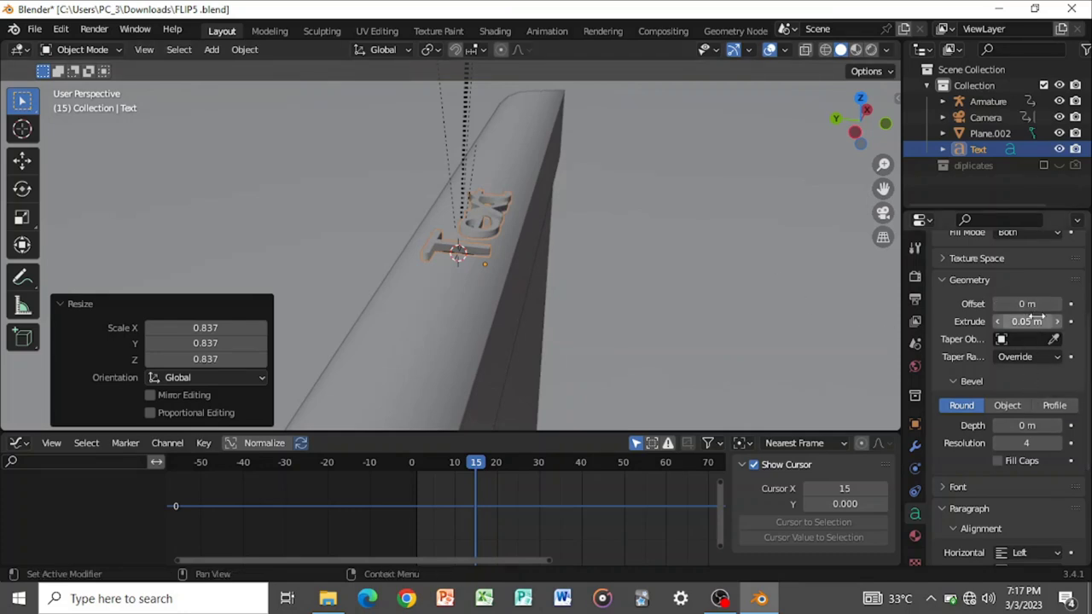
pyautogui.moveTo(1038, 318); pyautogui.dragTo(1002, 318)
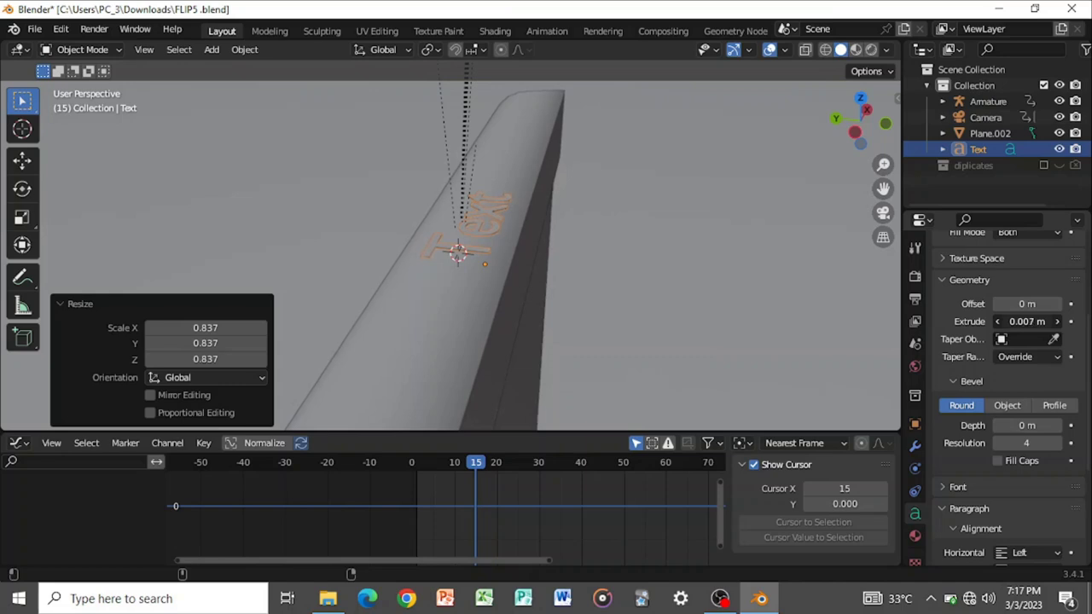
pyautogui.moveTo(1002, 317); pyautogui.dragTo(1000, 317)
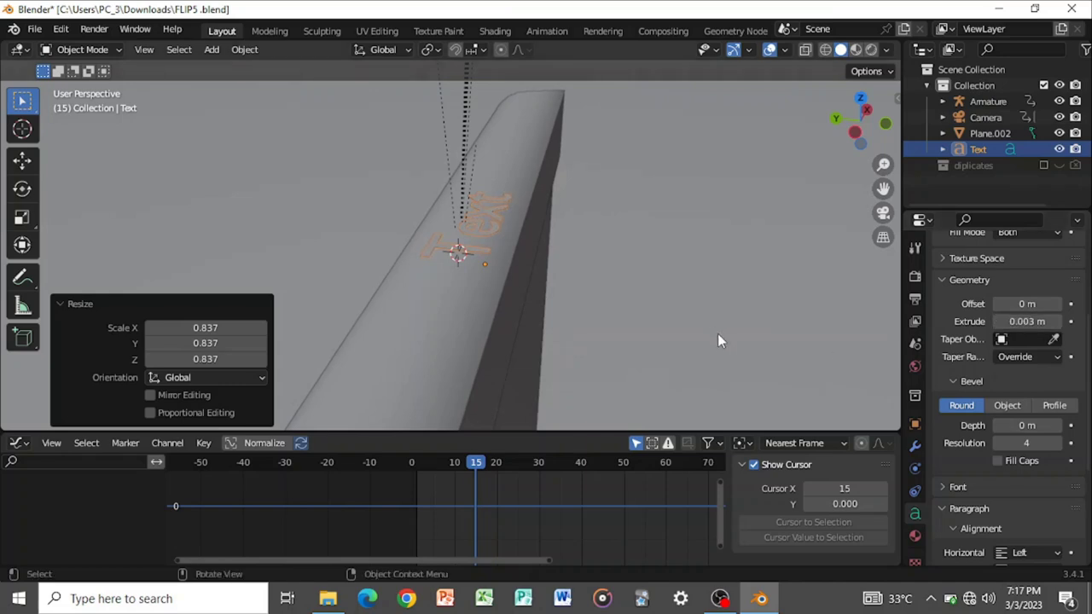
# - Parent the text to the phone's hinge piece using Object (Keep Transform)
pyautogui.click(471, 288)
pyautogui.click(478, 234)
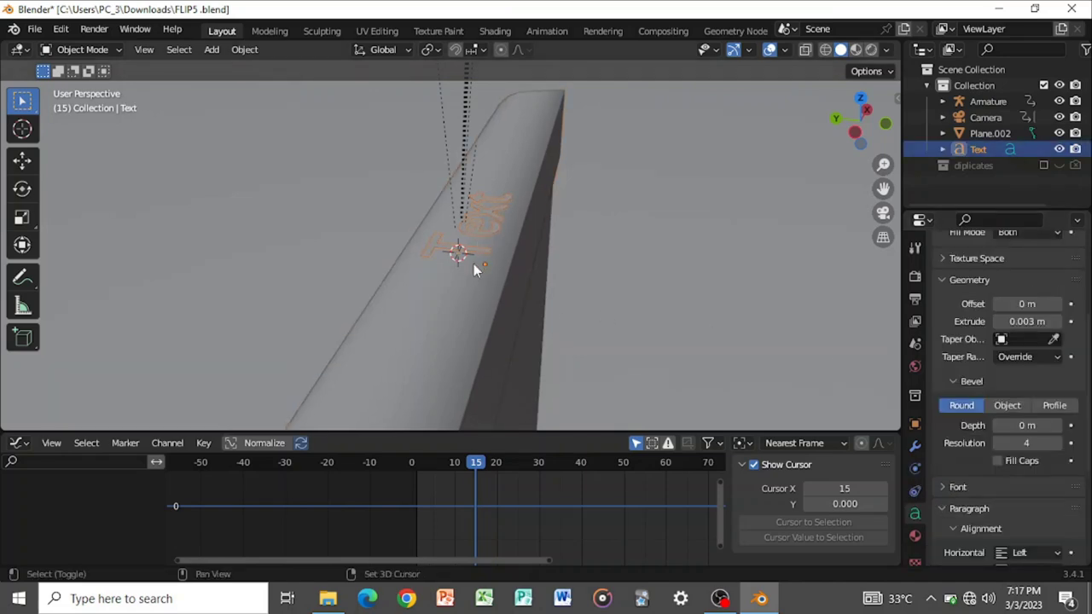
pyautogui.keyDown('shift'); pyautogui.click(472, 265); pyautogui.keyUp('shift')
pyautogui.hotkey('ctrl', 'p')
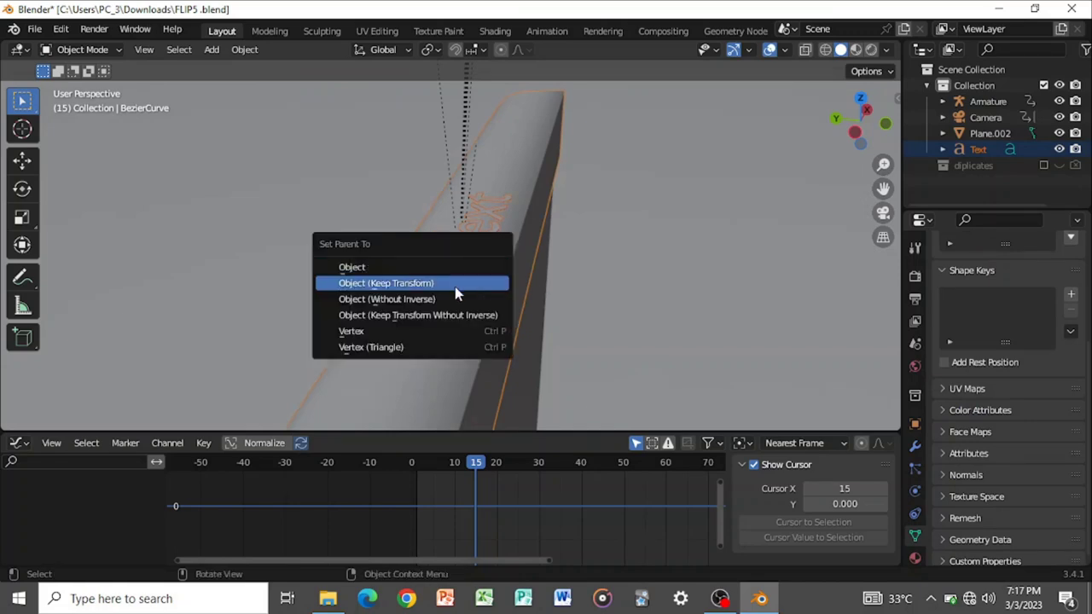
pyautogui.click(454, 285)
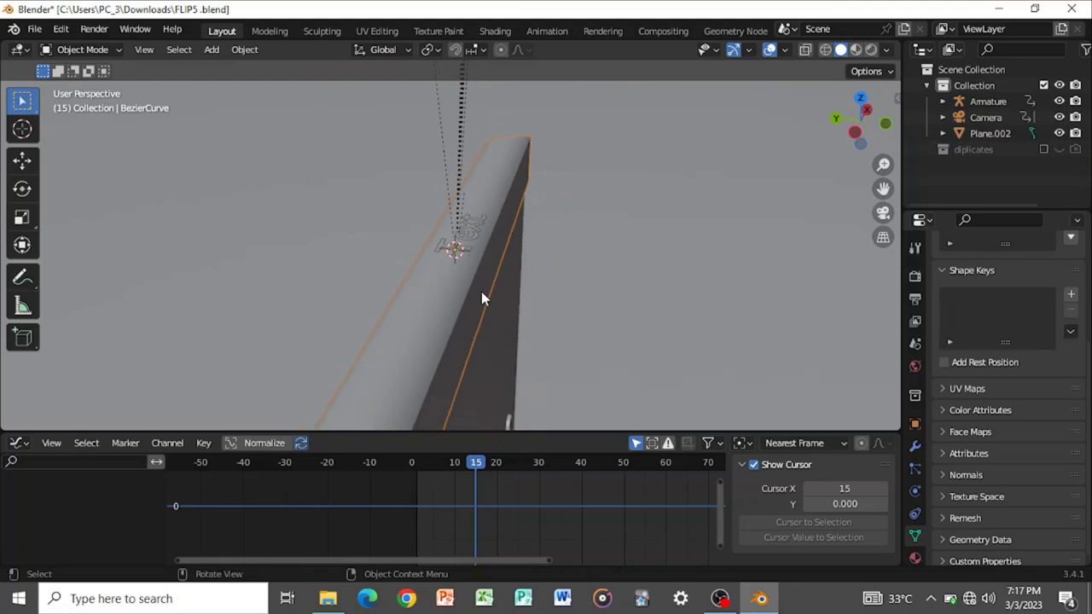
# - Replace the hinge text's content with "PETE FLIP"
pyautogui.hotkey('shift', 'd')
pyautogui.moveTo(546, 284)
pyautogui.mouseDown(button='middle')
pyautogui.moveTo(580, 220)
pyautogui.moveTo(475, 225)
pyautogui.moveTo(555, 247)
pyautogui.moveTo(542, 302)
pyautogui.mouseUp(button='middle')
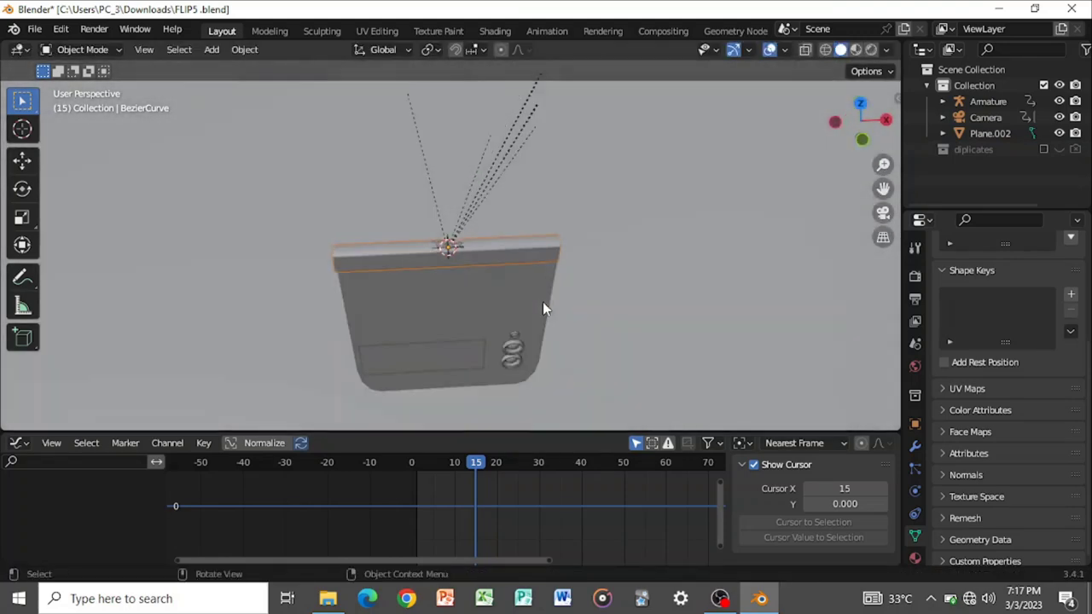
pyautogui.click(861, 104)
pyautogui.scroll(8, 742, 174)
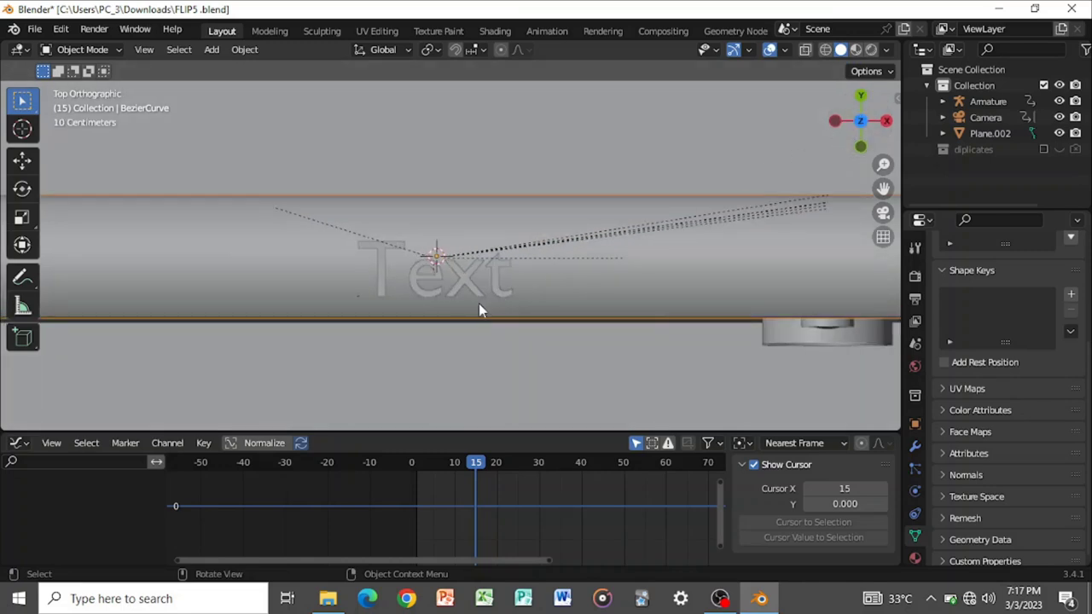
pyautogui.click(472, 297)
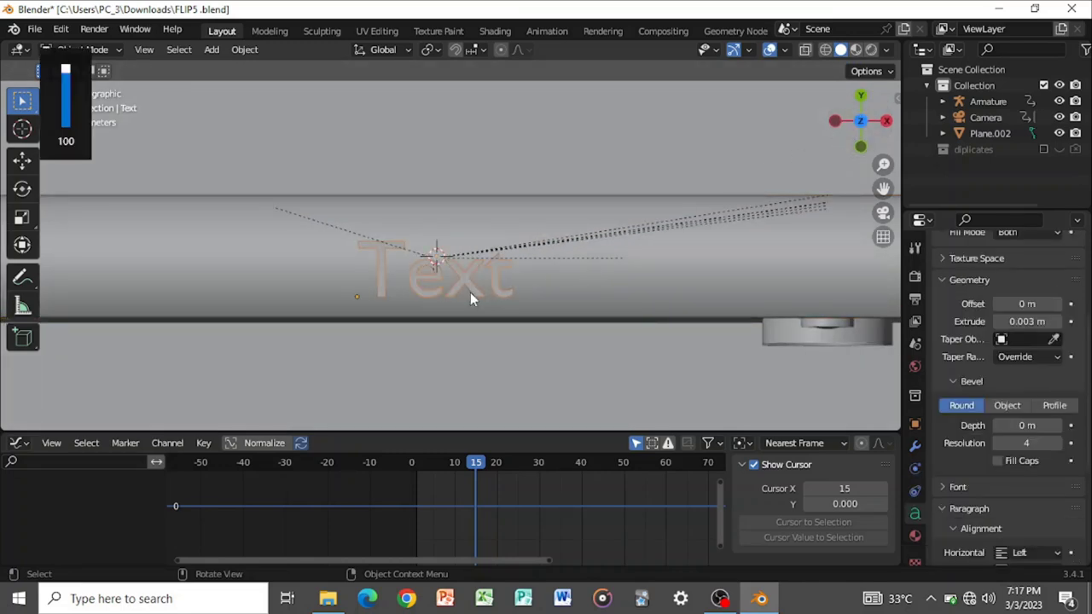
pyautogui.press('Tab')
pyautogui.press('BackSpace')
pyautogui.press('BackSpace')
pyautogui.press('BackSpace')
pyautogui.press('BackSpace')
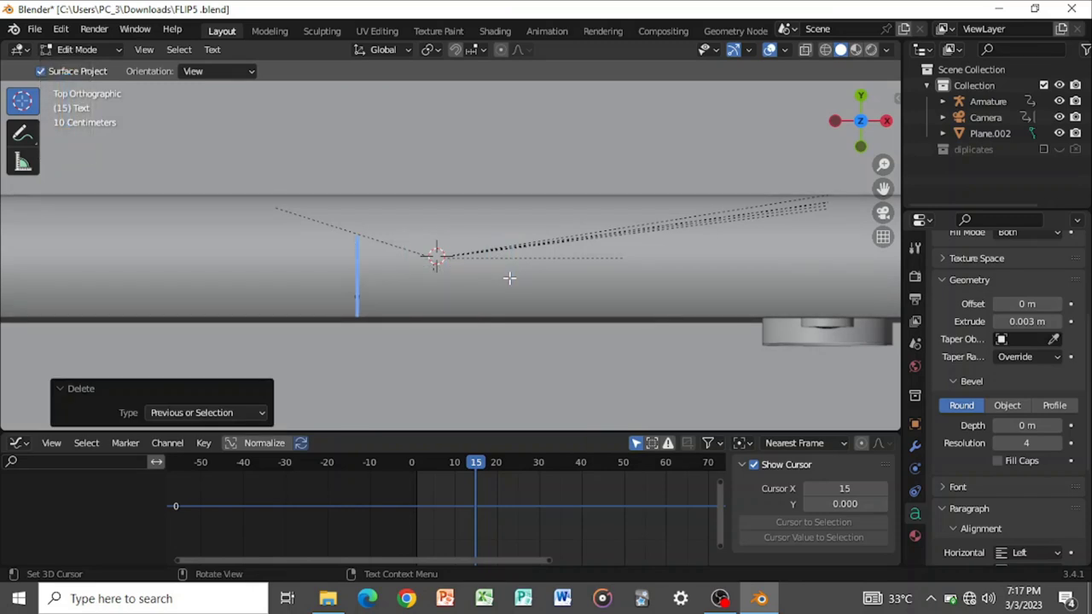
pyautogui.write('PETE')
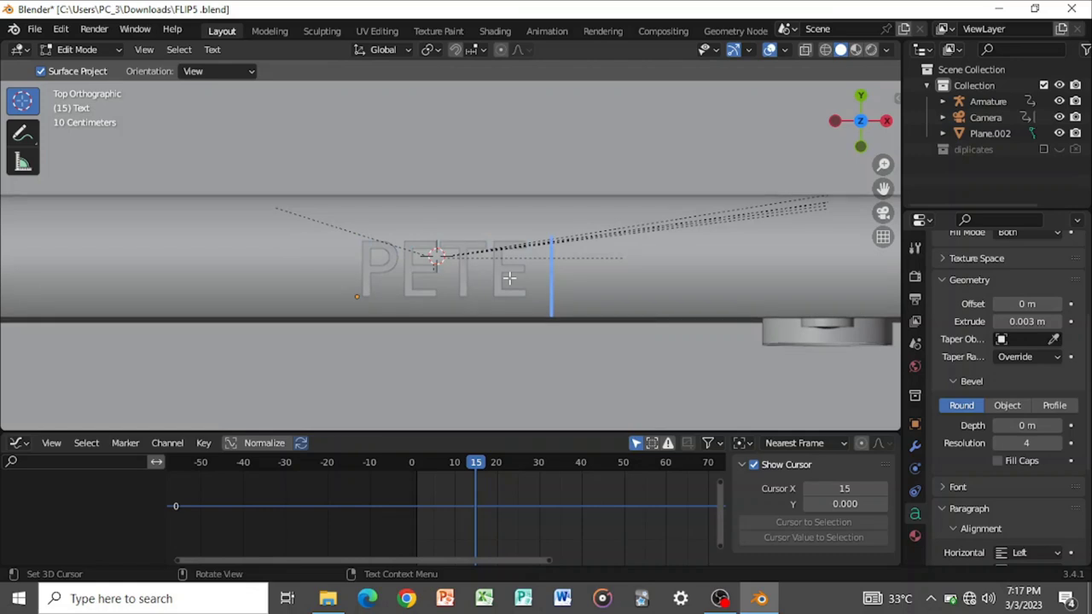
pyautogui.write(' FLIP')
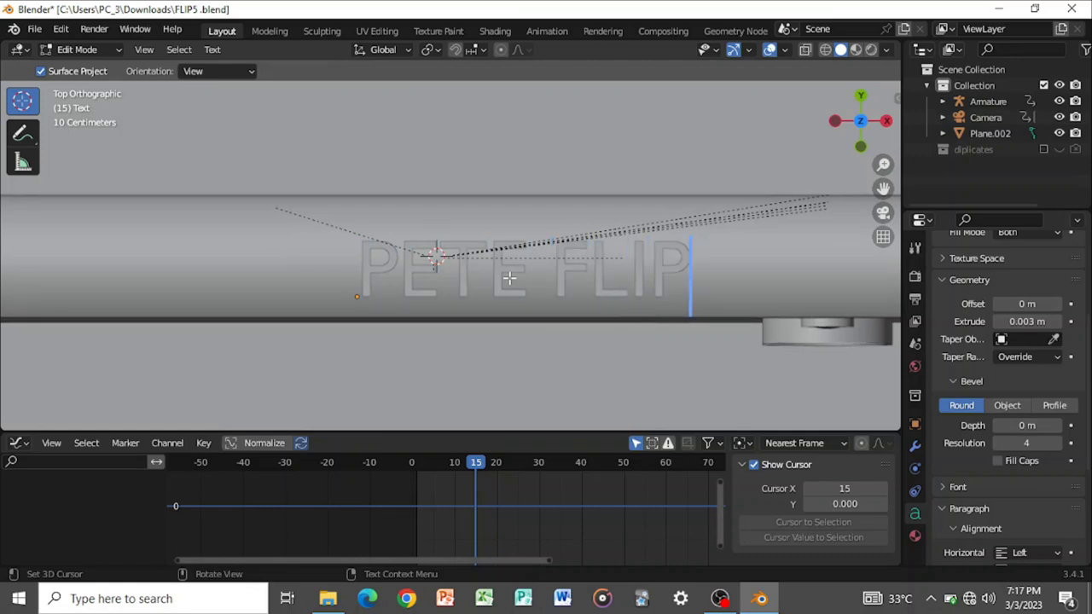
pyautogui.press('Tab')
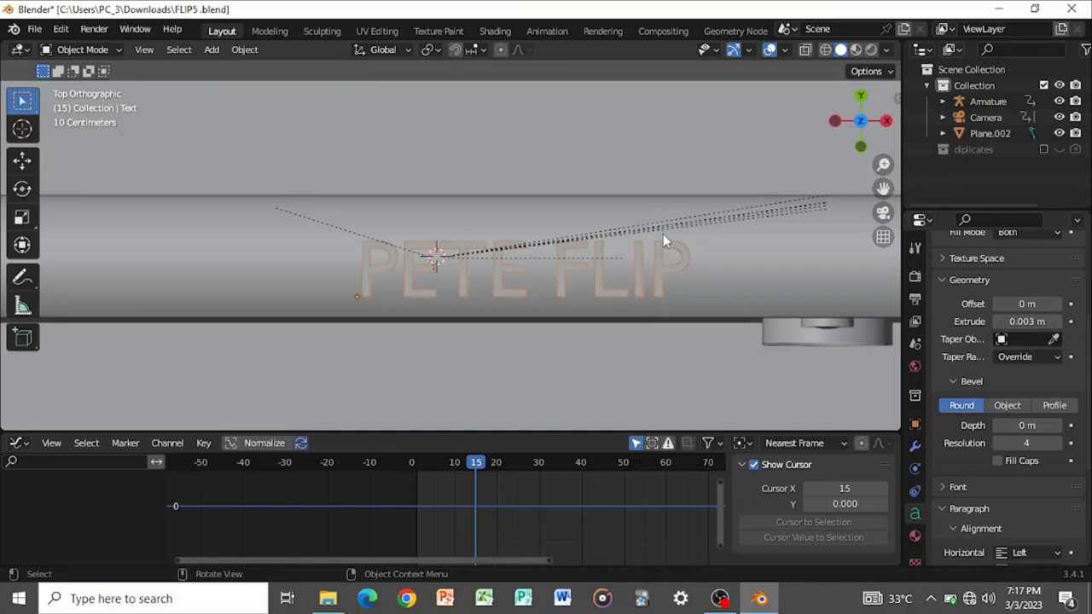
# - Move the lettering about -0.261 m along X and scale it up by about 1.093
pyautogui.press('g')
pyautogui.press('x')
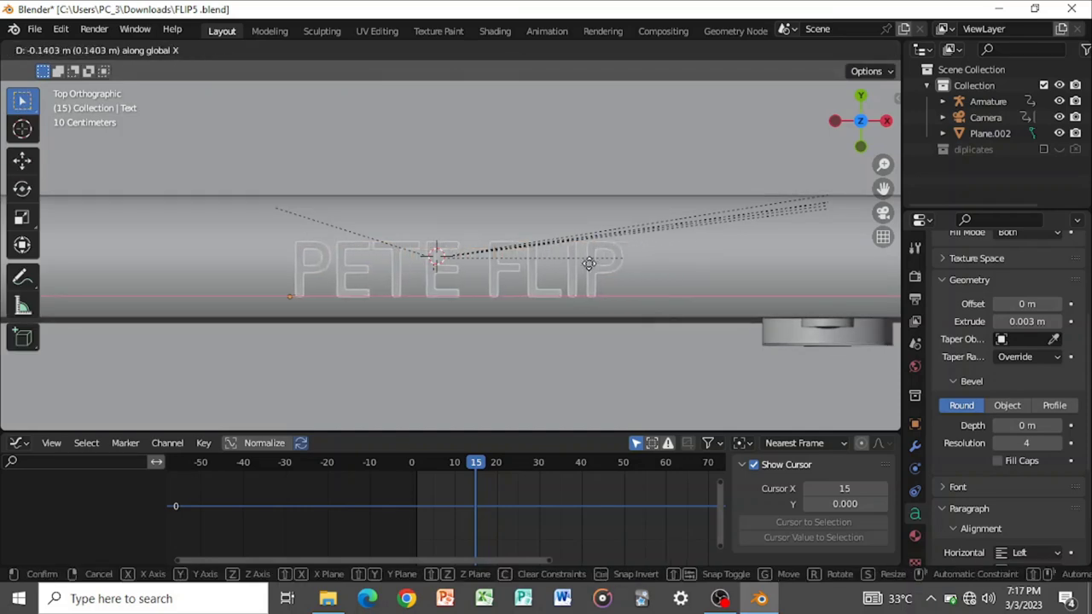
pyautogui.click(579, 257)
pyautogui.press('s')
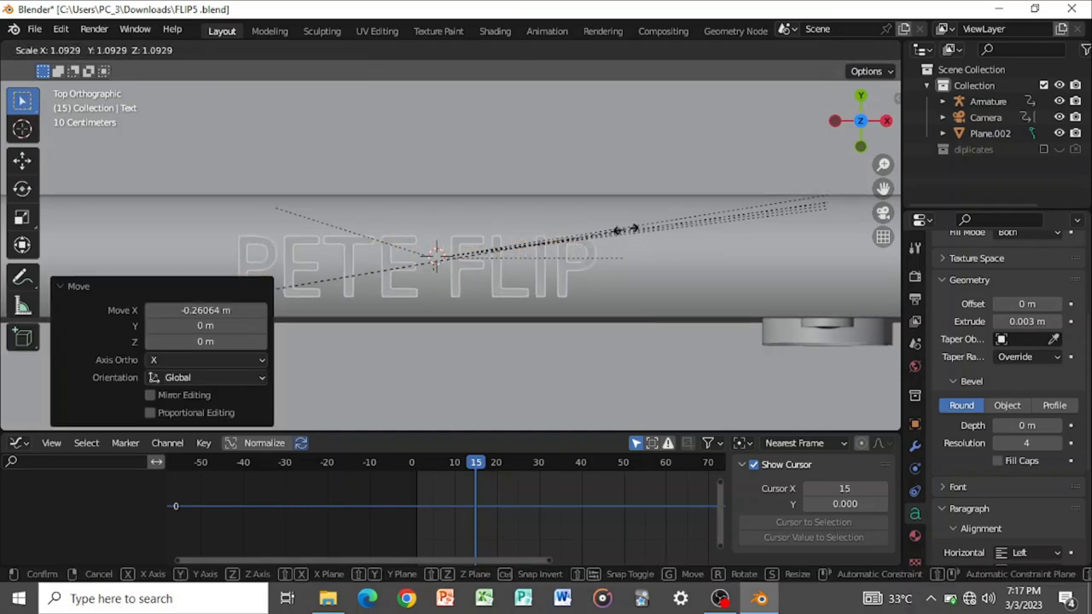
pyautogui.click(612, 295)
# - Shift the hinge lettering about -0.007 m along Y and scale it by about 0.98
pyautogui.moveTo(612, 295); pyautogui.dragTo(682, 217, button='middle')
pyautogui.press('g')
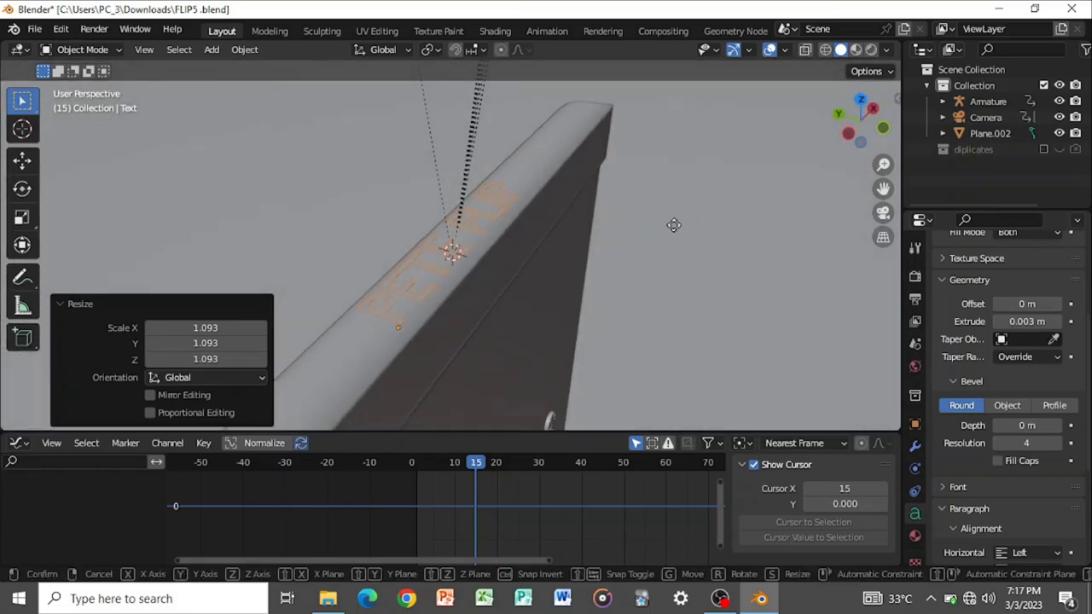
pyautogui.press('y')
pyautogui.click(678, 229)
pyautogui.press('s')
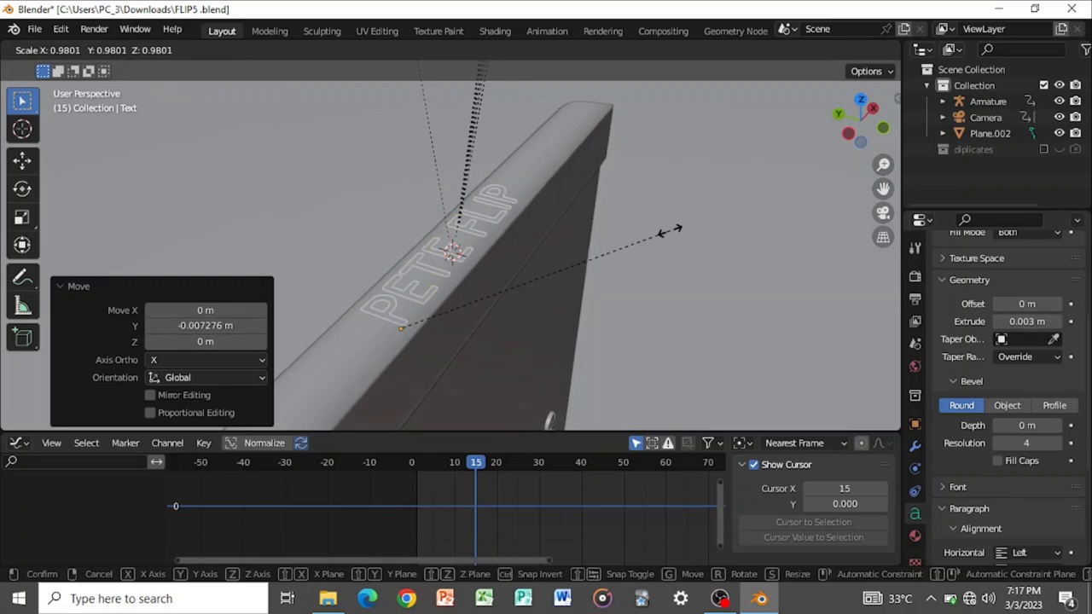
pyautogui.click(666, 230)
pyautogui.scroll(3, 698, 195)
pyautogui.click(654, 243)
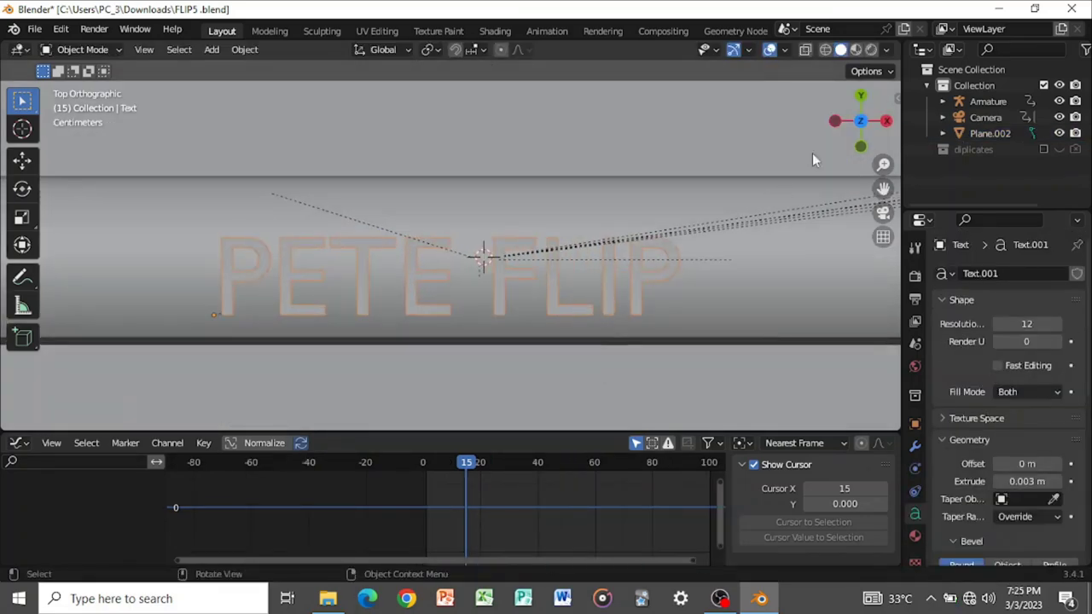
# - Set the text's origin to its geometry and rotate the text about -6.4° in side view to match the hinge slope
pyautogui.click(837, 124)
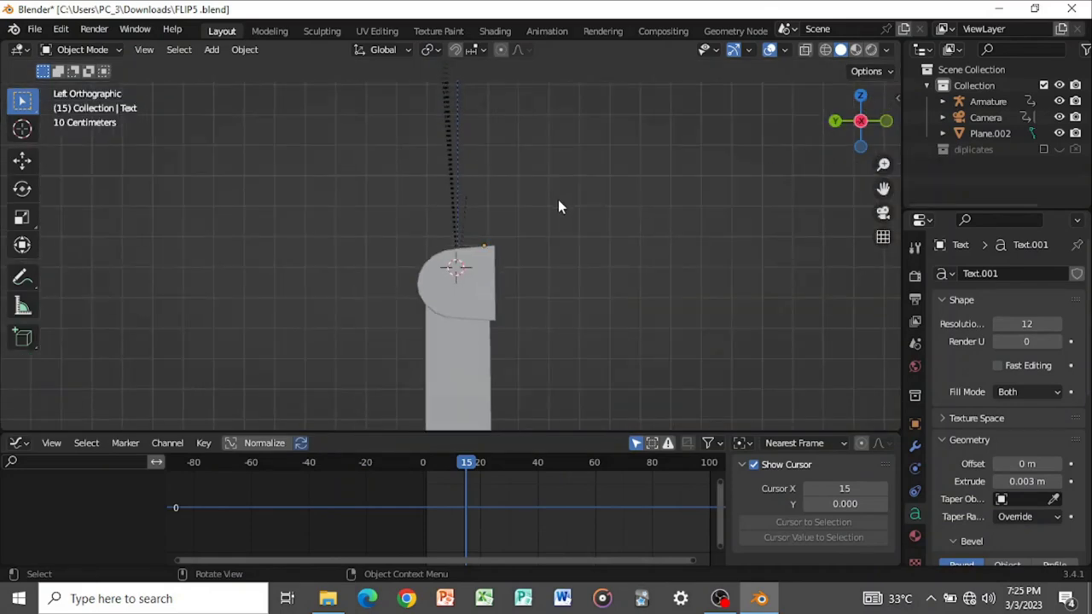
pyautogui.scroll(4, 559, 217)
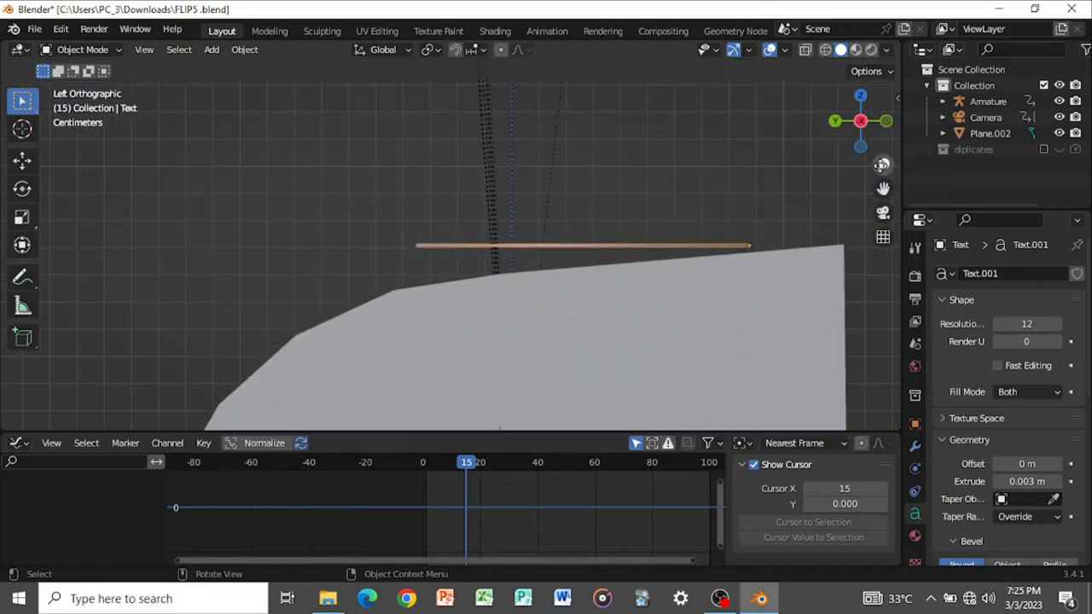
pyautogui.moveTo(883, 187); pyautogui.dragTo(723, 191)
pyautogui.rightClick(633, 204)
pyautogui.moveTo(634, 204)
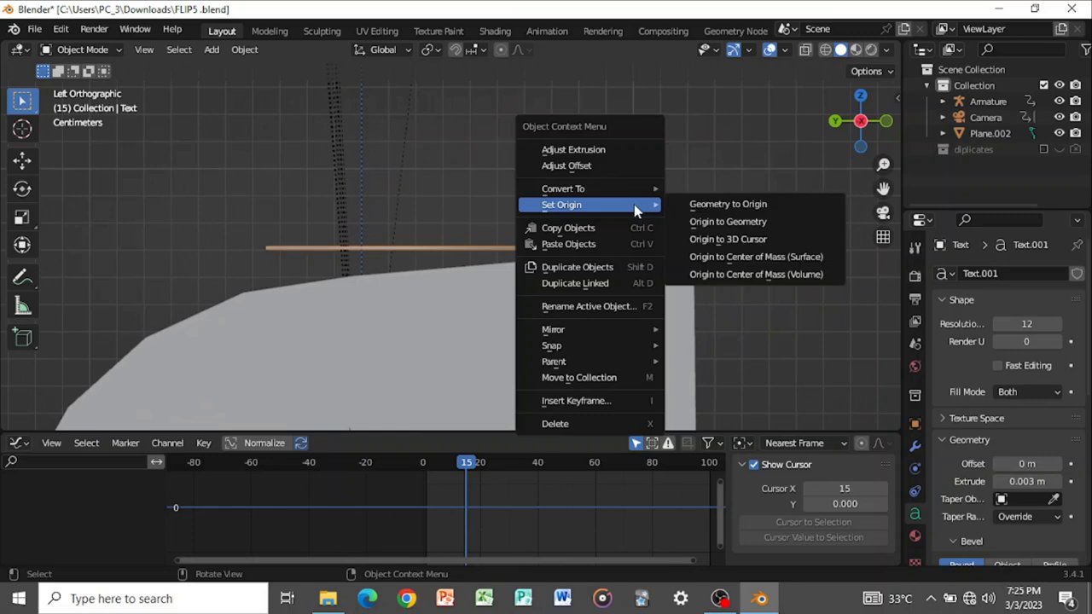
pyautogui.click(718, 223)
pyautogui.press('r')
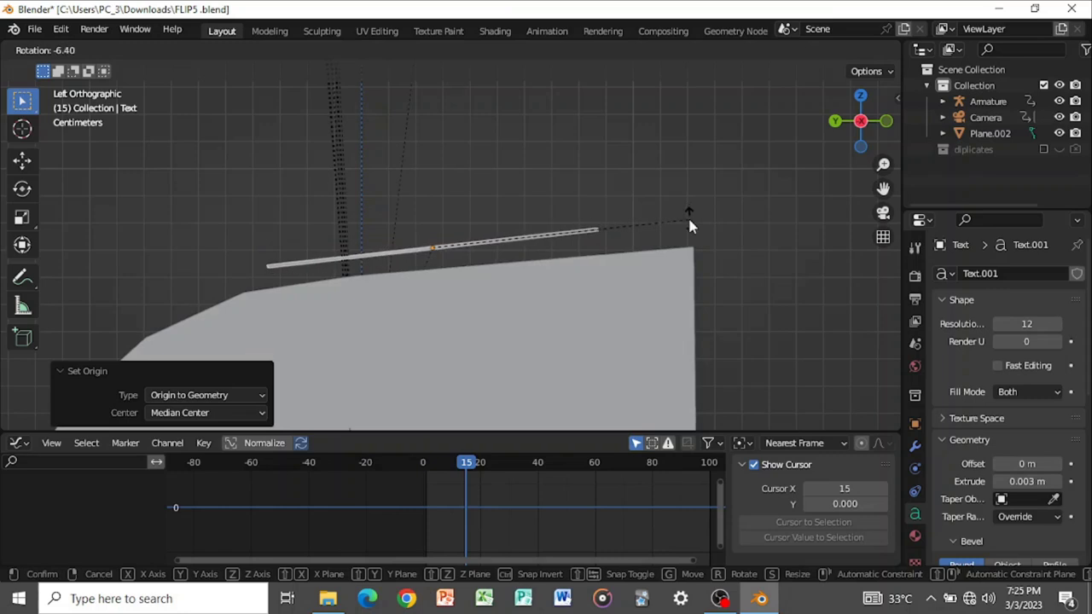
pyautogui.click(690, 226)
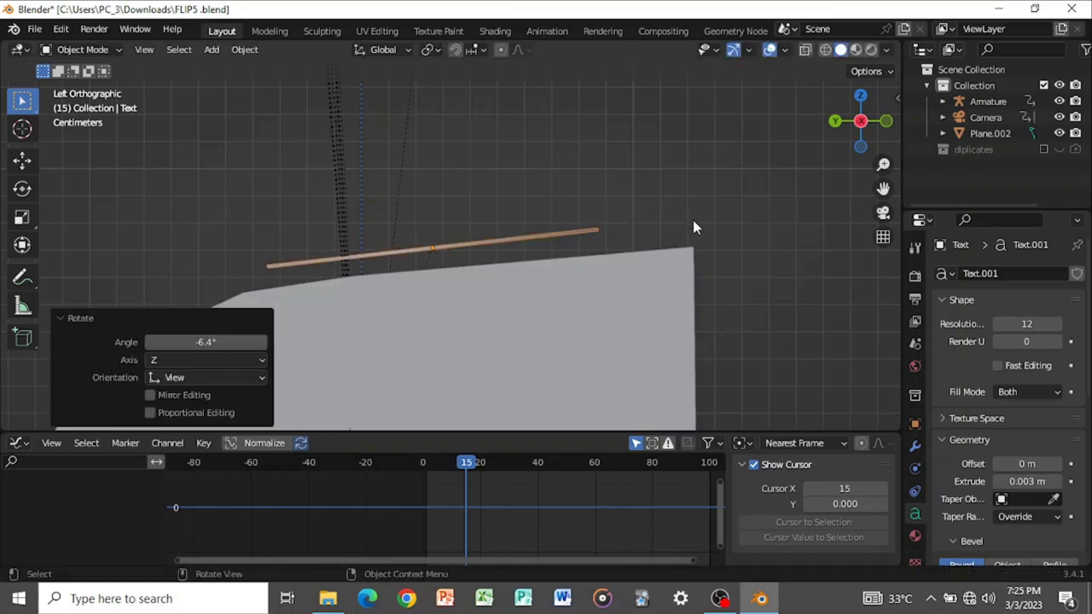
# - Seat the text on the sloped hinge by moving it about -0.008 m in Y and -0.007 m in Z, rotating 1.25°, and shifting Y about -0.003 m
pyautogui.press('g')
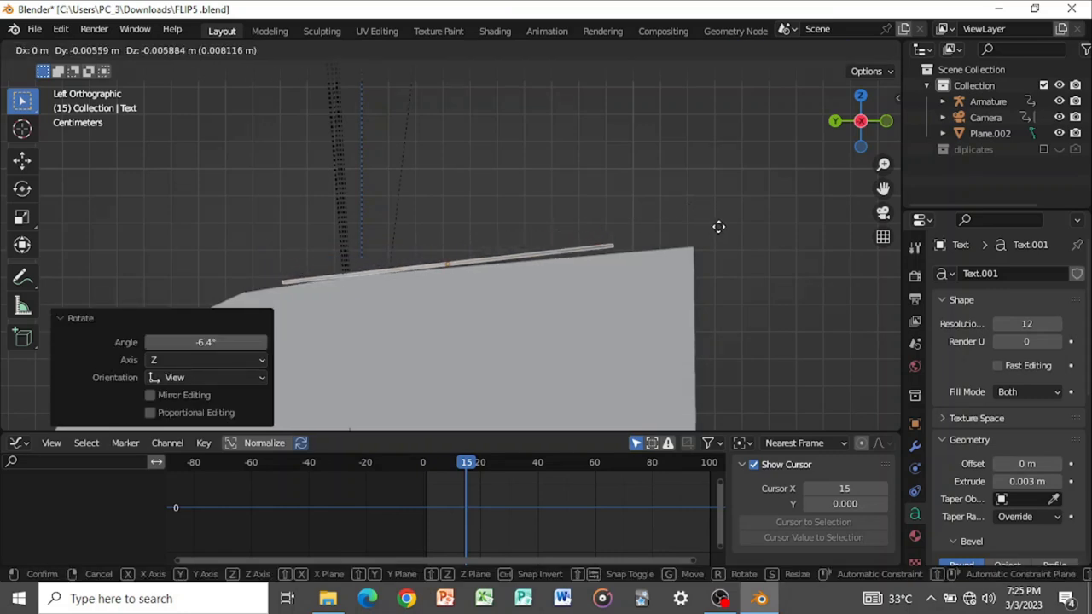
pyautogui.click(723, 230)
pyautogui.press('r')
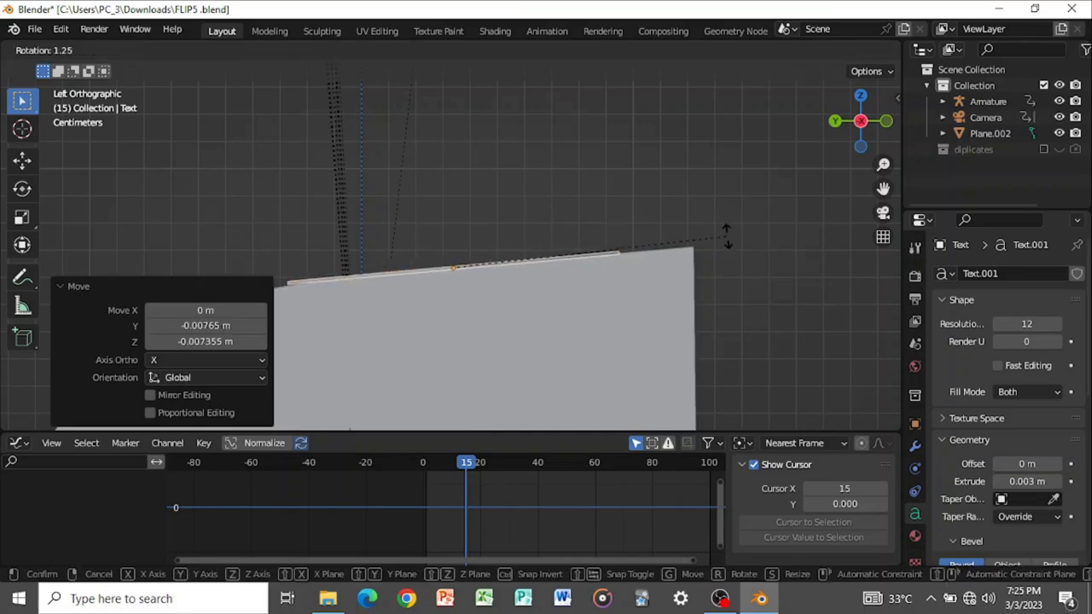
pyautogui.click(725, 233)
pyautogui.press('r')
pyautogui.press('y')
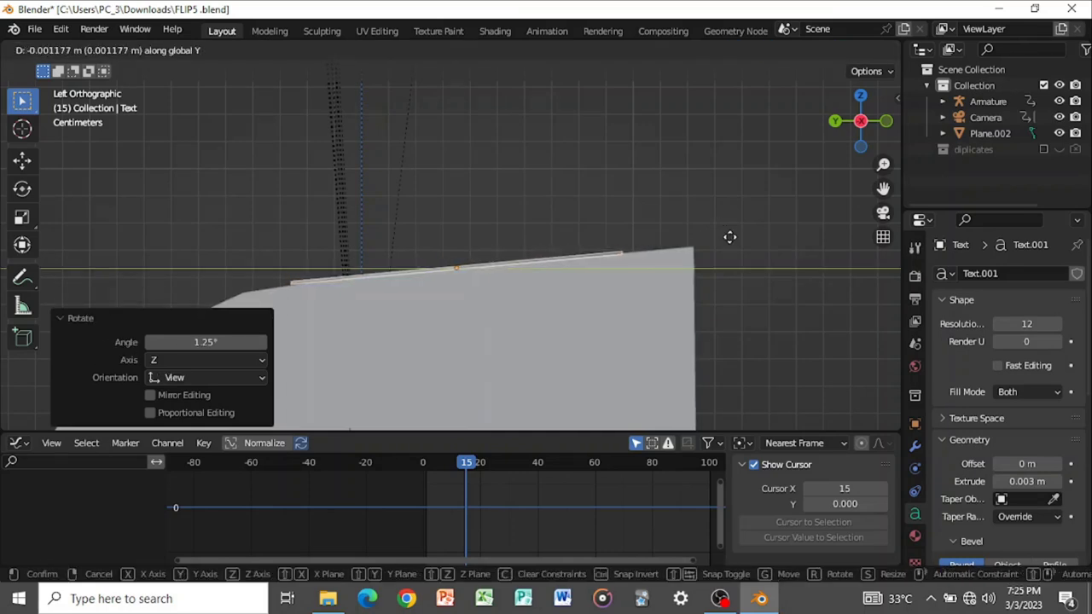
pyautogui.click(733, 230)
pyautogui.moveTo(733, 227); pyautogui.dragTo(714, 208, button='middle')
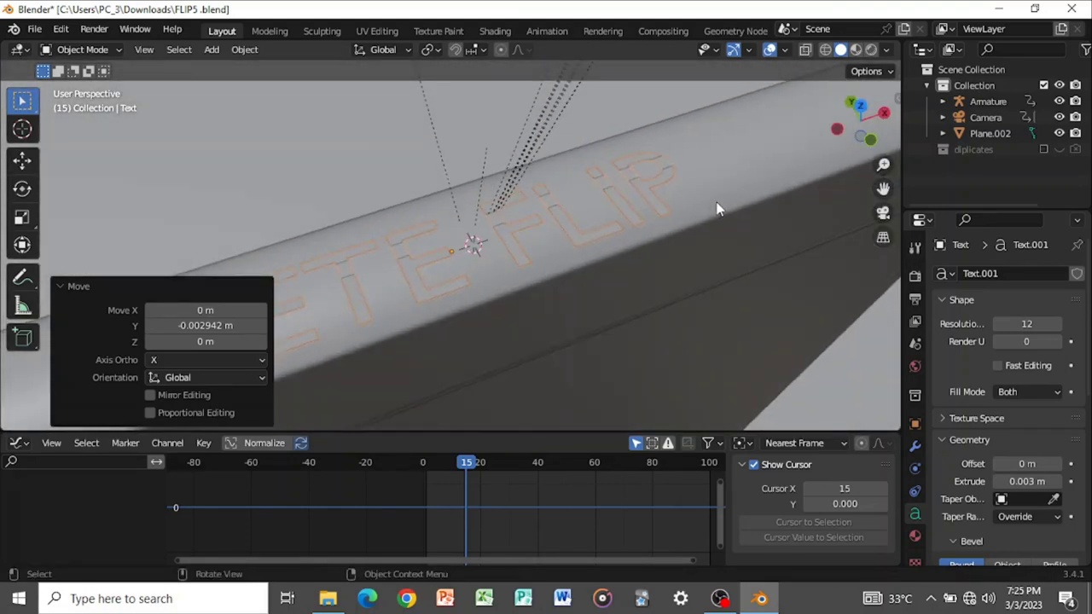
pyautogui.press('g')
pyautogui.press('z')
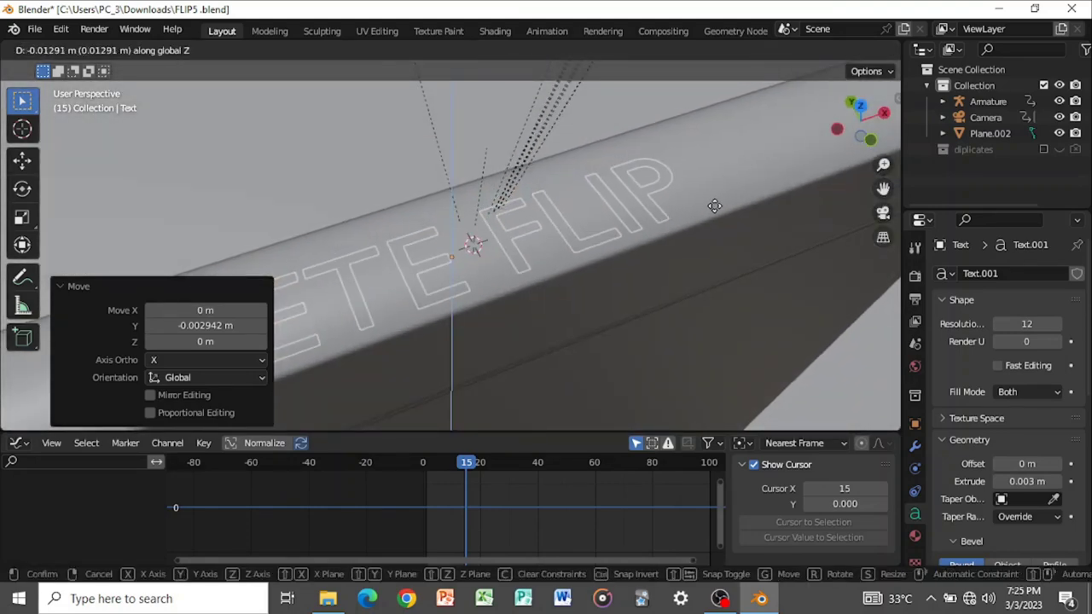
pyautogui.press('Escape')
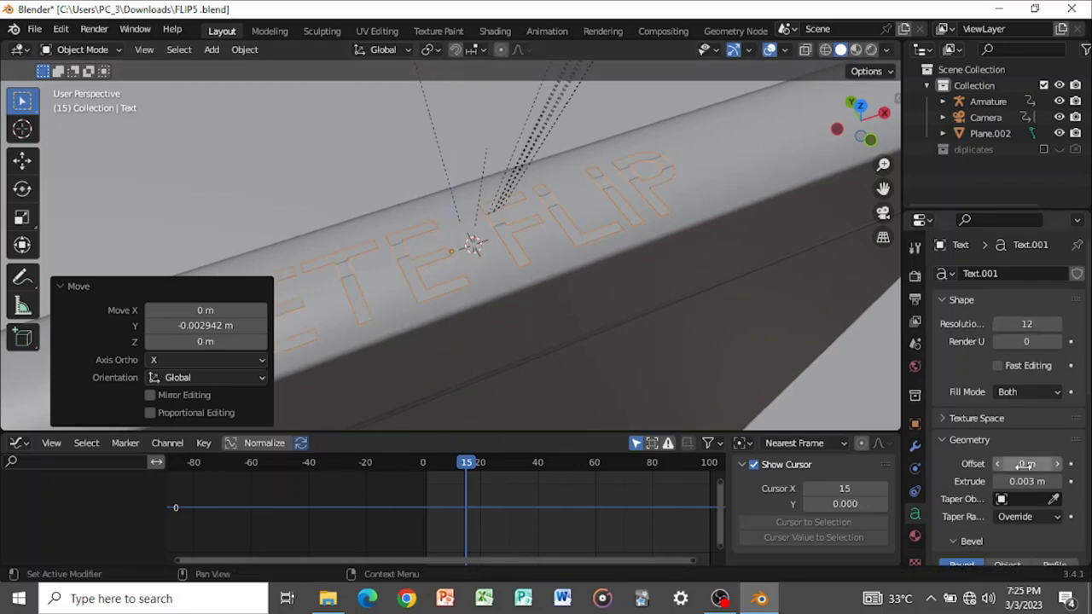
# - Set the text's extrusion to 0.053 m and nudge the lettering slightly along positive Y on the hinge
pyautogui.moveTo(1027, 481)
pyautogui.mouseDown()
pyautogui.moveTo(1079, 481)
pyautogui.moveTo(1045, 481)
pyautogui.moveTo(1058, 481)
pyautogui.mouseUp()
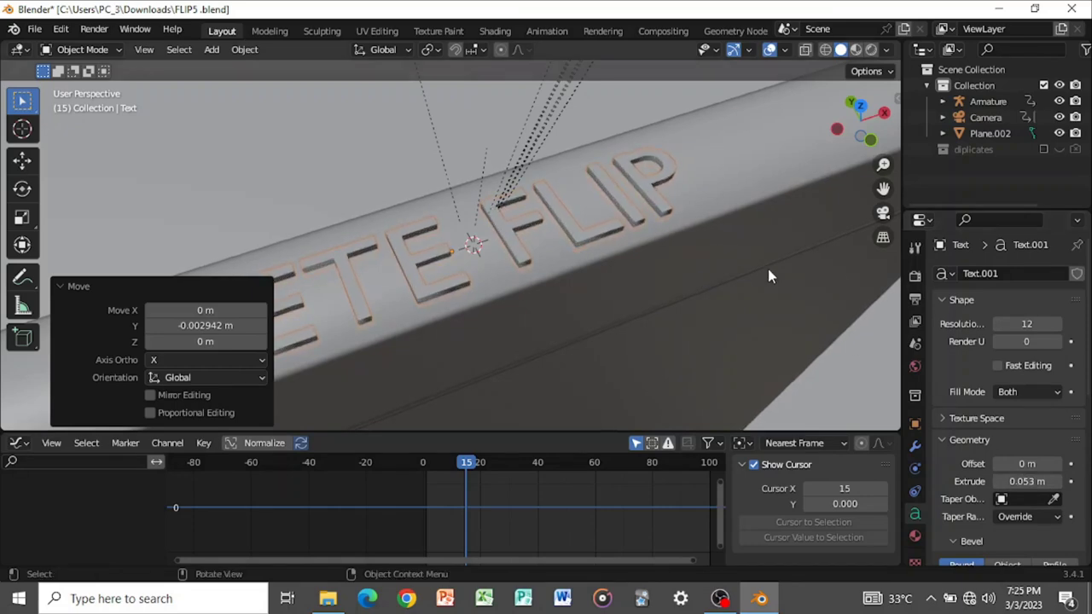
pyautogui.moveTo(768, 269); pyautogui.dragTo(809, 165, button='middle')
pyautogui.click(861, 111)
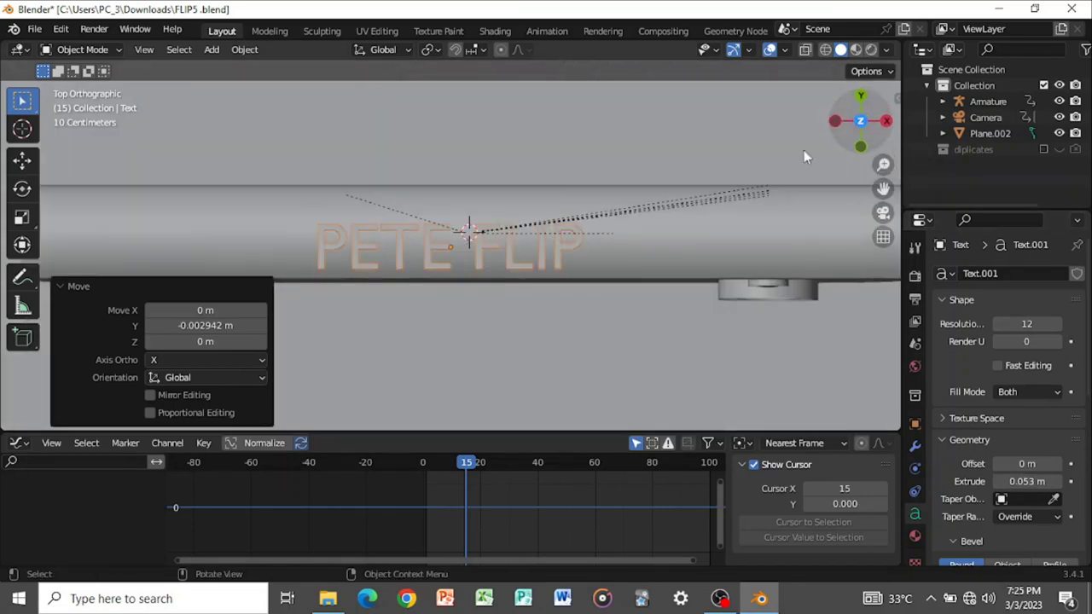
pyautogui.scroll(-1, 716, 184)
pyautogui.scroll(1, 717, 184)
pyautogui.press('g')
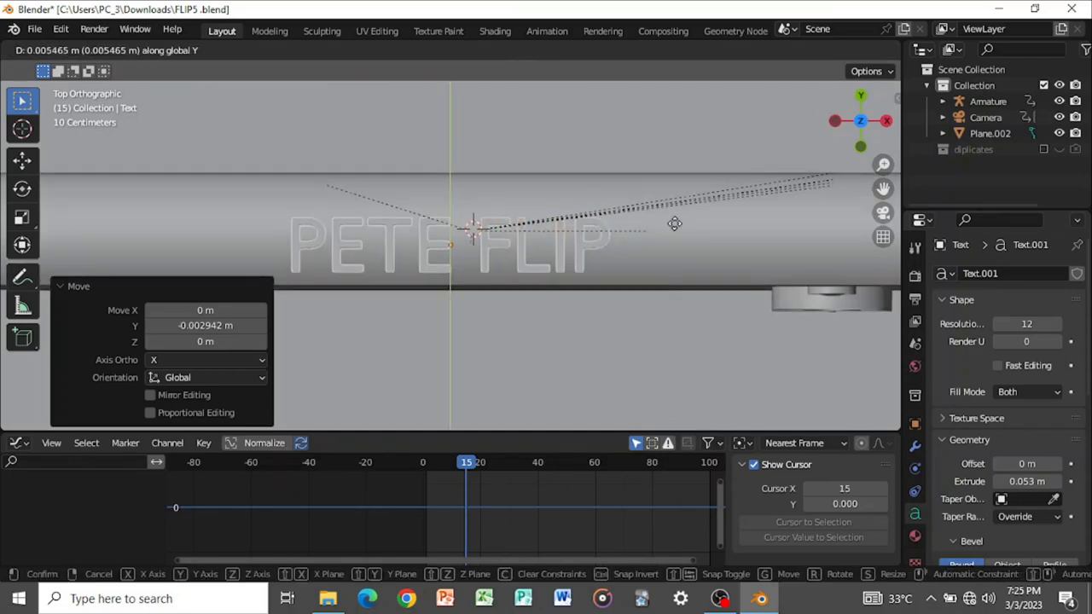
pyautogui.click(672, 229)
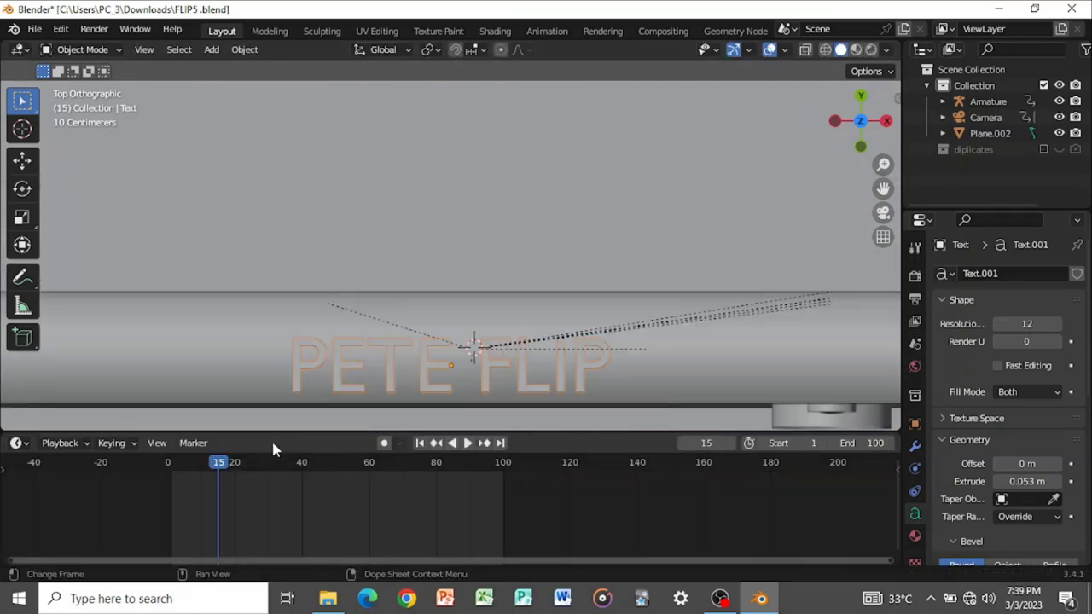
# - Add a second camera to the scene at the 3D cursor
pyautogui.scroll(2, 453, 353)
pyautogui.scroll(-2, 453, 352)
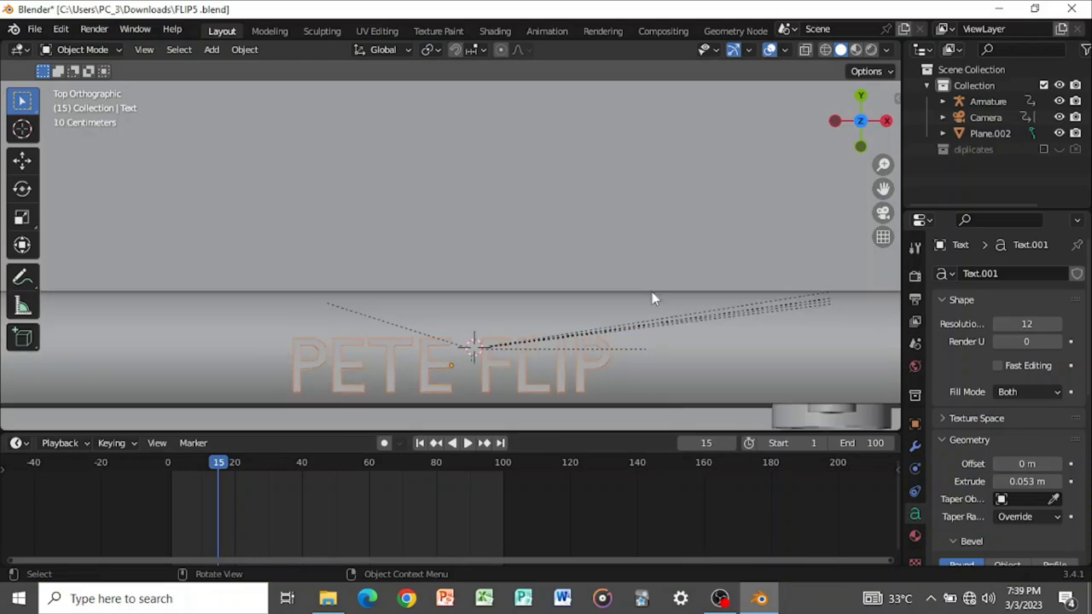
pyautogui.scroll(-2, 753, 224)
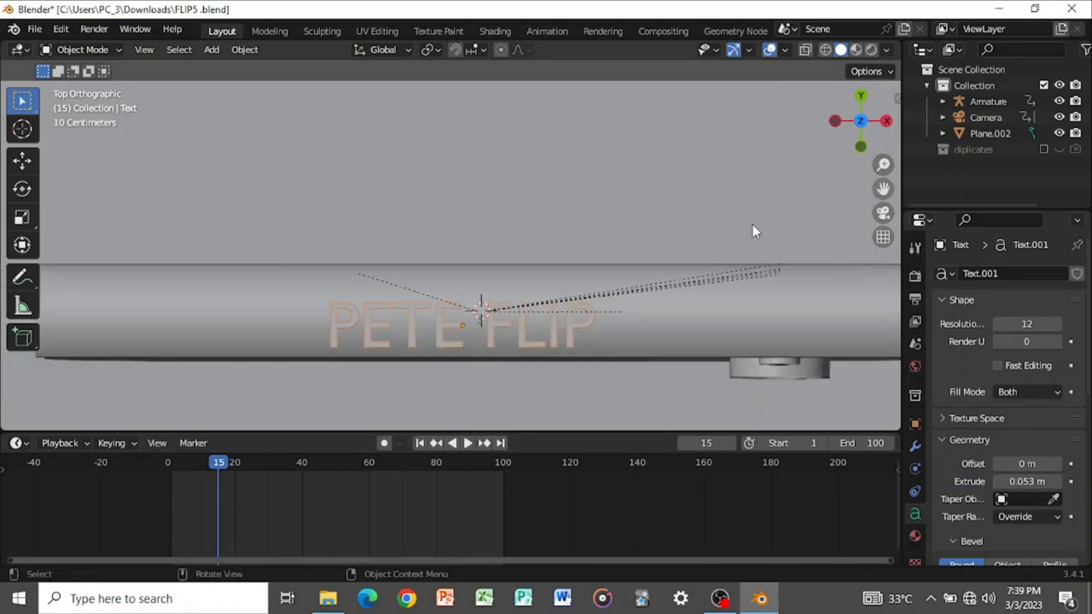
pyautogui.hotkey('shift', 'a')
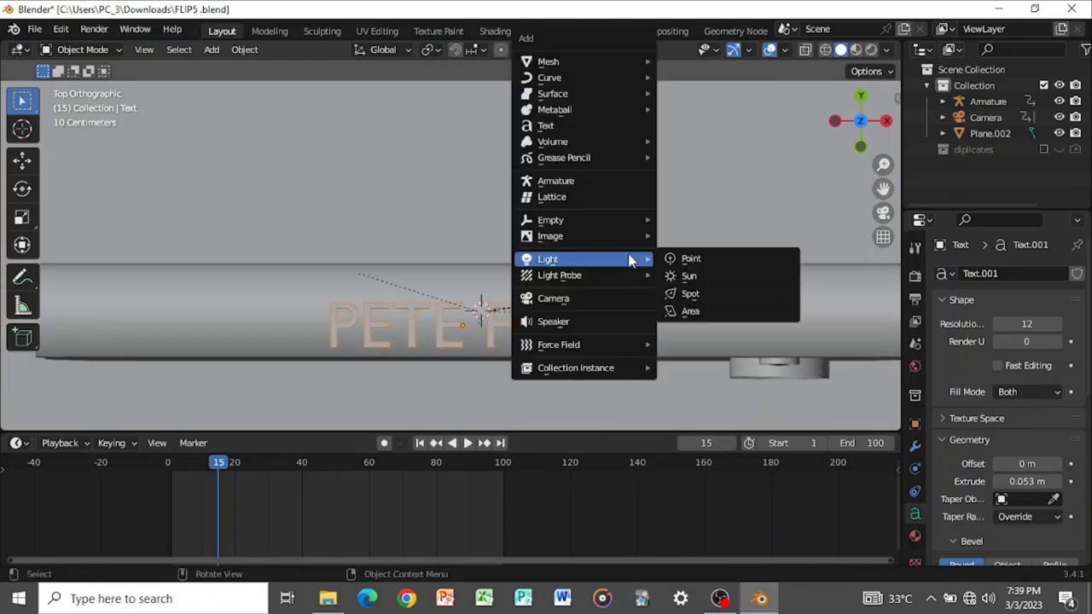
pyautogui.click(602, 300)
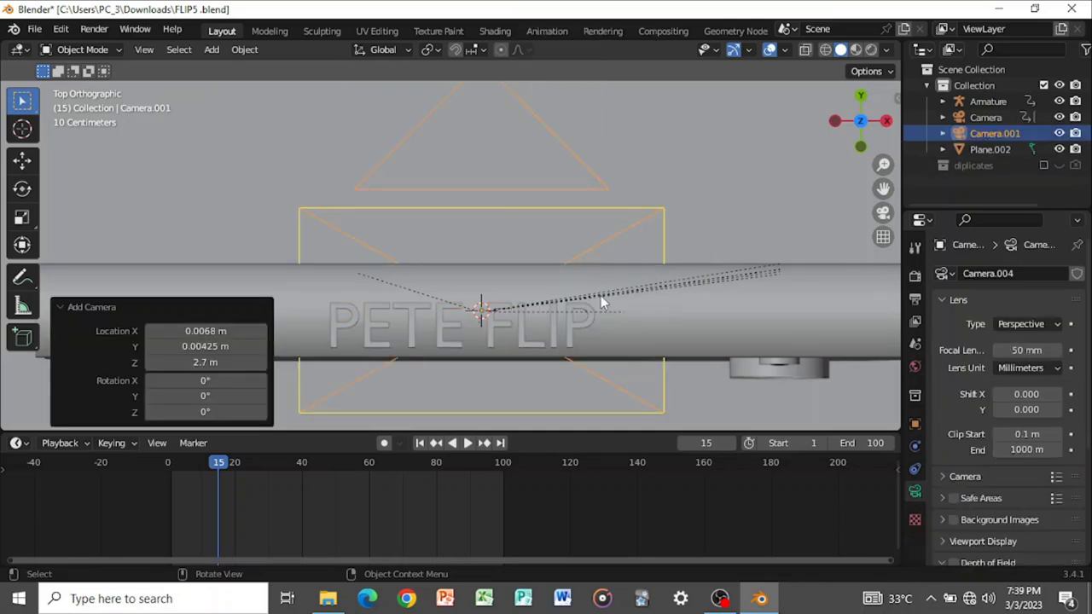
pyautogui.scroll(3, 602, 302)
pyautogui.scroll(-3, 602, 296)
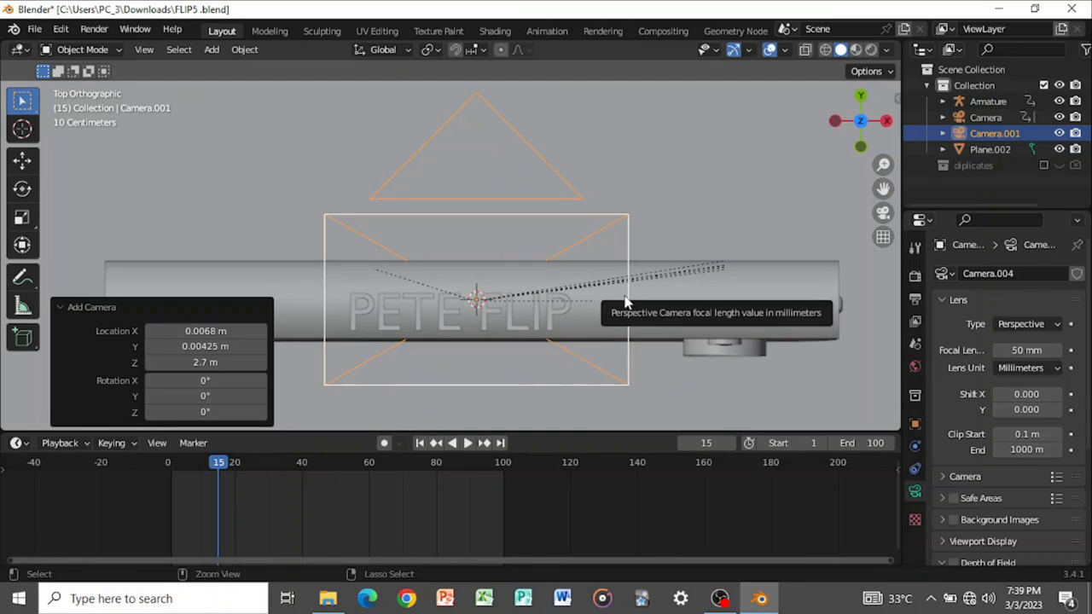
# - Make the newly added Camera.001 the active scene camera and look through it
pyautogui.press('KP_0')
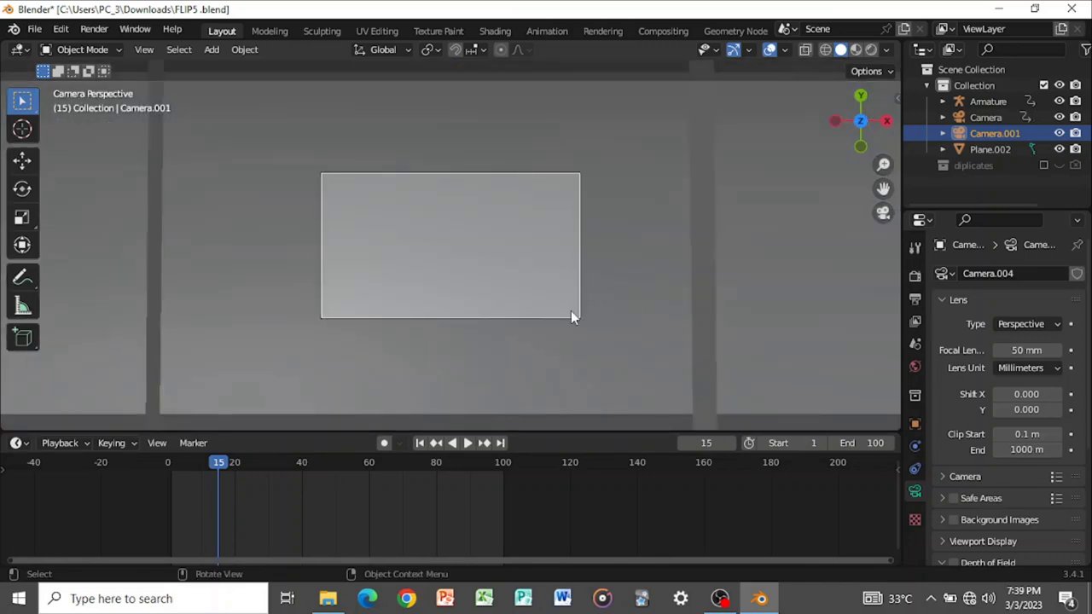
pyautogui.click(571, 314)
pyautogui.click(572, 313)
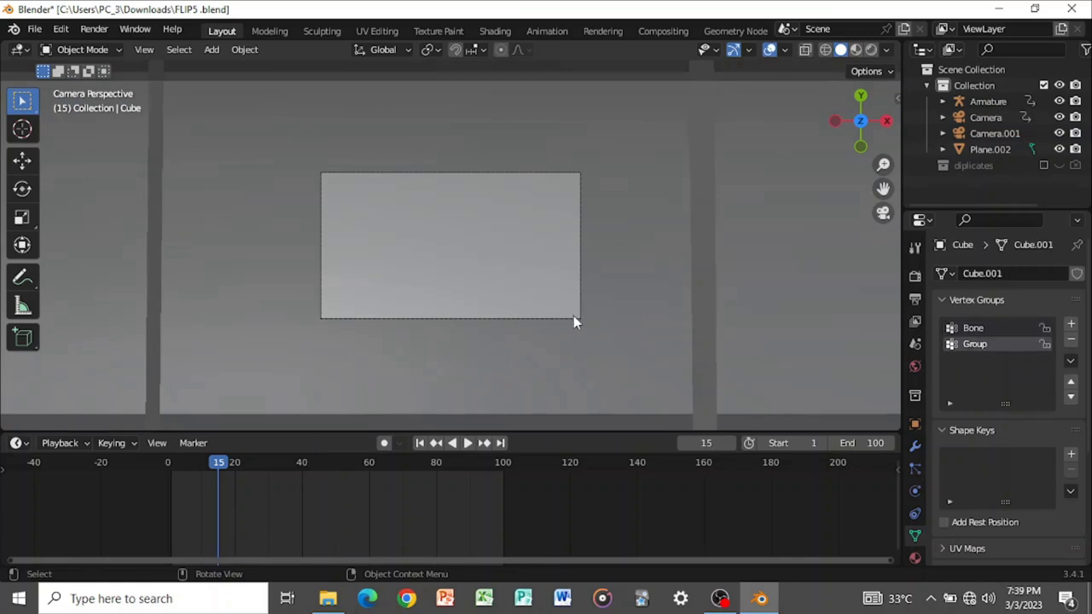
pyautogui.click(573, 315)
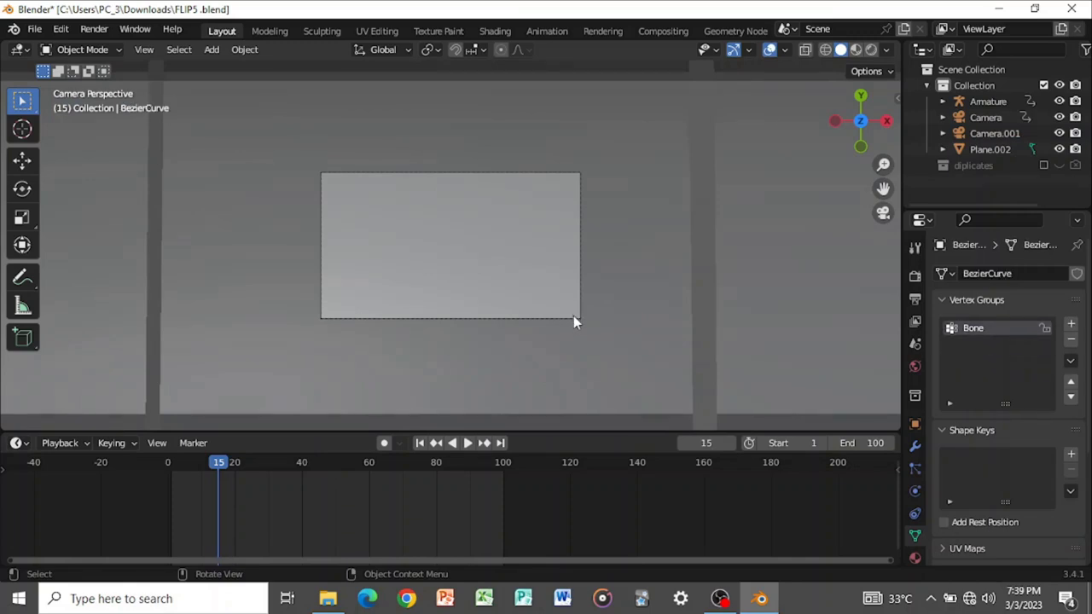
pyautogui.click(989, 134)
pyautogui.press('ctrl+KP_0')
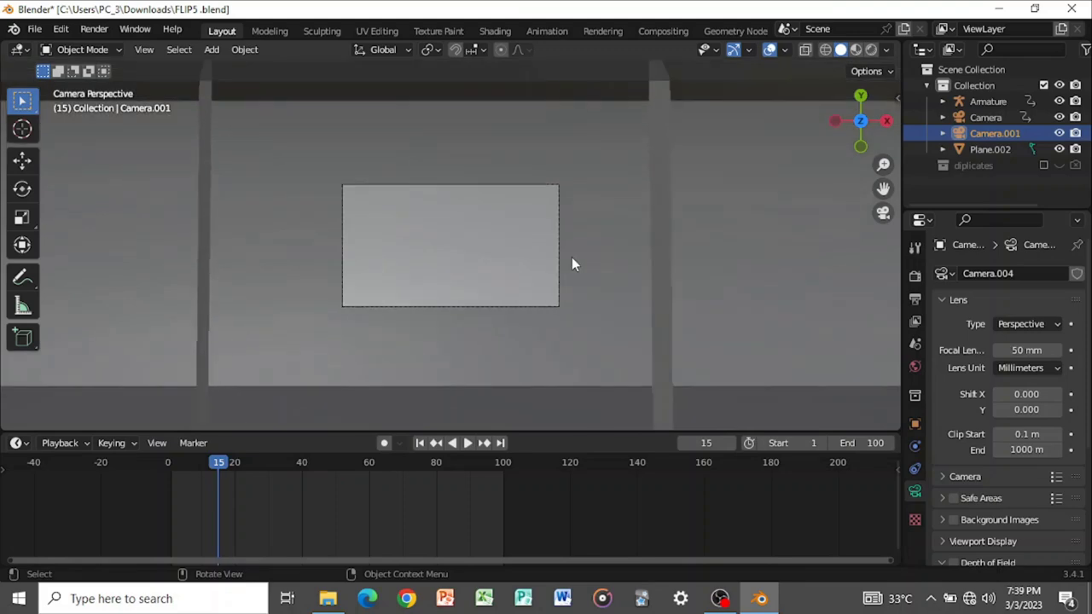
# - Move Camera.001 back about 0.593 m along its local Z and about -0.048 m in Y to frame the hinge lettering
pyautogui.press('g')
pyautogui.press('z')
pyautogui.press('z')
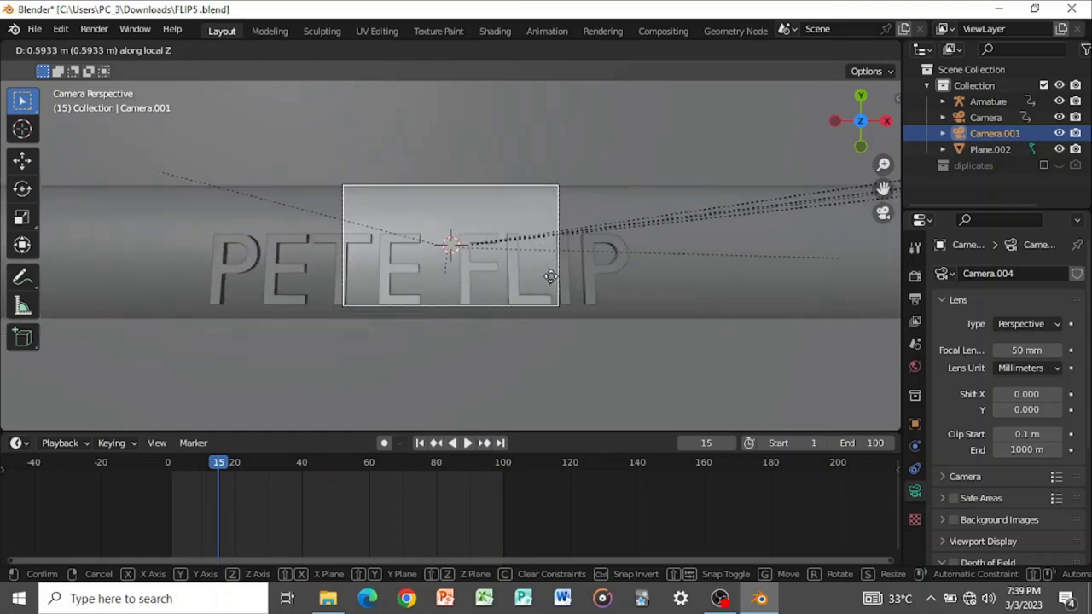
pyautogui.click(551, 278)
pyautogui.press('g')
pyautogui.press('y')
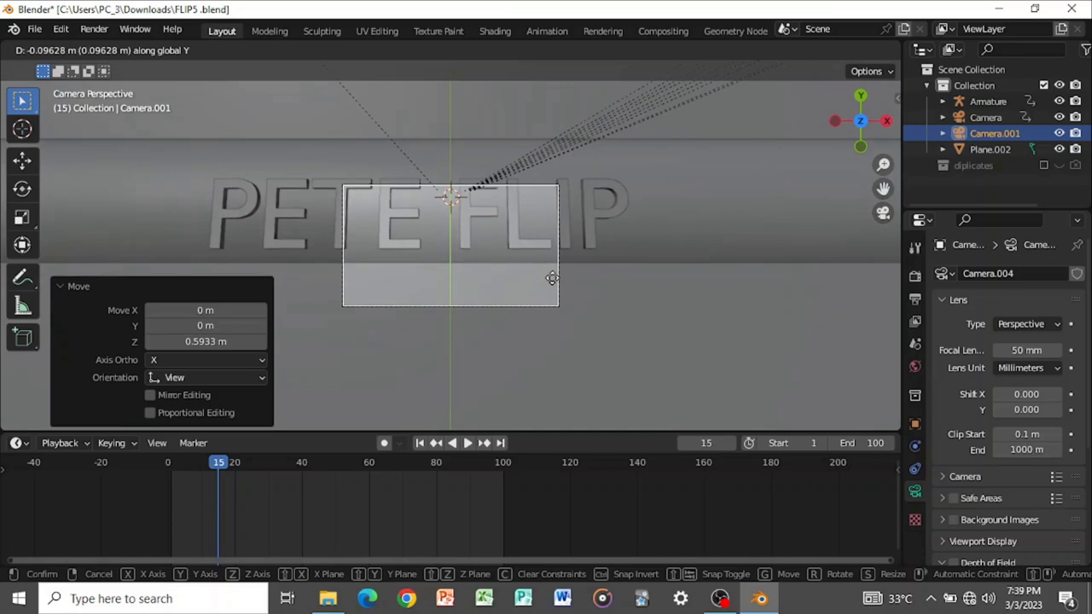
pyautogui.click(551, 277)
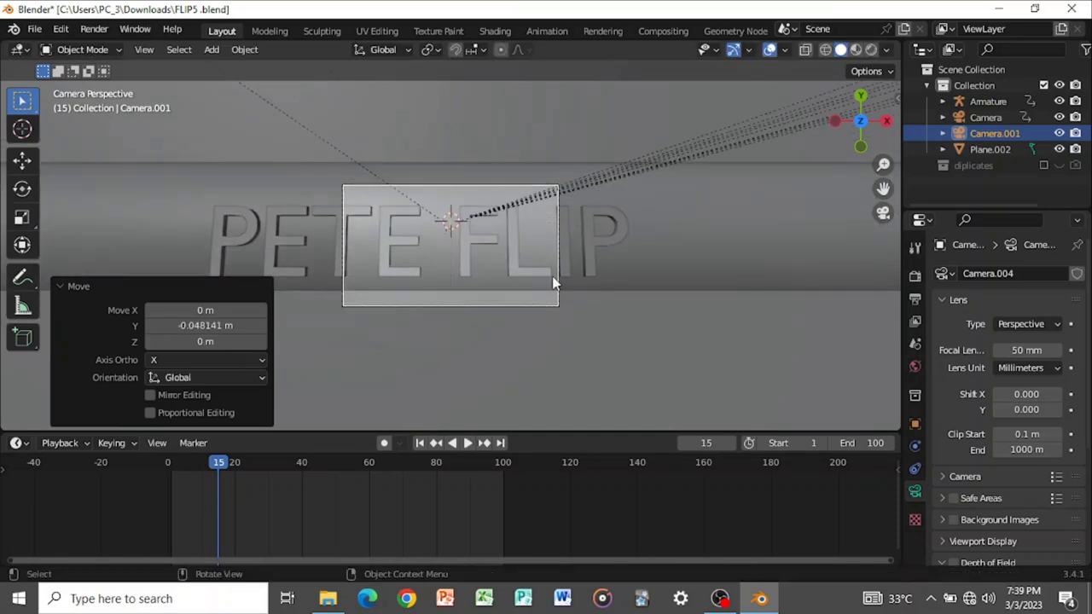
# - Move Camera.001 about -0.401 m in X and 0.125 m along local Z, and insert a Location keyframe at frame 15
pyautogui.press('g')
pyautogui.press('x')
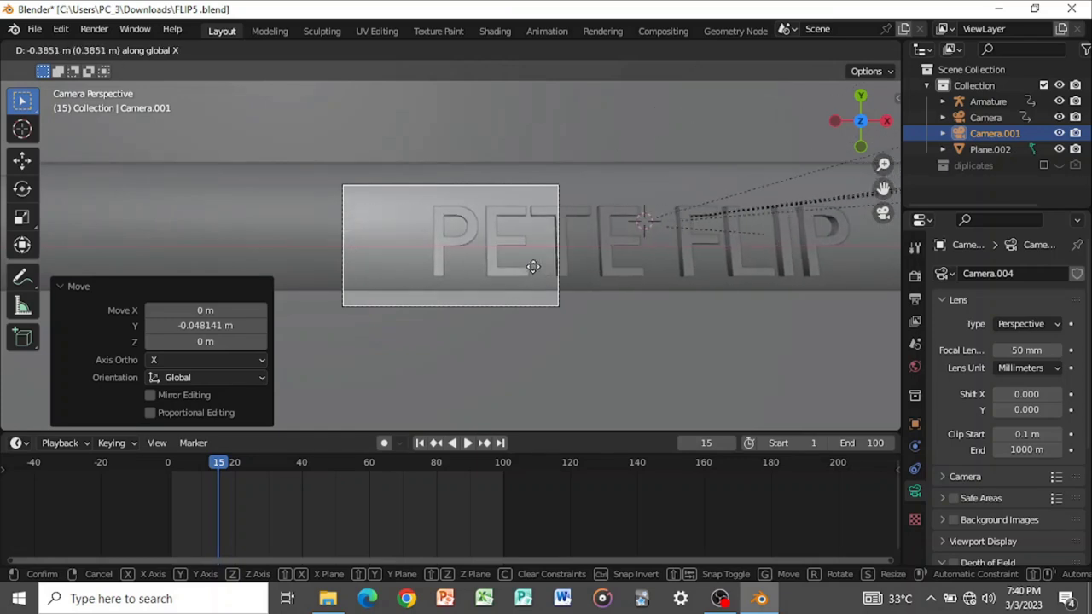
pyautogui.click(534, 263)
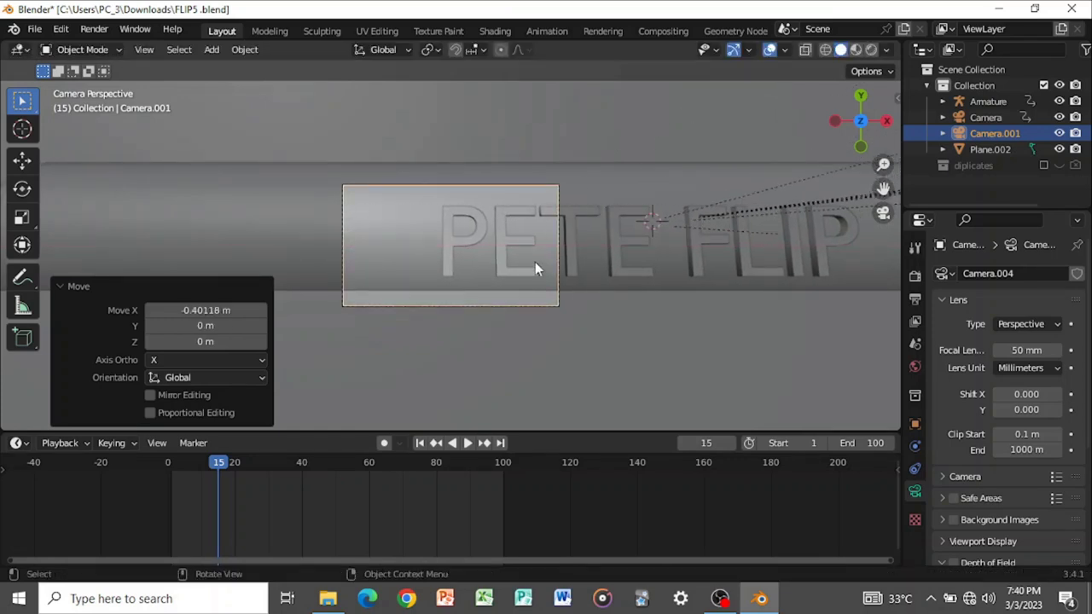
pyautogui.press('g')
pyautogui.press('z')
pyautogui.press('z')
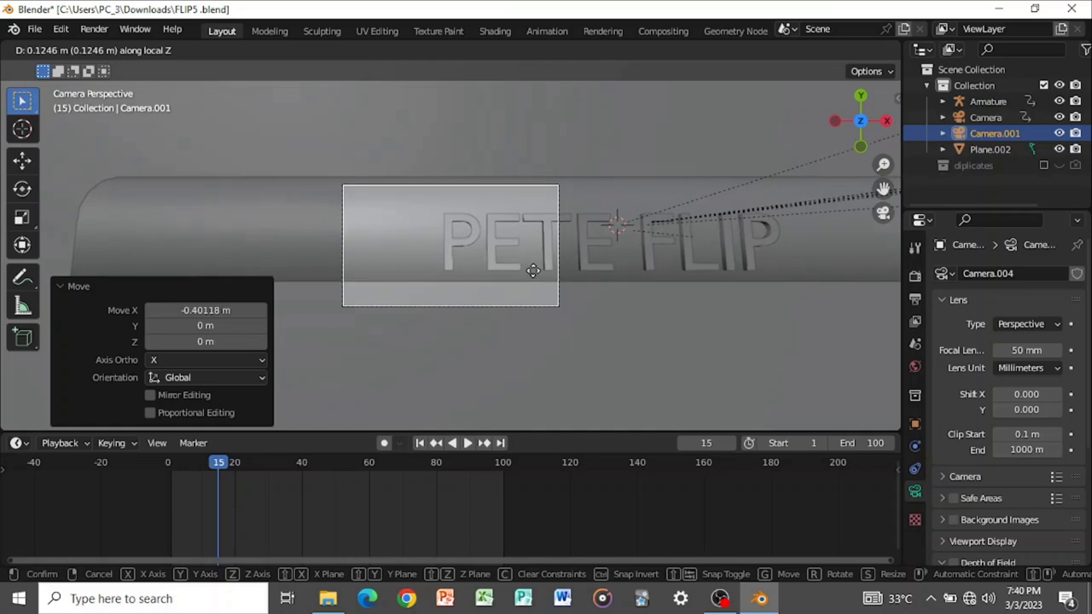
pyautogui.click(532, 269)
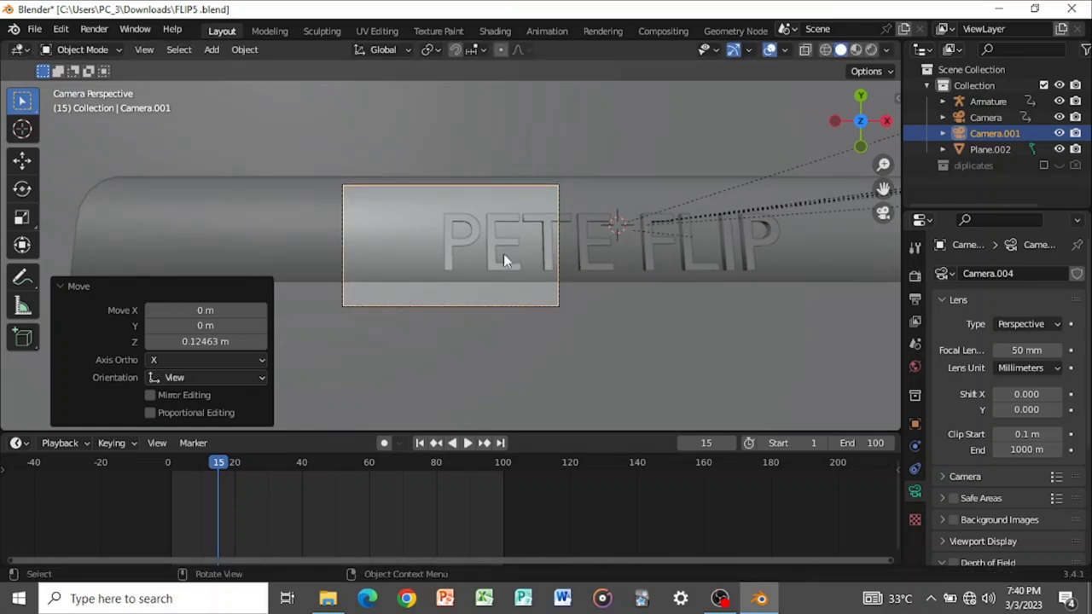
pyautogui.press('i')
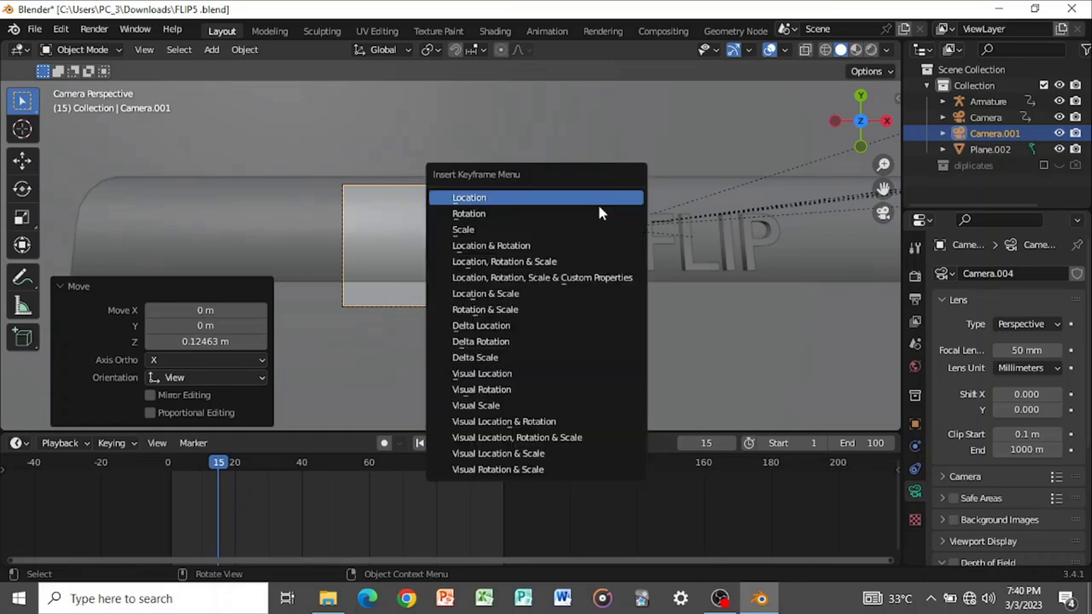
pyautogui.click(600, 195)
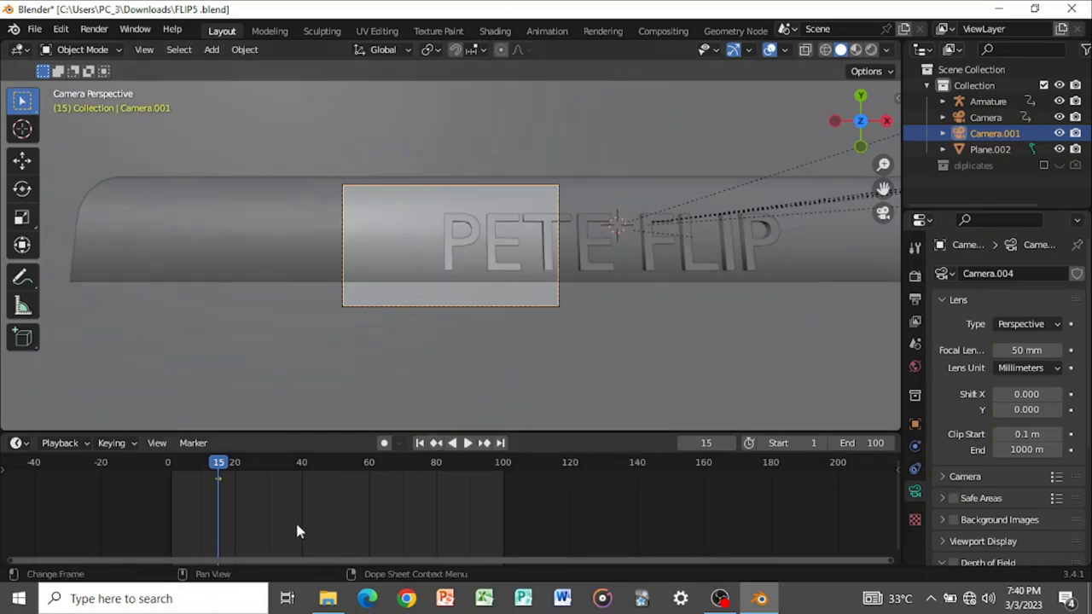
# - At frame 35, move Camera.001 about 0.546 m in X and insert a Location keyframe
pyautogui.press('space')
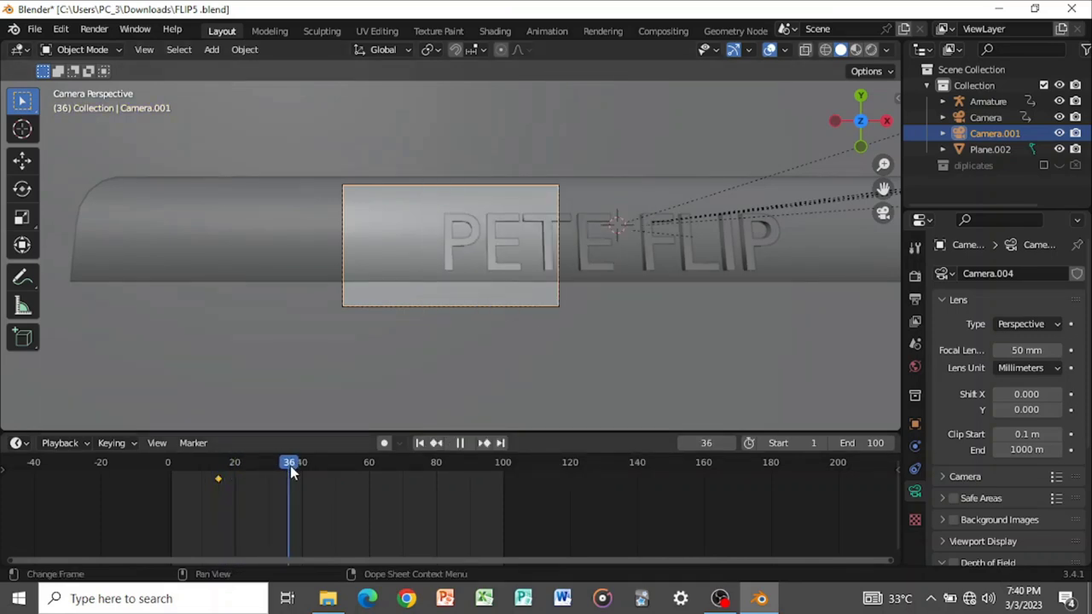
pyautogui.moveTo(290, 472); pyautogui.dragTo(287, 471)
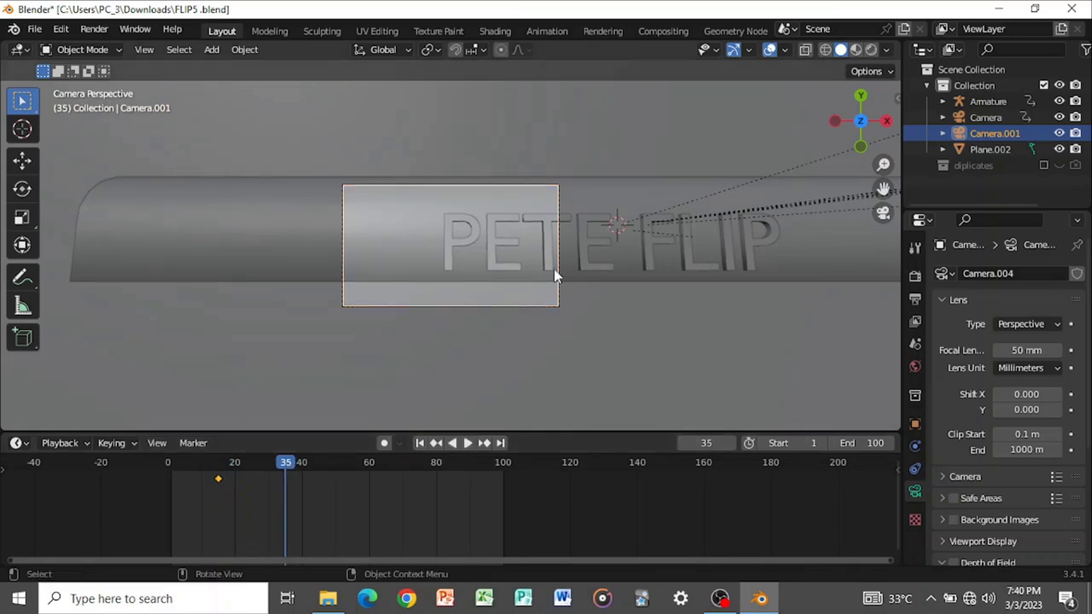
pyautogui.press('g')
pyautogui.press('x')
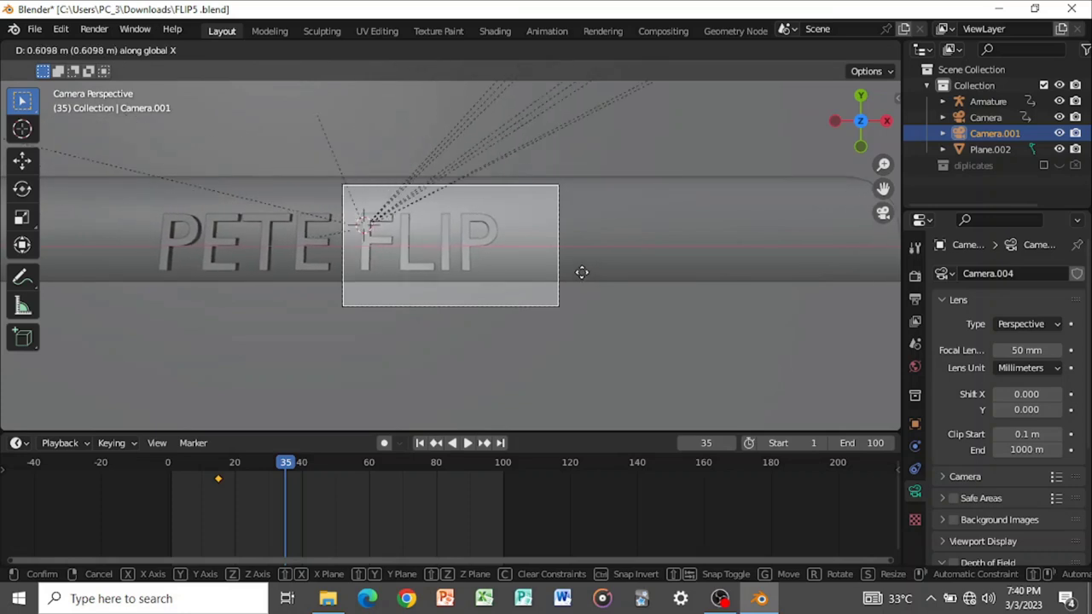
pyautogui.click(580, 275)
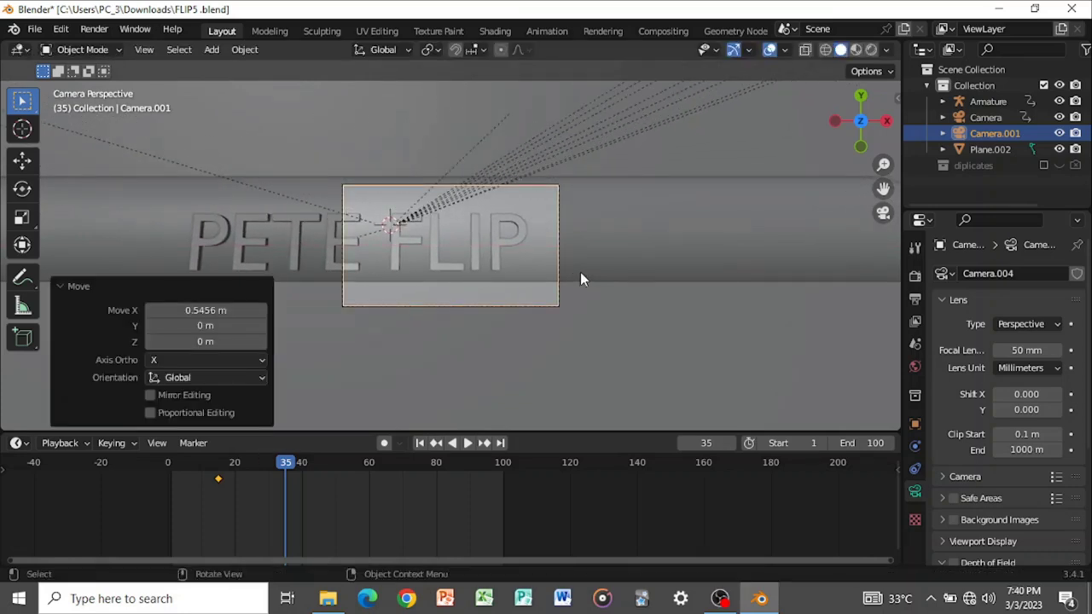
pyautogui.press('i')
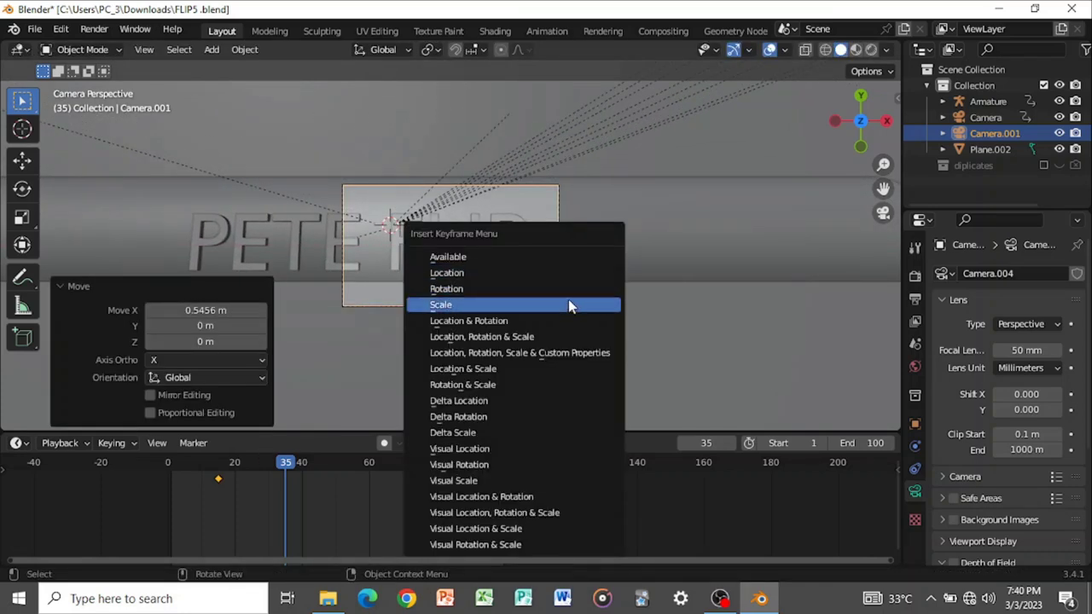
pyautogui.click(560, 274)
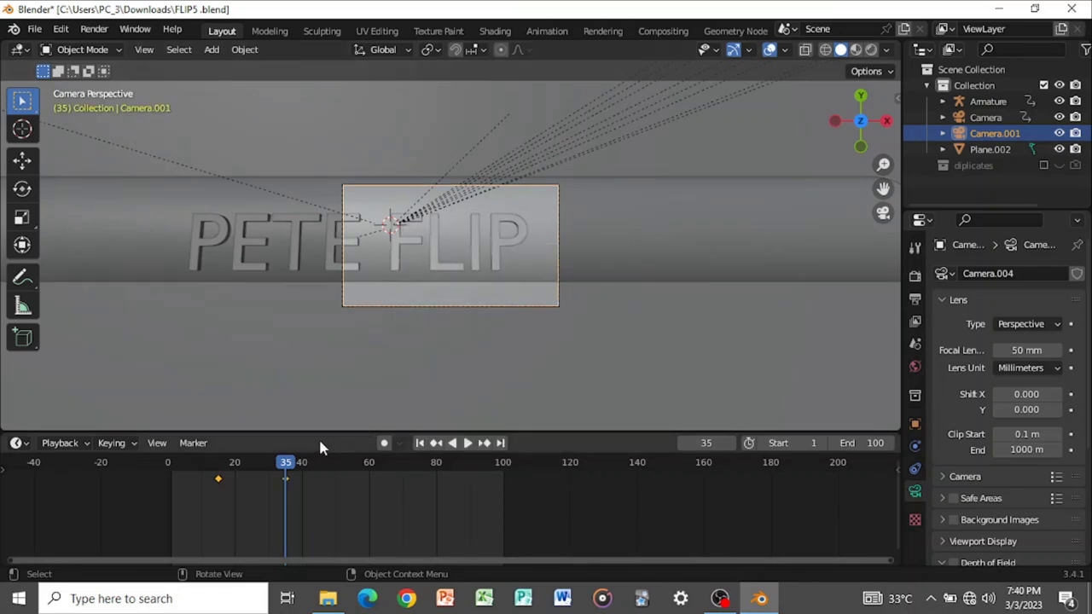
# - Set the interpolation of Camera.001's keyframes to Linear and play back the camera pan
pyautogui.moveTo(256, 465); pyautogui.dragTo(281, 468)
pyautogui.press('space')
pyautogui.press('space')
pyautogui.press('t')
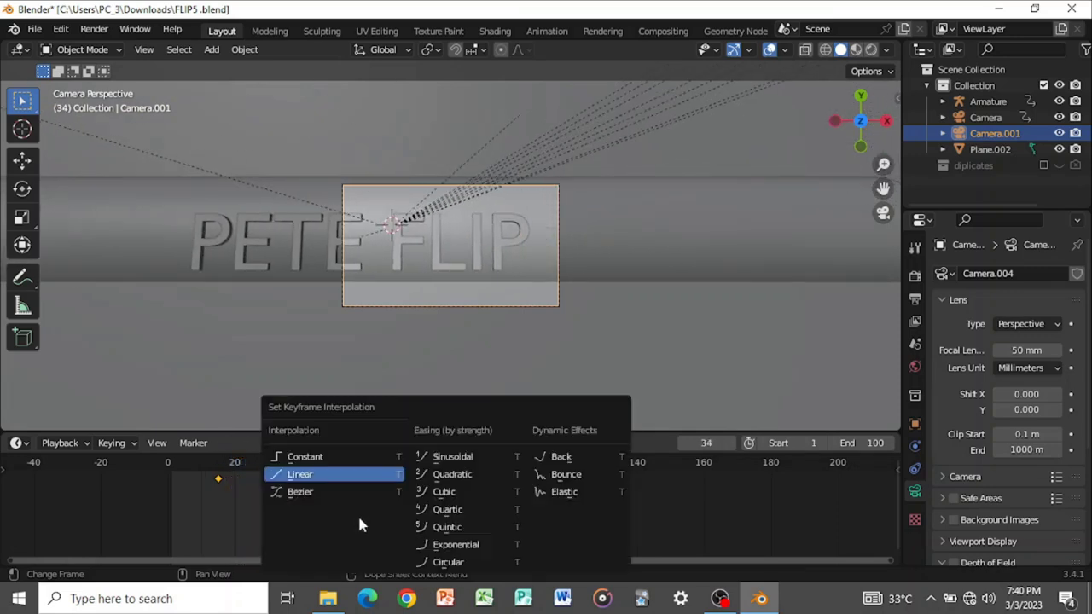
pyautogui.click(335, 476)
pyautogui.moveTo(280, 461); pyautogui.dragTo(215, 434)
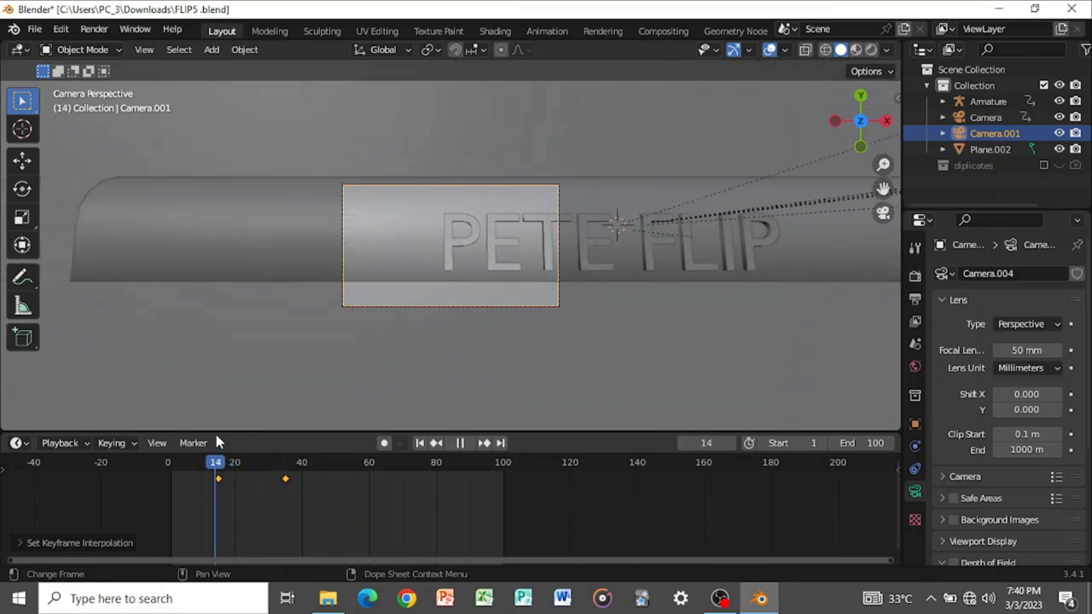
pyautogui.press('space')
pyautogui.press('space')
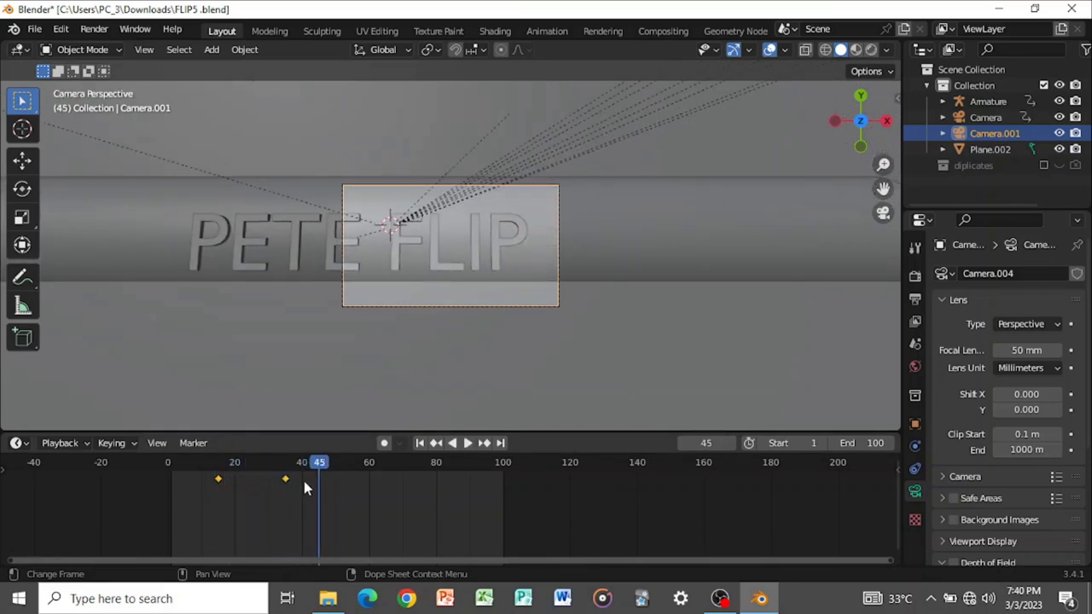
# - Try moving Camera.001's two keyframes to frames 19 and 39, preview the motion, and undo the shift
pyautogui.press('g')
pyautogui.click(304, 490)
pyautogui.moveTo(311, 469); pyautogui.dragTo(275, 461)
pyautogui.press('z')
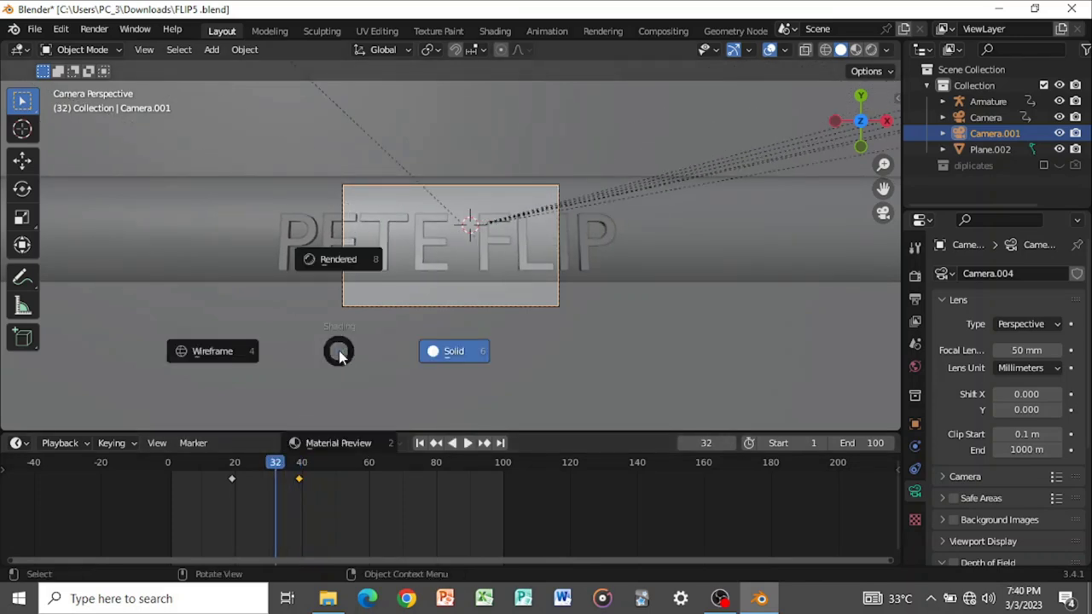
pyautogui.click(338, 357)
pyautogui.press('space')
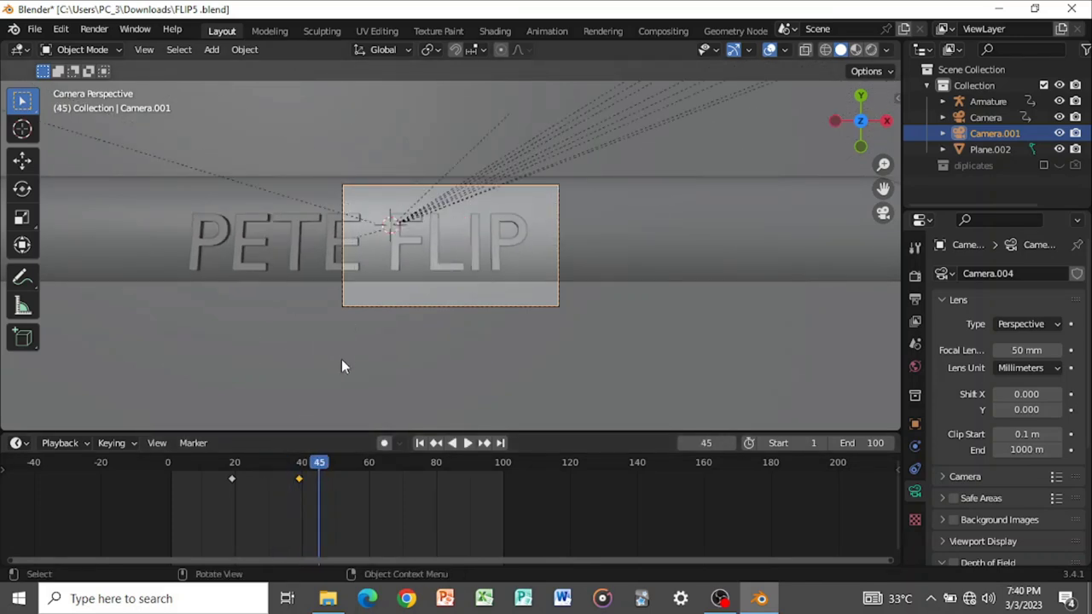
pyautogui.hotkey('ctrl', 'z')
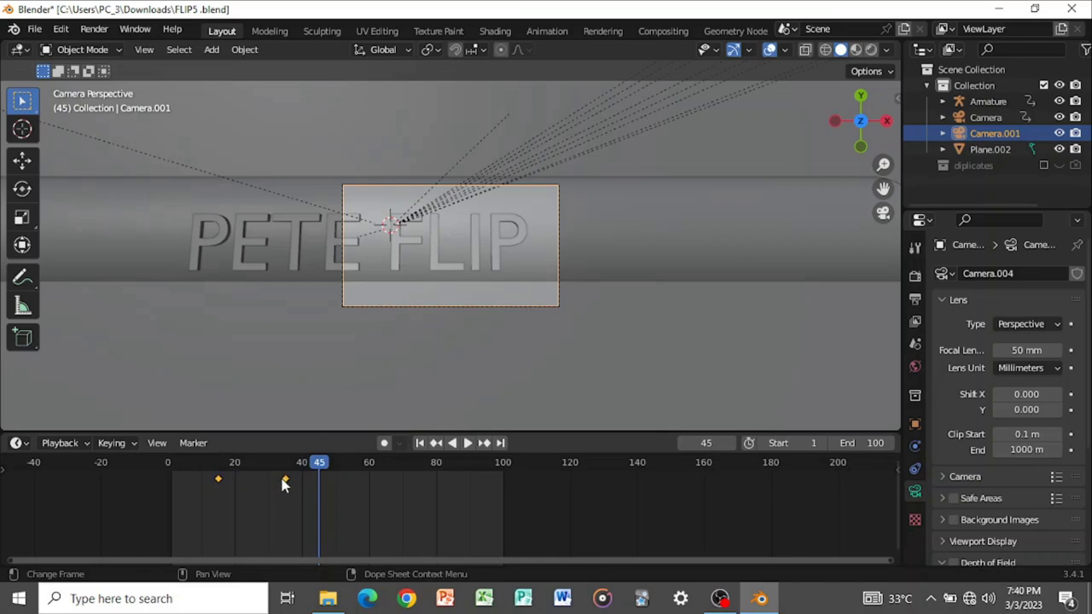
# - Move Camera.001's end keyframe to frame 40 and play back the slower pan
pyautogui.moveTo(285, 483); pyautogui.dragTo(305, 502)
pyautogui.hotkey('shift', 'Left')
pyautogui.press('space')
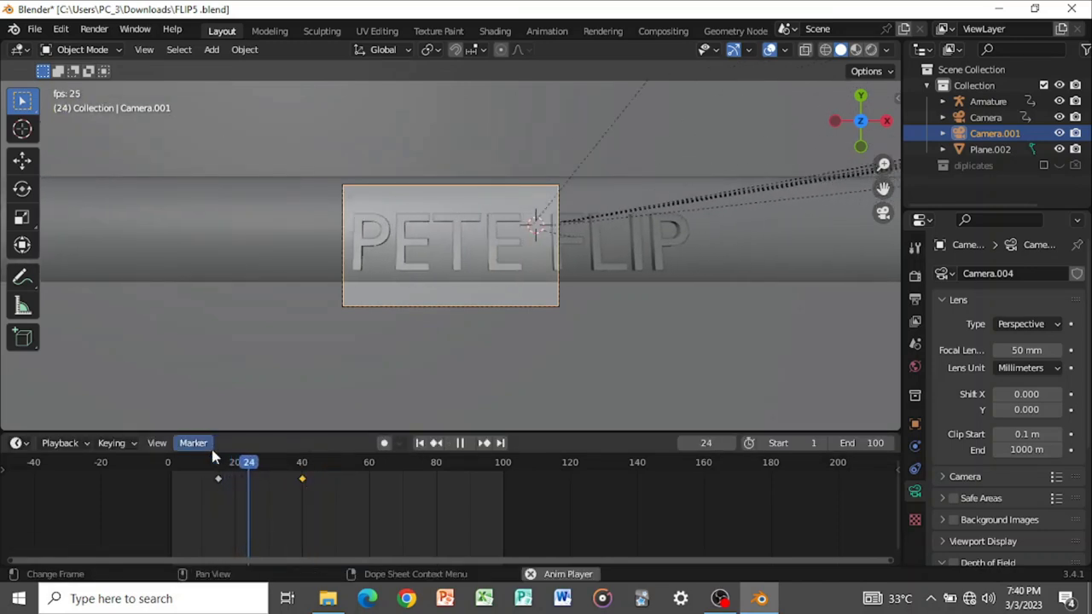
pyautogui.press('space')
# - Reduce the extrusion of the "PETE FLIP" text to about 0.031 m
pyautogui.click(500, 247)
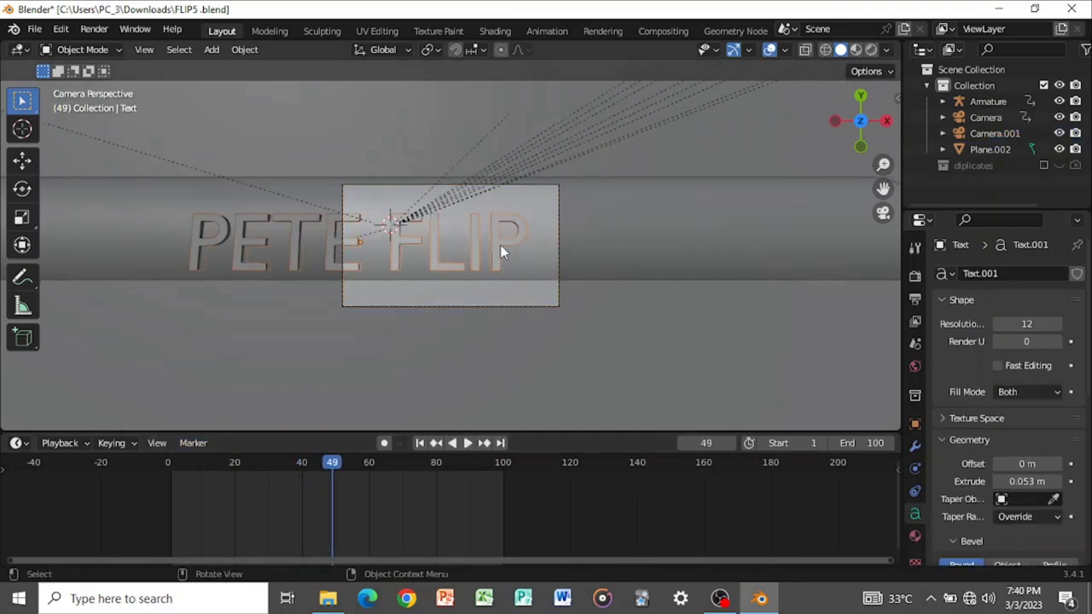
pyautogui.moveTo(501, 245); pyautogui.dragTo(613, 210, button='middle')
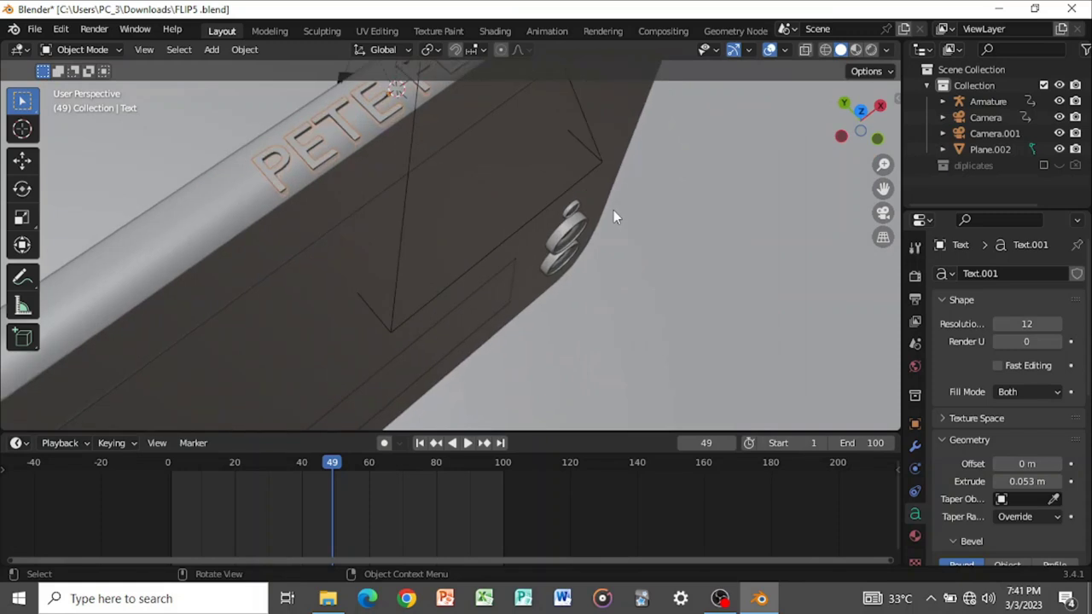
pyautogui.moveTo(1028, 481)
pyautogui.mouseDown()
pyautogui.moveTo(1003, 481)
pyautogui.moveTo(1015, 481)
pyautogui.mouseUp()
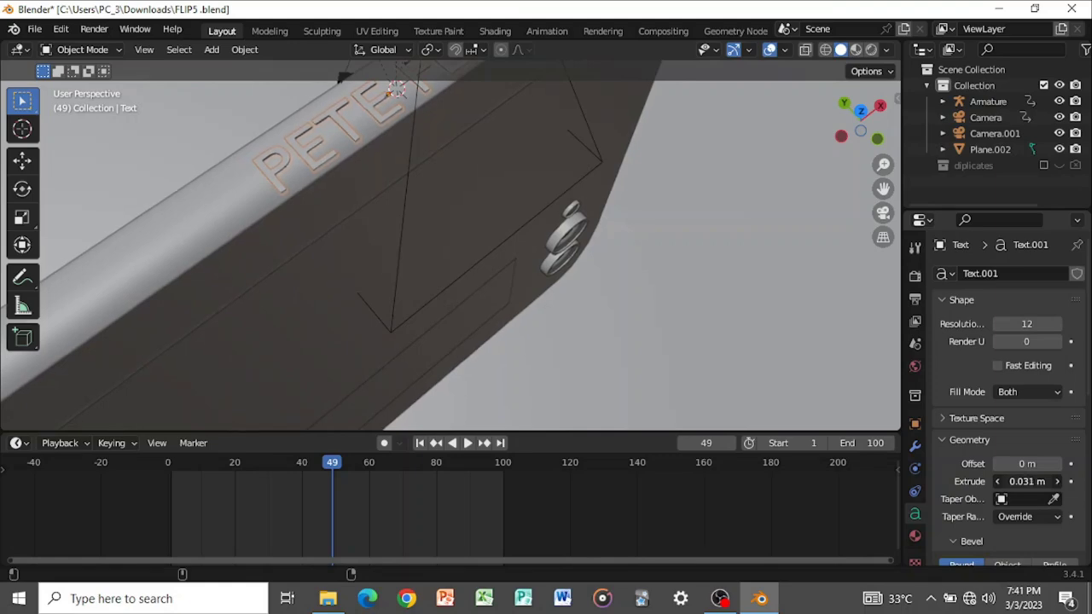
# - Assign the existing Material.002 to the "PETE FLIP" text and compare it with the hinge's materials
pyautogui.moveTo(759, 274); pyautogui.dragTo(622, 284, button='middle')
pyautogui.click(503, 189)
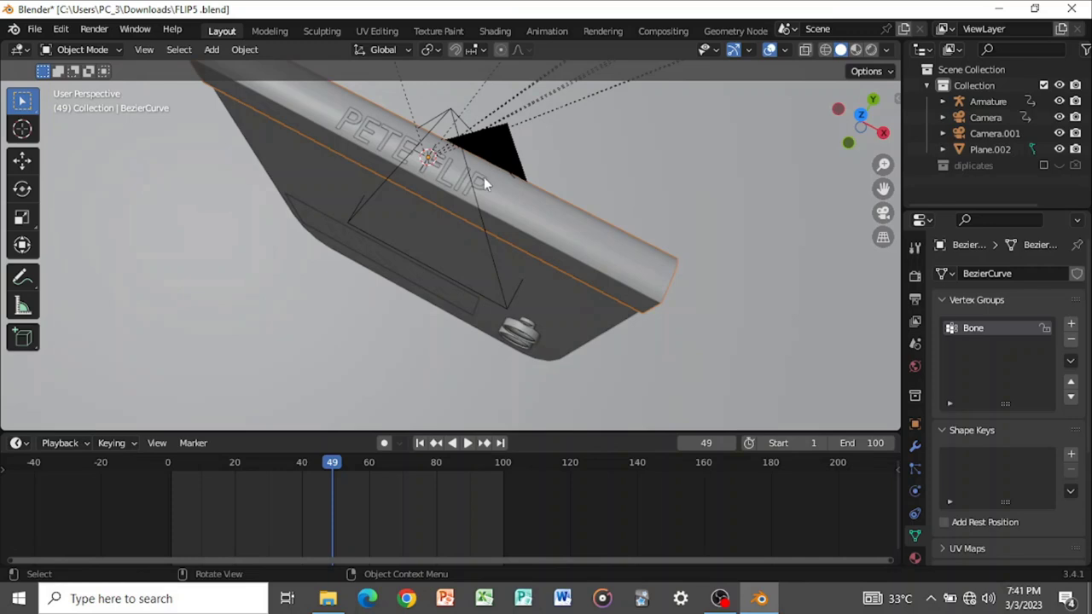
pyautogui.click(482, 184)
pyautogui.click(914, 536)
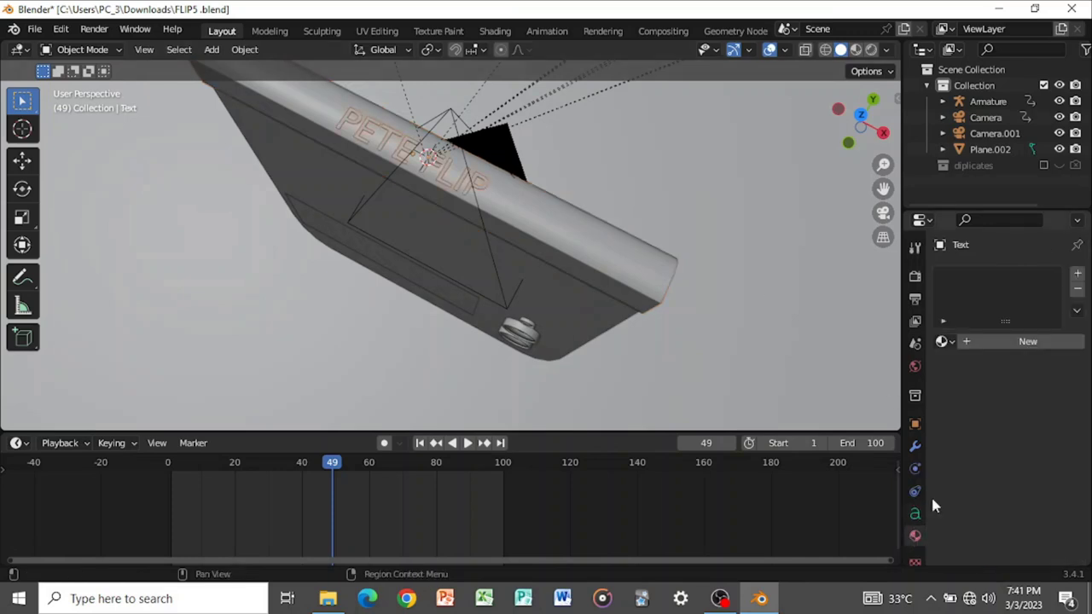
pyautogui.click(945, 342)
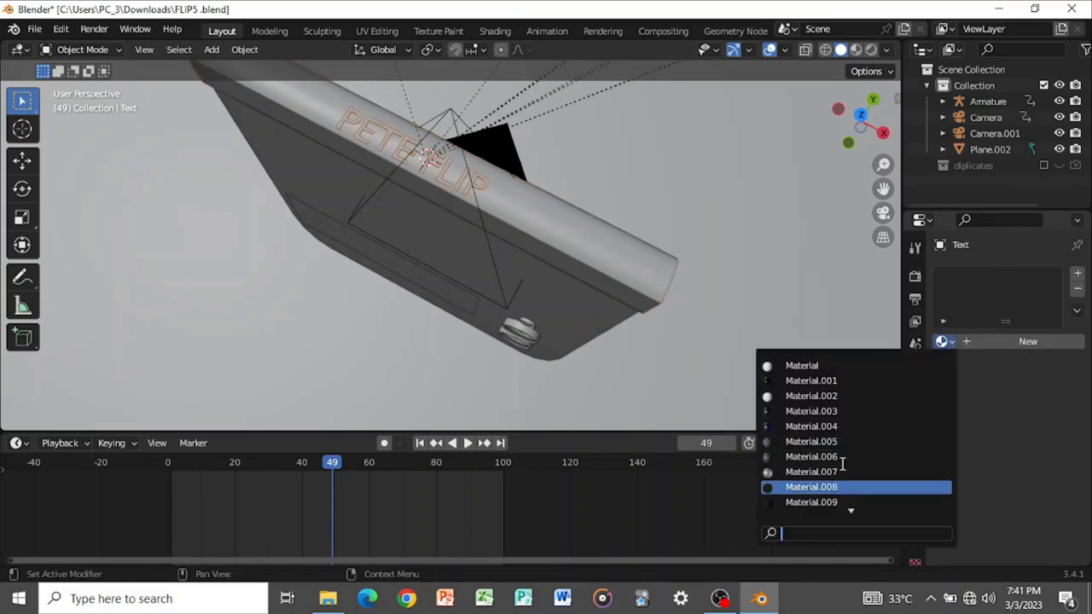
pyautogui.scroll(-1, 812, 501)
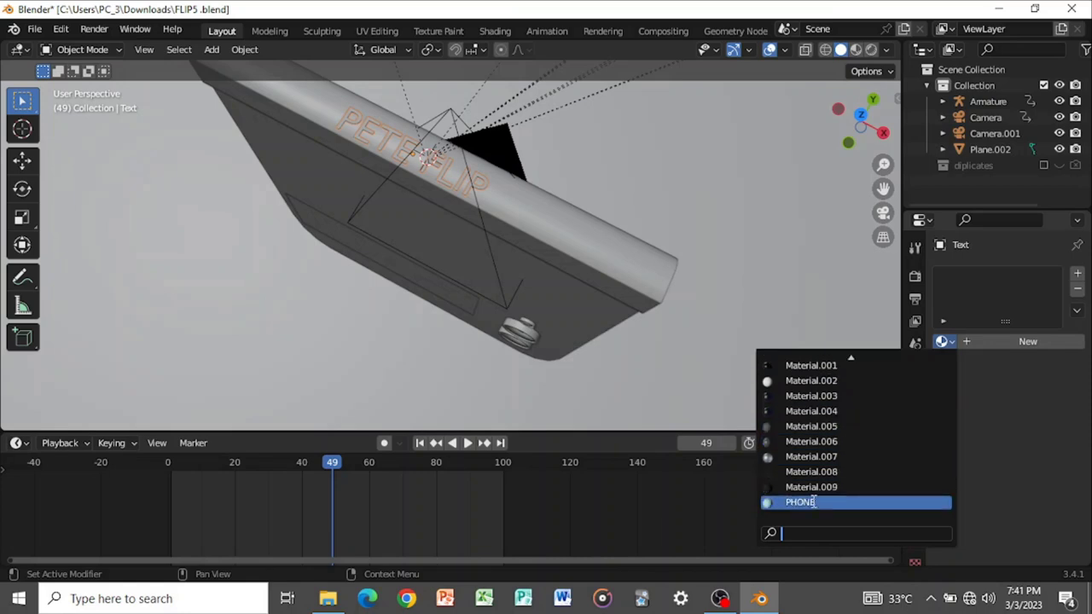
pyautogui.click(810, 381)
pyautogui.click(634, 259)
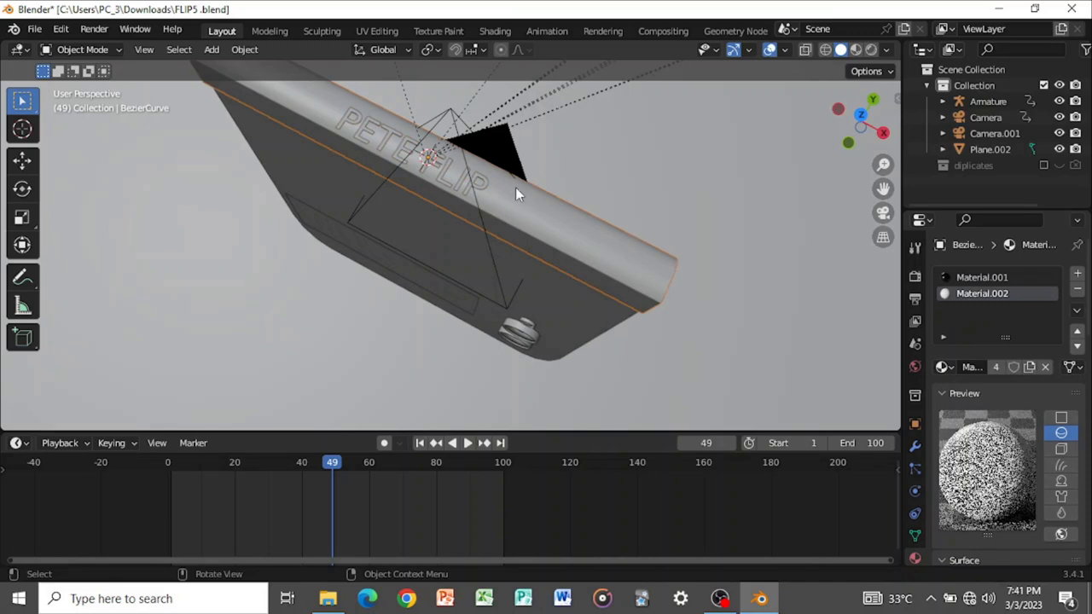
pyautogui.click(485, 181)
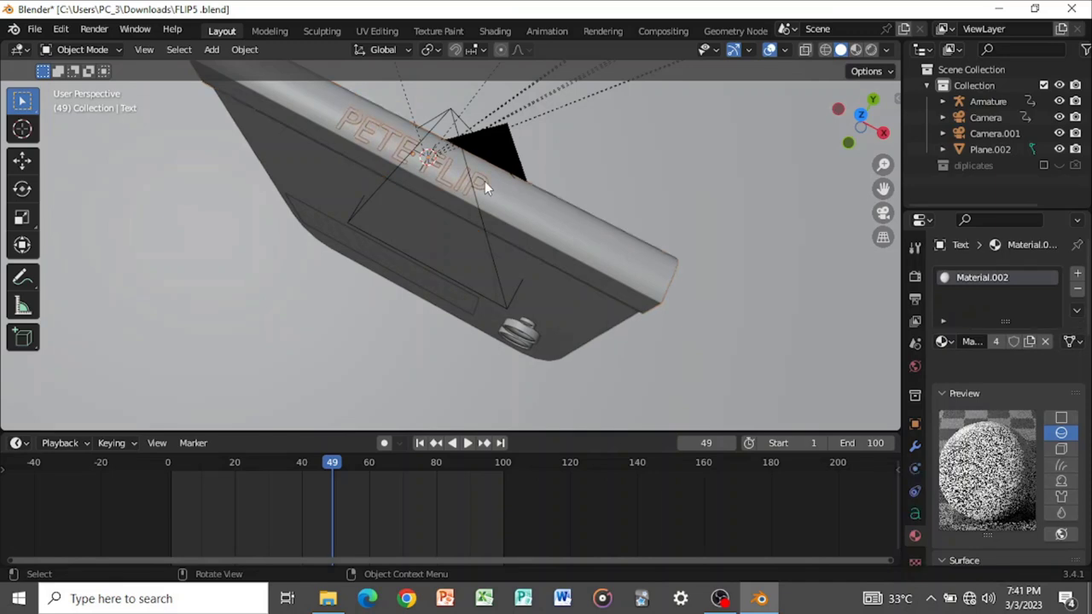
# - Make the "PETE FLIP" text's Material.002 a separate copy and open its Metallic value for editing
pyautogui.click(1027, 341)
pyautogui.scroll(-8, 1030, 359)
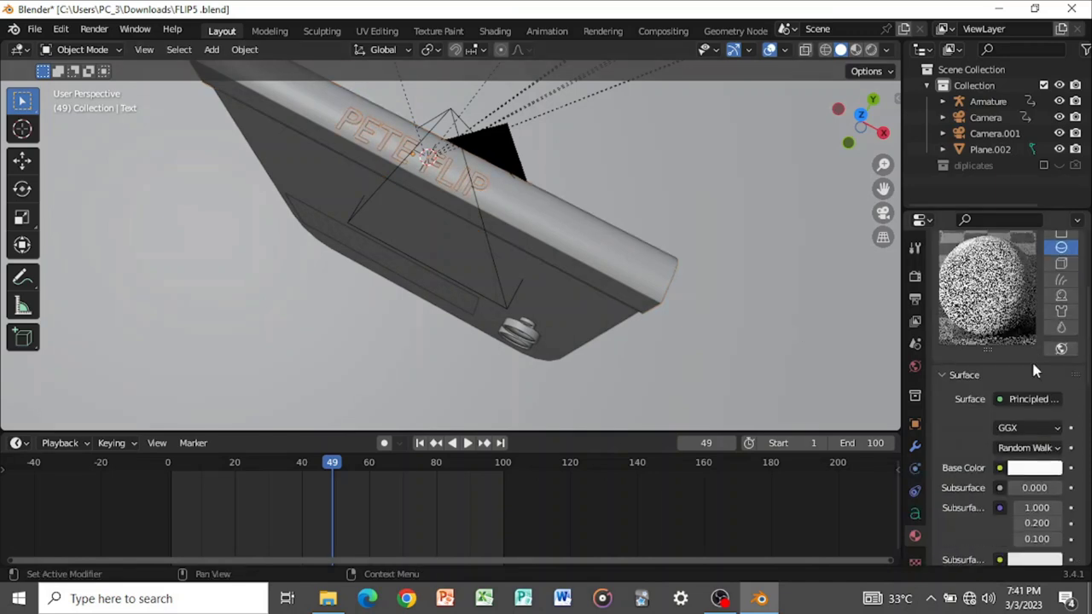
pyautogui.scroll(-3, 1029, 399)
pyautogui.scroll(1, 1030, 398)
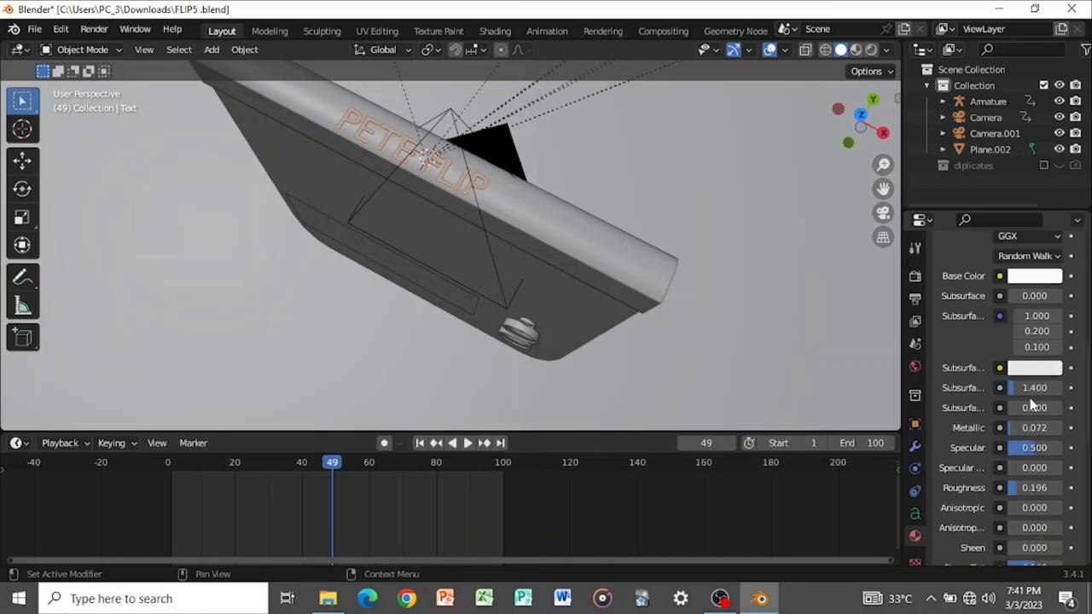
pyautogui.click(1013, 428)
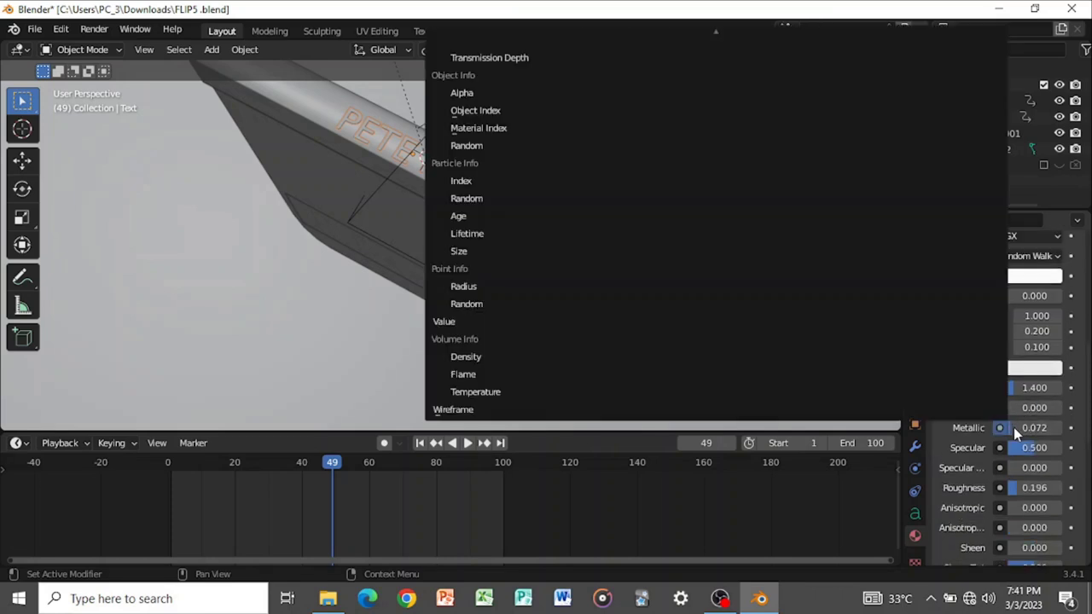
pyautogui.press('Escape')
pyautogui.click(1013, 427)
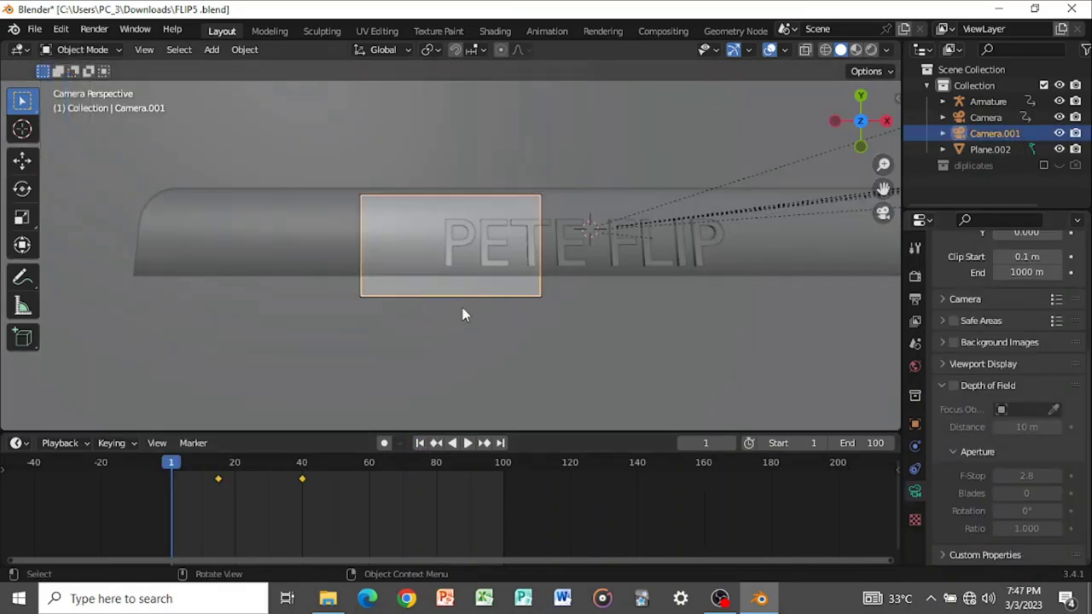
# - Play back Camera.001's pan across the lettering, first through the camera and again from an outside perspective view
pyautogui.press('space')
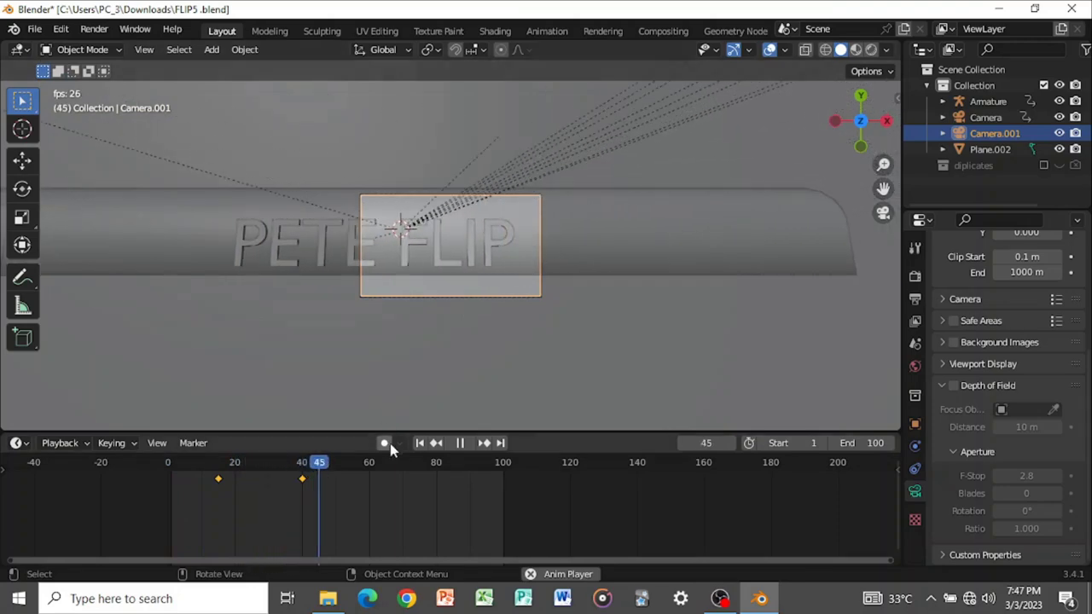
pyautogui.press('space')
pyautogui.click(418, 443)
pyautogui.moveTo(439, 337); pyautogui.dragTo(478, 263, button='middle')
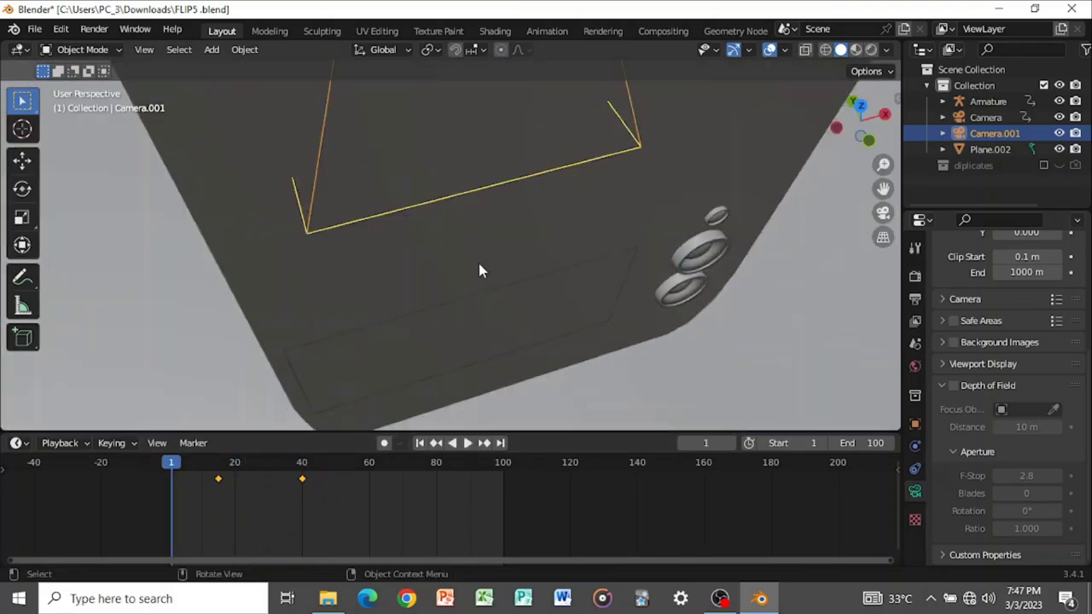
pyautogui.scroll(-5, 492, 258)
pyautogui.moveTo(531, 294); pyautogui.dragTo(491, 258, button='middle')
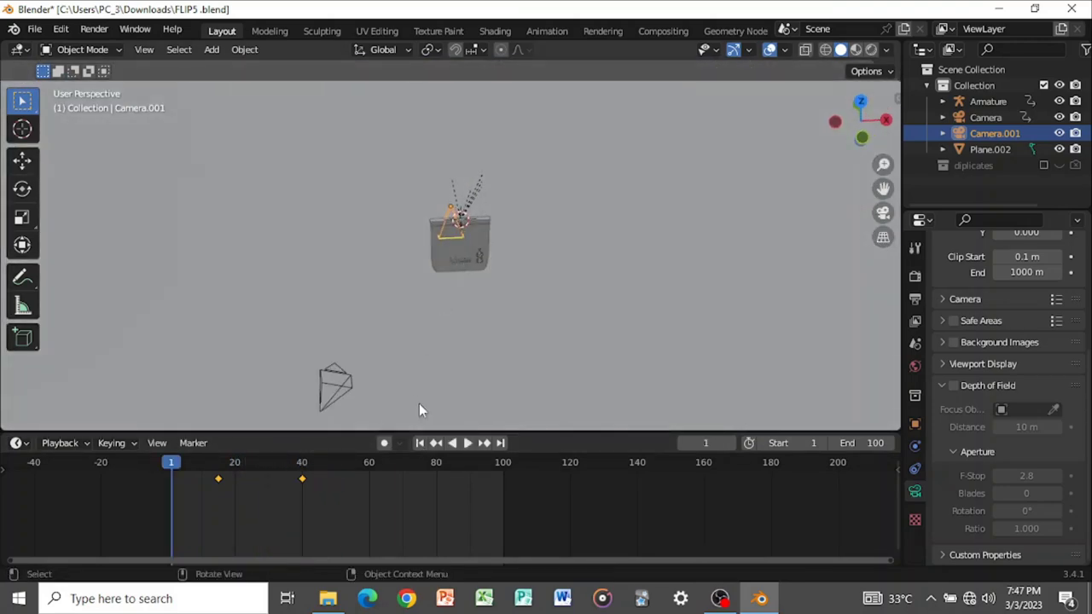
pyautogui.press('space')
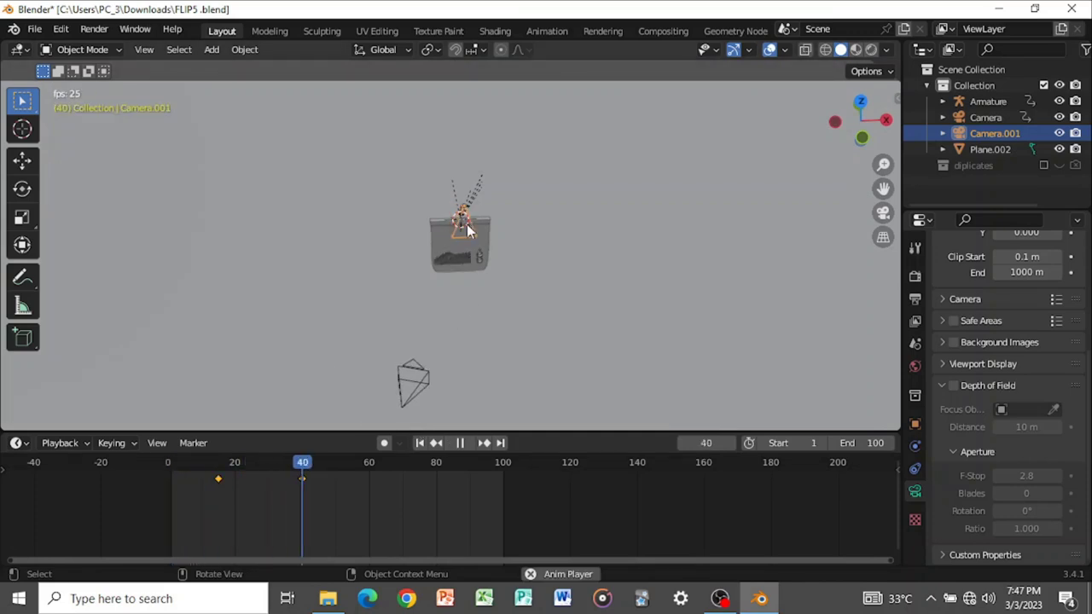
pyautogui.press('space')
# - Replay the pan from frame 1 through Camera.001, check it from outside, and return to the first frame
pyautogui.click(883, 213)
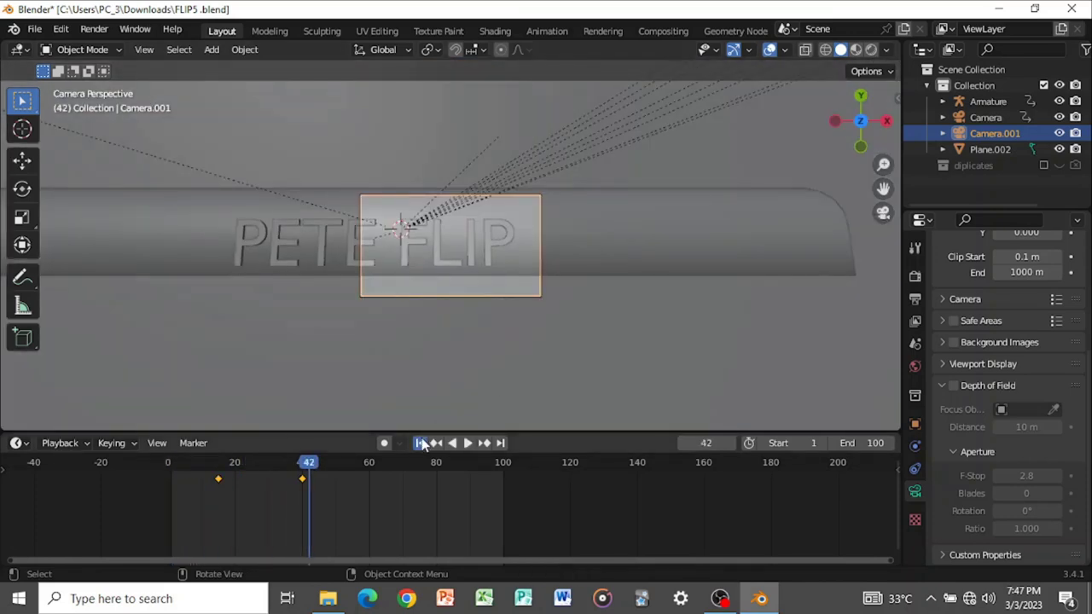
pyautogui.click(419, 442)
pyautogui.press('space')
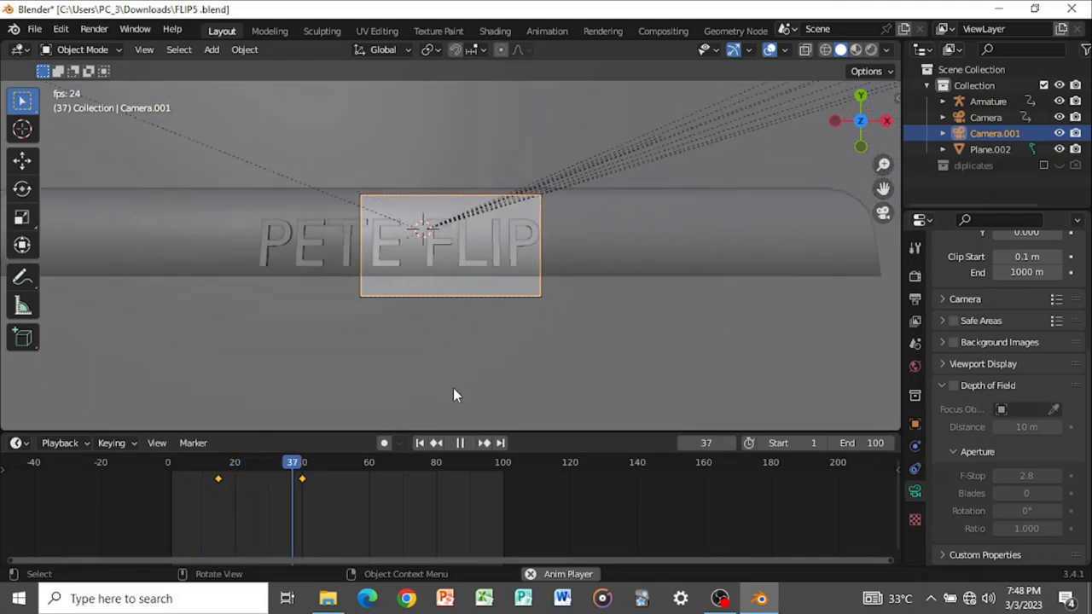
pyautogui.press('space')
pyautogui.moveTo(453, 388); pyautogui.dragTo(467, 350, button='middle')
pyautogui.press('space')
pyautogui.press('space')
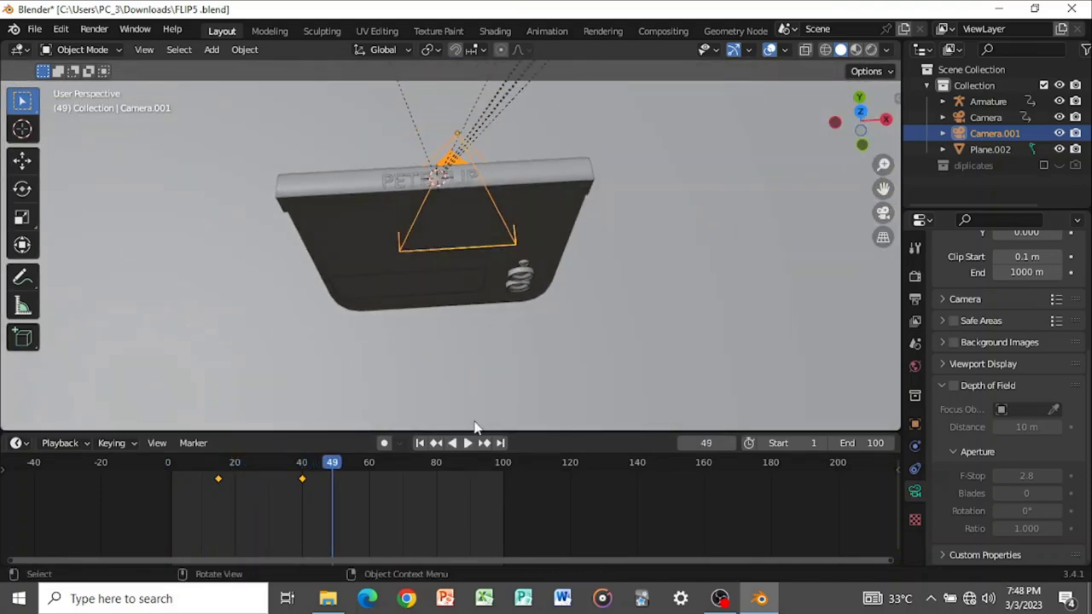
pyautogui.click(427, 444)
pyautogui.scroll(-3, 483, 374)
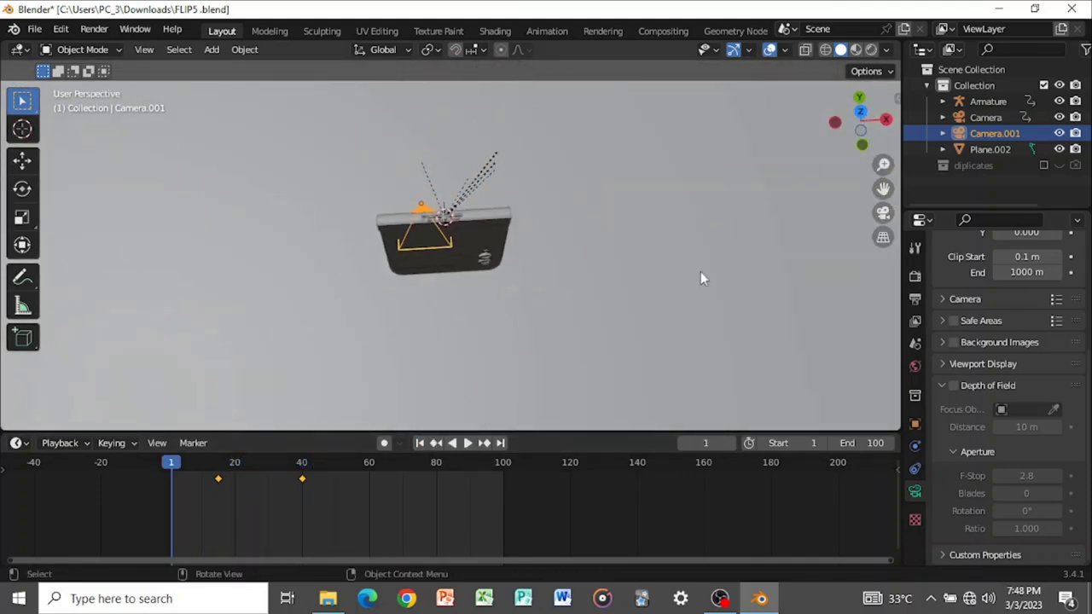
# - Make the first camera active, look through it, and bind it to a timeline marker at frame 1
pyautogui.click(964, 121)
pyautogui.click(960, 118)
pyautogui.scroll(-3, 480, 283)
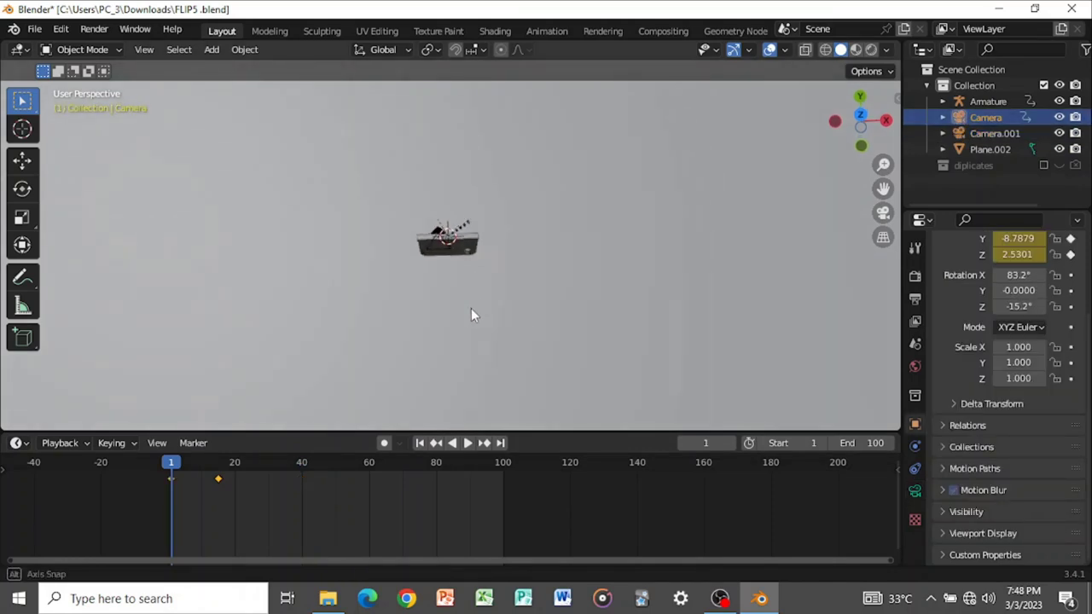
pyautogui.moveTo(473, 315); pyautogui.dragTo(486, 252, button='middle')
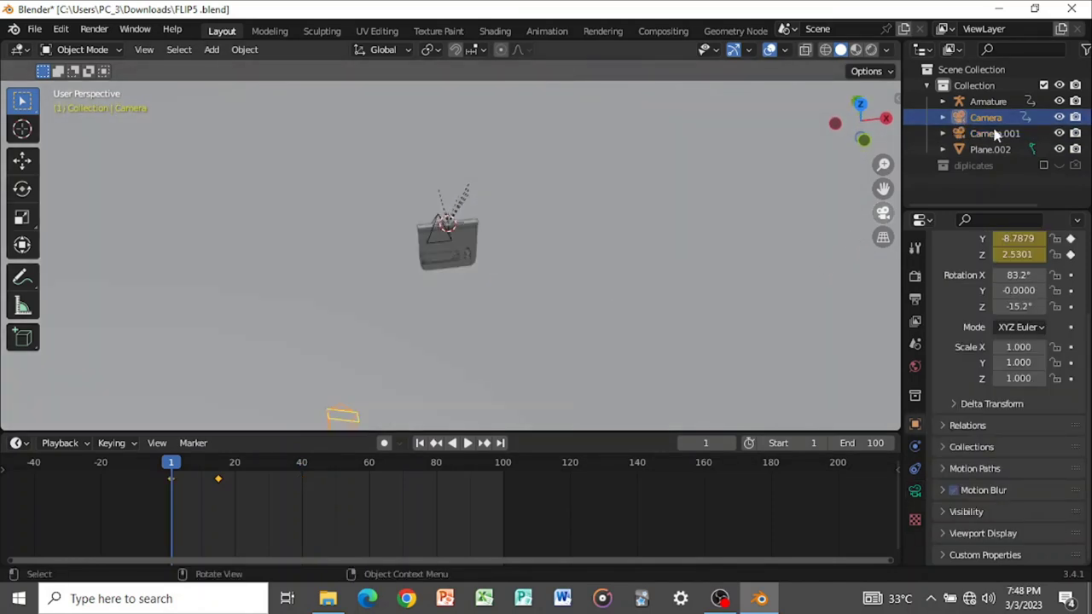
pyautogui.rightClick(773, 165)
pyautogui.click(772, 165)
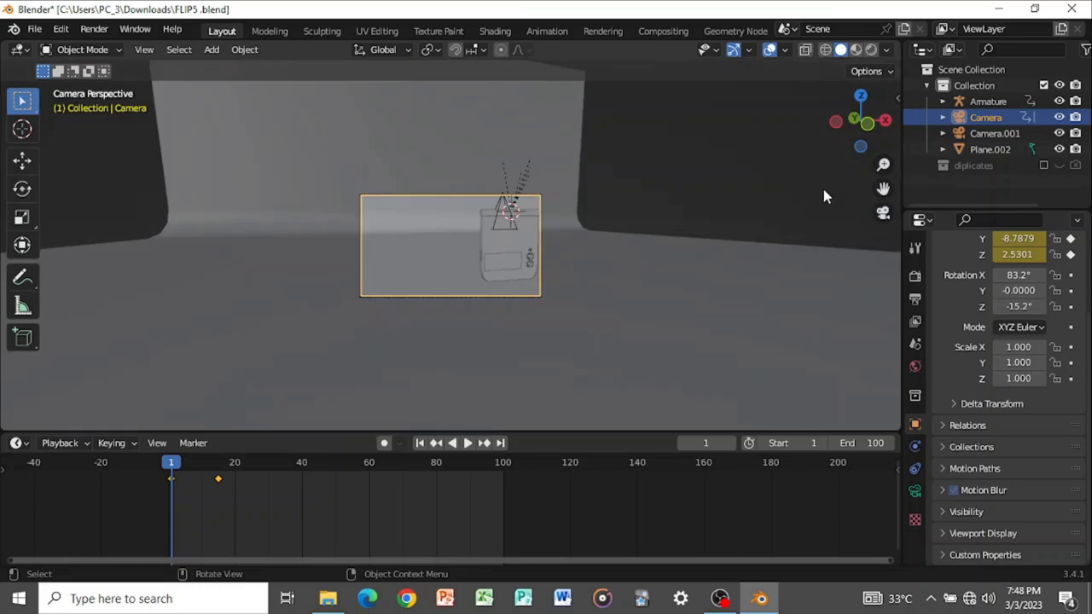
pyautogui.rightClick(821, 188)
pyautogui.click(799, 187)
pyautogui.scroll(4, 467, 322)
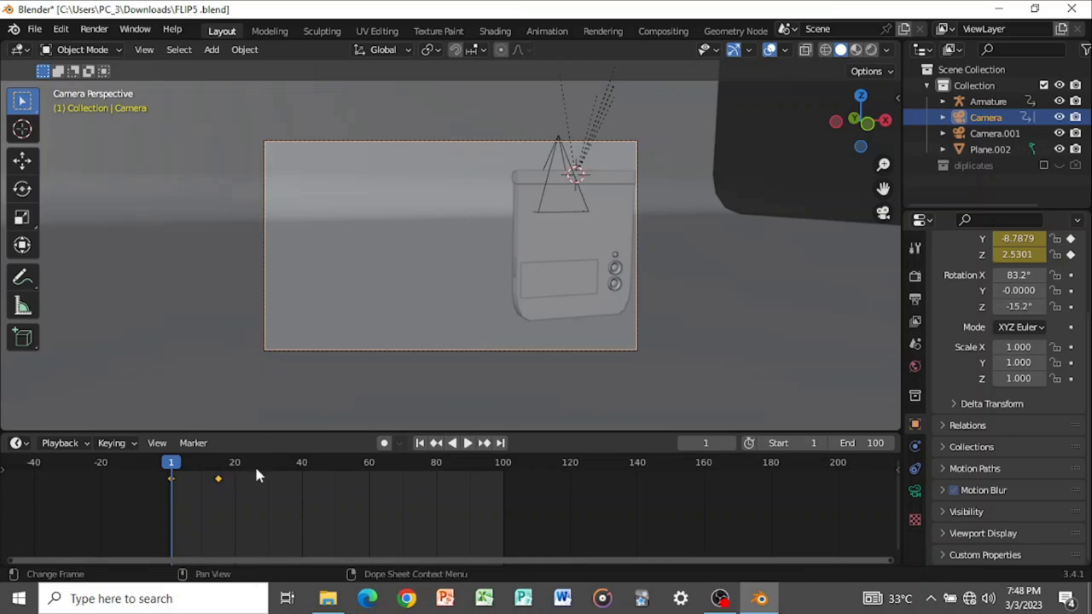
pyautogui.hotkey('ctrl', 'b')
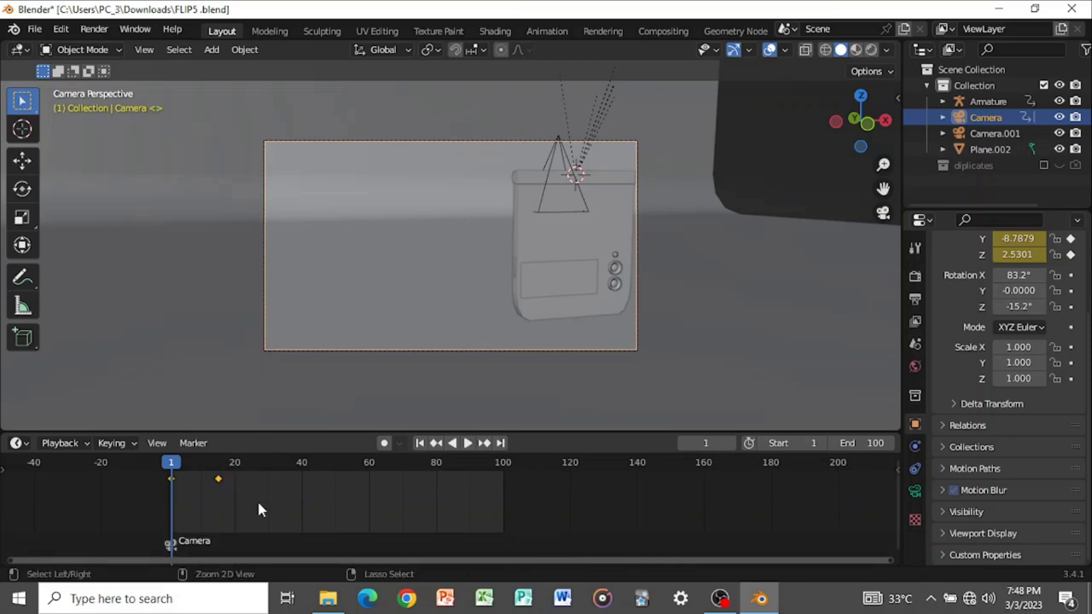
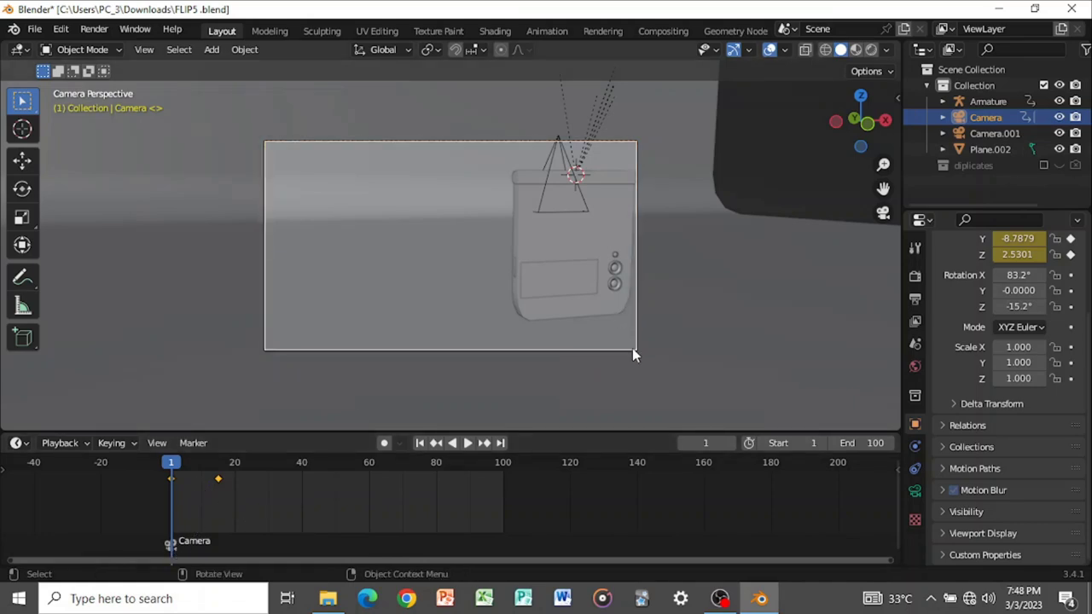
# - Play back the first camera's move from frame 1 and stop on its last keyframe at frame 15
pyautogui.press('space')
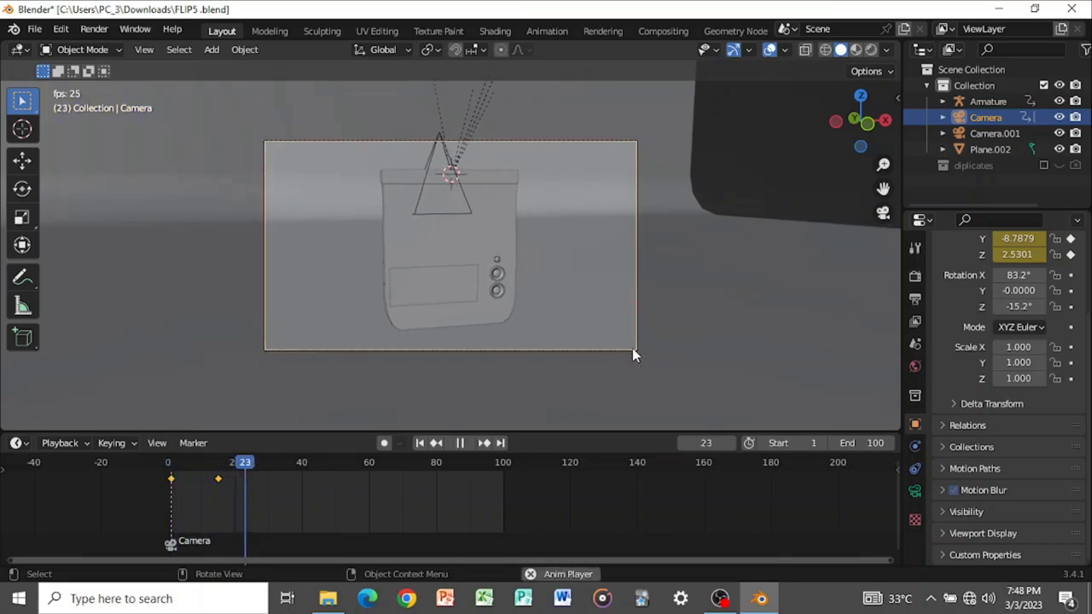
pyautogui.press('space')
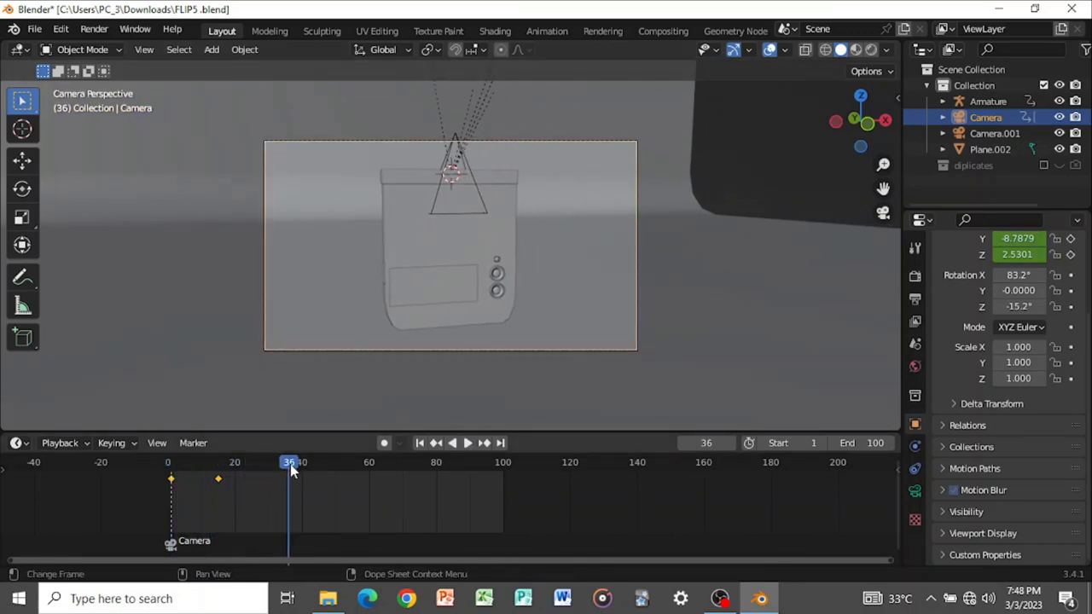
pyautogui.moveTo(291, 470); pyautogui.dragTo(169, 469)
pyautogui.press('space')
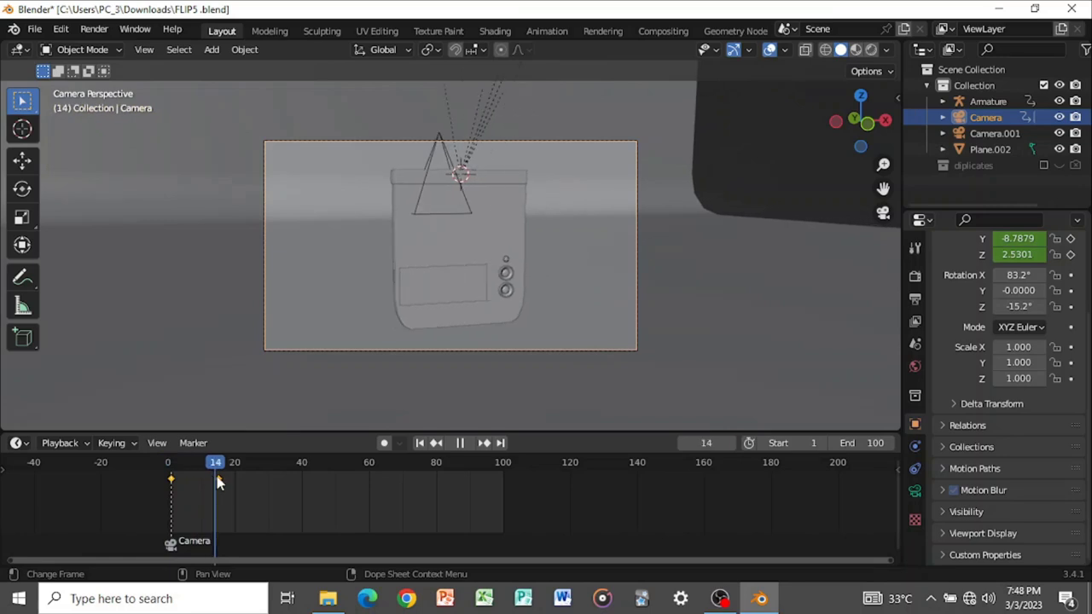
pyautogui.press('space')
pyautogui.press('i')
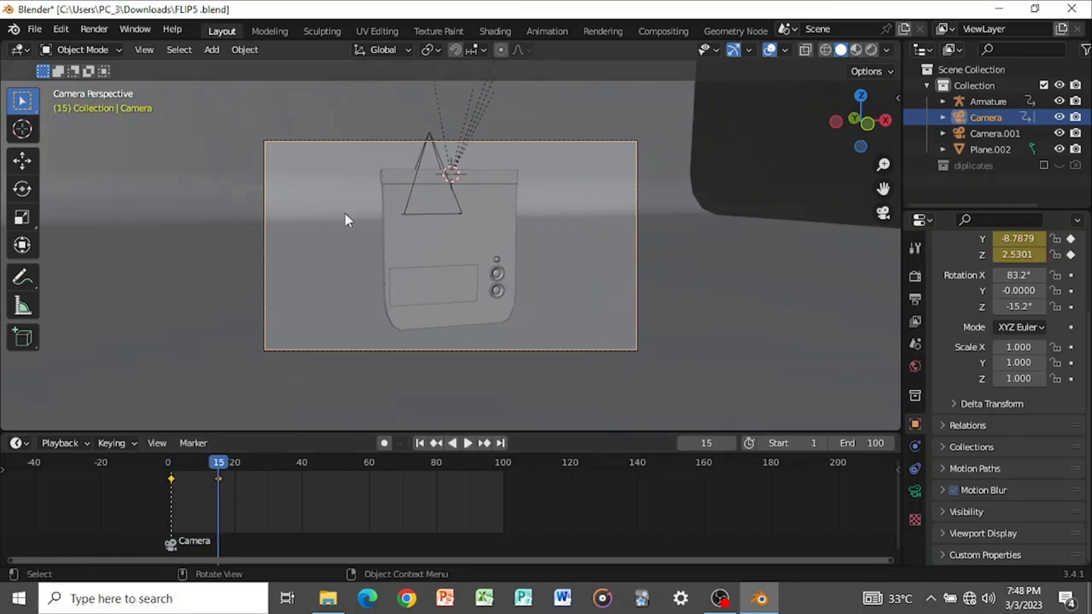
# - Bind Camera.001 to a timeline marker at frame 15
pyautogui.click(421, 210)
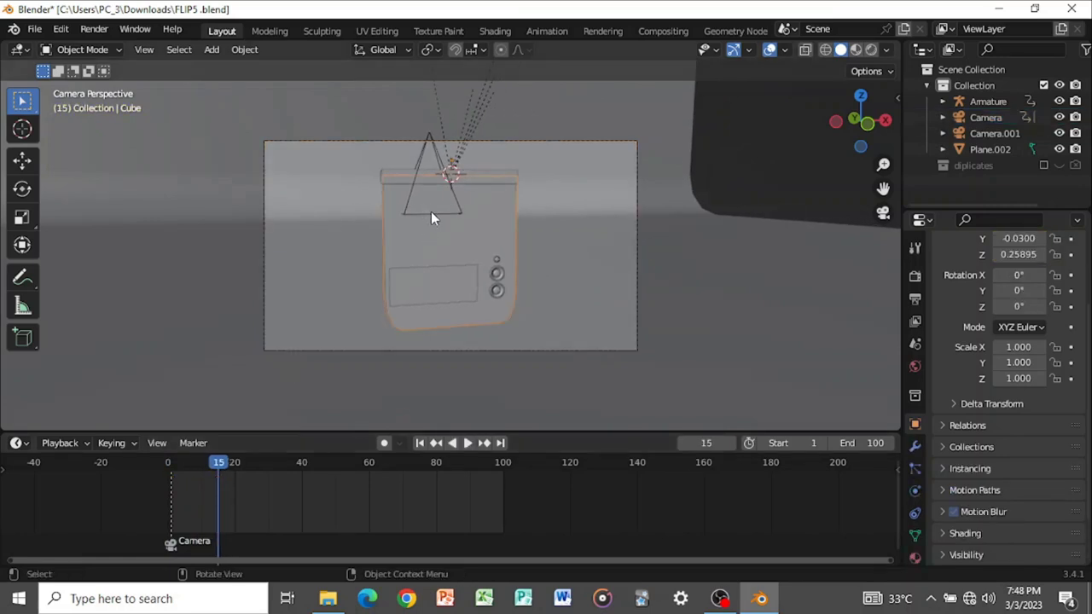
pyautogui.click(431, 213)
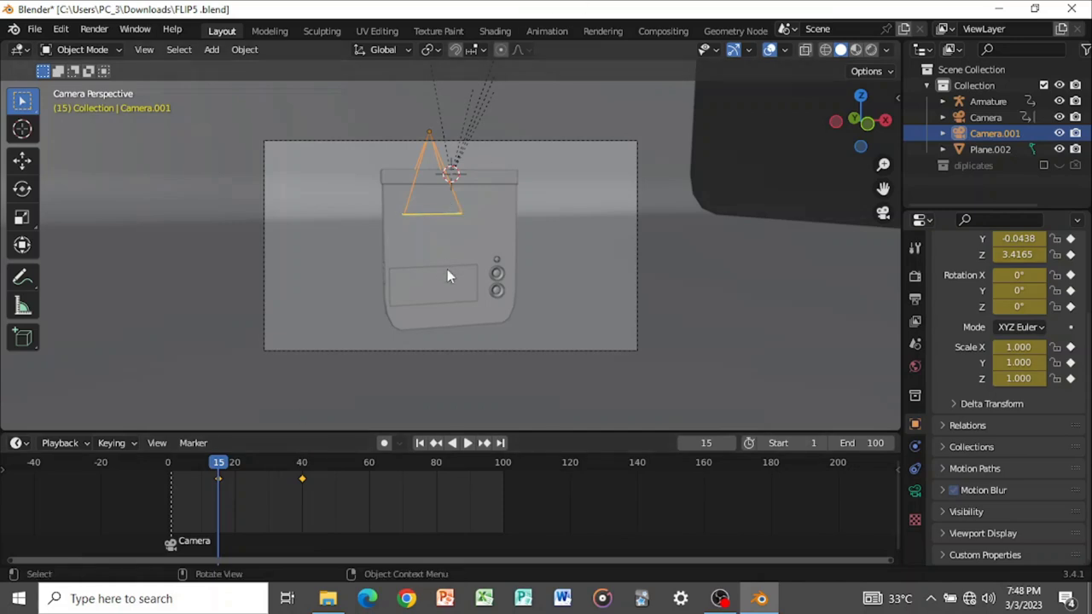
pyautogui.hotkey('ctrl', 'b')
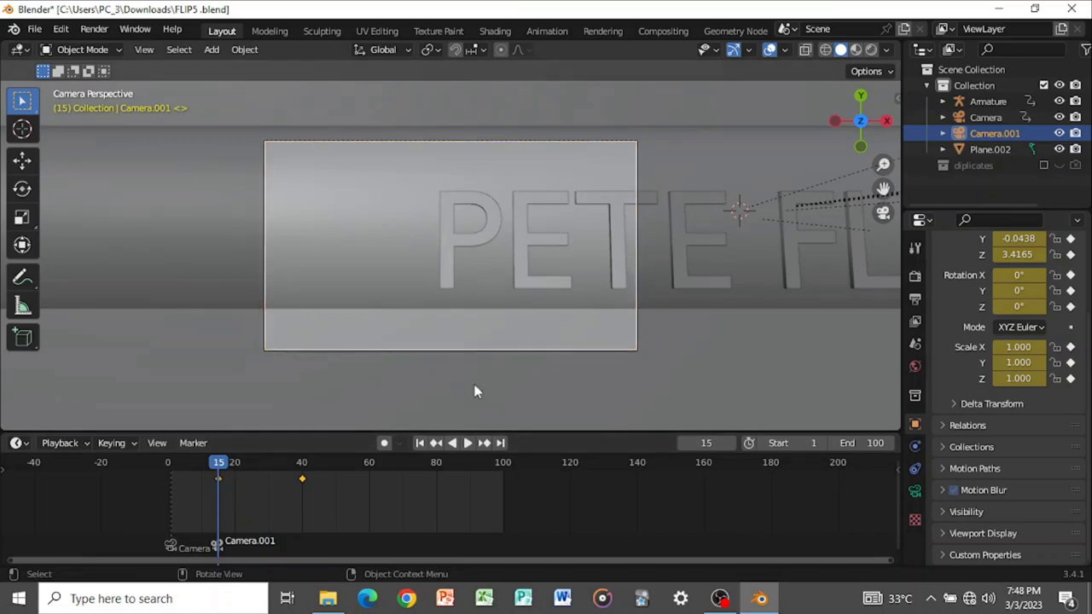
# - Play back the animation from the first frame to review the cut between the two cameras
pyautogui.press('space')
pyautogui.hotkey('shift', 'Left')
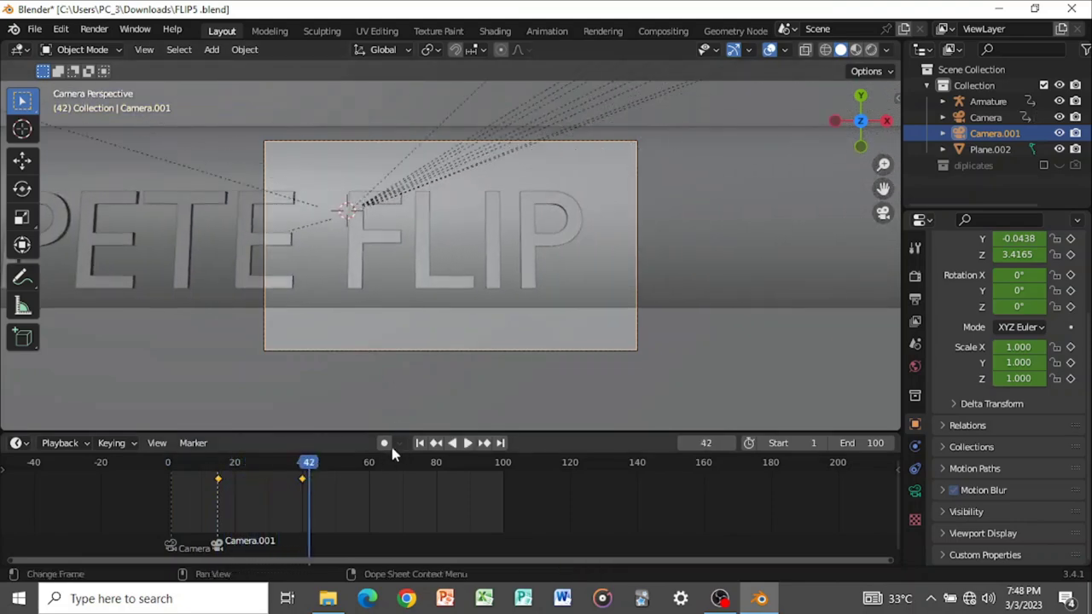
pyautogui.press('space')
pyautogui.click(419, 444)
pyautogui.press('space')
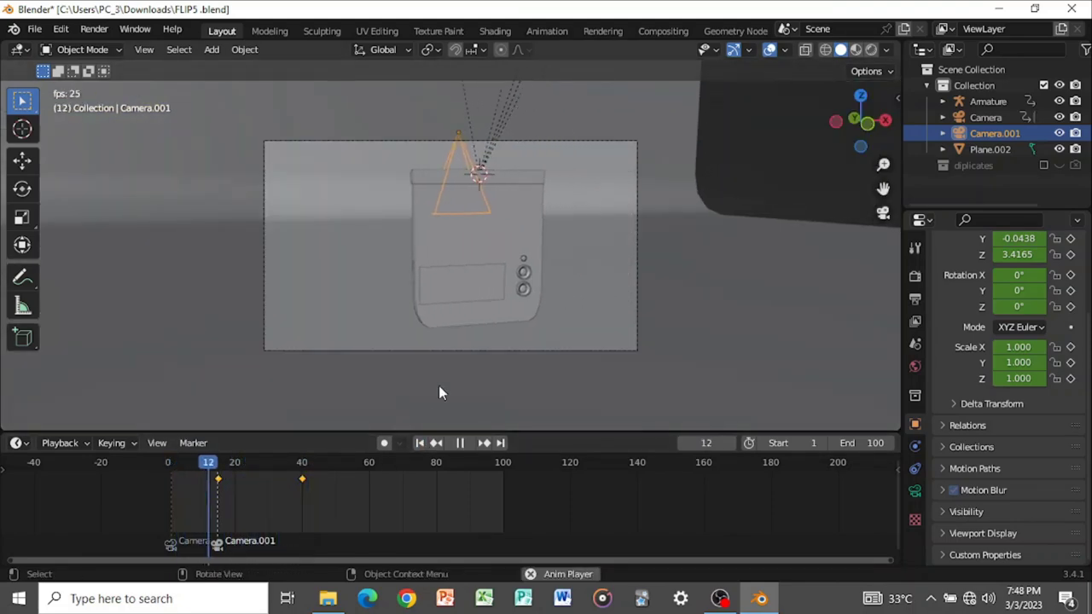
pyautogui.press('space')
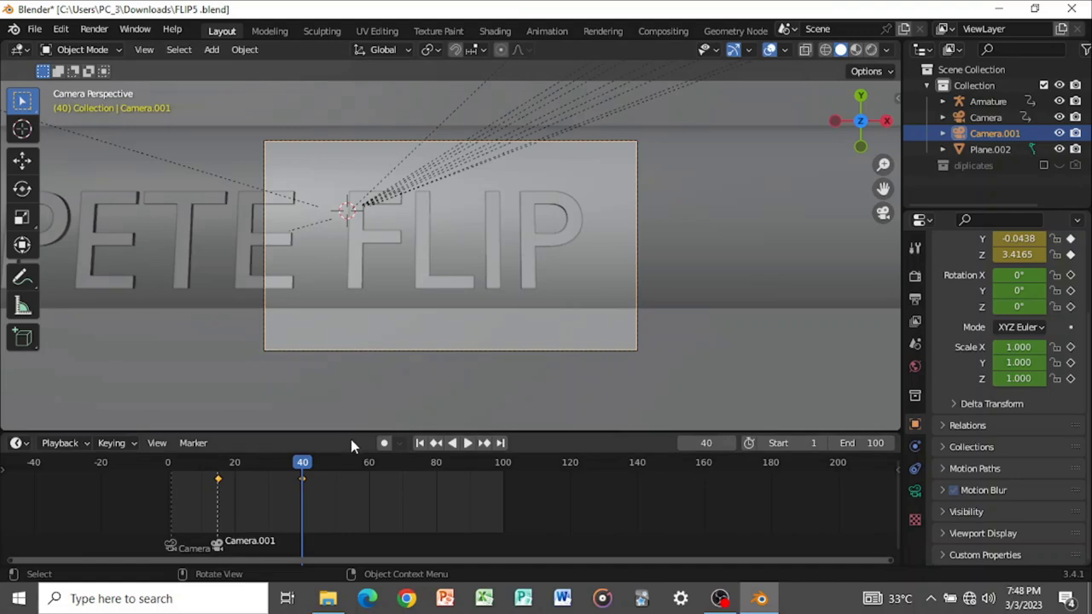
pyautogui.click(420, 444)
pyautogui.press('space')
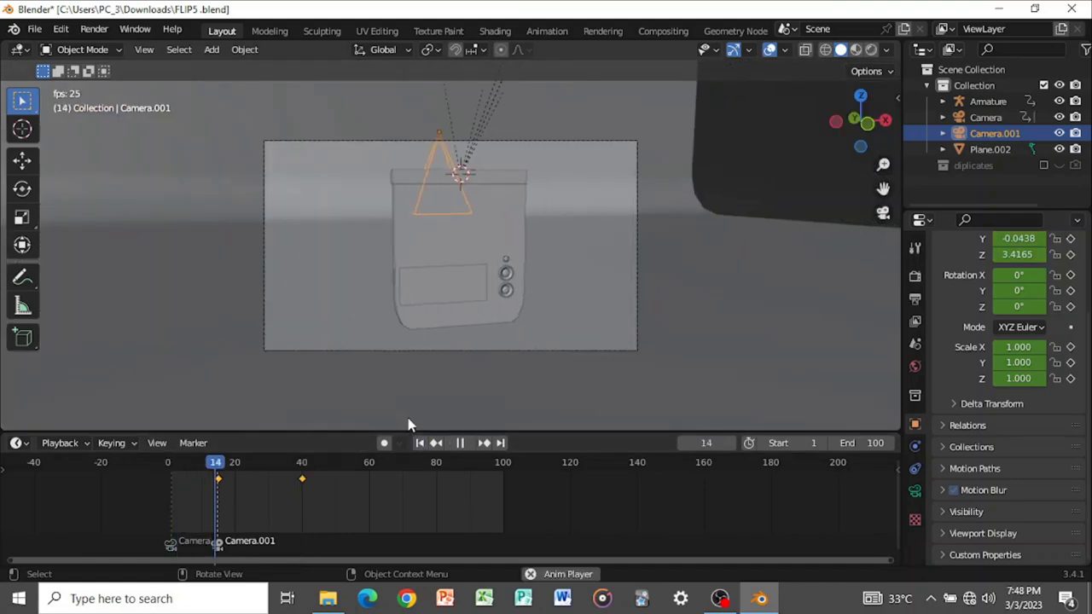
pyautogui.press('space')
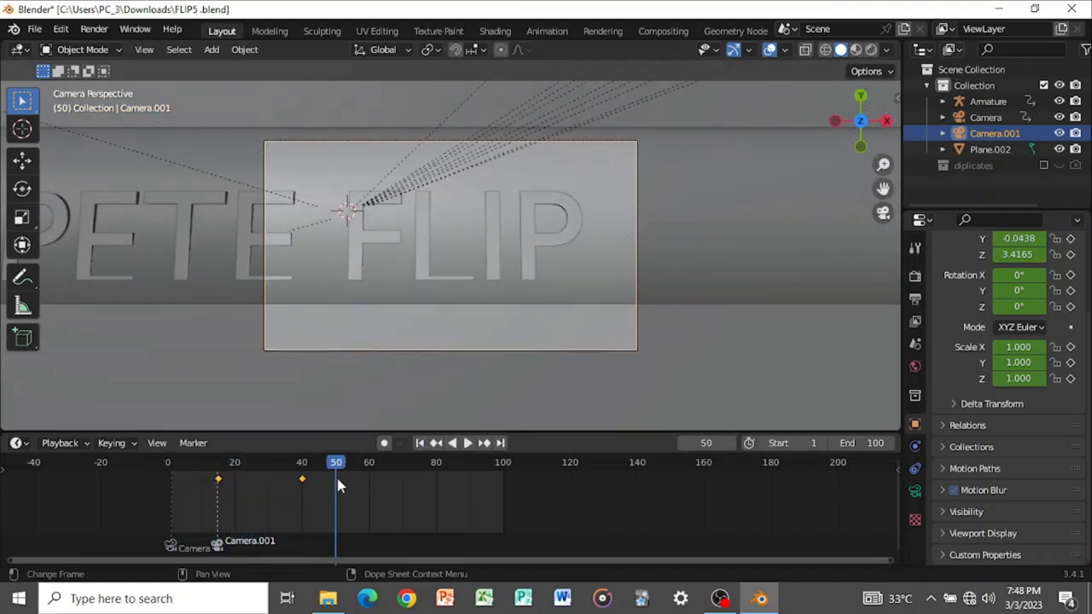
# - Undo the Camera.001 marker binding at frame 15 and move its two keyframes to frames 20 and 45
pyautogui.press('Down')
pyautogui.press('Down')
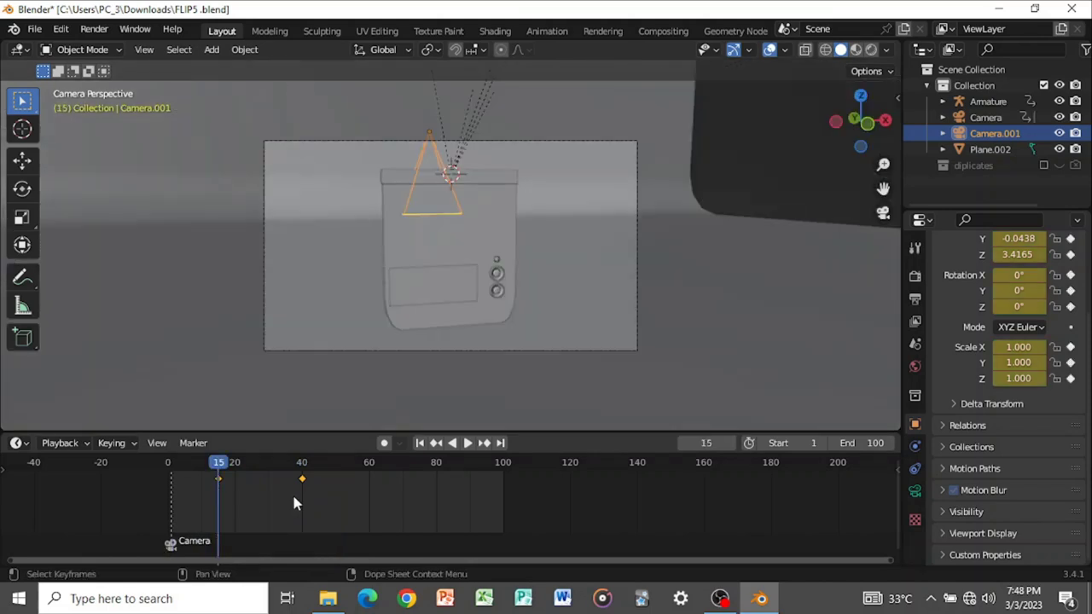
pyautogui.hotkey('ctrl', 'z')
pyautogui.press('g')
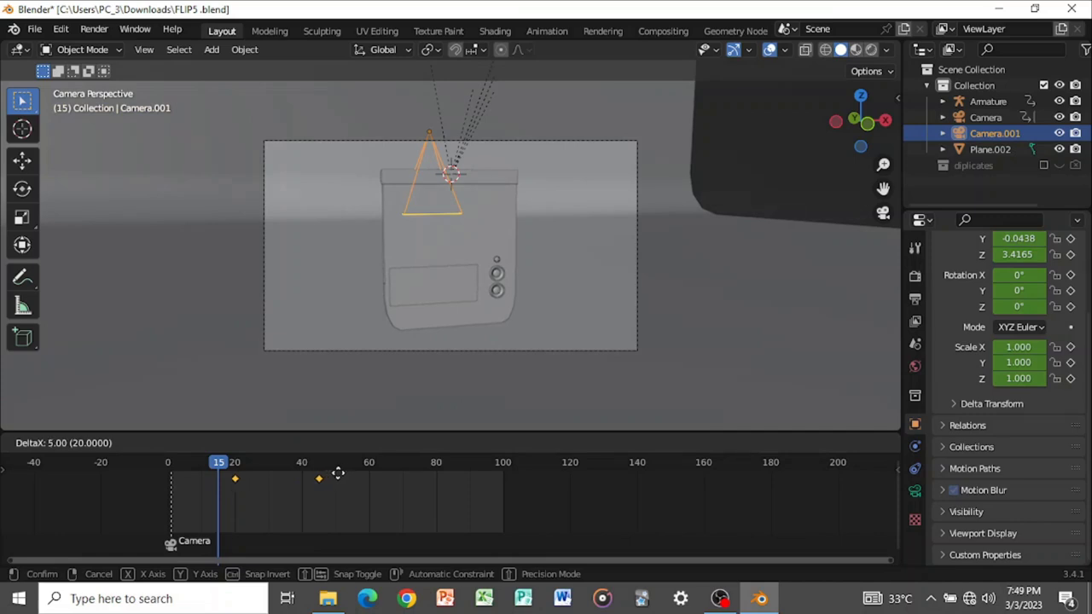
pyautogui.click(334, 473)
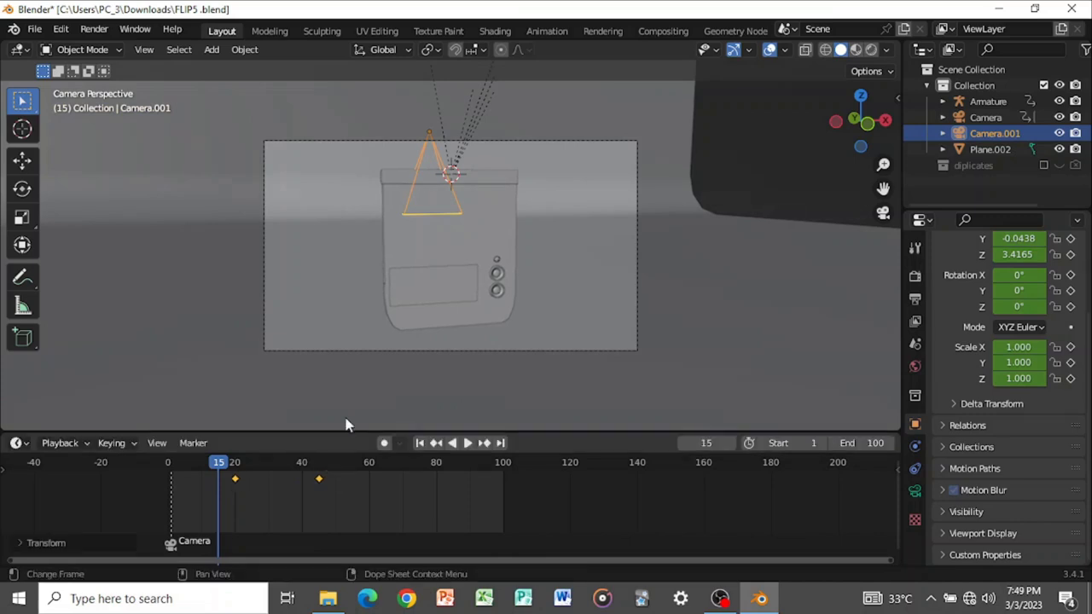
# - Play back the armature's phone-opening animation and park the playhead at frame 50
pyautogui.click(1002, 101)
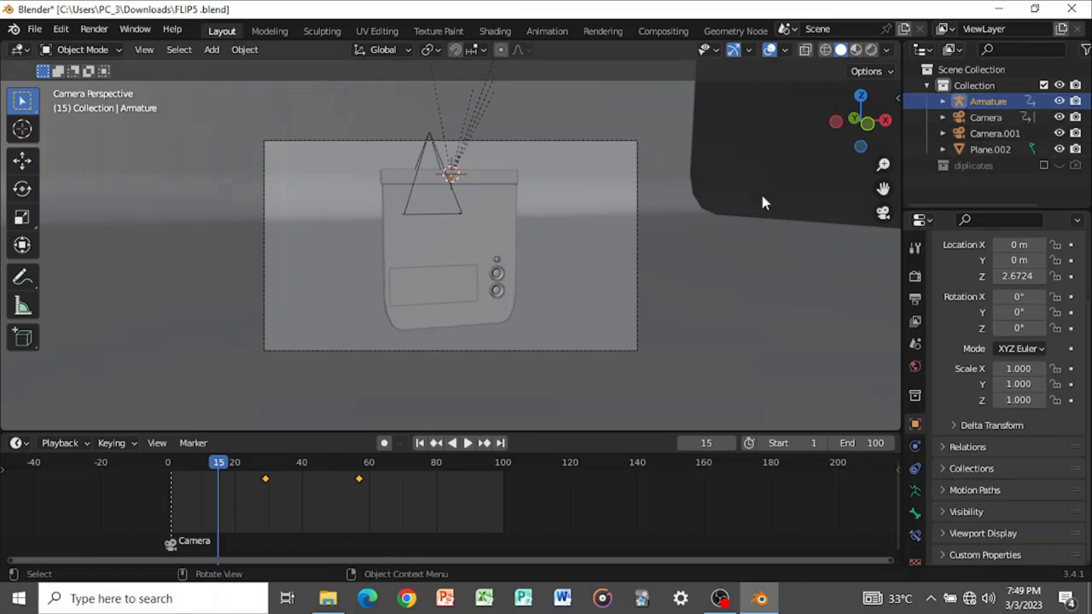
pyautogui.press('space')
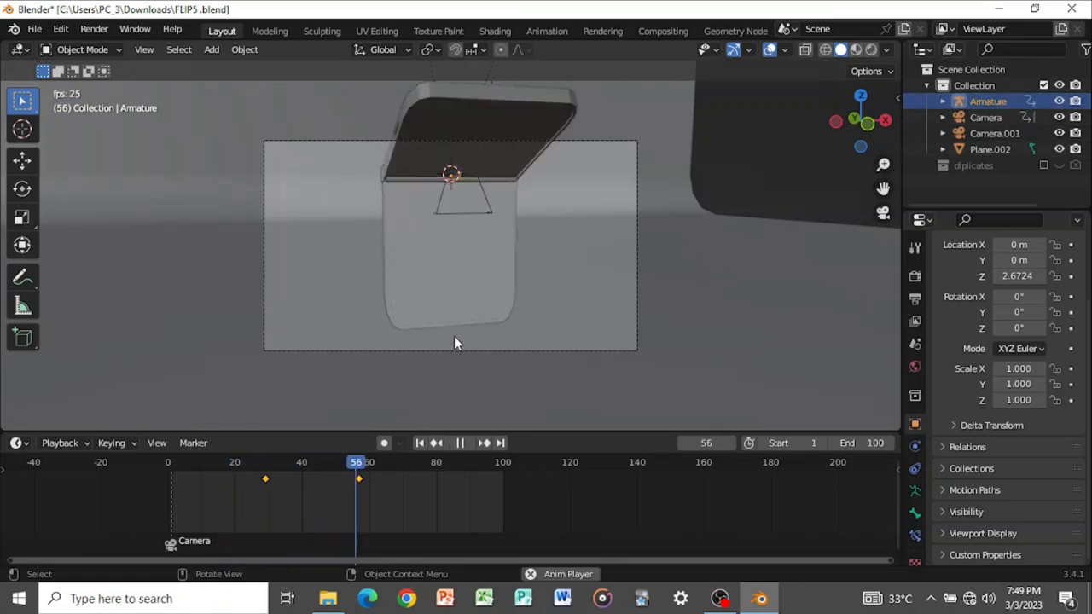
pyautogui.press('space')
pyautogui.press('space')
pyautogui.moveTo(399, 462); pyautogui.dragTo(336, 469)
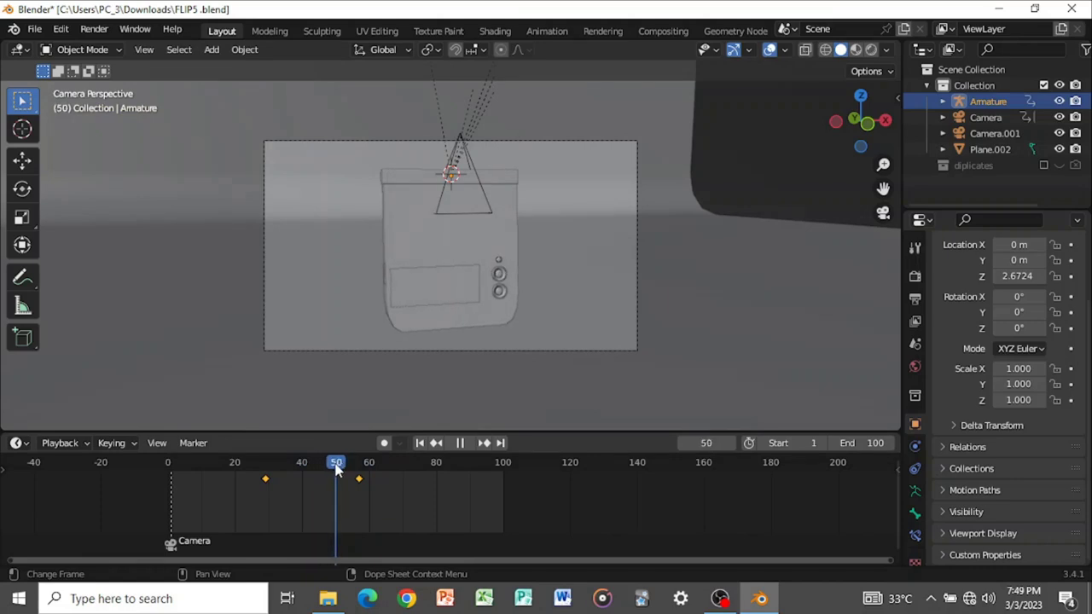
# - Move the armature's first keyframe to frame 47
pyautogui.click(266, 479)
pyautogui.press('g')
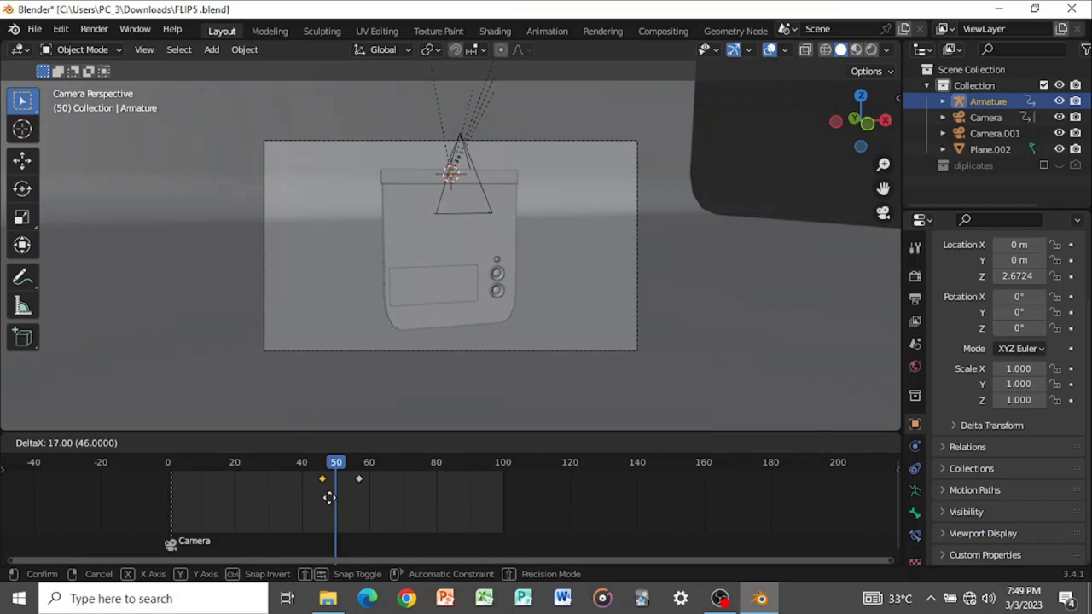
pyautogui.click(330, 497)
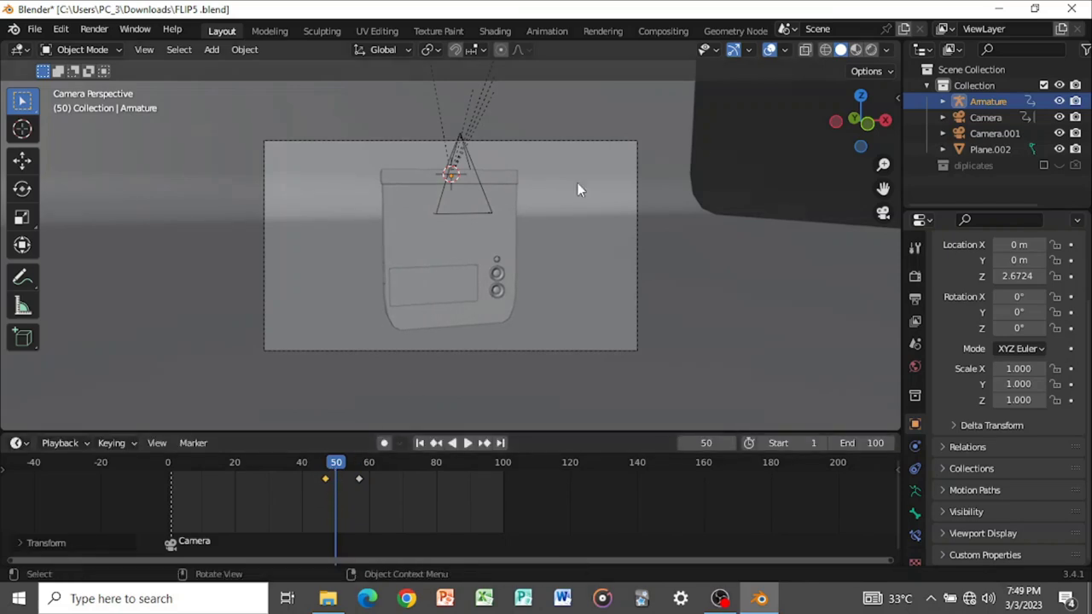
# - Bind Camera.001 to a timeline marker at its first keyframe, frame 20
pyautogui.click(488, 202)
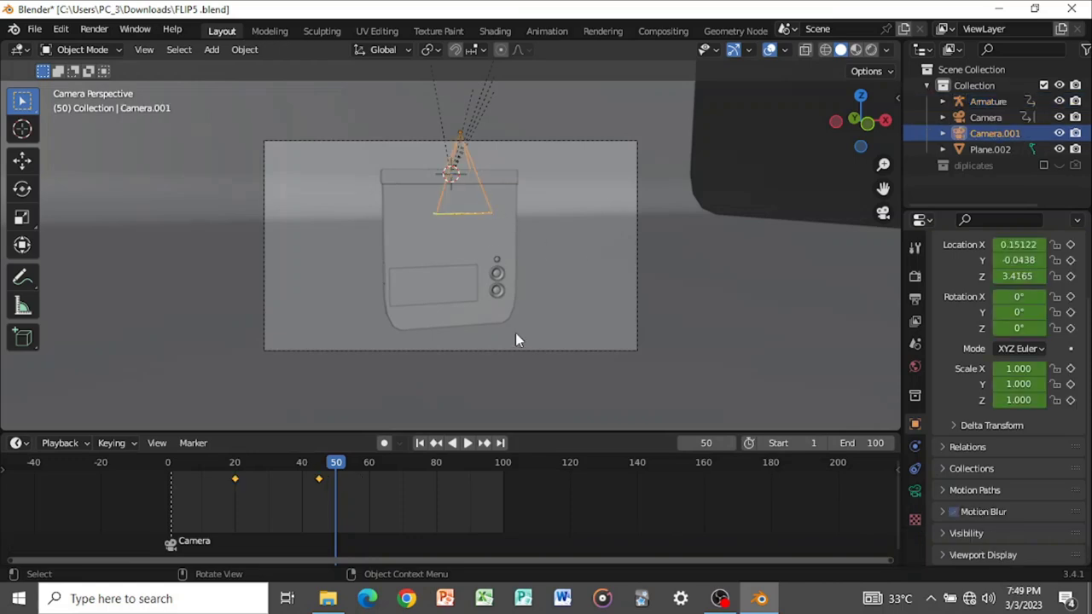
pyautogui.press('Down')
pyautogui.press('Down')
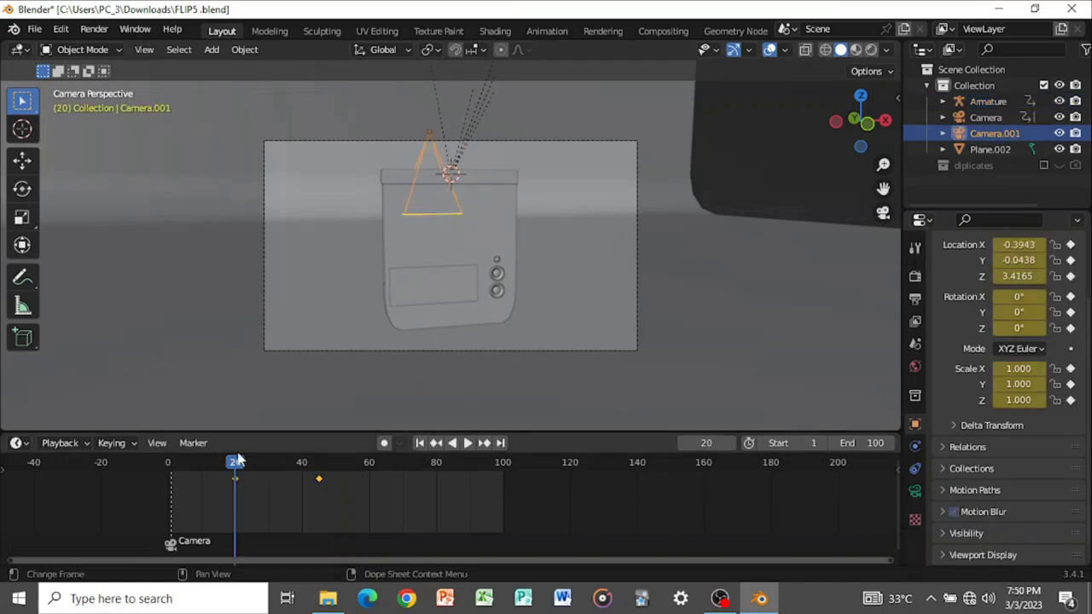
pyautogui.moveTo(238, 476)
pyautogui.mouseDown()
pyautogui.moveTo(219, 474)
pyautogui.moveTo(236, 471)
pyautogui.mouseUp()
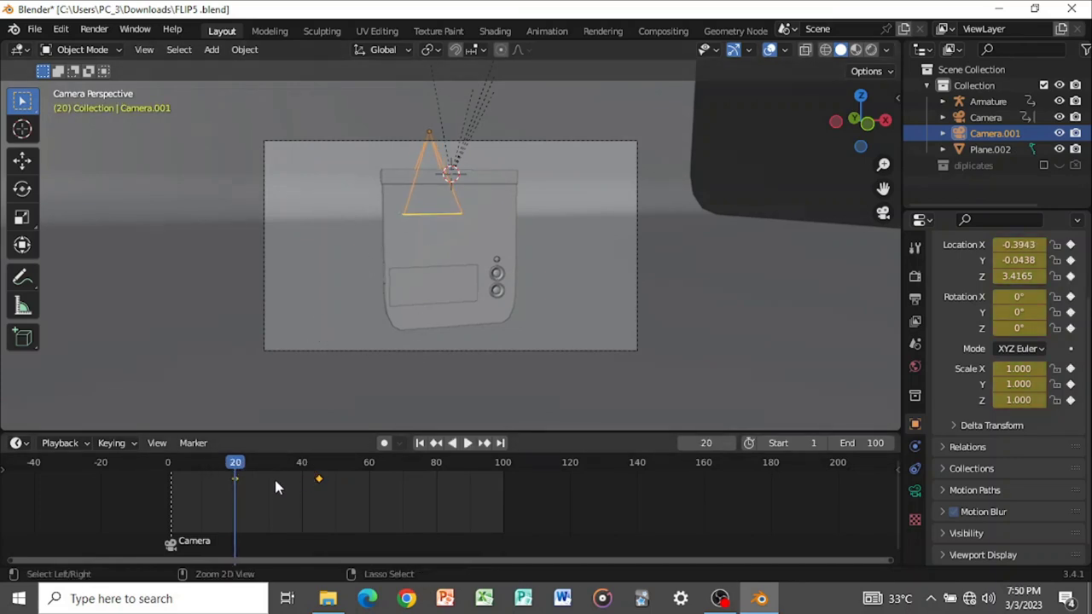
pyautogui.hotkey('ctrl', 'b')
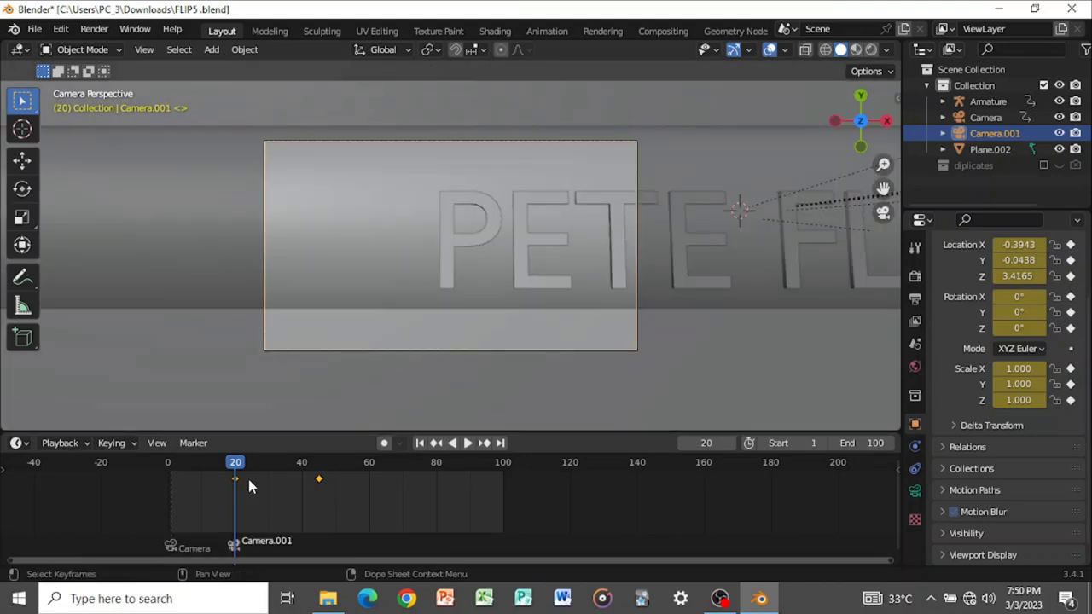
# - Play back the animation from frame 1 through the camera cut, then review the phone opening from outside the camera view
pyautogui.moveTo(232, 463); pyautogui.dragTo(151, 451)
pyautogui.press('space')
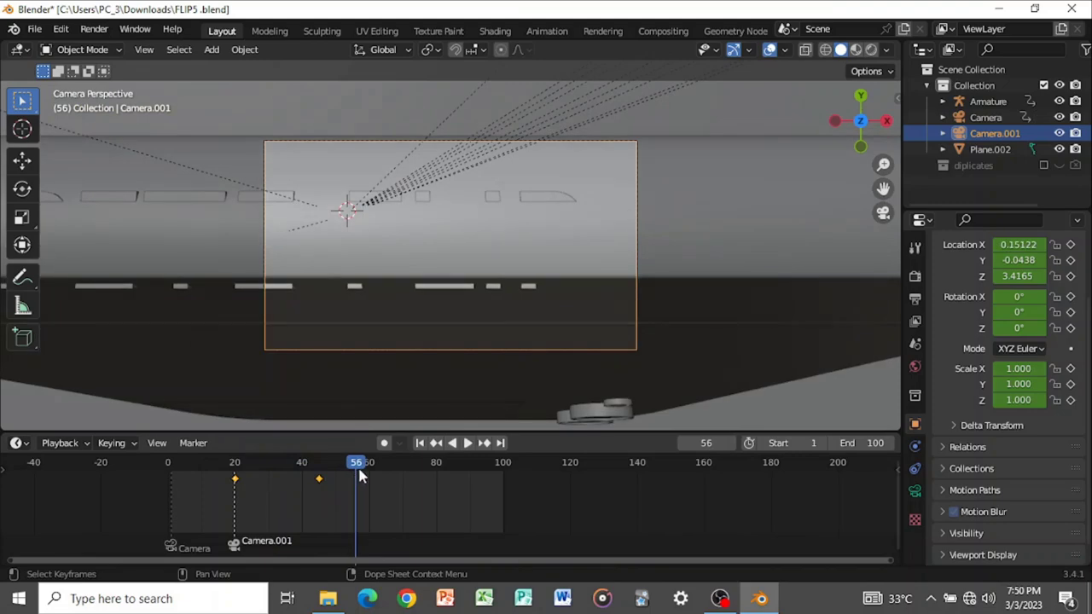
pyautogui.moveTo(215, 461); pyautogui.dragTo(172, 462)
pyautogui.press('space')
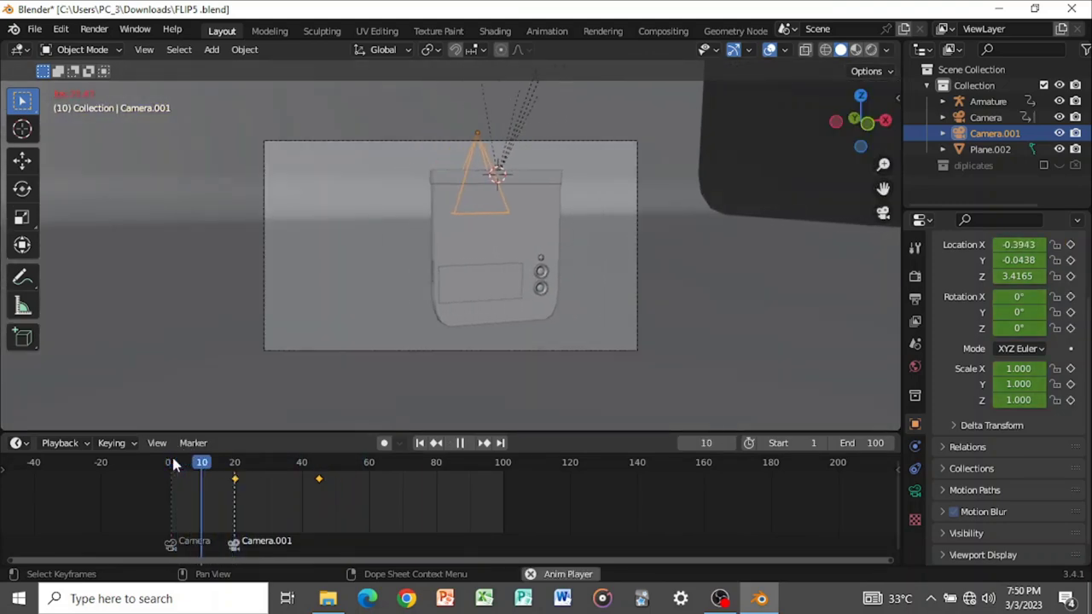
pyautogui.press('space')
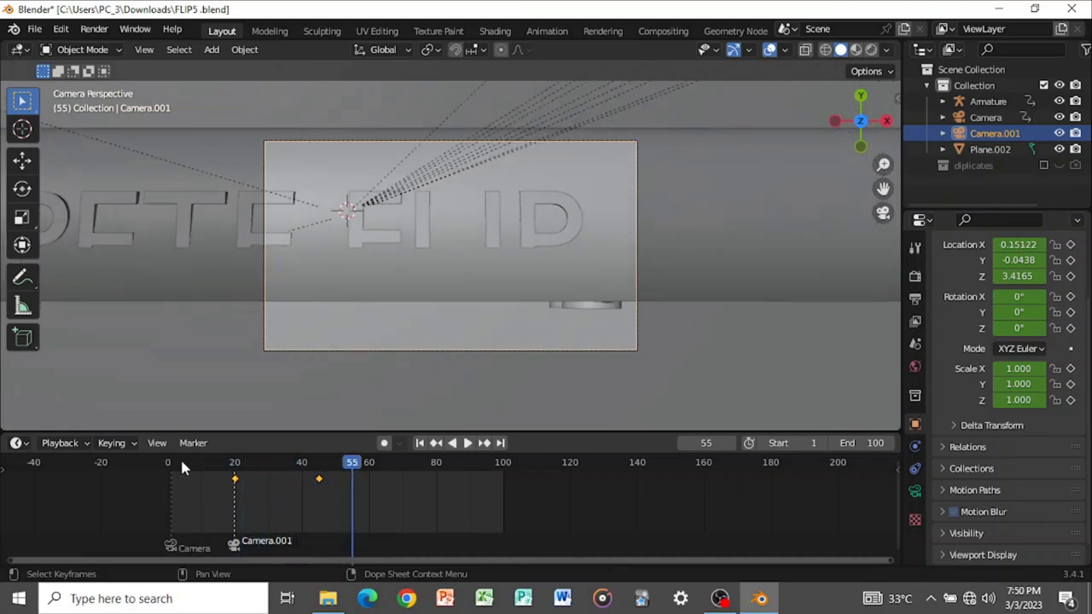
pyautogui.moveTo(356, 474); pyautogui.dragTo(305, 480)
pyautogui.moveTo(394, 382); pyautogui.dragTo(438, 128, button='middle')
pyautogui.scroll(-3, 566, 230)
pyautogui.press('space')
pyautogui.press('space')
# - Select the armature and display its bone's animation curve framed in the Graph Editor
pyautogui.click(441, 130)
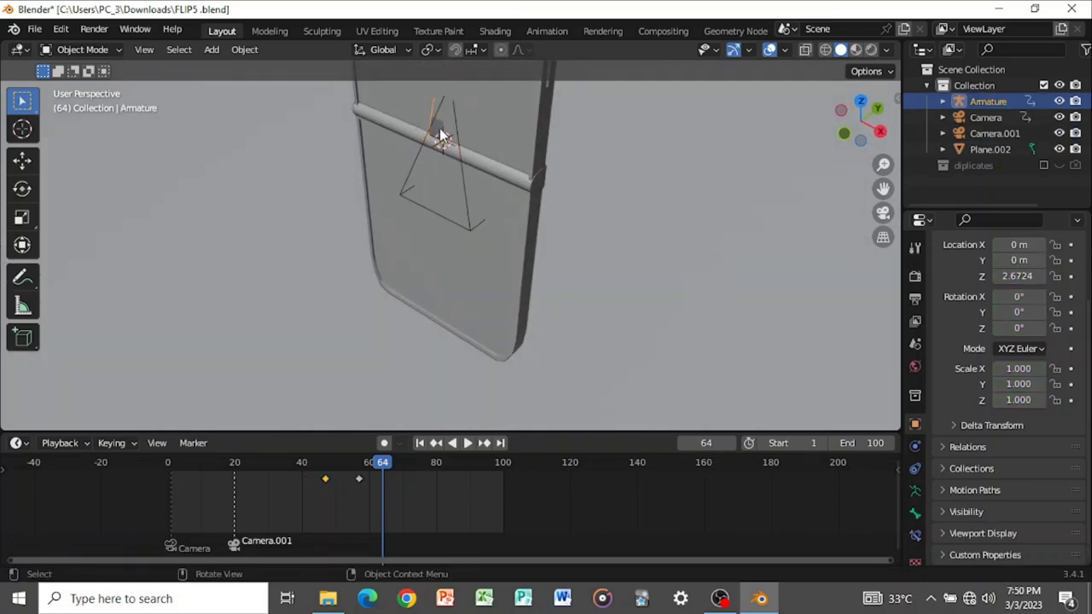
pyautogui.click(441, 132)
pyautogui.click(441, 134)
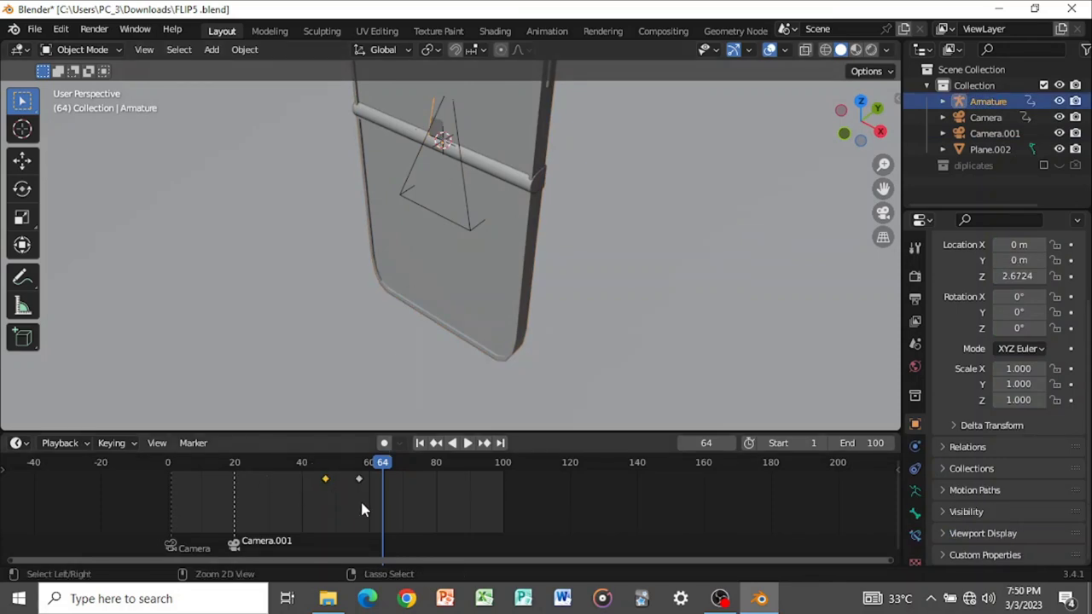
pyautogui.hotkey('ctrl', 'Tab')
pyautogui.scroll(-5, 547, 483)
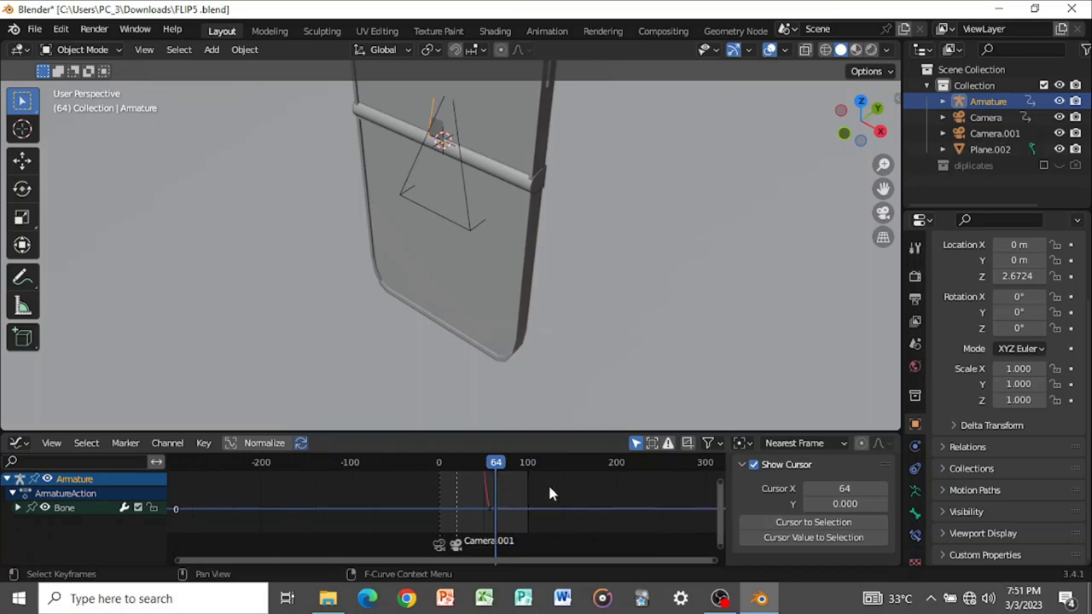
pyautogui.press('Home')
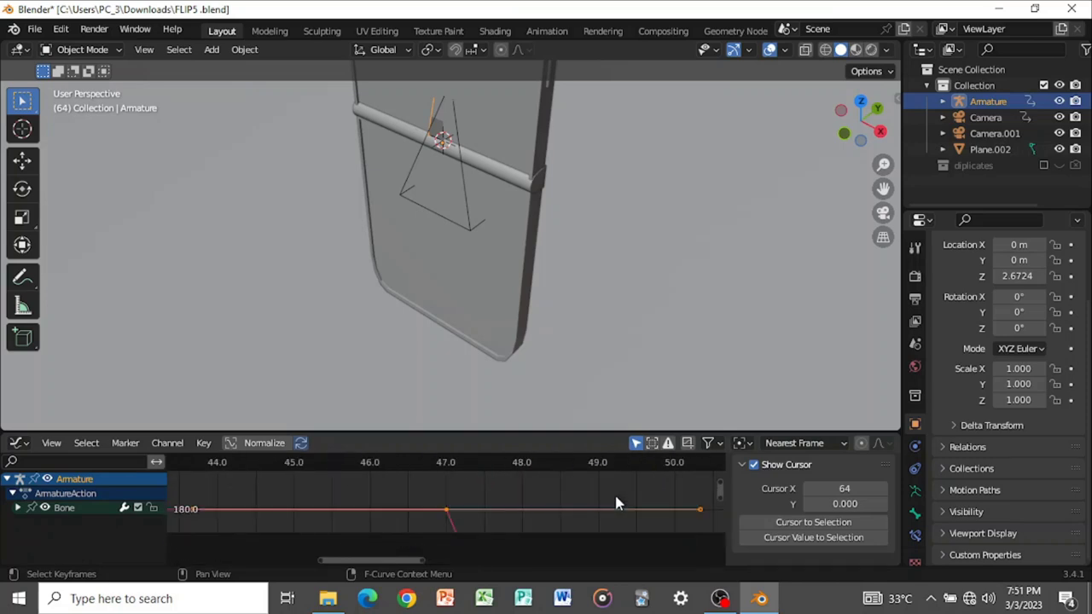
pyautogui.scroll(-6, 614, 499)
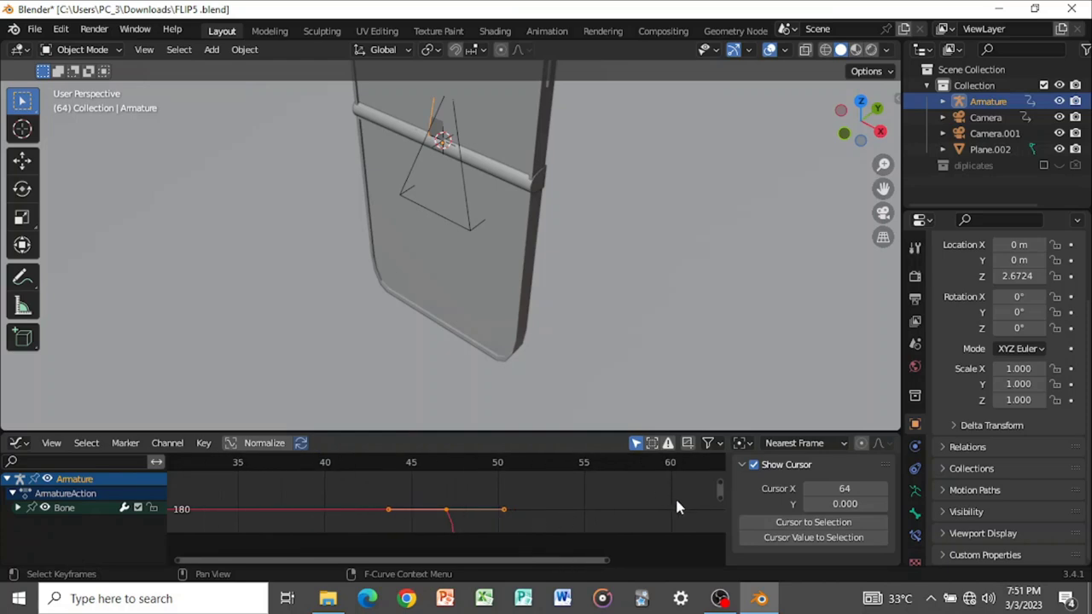
pyautogui.press('Home')
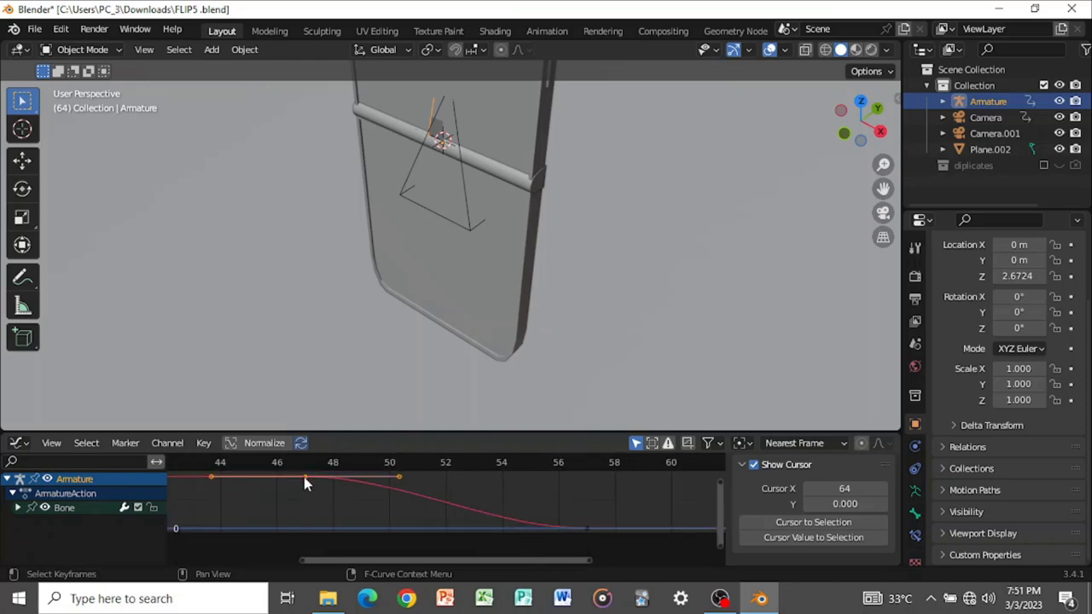
# - Move the bone curve's start keyframe to frame 53 and its end keyframe to frame 55, then return to the Timeline
pyautogui.moveTo(303, 477); pyautogui.dragTo(527, 473)
pyautogui.press('y')
pyautogui.press('x')
pyautogui.click(588, 528)
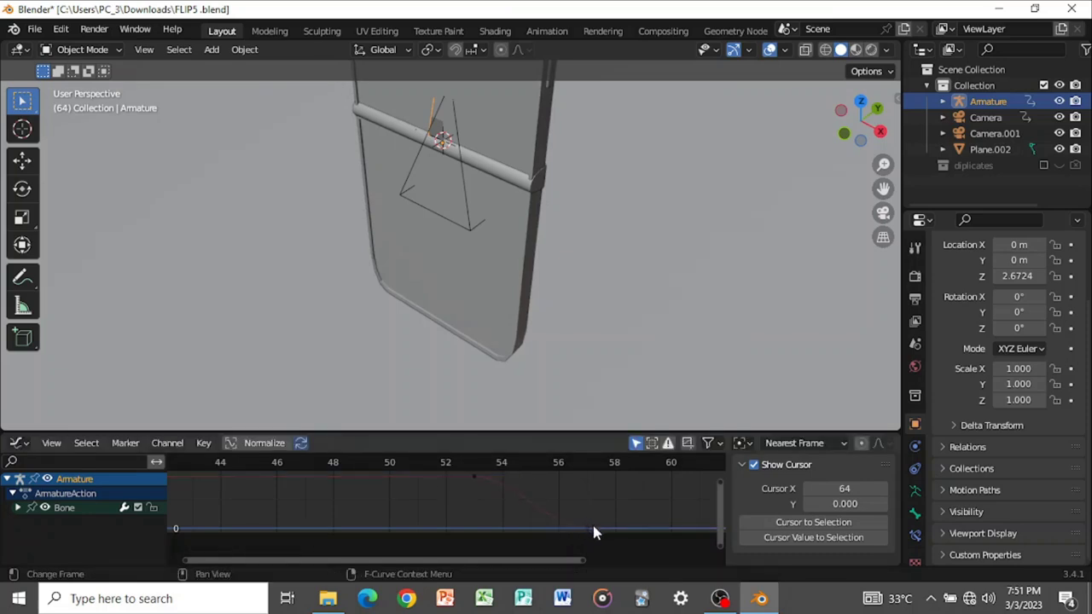
pyautogui.moveTo(578, 502); pyautogui.dragTo(536, 527)
pyautogui.press('x')
pyautogui.hotkey('ctrl', 'Tab')
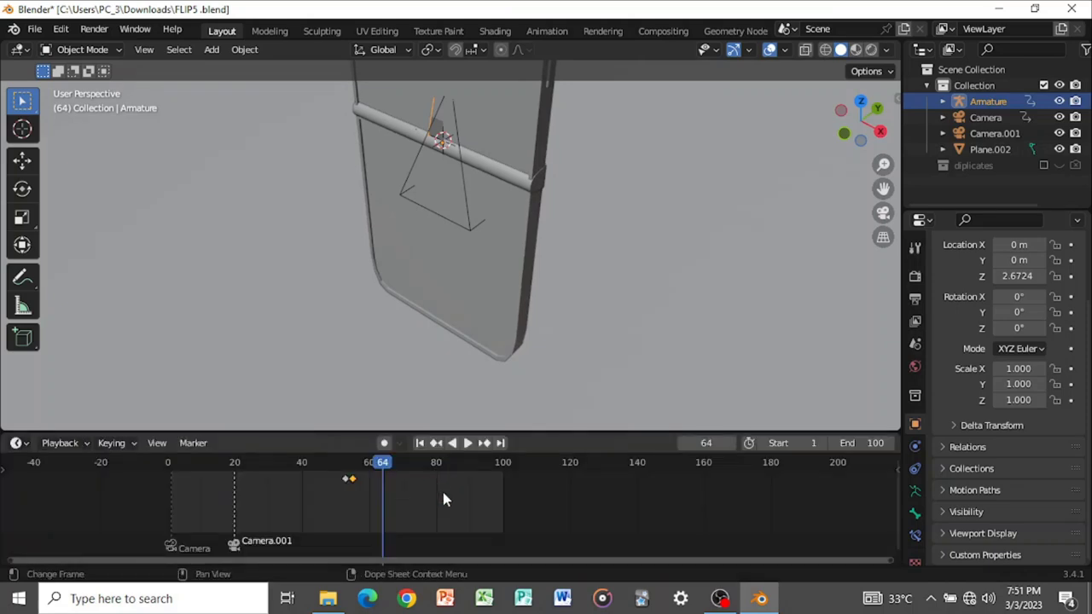
# - Play back the shortened phone opening, running it again from frame 41
pyautogui.moveTo(379, 471); pyautogui.dragTo(341, 474)
pyautogui.press('space')
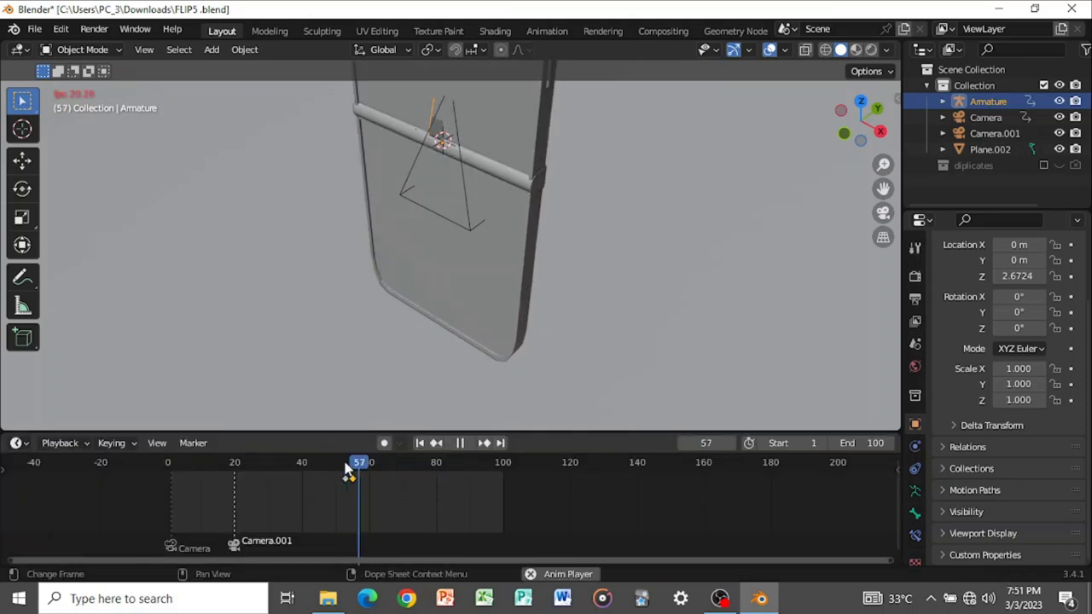
pyautogui.scroll(-2, 380, 473)
pyautogui.press('space')
pyautogui.scroll(-4, 527, 279)
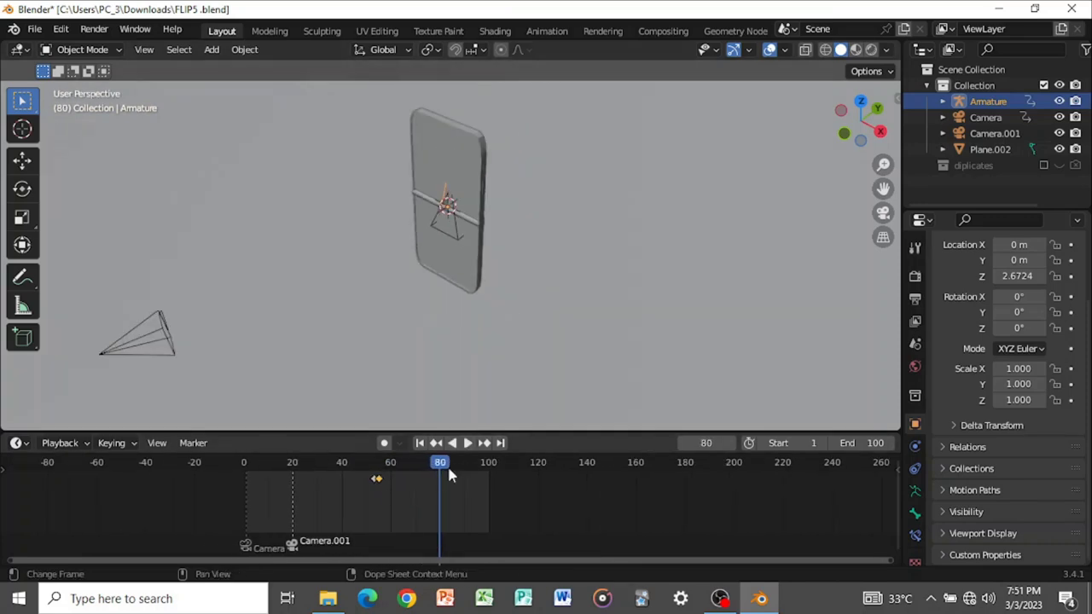
pyautogui.moveTo(435, 464); pyautogui.dragTo(343, 465)
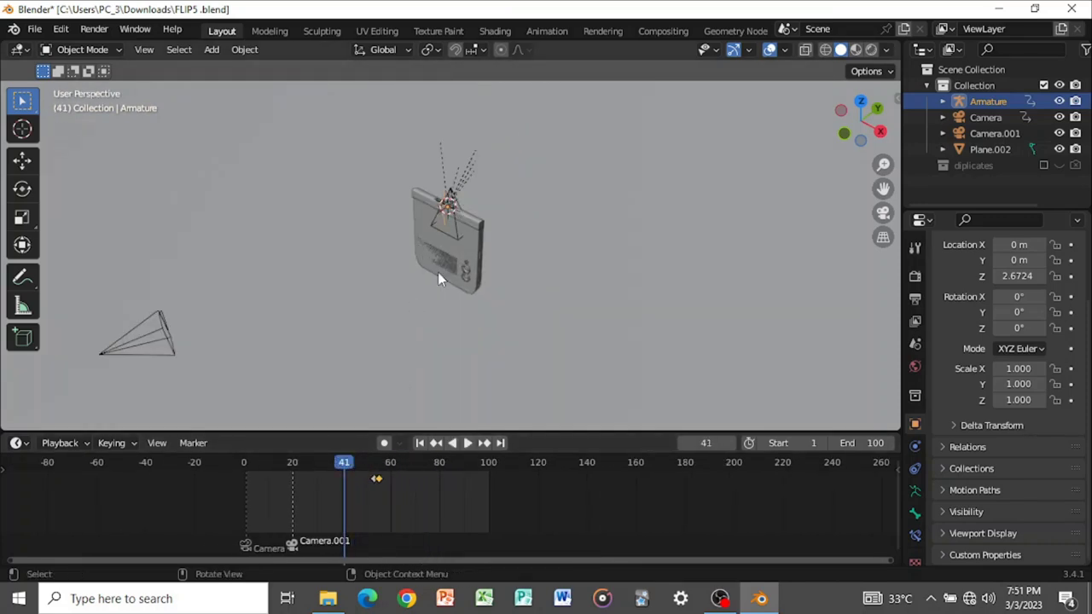
pyautogui.press('space')
pyautogui.press('space')
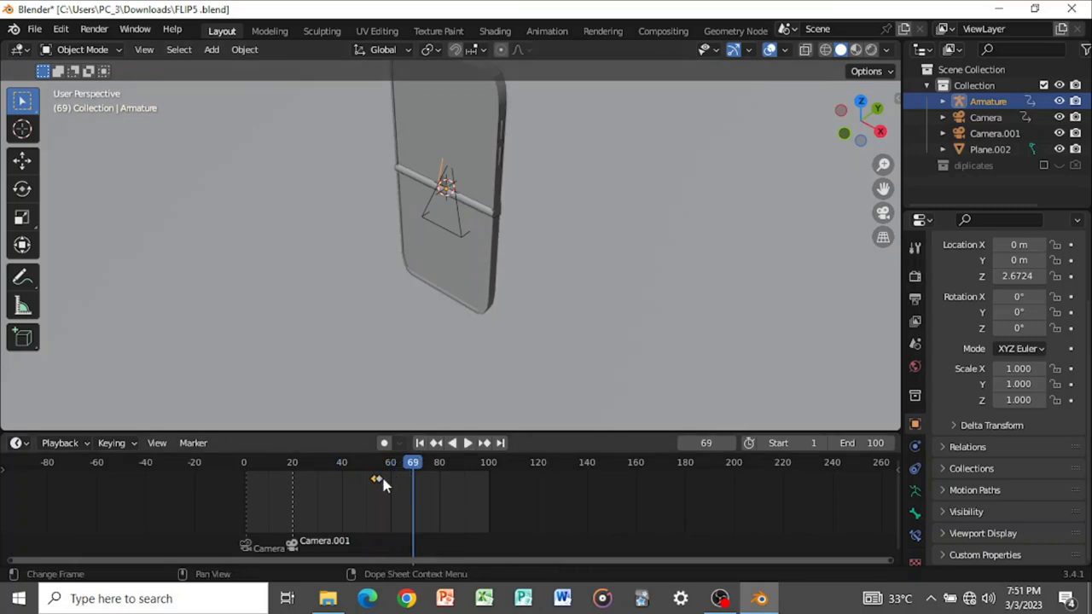
# - Move the armature's end keyframe to frame 58 and replay the opening from just before it starts
pyautogui.moveTo(380, 481); pyautogui.dragTo(389, 482)
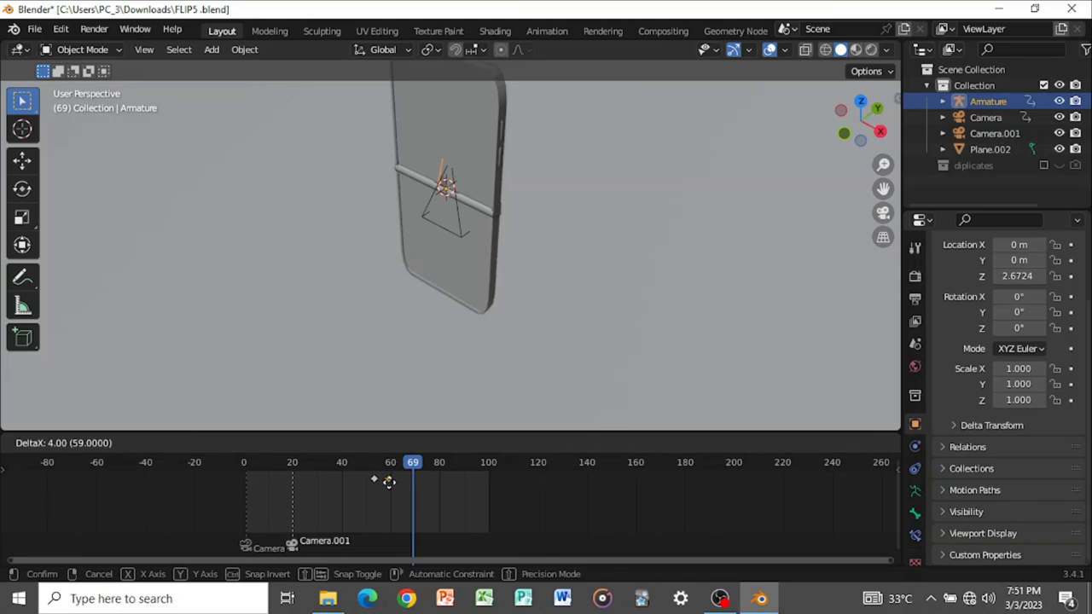
pyautogui.moveTo(386, 482); pyautogui.dragTo(388, 487)
pyautogui.click(366, 469)
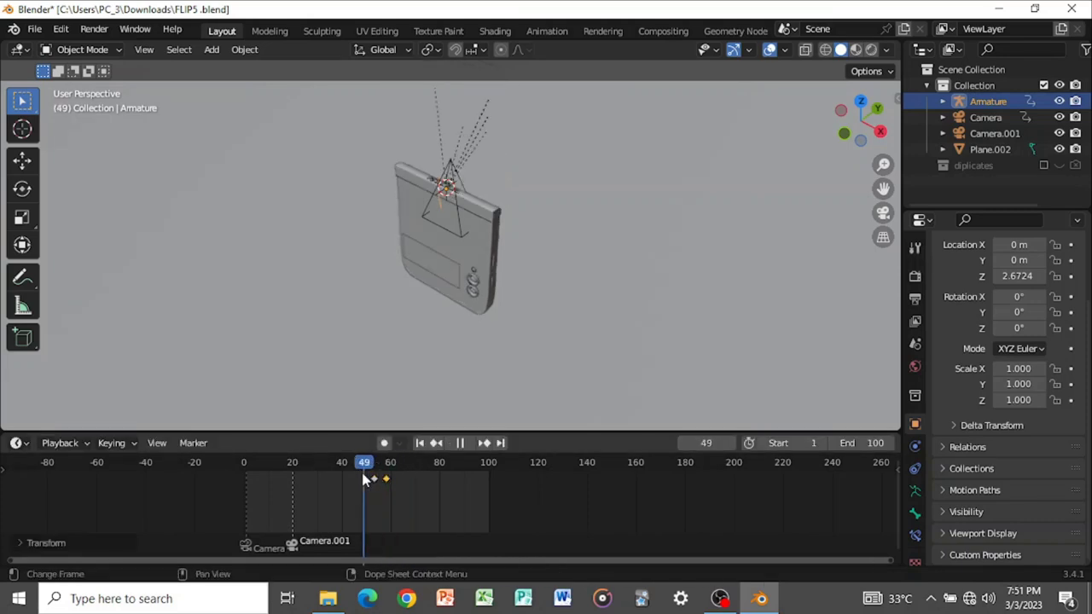
pyautogui.press('space')
pyautogui.press('space')
pyautogui.moveTo(426, 473); pyautogui.dragTo(359, 473)
pyautogui.scroll(4, 384, 469)
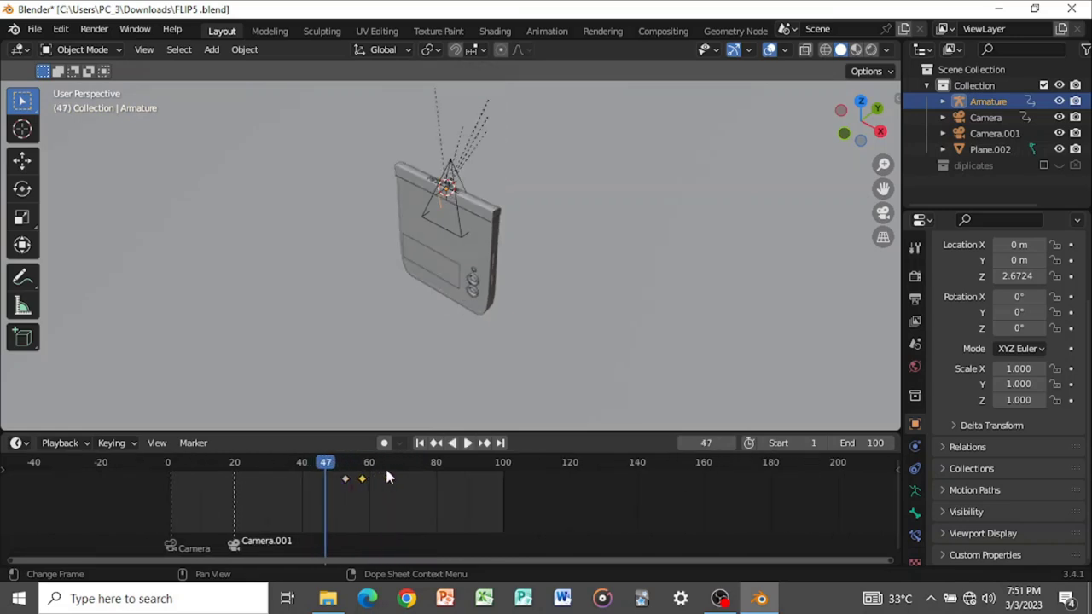
# - Move Camera.001's last keyframe to frame 41 and review the playback from there, returning to frame 41
pyautogui.click(457, 199)
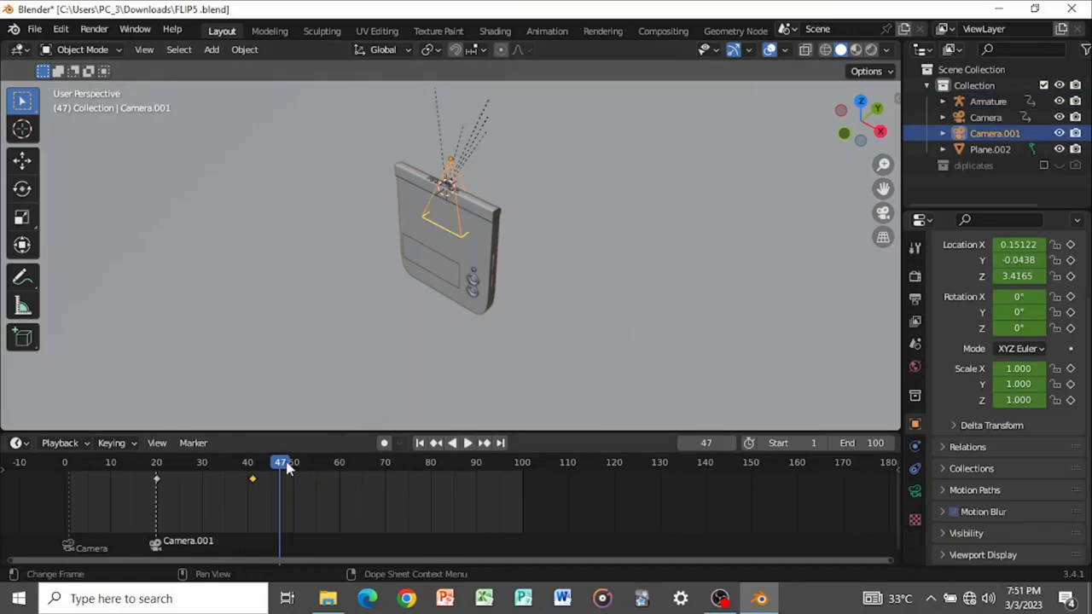
pyautogui.moveTo(288, 467); pyautogui.dragTo(254, 463)
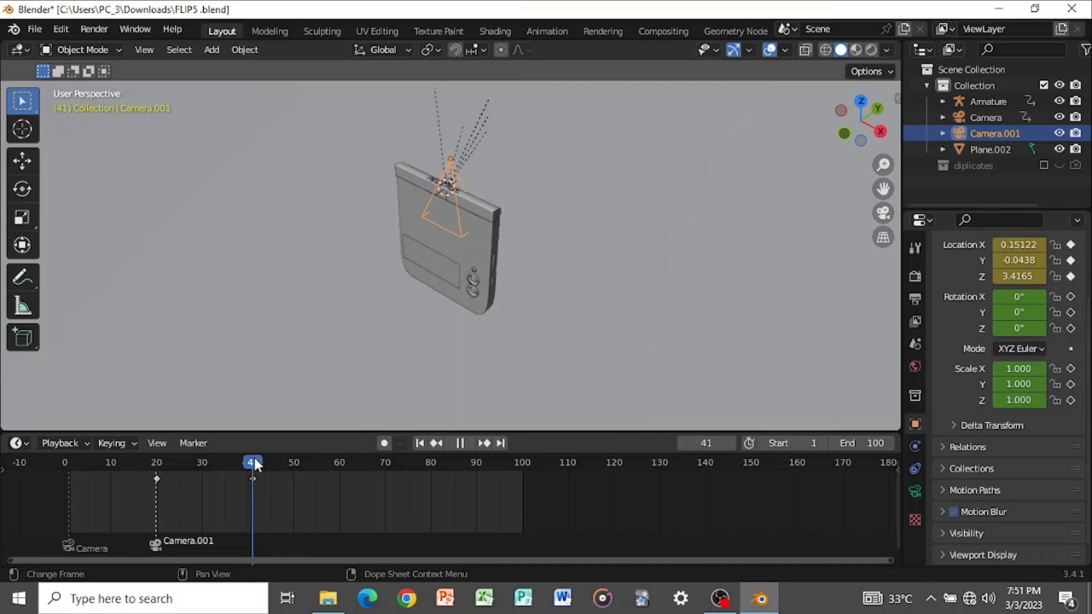
pyautogui.moveTo(486, 299); pyautogui.dragTo(489, 236, button='middle')
pyautogui.press('space')
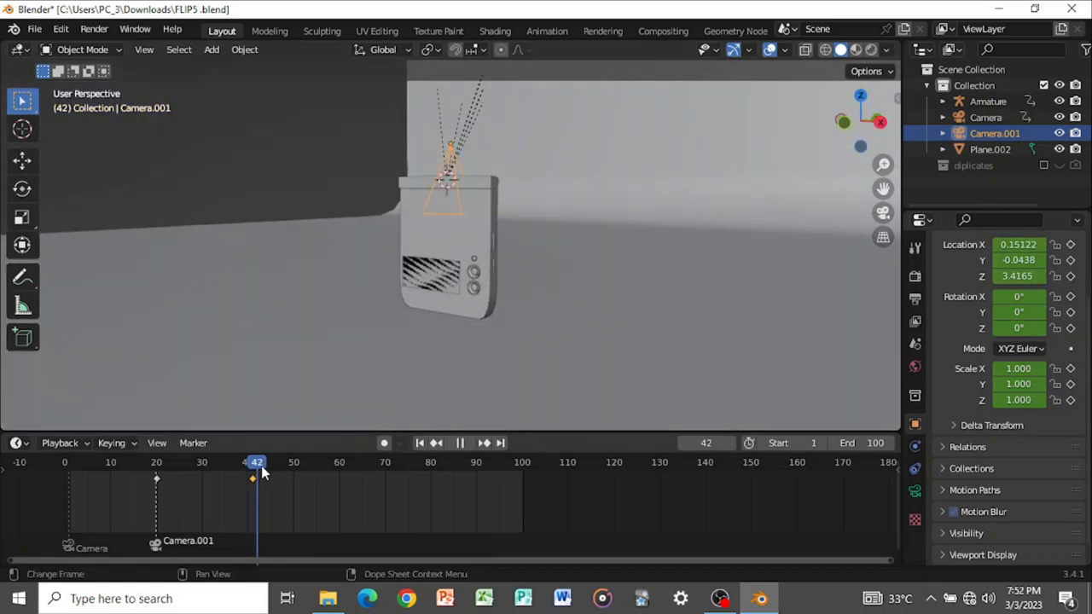
pyautogui.moveTo(291, 480); pyautogui.dragTo(252, 458)
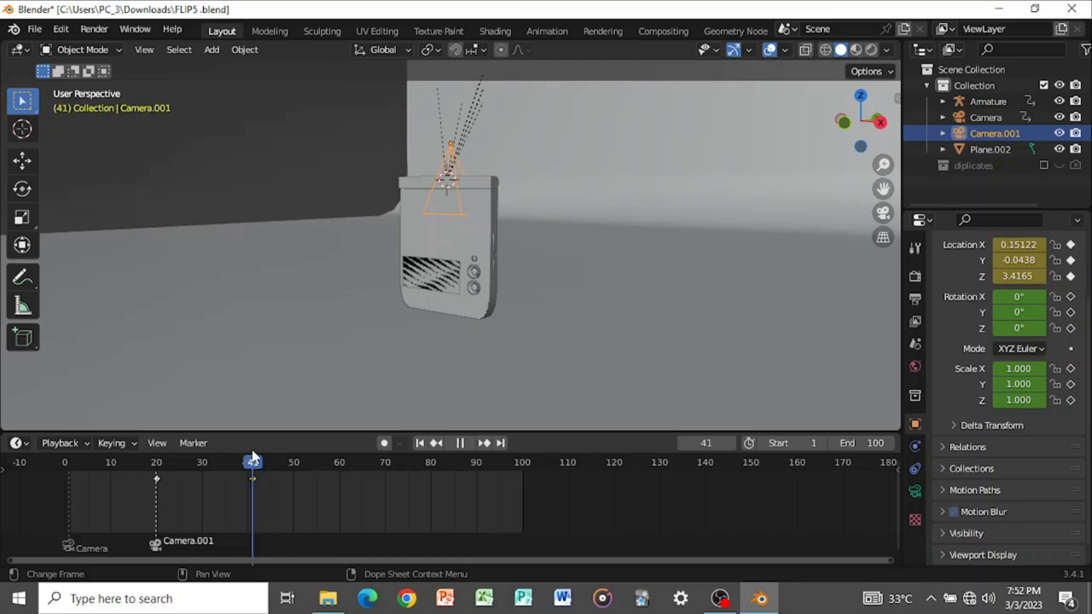
# - Add a third camera to the scene at frame 41 and check the current view through the active camera
pyautogui.hotkey('shift', 'a')
pyautogui.click(514, 347)
pyautogui.press('ctrl+KP_0')
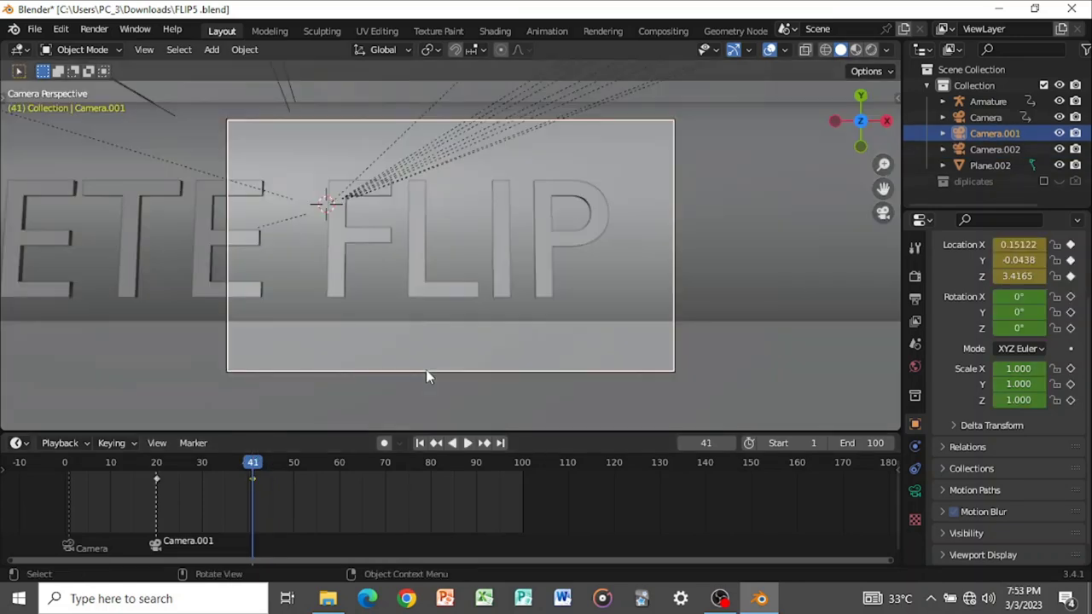
pyautogui.click(426, 370)
# - Select Camera.002 at the phone's hinge and set it as the active camera
pyautogui.moveTo(569, 304); pyautogui.dragTo(431, 185, button='middle')
pyautogui.scroll(-4, 546, 238)
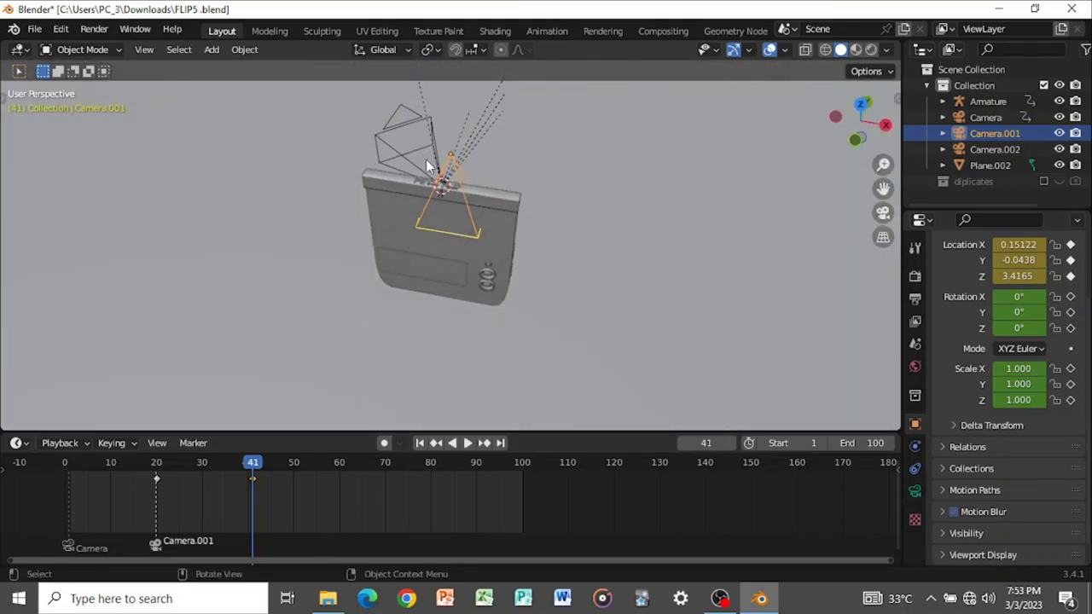
pyautogui.click(426, 160)
pyautogui.click(401, 122)
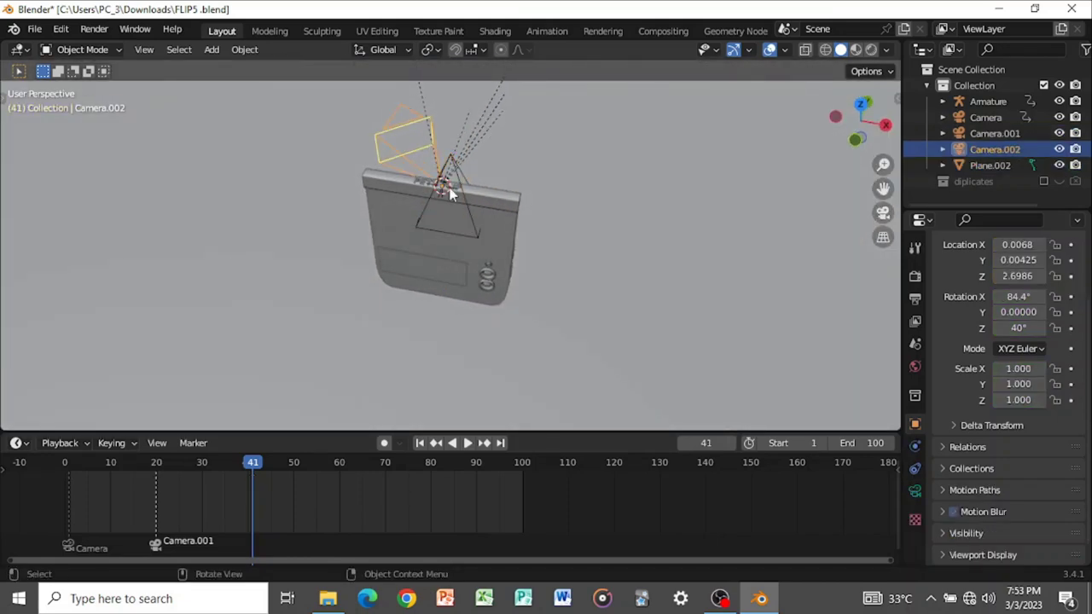
pyautogui.rightClick(594, 217)
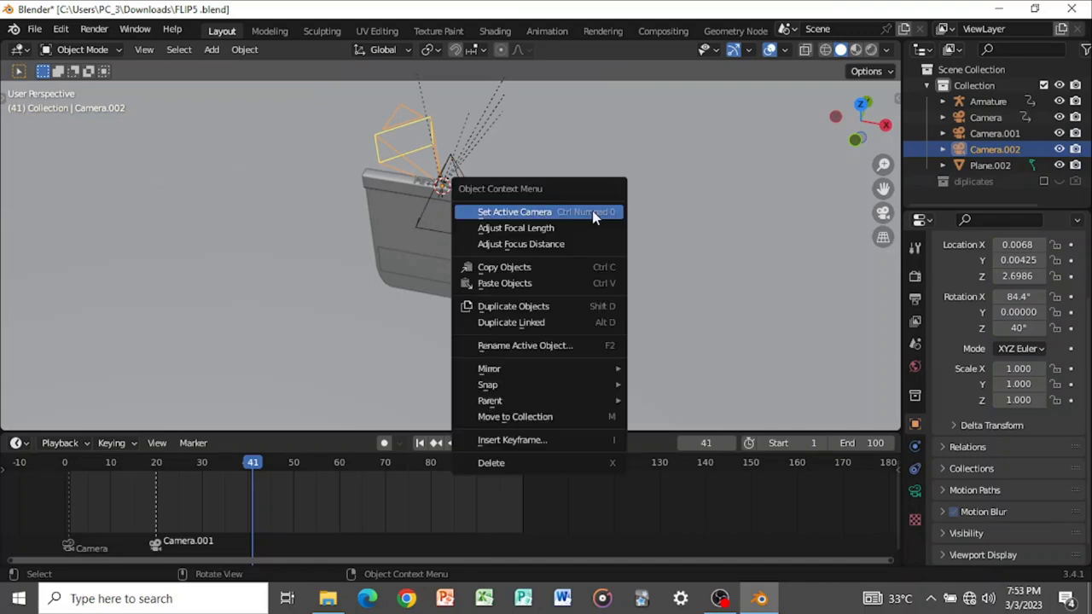
pyautogui.click(595, 217)
# - Move Camera.002 back about 16.3 m along its local Z axis and lower it about 1.08 m on global Z
pyautogui.press('g')
pyautogui.press('z')
pyautogui.press('z')
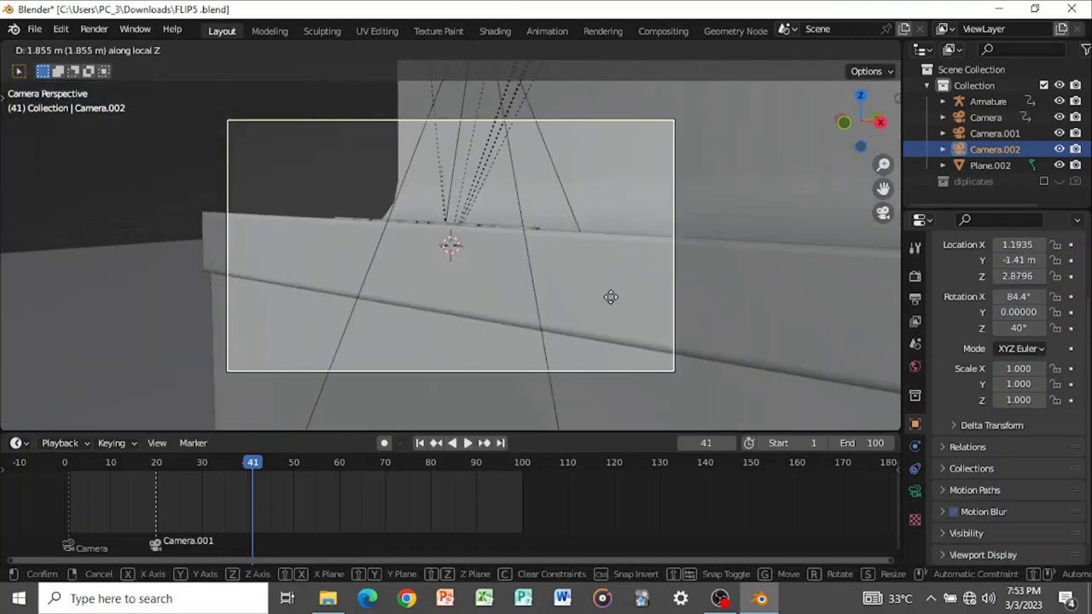
pyautogui.click(649, 419)
pyautogui.press('g')
pyautogui.press('z')
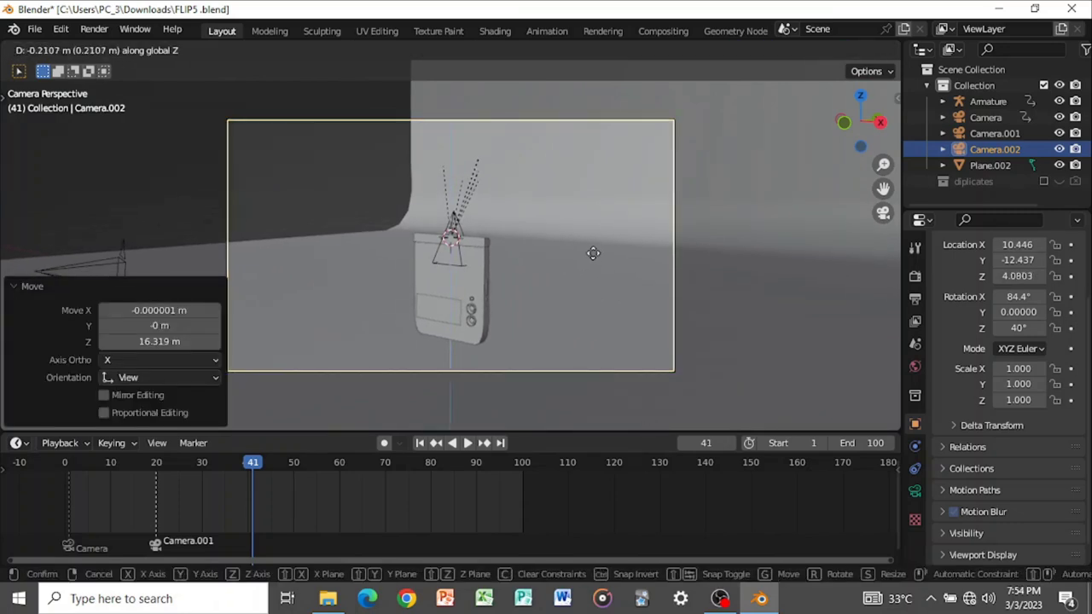
pyautogui.click(602, 345)
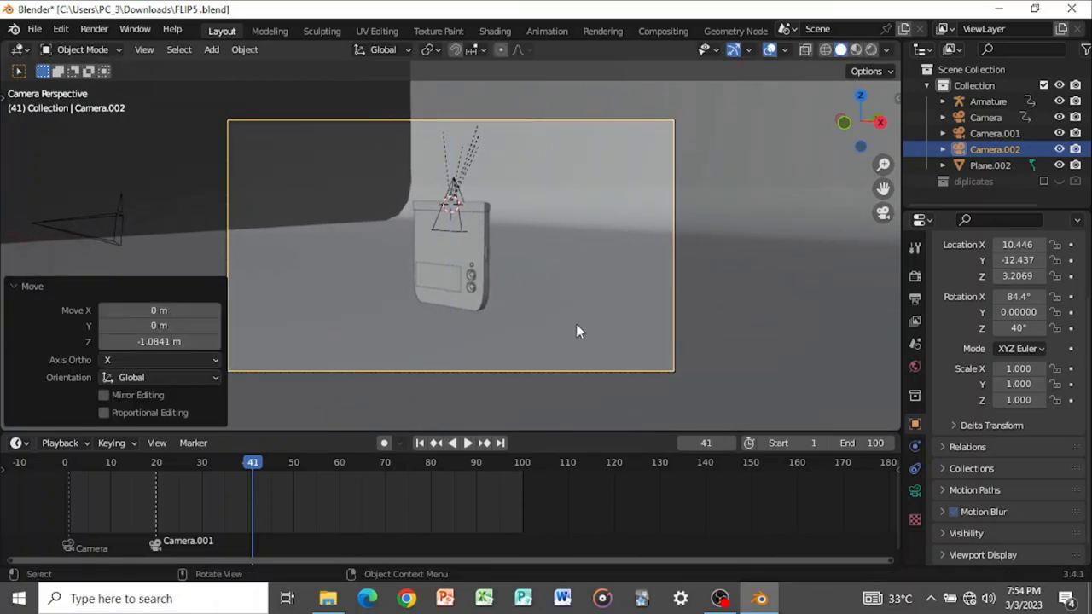
# - Frame the closed phone from the front and align the active camera to that view
pyautogui.moveTo(577, 328); pyautogui.dragTo(614, 343, button='middle')
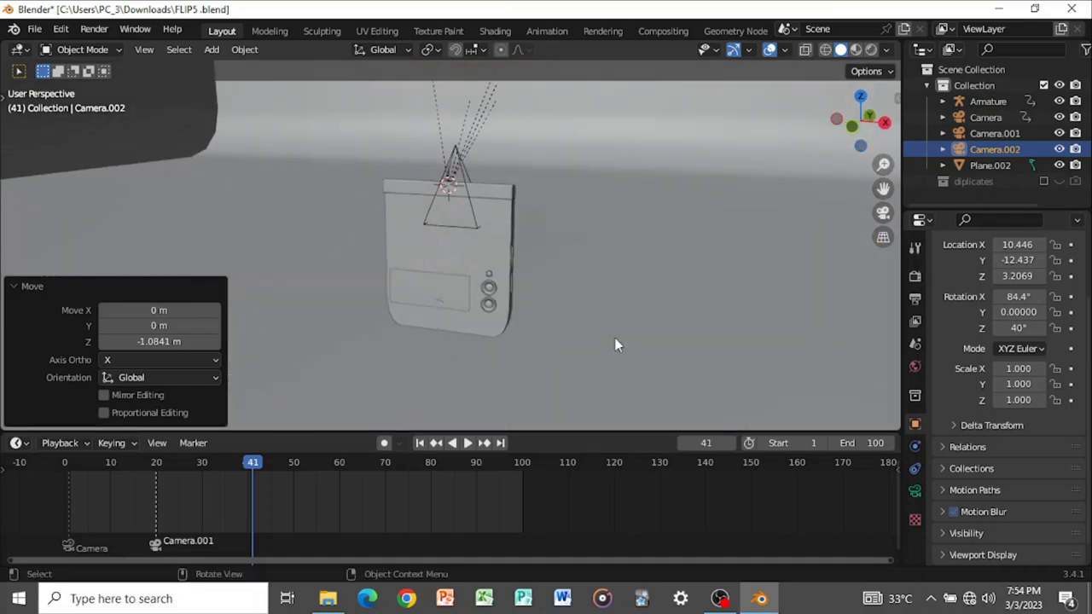
pyautogui.scroll(2, 615, 338)
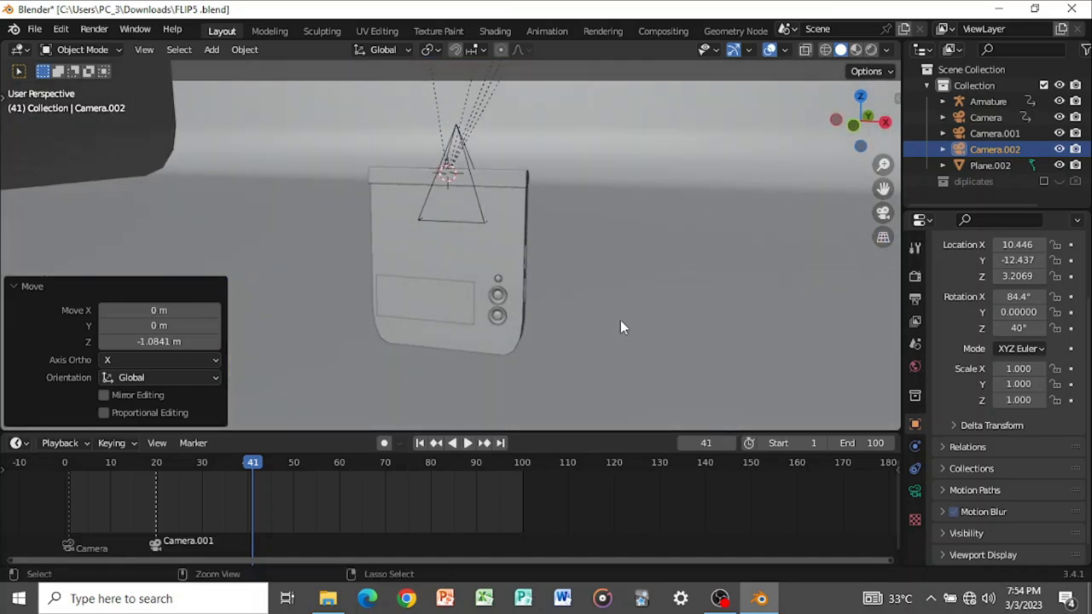
pyautogui.press('ctrl+alt+KP_0')
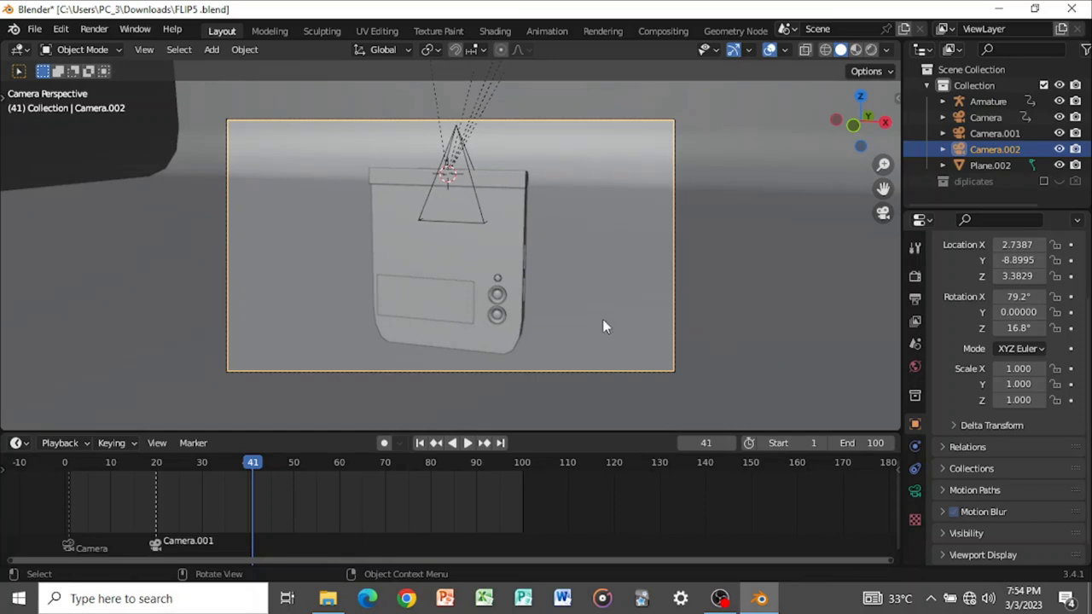
# - Pull Camera.002 back about 11.2 m along its local Z axis and bring it forward about 2.2 m
pyautogui.press('g')
pyautogui.press('z')
pyautogui.press('z')
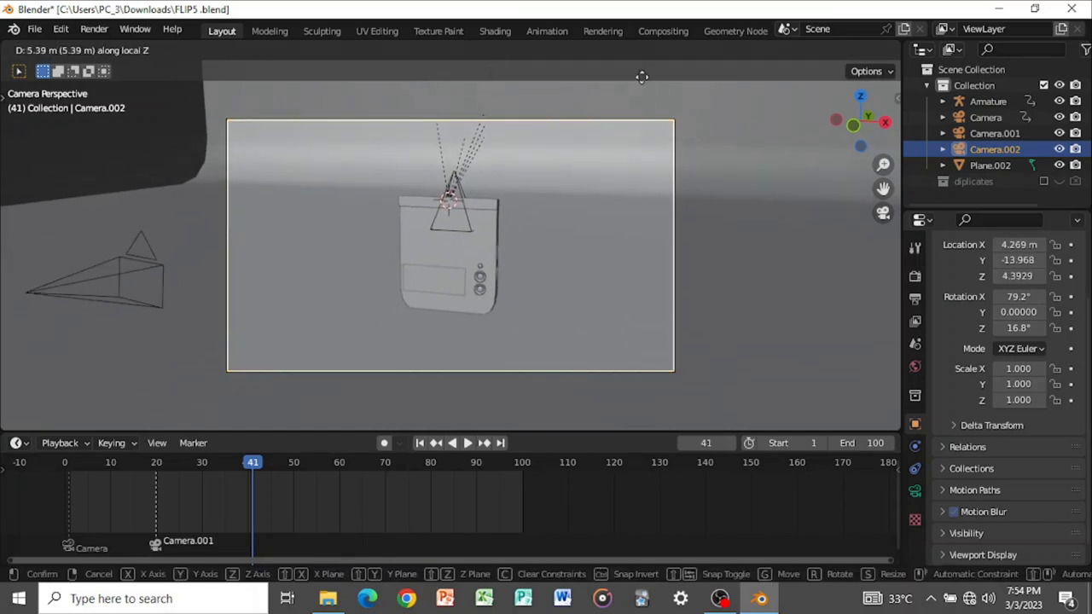
pyautogui.click(649, 120)
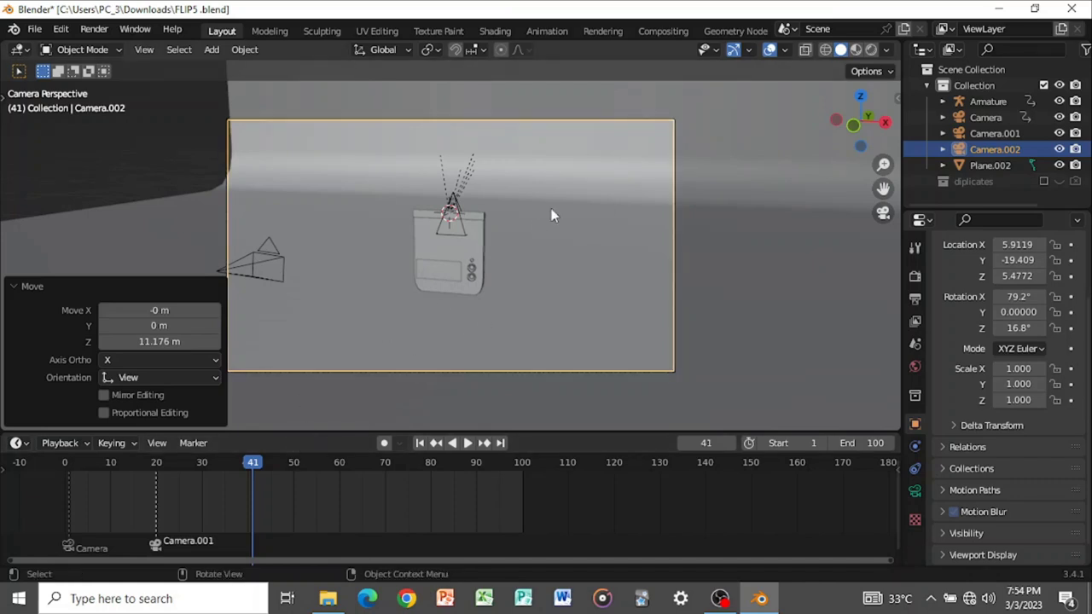
pyautogui.press('g')
pyautogui.press('z')
pyautogui.press('z')
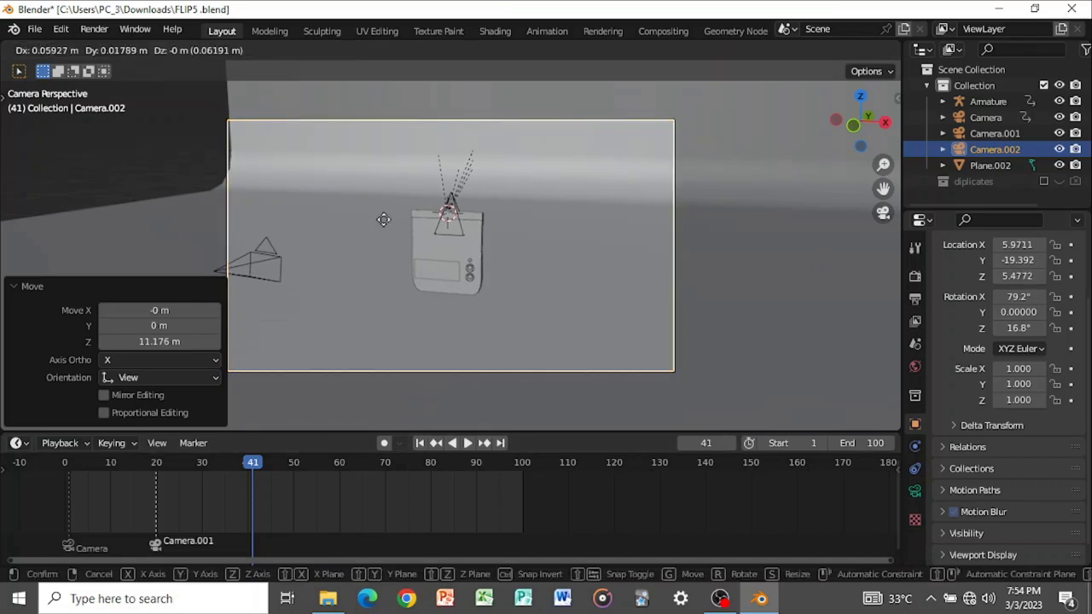
pyautogui.click(352, 148)
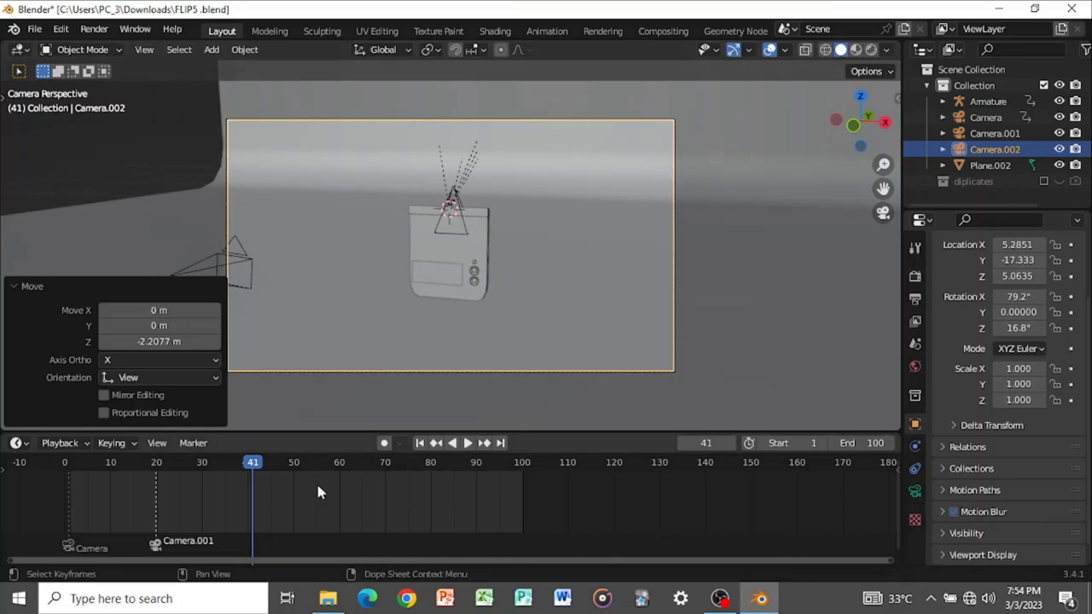
# - Bind Camera.002 to a timeline marker at frame 41 and review the camera switches in playback, returning to frame 41
pyautogui.hotkey('ctrl', 'b')
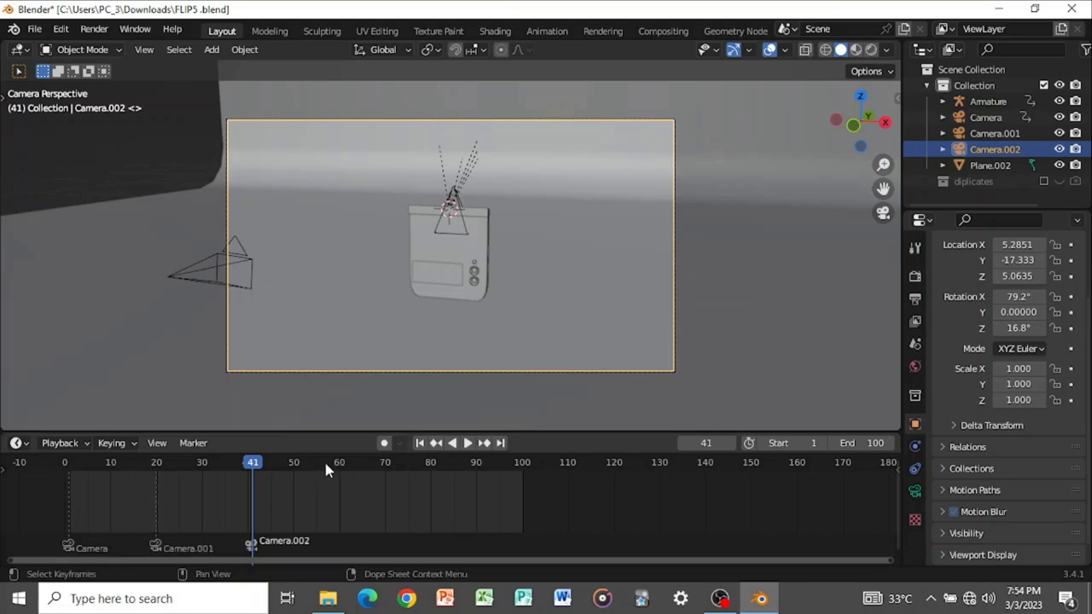
pyautogui.moveTo(252, 462); pyautogui.dragTo(98, 461)
pyautogui.press('space')
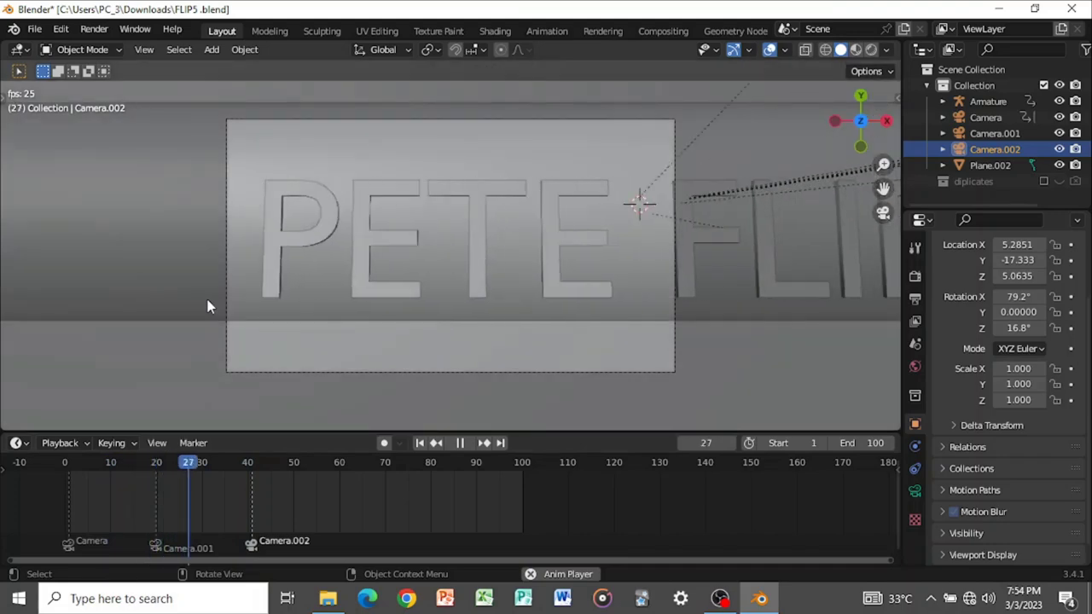
pyautogui.press('space')
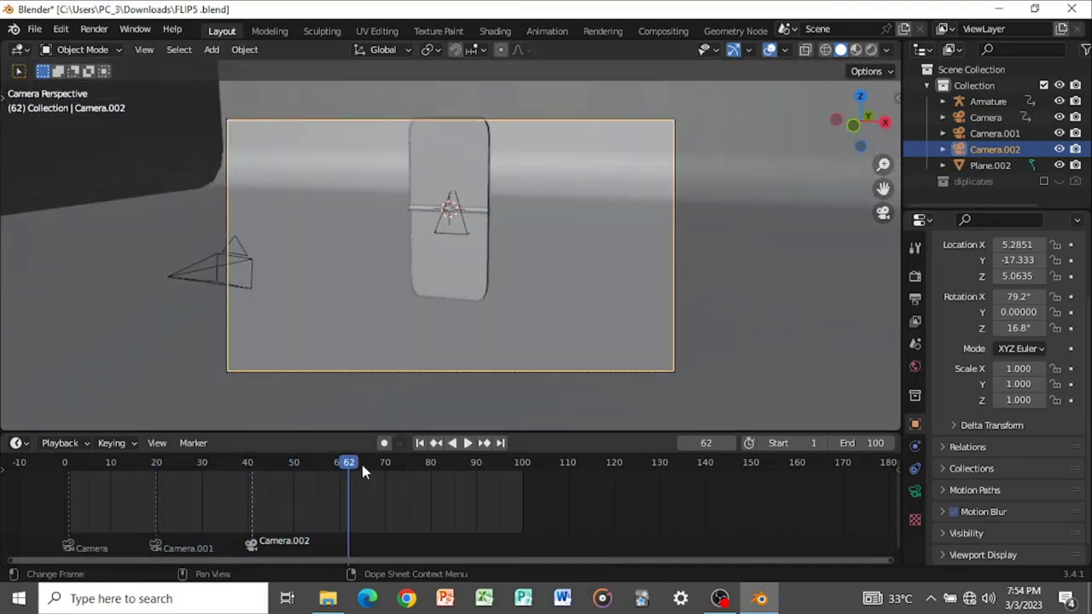
pyautogui.moveTo(361, 460)
pyautogui.mouseDown()
pyautogui.moveTo(291, 438)
pyautogui.moveTo(341, 463)
pyautogui.mouseUp()
pyautogui.press('space')
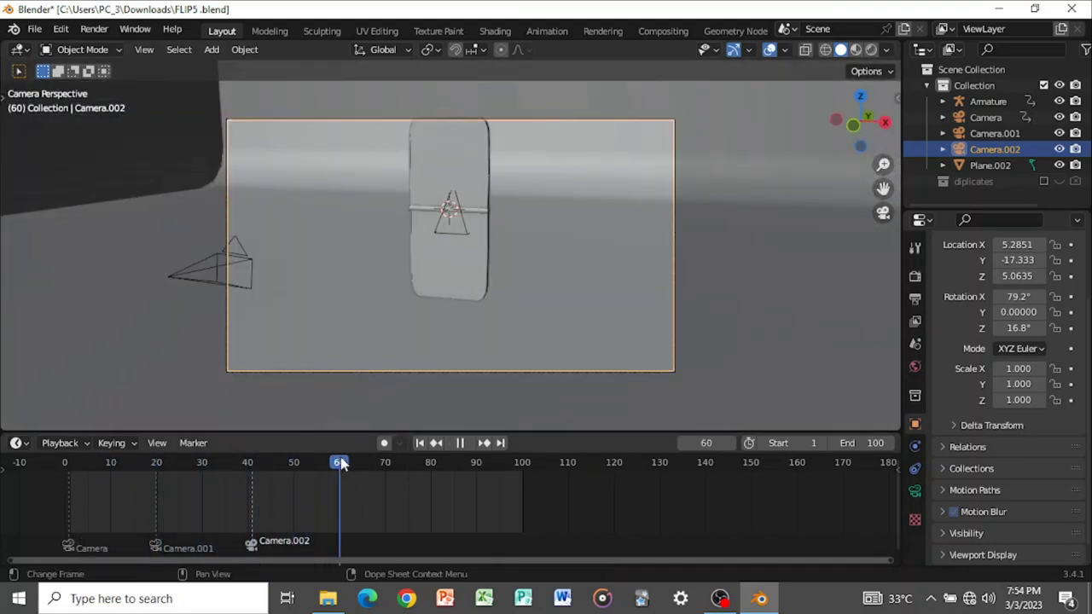
pyautogui.click(251, 461)
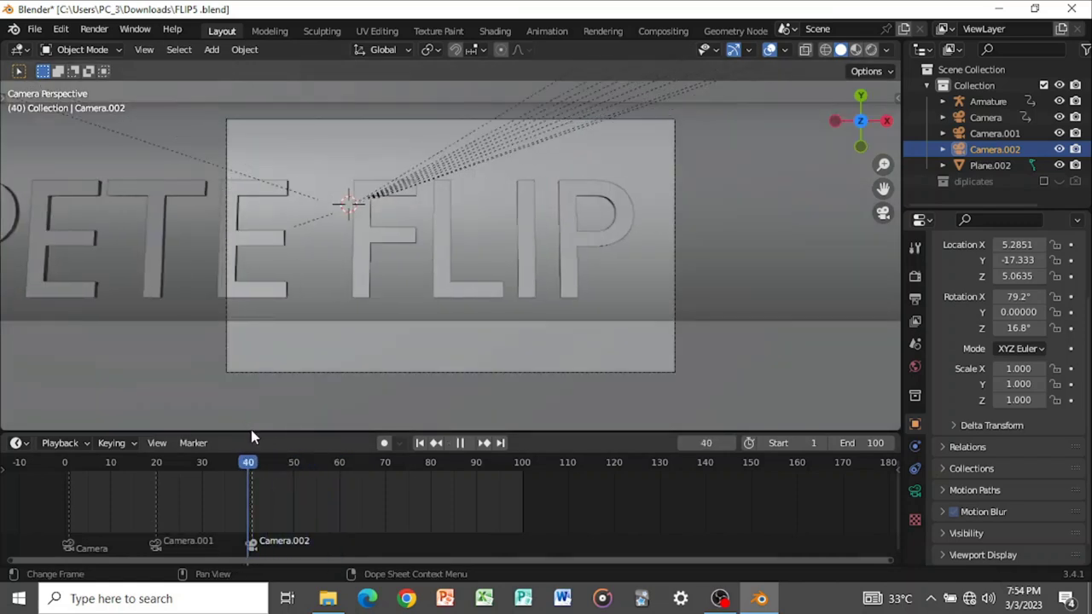
pyautogui.press('space')
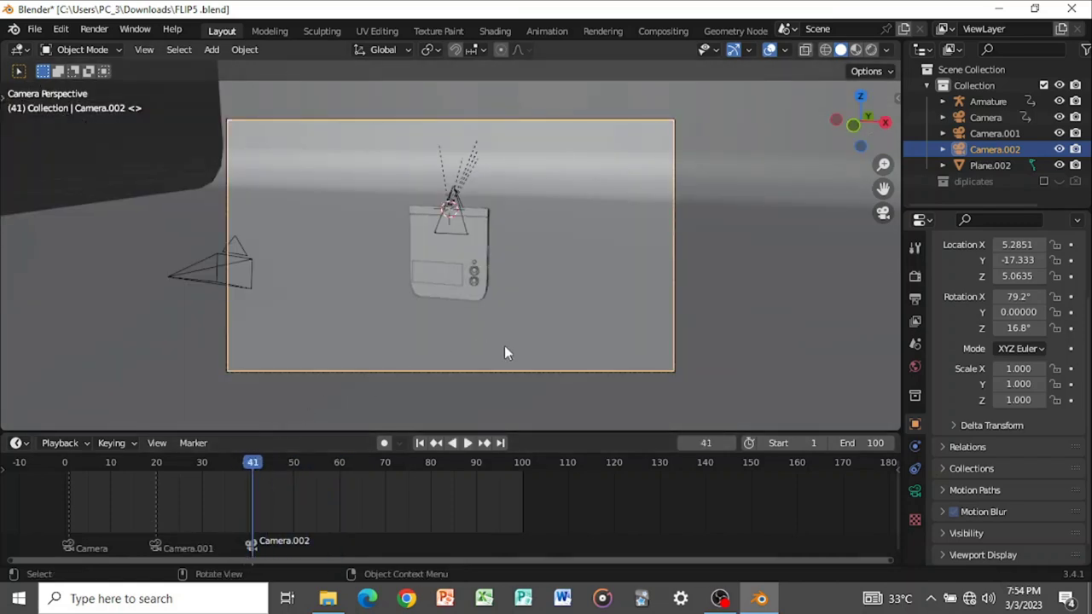
# - Raise Camera.002 about 0.66 m on global Z and set its focal length to 70 mm
pyautogui.press('g')
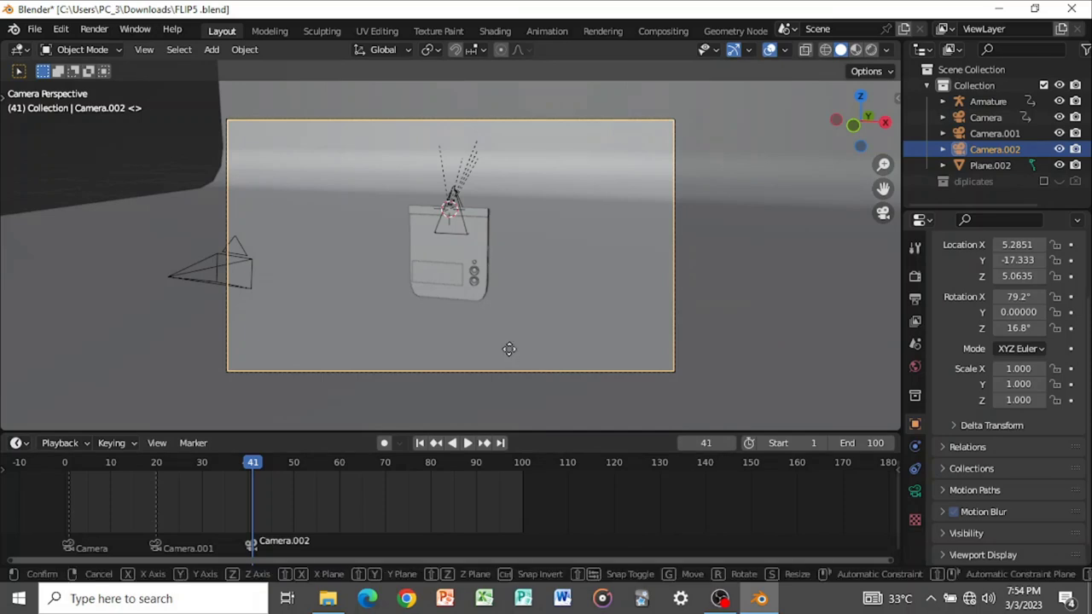
pyautogui.press('z')
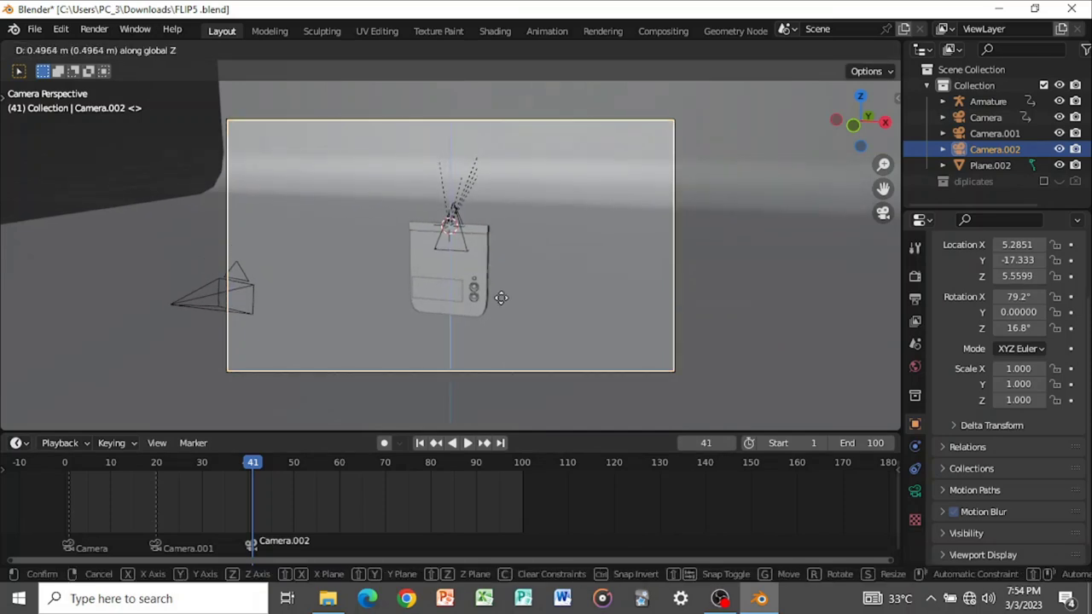
pyautogui.click(497, 297)
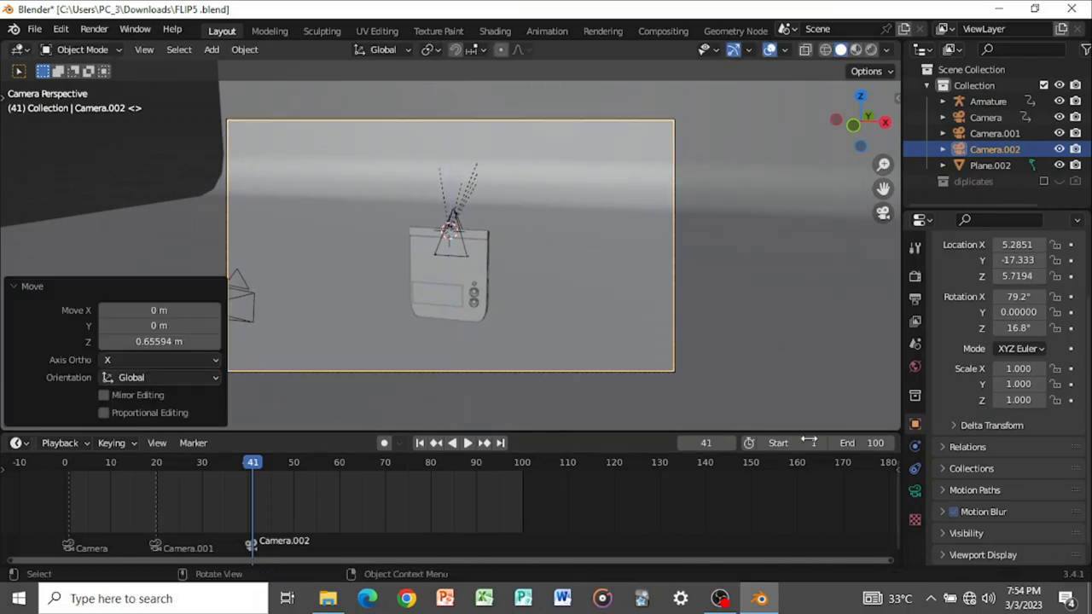
pyautogui.click(915, 490)
pyautogui.click(1018, 272)
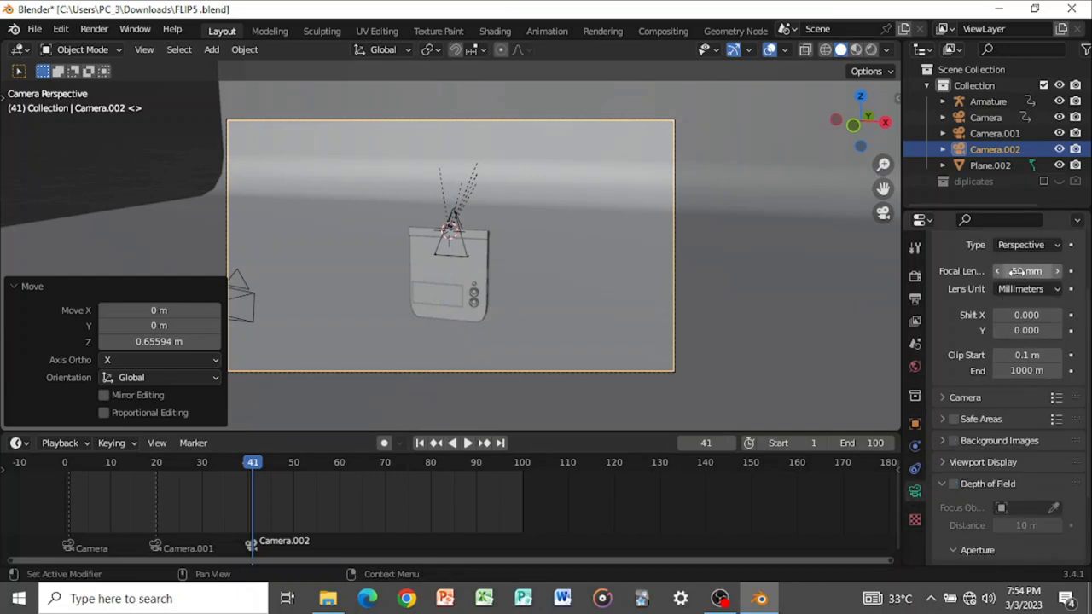
pyautogui.write('70')
pyautogui.press('Return')
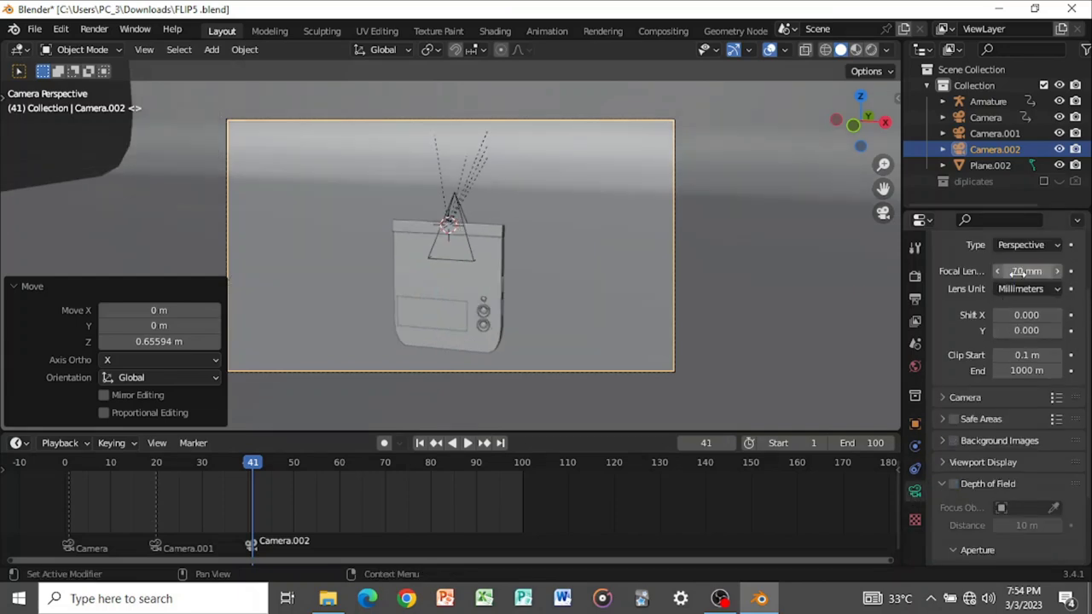
# - Play the phone opening and pull Camera.002 back along its local Z axis until the open phone fits the frame
pyautogui.press('space')
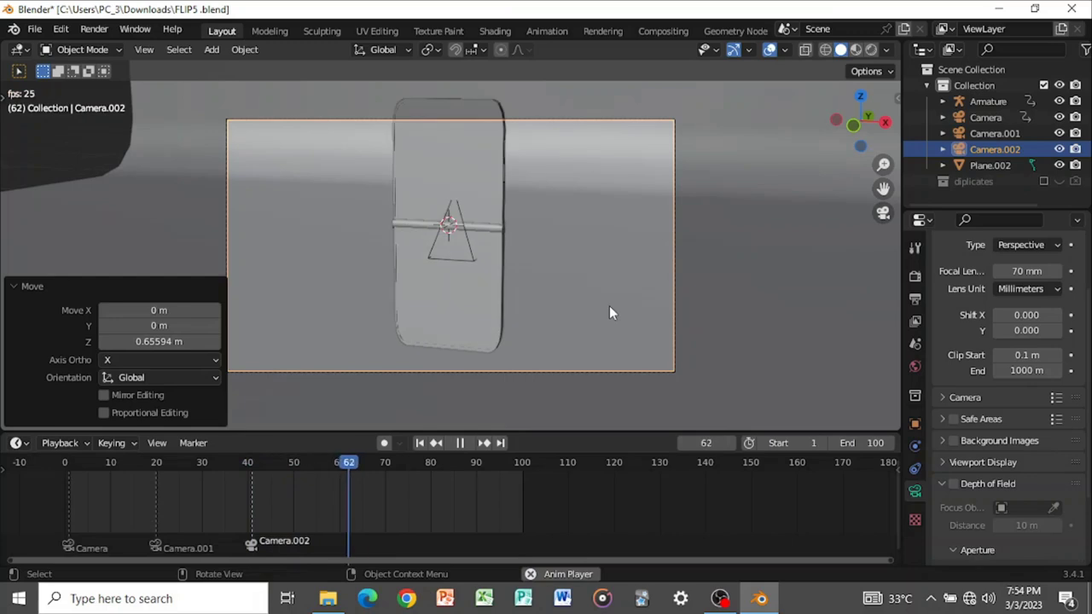
pyautogui.press('space')
pyautogui.press('g')
pyautogui.press('z')
pyautogui.press('z')
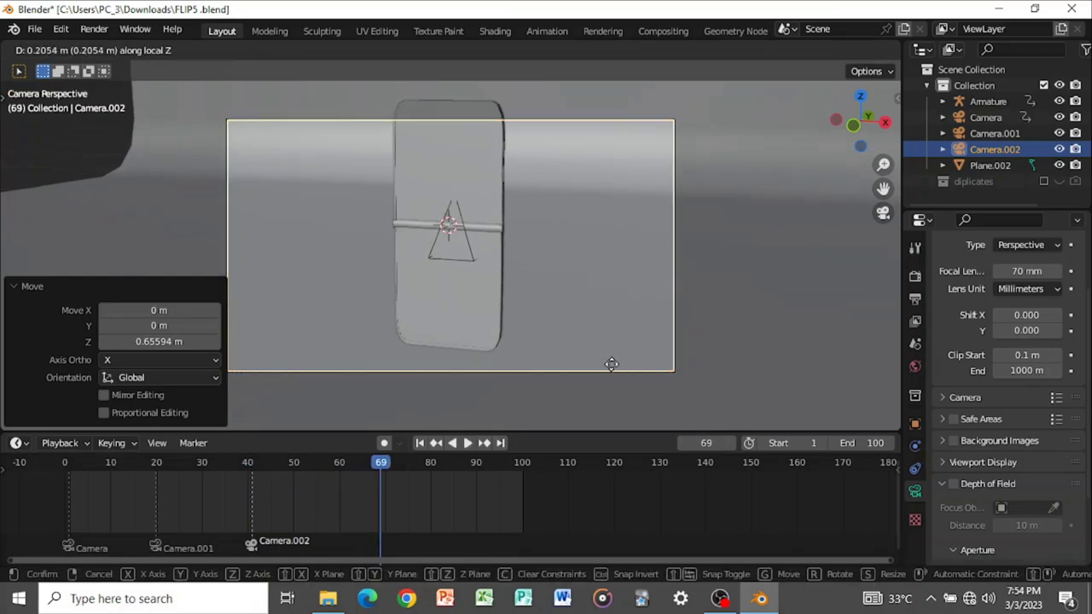
pyautogui.click(641, 134)
# - Replay the animation from the start and again from before the third camera's marker, ending at frame 59
pyautogui.moveTo(375, 476); pyautogui.dragTo(65, 443)
pyautogui.press('space')
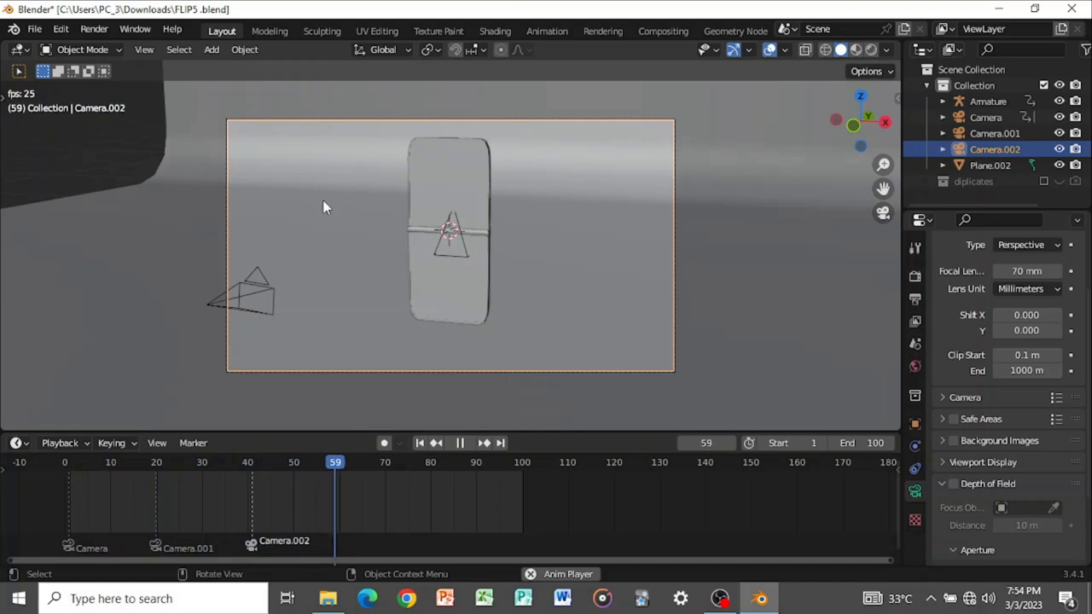
pyautogui.press('space')
pyautogui.moveTo(373, 467); pyautogui.dragTo(225, 468)
pyautogui.press('space')
pyautogui.click(314, 473)
pyautogui.moveTo(314, 473); pyautogui.dragTo(336, 482)
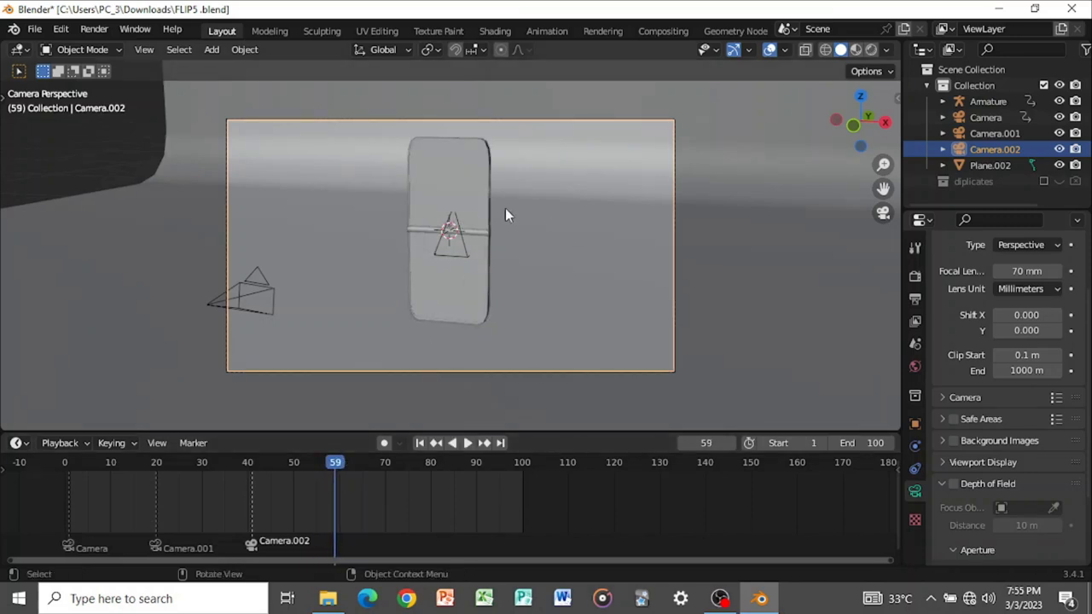
# - Move the armature's end keyframe to frame 61 and replay the animation from the first frame
pyautogui.click(452, 224)
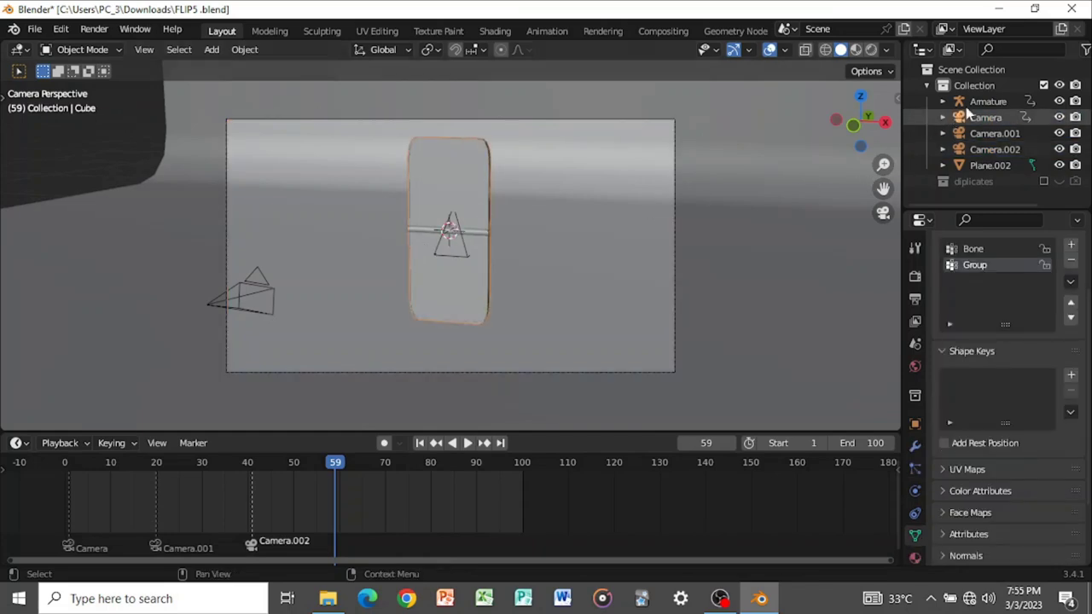
pyautogui.moveTo(332, 483); pyautogui.dragTo(345, 490)
pyautogui.hotkey('shift', 'Left')
pyautogui.press('space')
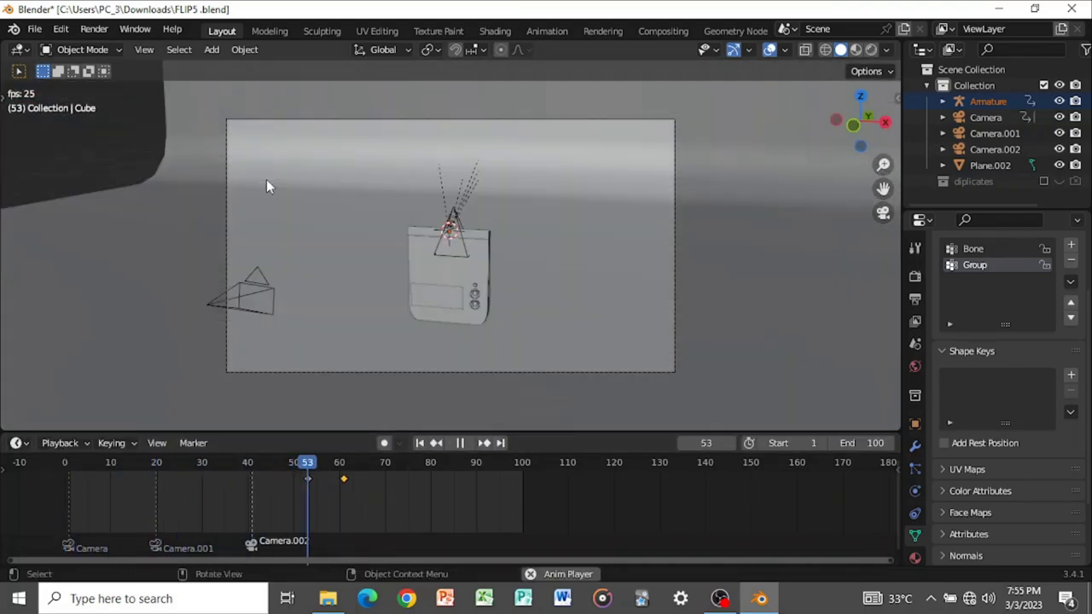
pyautogui.press('space')
# - Preview the scene in rendered shading, go to frame 1 and return to solid shading
pyautogui.moveTo(450, 152); pyautogui.dragTo(328, 118, button='middle')
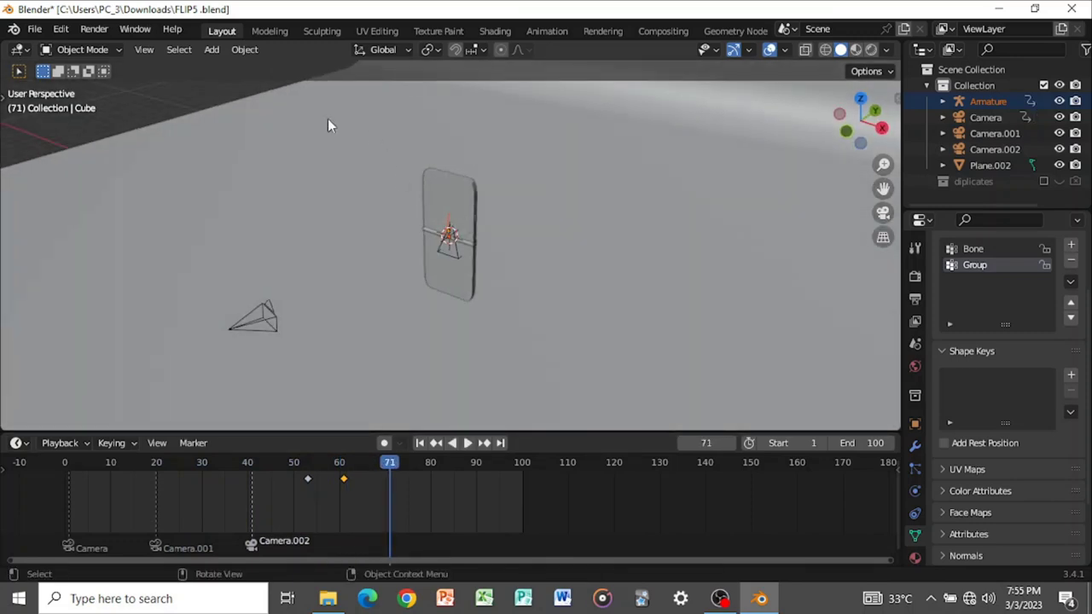
pyautogui.click(870, 49)
pyautogui.moveTo(577, 217)
pyautogui.mouseDown(button='middle')
pyautogui.moveTo(674, 236)
pyautogui.moveTo(597, 199)
pyautogui.moveTo(582, 214)
pyautogui.moveTo(584, 182)
pyautogui.moveTo(595, 190)
pyautogui.mouseUp(button='middle')
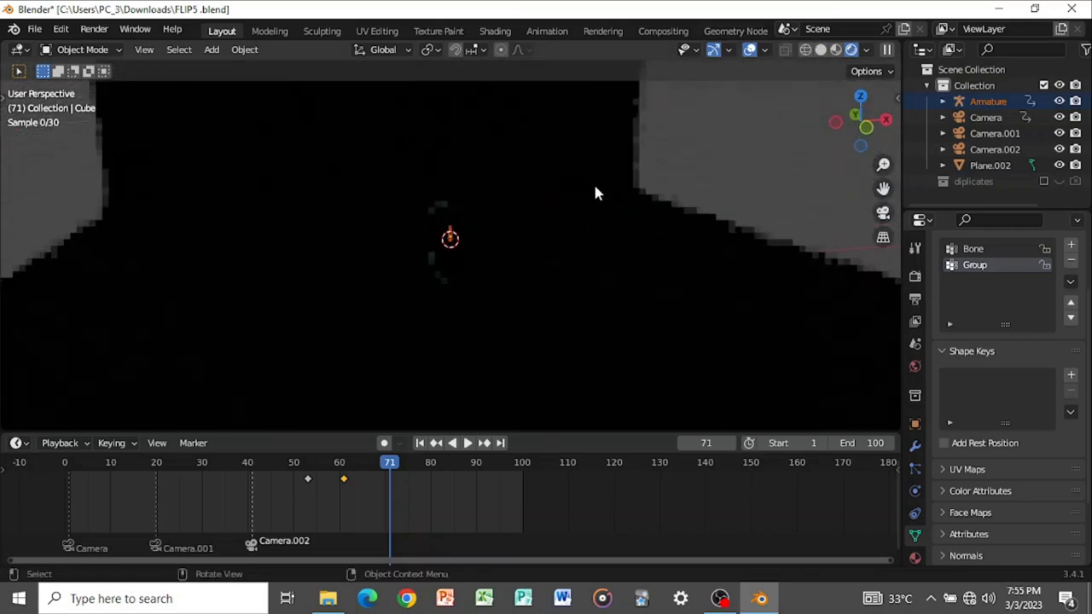
pyautogui.click(420, 442)
pyautogui.click(821, 50)
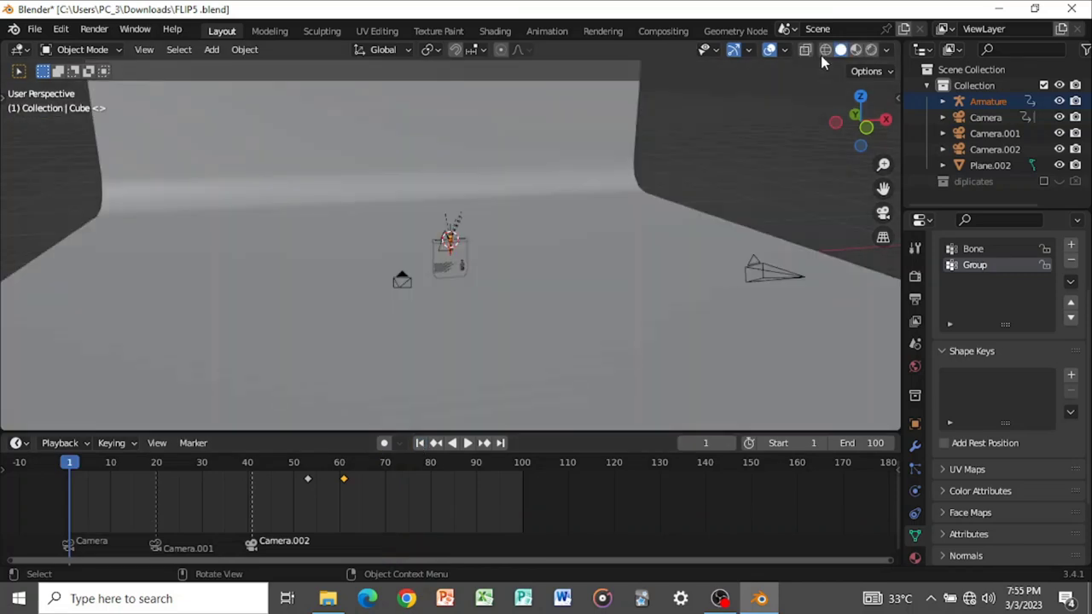
# - Add an area light to the scene at the phone's position
pyautogui.scroll(5, 620, 196)
pyautogui.scroll(-1, 616, 195)
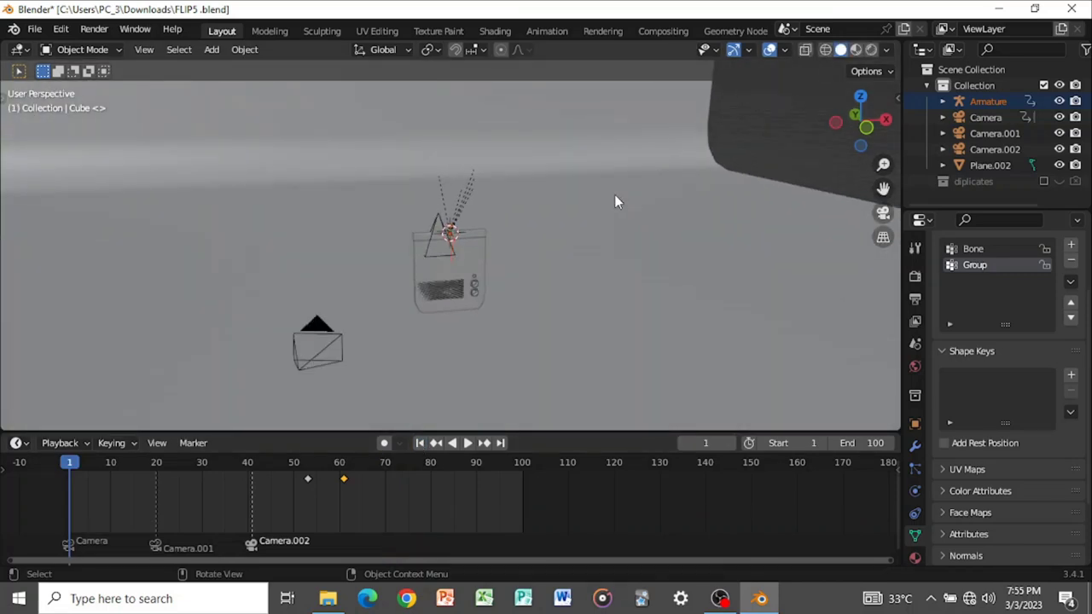
pyautogui.hotkey('shift', 'a')
pyautogui.moveTo(551, 264)
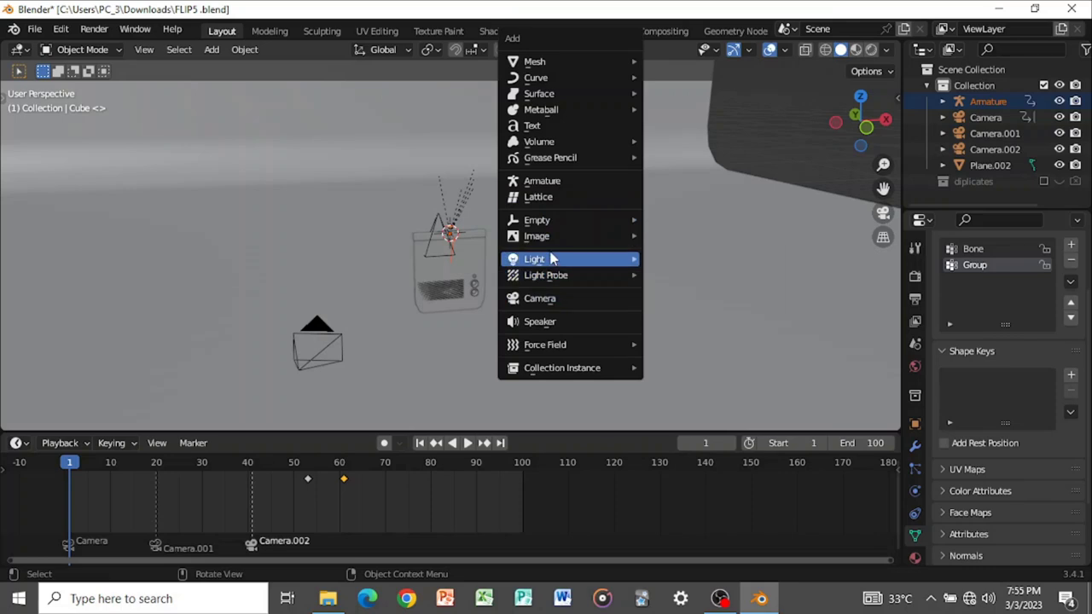
pyautogui.click(659, 310)
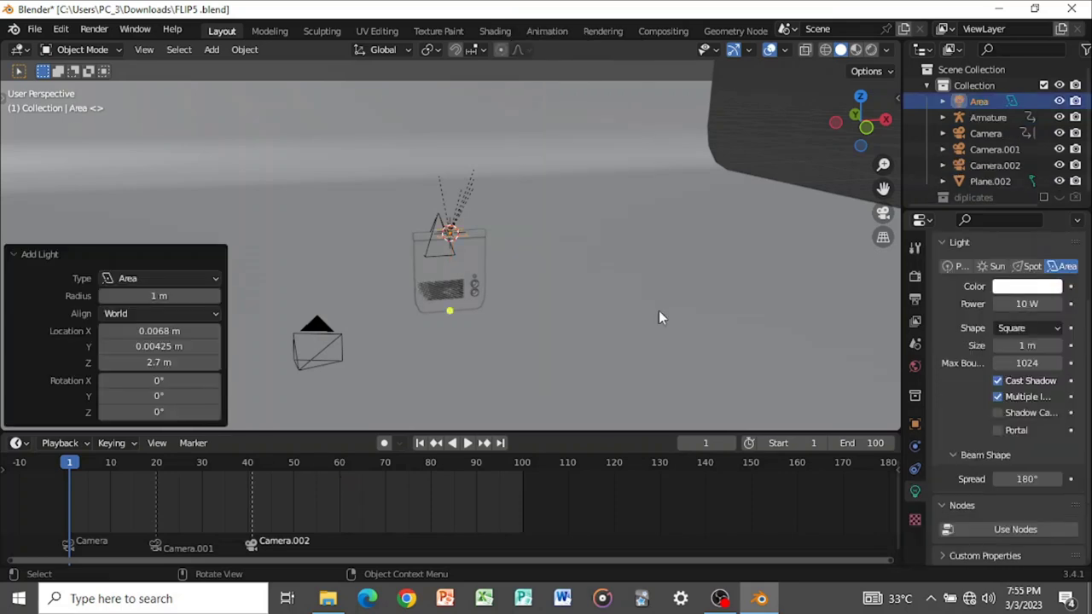
pyautogui.scroll(6, 617, 299)
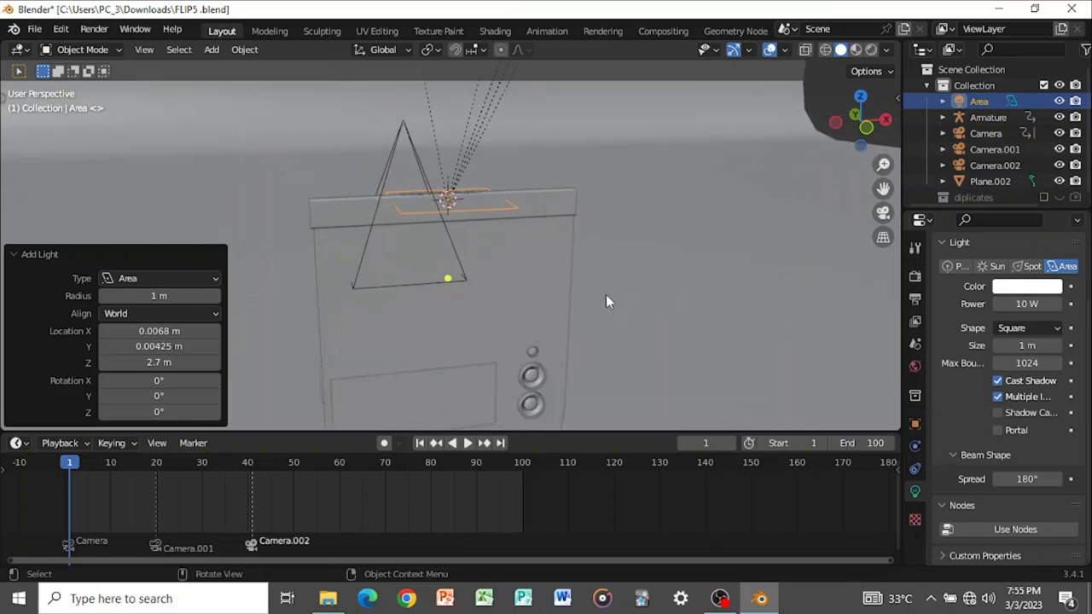
pyautogui.press('g')
pyautogui.press('Escape')
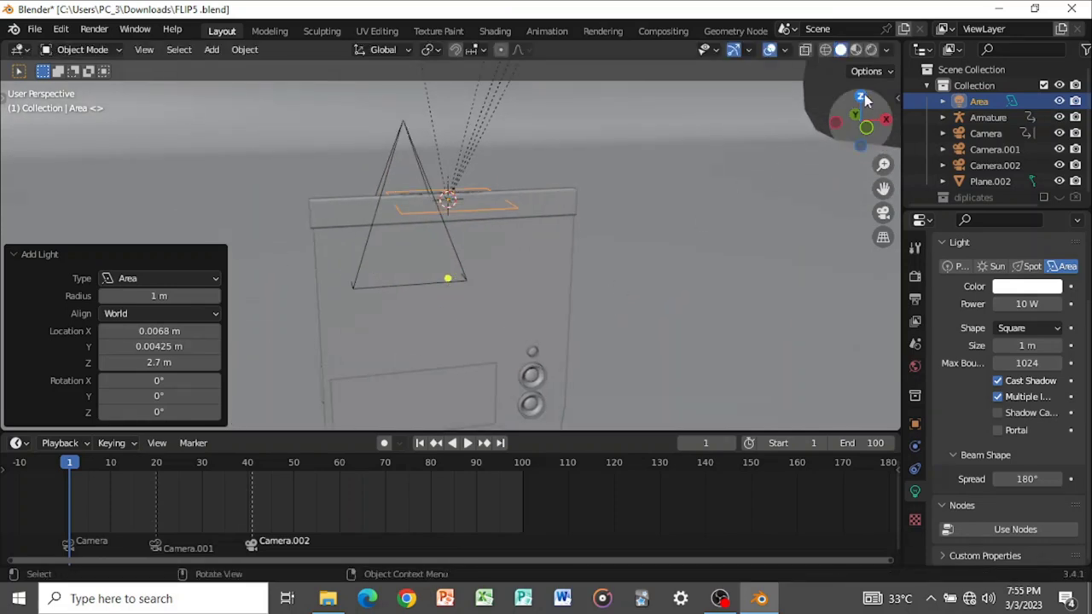
# - Move the area light about -8.87 m in X and -6.42 m in Y from top view, and raise it about 2.32 m along Z
pyautogui.click(863, 97)
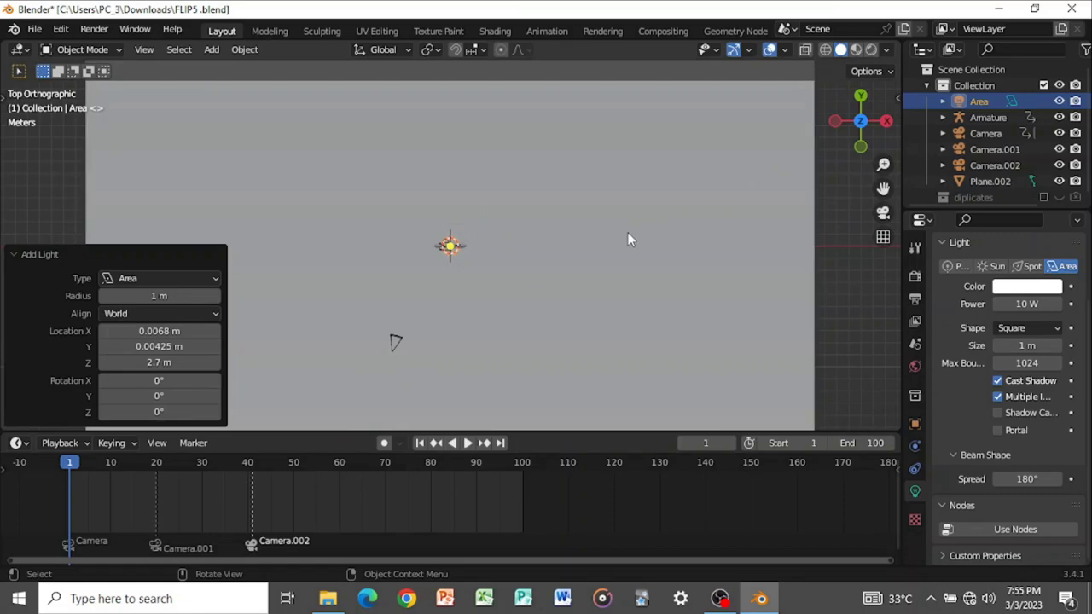
pyautogui.press('g')
pyautogui.click(529, 303)
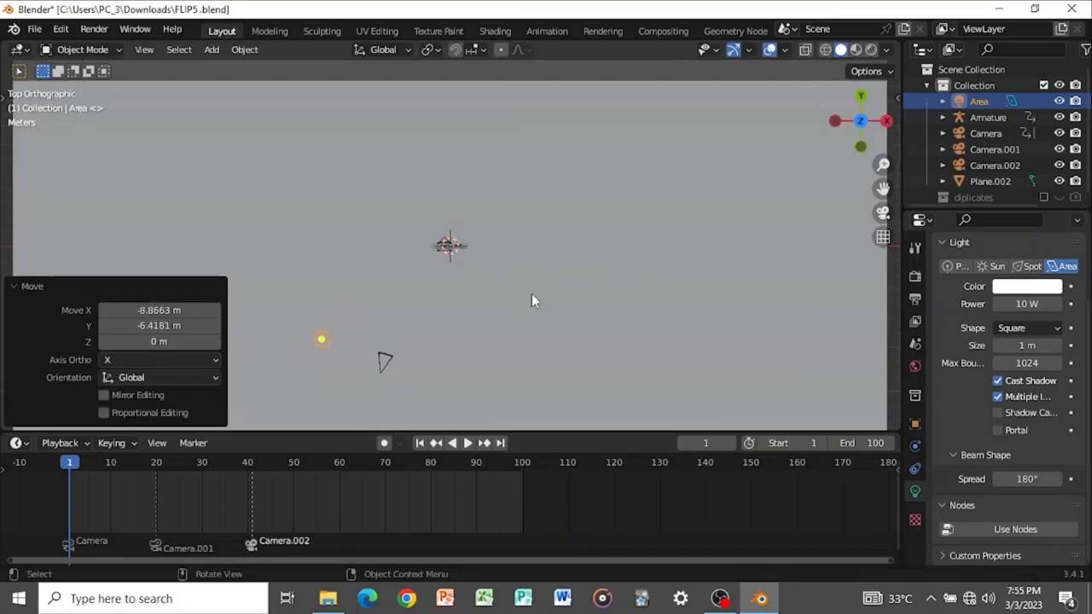
pyautogui.moveTo(532, 300); pyautogui.dragTo(669, 139, button='middle')
pyautogui.press('g')
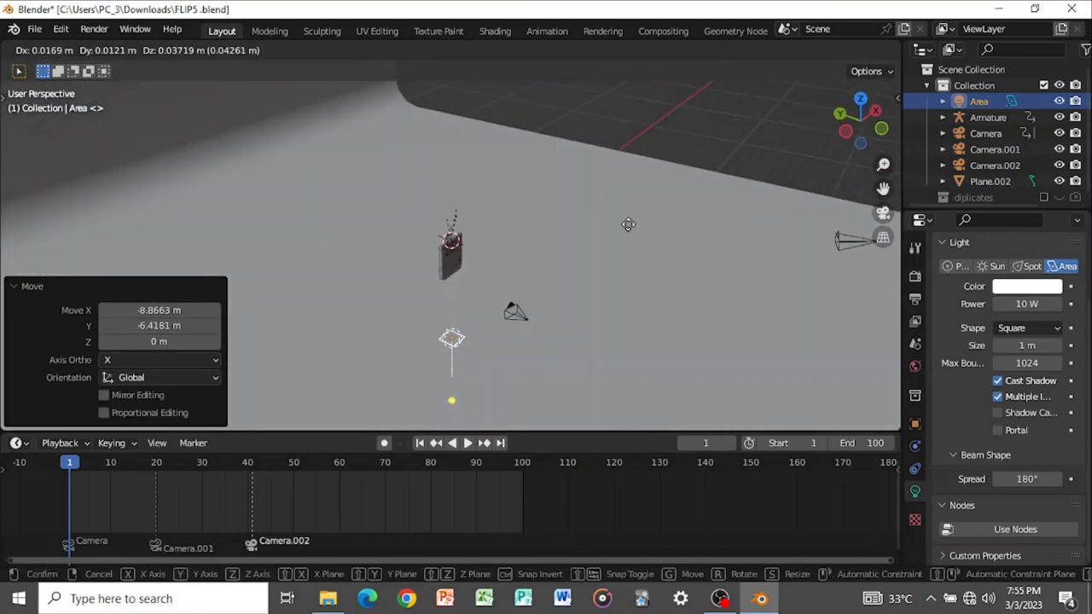
pyautogui.press('z')
pyautogui.click(642, 193)
pyautogui.scroll(3, 602, 291)
pyautogui.scroll(4, 599, 256)
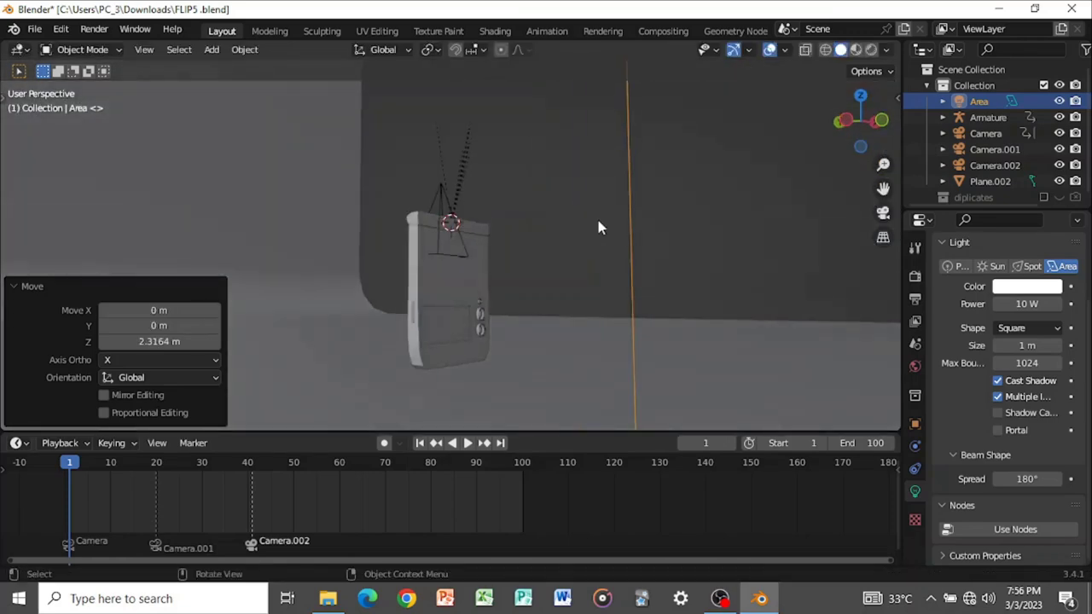
pyautogui.scroll(-7, 588, 247)
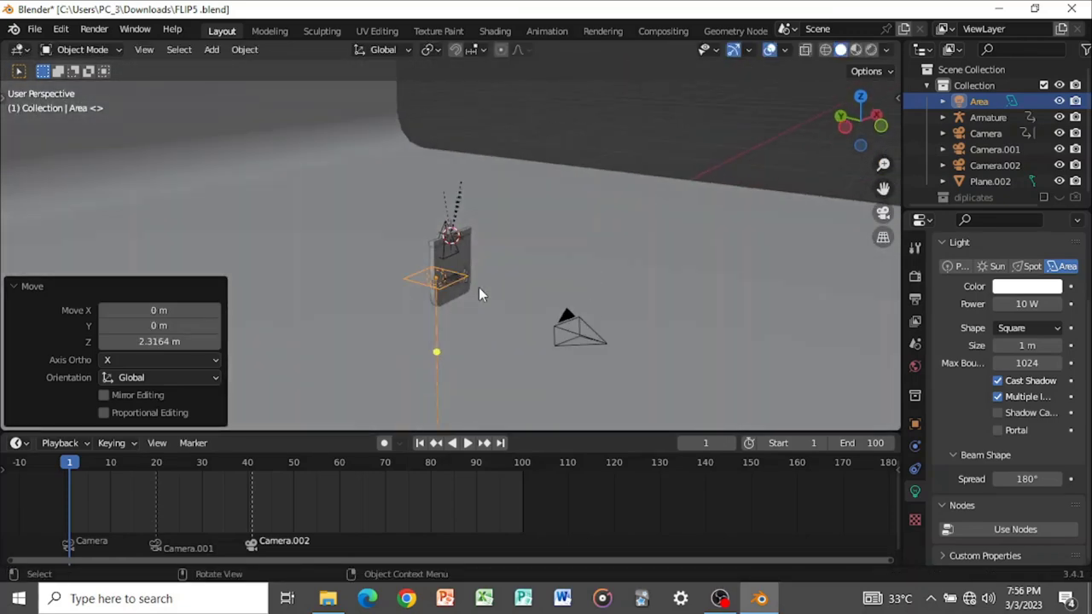
# - Enlarge the area light to 5.24 m and trackball-rotate it by about 69.3° and -27.5° to face the phone
pyautogui.moveTo(470, 279); pyautogui.dragTo(601, 271)
pyautogui.moveTo(737, 212); pyautogui.dragTo(677, 209, button='middle')
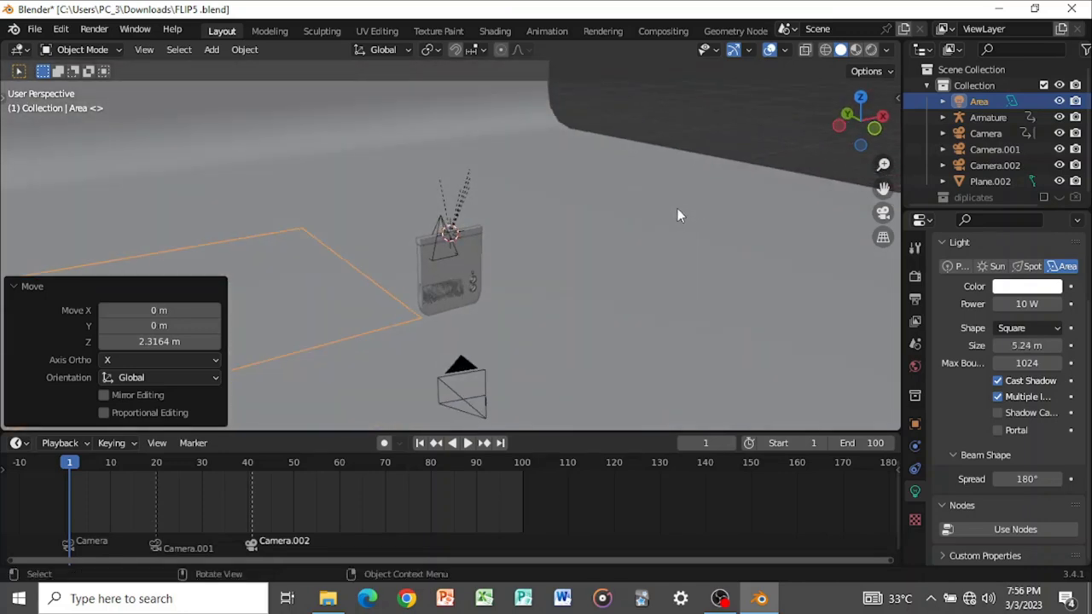
pyautogui.press('r')
pyautogui.press('r')
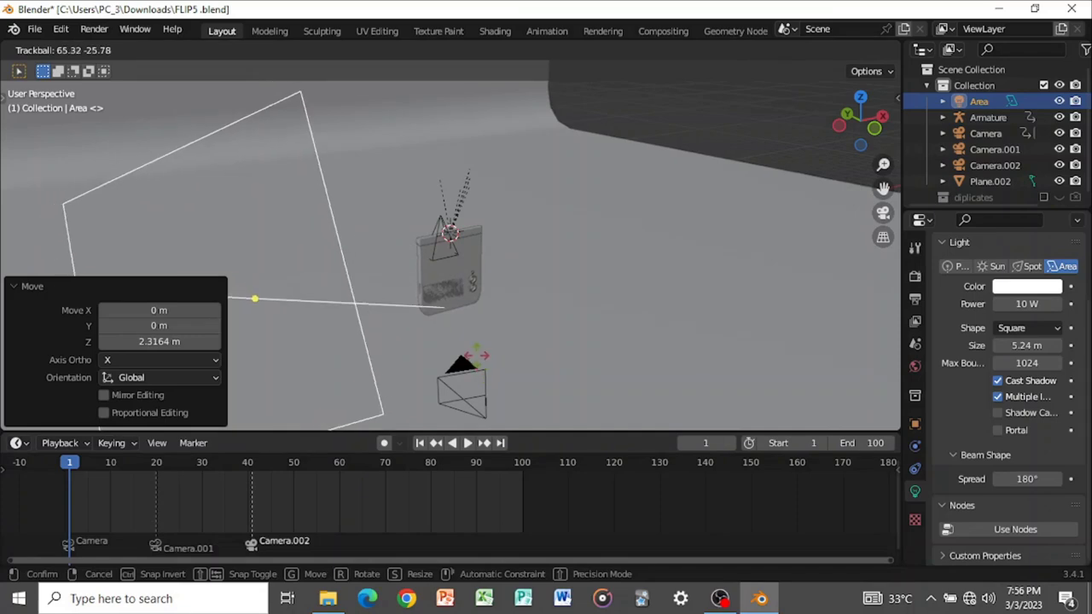
pyautogui.click(777, 251)
# - Show the camera view in rendered shading and set the area light's power to 500 W
pyautogui.click(883, 213)
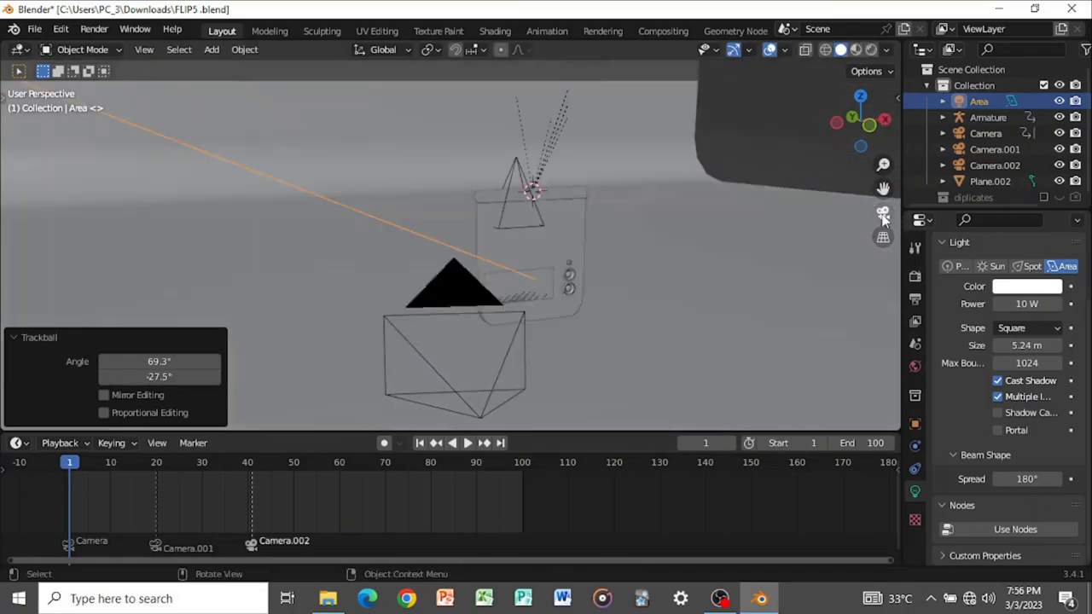
pyautogui.click(877, 50)
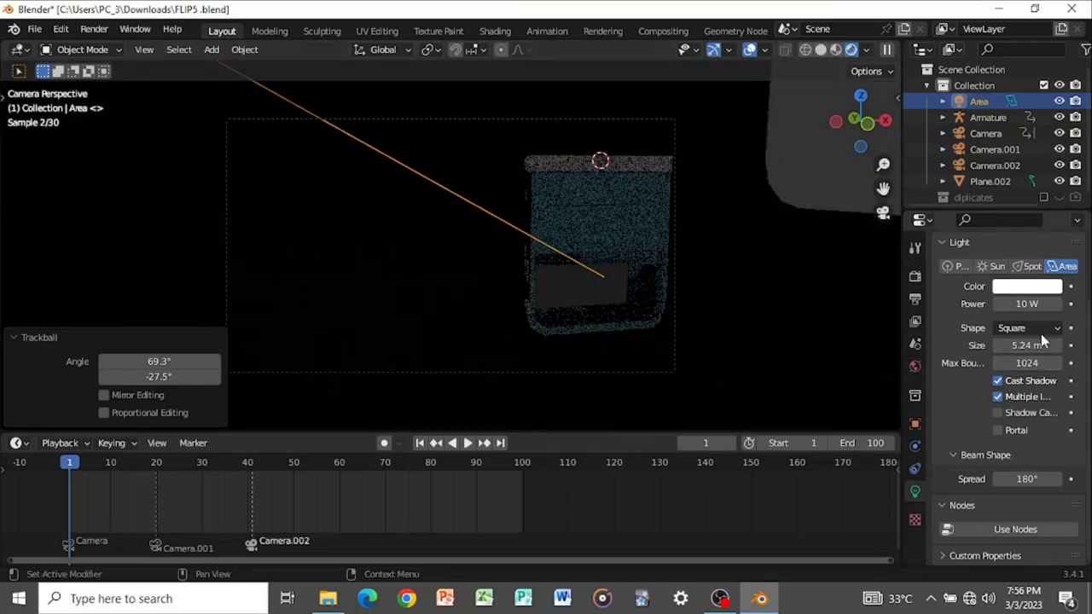
pyautogui.click(1028, 287)
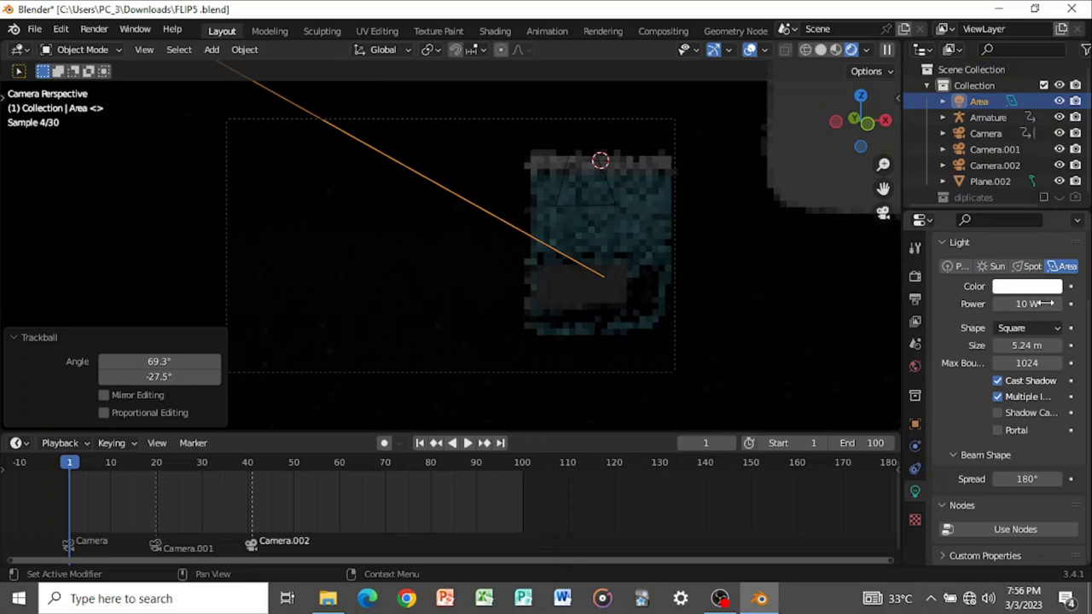
pyautogui.click(1032, 302)
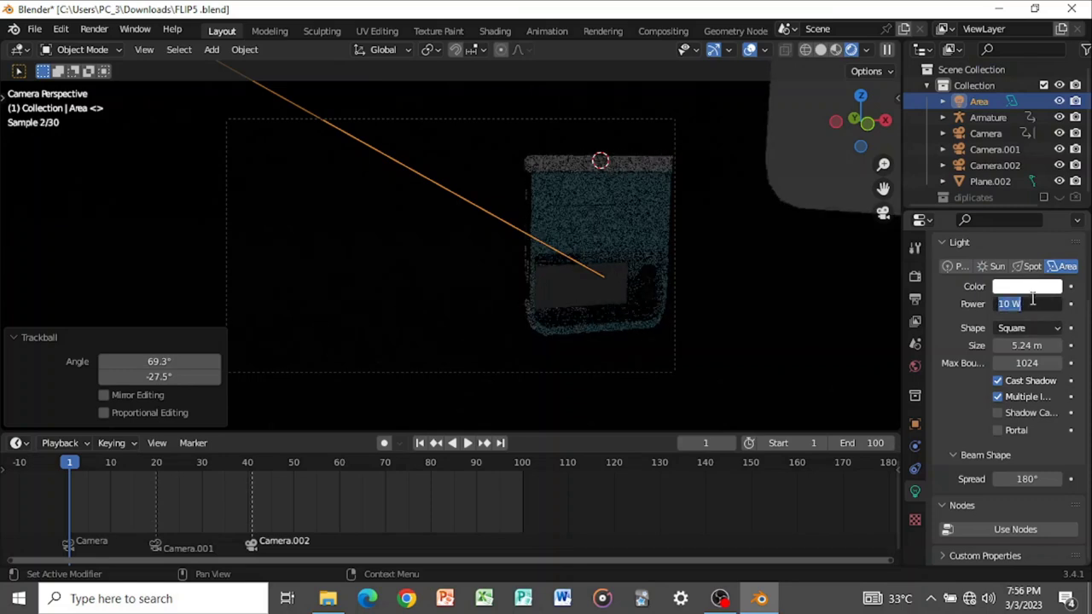
pyautogui.write('1')
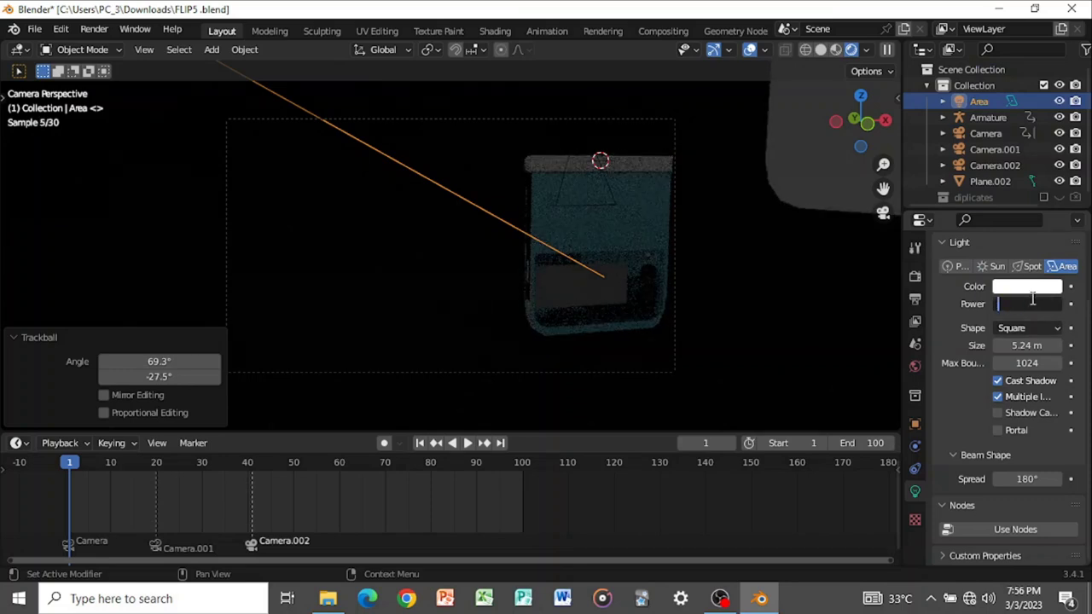
pyautogui.write('00')
pyautogui.press('Return')
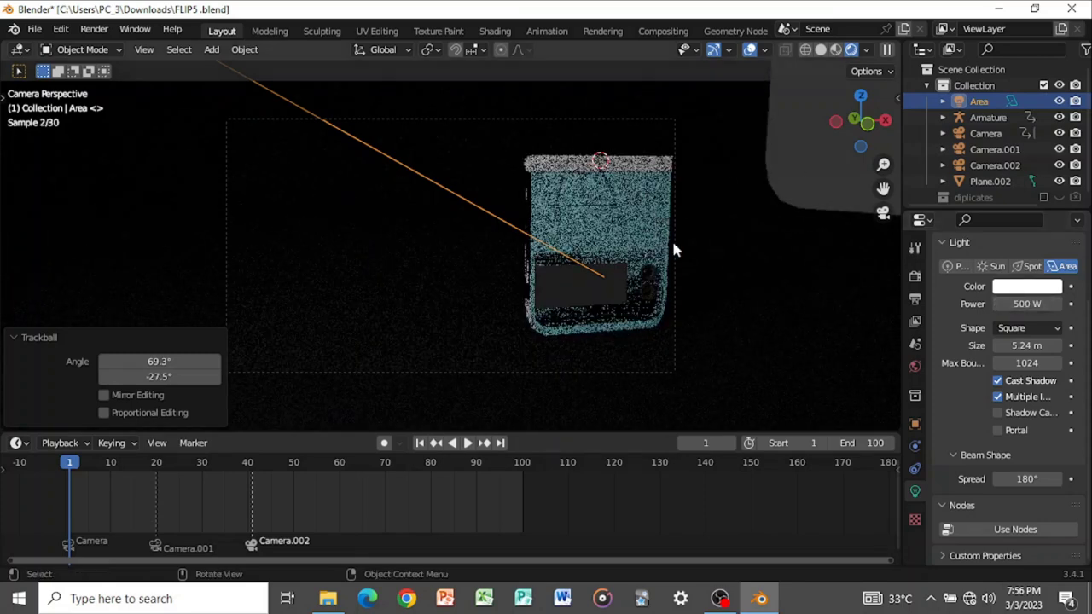
# - Select the phone body and return the viewport to solid shading
pyautogui.click(630, 297)
pyautogui.click(630, 298)
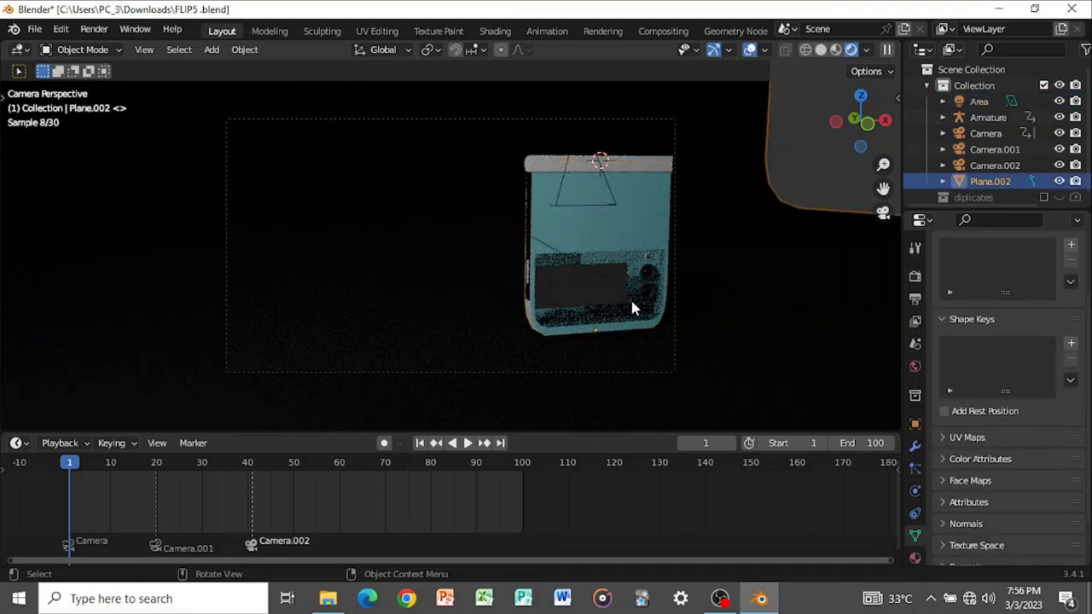
pyautogui.click(634, 304)
pyautogui.press('Tab')
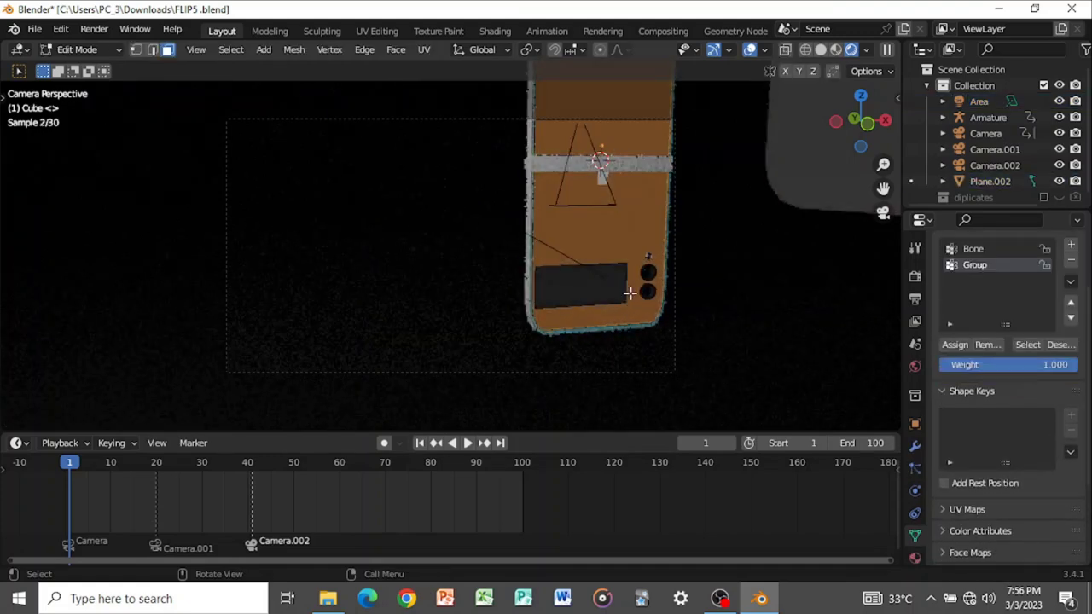
pyautogui.press('Tab')
pyautogui.click(824, 49)
# - Select the phone's cover screen face in Edit Mode and assign it Material.001 through a new material slot
pyautogui.moveTo(614, 222)
pyautogui.mouseDown(button='middle')
pyautogui.moveTo(637, 191)
pyautogui.moveTo(651, 204)
pyautogui.moveTo(708, 134)
pyautogui.moveTo(367, 183)
pyautogui.mouseUp(button='middle')
pyautogui.press('Tab')
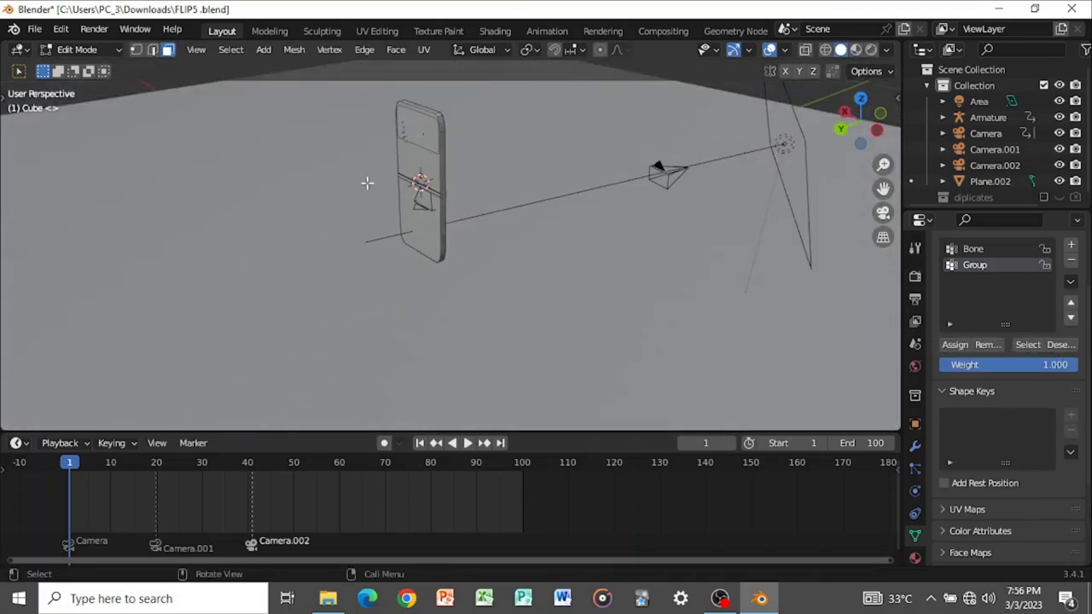
pyautogui.click(422, 130)
pyautogui.moveTo(426, 128); pyautogui.dragTo(535, 159, button='middle')
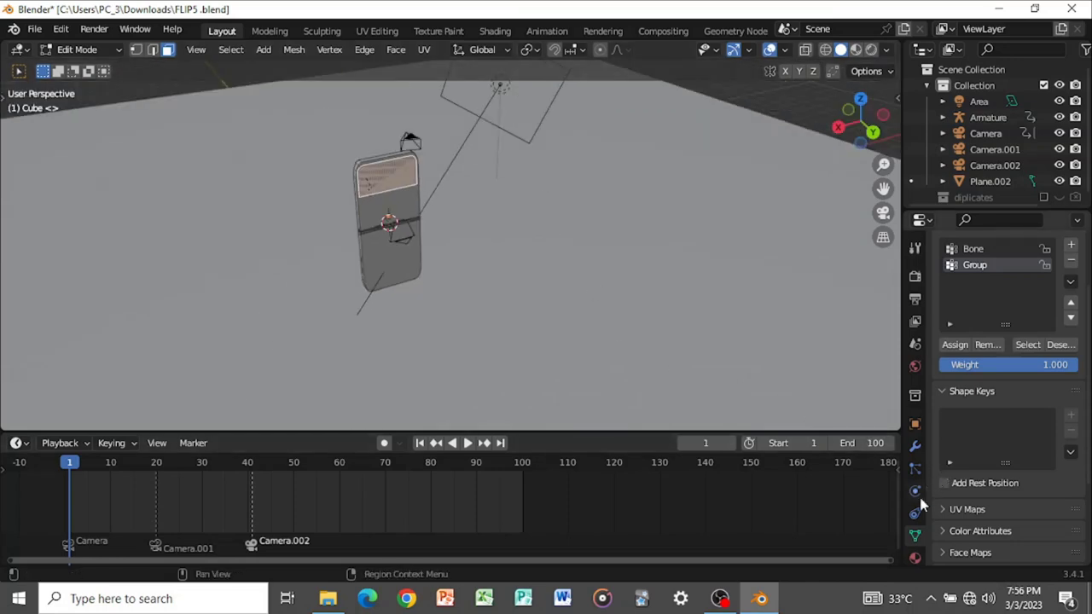
pyautogui.click(915, 557)
pyautogui.scroll(3, 979, 300)
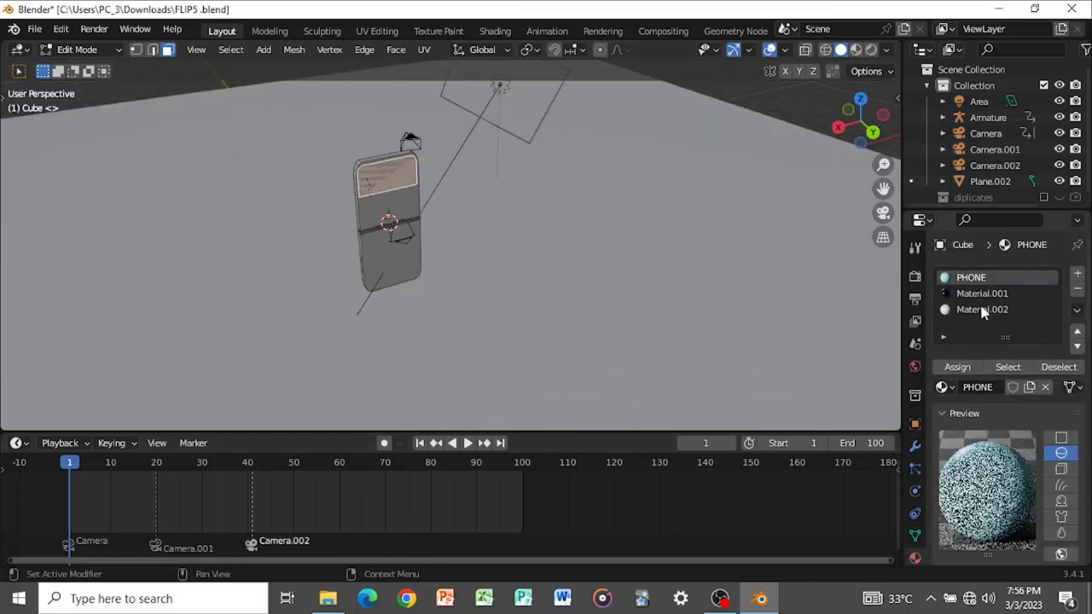
pyautogui.click(1045, 293)
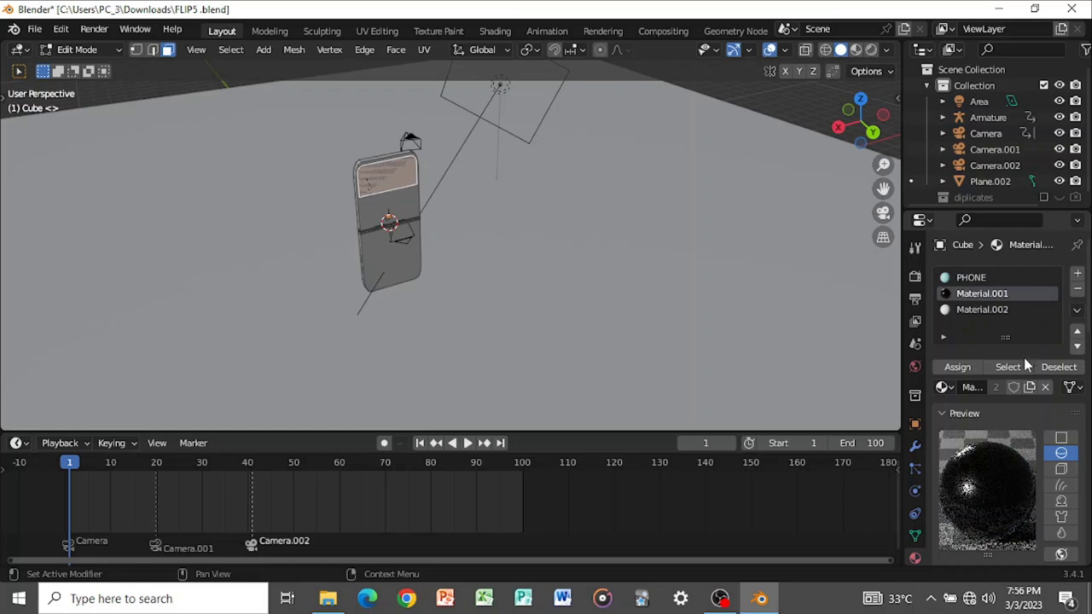
pyautogui.click(1077, 274)
pyautogui.click(941, 386)
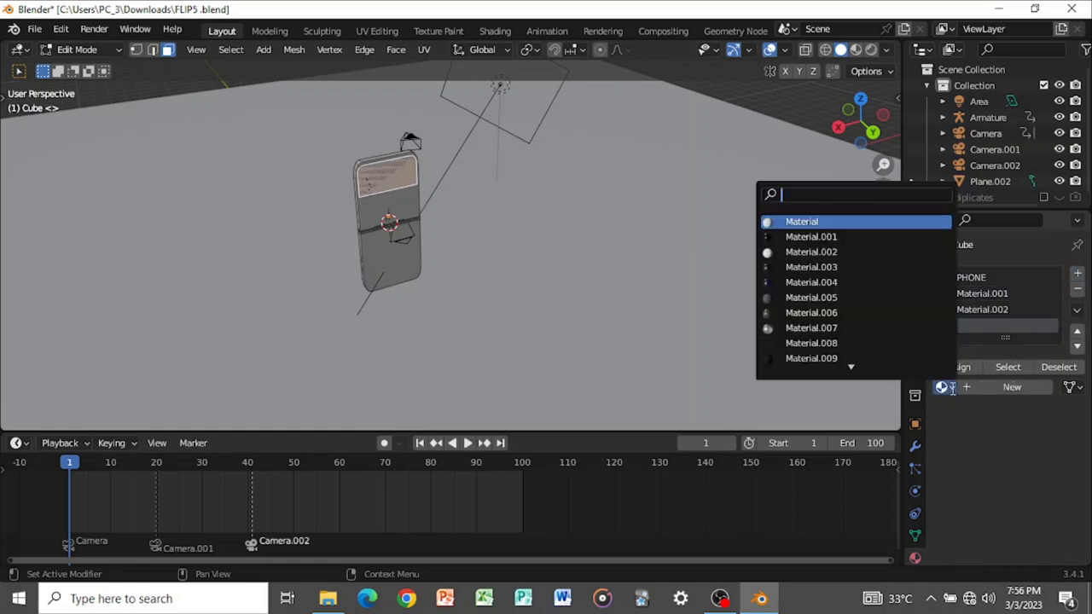
pyautogui.click(819, 238)
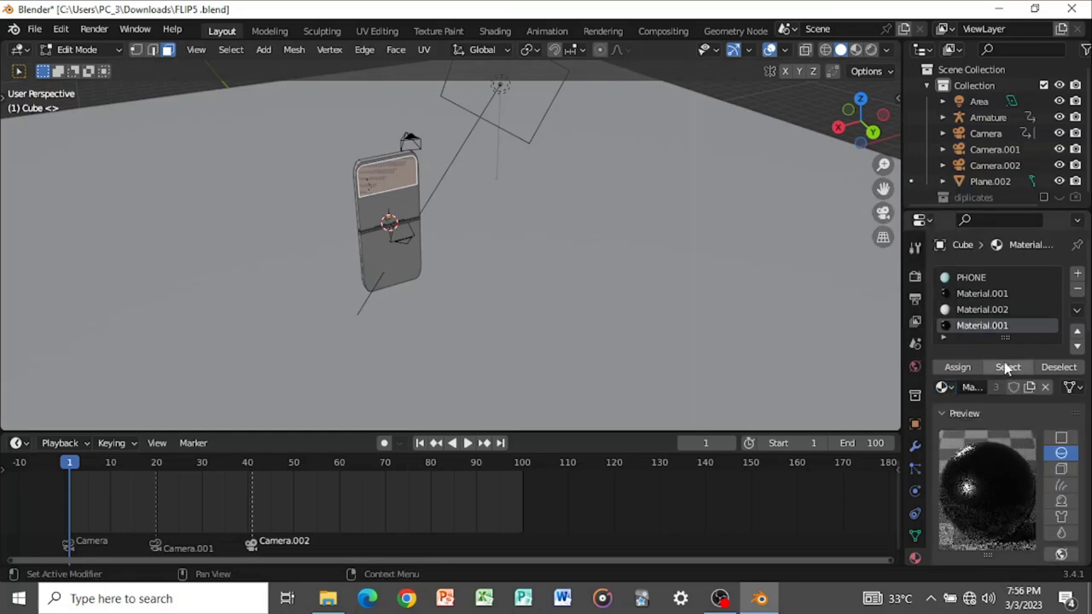
pyautogui.click(974, 366)
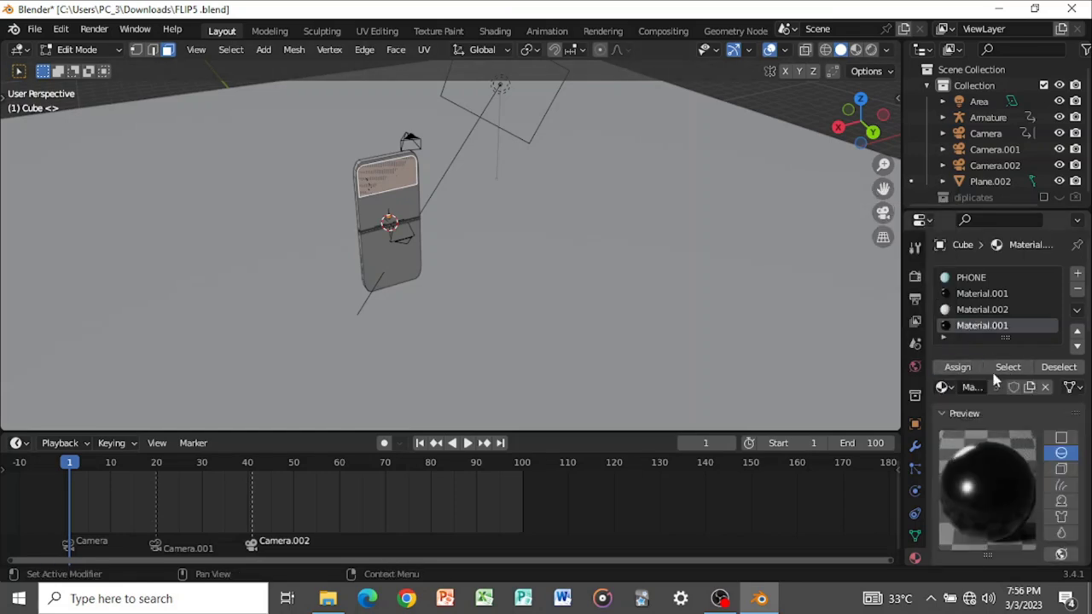
pyautogui.scroll(-10, 1015, 388)
pyautogui.scroll(-1, 1015, 389)
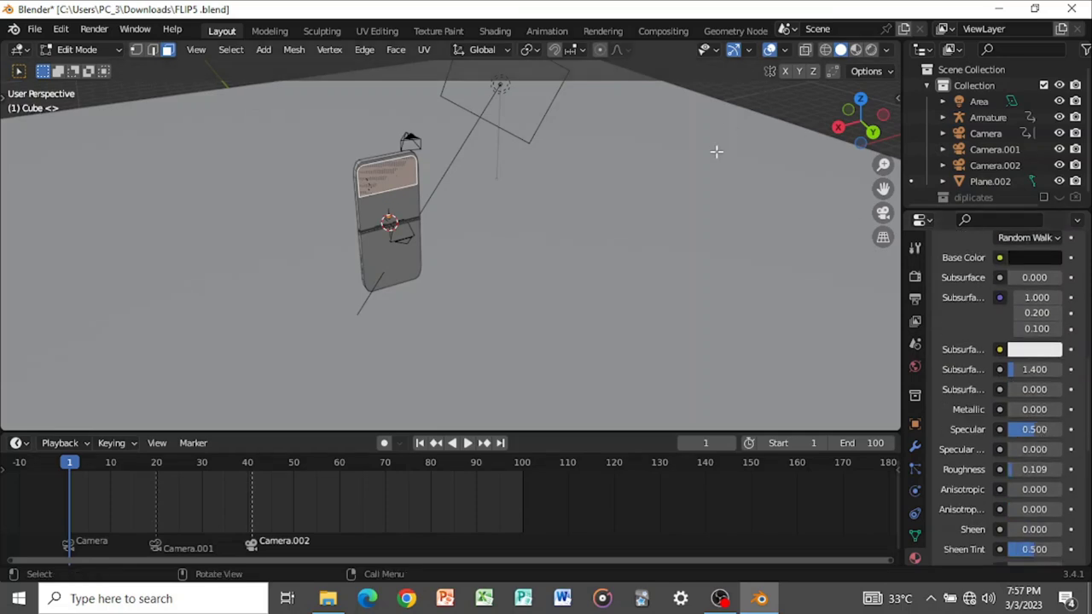
pyautogui.press('Tab')
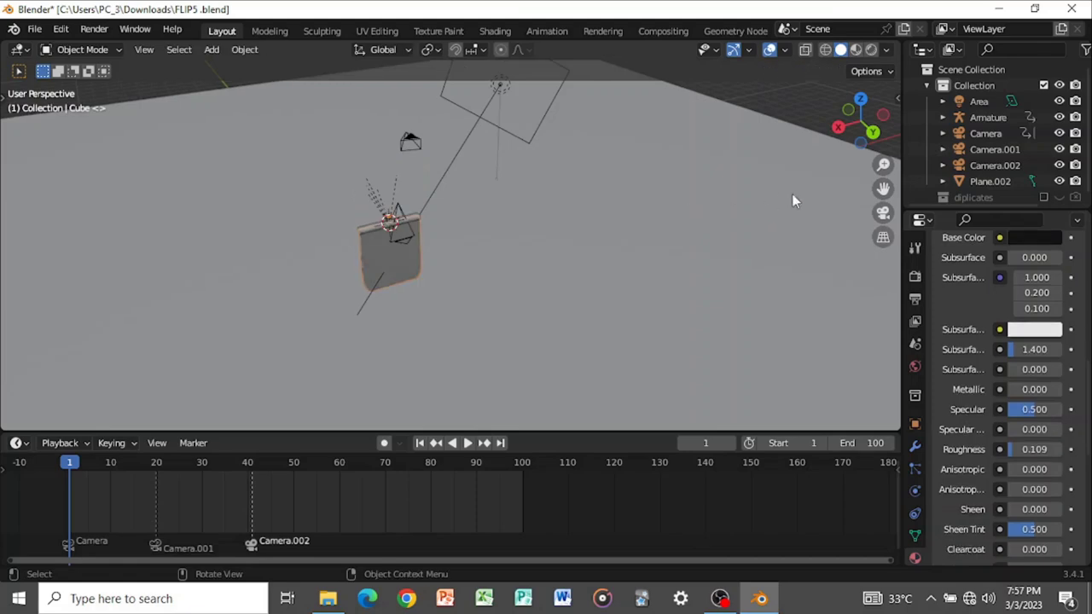
# - Examine the phone's cover screen through the camera in rendered shading
pyautogui.click(884, 213)
pyautogui.click(871, 50)
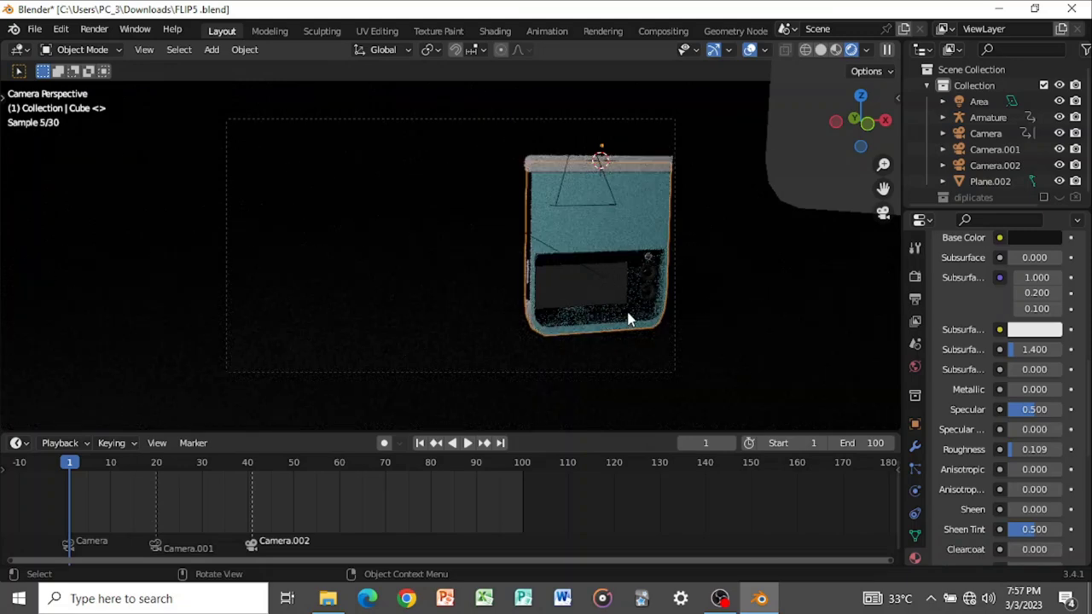
pyautogui.scroll(1, 634, 318)
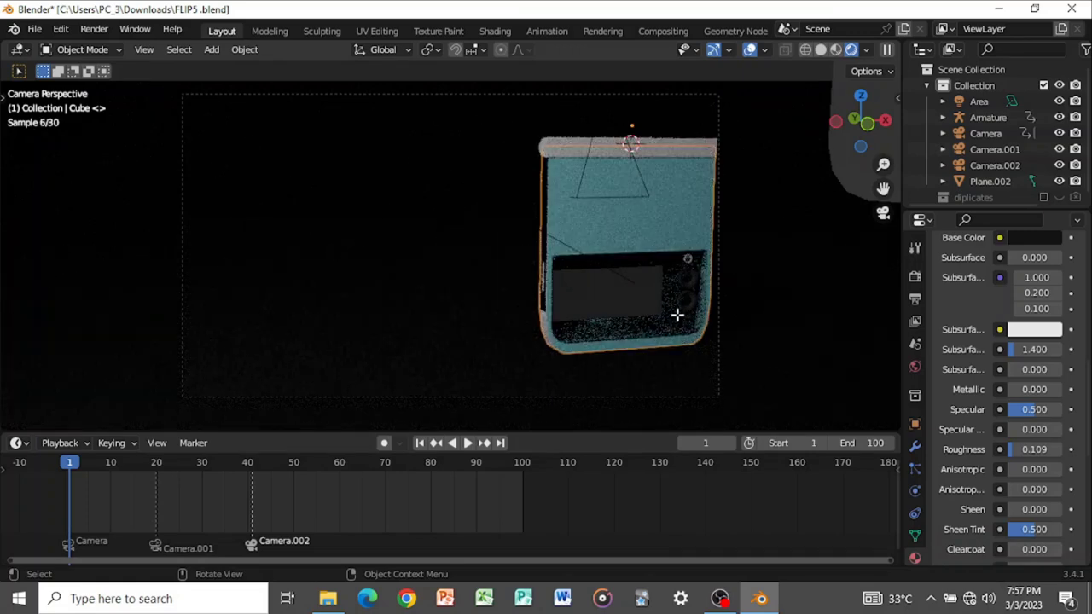
# - Separate the selected cover screen face from the phone body into its own object and return to Object Mode
pyautogui.press('Tab')
pyautogui.scroll(2, 477, 183)
pyautogui.moveTo(478, 183); pyautogui.dragTo(658, 223, button='middle')
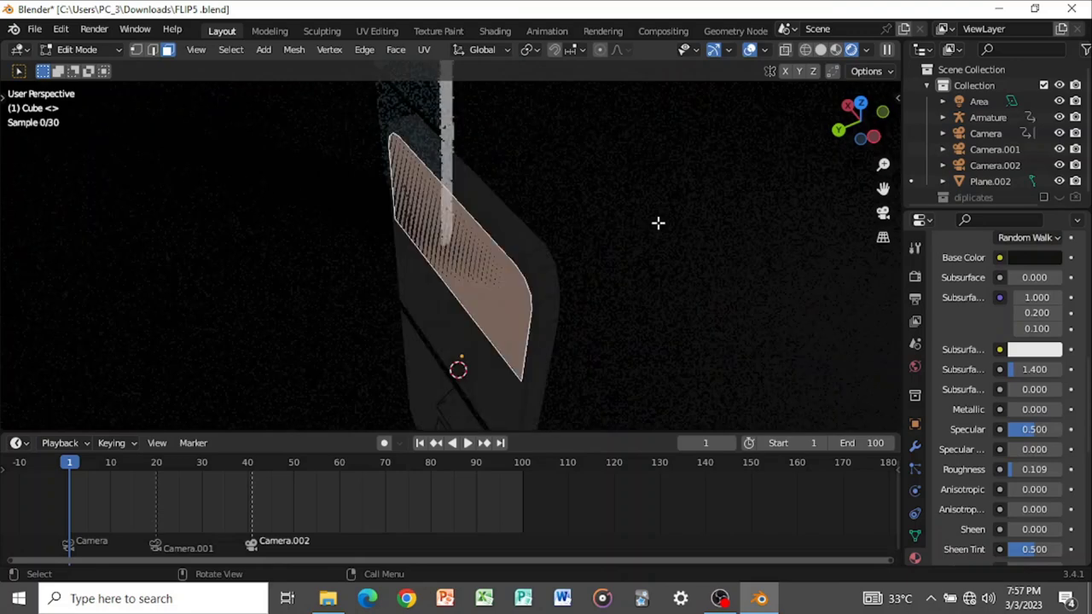
pyautogui.press('p')
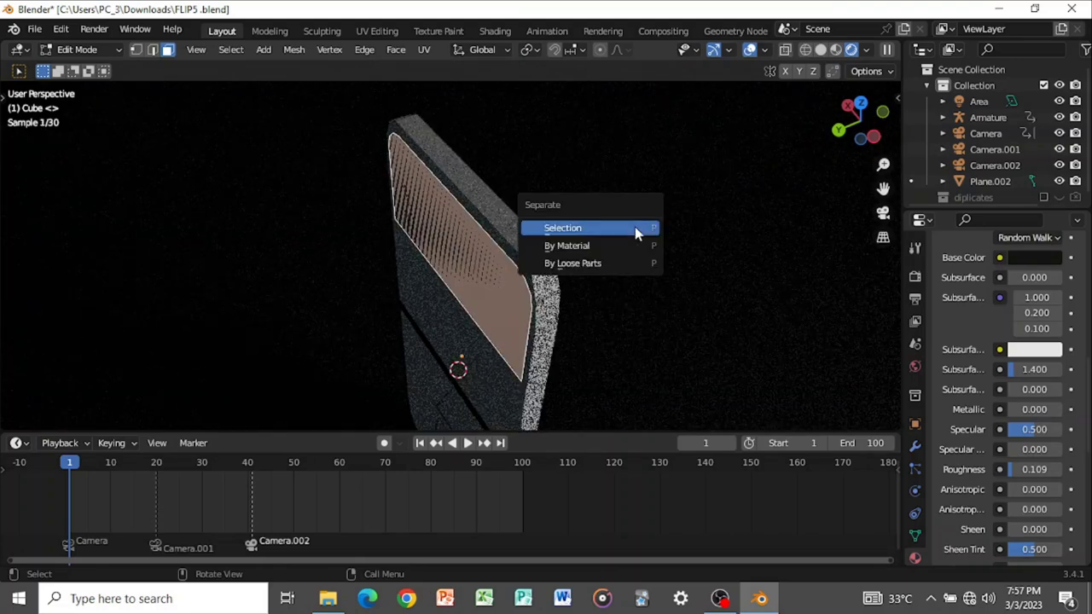
pyautogui.click(633, 234)
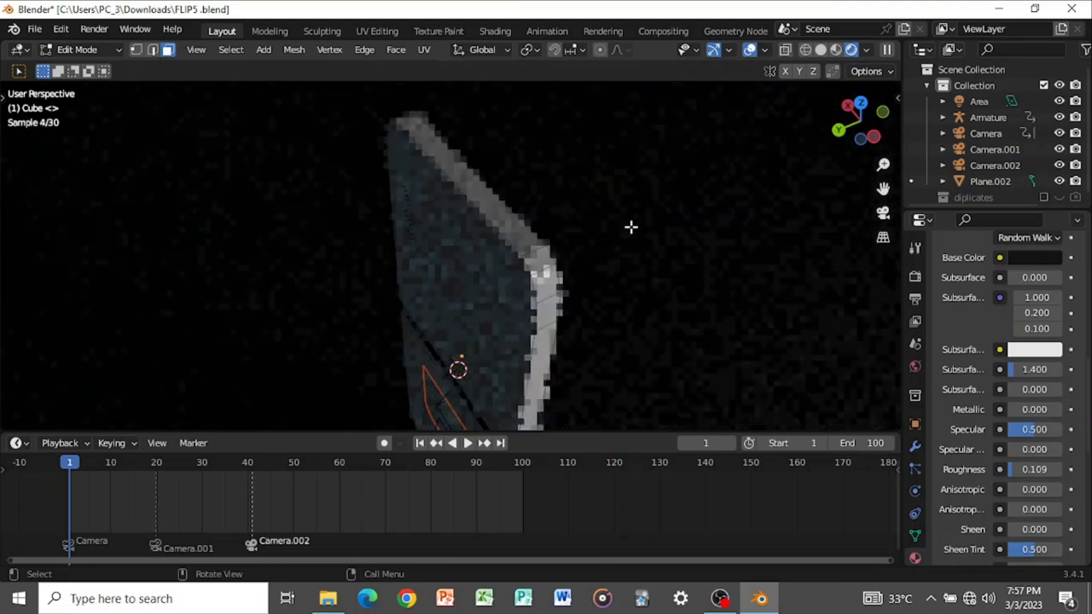
pyautogui.press('Tab')
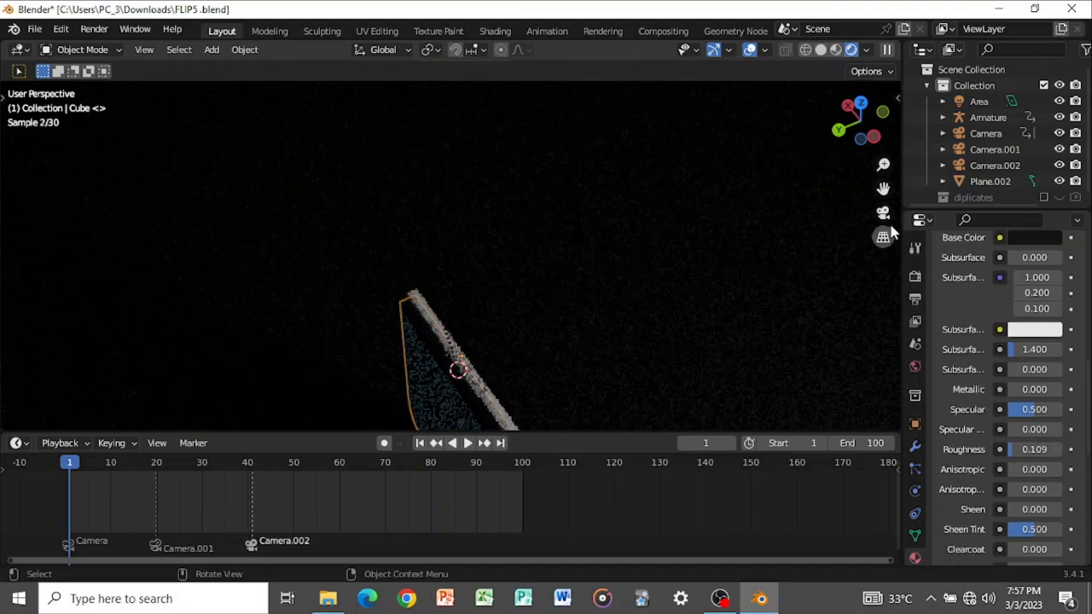
# - Move the separated cover screen face about 0.033 m along the global Y axis
pyautogui.press('KP_0')
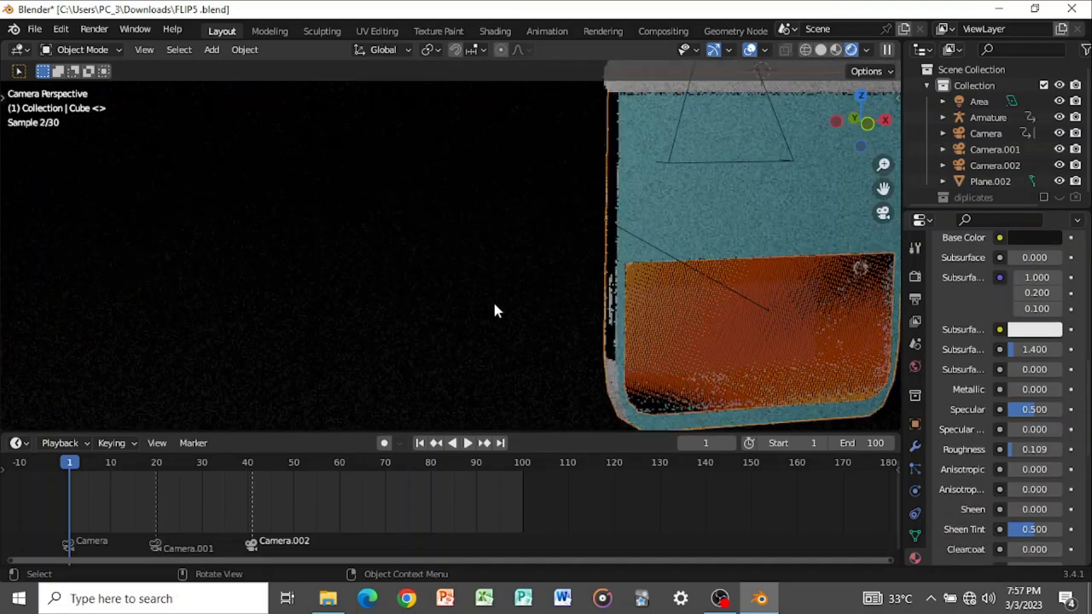
pyautogui.click(495, 310)
pyautogui.click(807, 377)
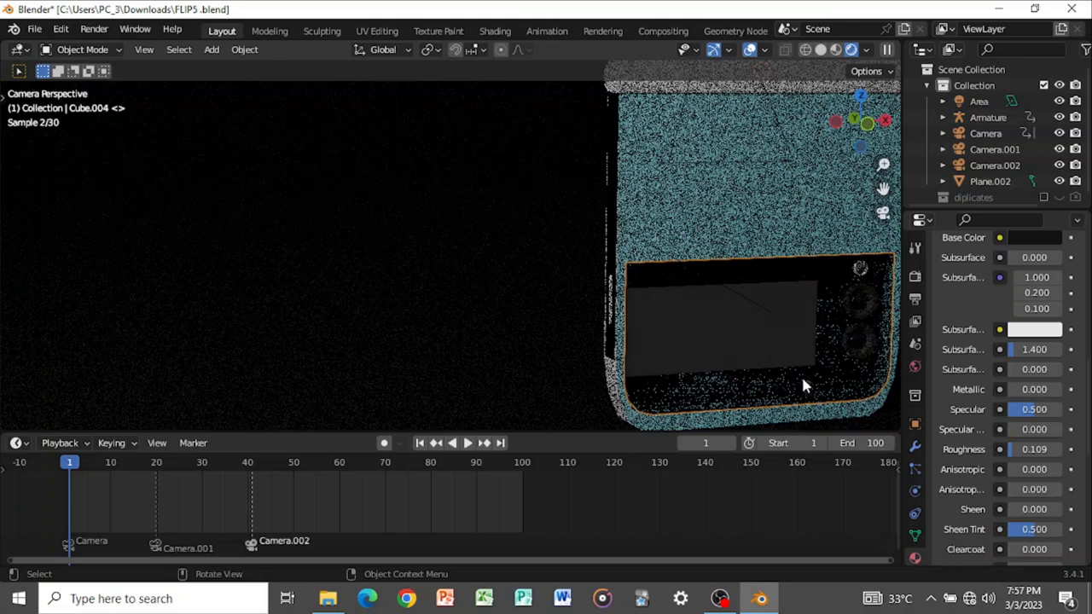
pyautogui.scroll(-1, 801, 374)
pyautogui.click(825, 384)
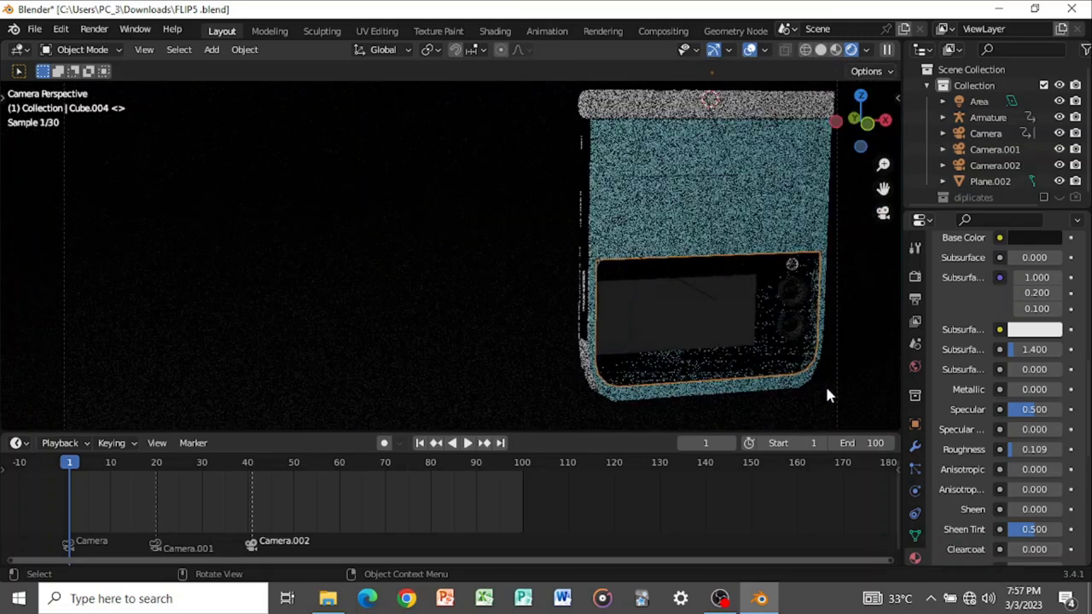
pyautogui.click(750, 49)
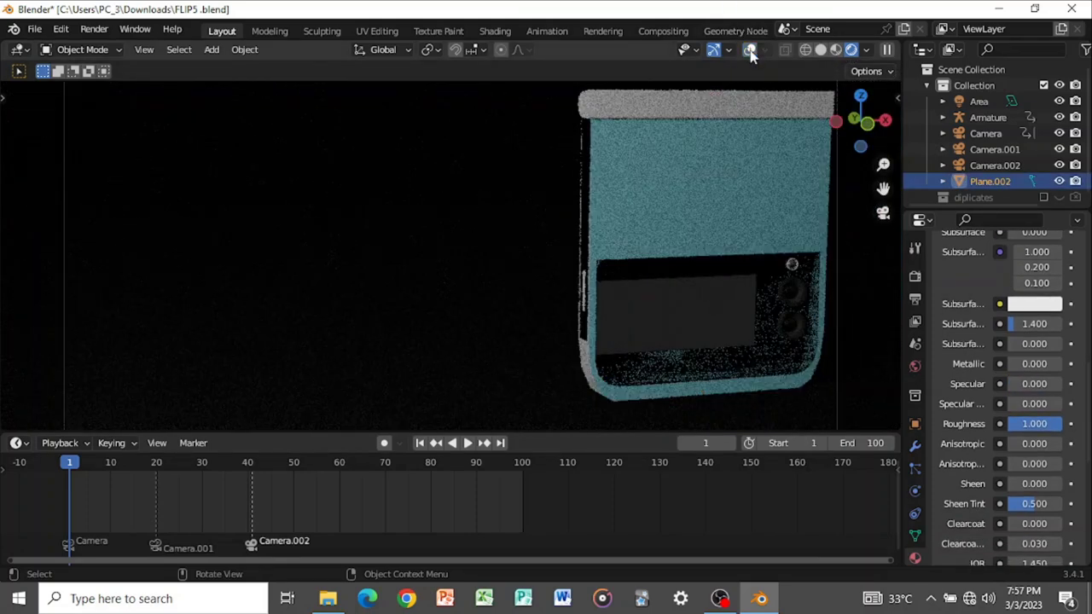
pyautogui.click(750, 50)
pyautogui.click(758, 338)
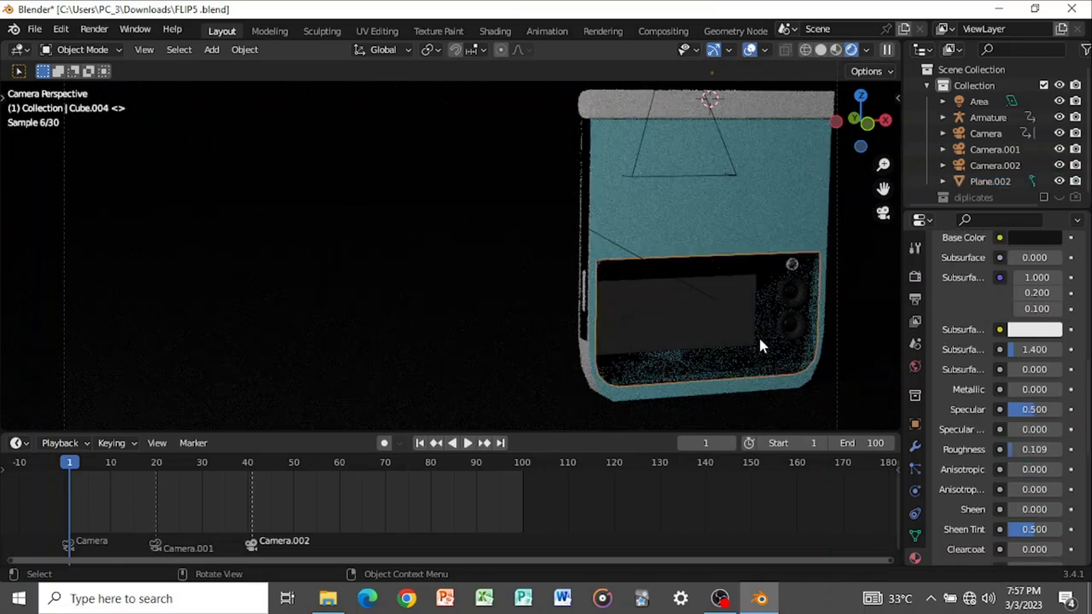
pyautogui.press('g')
pyautogui.press('y')
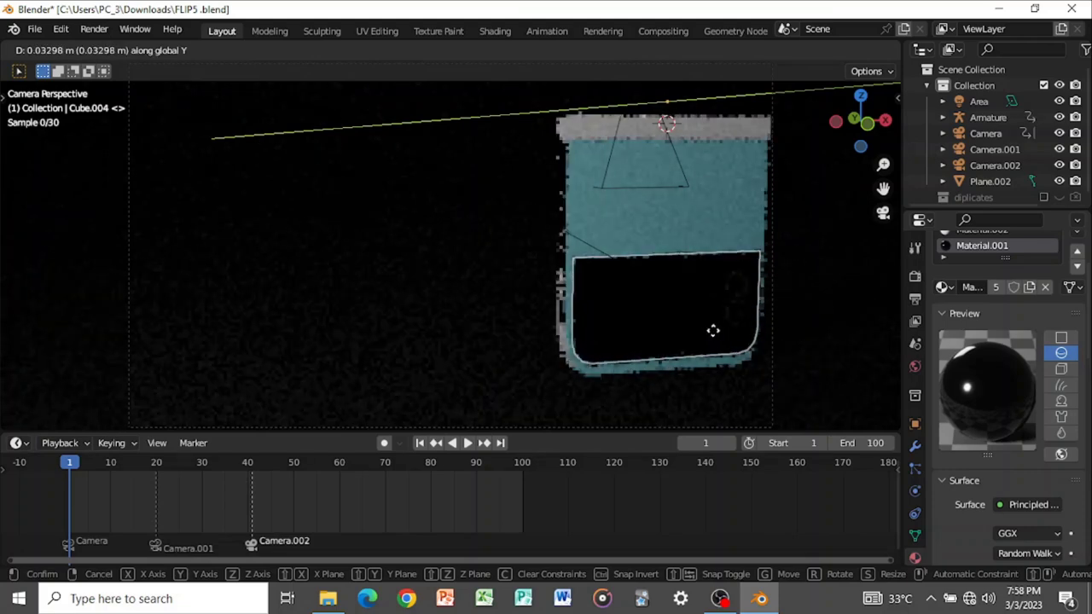
pyautogui.click(648, 310)
# - Move the rectangular emissive display plane on the cover screen about 0.087 m along the global Y axis
pyautogui.click(647, 309)
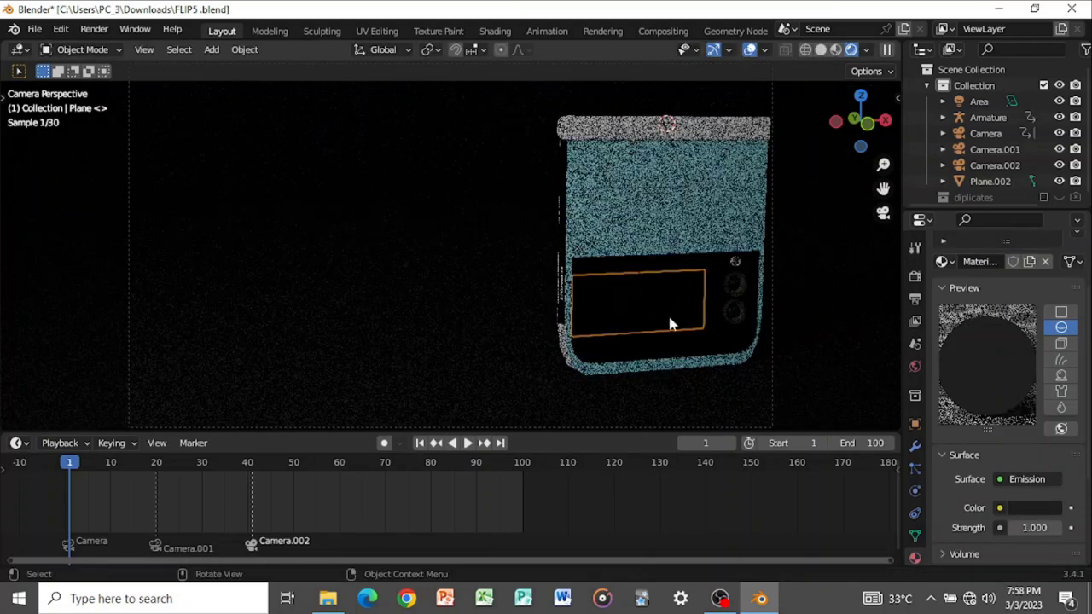
pyautogui.press('g')
pyautogui.press('y')
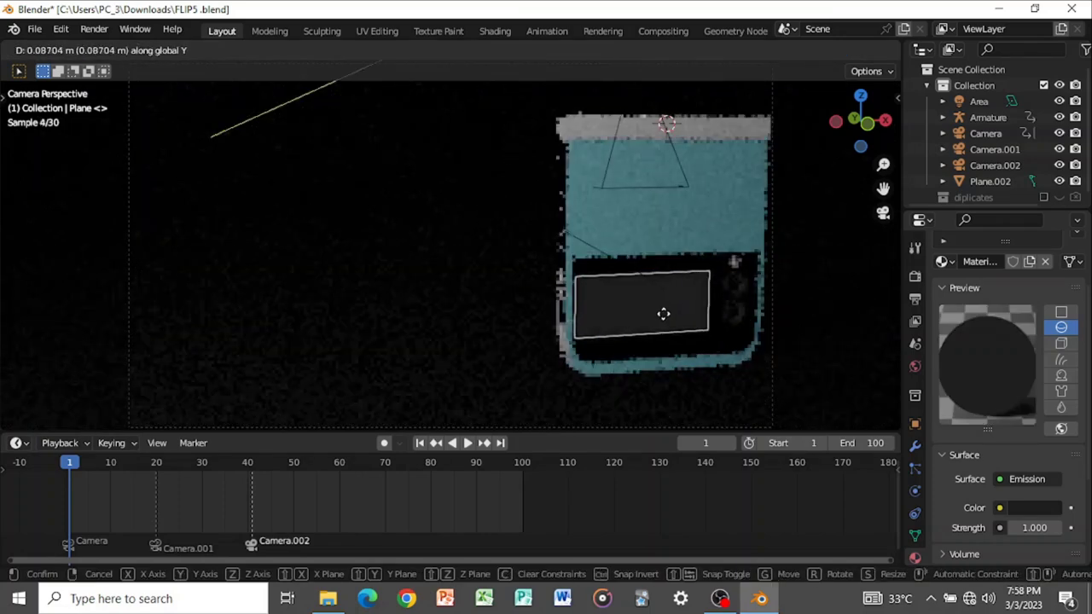
pyautogui.click(664, 313)
pyautogui.click(458, 300)
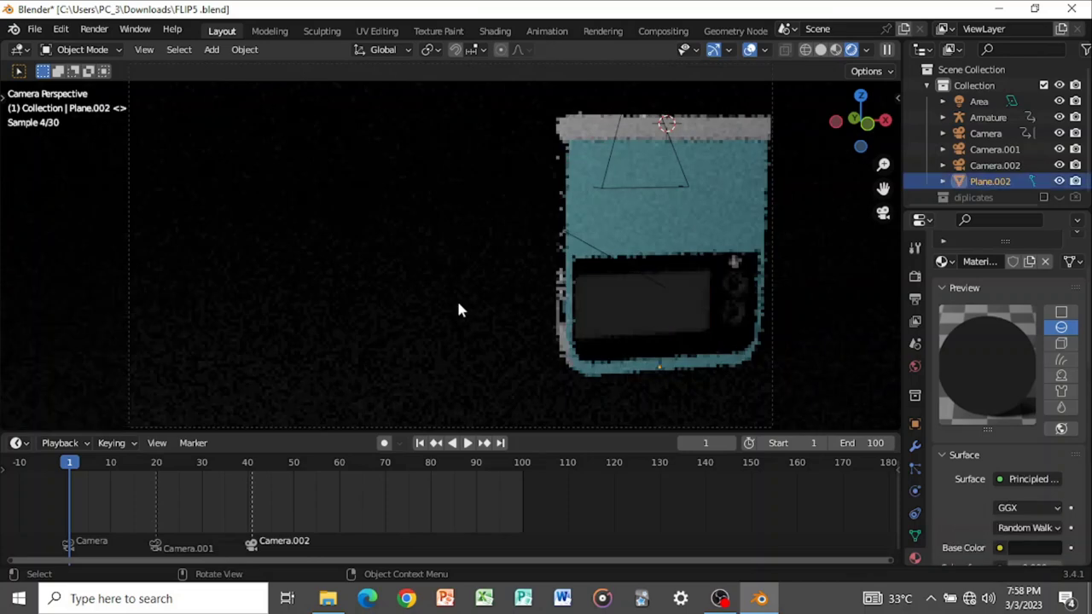
# - Shift the rectangular display plane about 0.105 m along the global X axis to fit it within the cover screen
pyautogui.click(646, 323)
pyautogui.press('g')
pyautogui.press('x')
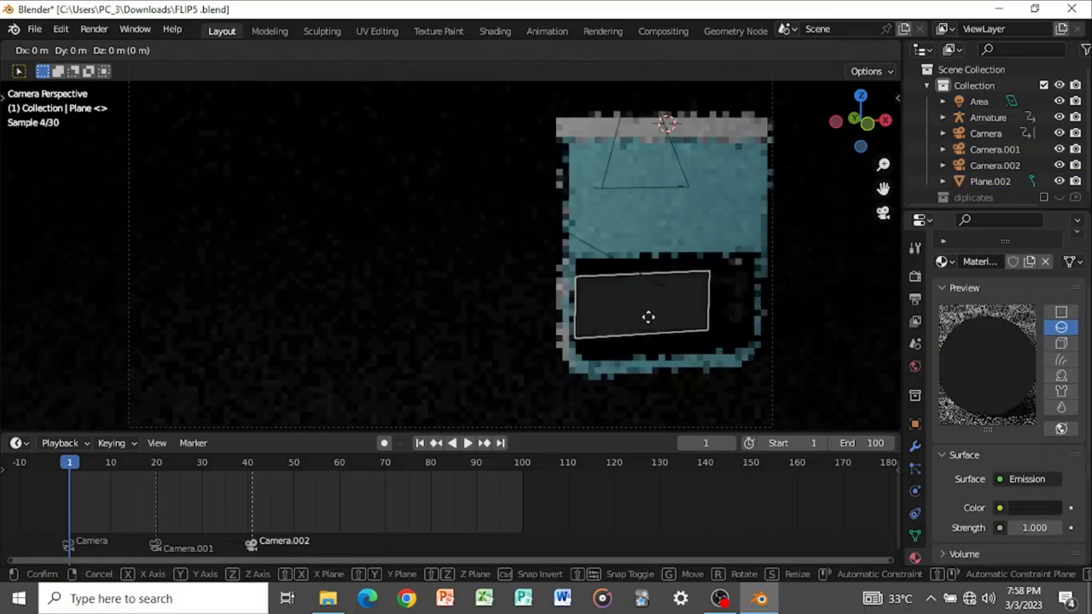
pyautogui.click(656, 318)
pyautogui.scroll(-2, 651, 316)
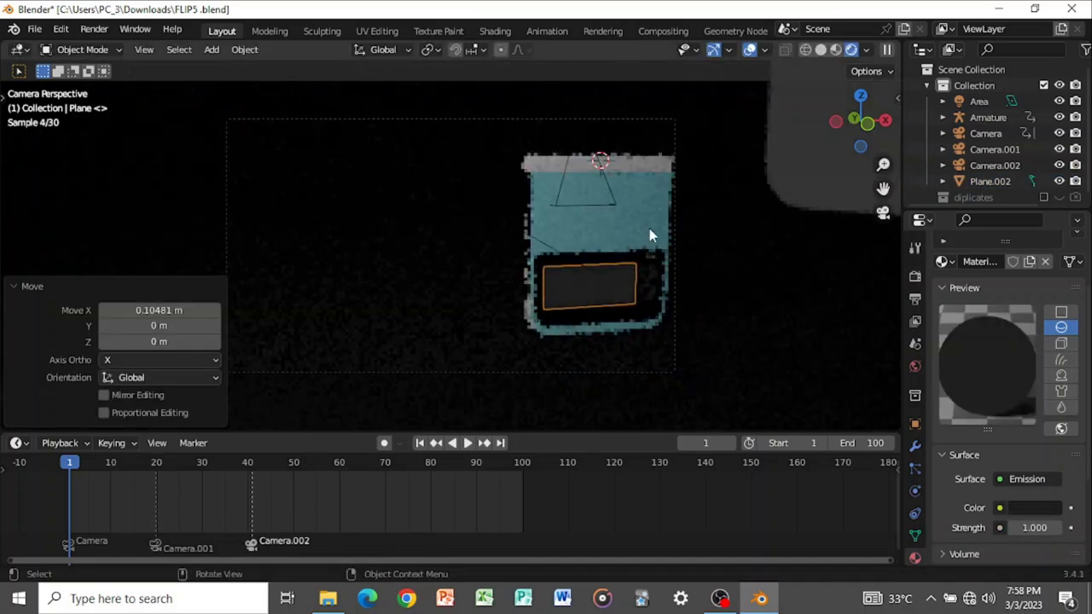
# - Select the area light and set its power to 1000 W
pyautogui.press('KP_0')
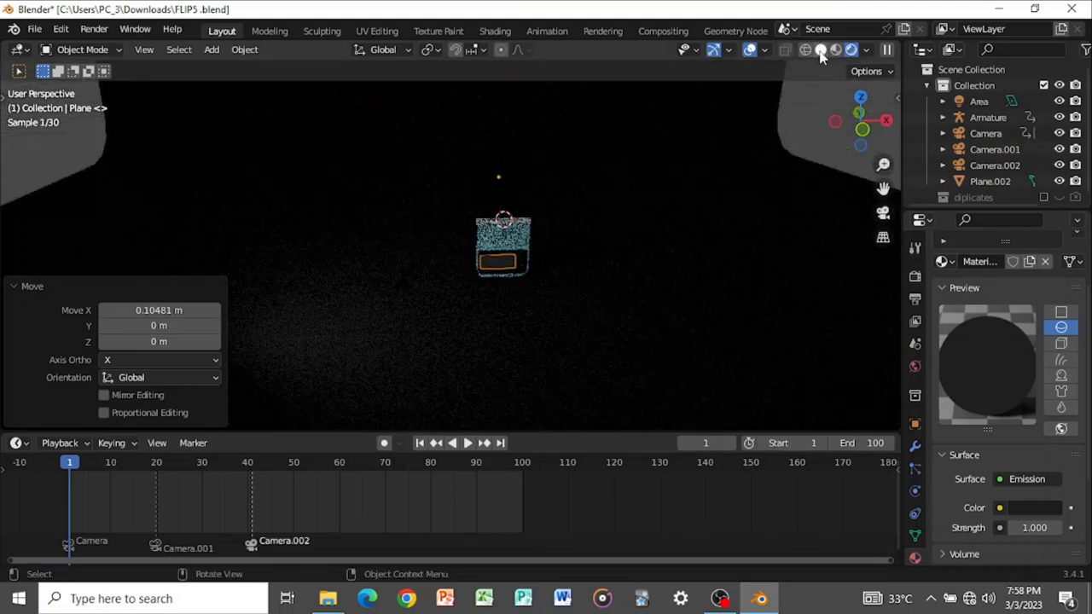
pyautogui.moveTo(626, 143); pyautogui.dragTo(599, 188, button='middle')
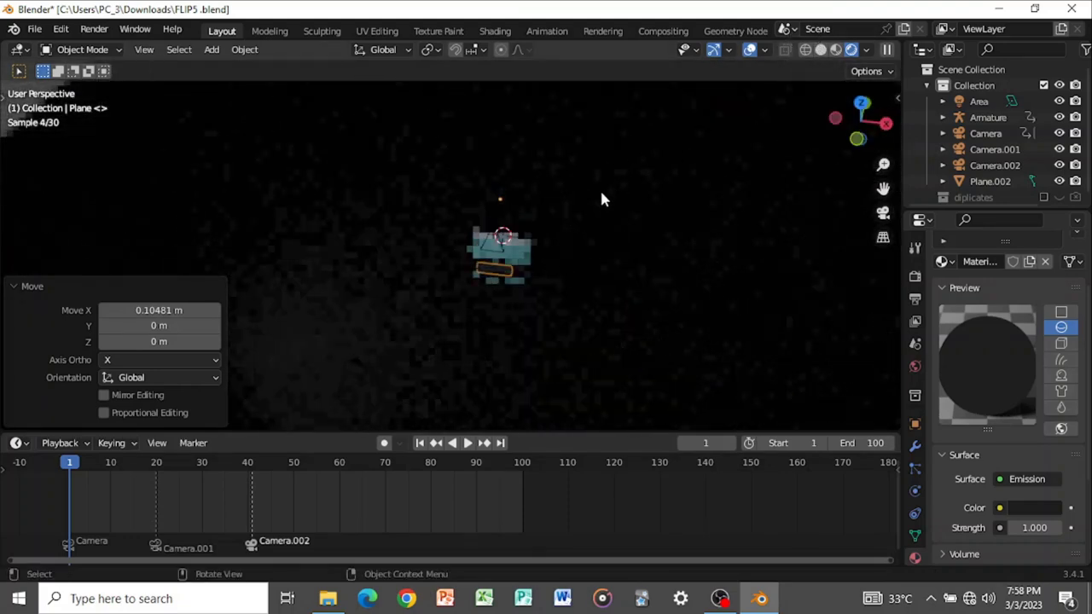
pyautogui.click(257, 309)
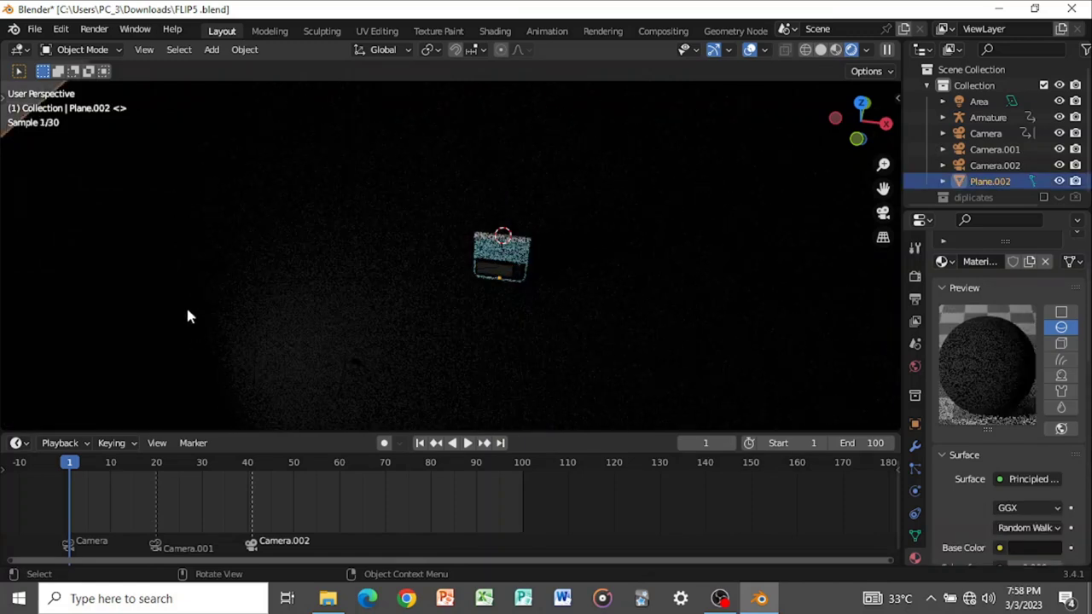
pyautogui.click(979, 100)
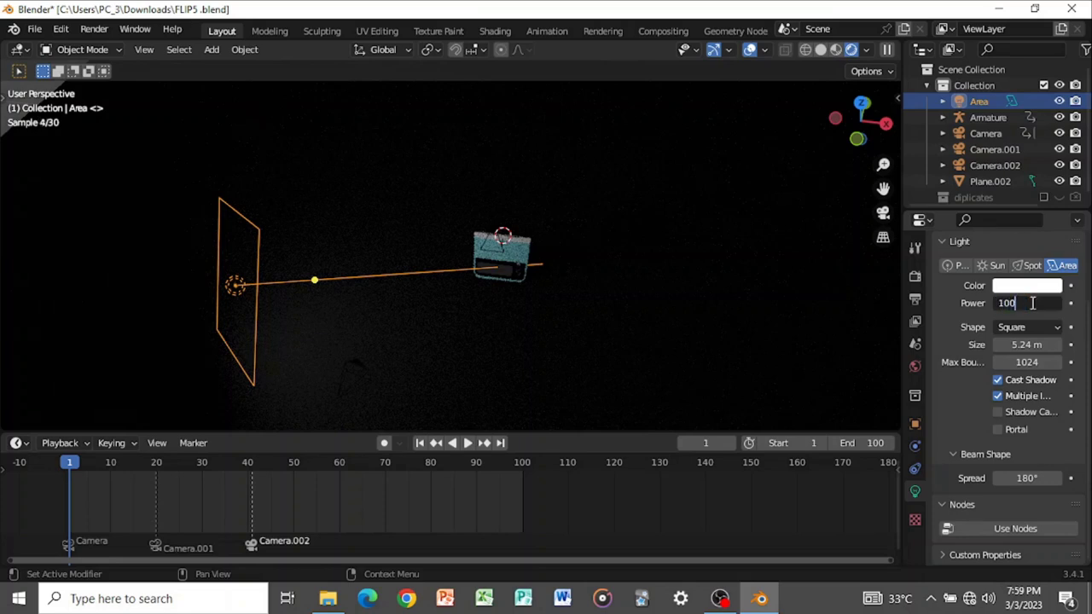
pyautogui.write('0')
pyautogui.press('Return')
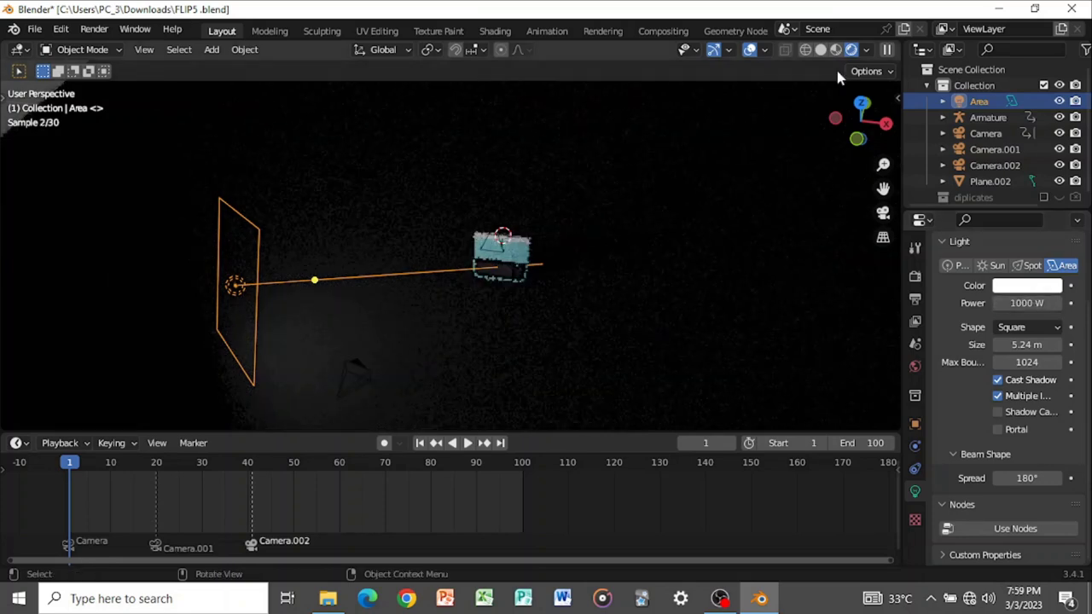
# - Preview the animation through the camera as far as frame 17 and save the file
pyautogui.click(883, 212)
pyautogui.scroll(3, 669, 264)
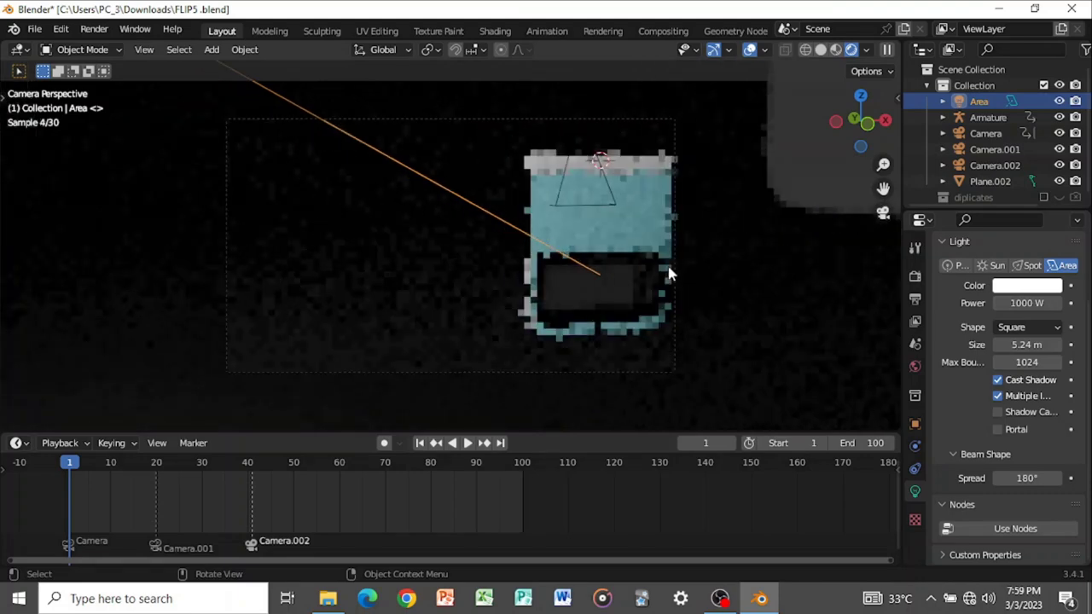
pyautogui.press('space')
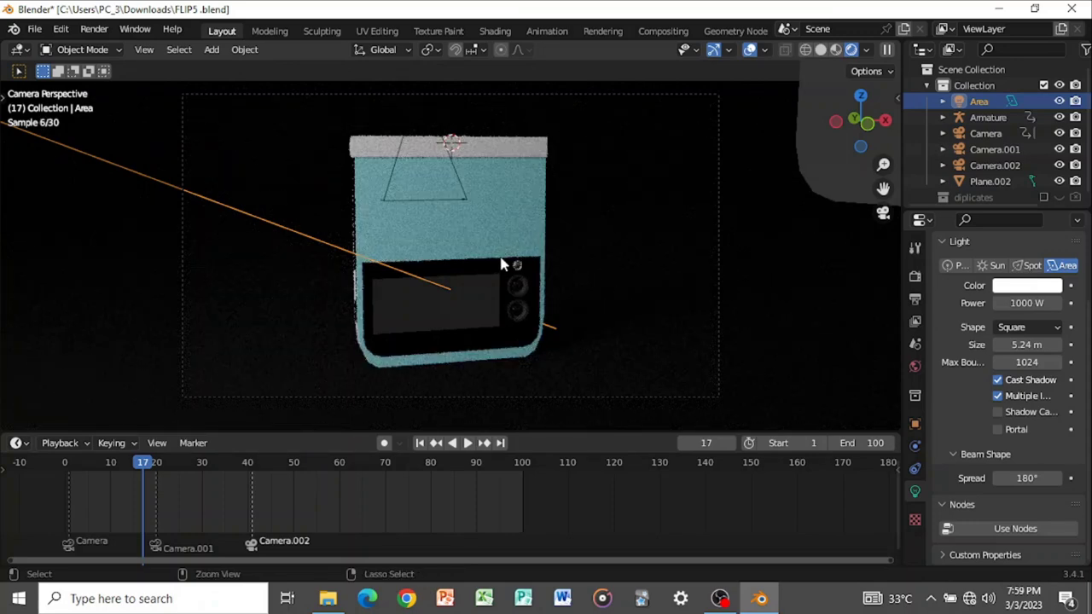
pyautogui.hotkey('ctrl', 's')
# - Add a point light and move it about 2.9 m along Y and -1.32 m along Z, behind the phone
pyautogui.moveTo(509, 261); pyautogui.dragTo(572, 263, button='middle')
pyautogui.hotkey('shift', 'a')
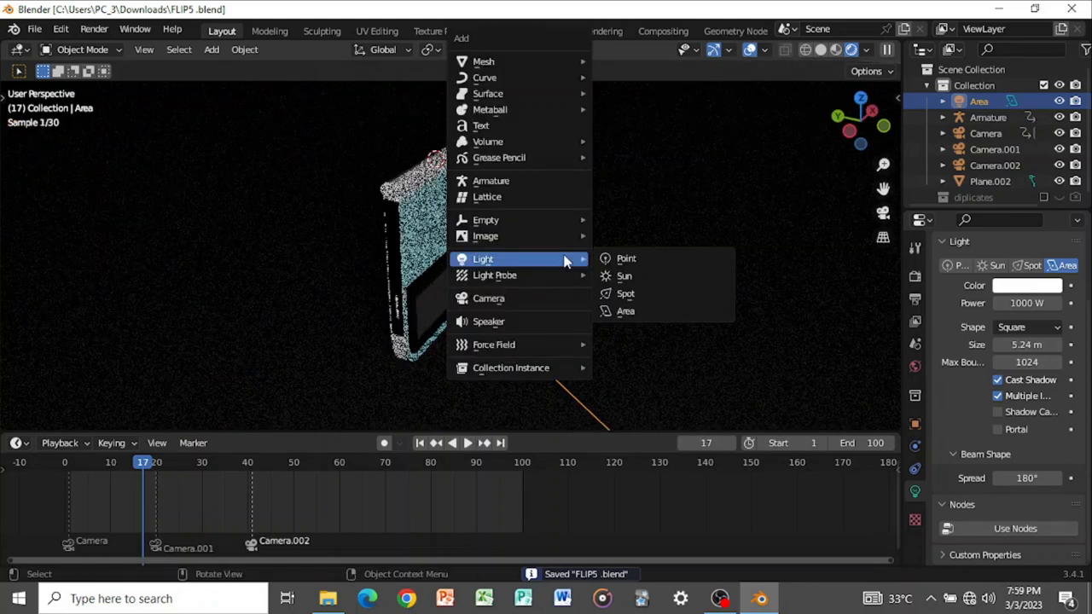
pyautogui.moveTo(534, 226)
pyautogui.moveTo(553, 261)
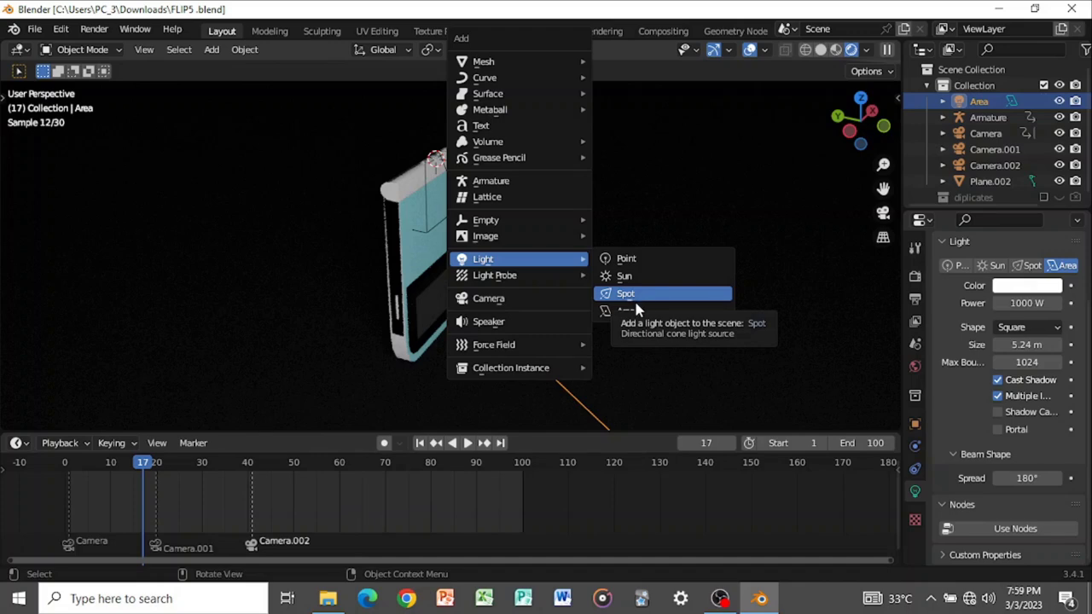
pyautogui.click(620, 261)
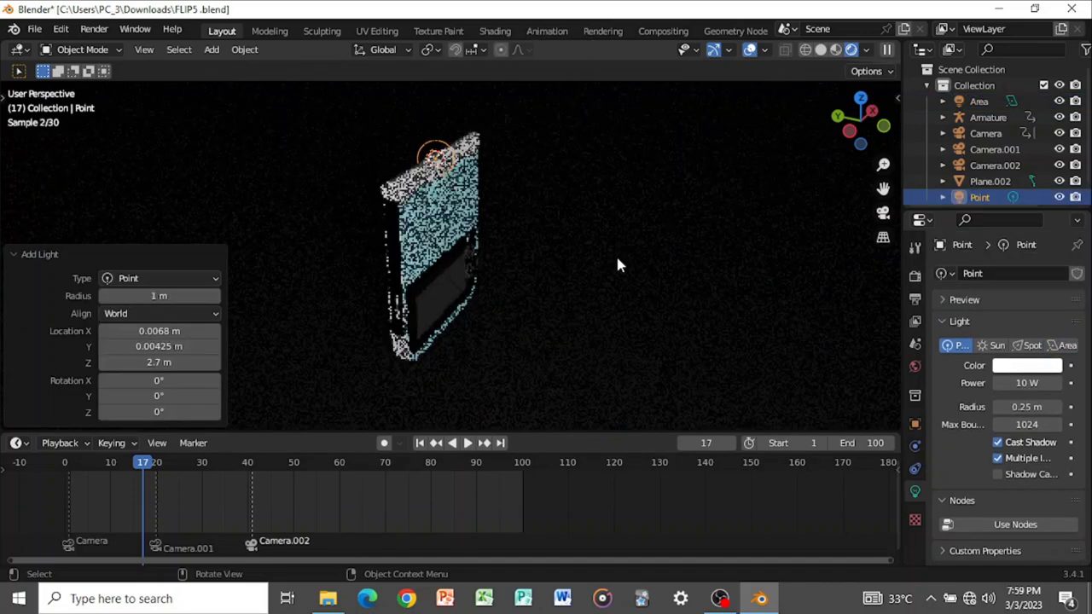
pyautogui.press('g')
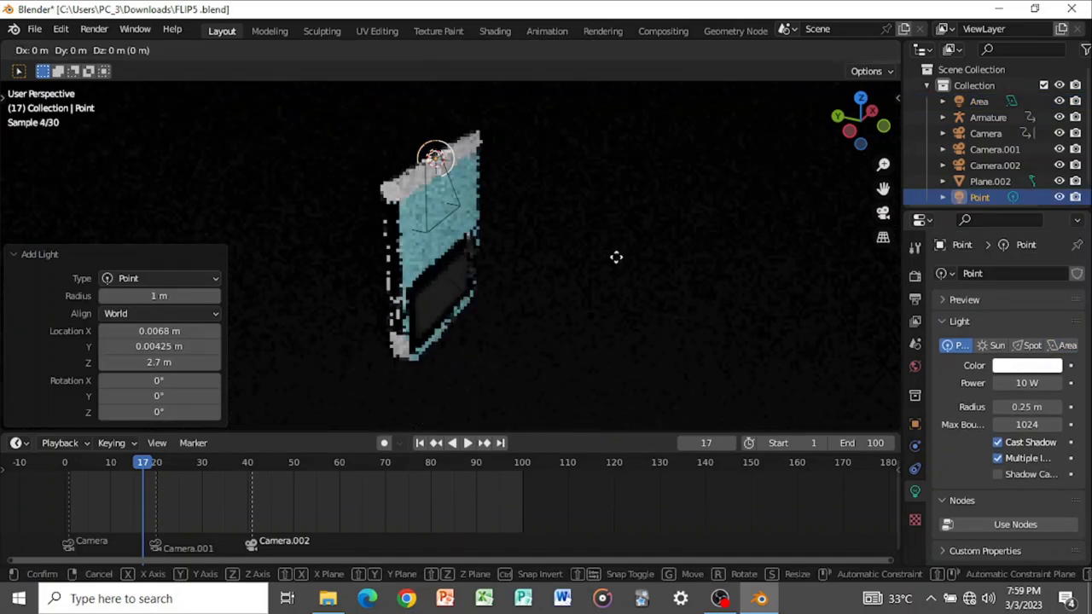
pyautogui.press('y')
pyautogui.click(452, 206)
pyautogui.press('g')
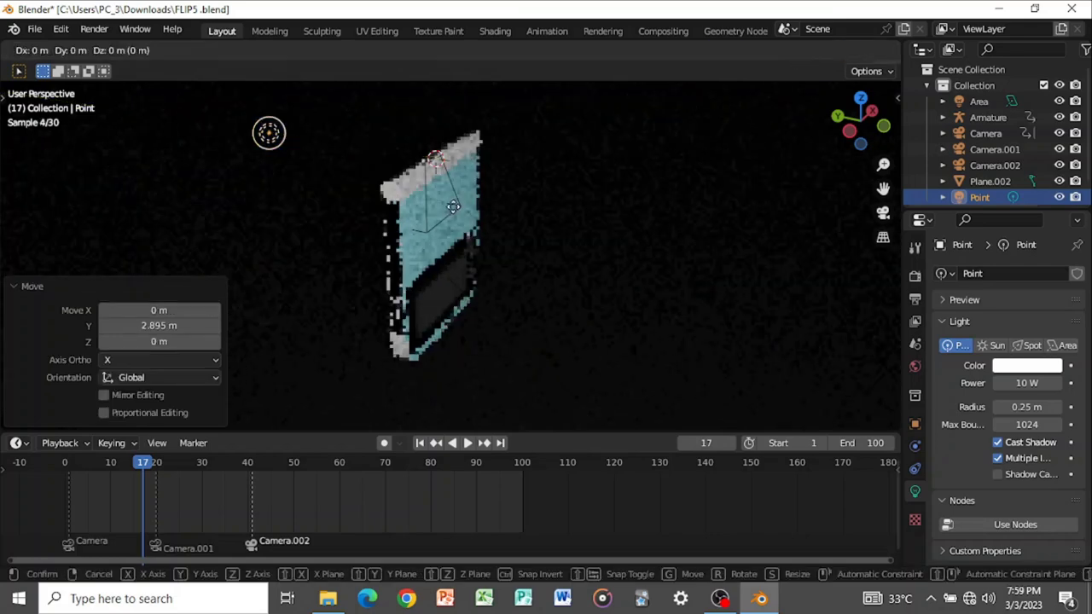
pyautogui.press('z')
pyautogui.click(472, 276)
# - Increase the point light's radius to 0.84 m and set its power to 500 W
pyautogui.click(883, 212)
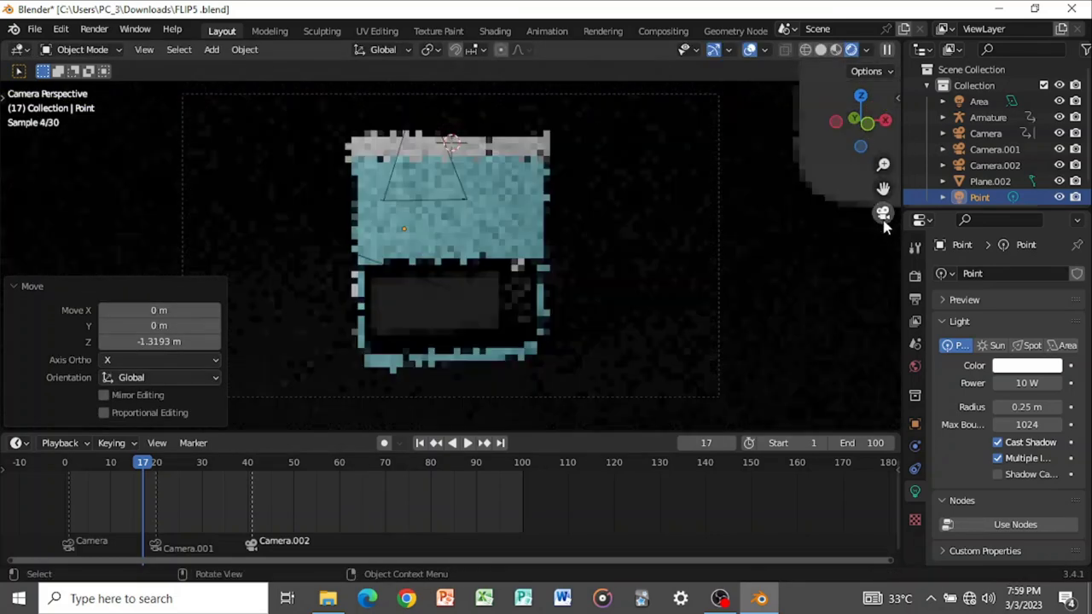
pyautogui.moveTo(1026, 408); pyautogui.dragTo(1058, 407)
pyautogui.click(1024, 383)
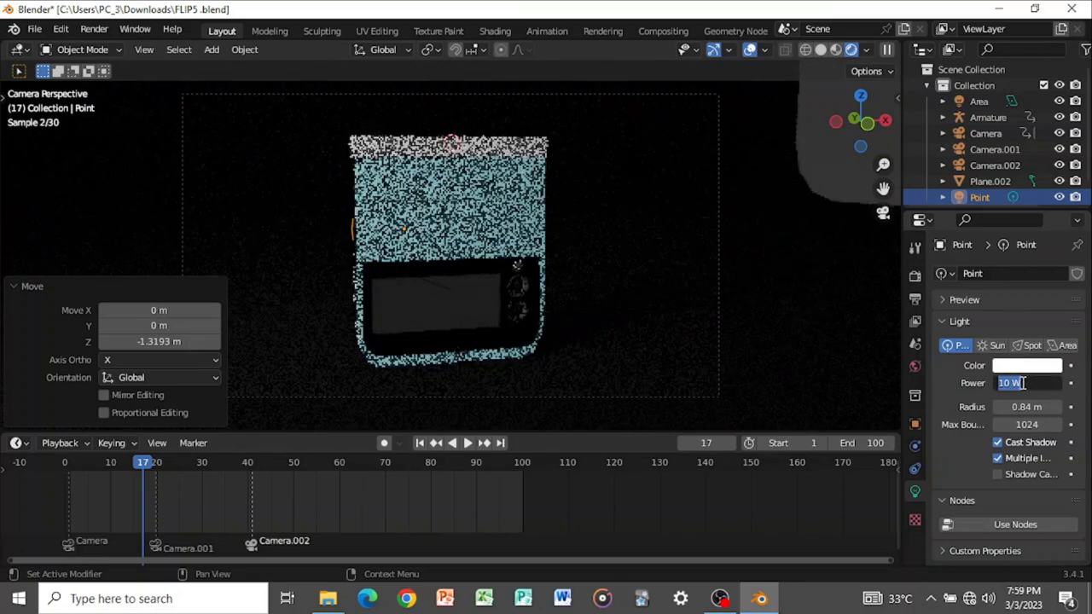
pyautogui.write('500')
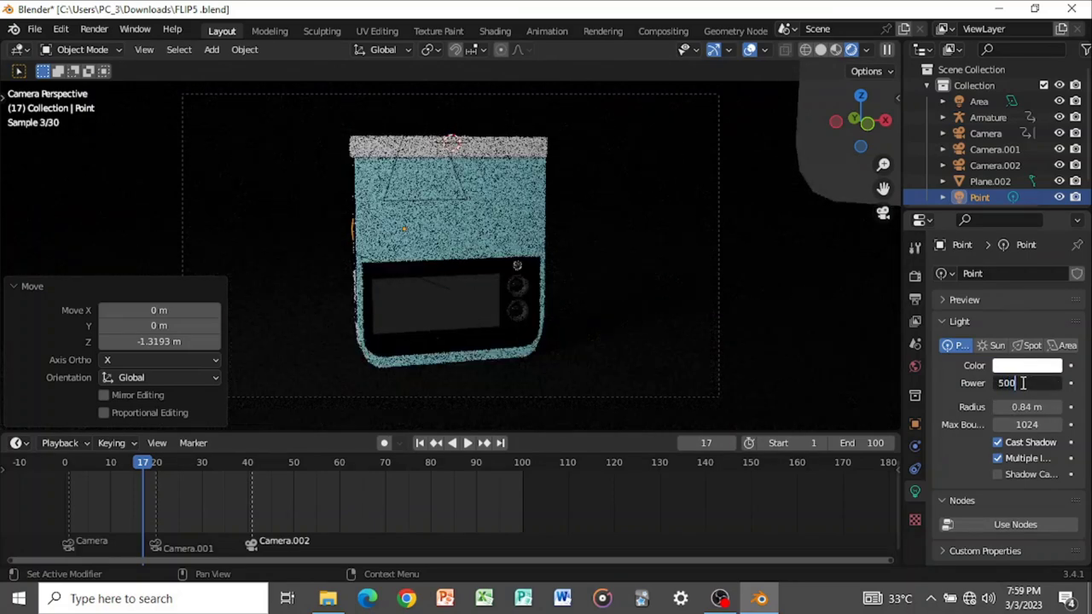
pyautogui.press('Return')
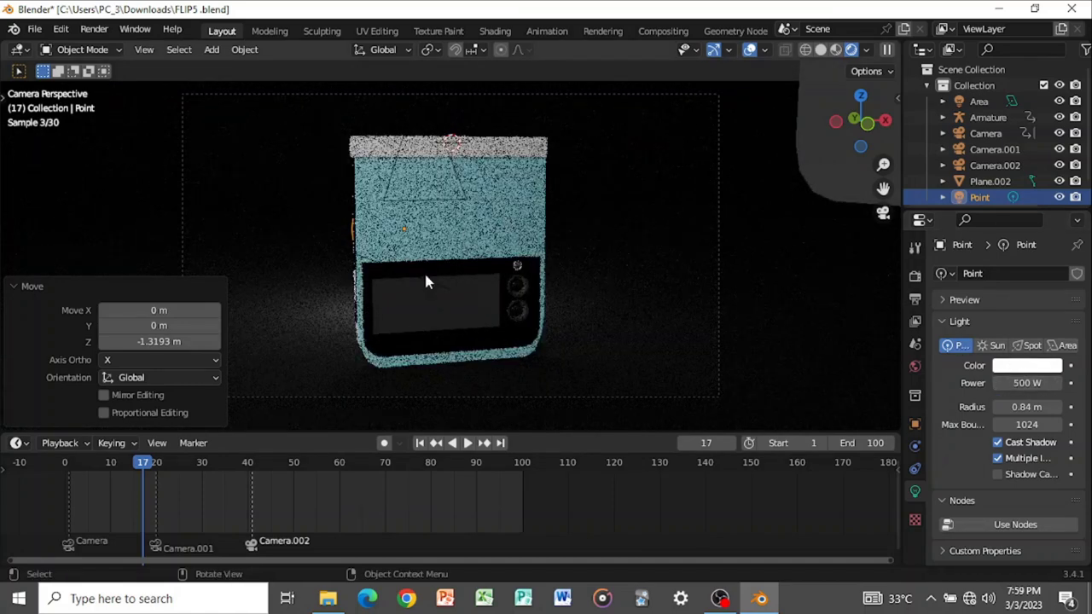
# - Play the animation from the first frame to check the lighting, and set the playhead to frame 20
pyautogui.click(419, 443)
pyautogui.press('space')
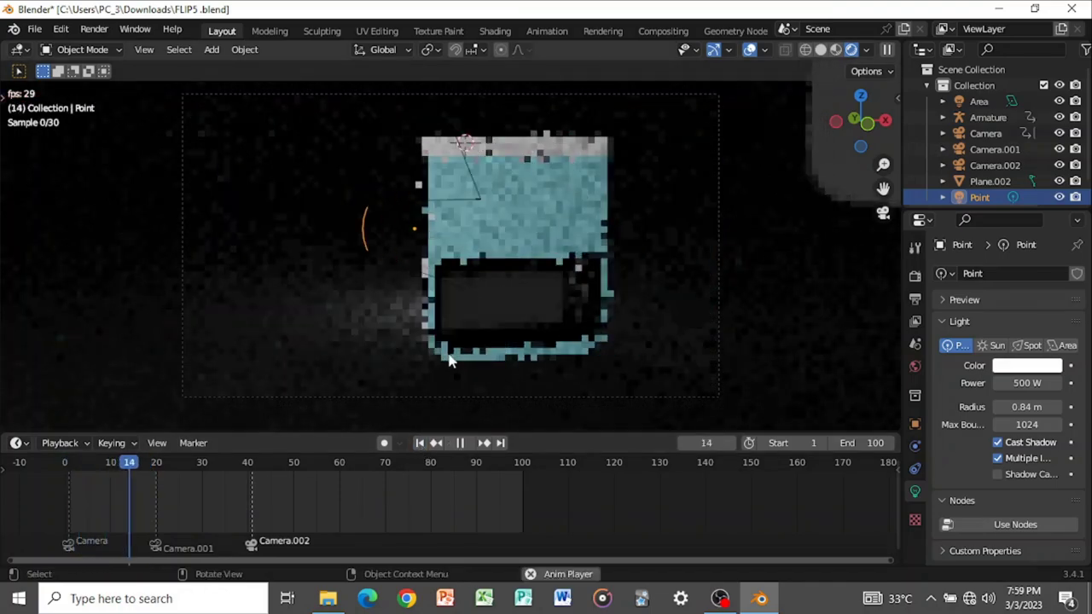
pyautogui.press('space')
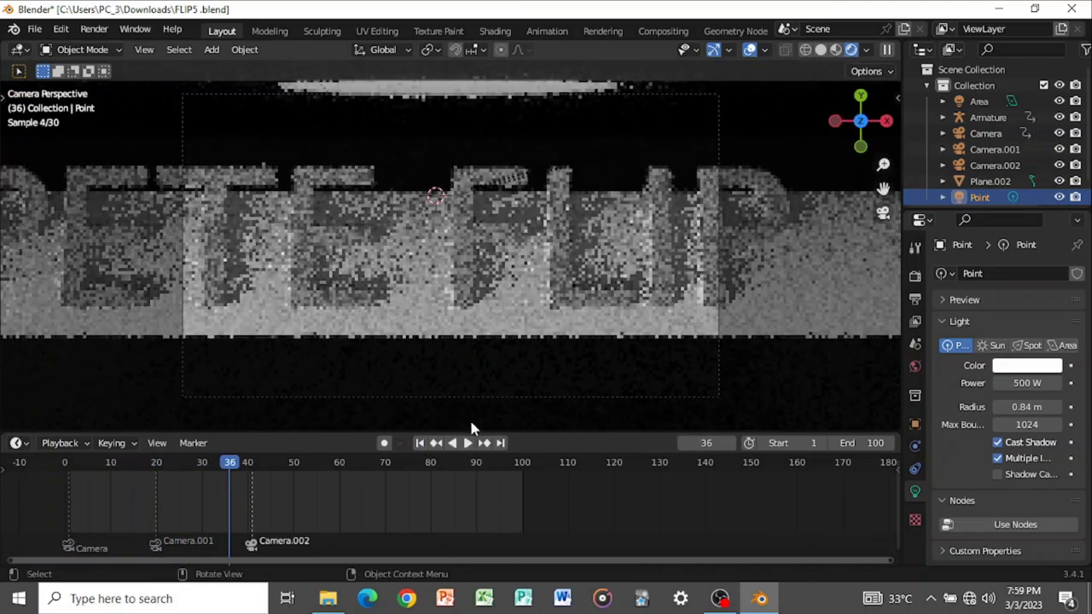
pyautogui.moveTo(224, 464); pyautogui.dragTo(153, 415)
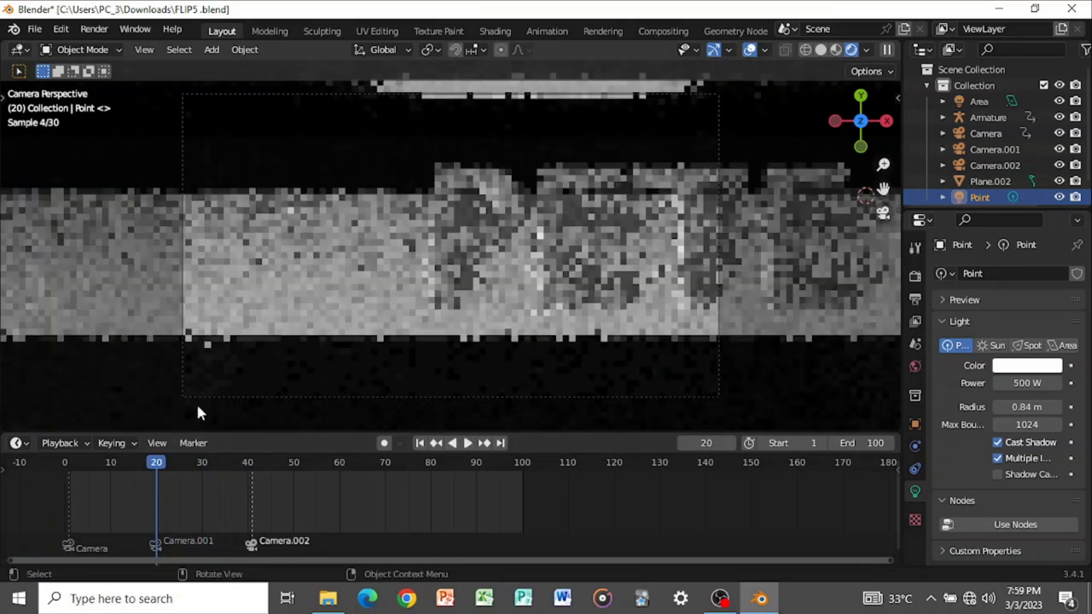
# - Add a second area light, raise it about 1.24 m along Z above the phone, and check it through the camera
pyautogui.moveTo(636, 291); pyautogui.dragTo(609, 219, button='middle')
pyautogui.hotkey('shift', 'a')
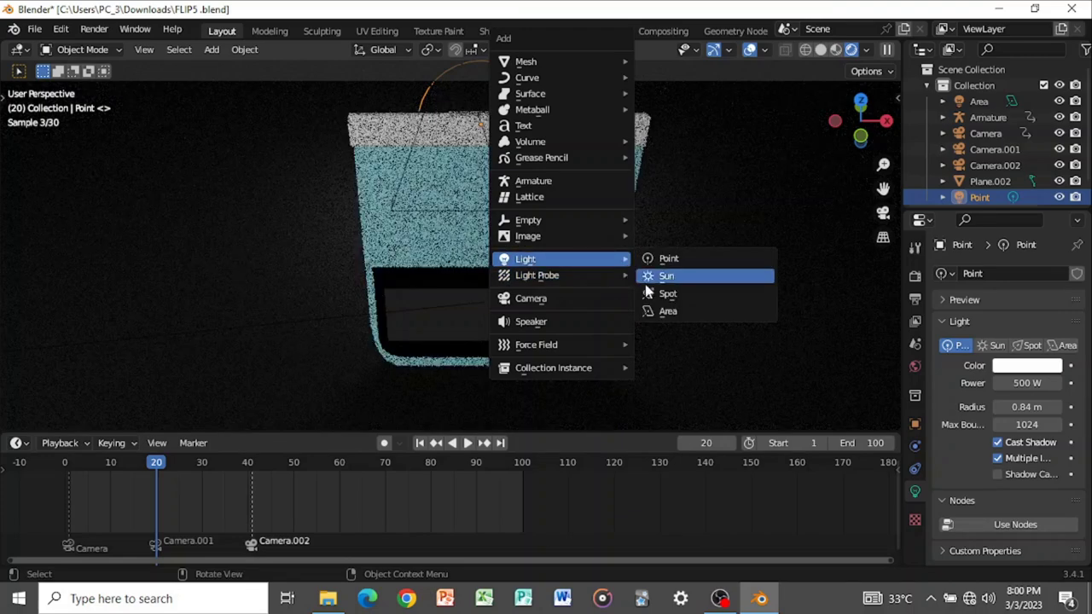
pyautogui.click(654, 310)
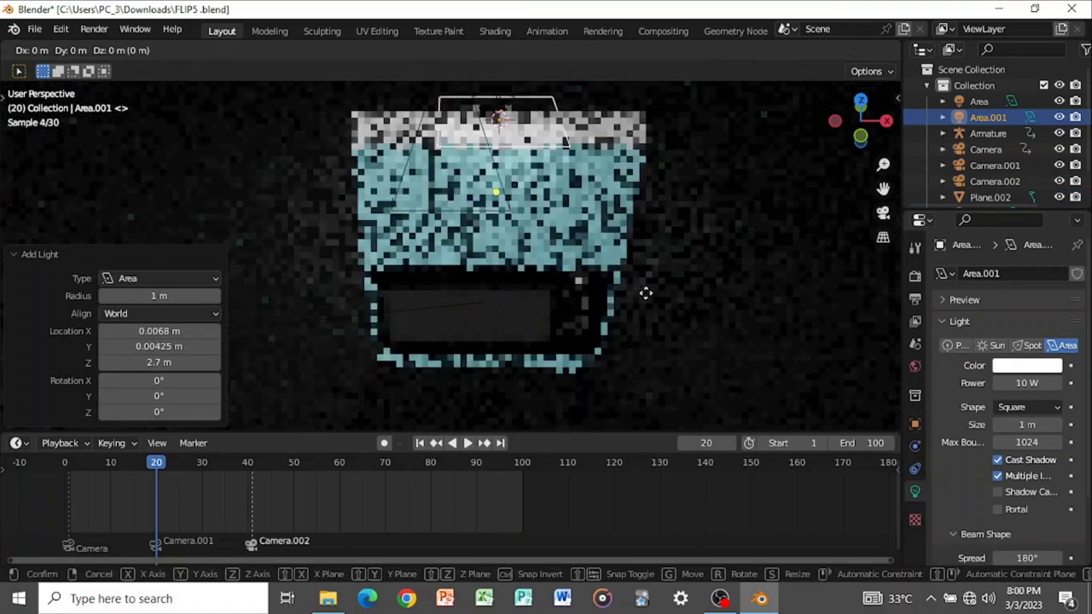
pyautogui.press('g')
pyautogui.press('z')
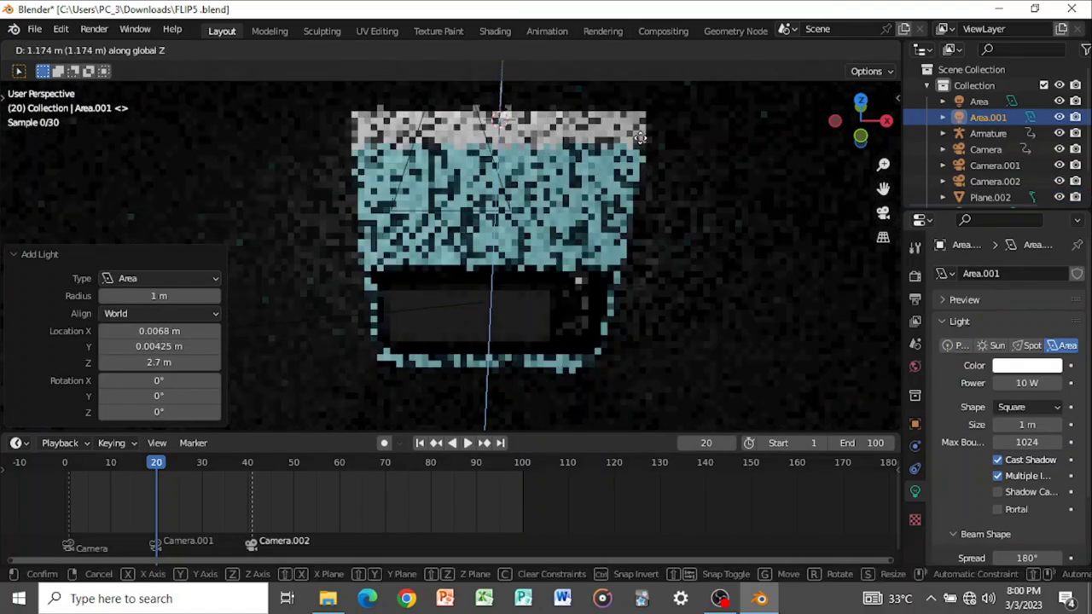
pyautogui.click(639, 134)
pyautogui.click(882, 213)
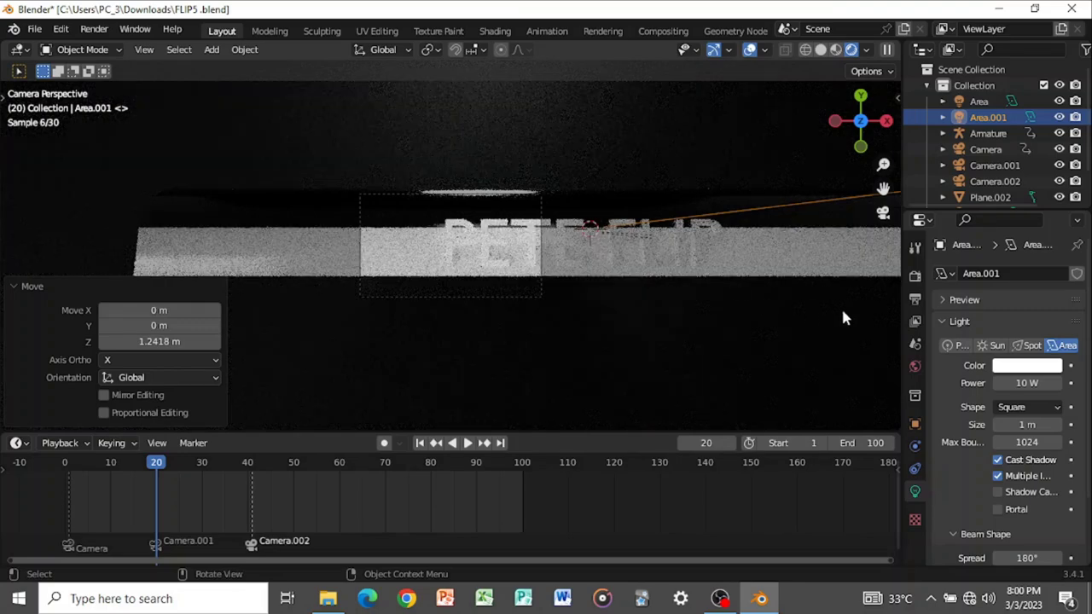
pyautogui.moveTo(817, 352); pyautogui.dragTo(613, 131, button='middle')
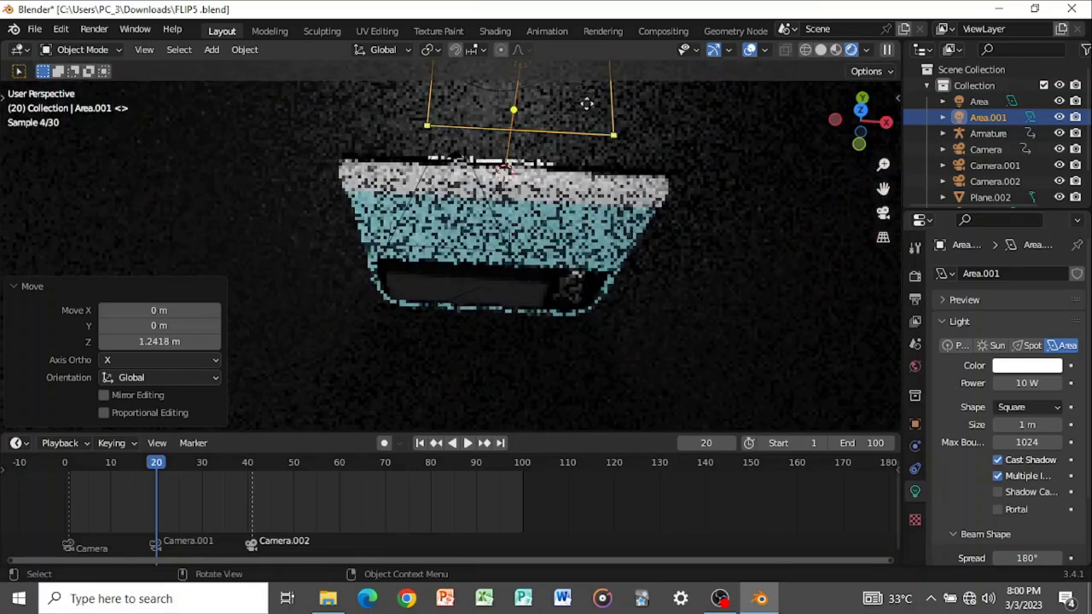
# - Enlarge the area light above the phone to about 1.07 m and set its power to 100 W
pyautogui.moveTo(612, 131); pyautogui.dragTo(631, 148)
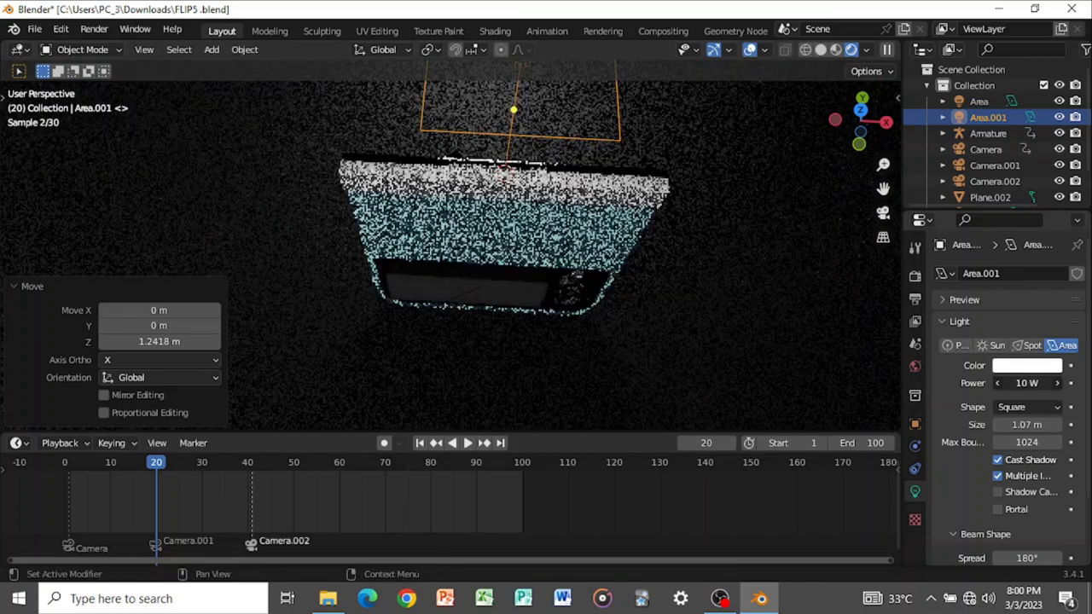
pyautogui.click(1025, 383)
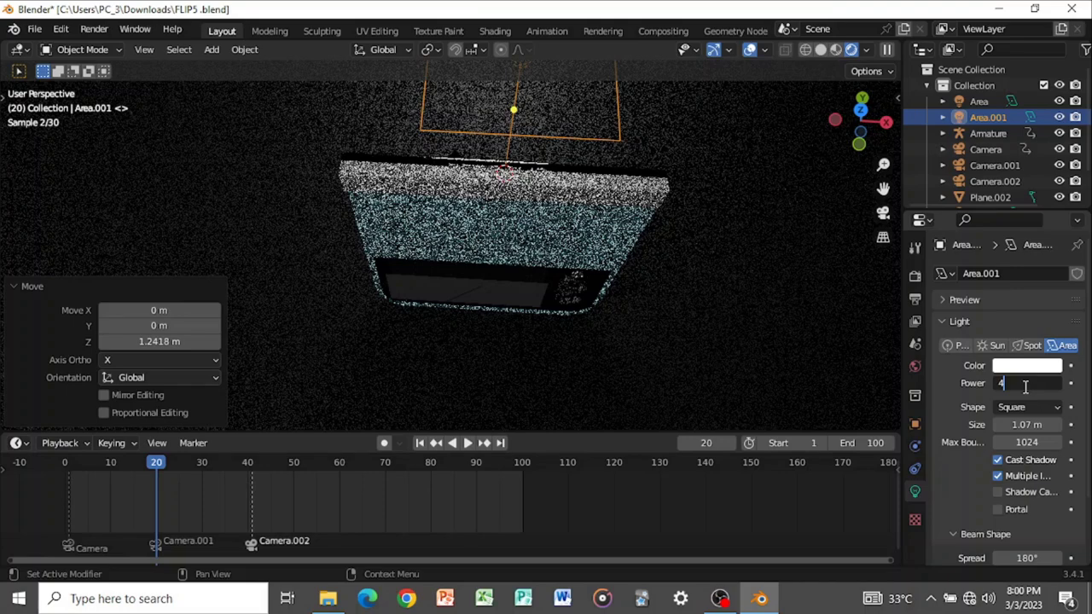
pyautogui.press('BackSpace')
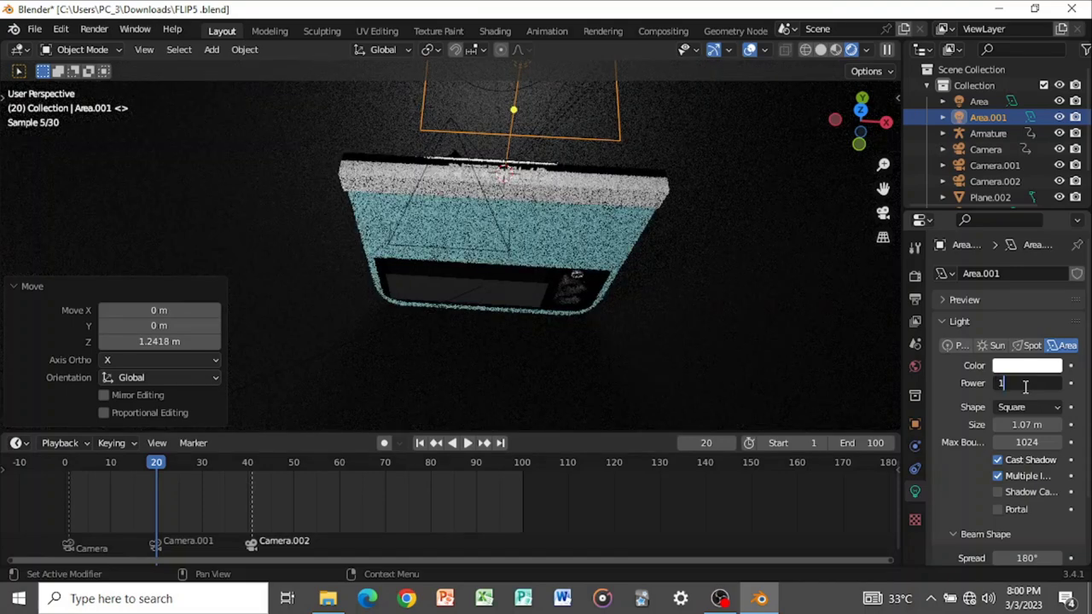
pyautogui.write('00')
pyautogui.press('Return')
# - Look through the camera and limit the rendered preview to a region around the lettering on the phone's edge
pyautogui.moveTo(793, 315); pyautogui.dragTo(857, 241, button='middle')
pyautogui.click(883, 212)
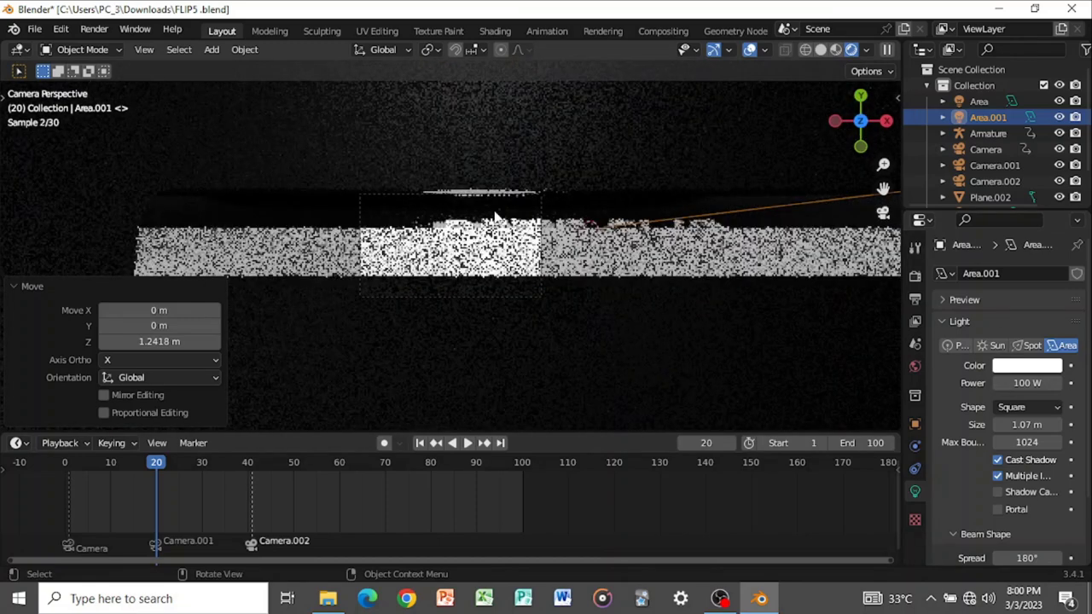
pyautogui.hotkey('ctrl', 'b')
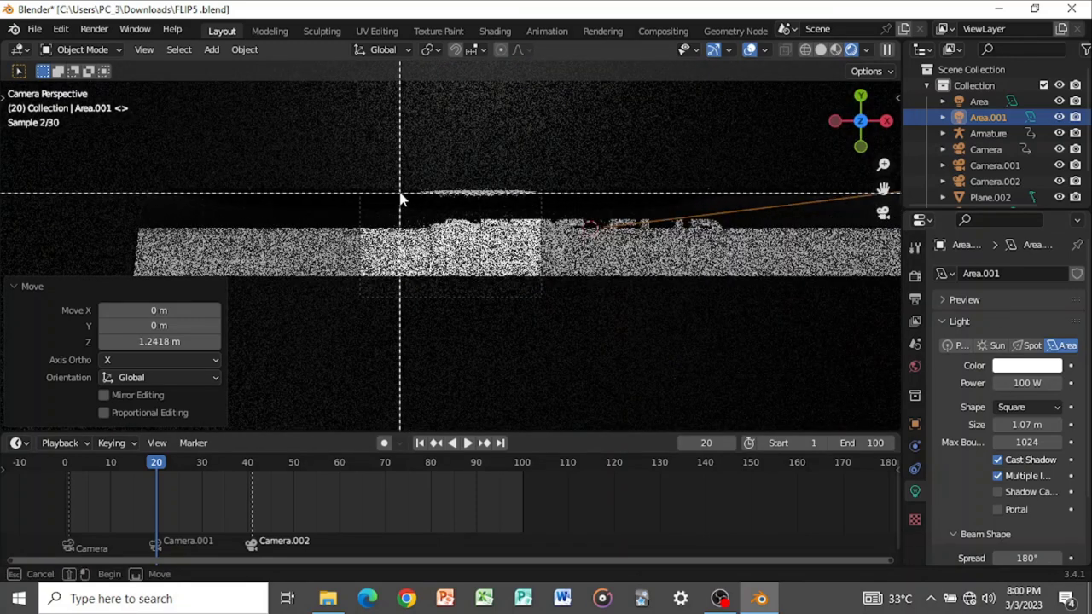
pyautogui.moveTo(391, 195); pyautogui.dragTo(590, 266)
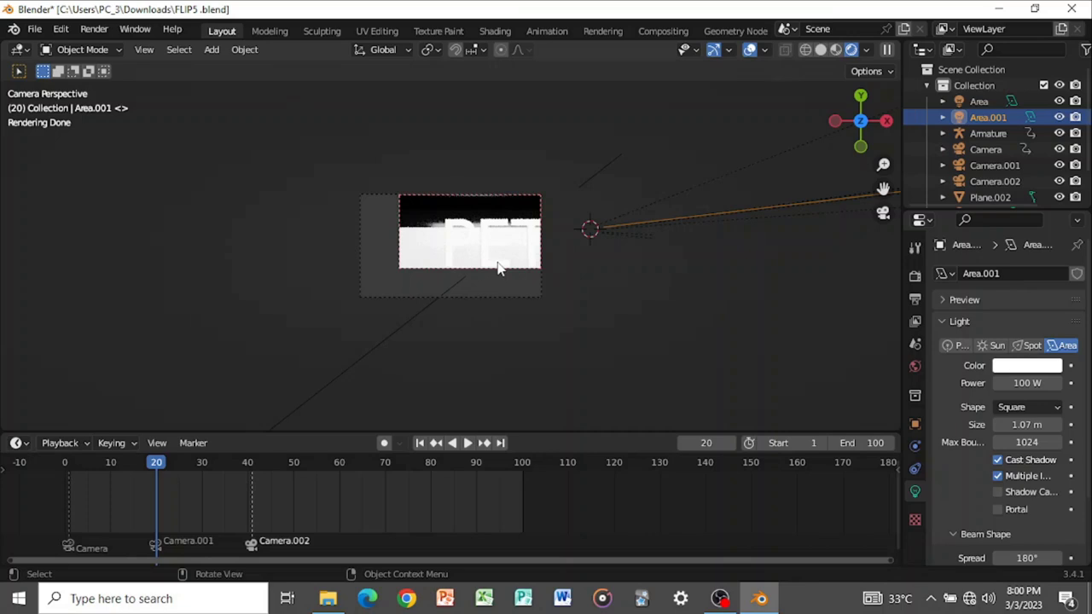
# - Set the power of the area light above the phone to 50 W and clear the render region
pyautogui.click(1025, 383)
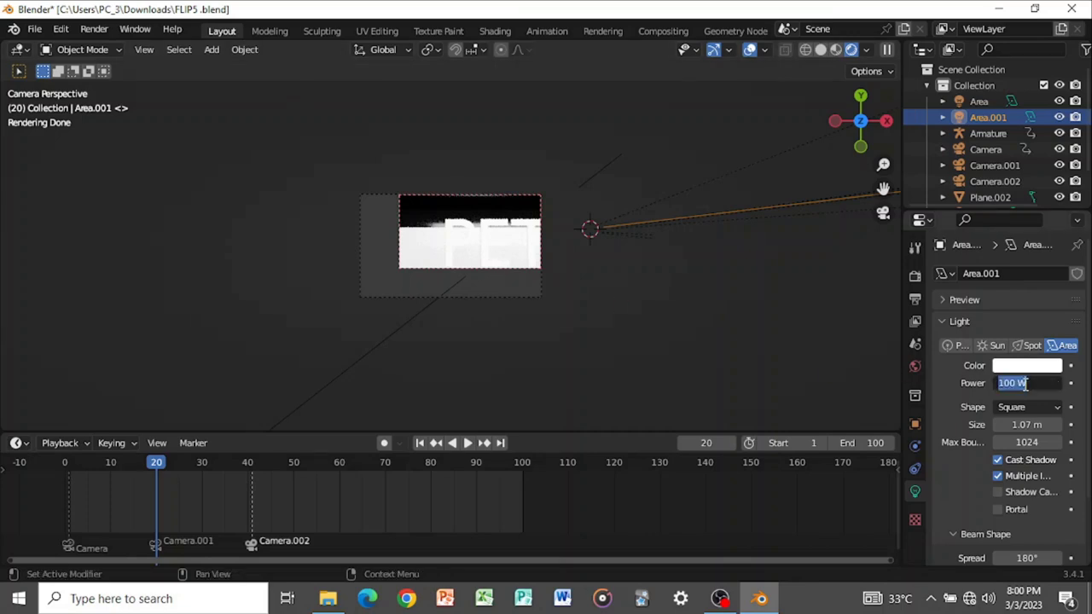
pyautogui.press('Return')
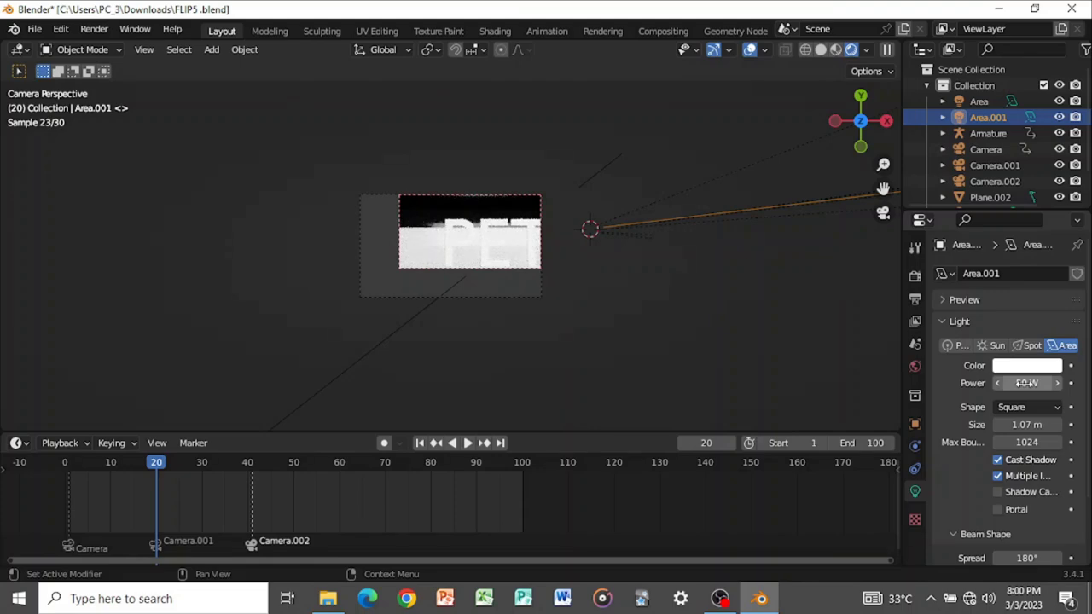
pyautogui.scroll(3, 674, 269)
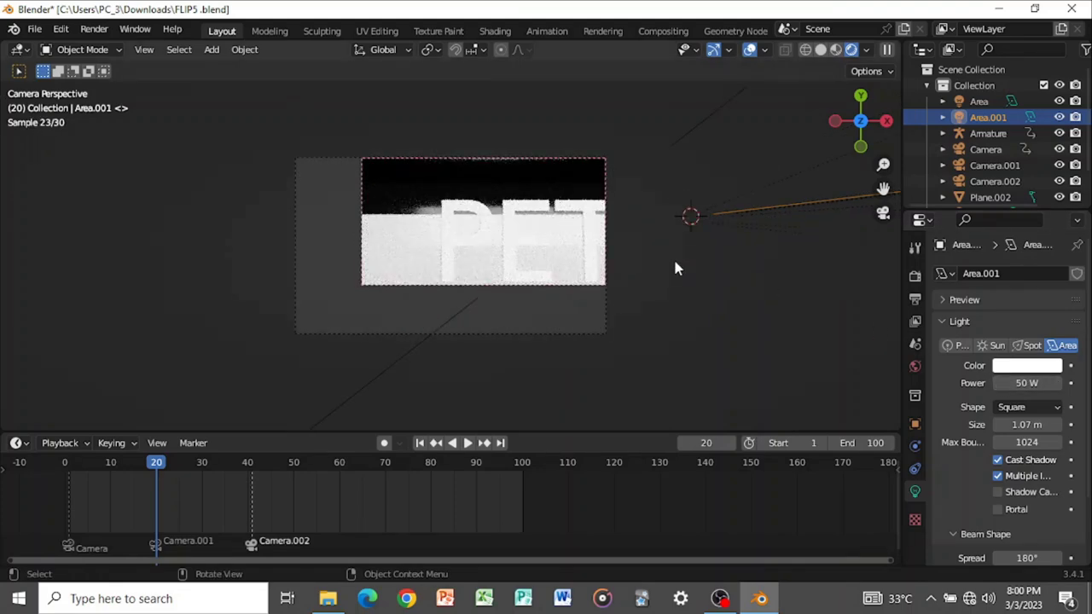
pyautogui.scroll(6, 673, 264)
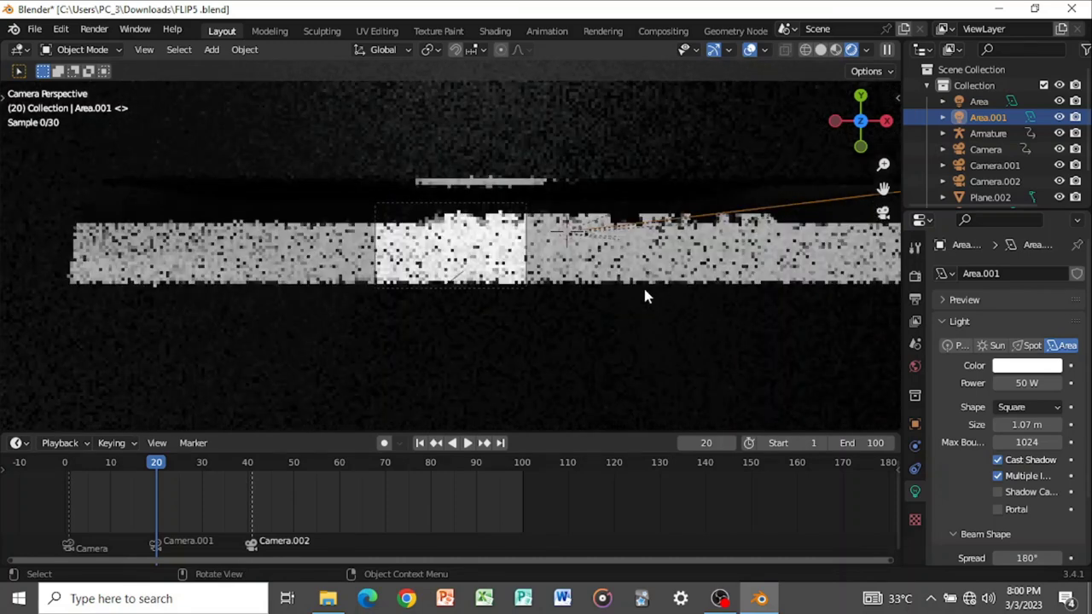
# - Play the animation on to frame 52 and check the lighting through the third camera
pyautogui.press('space')
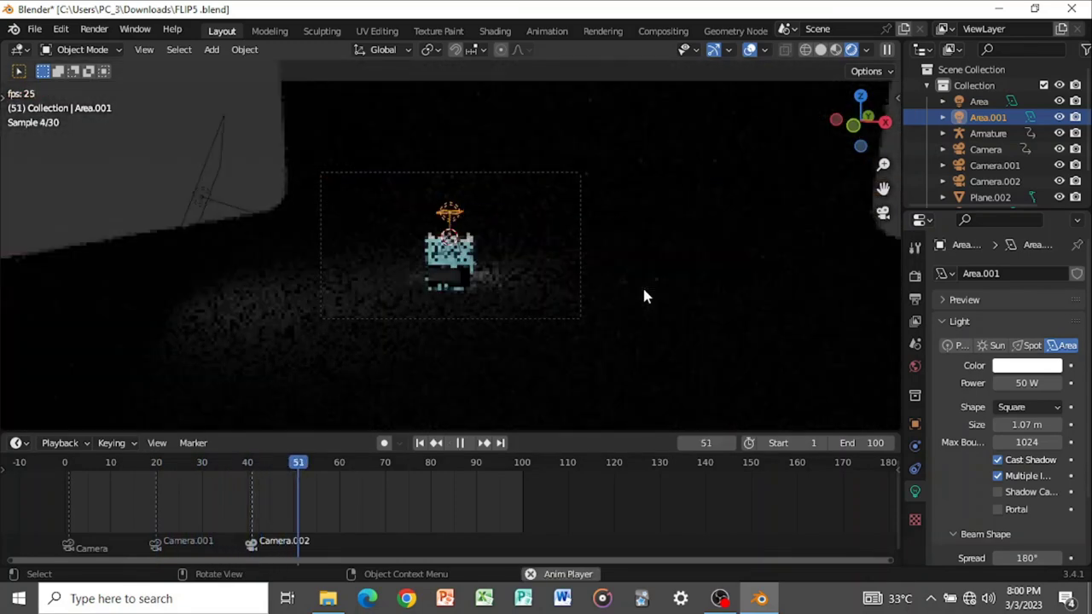
pyautogui.press('space')
pyautogui.scroll(4, 631, 293)
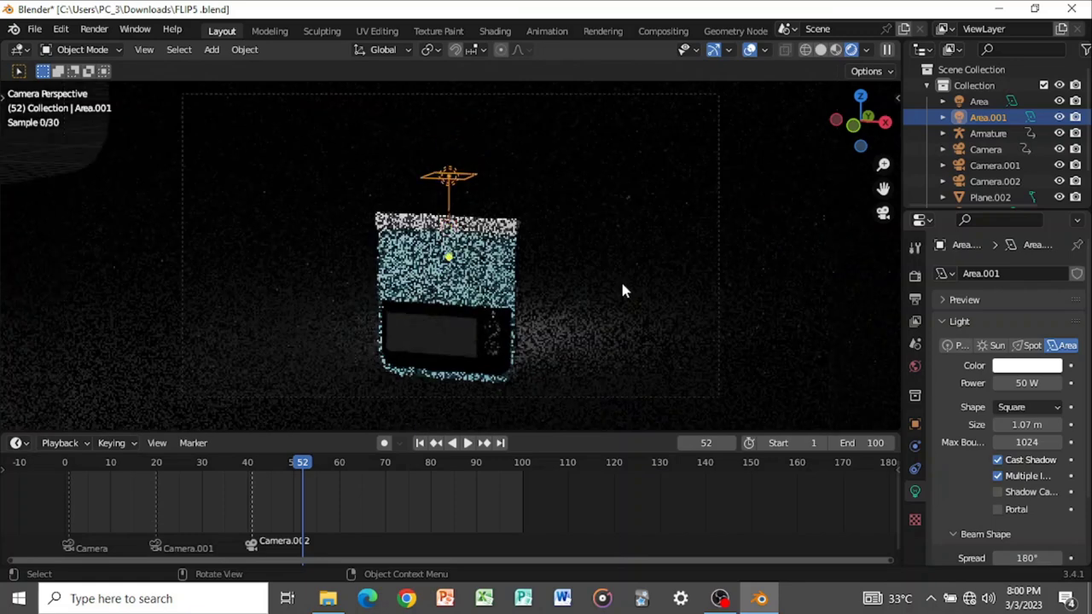
pyautogui.scroll(-3, 622, 291)
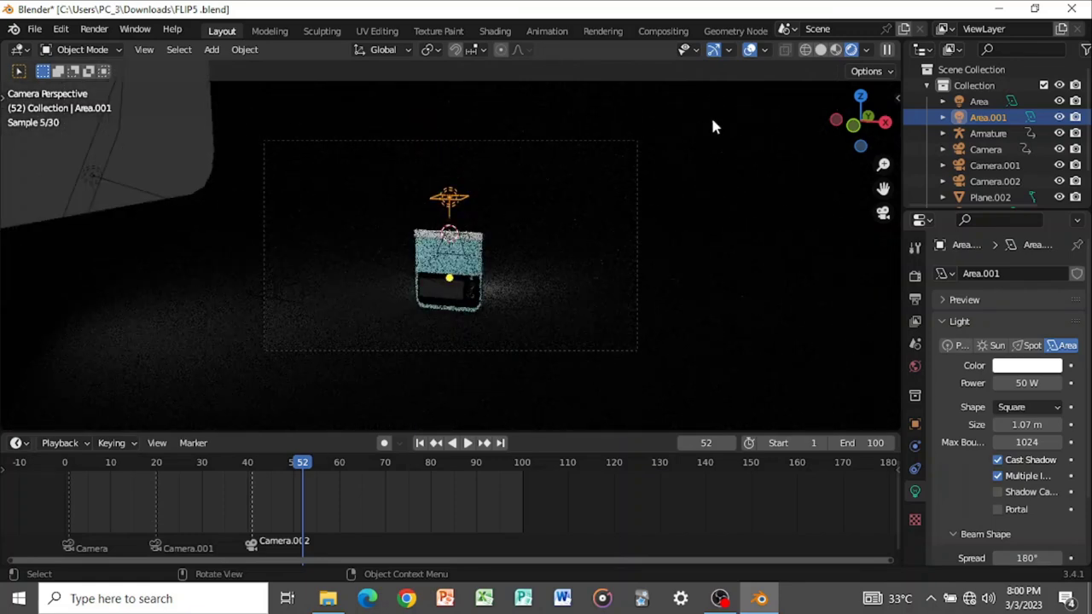
# - Switch to solid shading, add a third area light and move it about 4.95 m along X and -6.83 m along Y
pyautogui.click(820, 49)
pyautogui.scroll(-2, 725, 154)
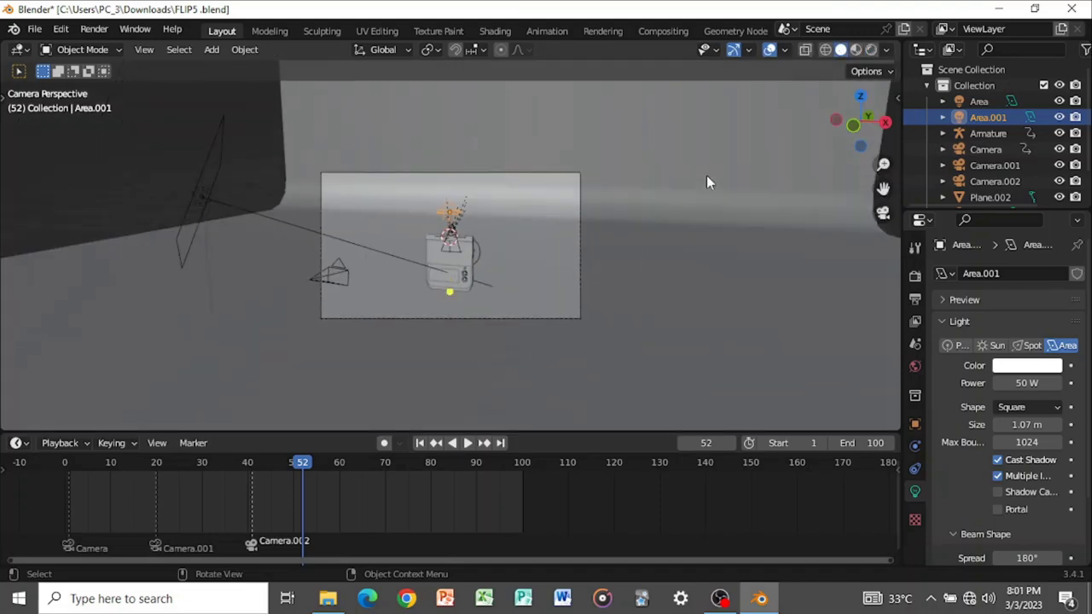
pyautogui.moveTo(706, 175); pyautogui.dragTo(698, 187, button='middle')
pyautogui.hotkey('shift', 'a')
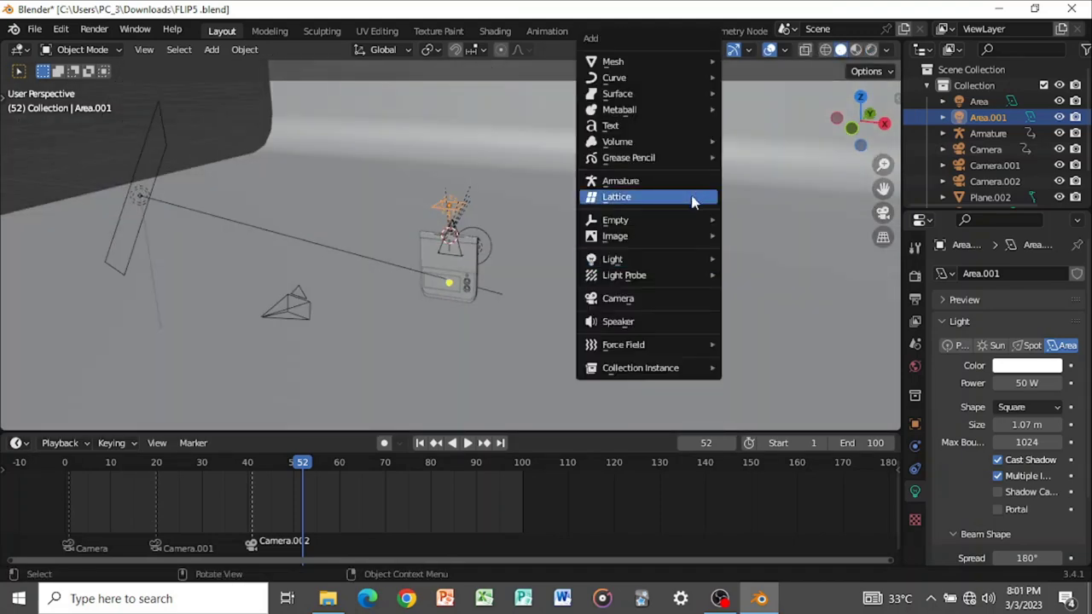
pyautogui.moveTo(676, 264)
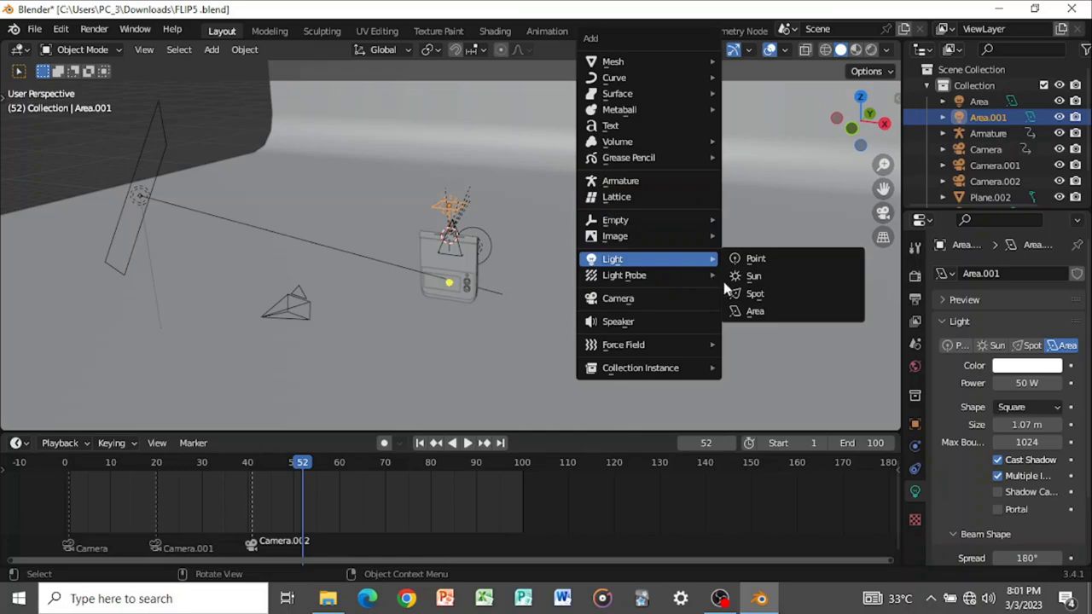
pyautogui.click(744, 311)
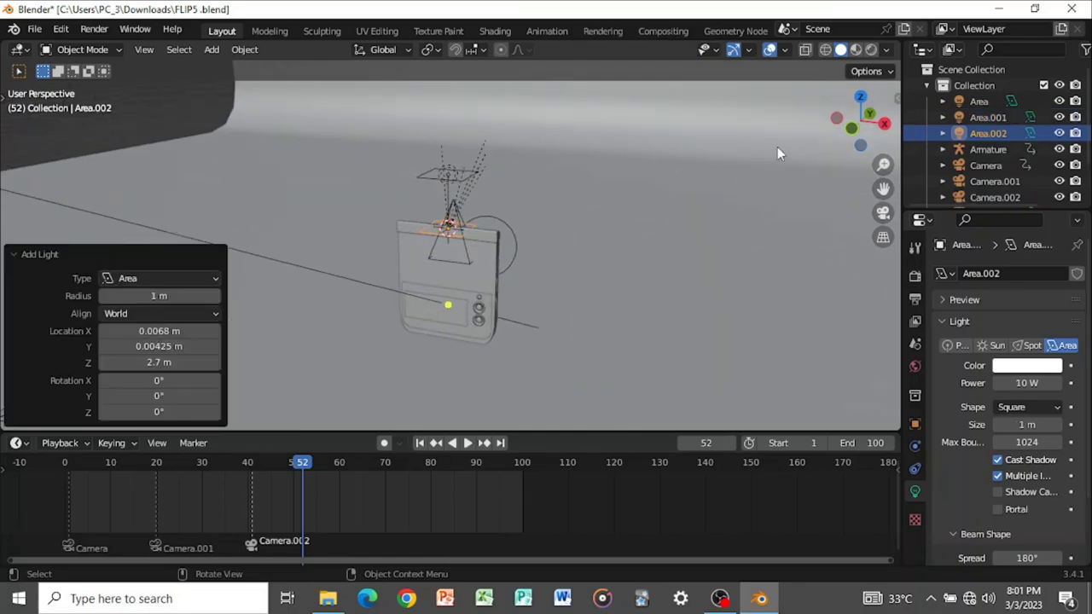
pyautogui.click(860, 96)
pyautogui.press('g')
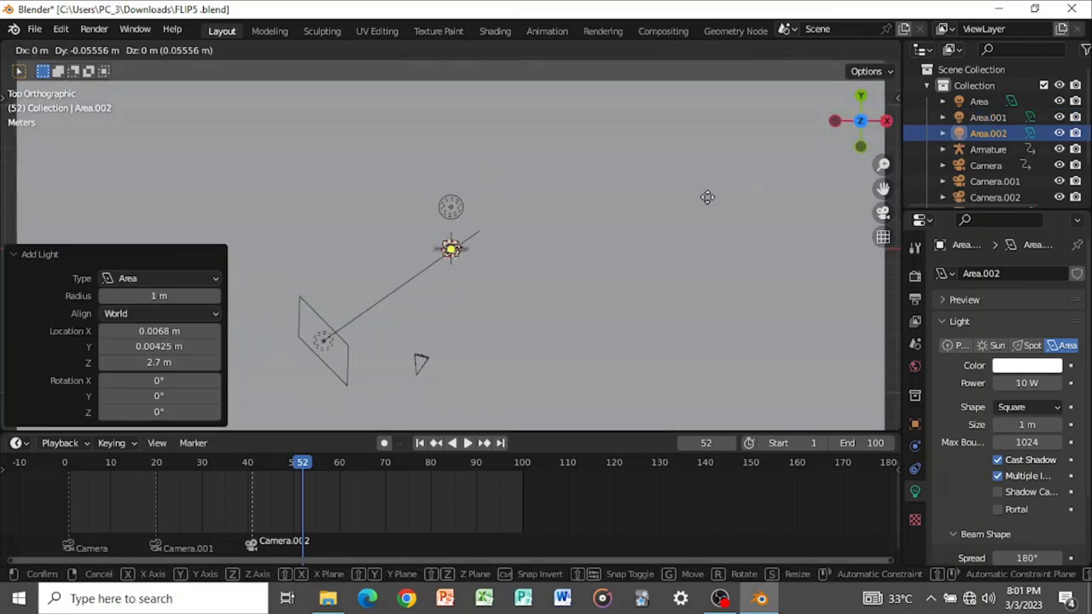
pyautogui.click(773, 281)
# - Enlarge the new area light to about 5.35 m and trackball-rotate it about 62.5° and -0.57° toward the phone
pyautogui.moveTo(773, 281); pyautogui.dragTo(508, 311, button='middle')
pyautogui.moveTo(503, 285); pyautogui.dragTo(554, 351)
pyautogui.moveTo(554, 351); pyautogui.dragTo(552, 247, button='middle')
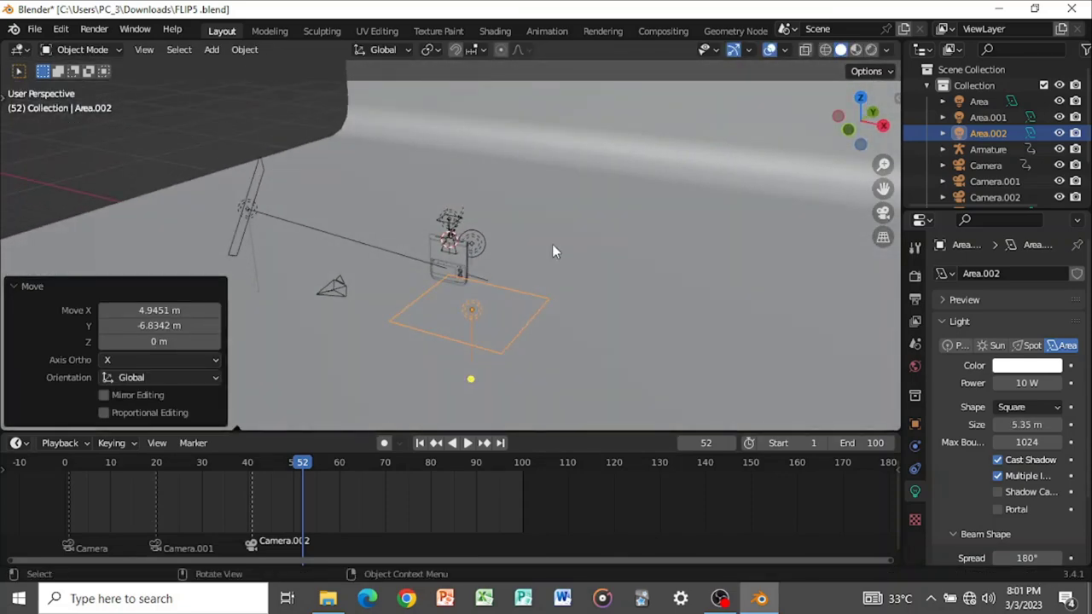
pyautogui.press('r')
pyautogui.press('r')
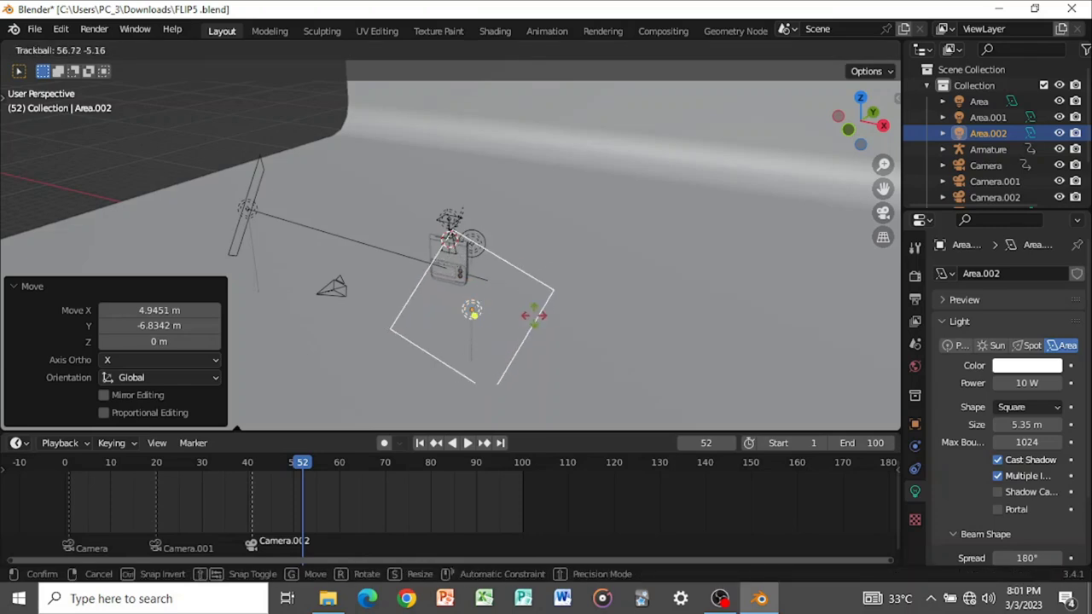
pyautogui.click(541, 323)
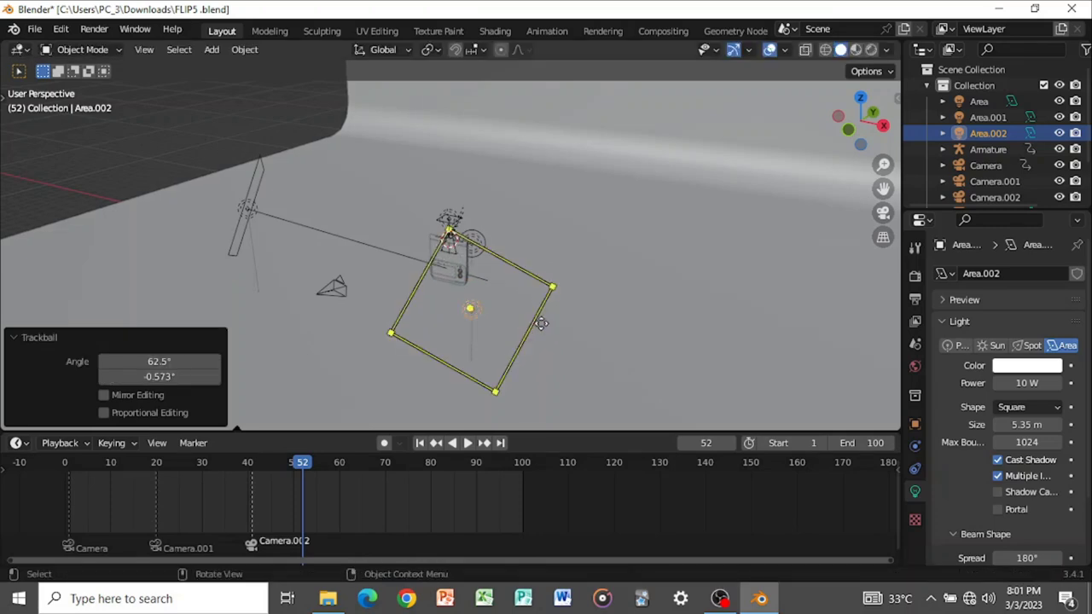
# - Set the power of the third area light to 1500 W
pyautogui.click(1026, 385)
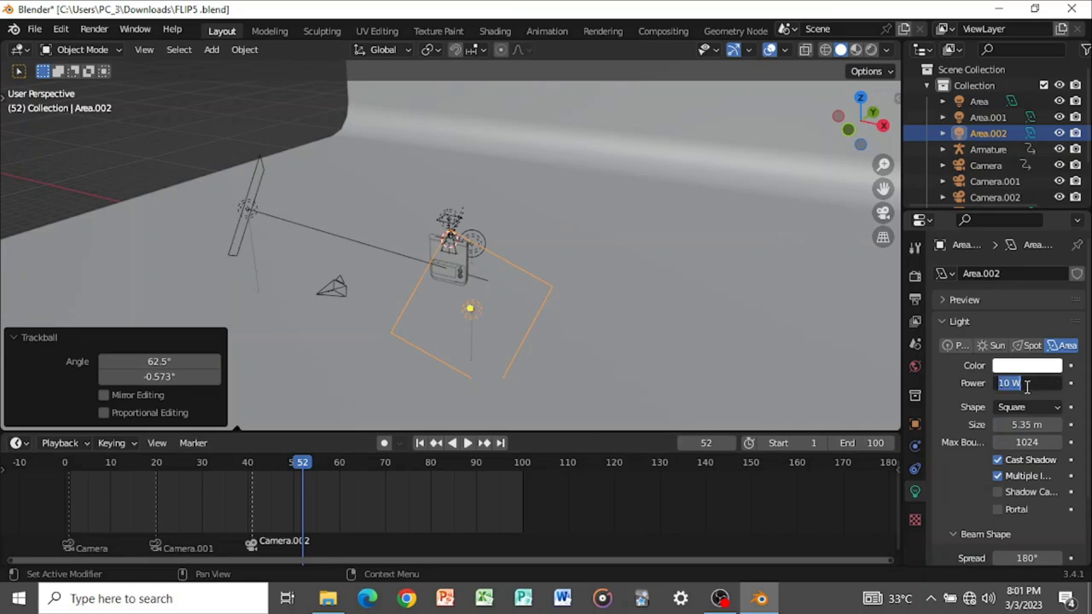
pyautogui.write('1500')
pyautogui.press('Return')
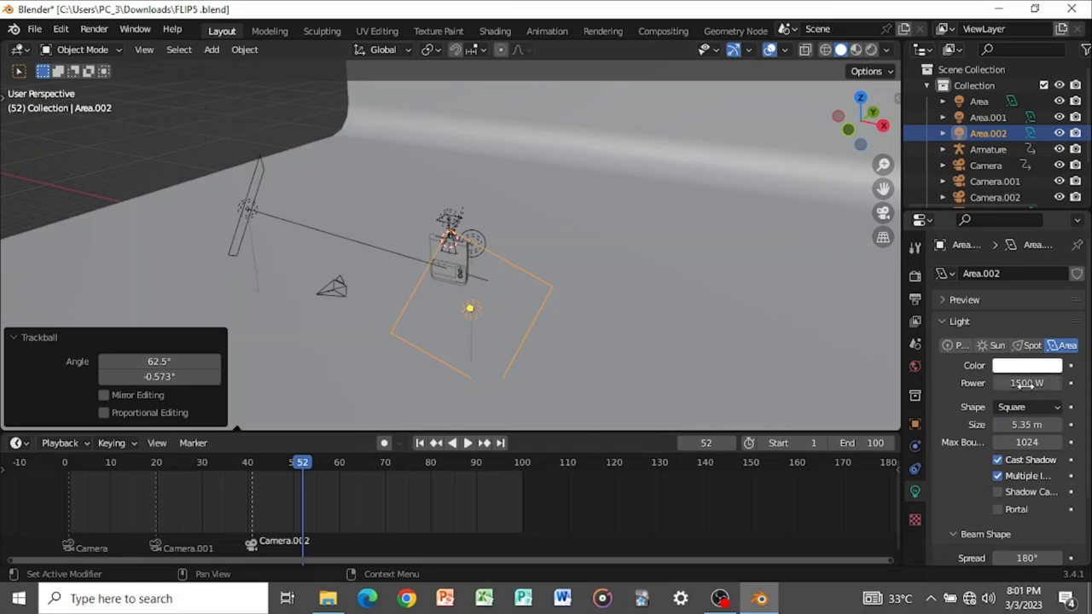
# - Preview the shot through the camera in rendered shading, and save the file
pyautogui.scroll(2, 885, 166)
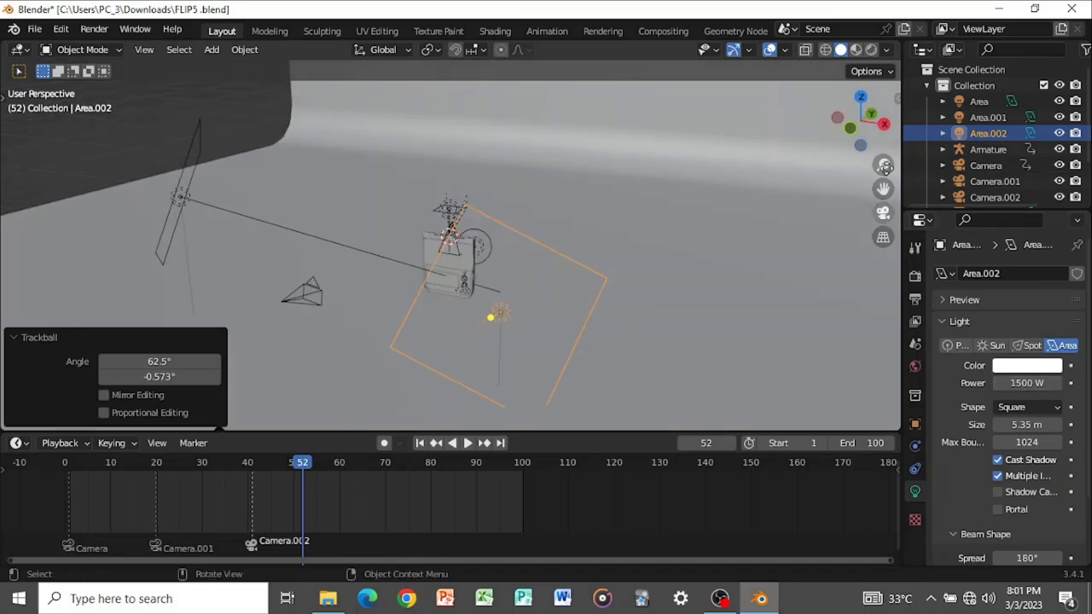
pyautogui.press('KP_0')
pyautogui.click(871, 49)
pyautogui.scroll(3, 682, 161)
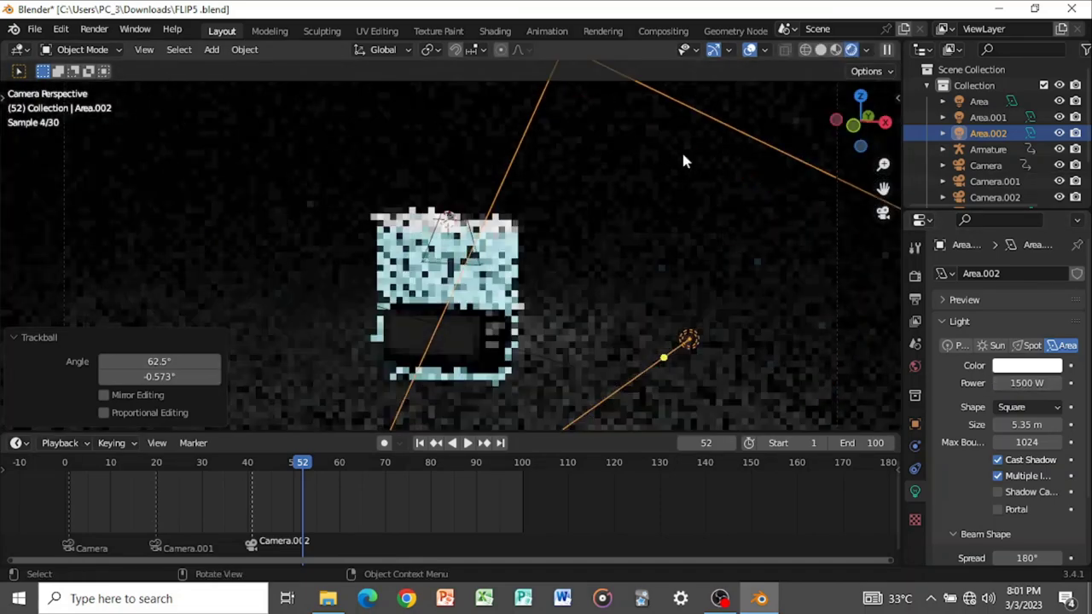
pyautogui.click(787, 281)
pyautogui.hotkey('ctrl', 's')
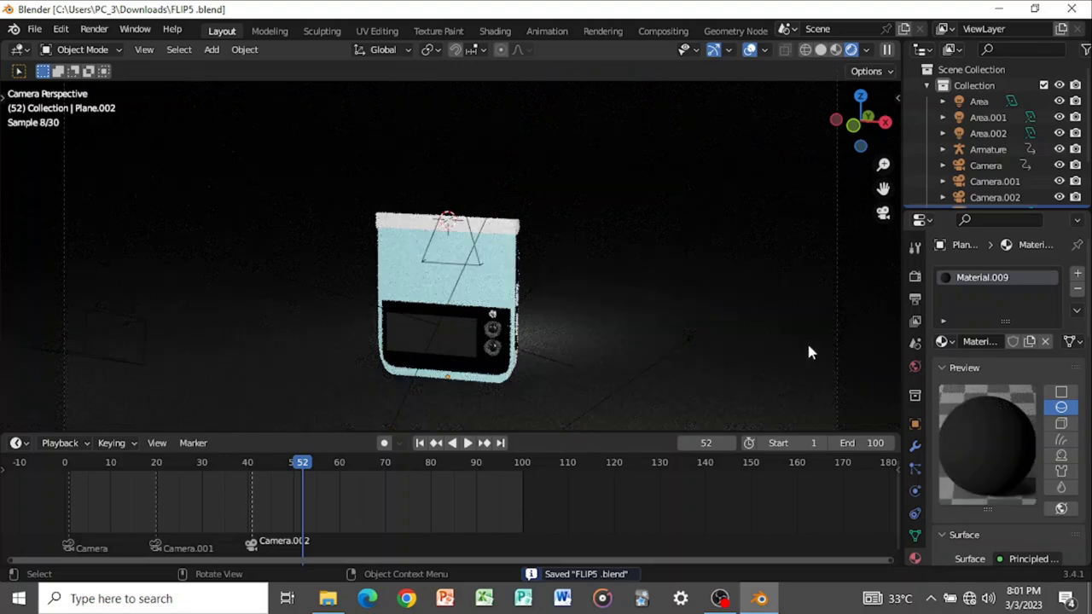
# - Set the render's color management look to Medium High Contrast and check the camera view
pyautogui.click(914, 276)
pyautogui.scroll(-10, 1002, 335)
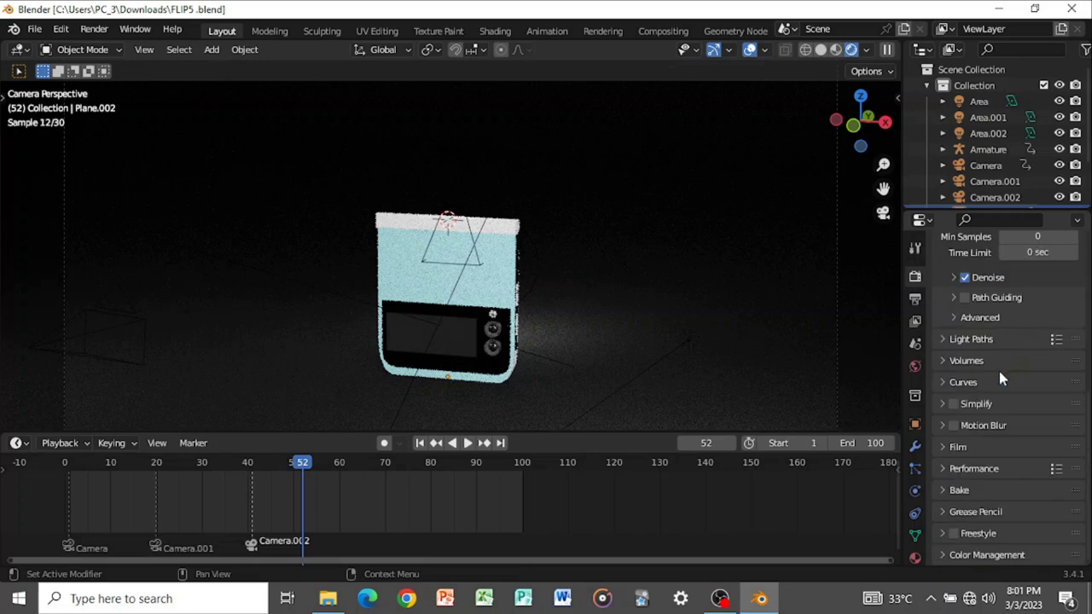
pyautogui.click(948, 556)
pyautogui.scroll(-4, 959, 525)
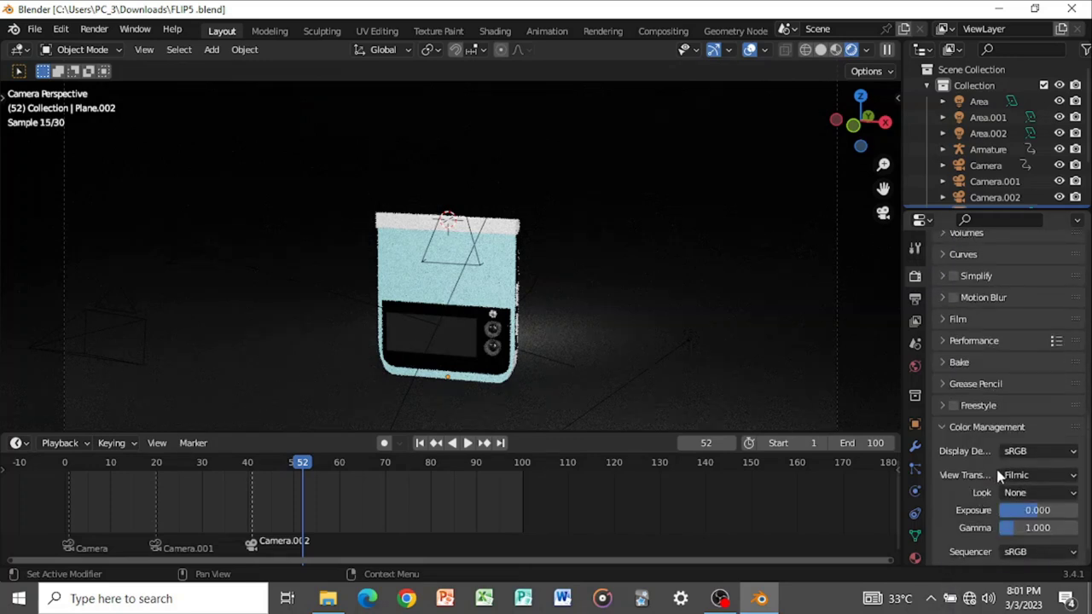
pyautogui.click(1022, 494)
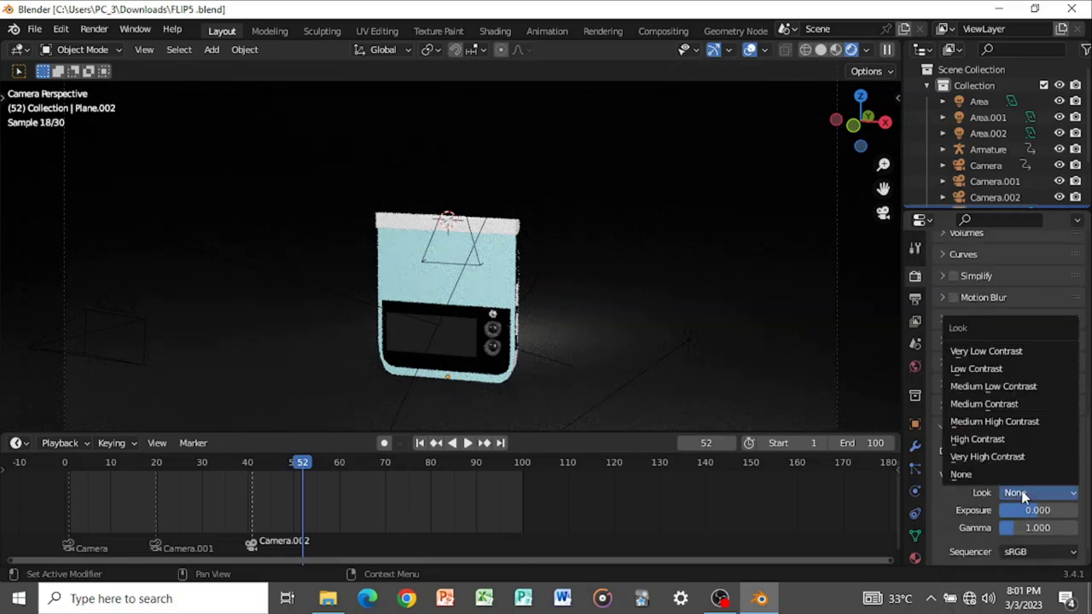
pyautogui.click(989, 421)
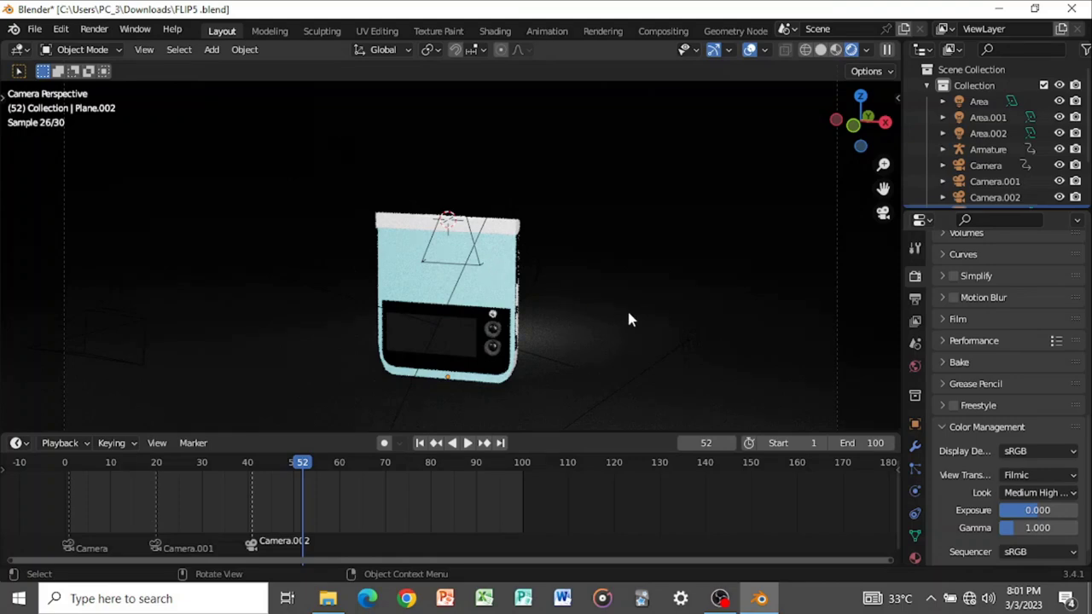
pyautogui.scroll(-2, 629, 314)
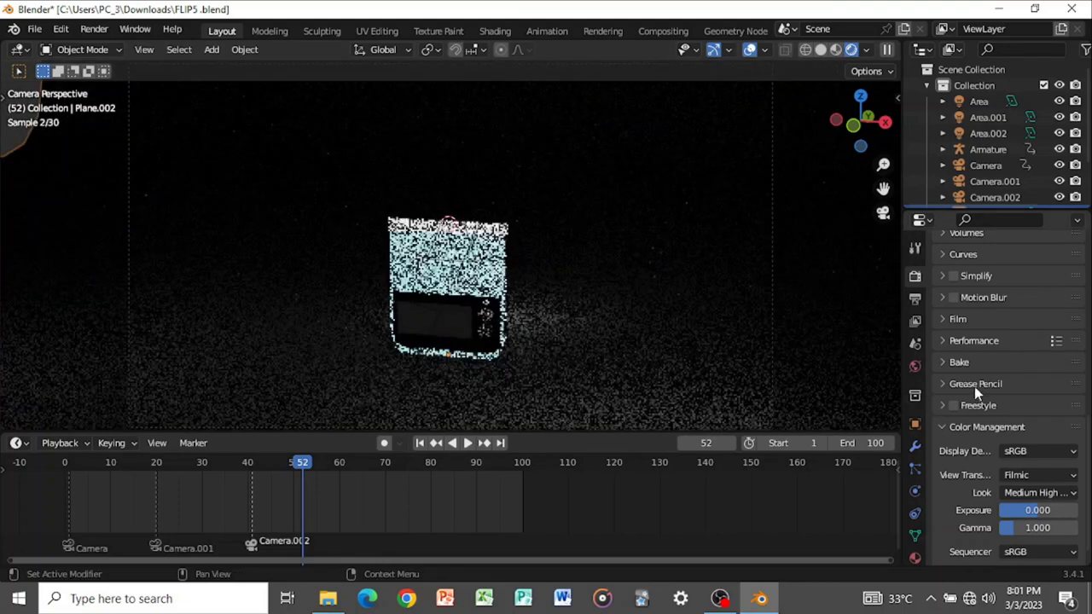
# - Open the output properties and choose PNG as the render's file format
pyautogui.scroll(5, 973, 384)
pyautogui.scroll(2, 955, 358)
pyautogui.click(915, 299)
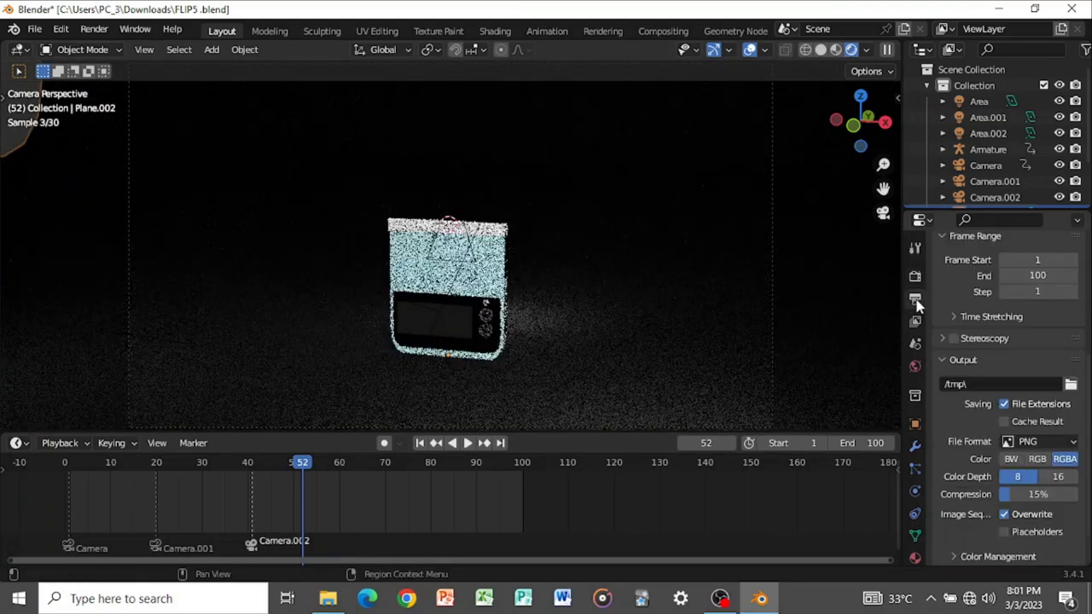
pyautogui.scroll(-2, 981, 367)
pyautogui.click(1032, 397)
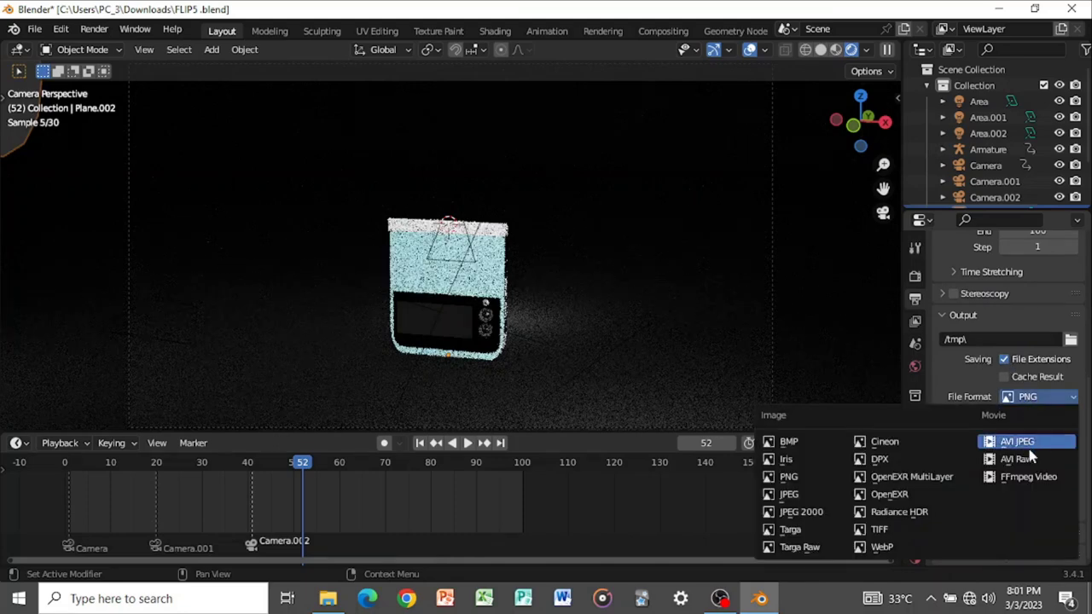
pyautogui.click(796, 477)
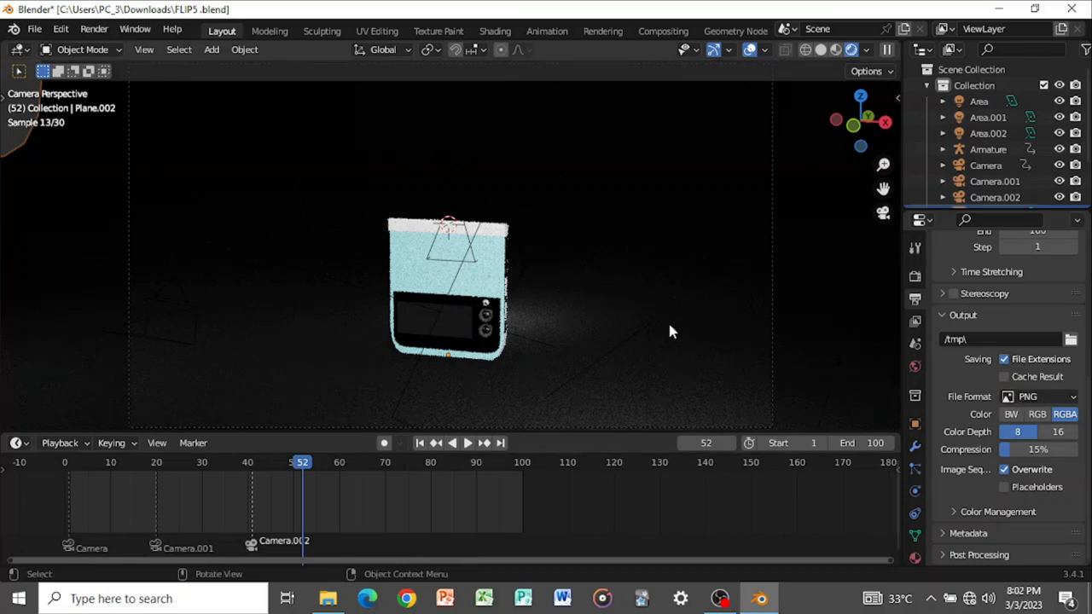
pyautogui.scroll(1, 1009, 361)
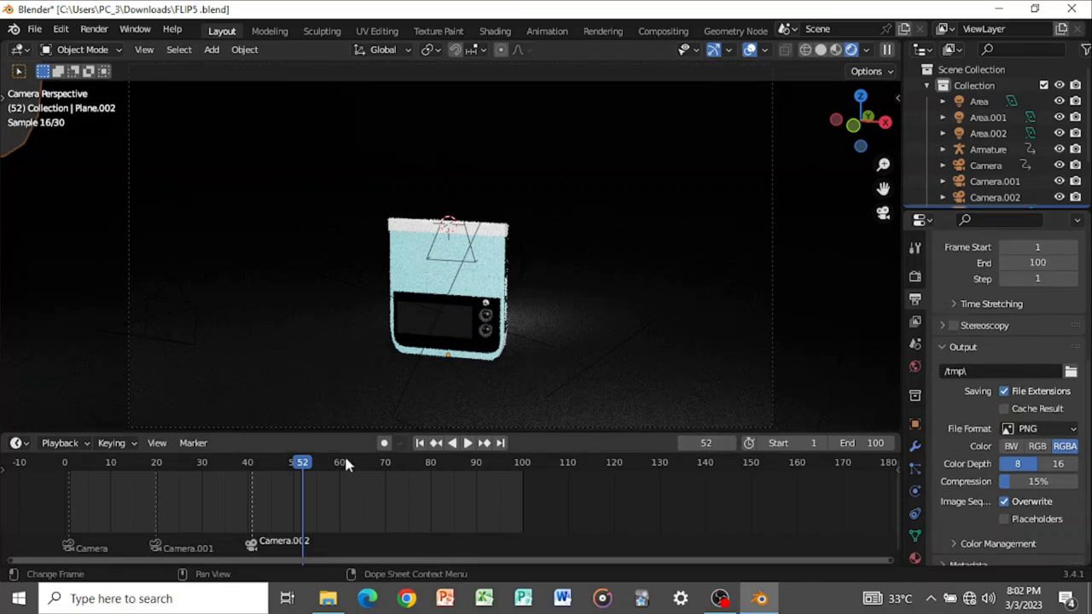
# - Scrub to frame 61, check the armature's last keyframe there, and set the animation's end frame to 61
pyautogui.scroll(-3, 585, 365)
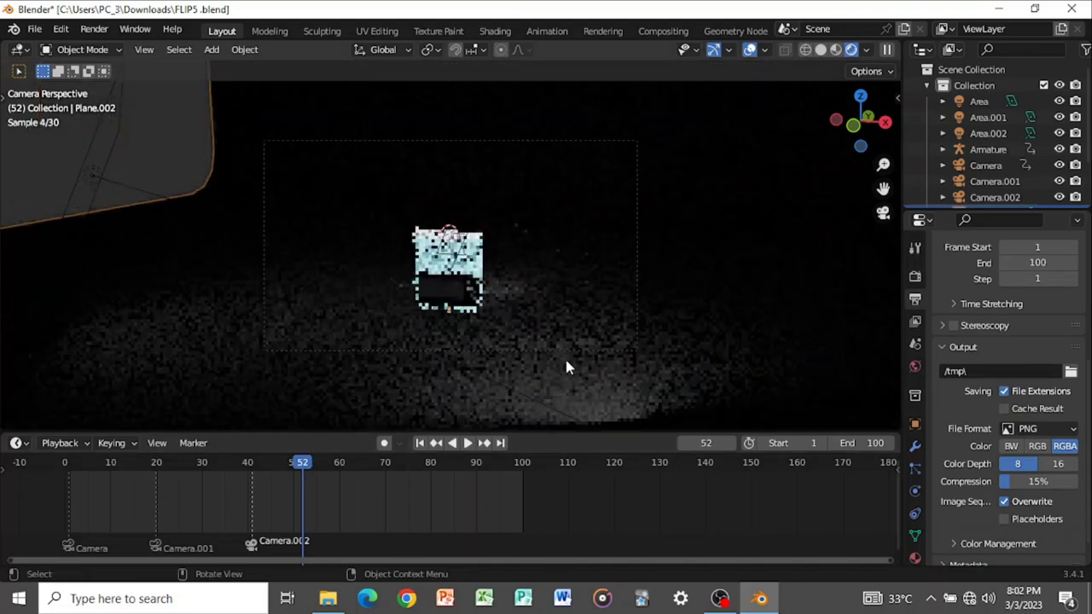
pyautogui.moveTo(304, 462); pyautogui.dragTo(345, 488)
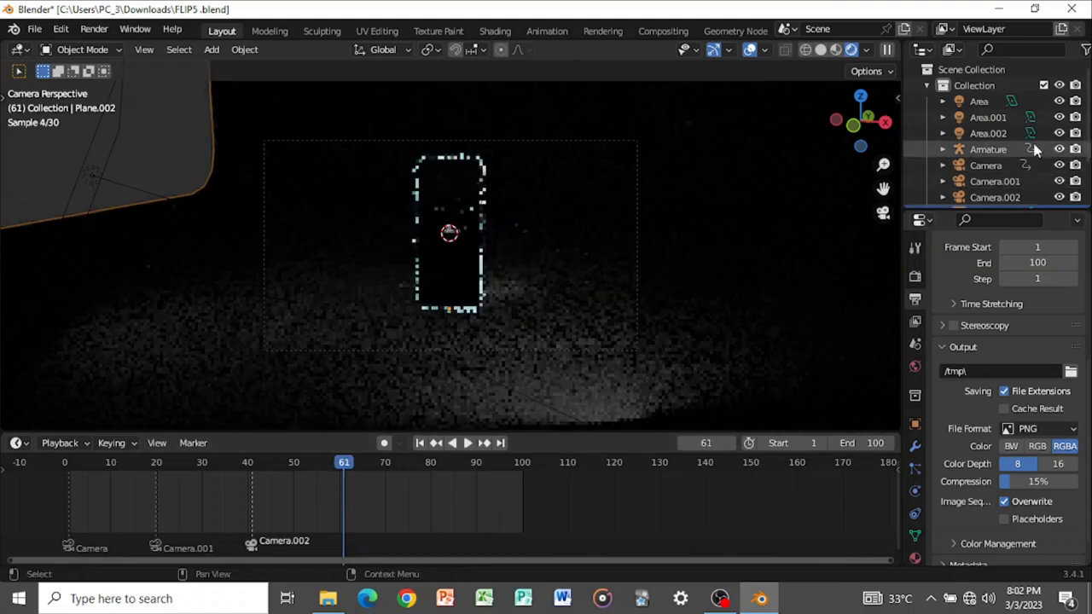
pyautogui.click(1004, 150)
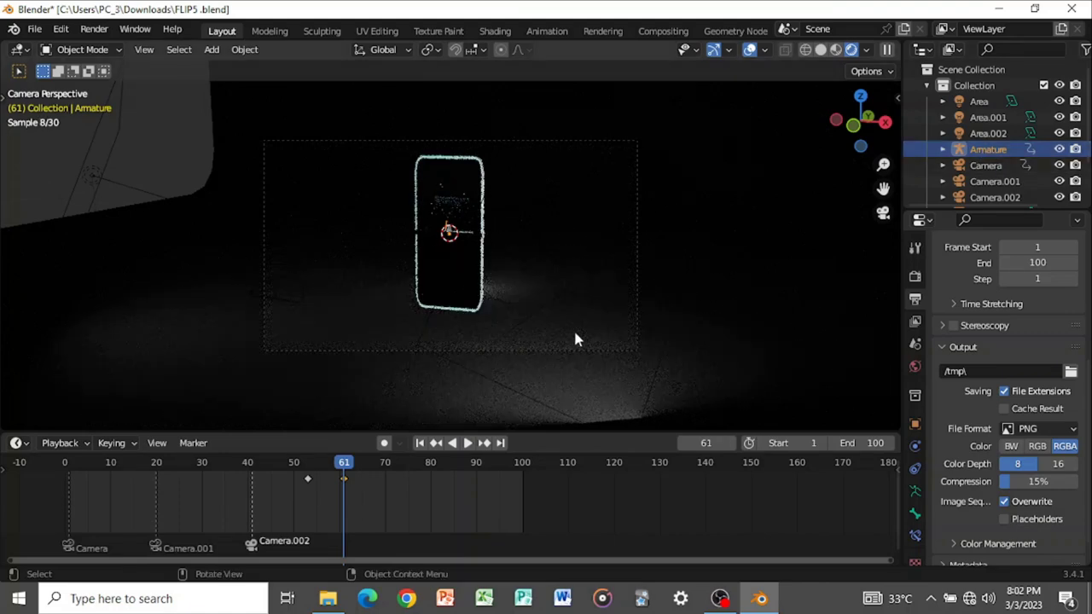
pyautogui.click(870, 442)
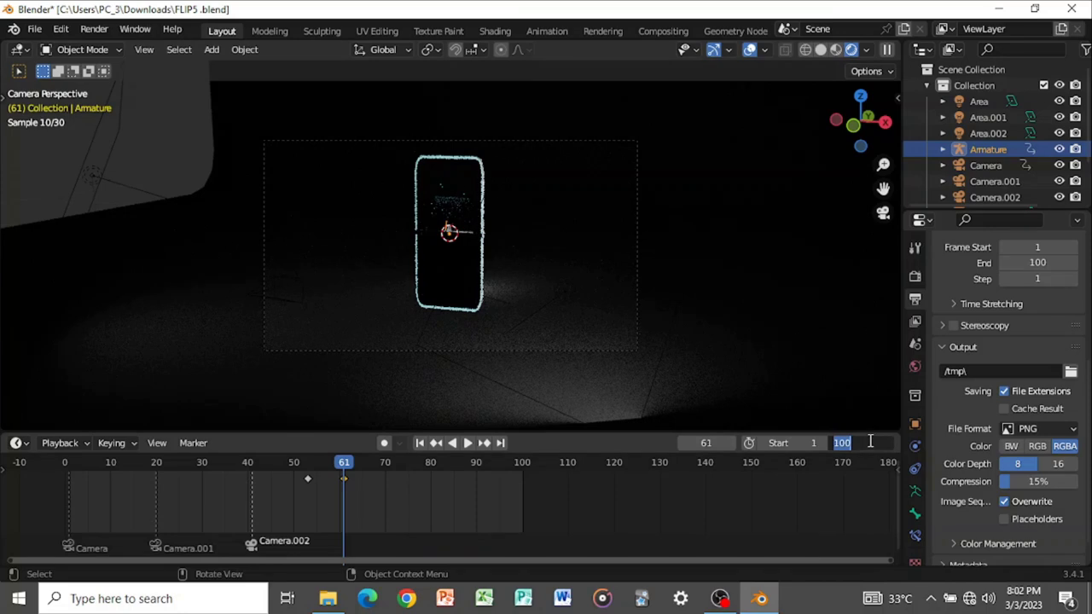
pyautogui.write('61')
pyautogui.press('Return')
pyautogui.click(579, 229)
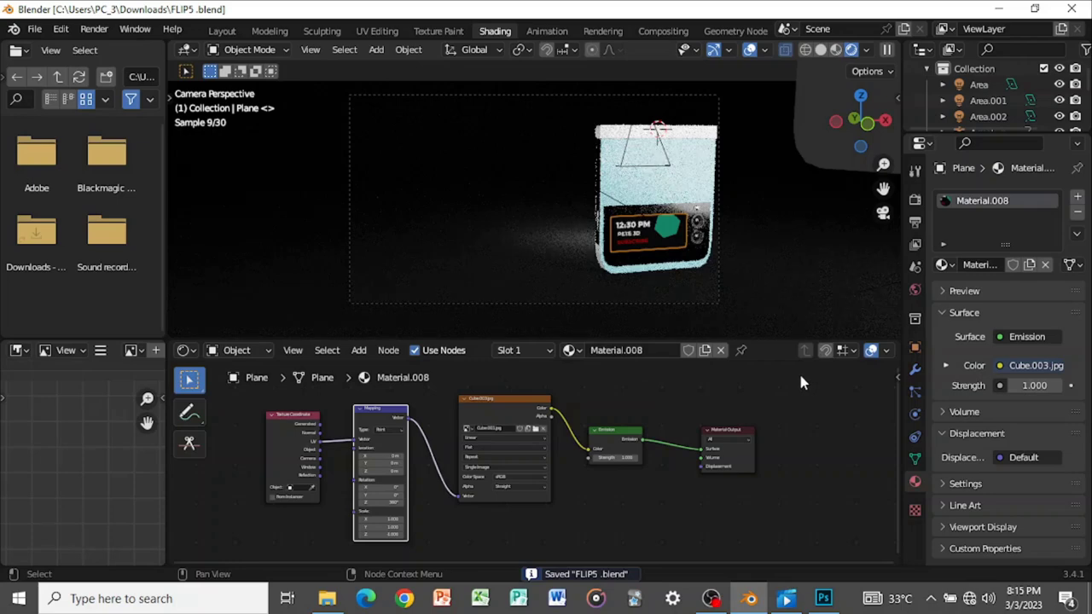
# - Examine the emissive image on the phone's cover display up close, outside the camera view
pyautogui.scroll(2, 755, 263)
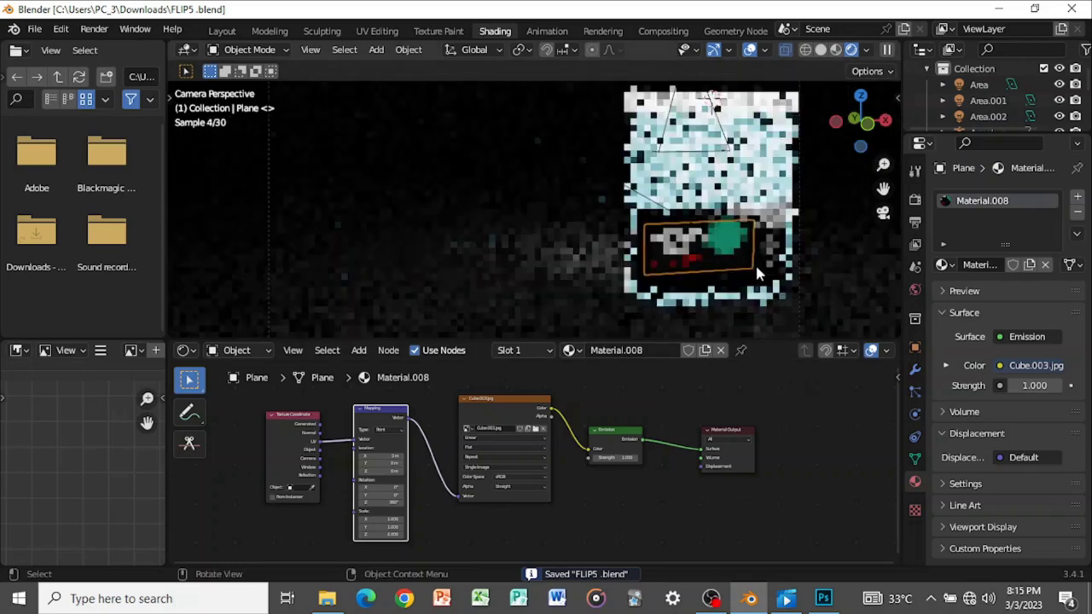
pyautogui.press('KP_0')
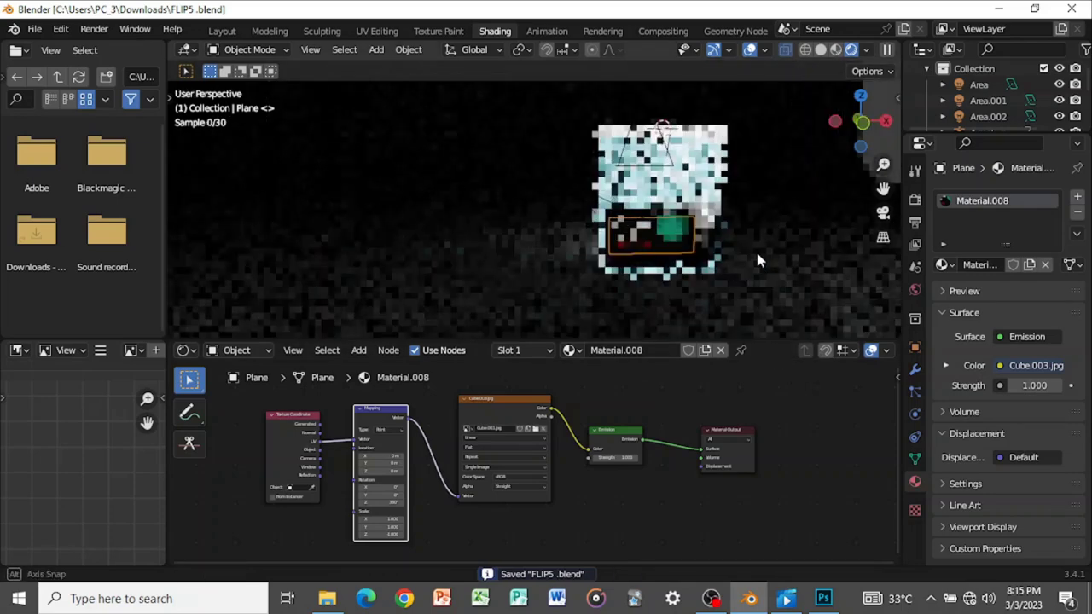
pyautogui.scroll(3, 752, 263)
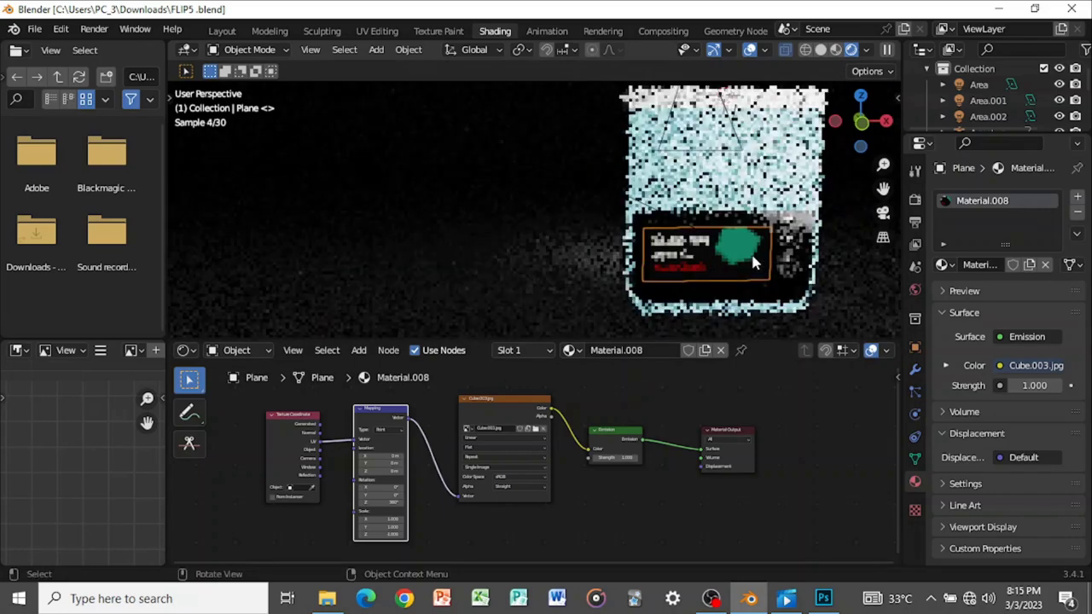